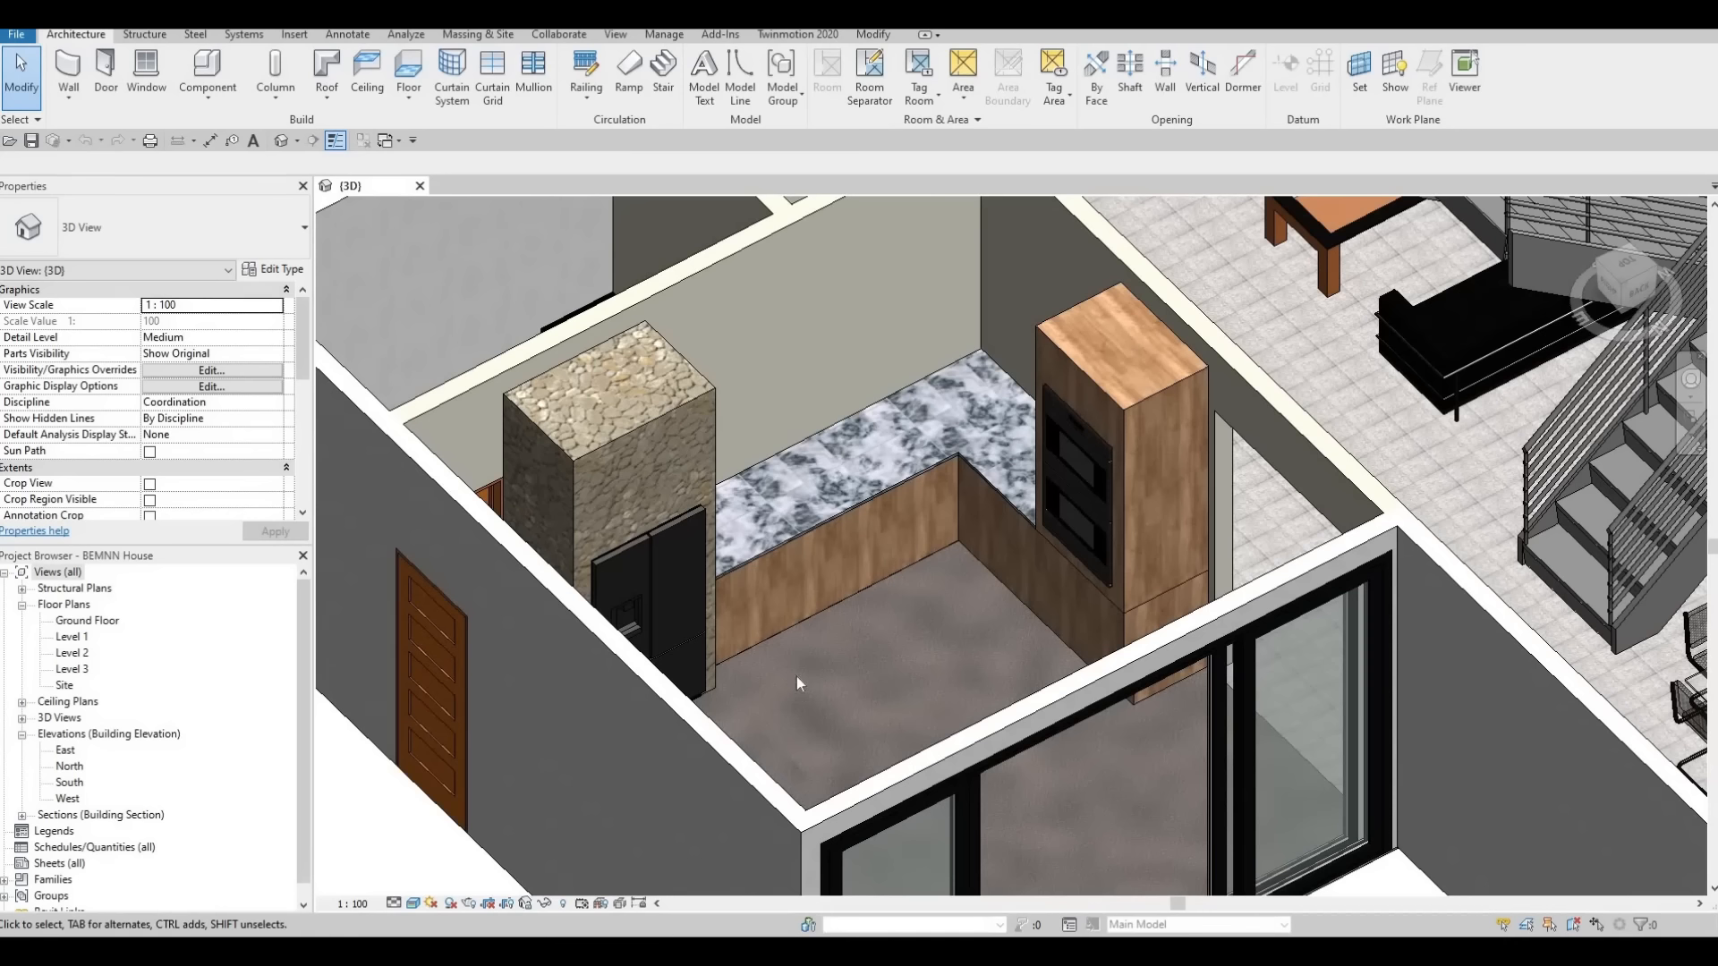
{"action": "scroll", "coordinate": [780, 626], "scroll_direction": "up", "scroll_amount": 1}
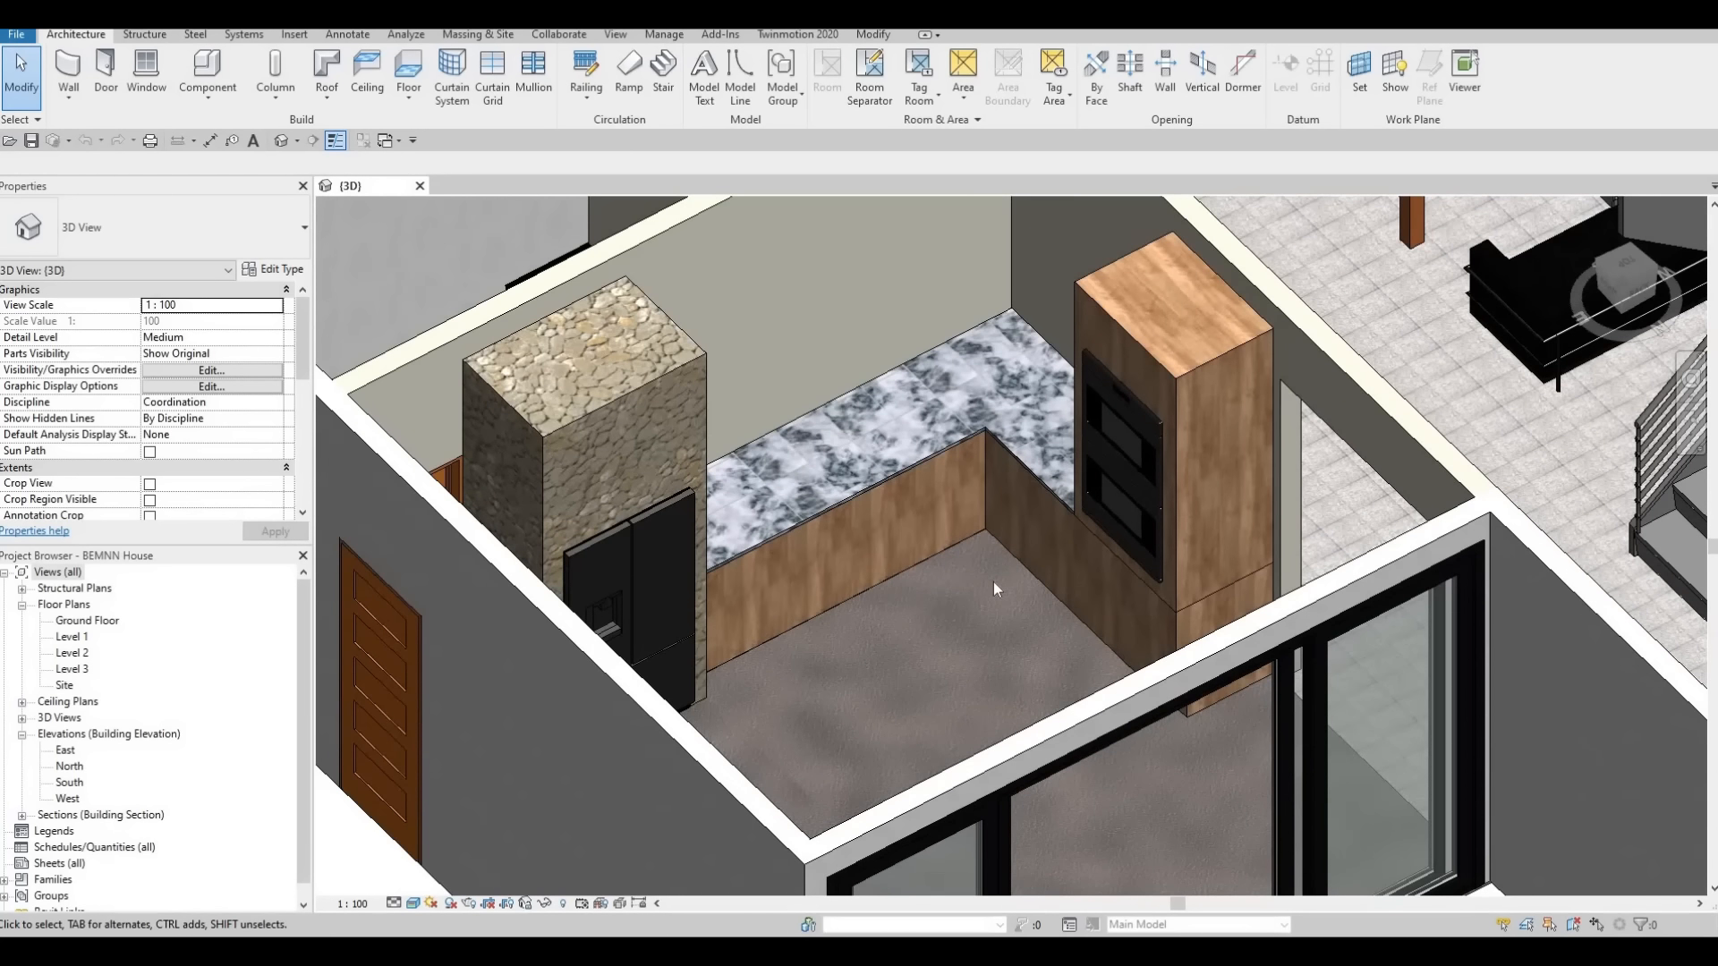
{"action": "scroll", "coordinate": [981, 578], "scroll_direction": "up", "scroll_amount": 2}
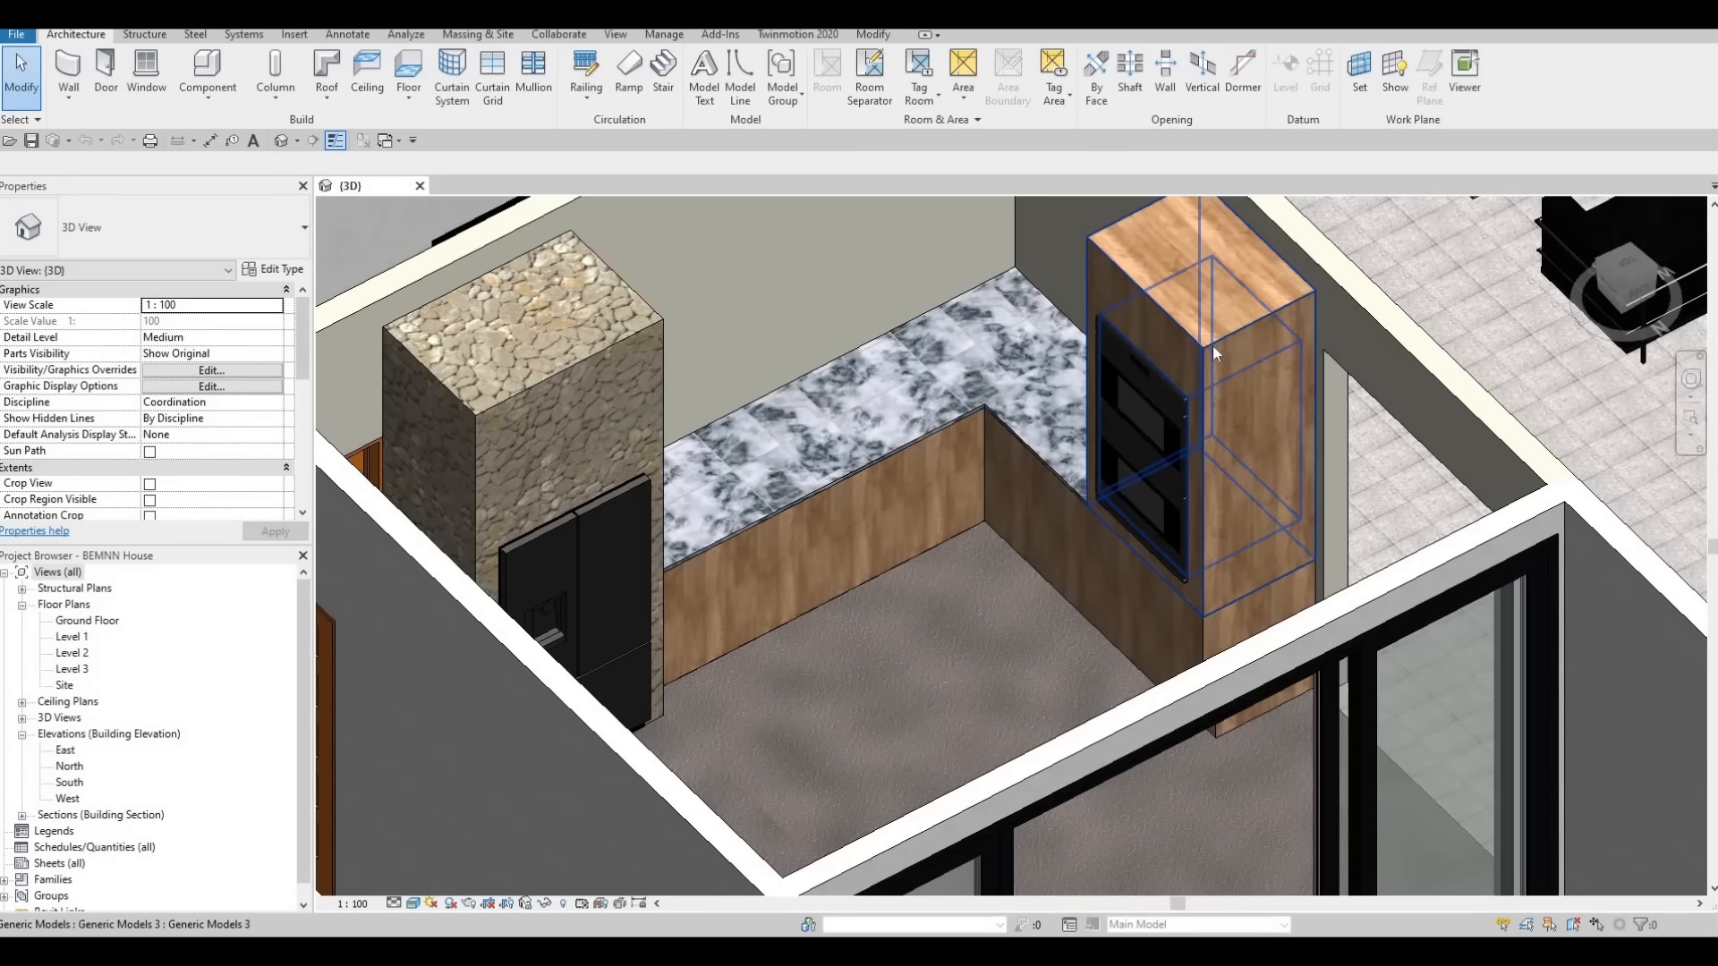
{"action": "middle_click_drag", "start_coordinate": [1107, 518], "coordinate": [1163, 604]}
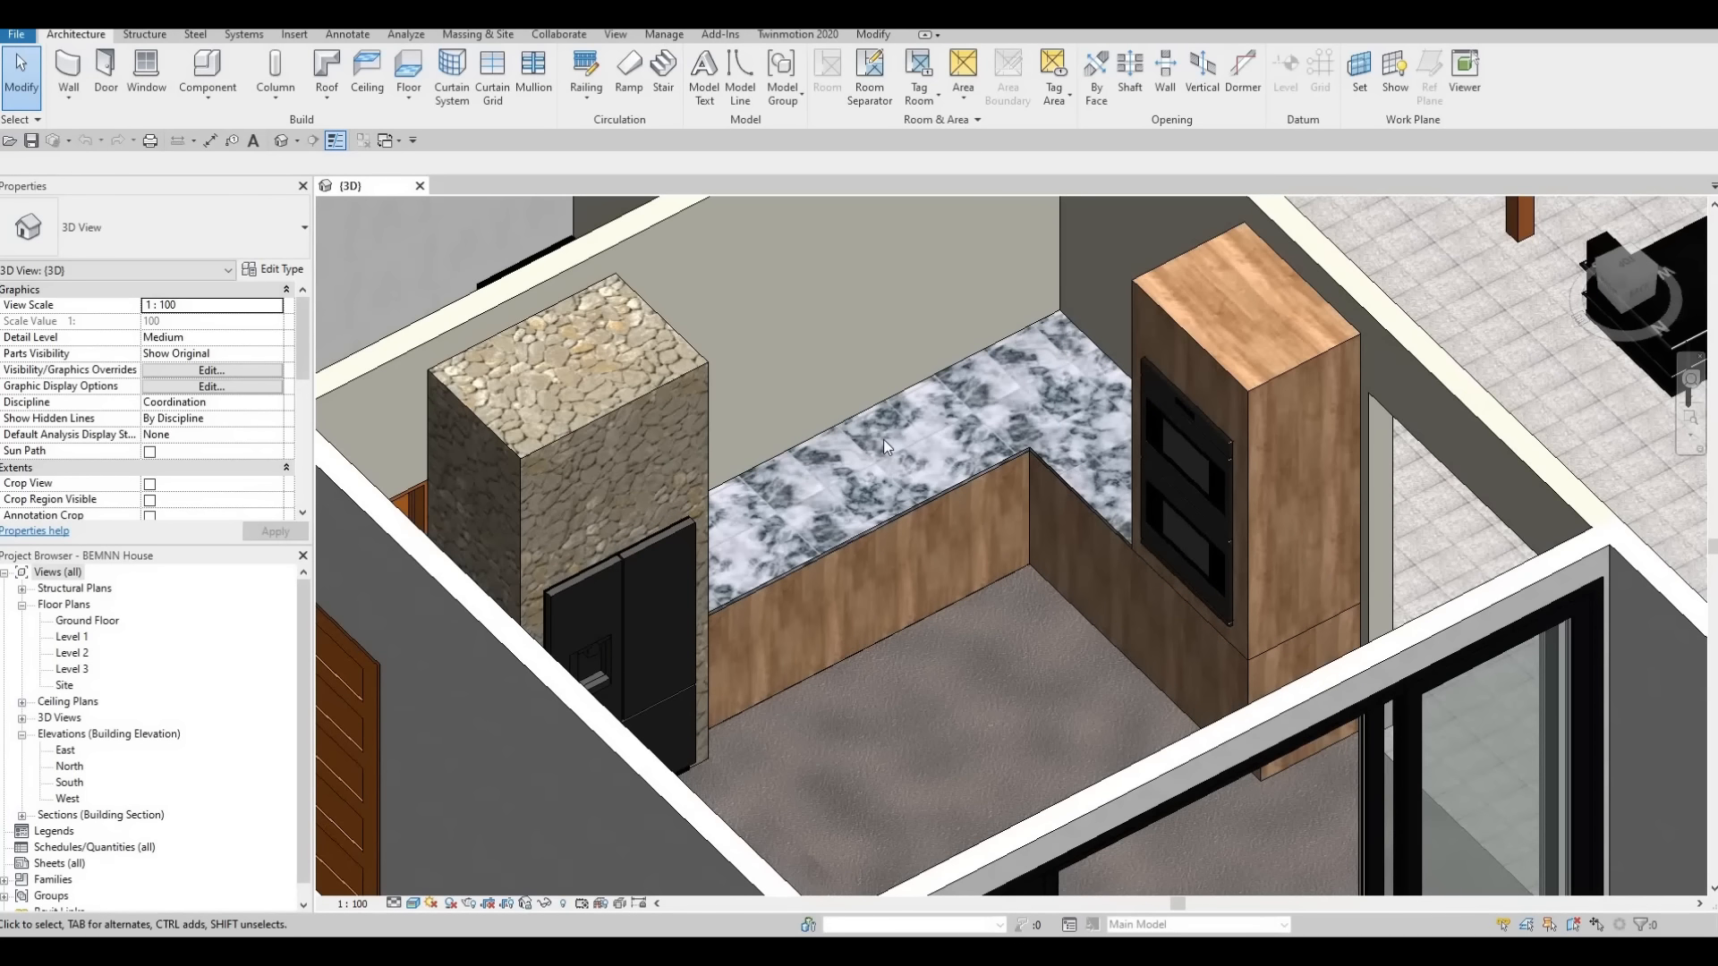
{"action": "key", "text": "F1"}
{"action": "key", "text": "F1"}
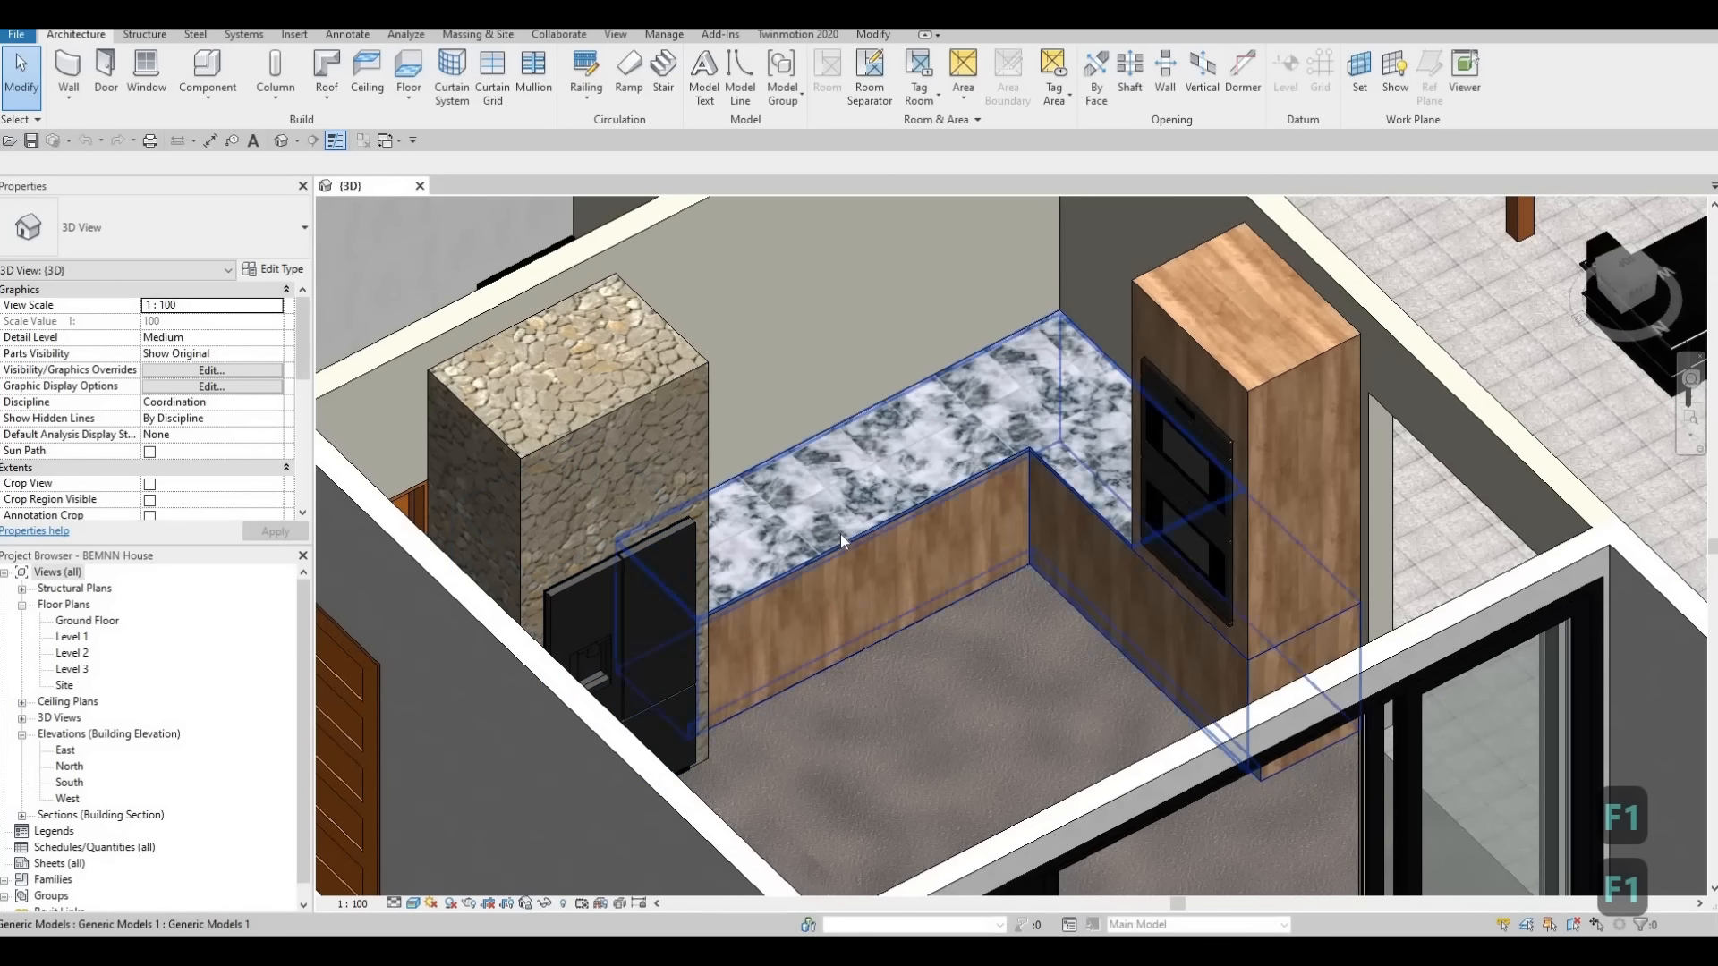
Open the Level 1 floor plan and browse the loadable family library to the Plumbing, Architectural, Fixtures, Sinks folder
{"action": "double_click", "coordinate": [82, 638]}
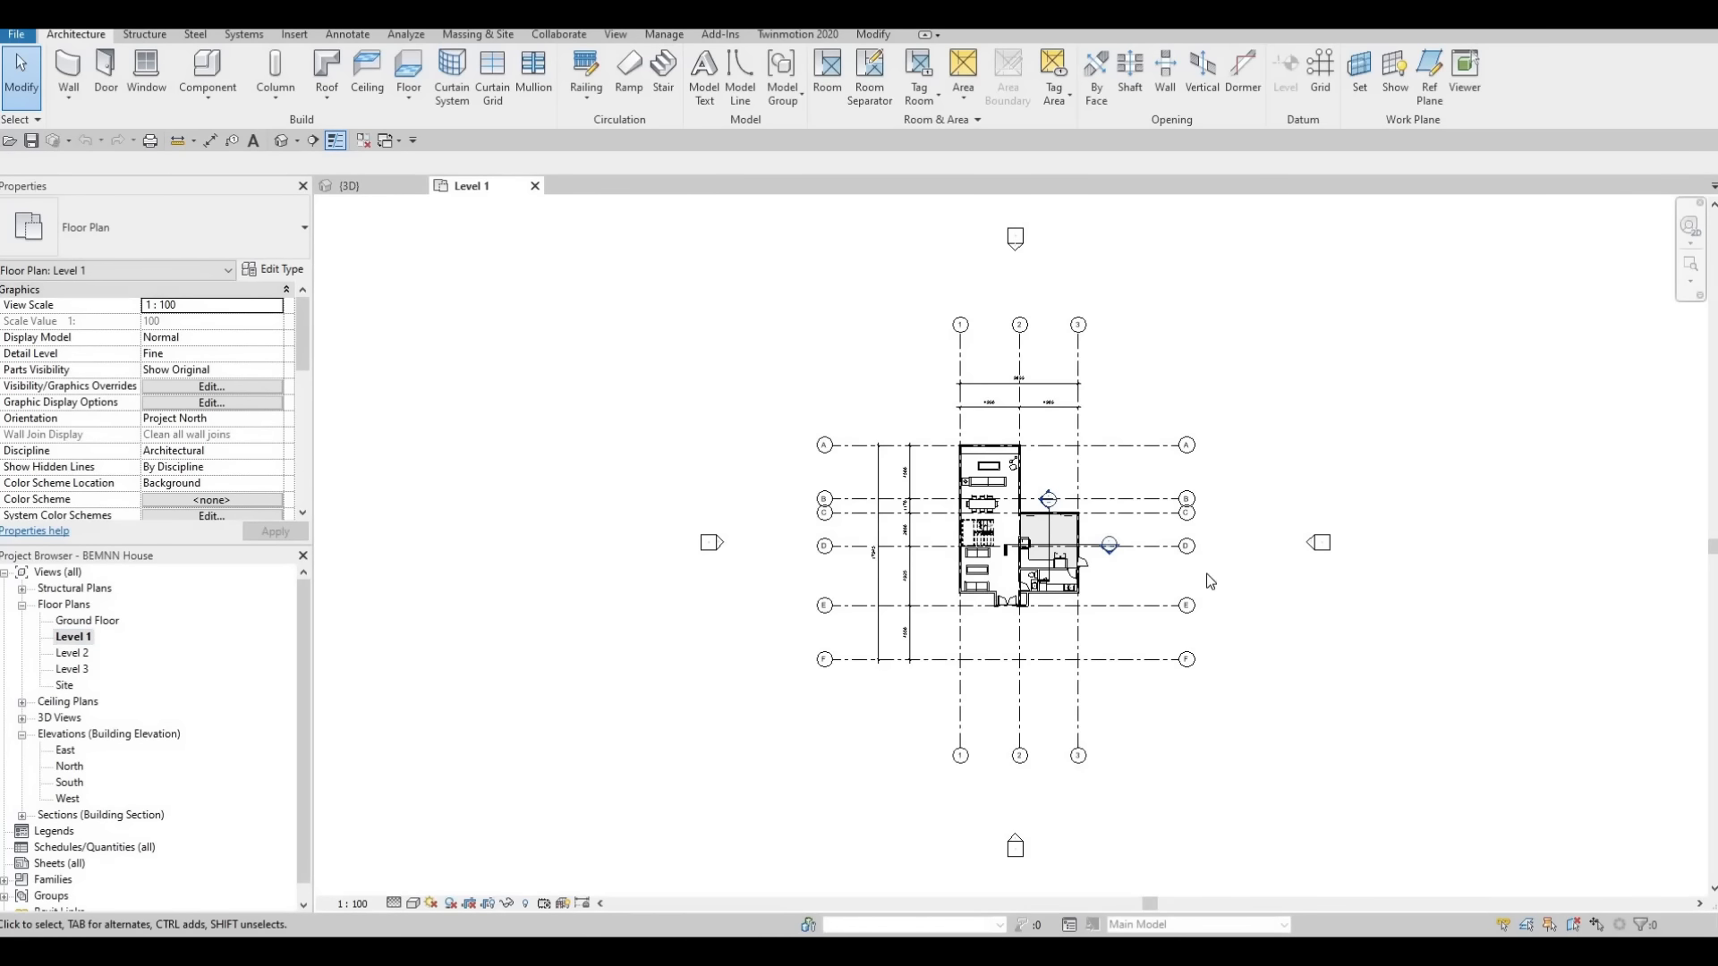
{"action": "scroll", "coordinate": [1059, 569], "scroll_direction": "up", "scroll_amount": 8}
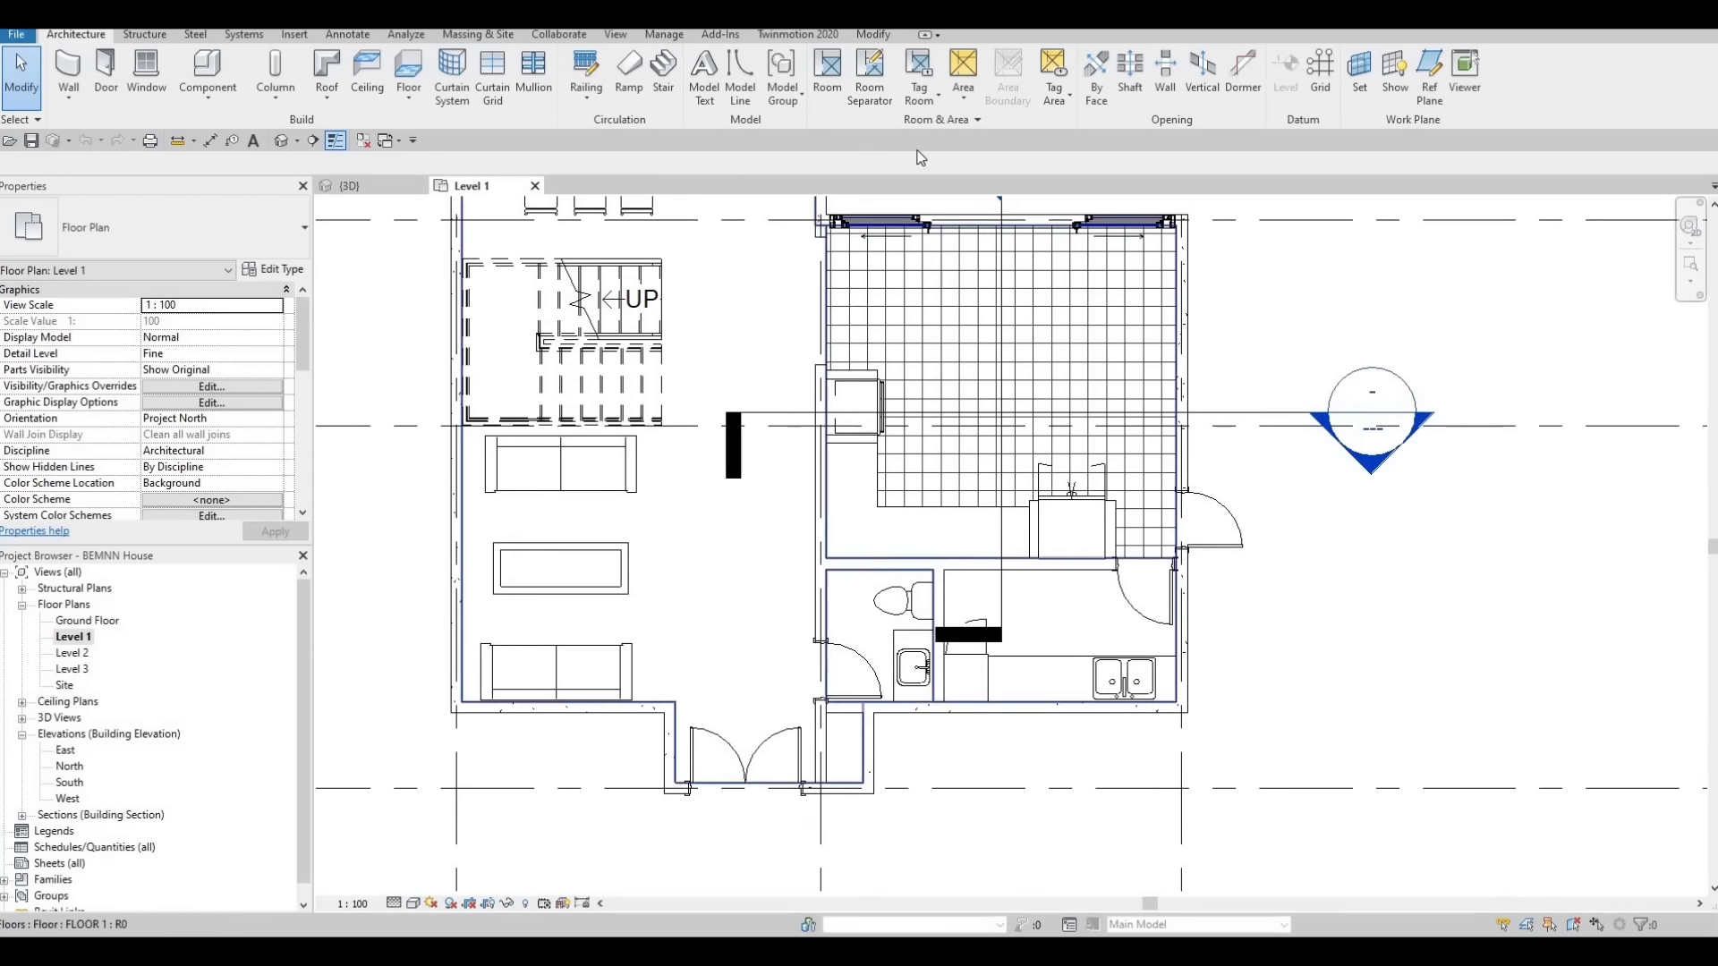
{"action": "left_click", "coordinate": [294, 34]}
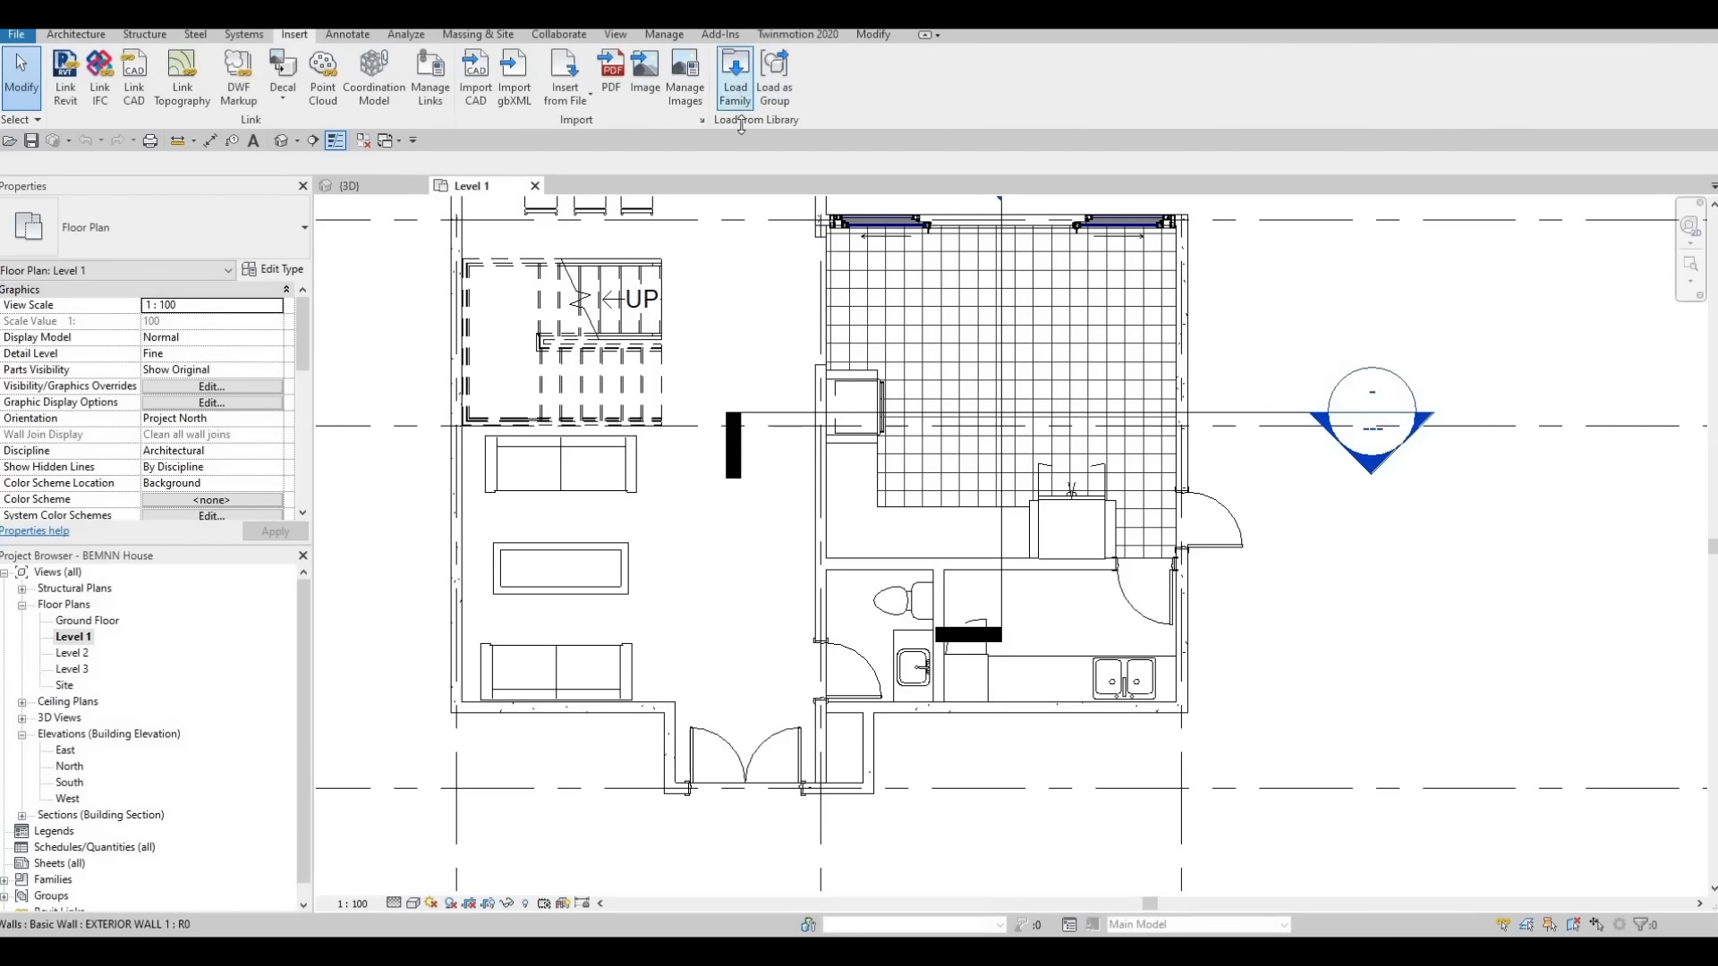
{"action": "left_click", "coordinate": [736, 71]}
{"action": "scroll", "coordinate": [682, 491], "scroll_direction": "down", "scroll_amount": 2}
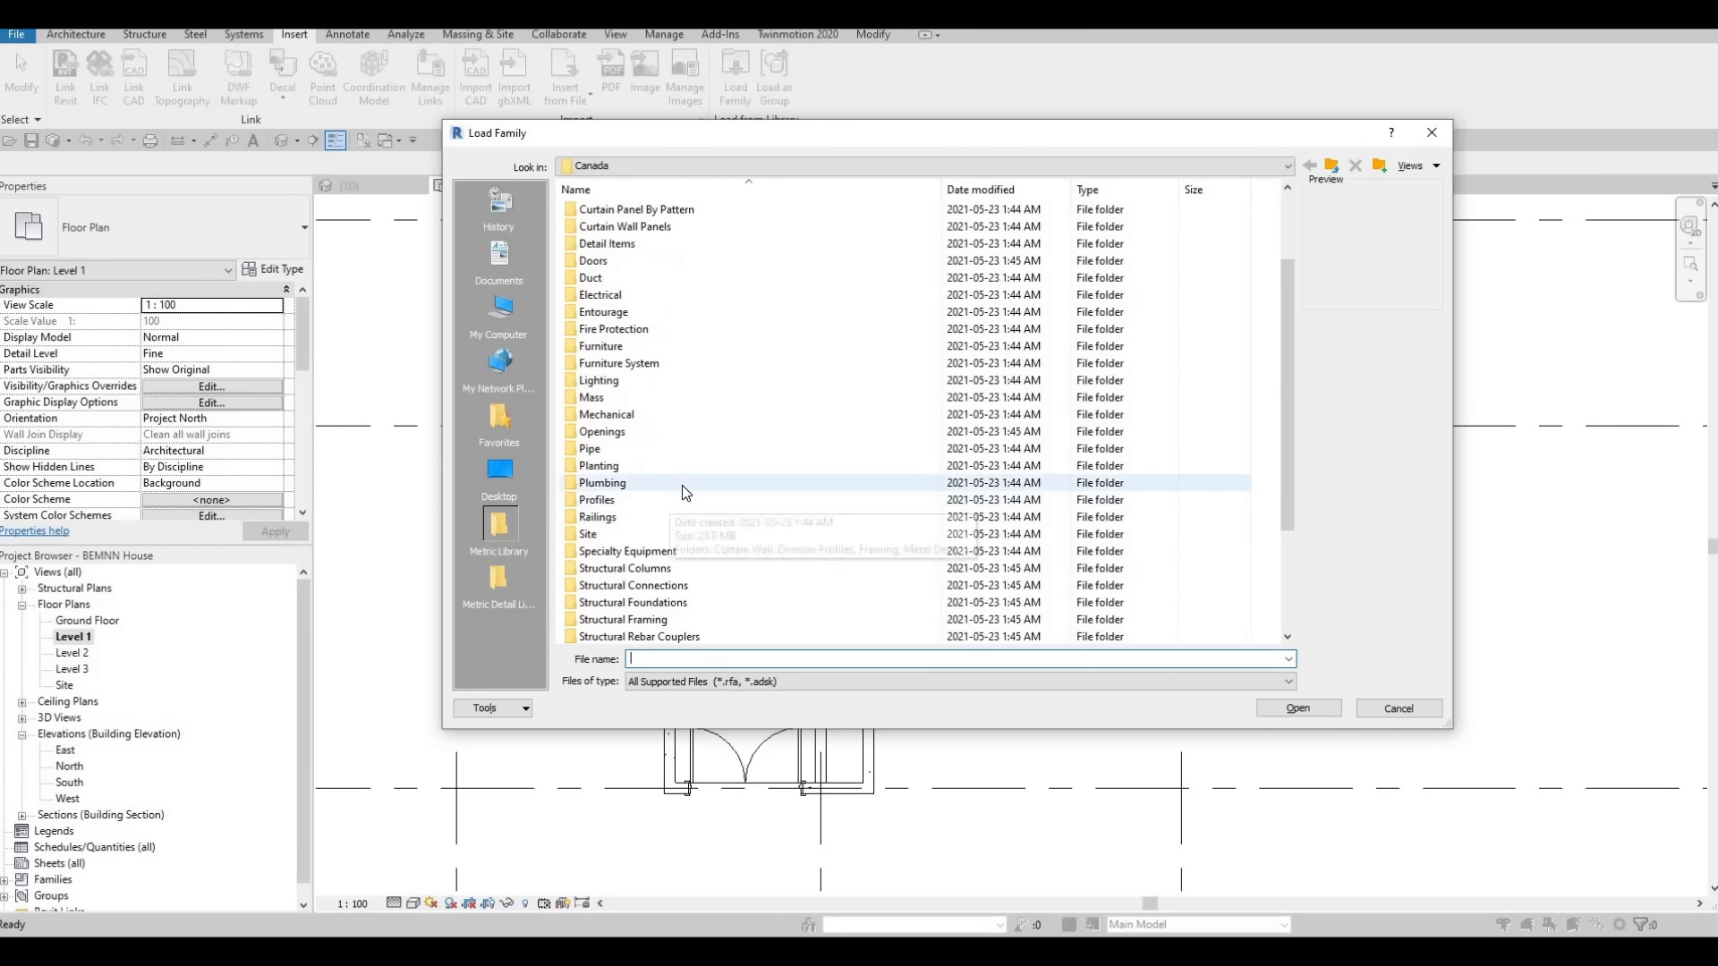
{"action": "double_click", "coordinate": [602, 483]}
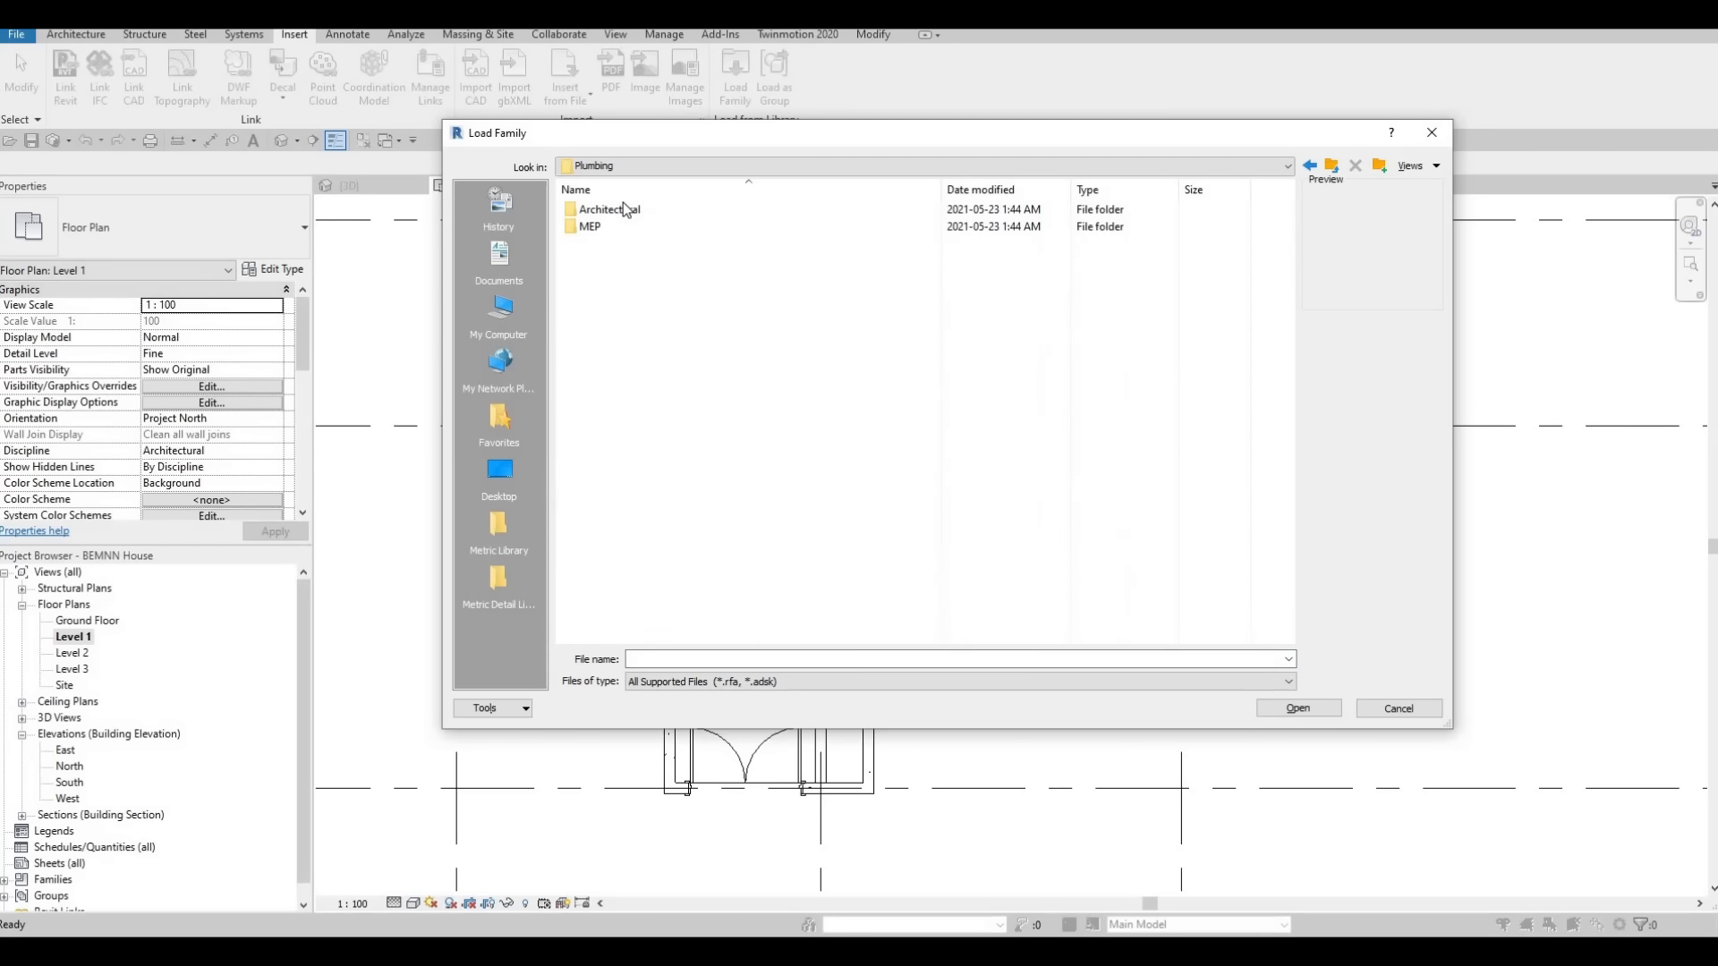
{"action": "double_click", "coordinate": [614, 211]}
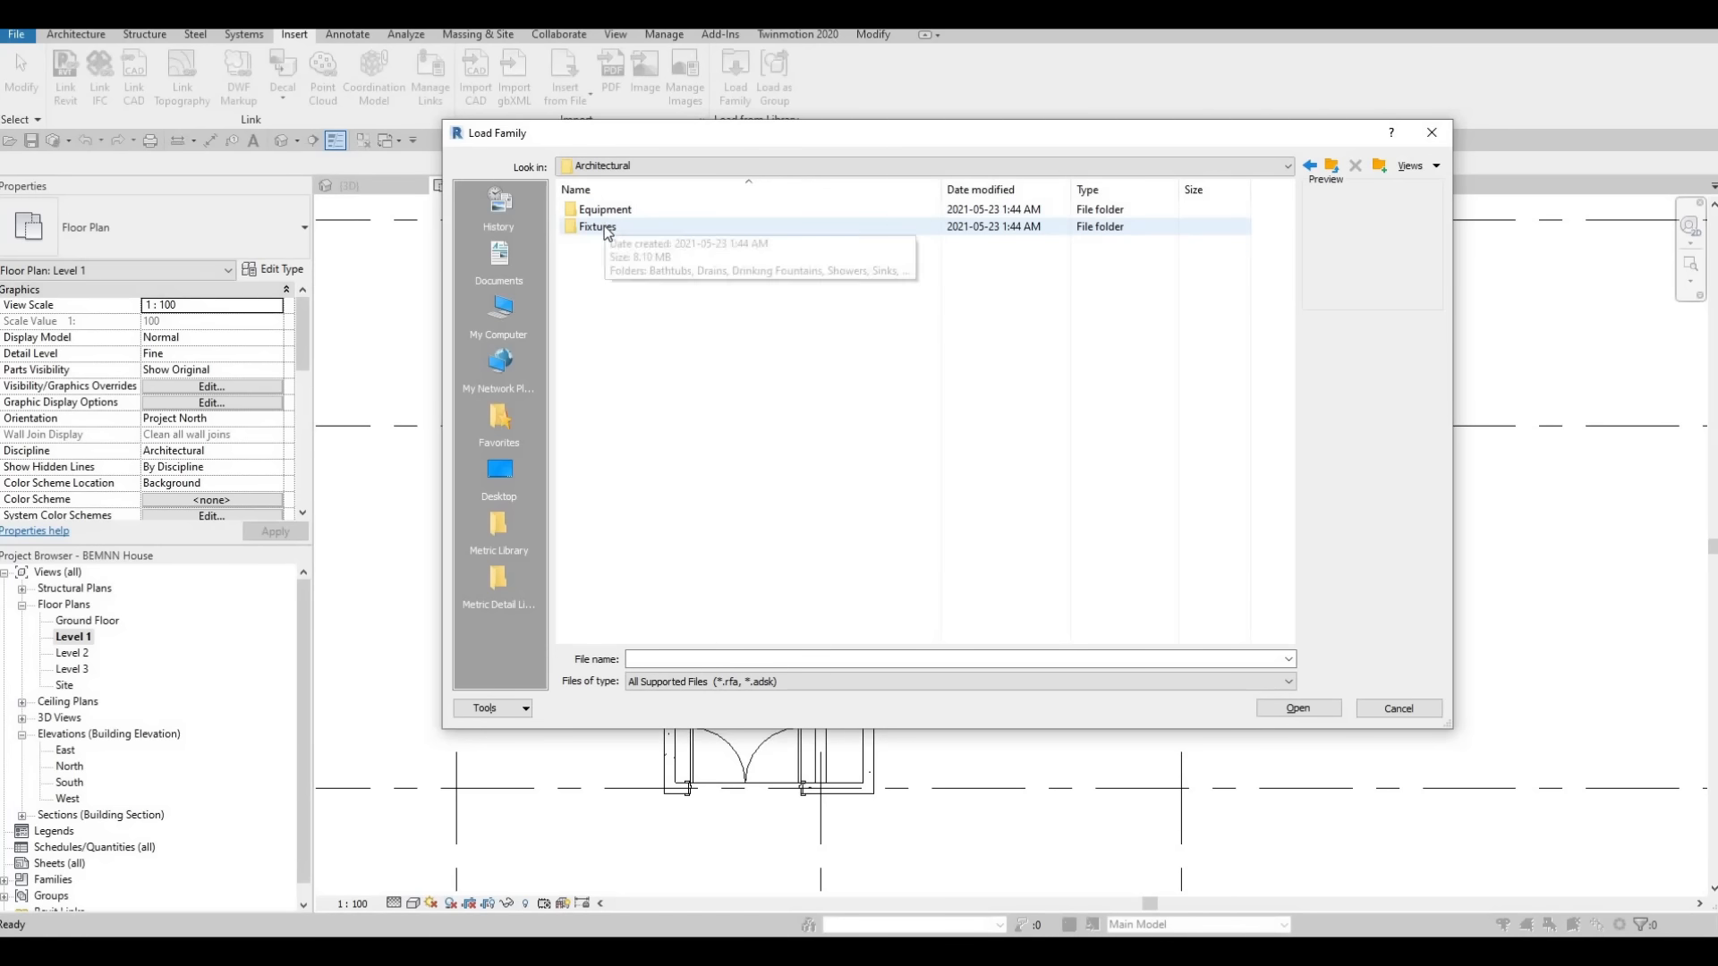
{"action": "double_click", "coordinate": [605, 226]}
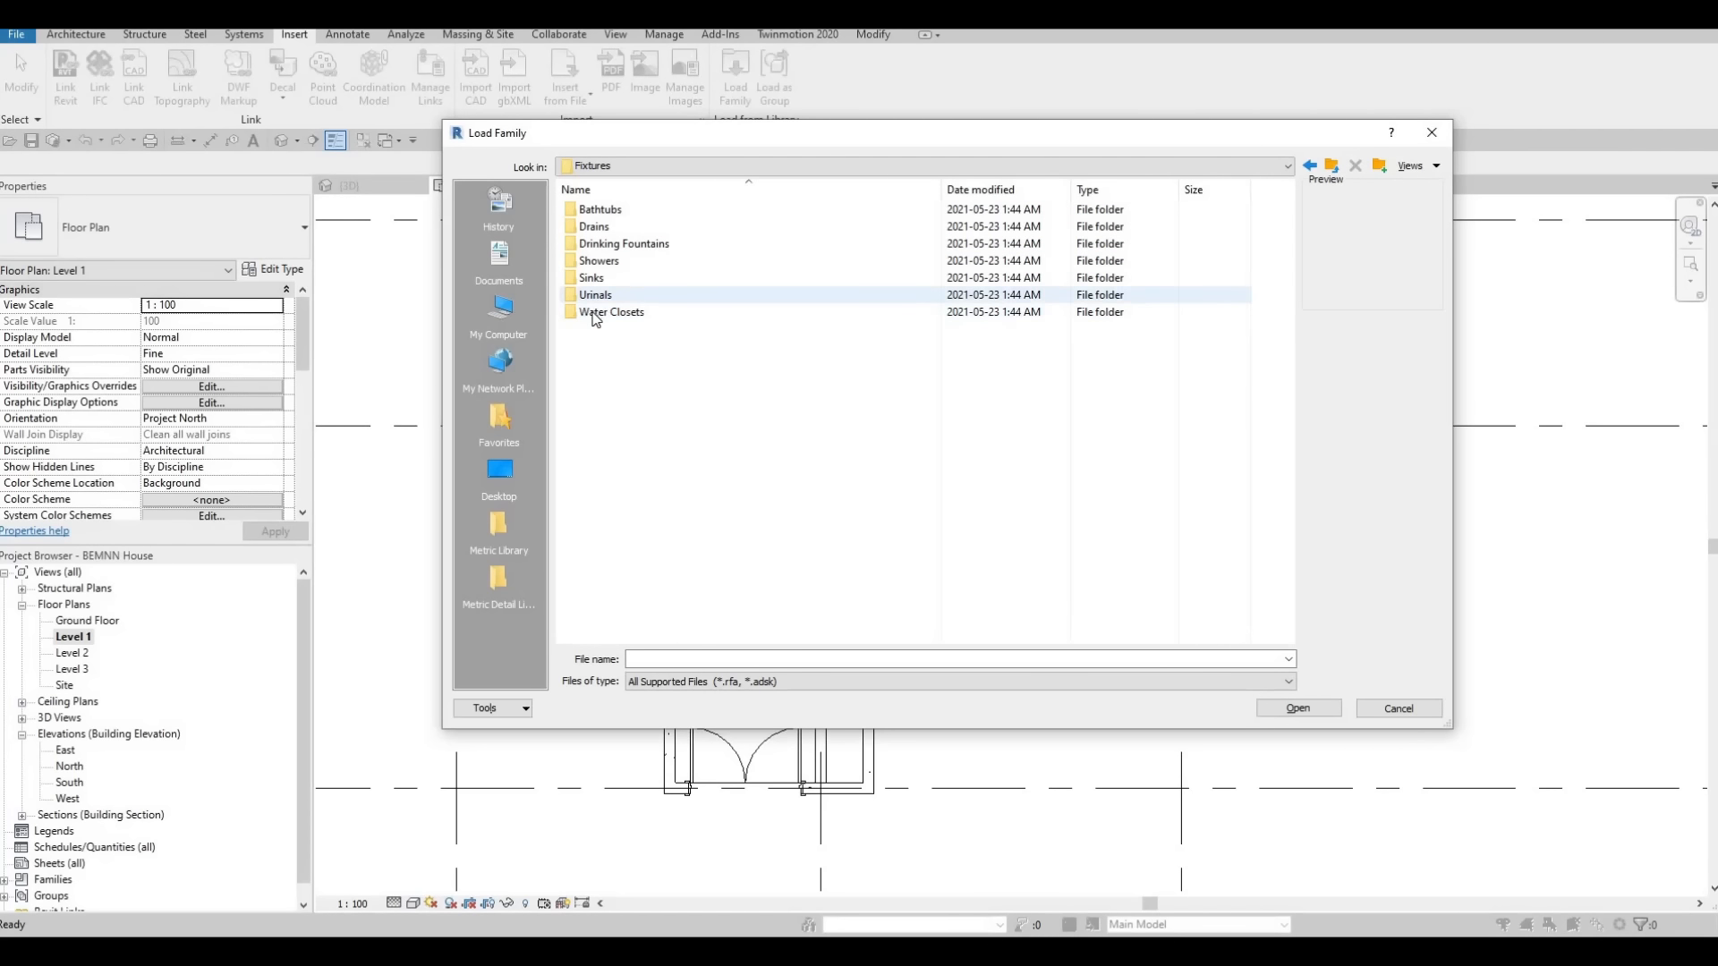
{"action": "double_click", "coordinate": [596, 278]}
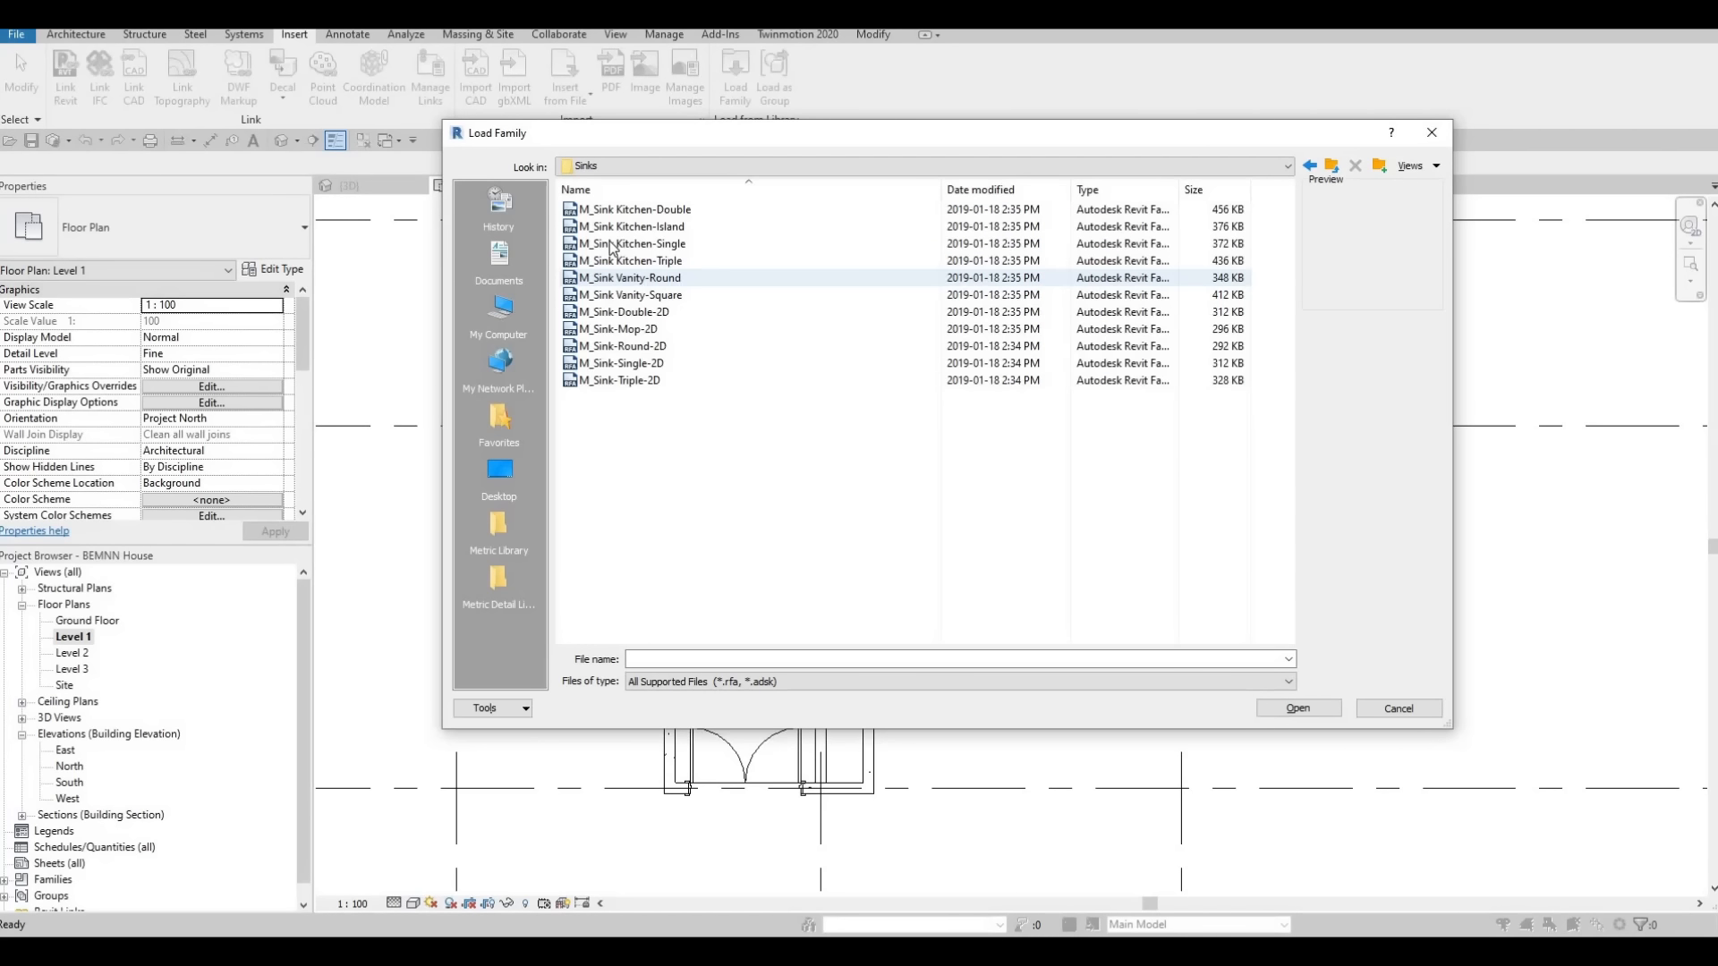
Preview several kitchen and vanity sink families and load M_Sink Kitchen-Double into the project
{"action": "left_click", "coordinate": [612, 247]}
{"action": "left_click", "coordinate": [614, 229]}
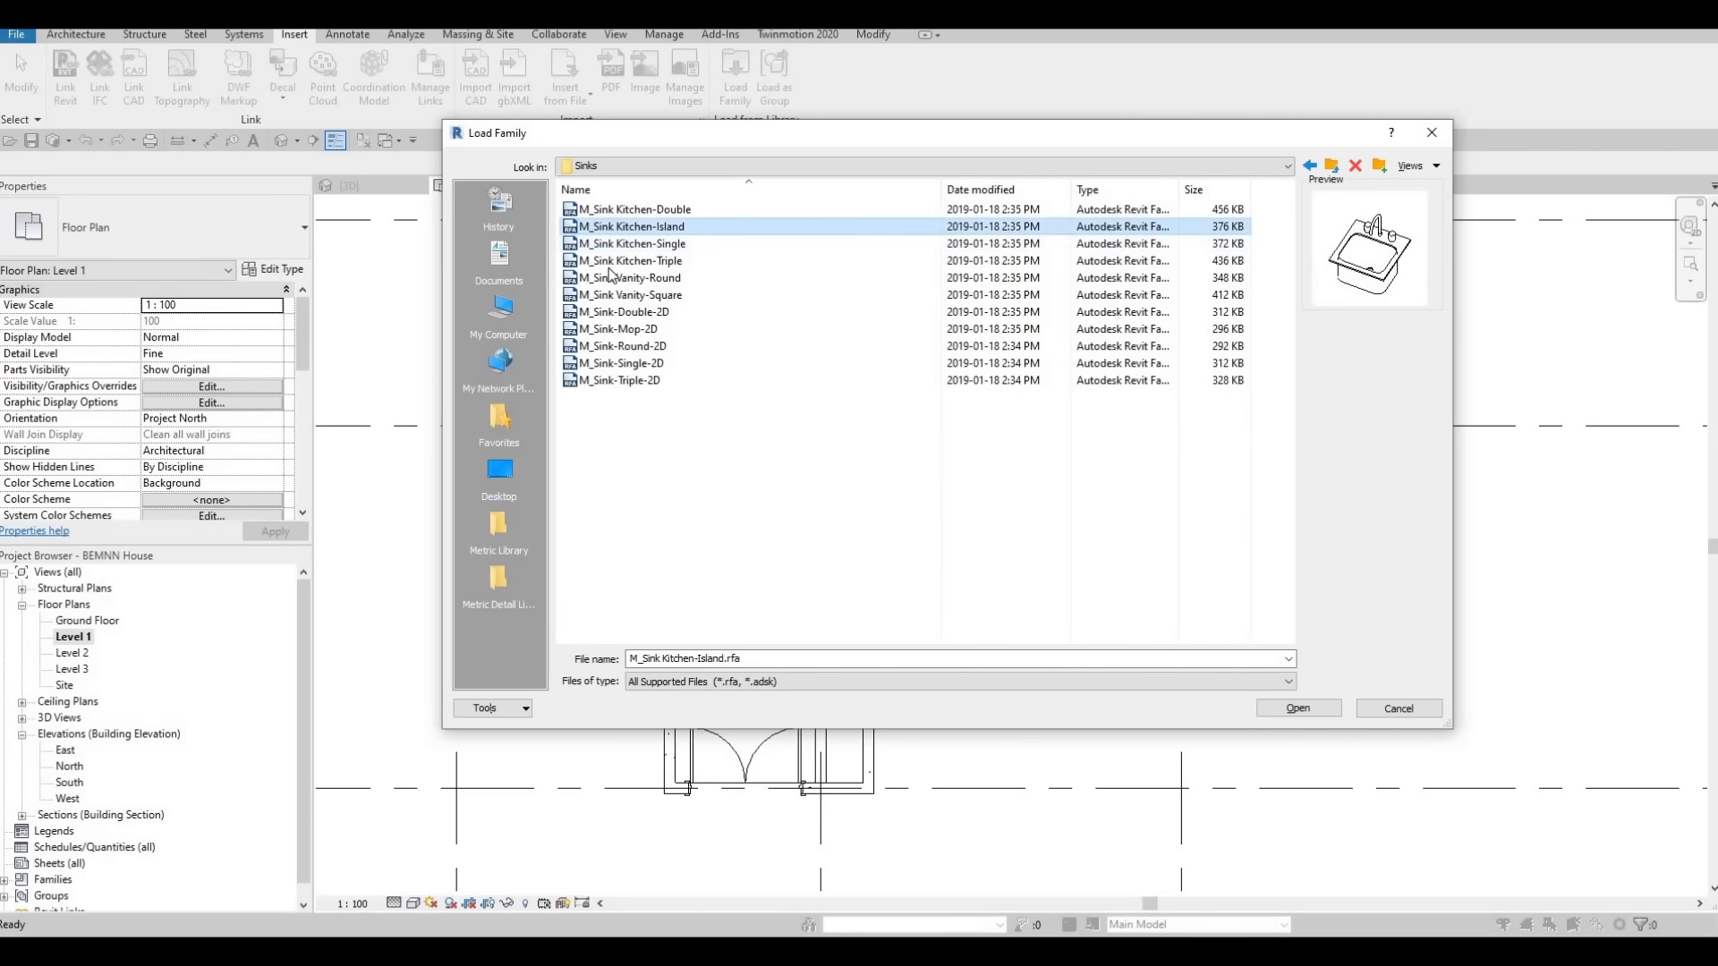
{"action": "left_click", "coordinate": [612, 263]}
{"action": "left_click", "coordinate": [620, 211]}
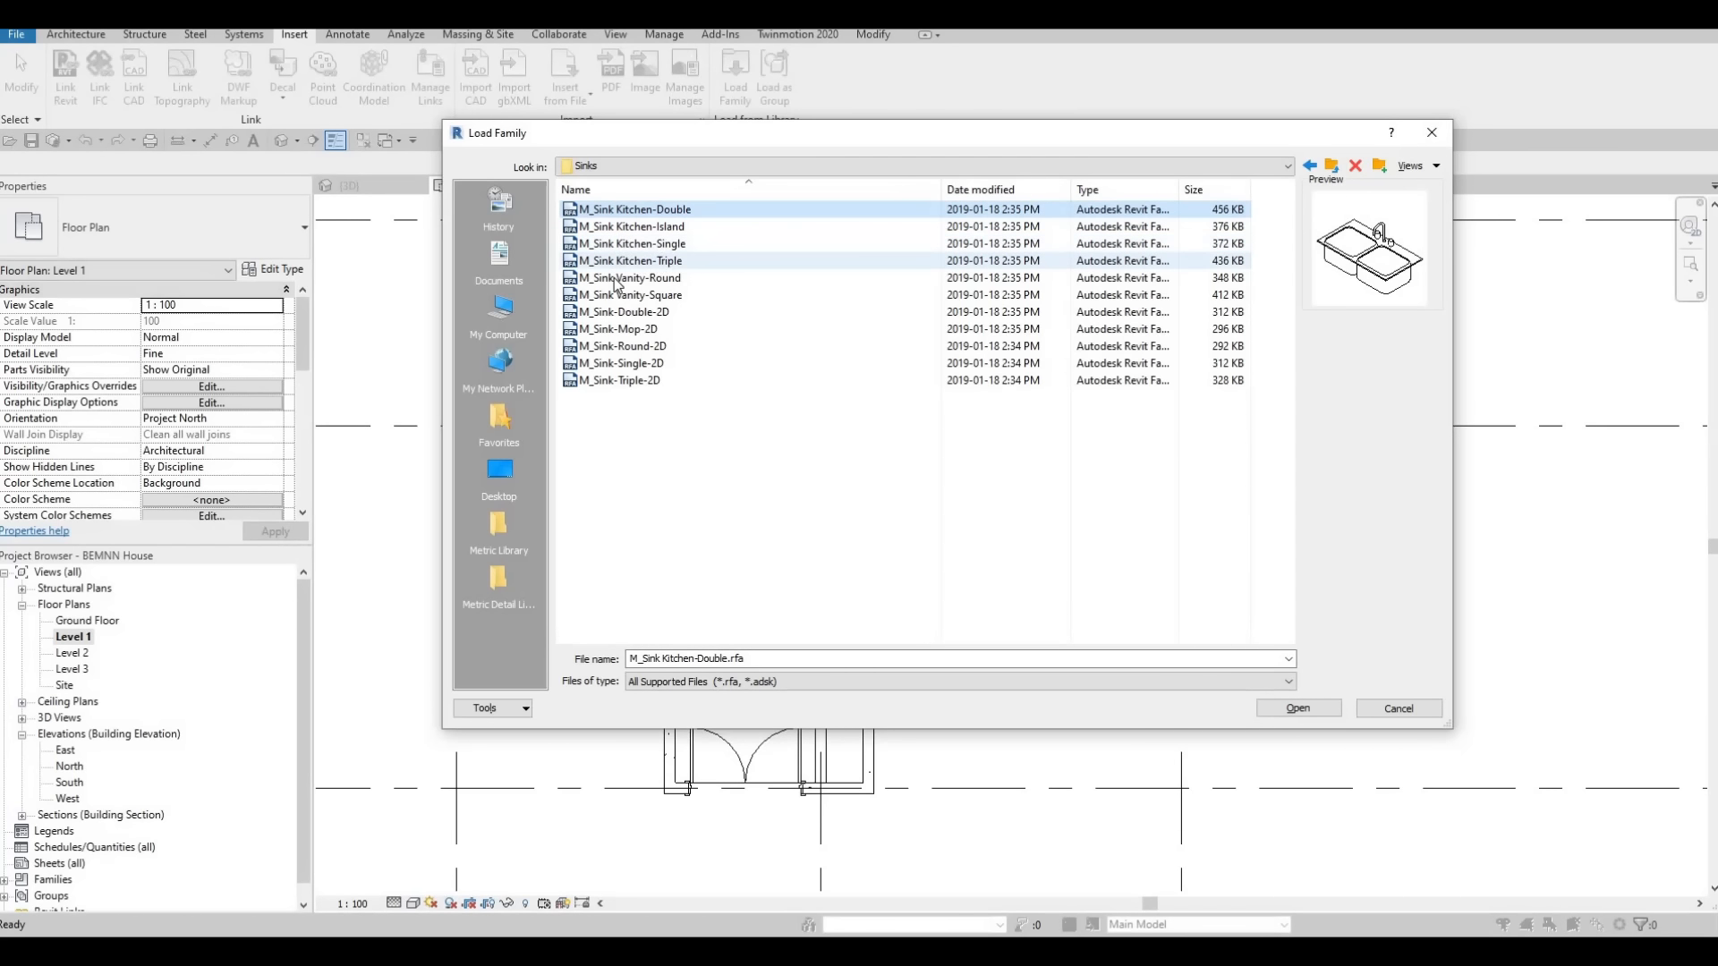
{"action": "left_click", "coordinate": [617, 261]}
{"action": "left_click", "coordinate": [617, 278]}
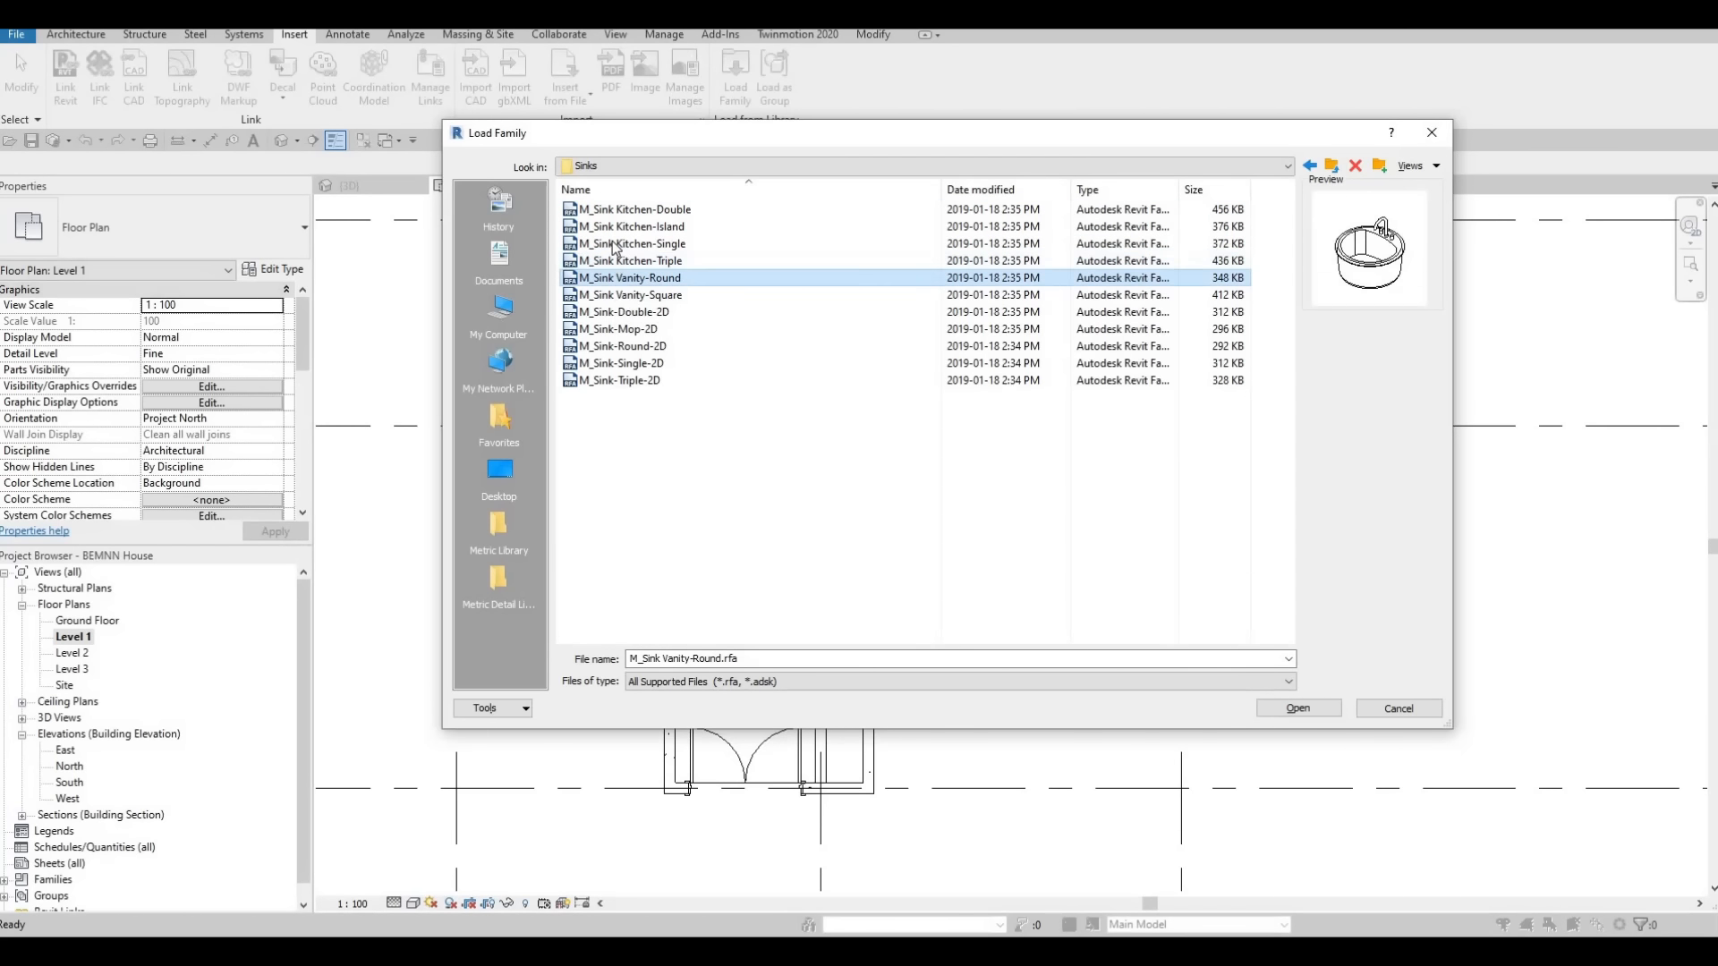
{"action": "left_click", "coordinate": [617, 260]}
{"action": "left_click", "coordinate": [616, 213]}
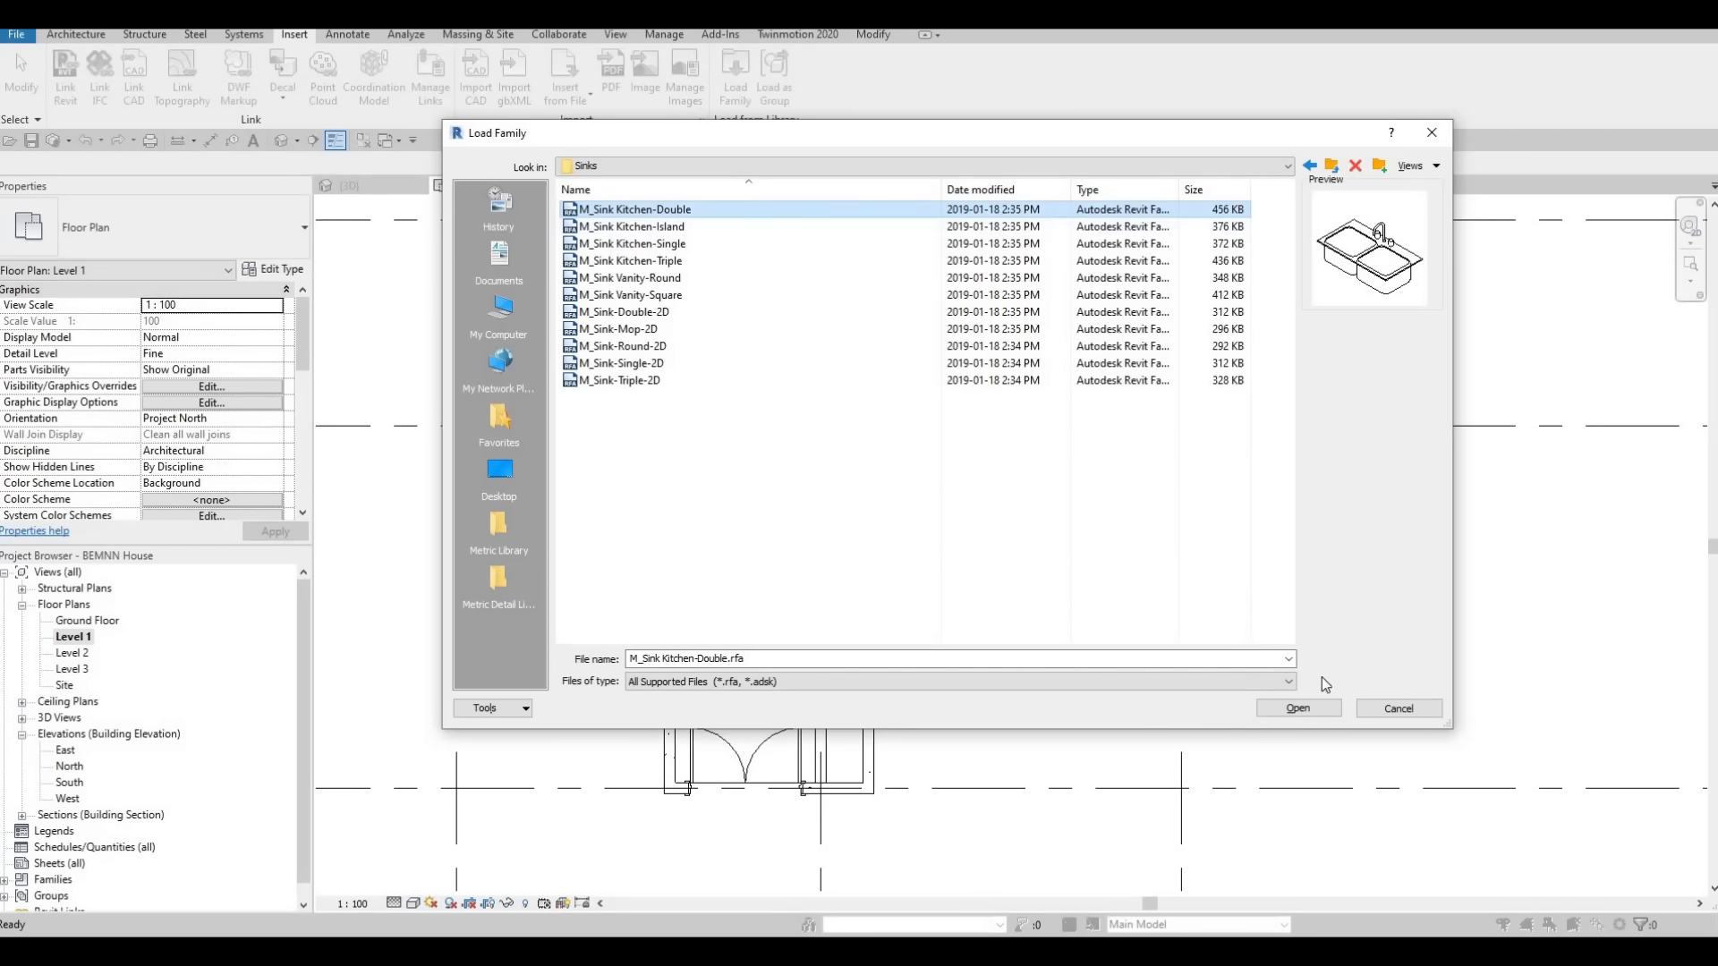
{"action": "left_click", "coordinate": [1302, 707]}
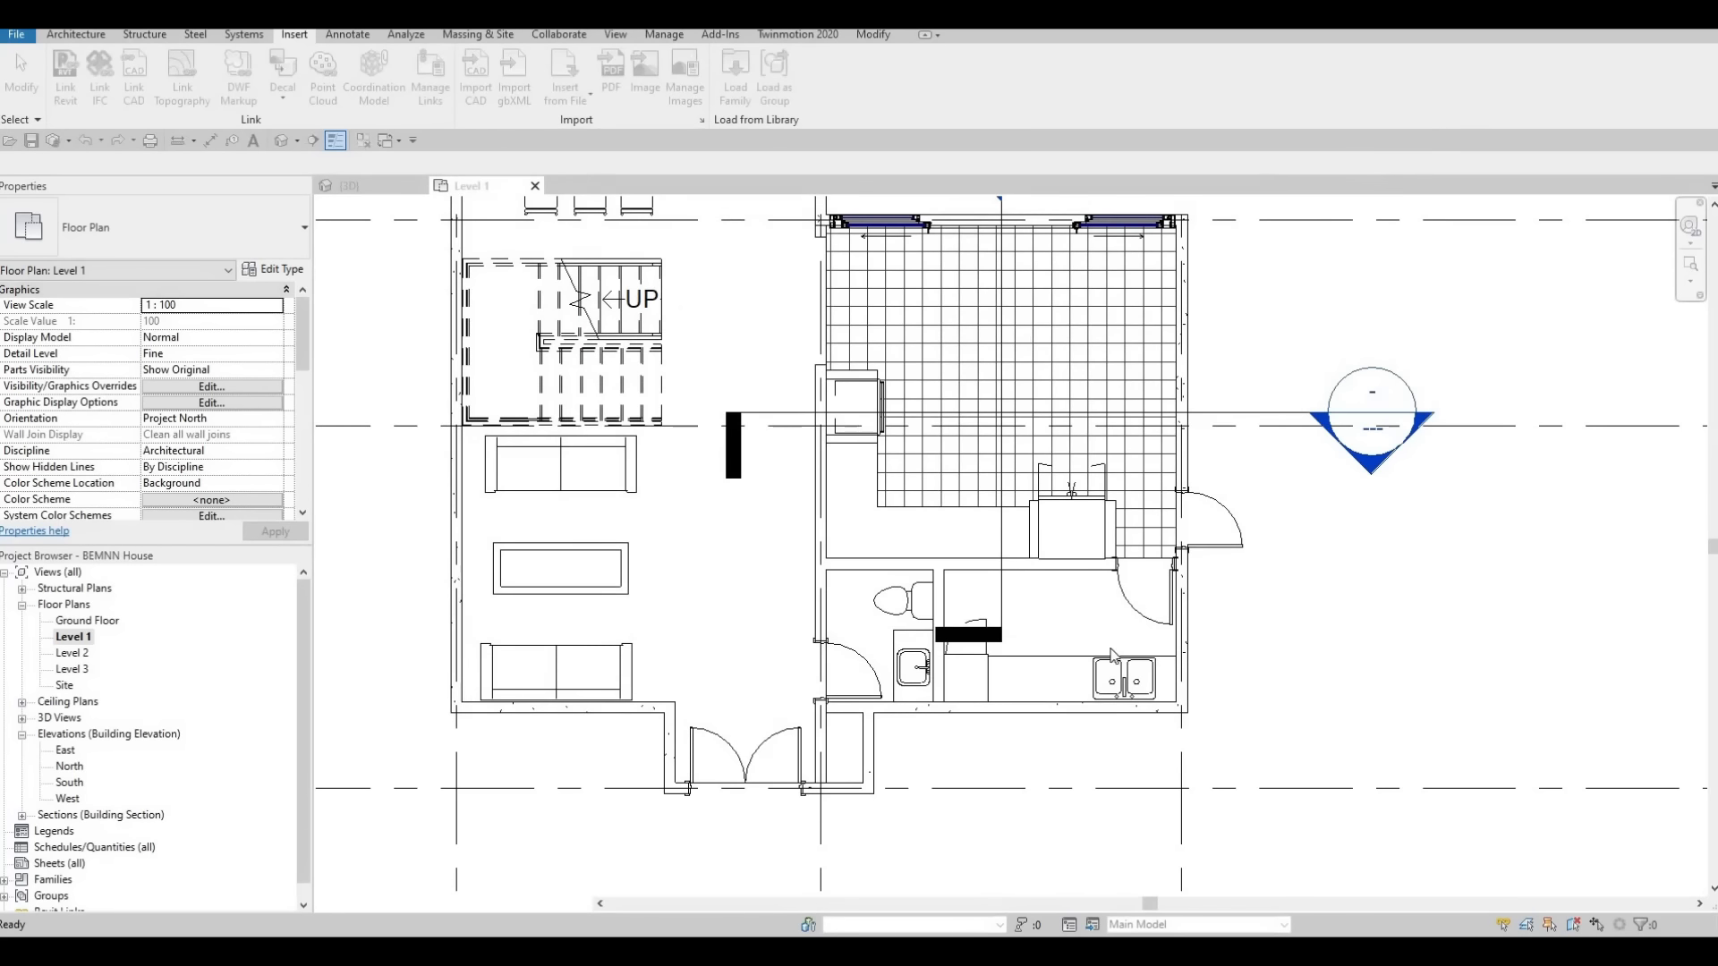
Place the 1000 x 535mm double kitchen sink on the counter beside the refrigerator, rotated 180 degrees so its faucet faces the wall
{"action": "key", "text": "c"}
{"action": "key", "text": "m"}
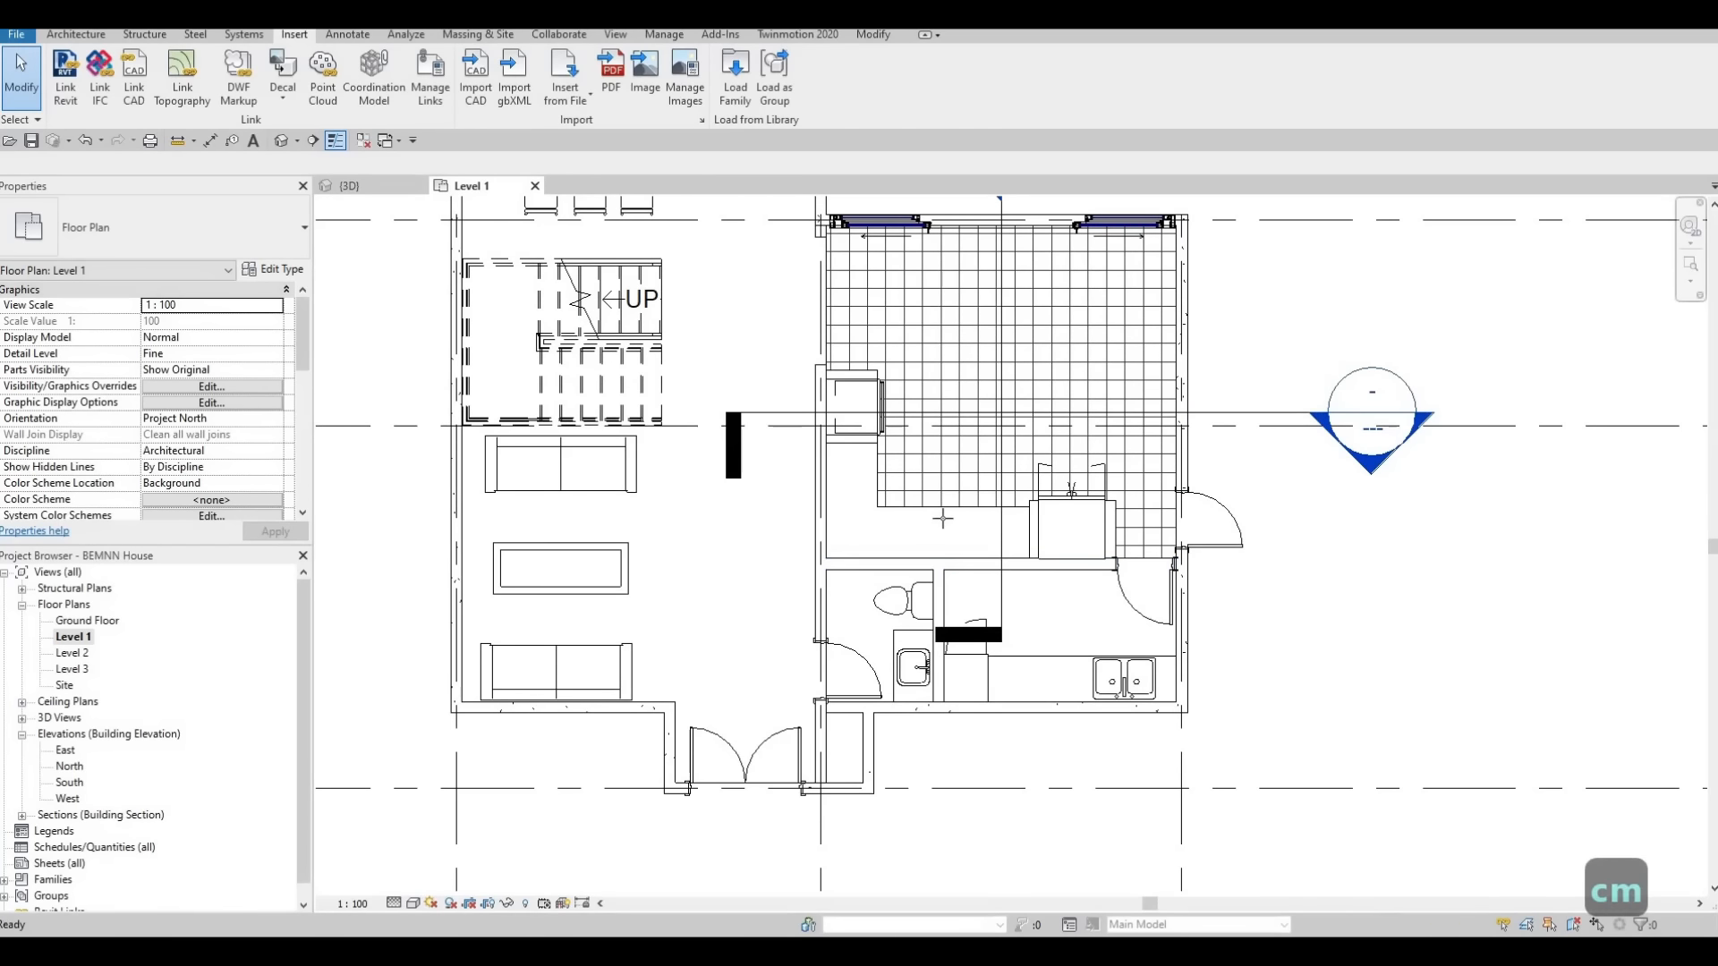
{"action": "scroll", "coordinate": [942, 534], "scroll_direction": "up", "scroll_amount": 4}
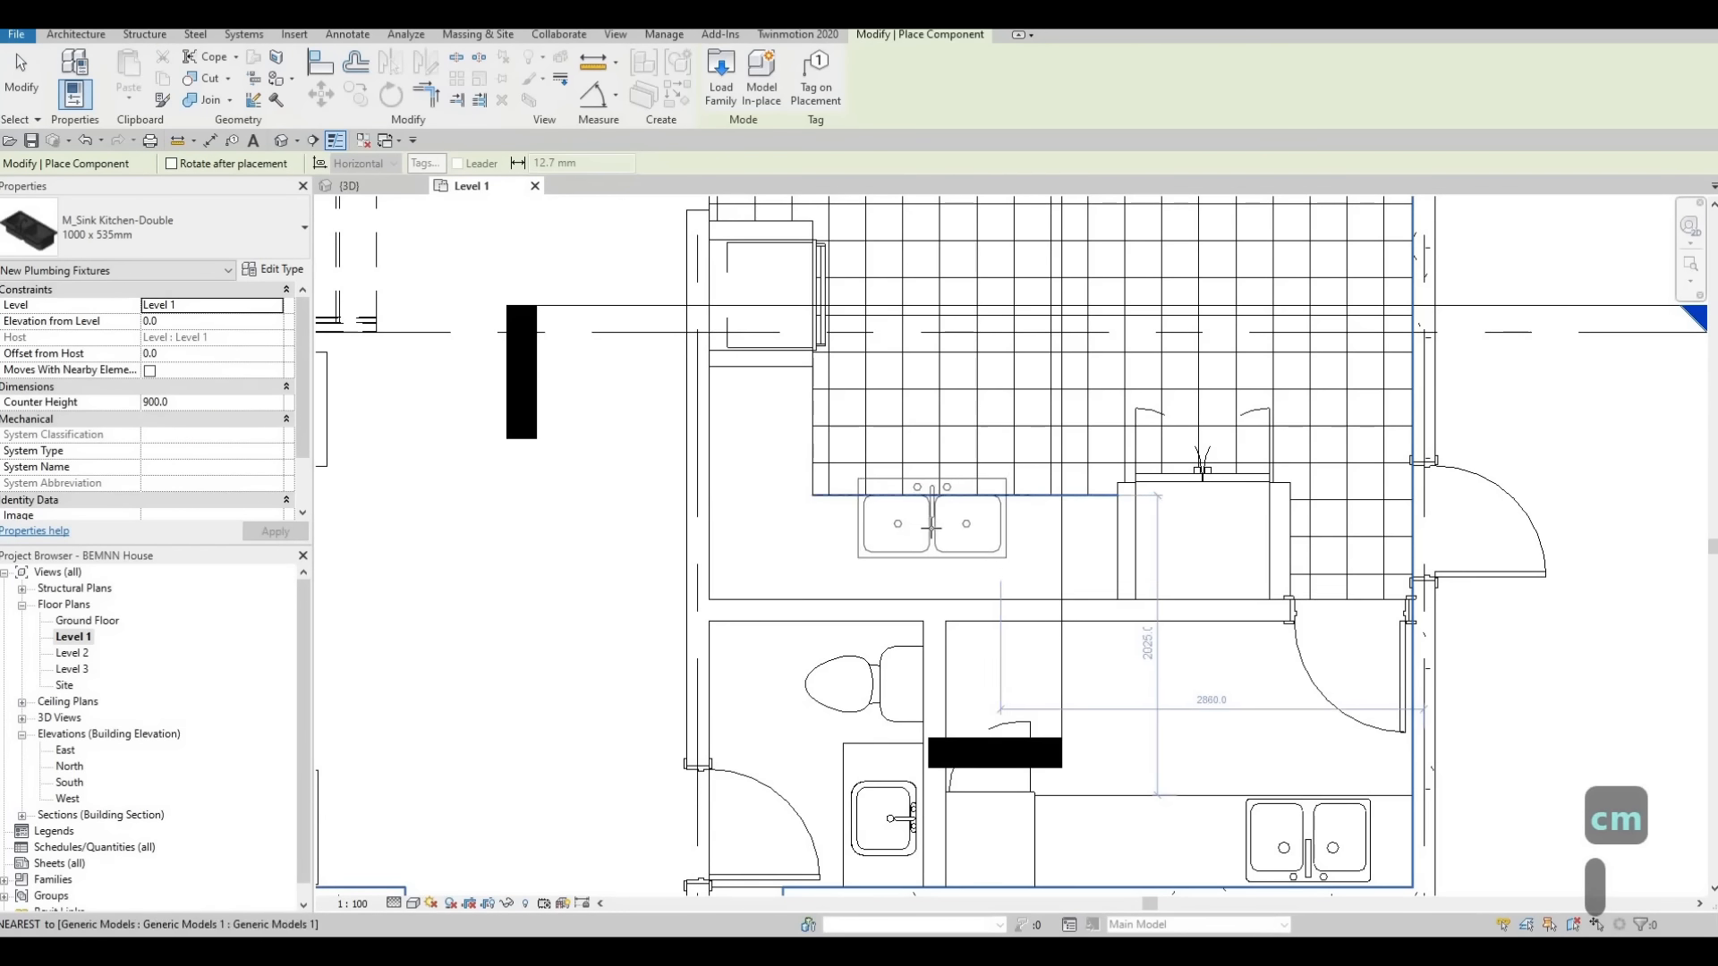
{"action": "key", "text": "space"}
{"action": "key", "text": "space"}
{"action": "scroll", "coordinate": [899, 542], "scroll_direction": "up", "scroll_amount": 2}
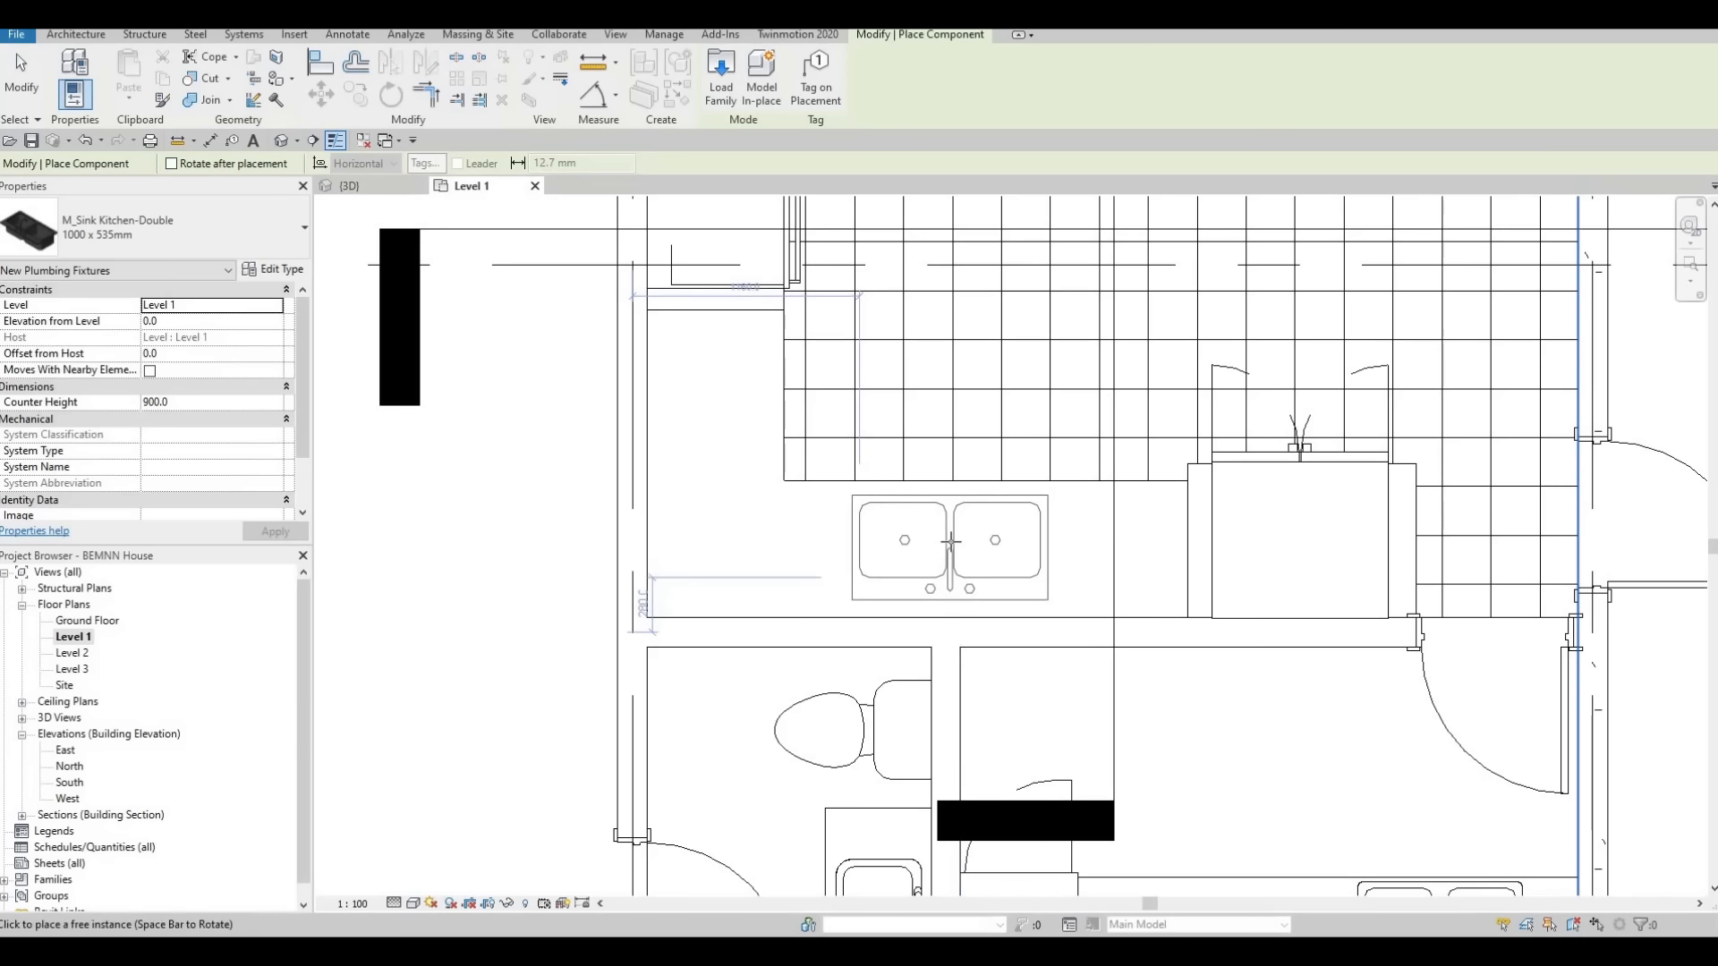
{"action": "left_click", "coordinate": [951, 544]}
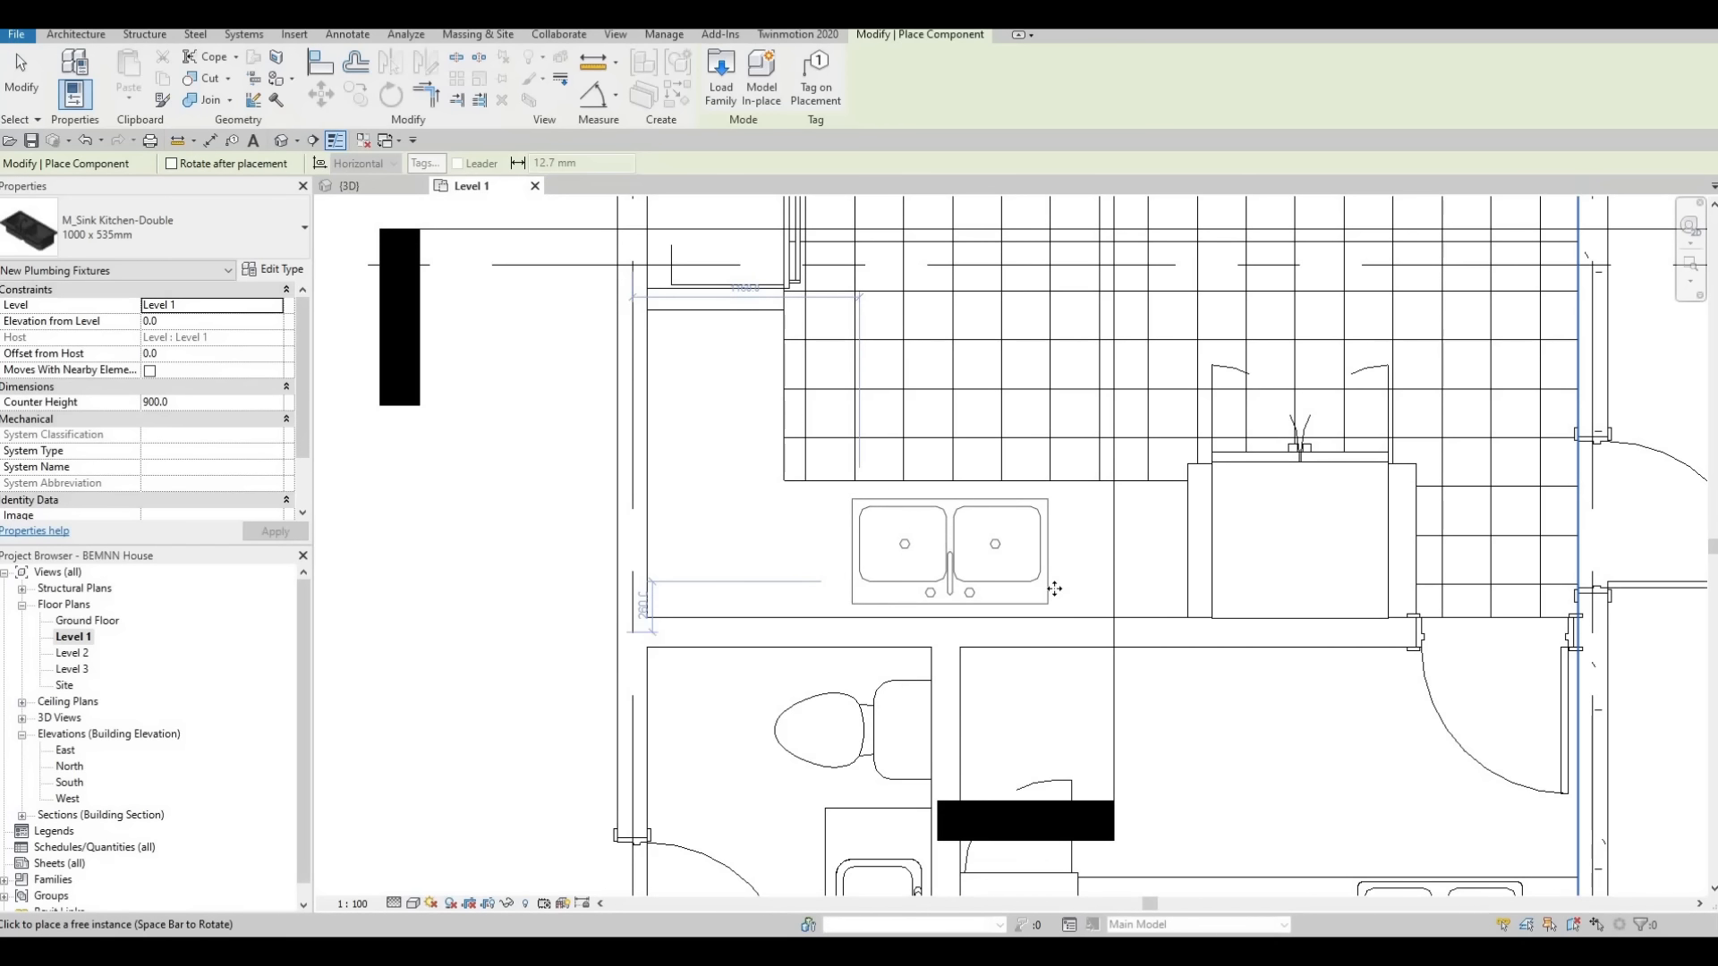
{"action": "key", "text": "Escape"}
{"action": "key", "text": "Escape"}
{"action": "key", "text": "Escape"}
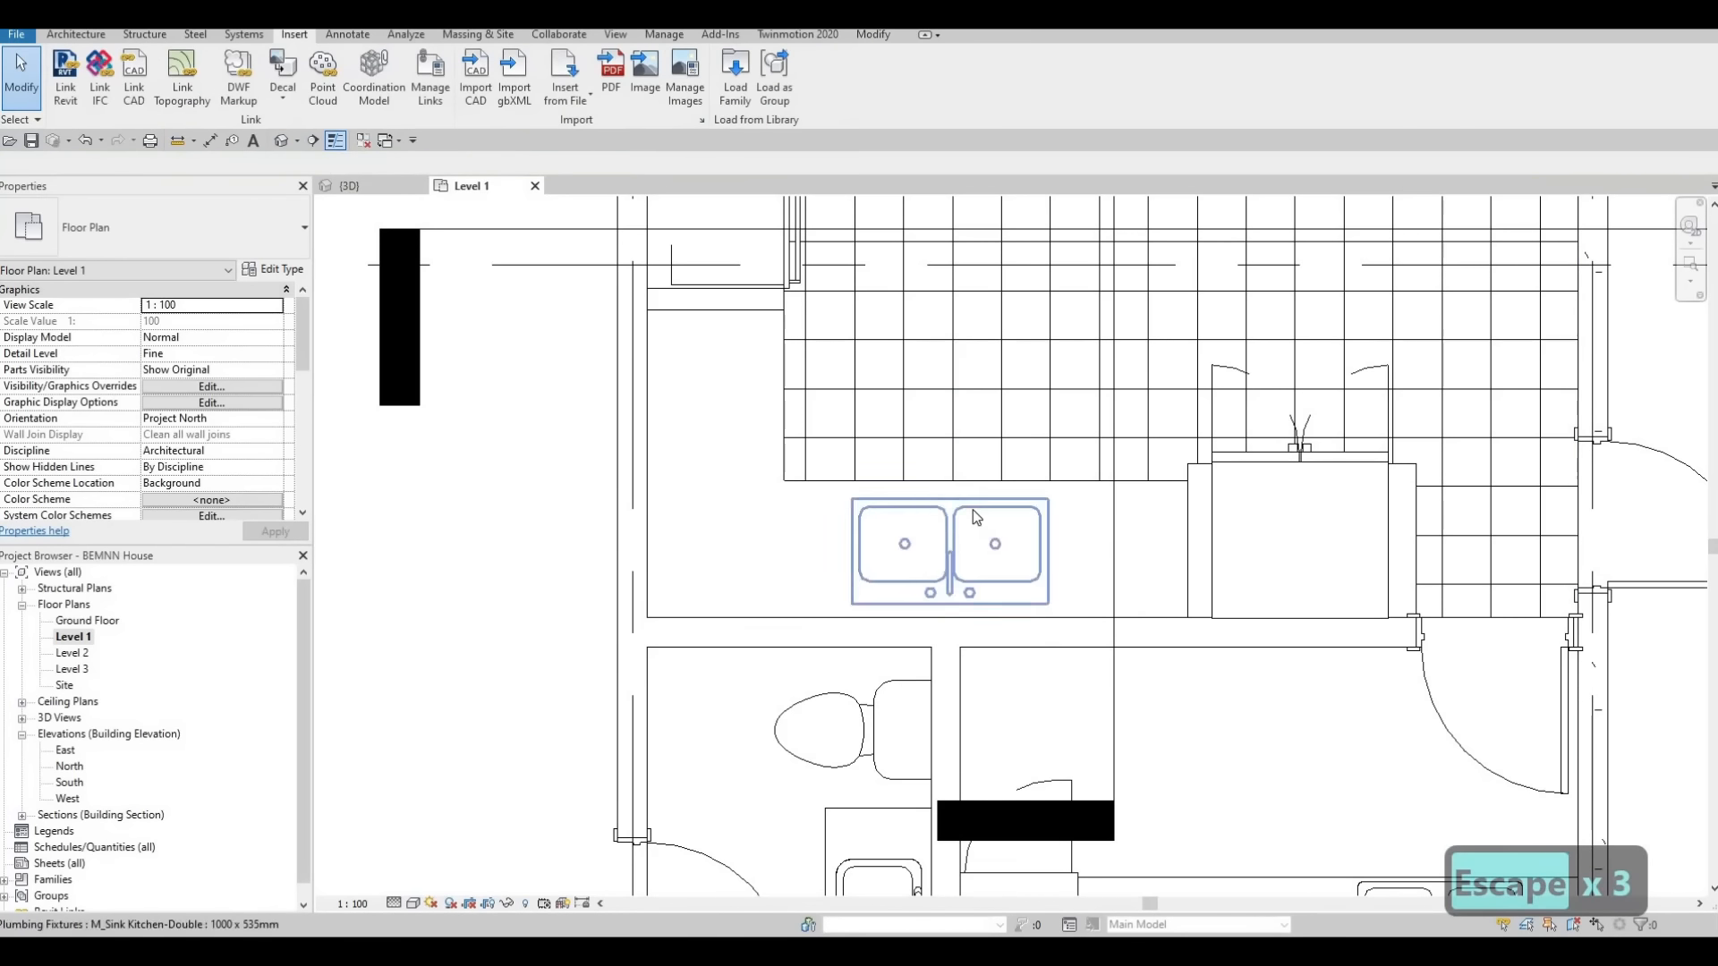
Set the placed double sink's elevation from Level 1 to 925 mm
{"action": "left_click", "coordinate": [973, 510]}
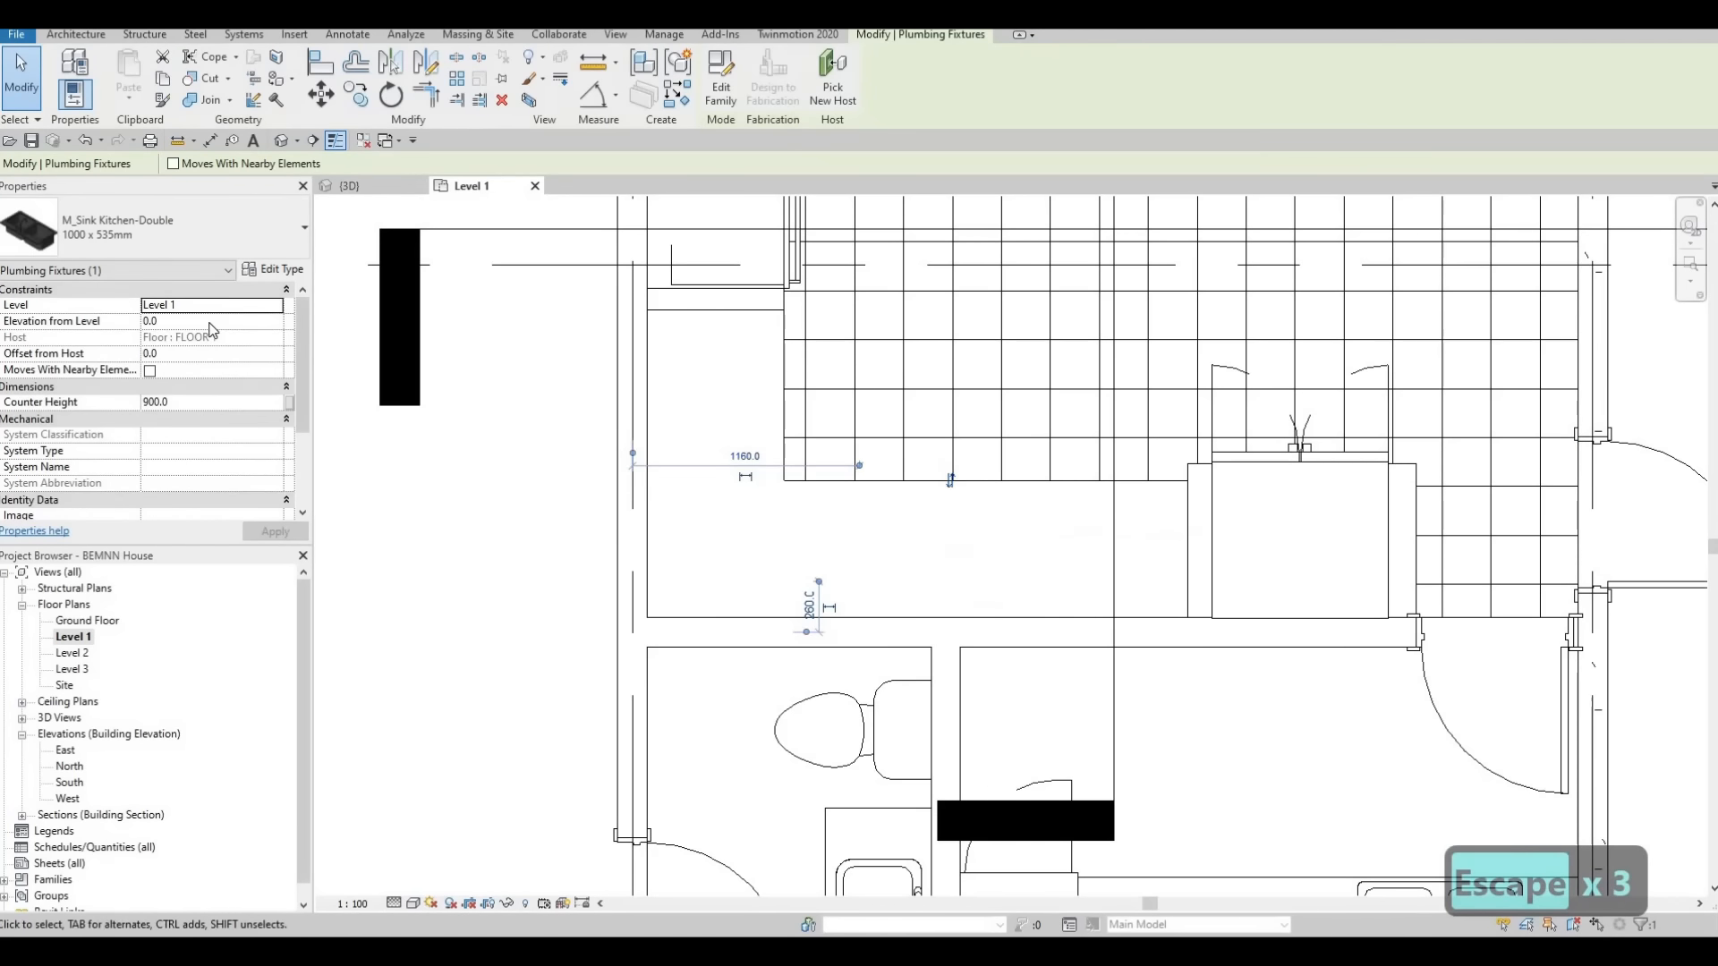
{"action": "left_click", "coordinate": [208, 322]}
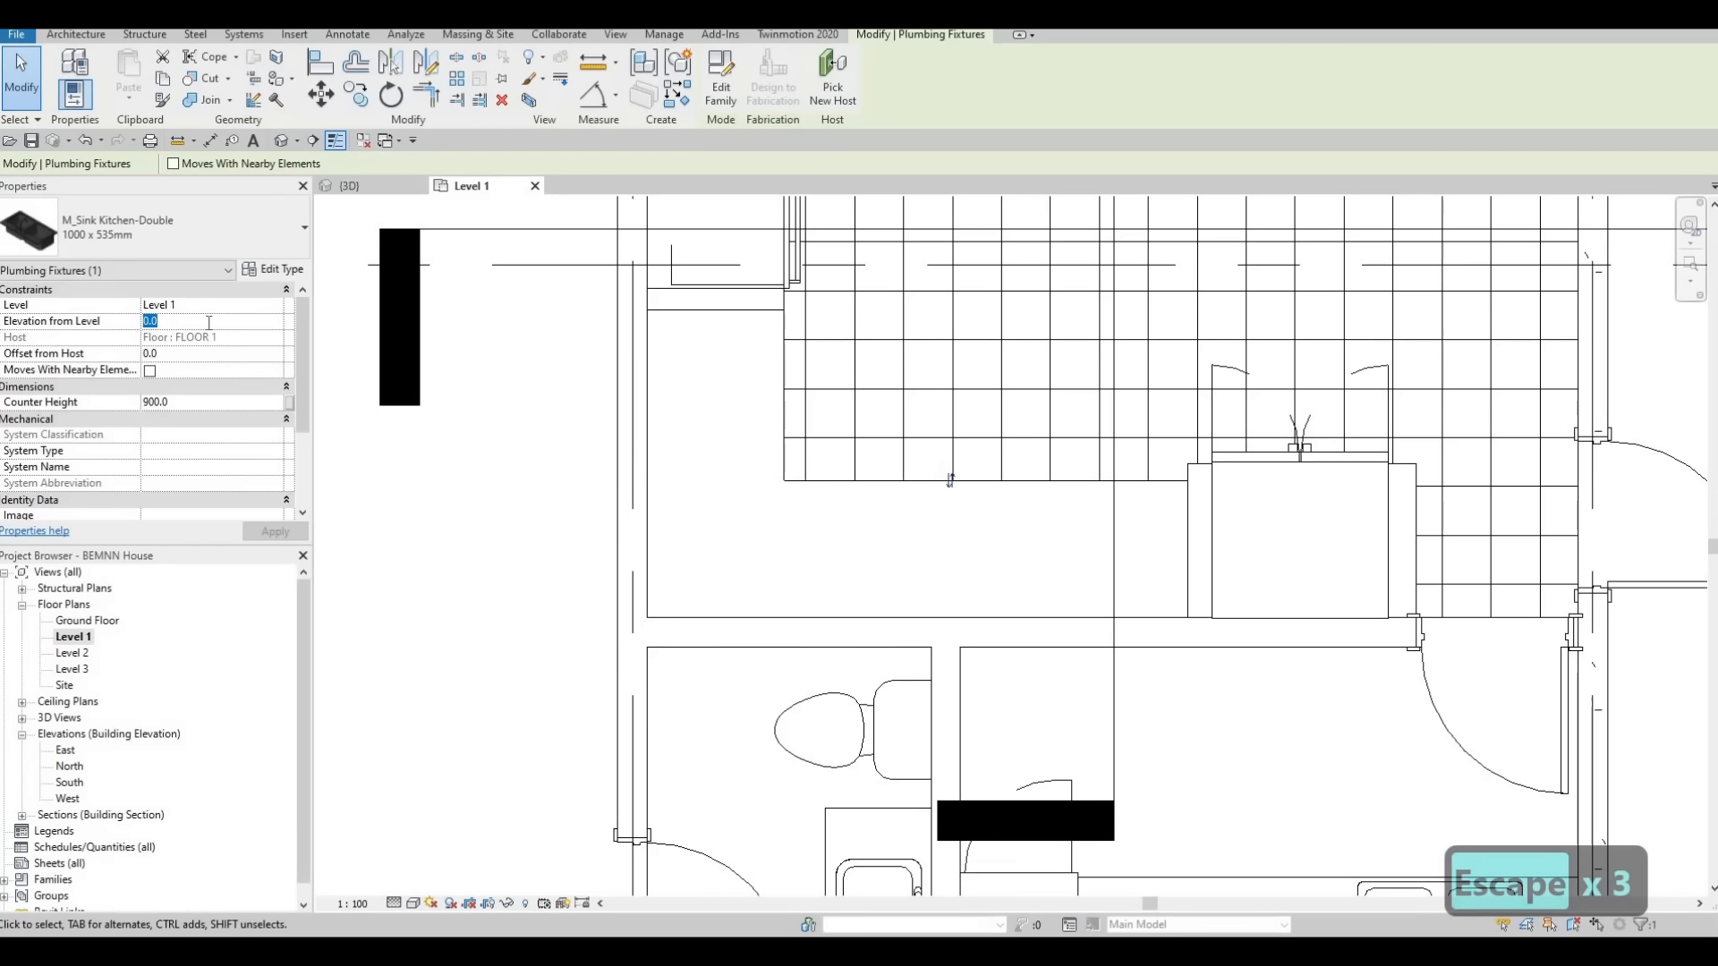
{"action": "type", "text": "925"}
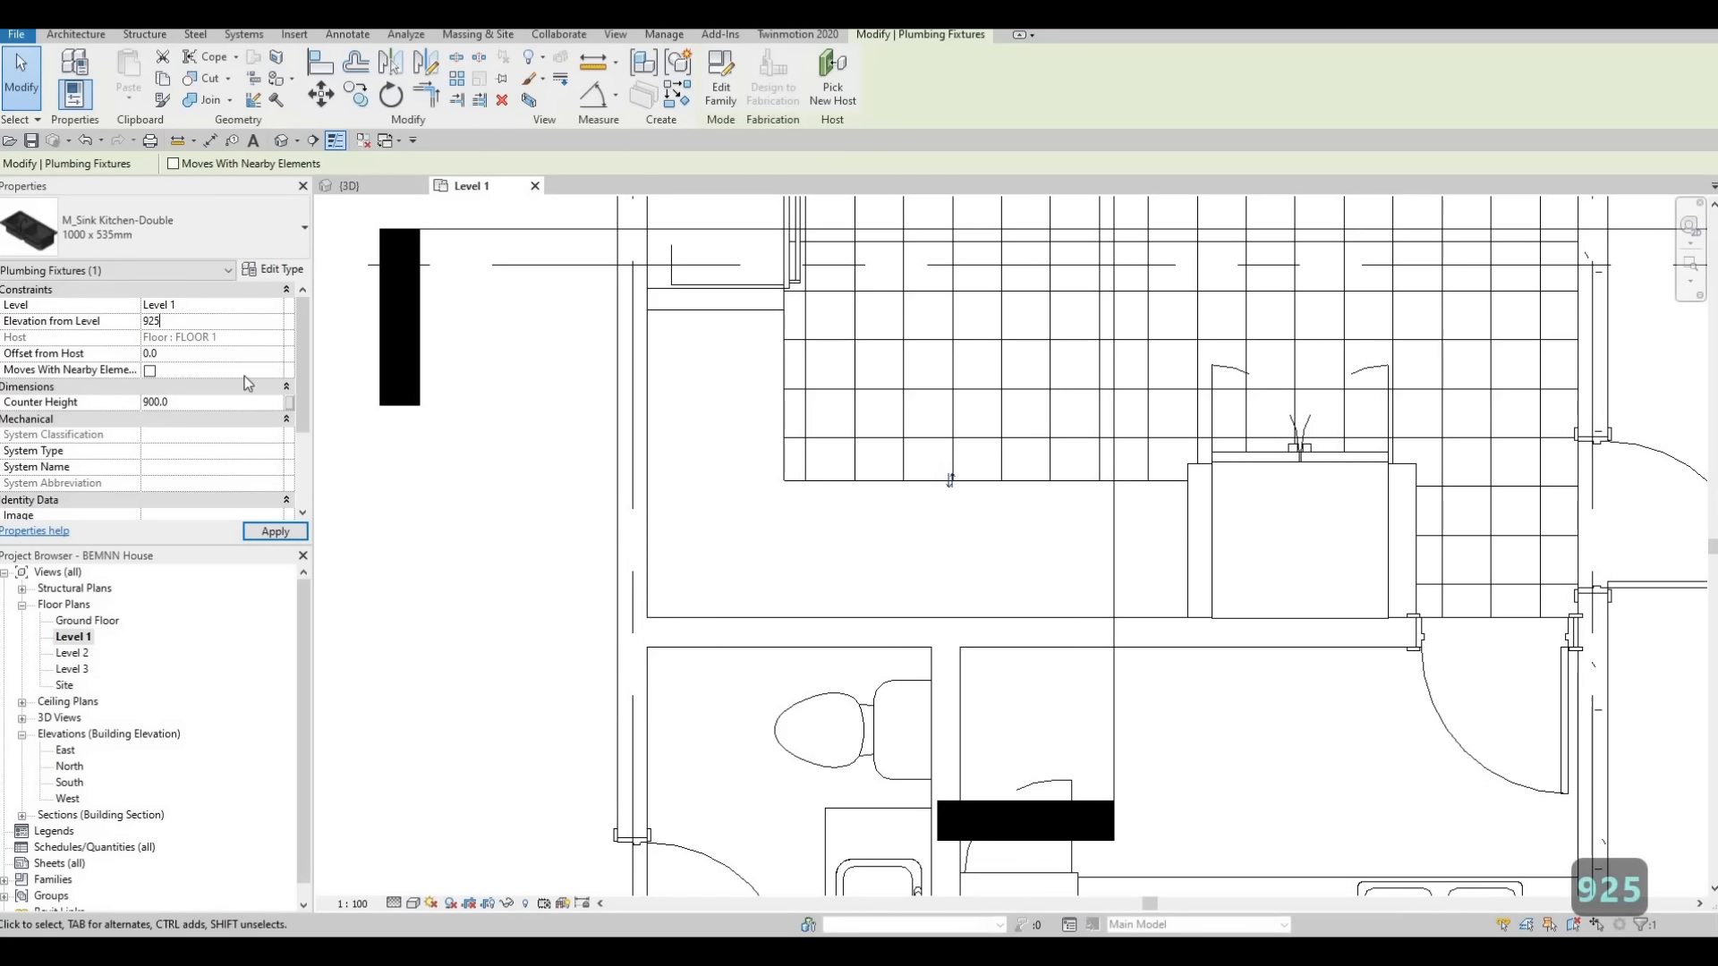
{"action": "left_click", "coordinate": [286, 532]}
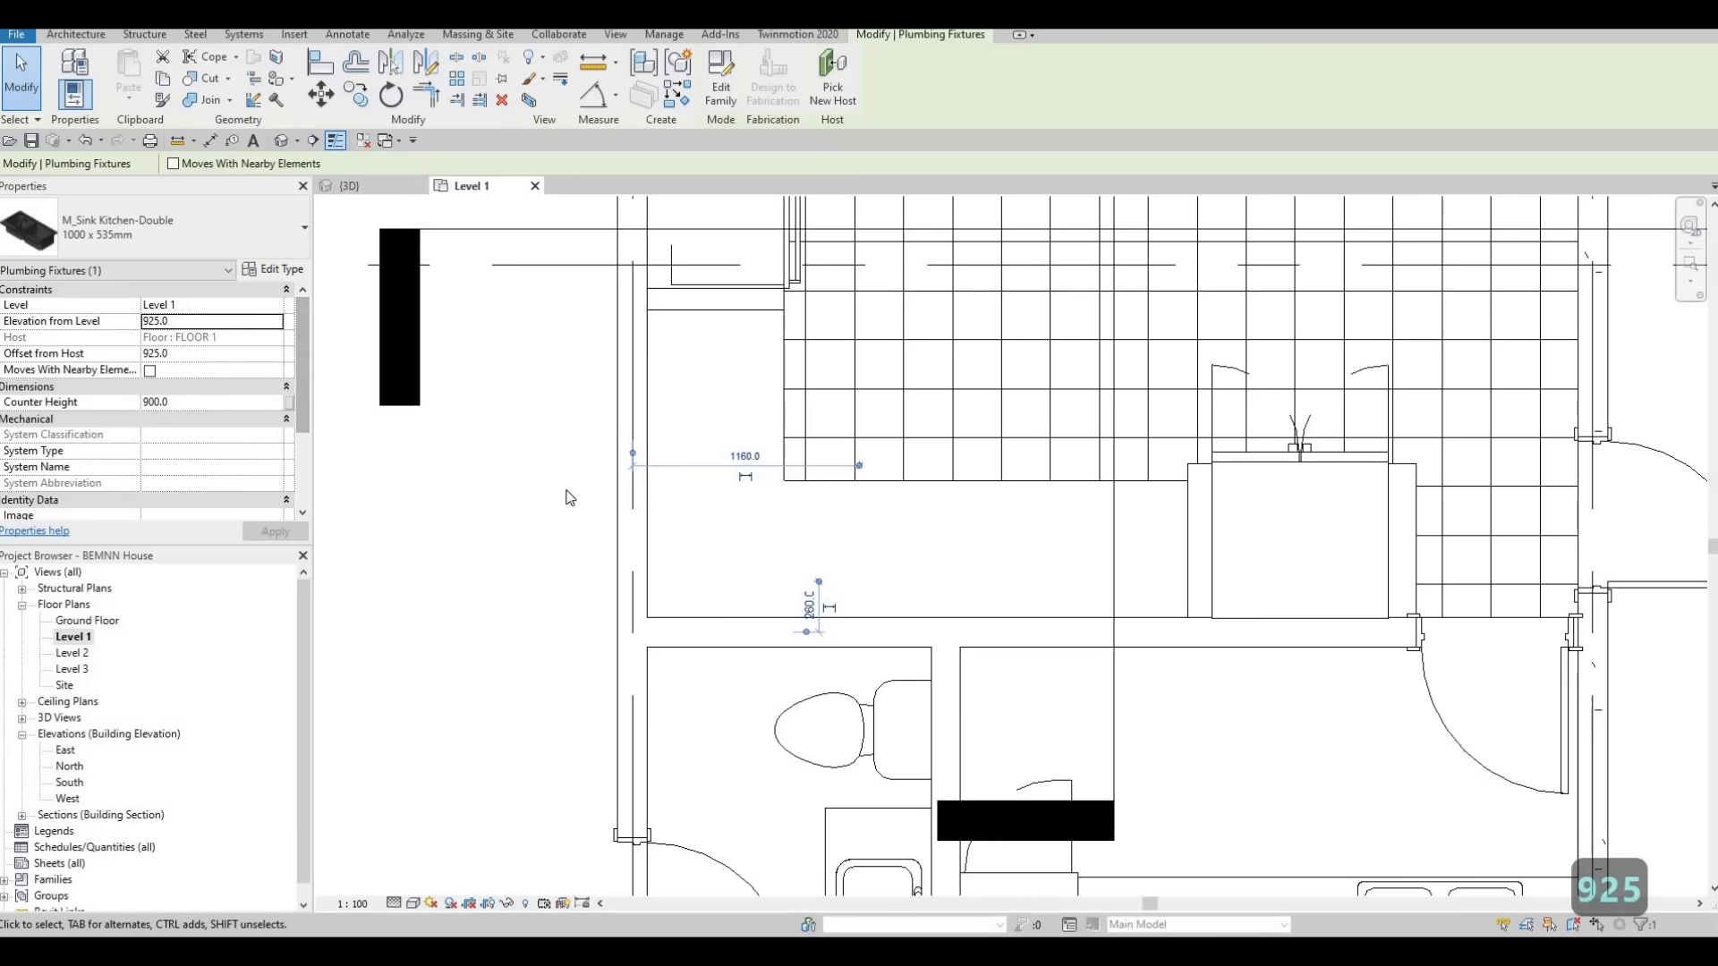
{"action": "key", "text": "Escape"}
{"action": "key", "text": "Escape"}
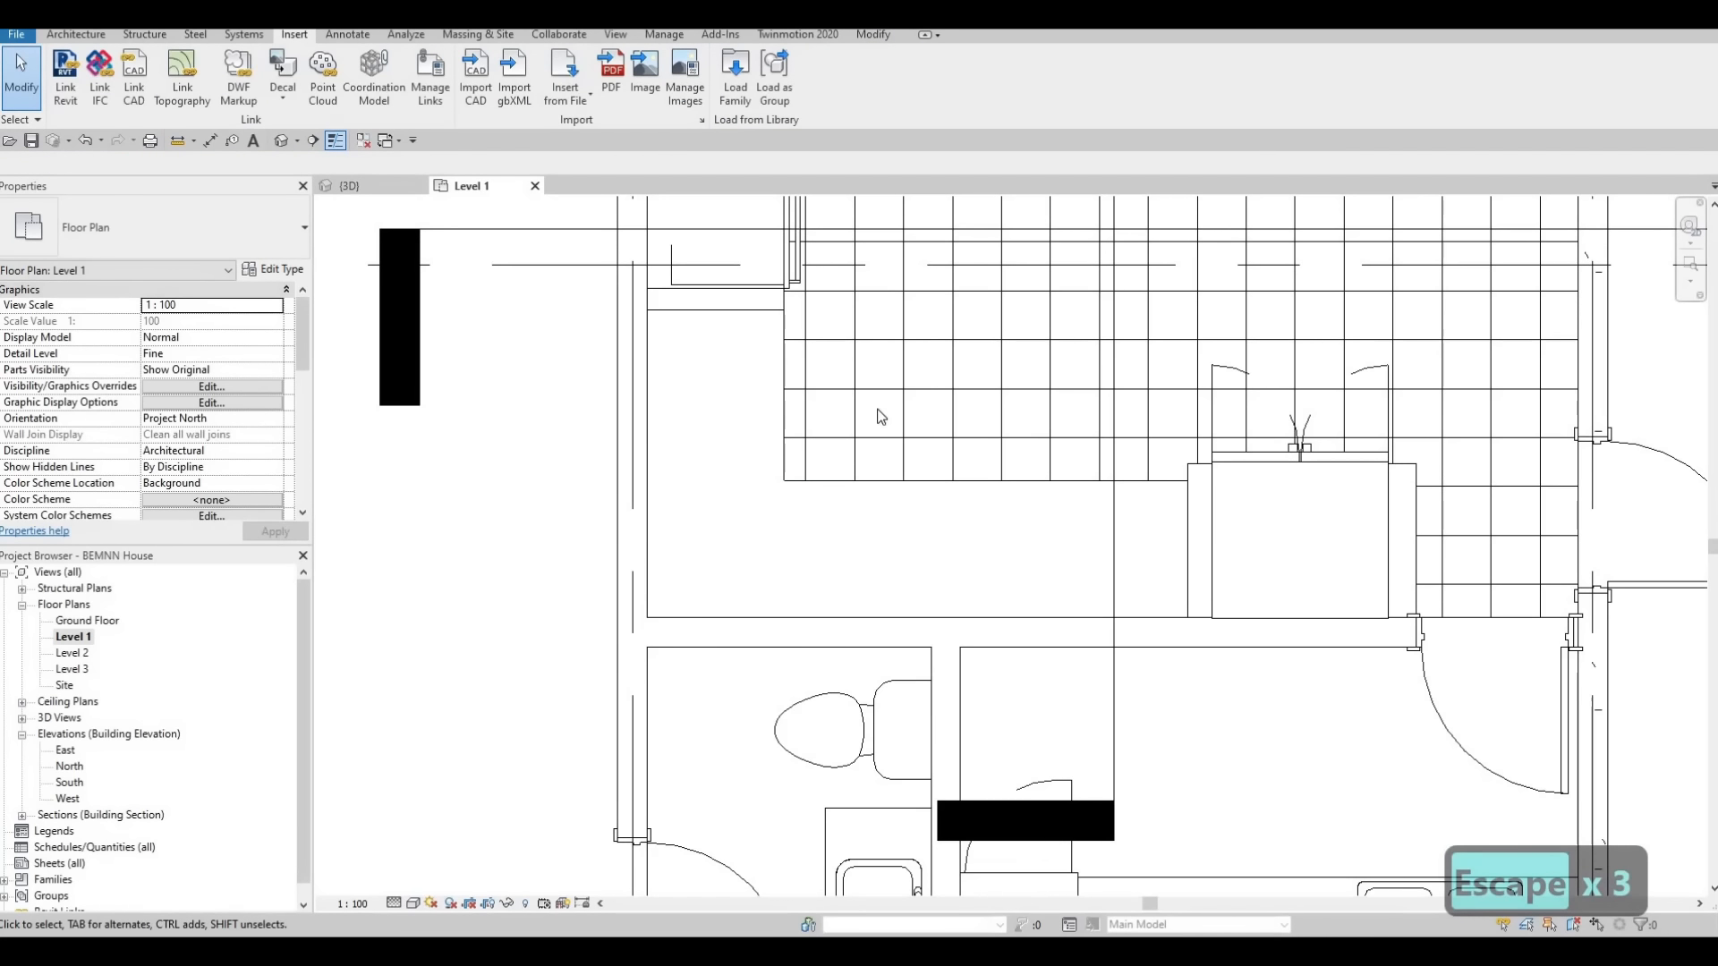
Open the Section 1 view that cuts through the kitchen from its marker in the plan
{"action": "scroll", "coordinate": [880, 417], "scroll_direction": "down", "scroll_amount": 3}
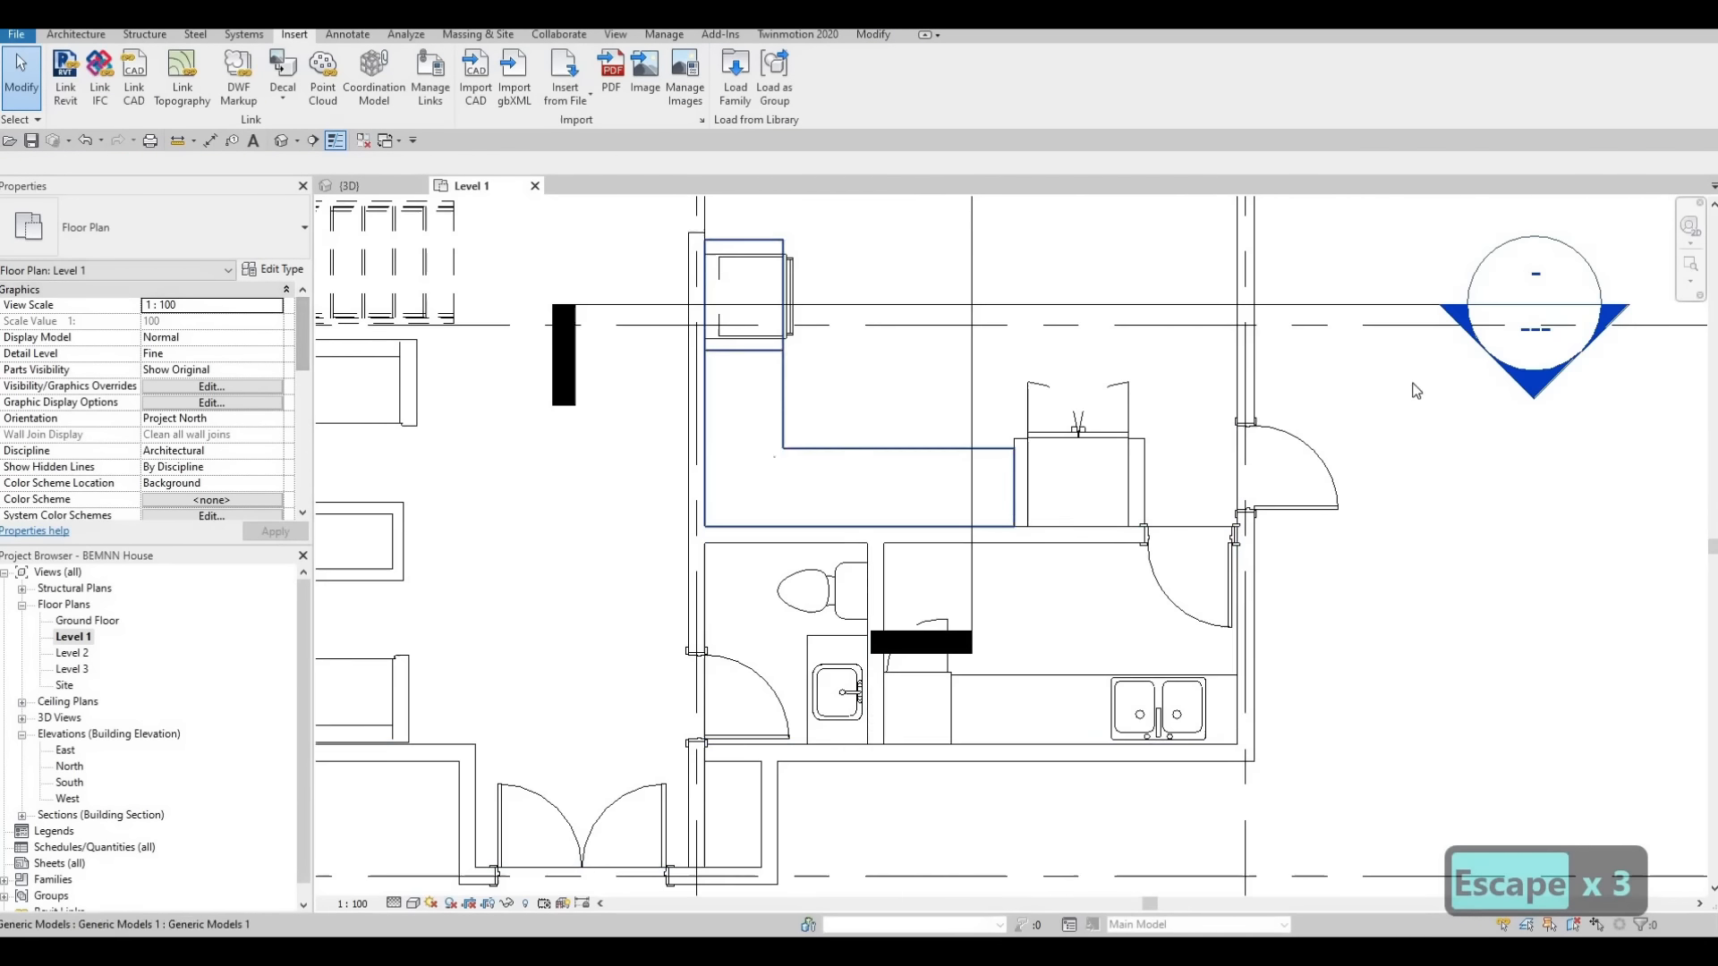
{"action": "double_click", "coordinate": [1535, 394]}
{"action": "scroll", "coordinate": [1084, 499], "scroll_direction": "up", "scroll_amount": 3}
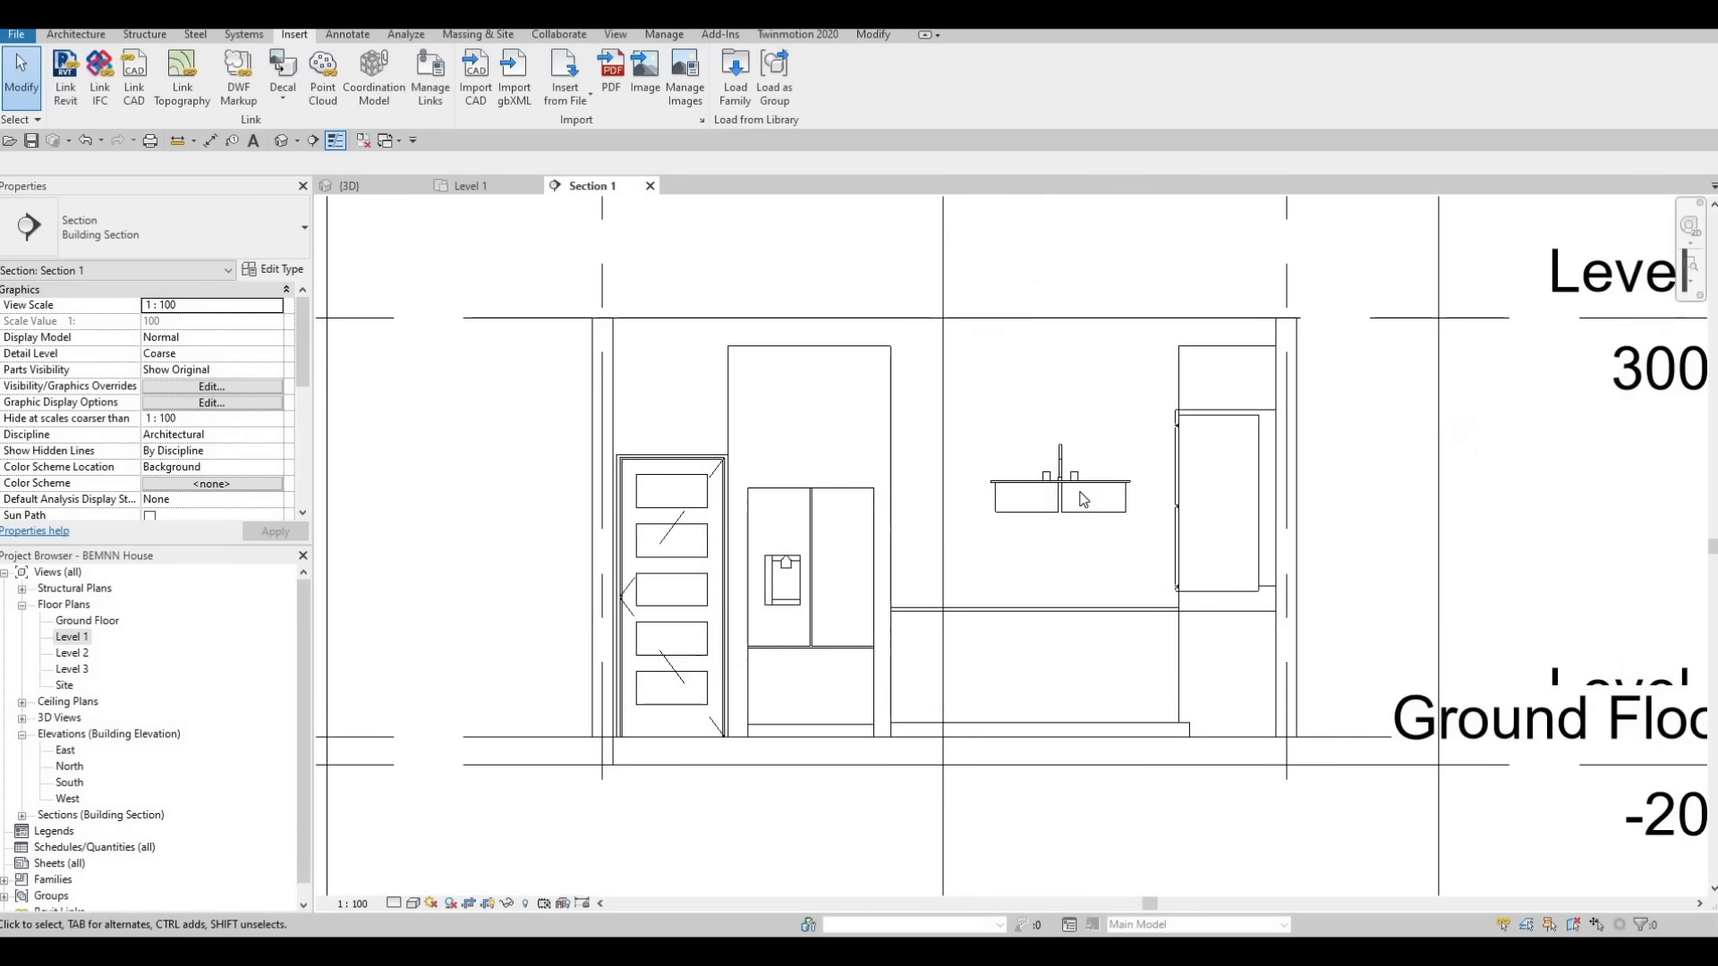
Align the double sink's rim vertically with the top of the kitchen countertop in the section
{"action": "left_click", "coordinate": [1084, 499]}
{"action": "middle_click_drag", "start_coordinate": [1083, 499], "coordinate": [981, 435]}
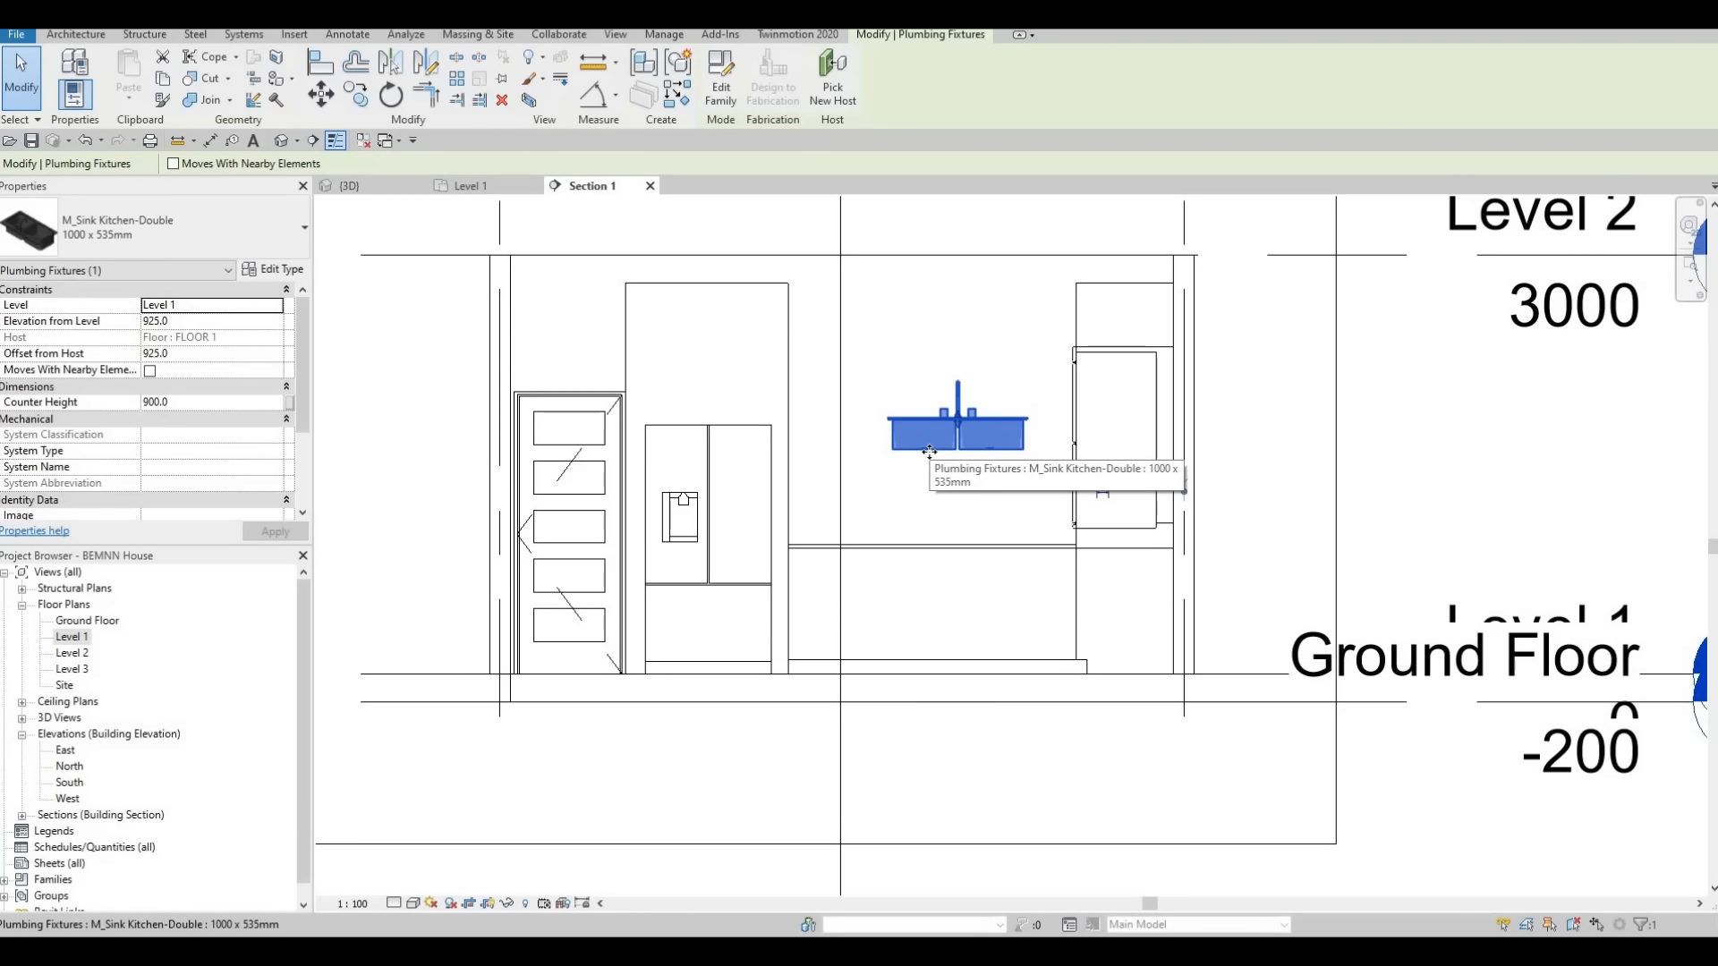
{"action": "key", "text": "a"}
{"action": "key", "text": "l"}
{"action": "scroll", "coordinate": [990, 572], "scroll_direction": "up", "scroll_amount": 3}
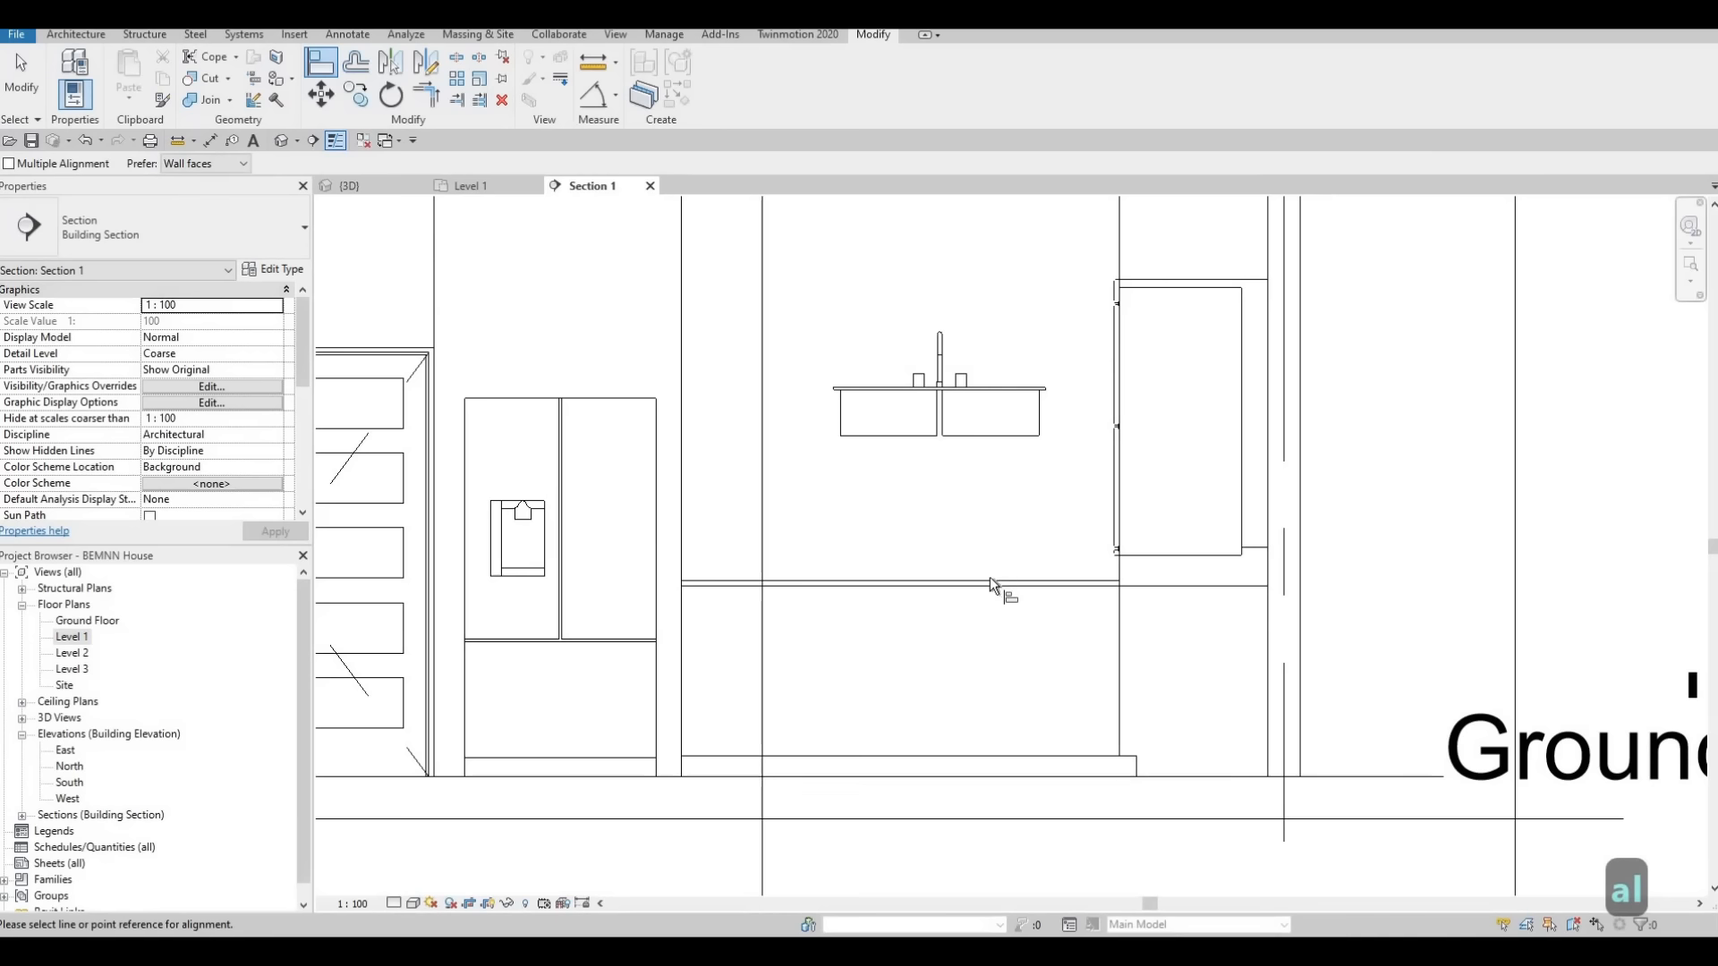
{"action": "left_click", "coordinate": [989, 580]}
{"action": "left_click", "coordinate": [1017, 390]}
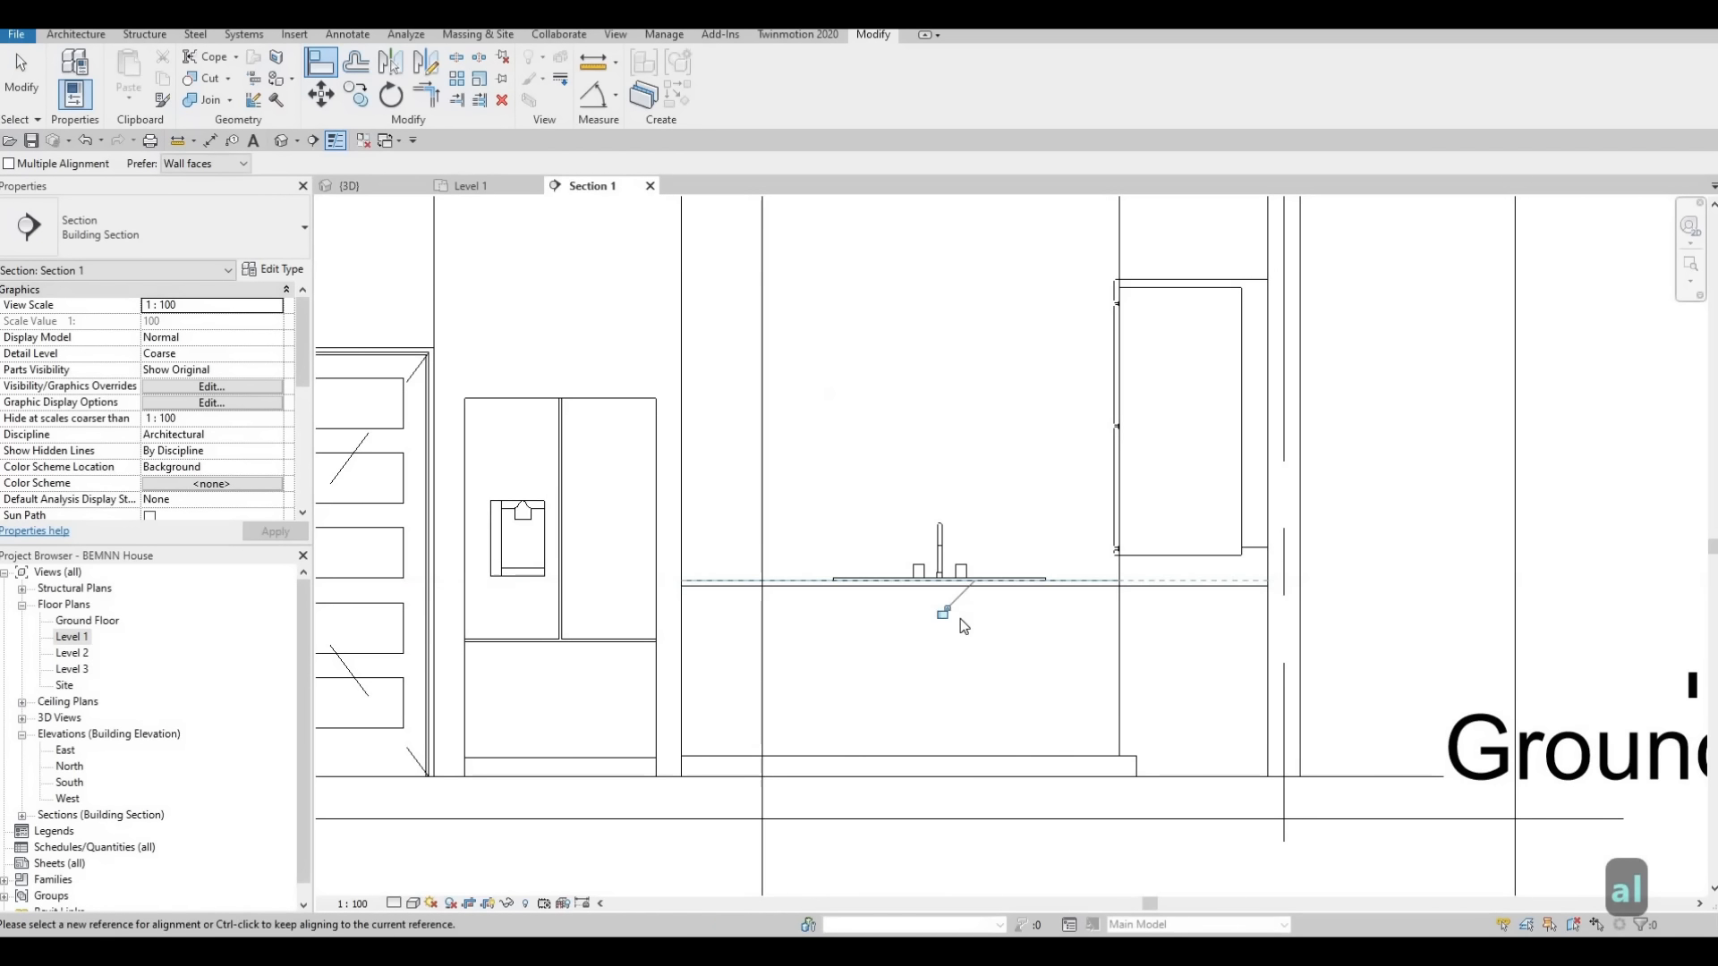
{"action": "key", "text": "Escape"}
{"action": "key", "text": "Escape"}
{"action": "key", "text": "Escape"}
Inspect how the sink sits on the countertop, both in the section and in the 3D view
{"action": "scroll", "coordinate": [959, 616], "scroll_direction": "up", "scroll_amount": 2}
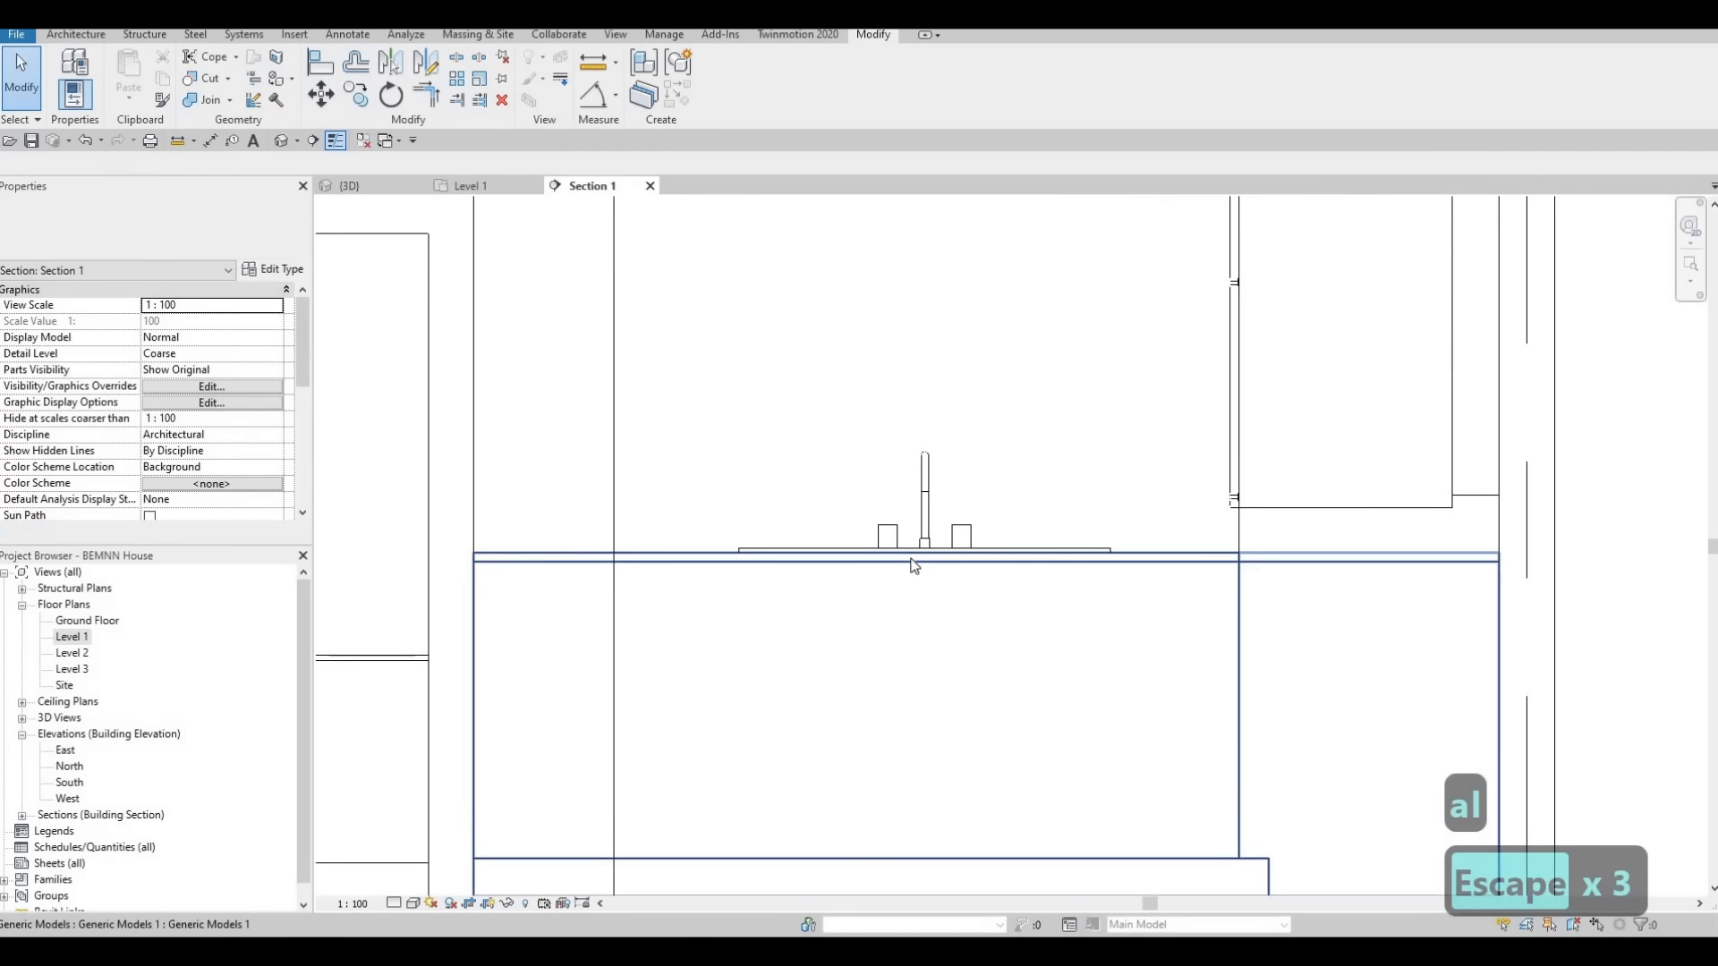
{"action": "left_click", "coordinate": [363, 185]}
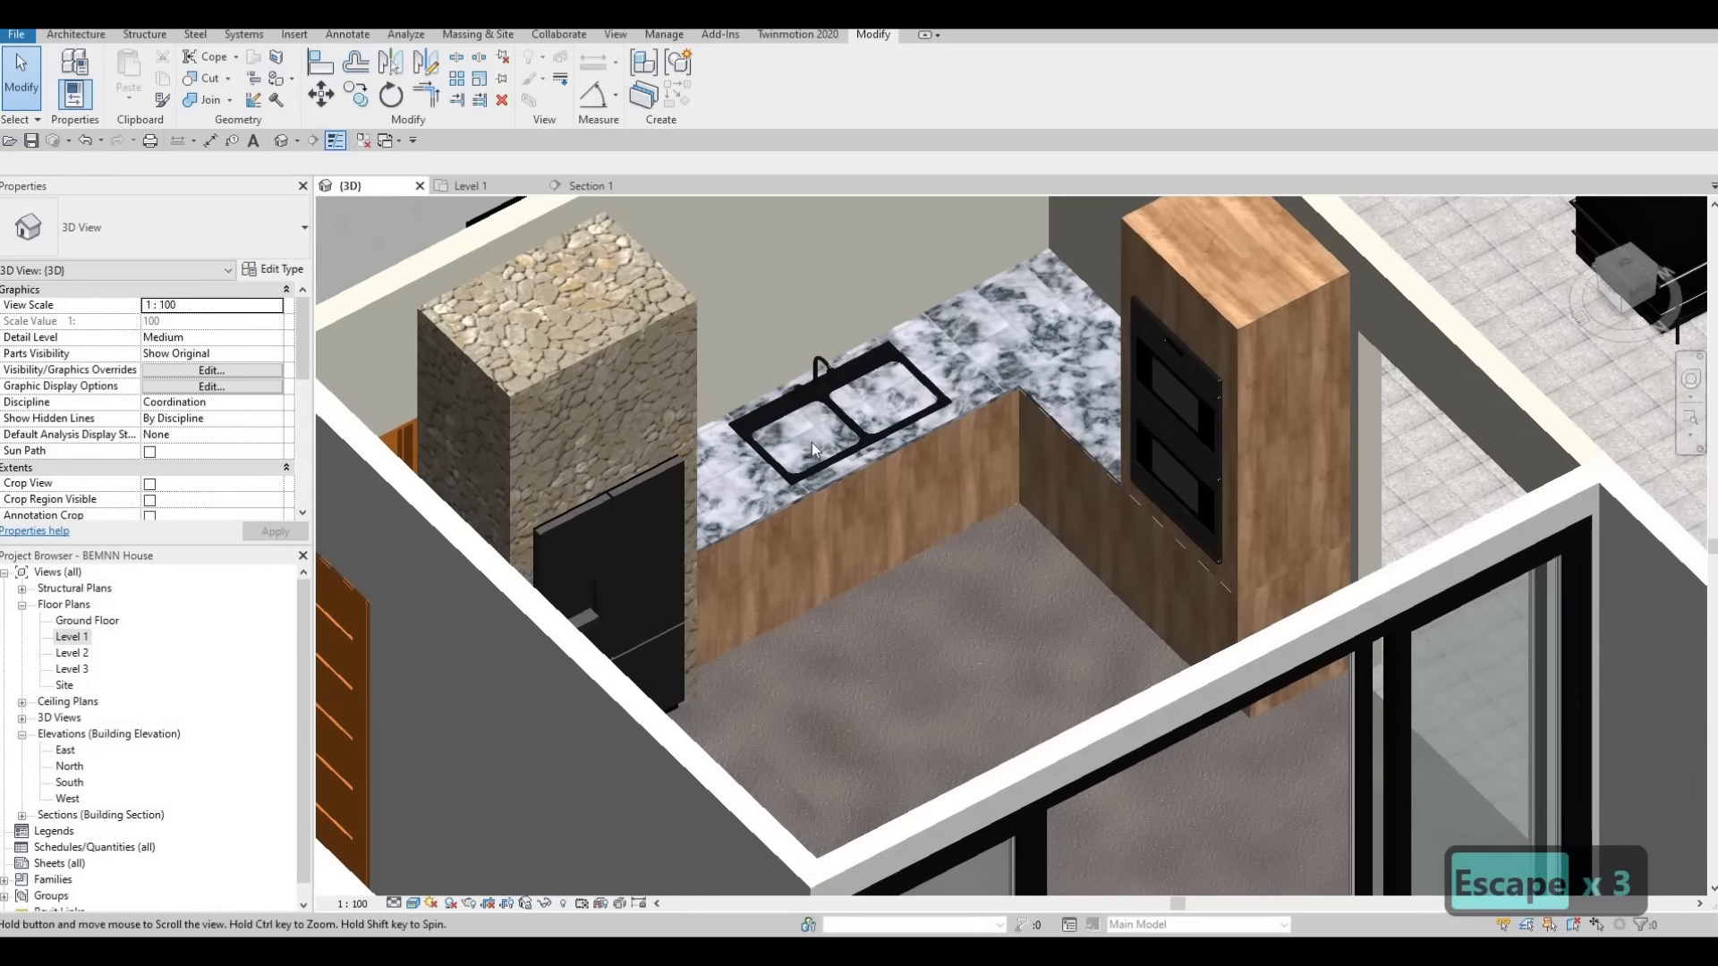
{"action": "scroll", "coordinate": [813, 442], "scroll_direction": "up", "scroll_amount": 3}
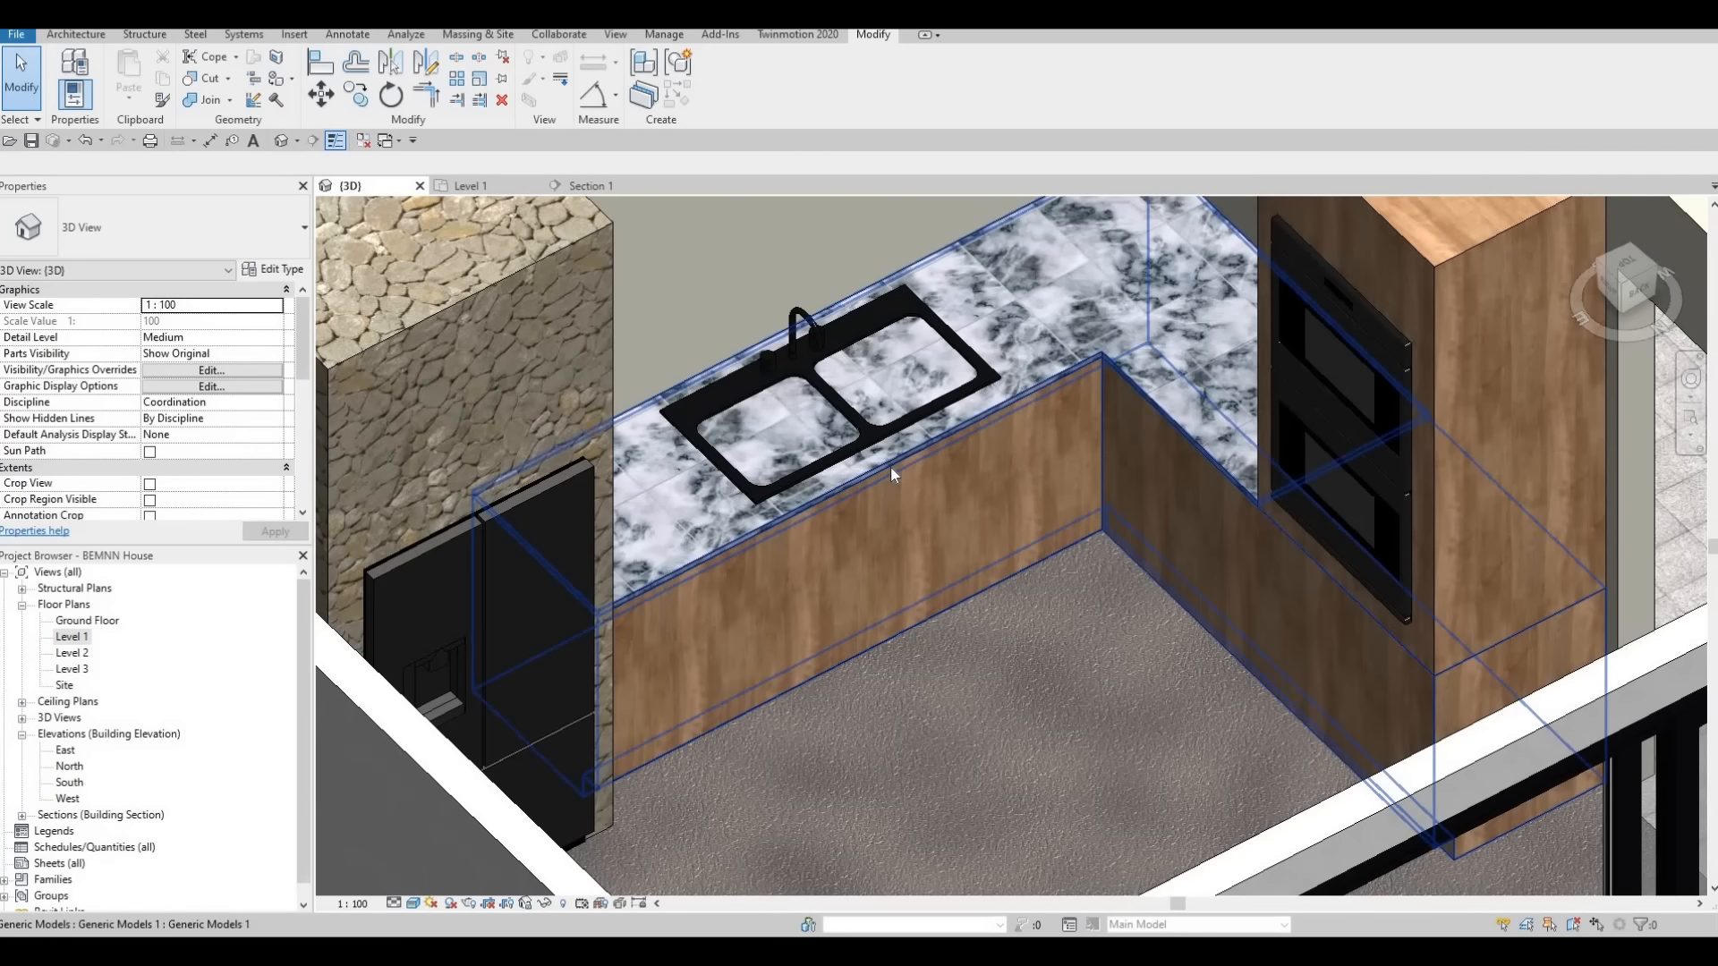
Open the kitchen counter for in-place editing and start a void extrusion in the Level 1 plan
{"action": "left_click", "coordinate": [964, 453]}
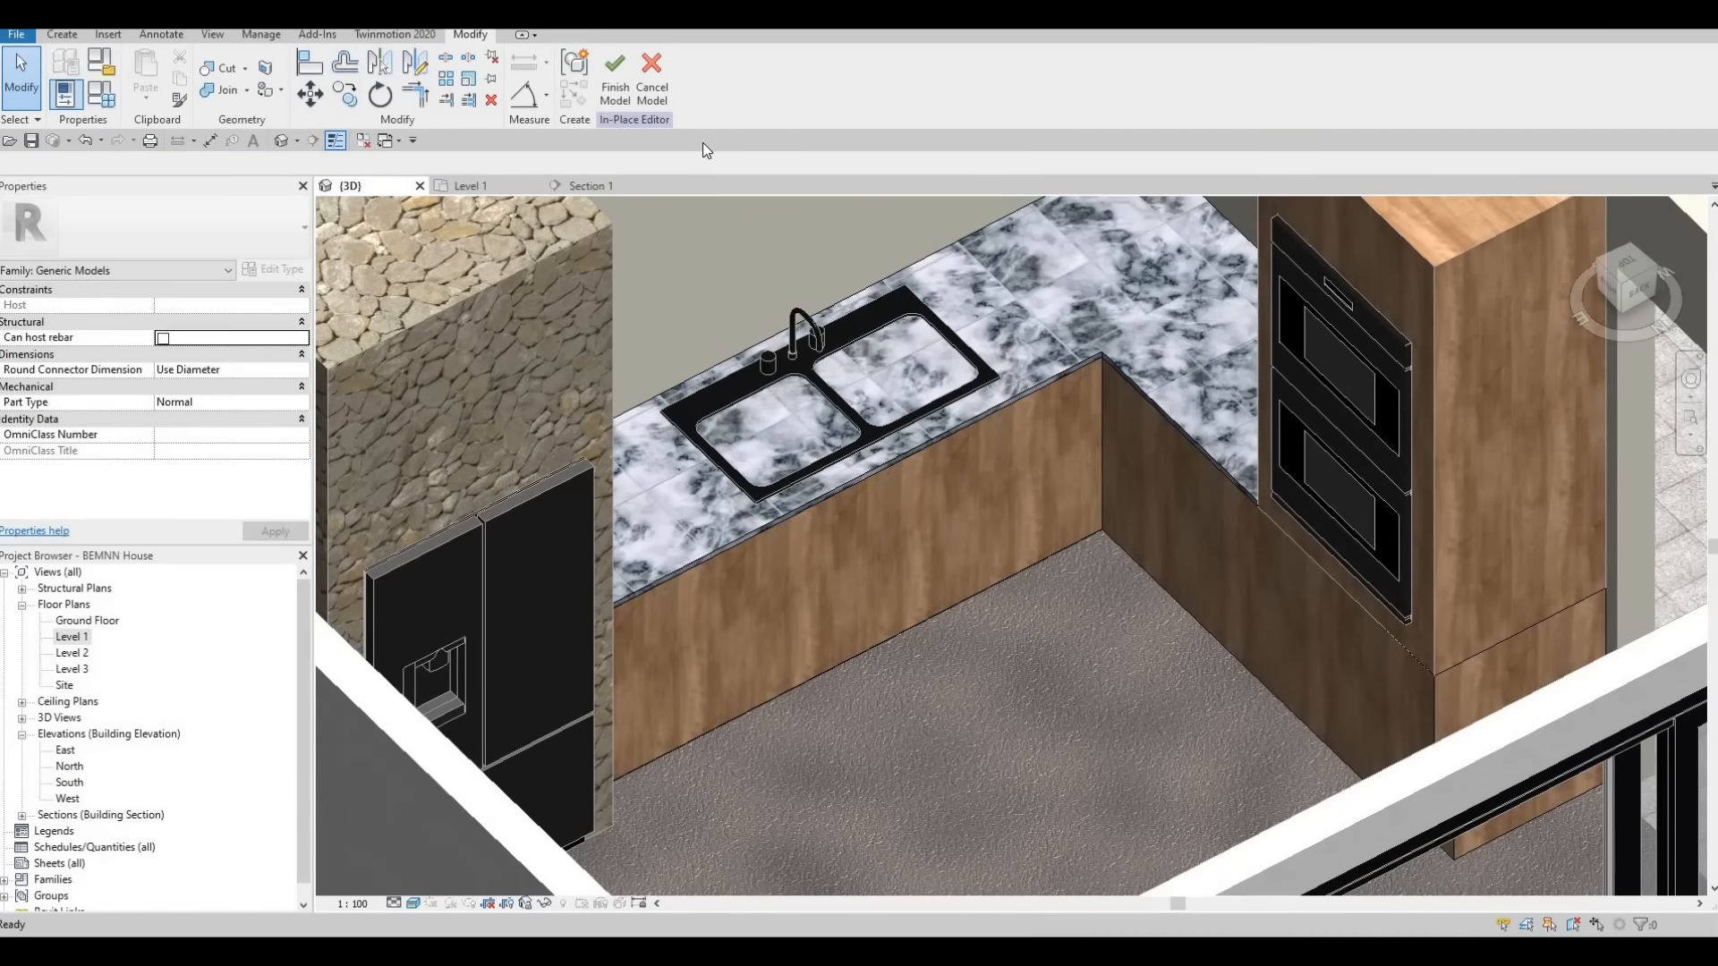
{"action": "left_click", "coordinate": [62, 35]}
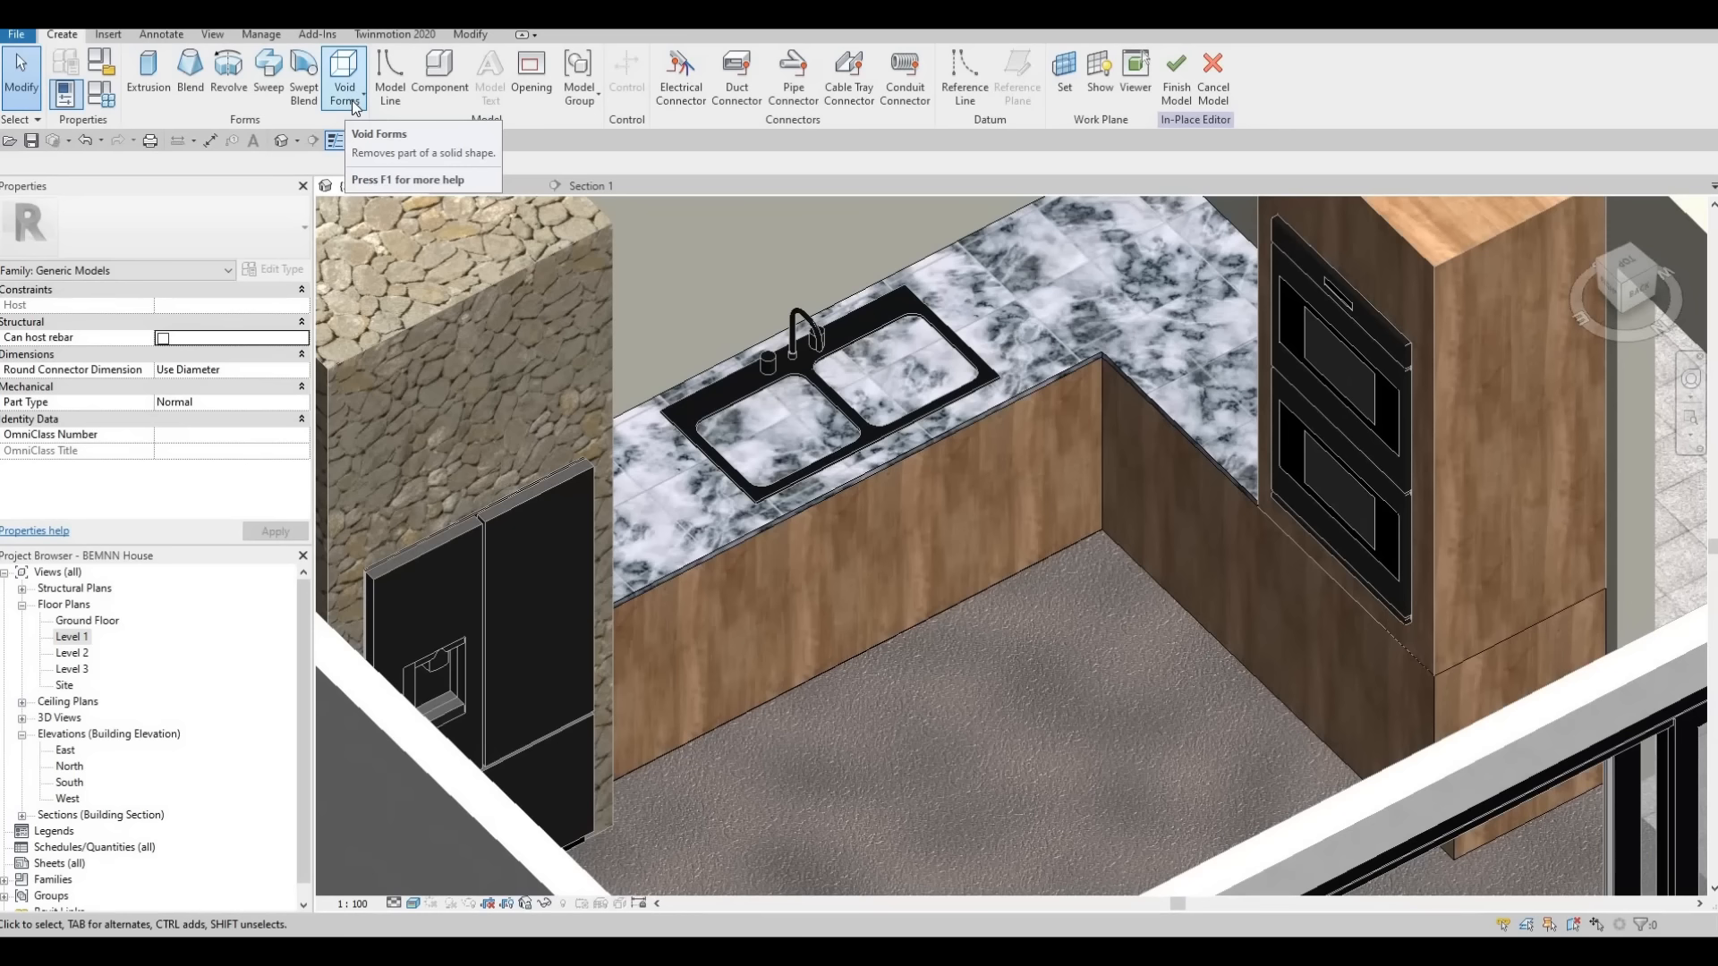
{"action": "left_click", "coordinate": [351, 106]}
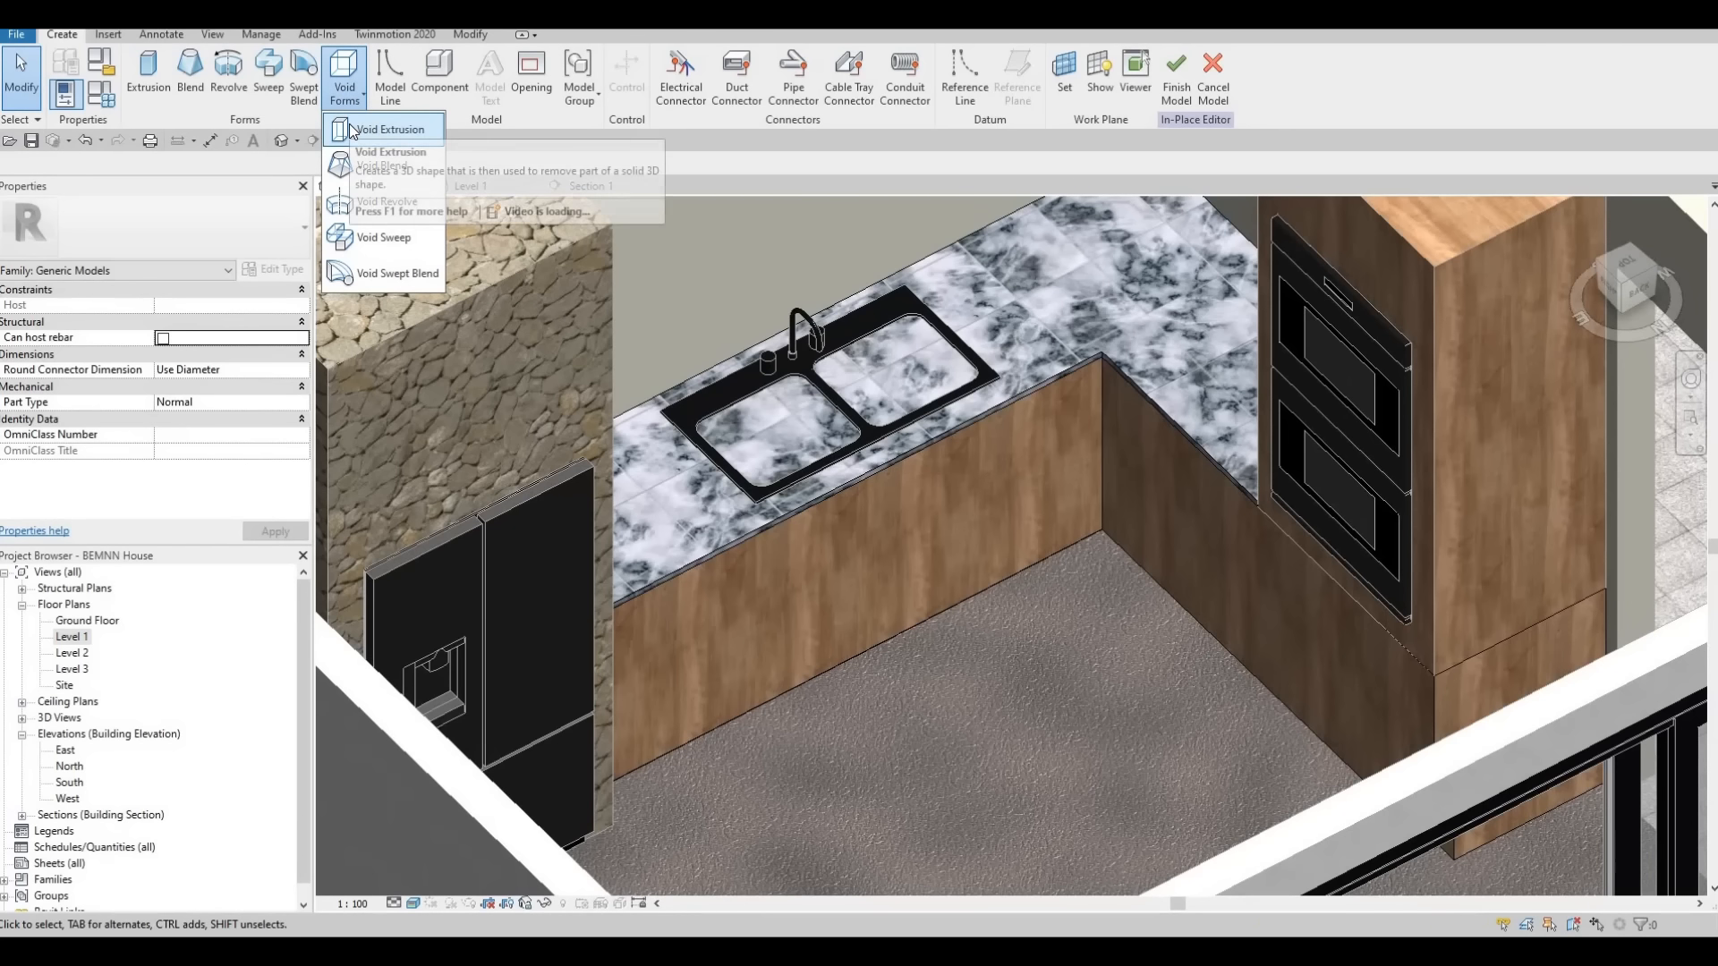
{"action": "left_click", "coordinate": [380, 130]}
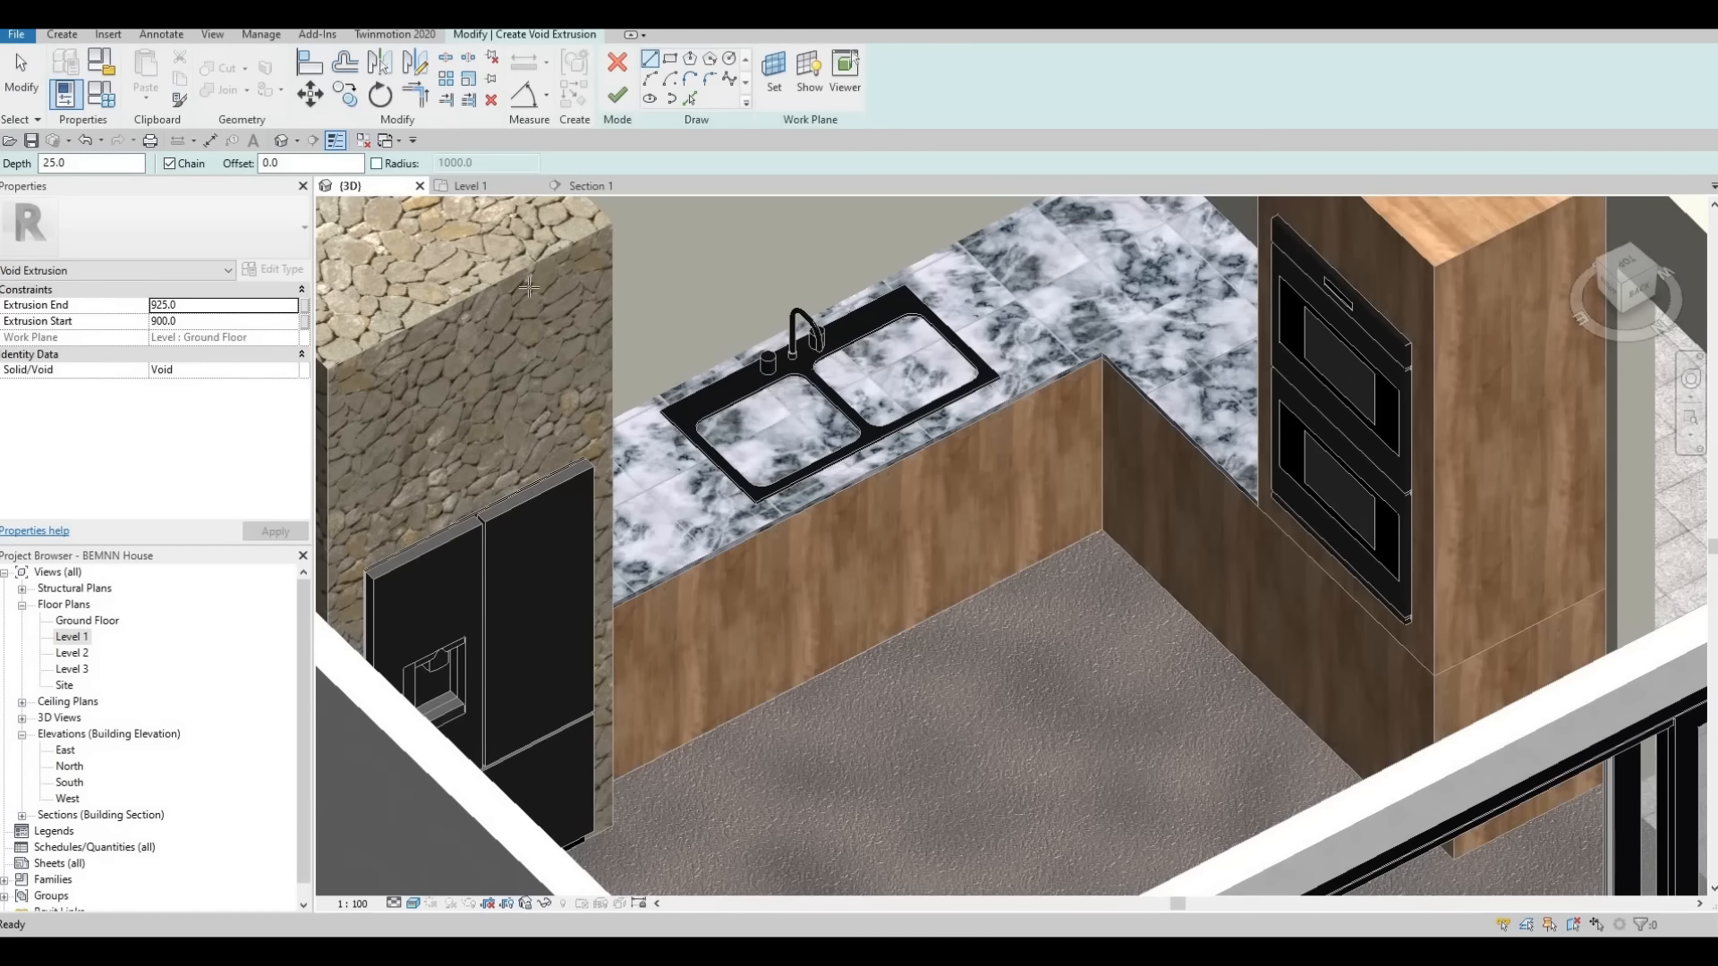
{"action": "left_click", "coordinate": [464, 185]}
{"action": "scroll", "coordinate": [860, 499], "scroll_direction": "up", "scroll_amount": 2}
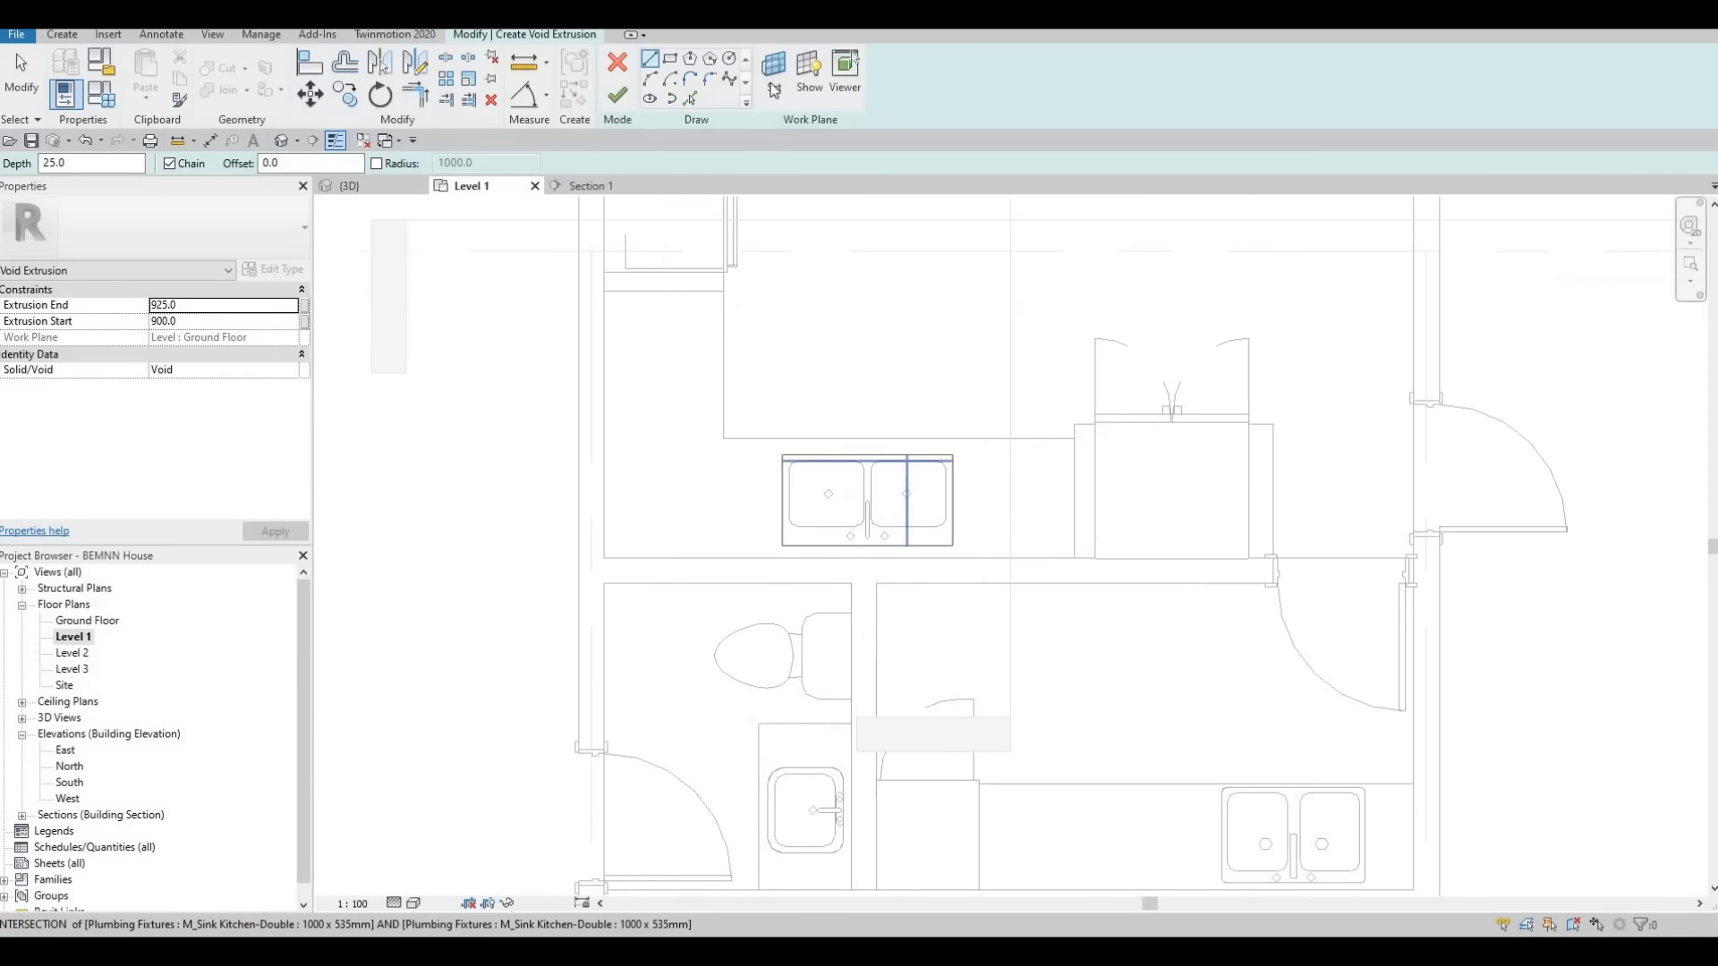
Set the void extrusion's work plane with Pick a plane, using the face of the L-shaped counter around the double sink
{"action": "left_click", "coordinate": [775, 86]}
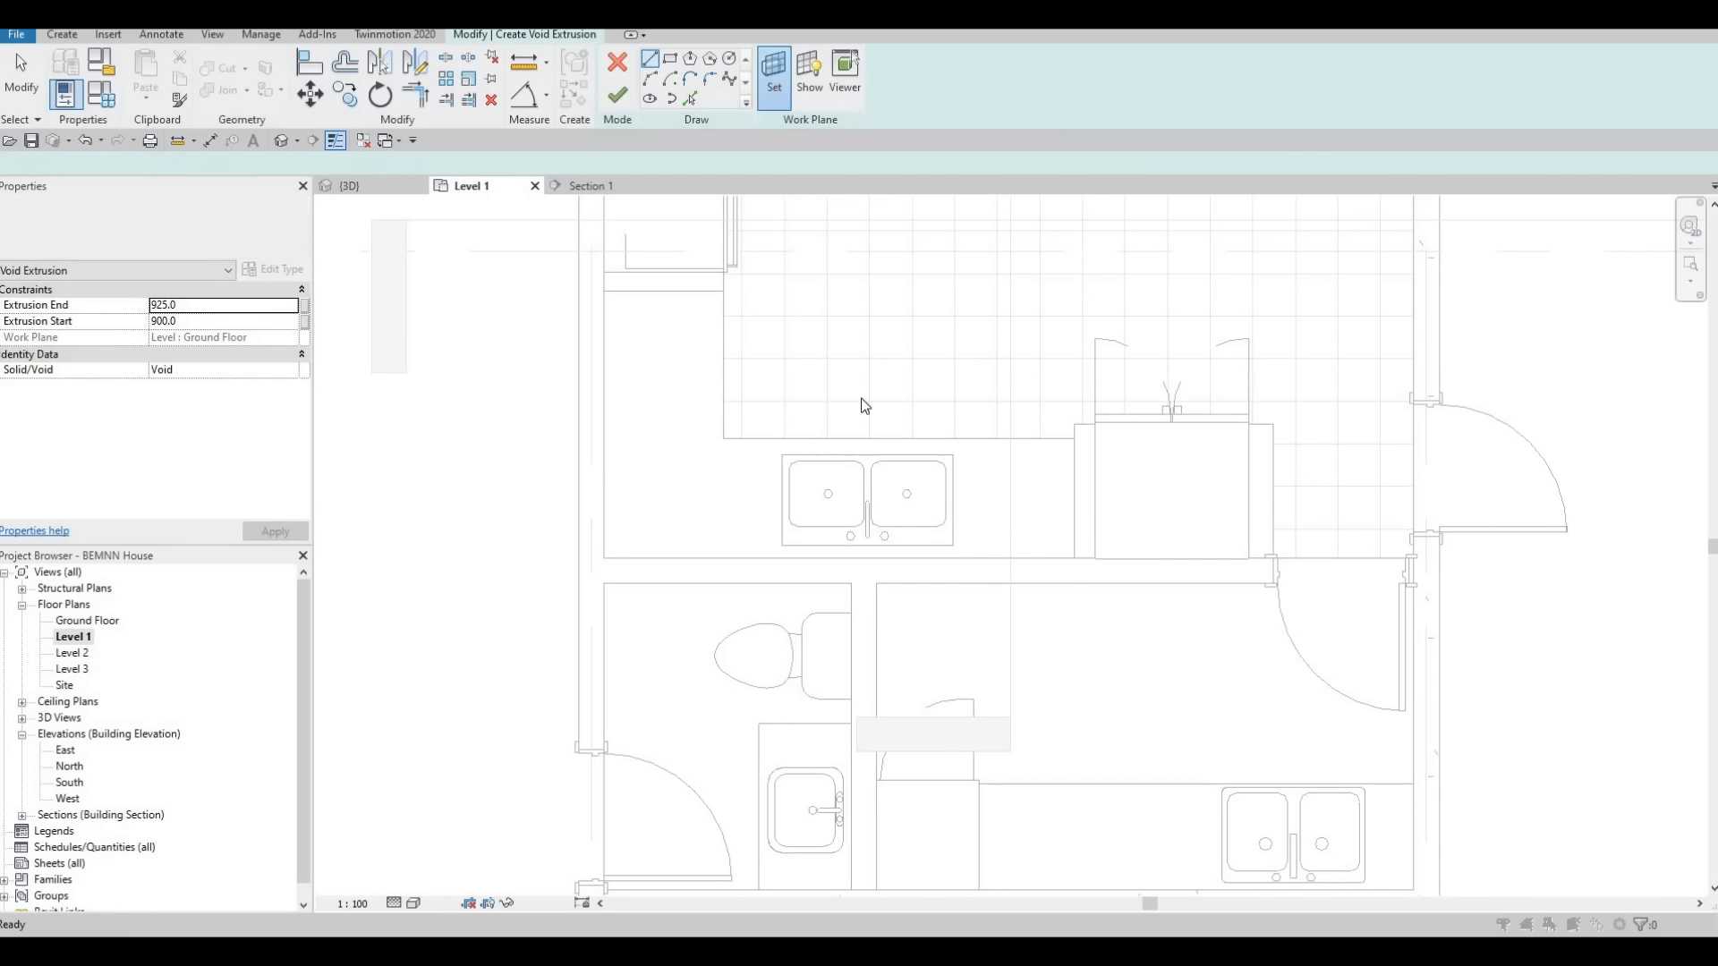
{"action": "left_click", "coordinate": [883, 483]}
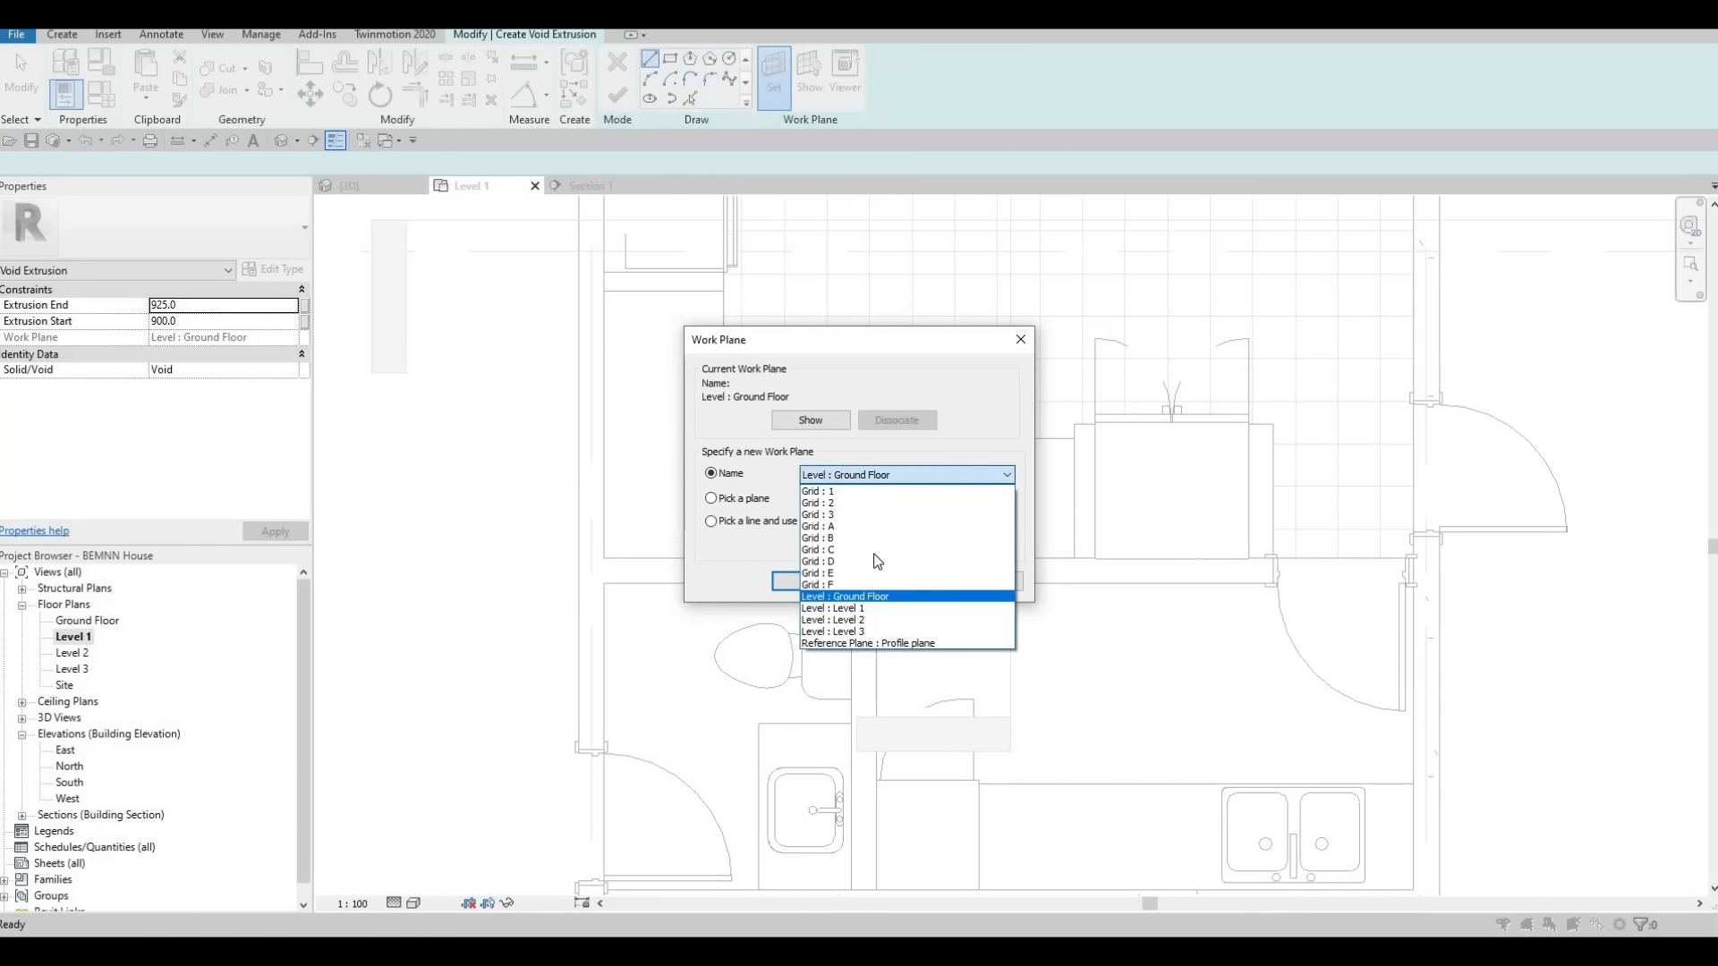
{"action": "key", "text": "Escape"}
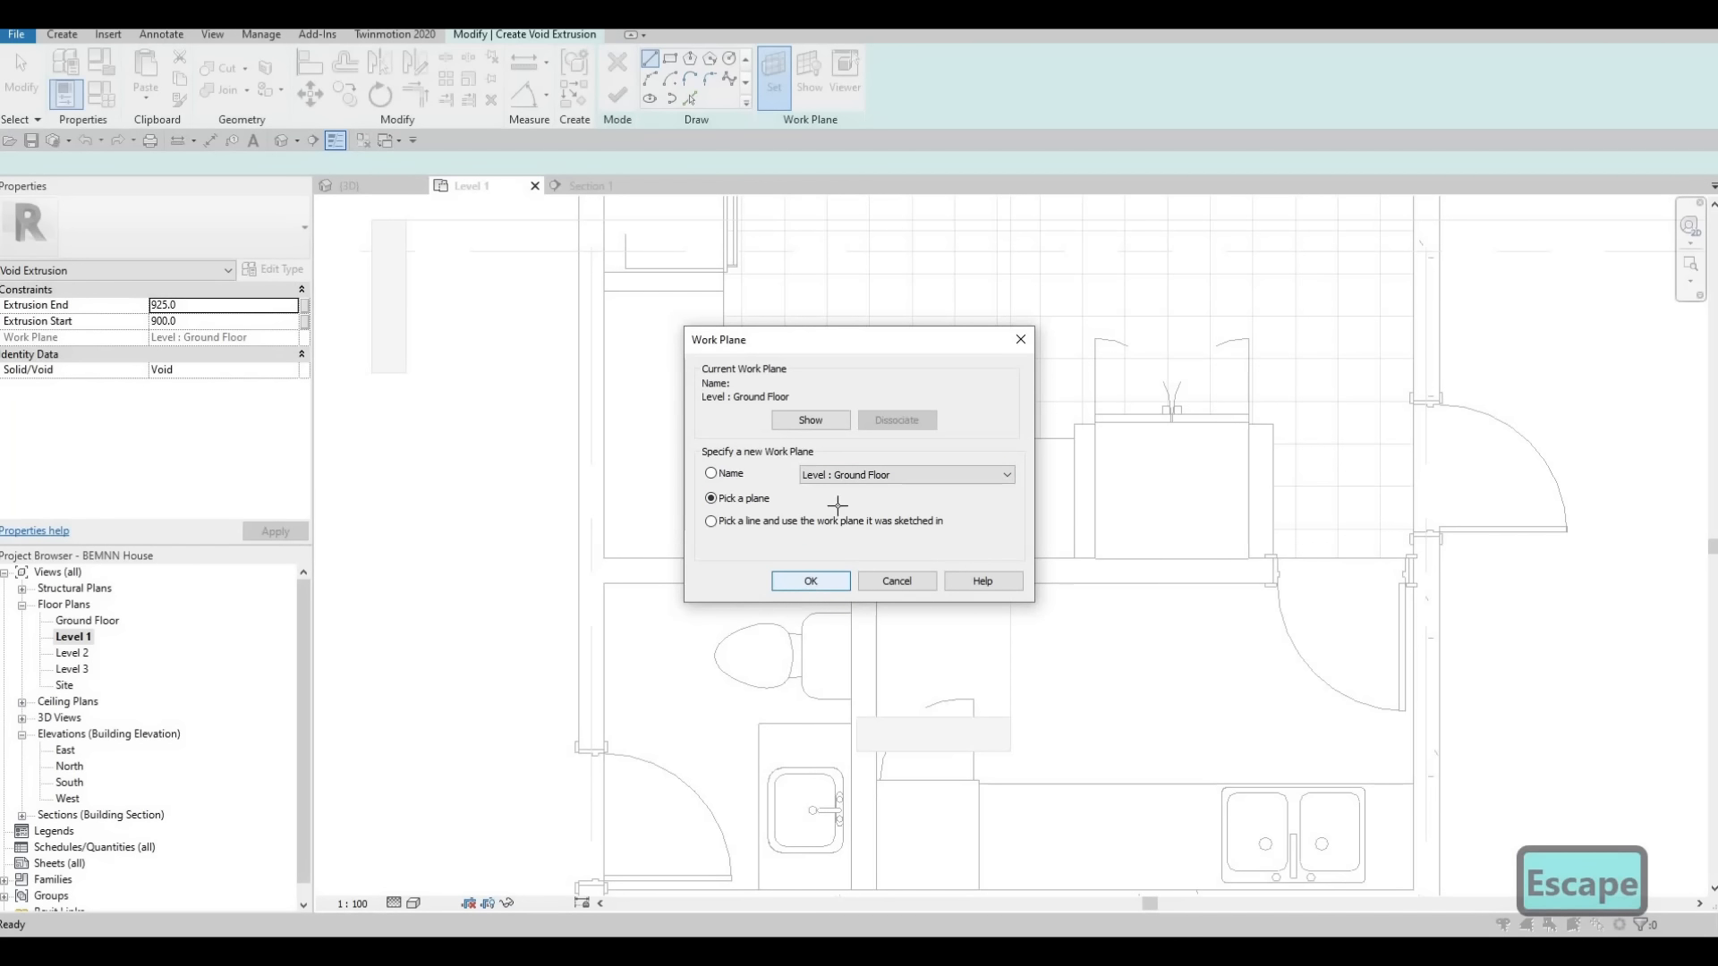
{"action": "key", "text": "Return"}
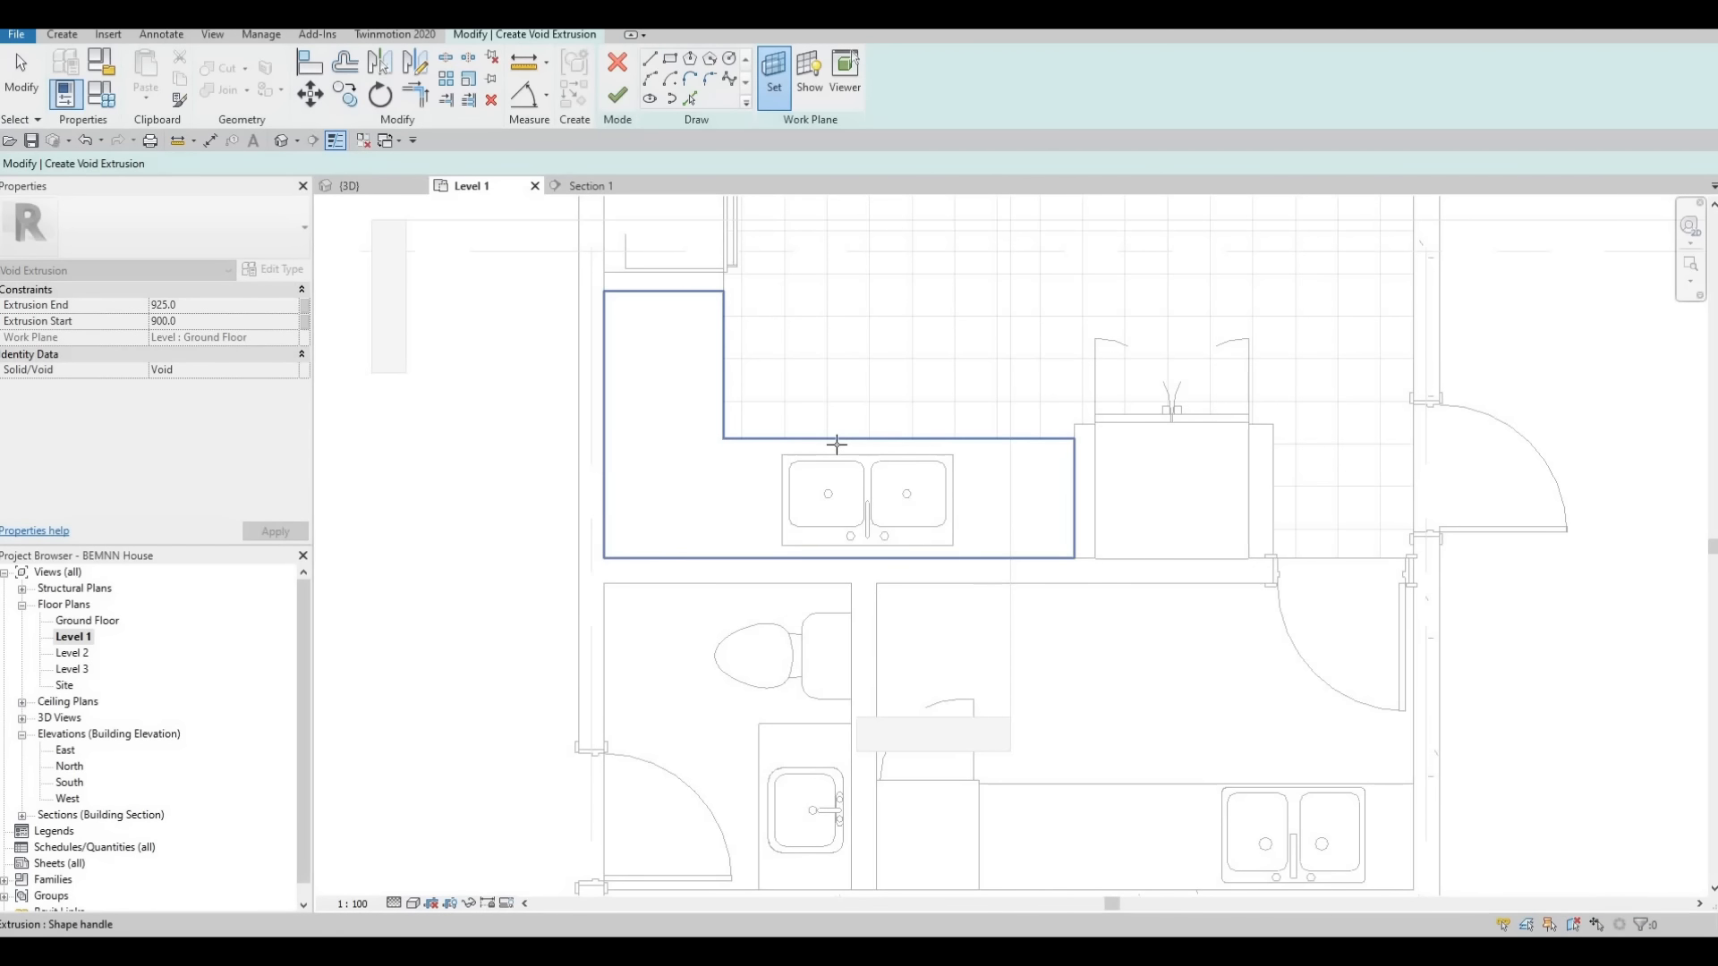
{"action": "left_click", "coordinate": [832, 455]}
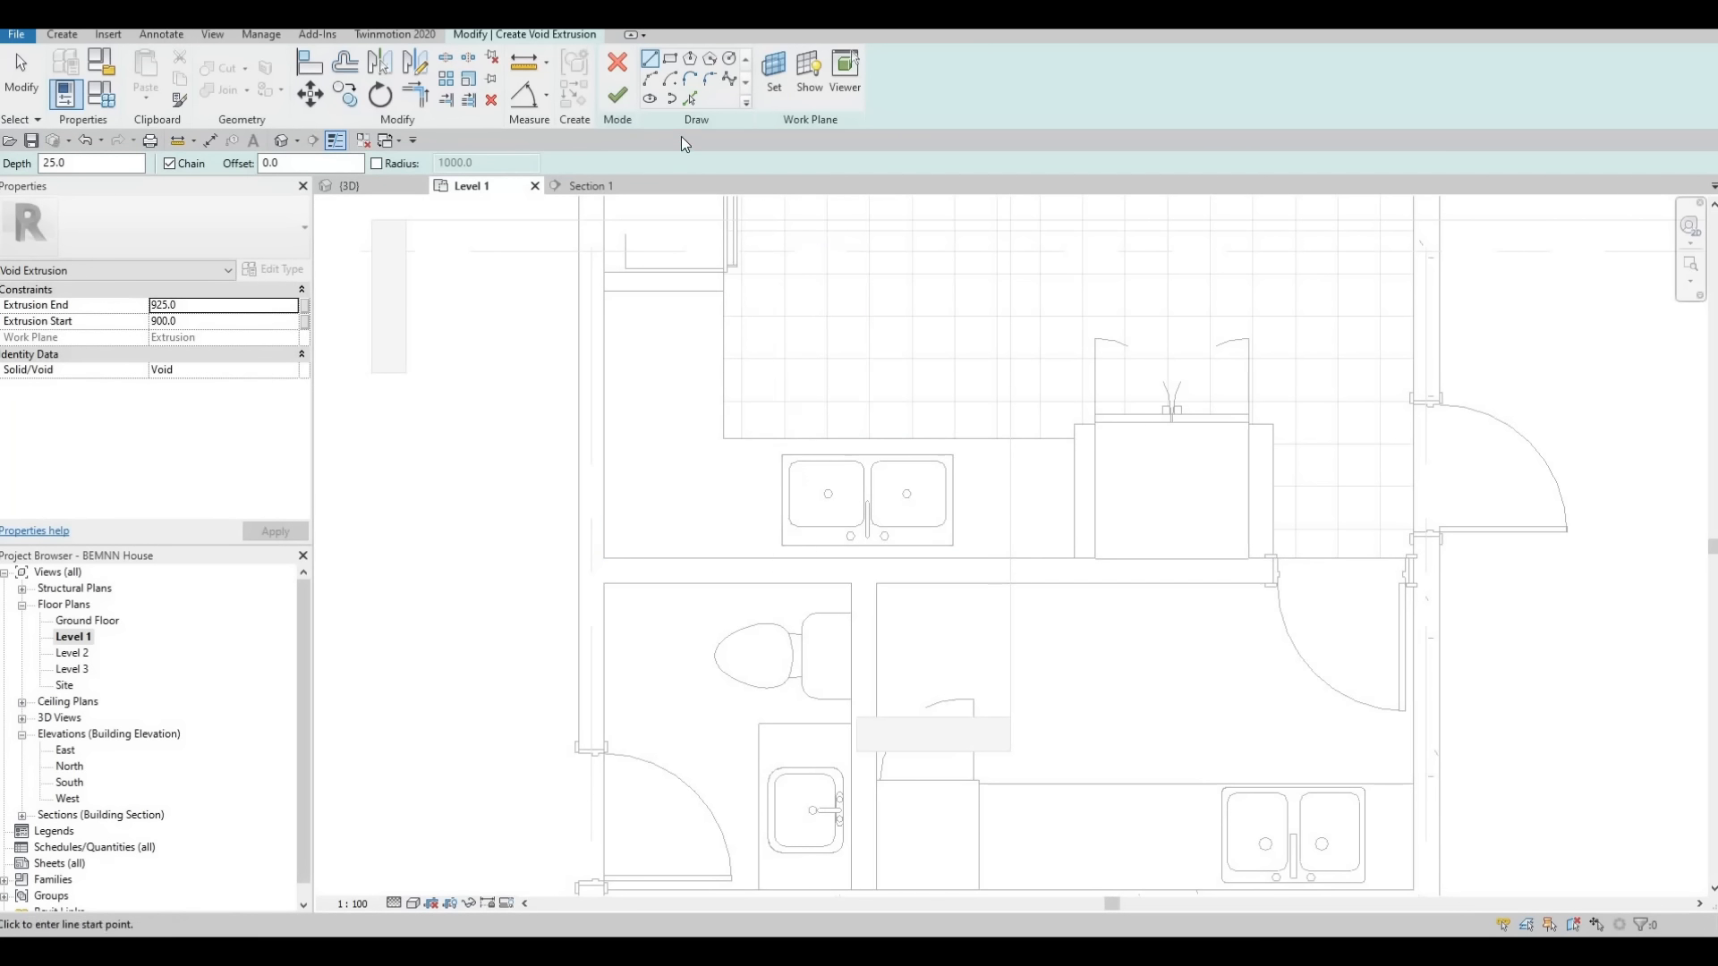
Sketch a rectangle just inside the double sink's outer rim as the void profile and finish the void extrusion
{"action": "left_click", "coordinate": [672, 60]}
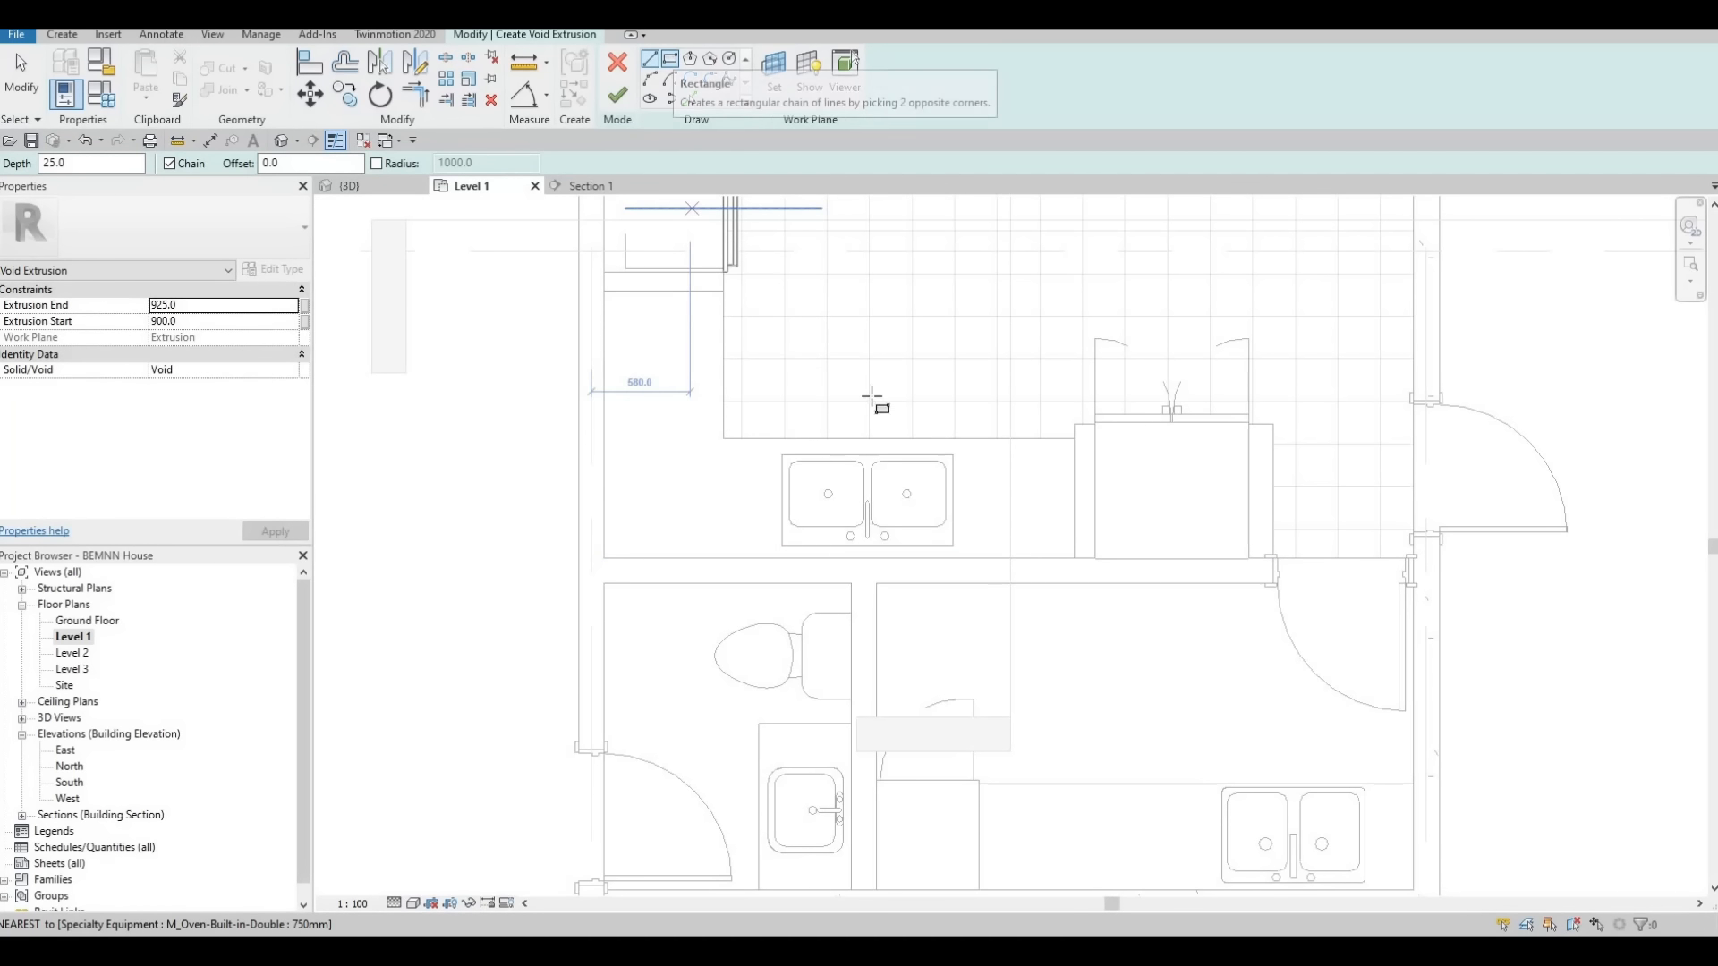
{"action": "scroll", "coordinate": [814, 492], "scroll_direction": "up", "scroll_amount": 4}
{"action": "scroll", "coordinate": [718, 436], "scroll_direction": "up", "scroll_amount": 3}
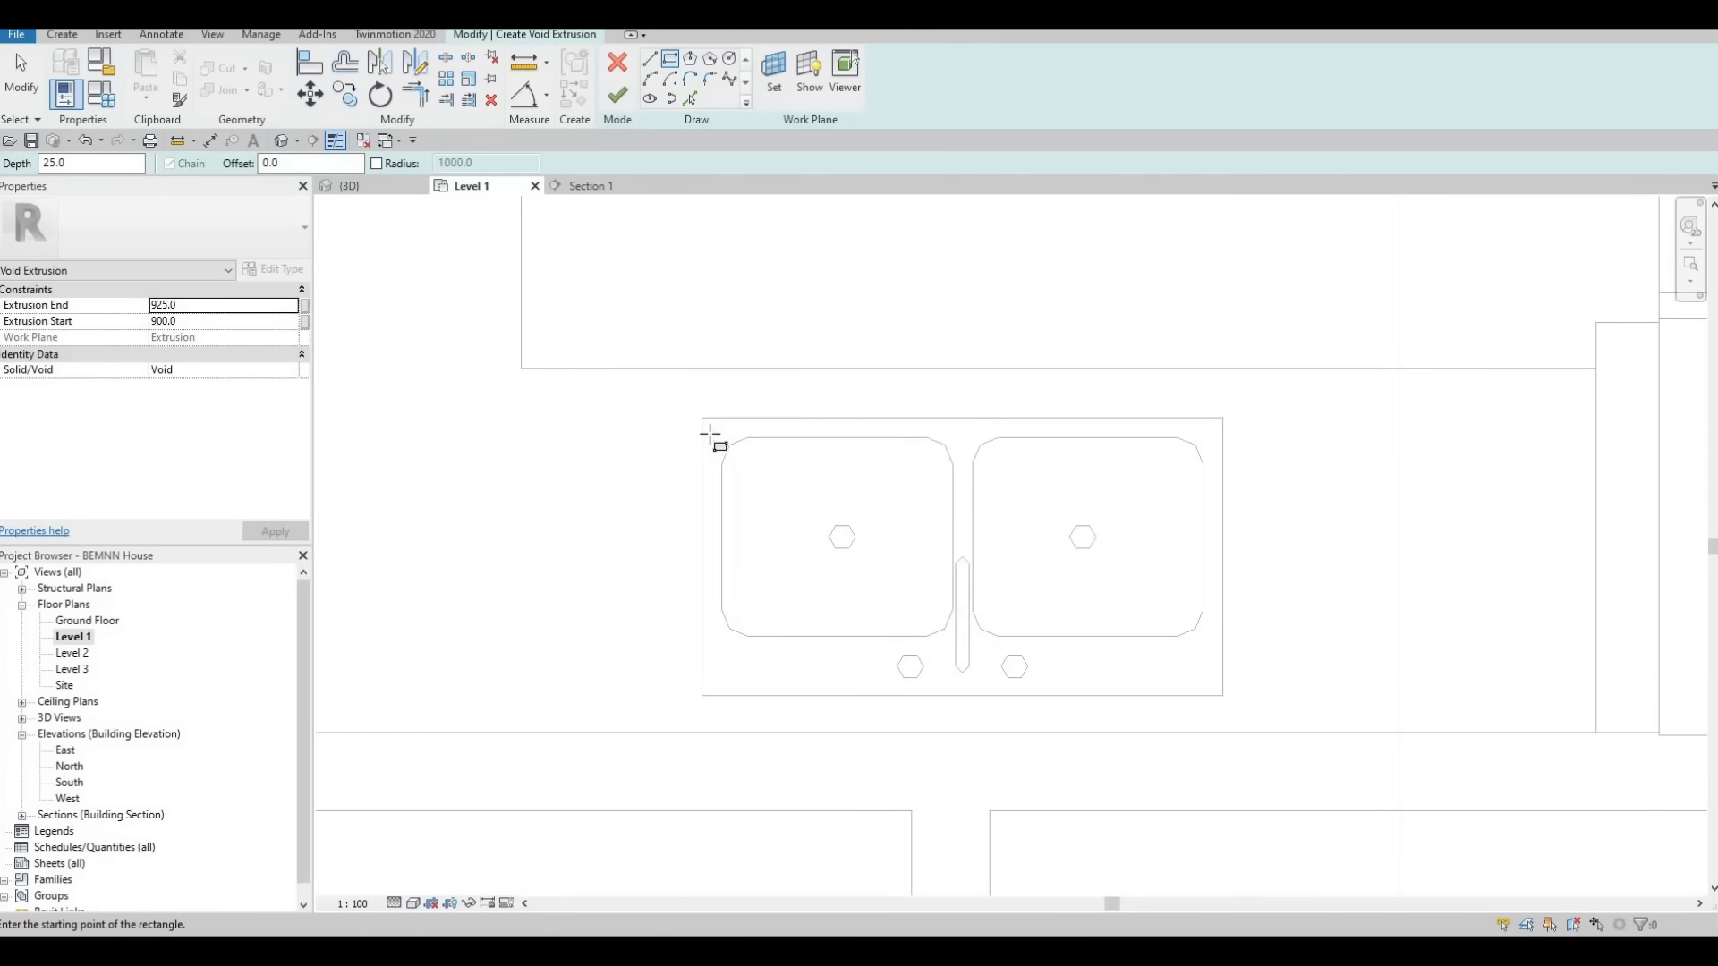
{"action": "left_click", "coordinate": [718, 429]}
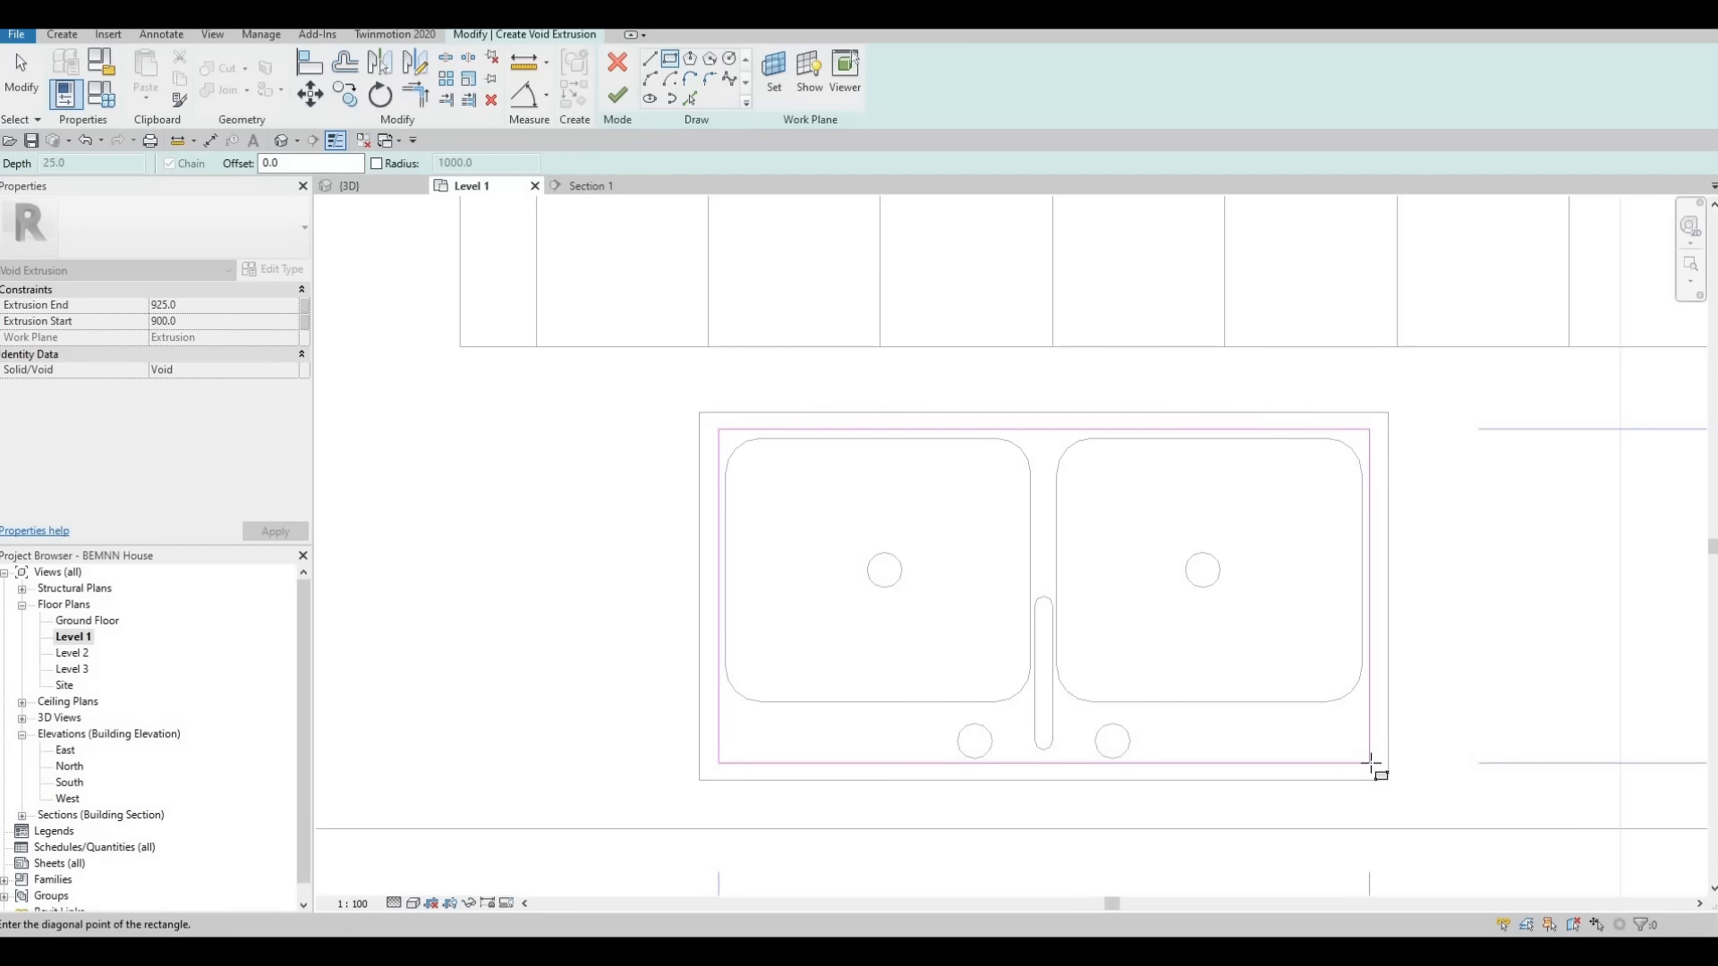
{"action": "left_click", "coordinate": [1352, 732]}
{"action": "scroll", "coordinate": [1372, 491], "scroll_direction": "up", "scroll_amount": 2}
{"action": "key", "text": "Escape"}
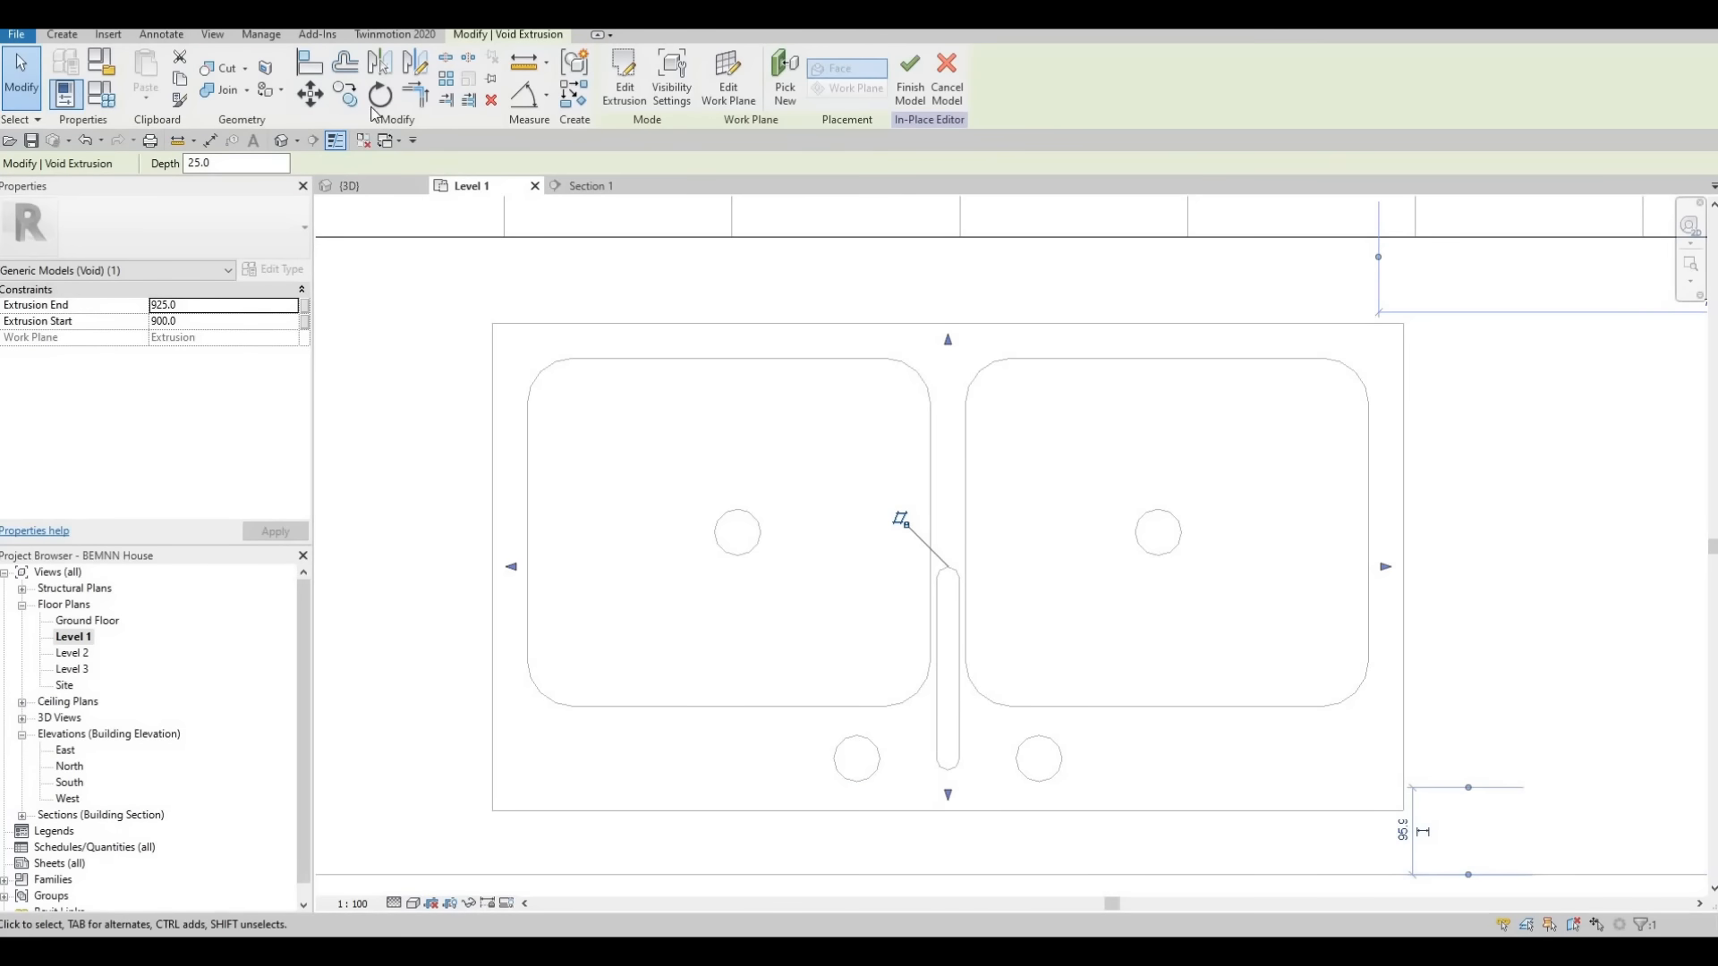
Stretch the void extrusion through the counter in the 3D view to a depth of 860 mm, ending at 885
{"action": "left_click", "coordinate": [362, 185]}
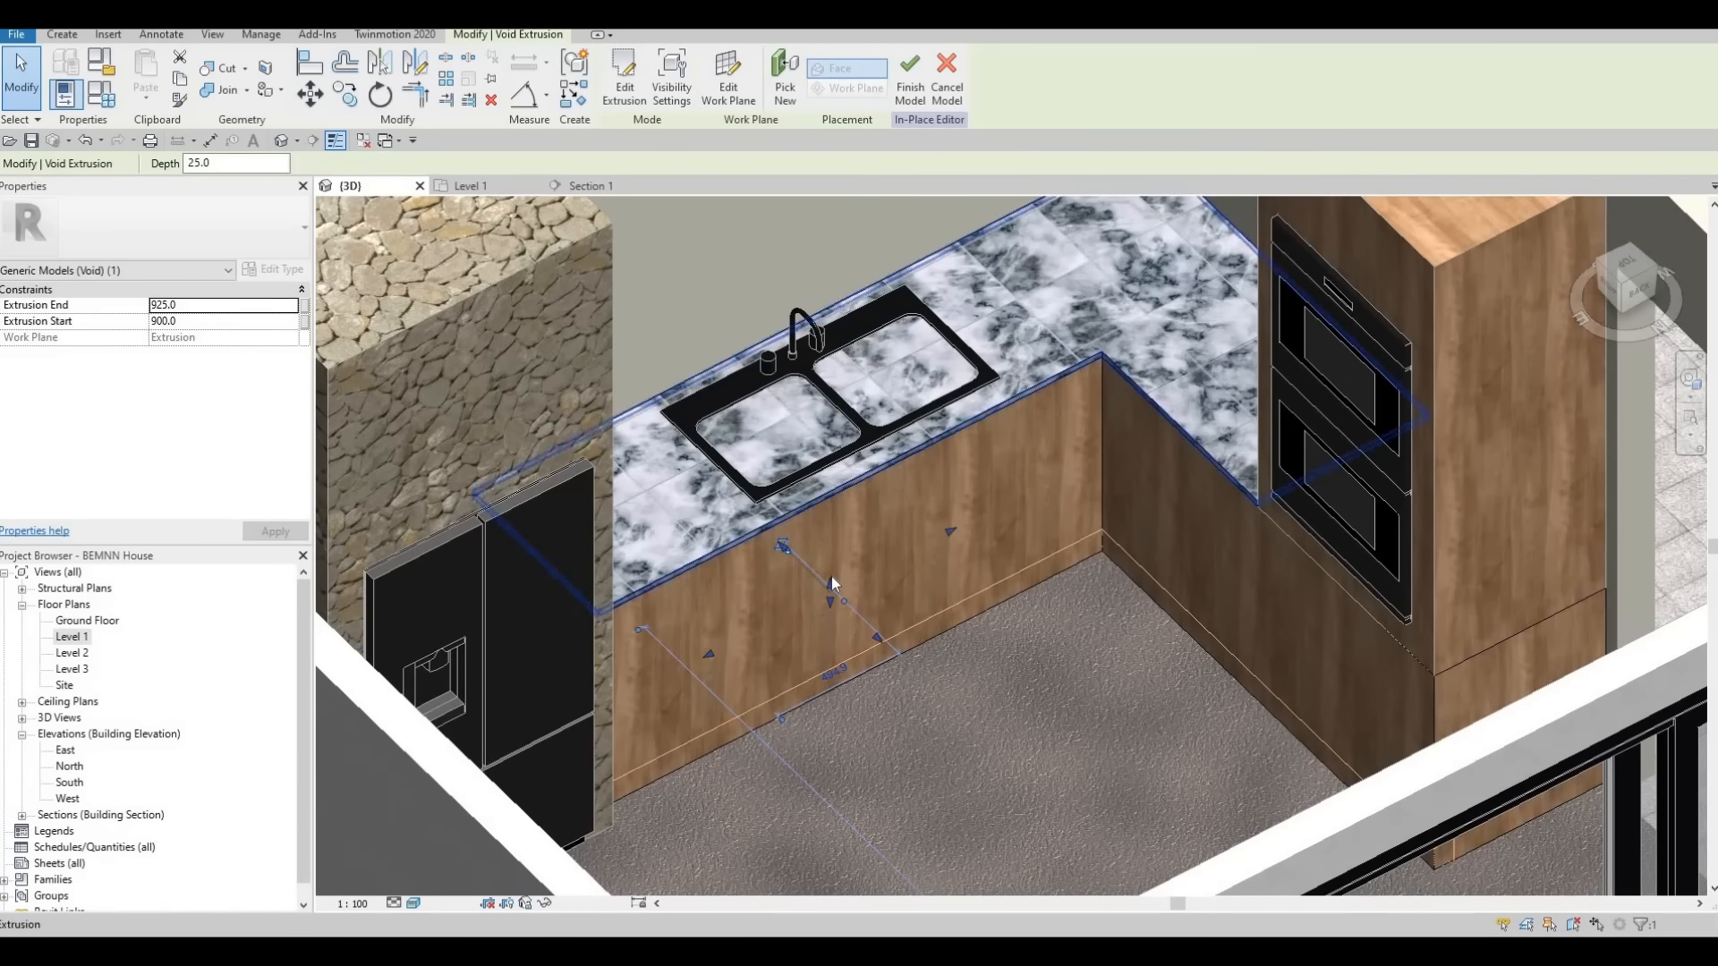
{"action": "mouse_move", "coordinate": [831, 577]}
{"action": "left_mouse_down"}
{"action": "mouse_move", "coordinate": [838, 416]}
{"action": "mouse_move", "coordinate": [833, 593]}
{"action": "left_mouse_up"}
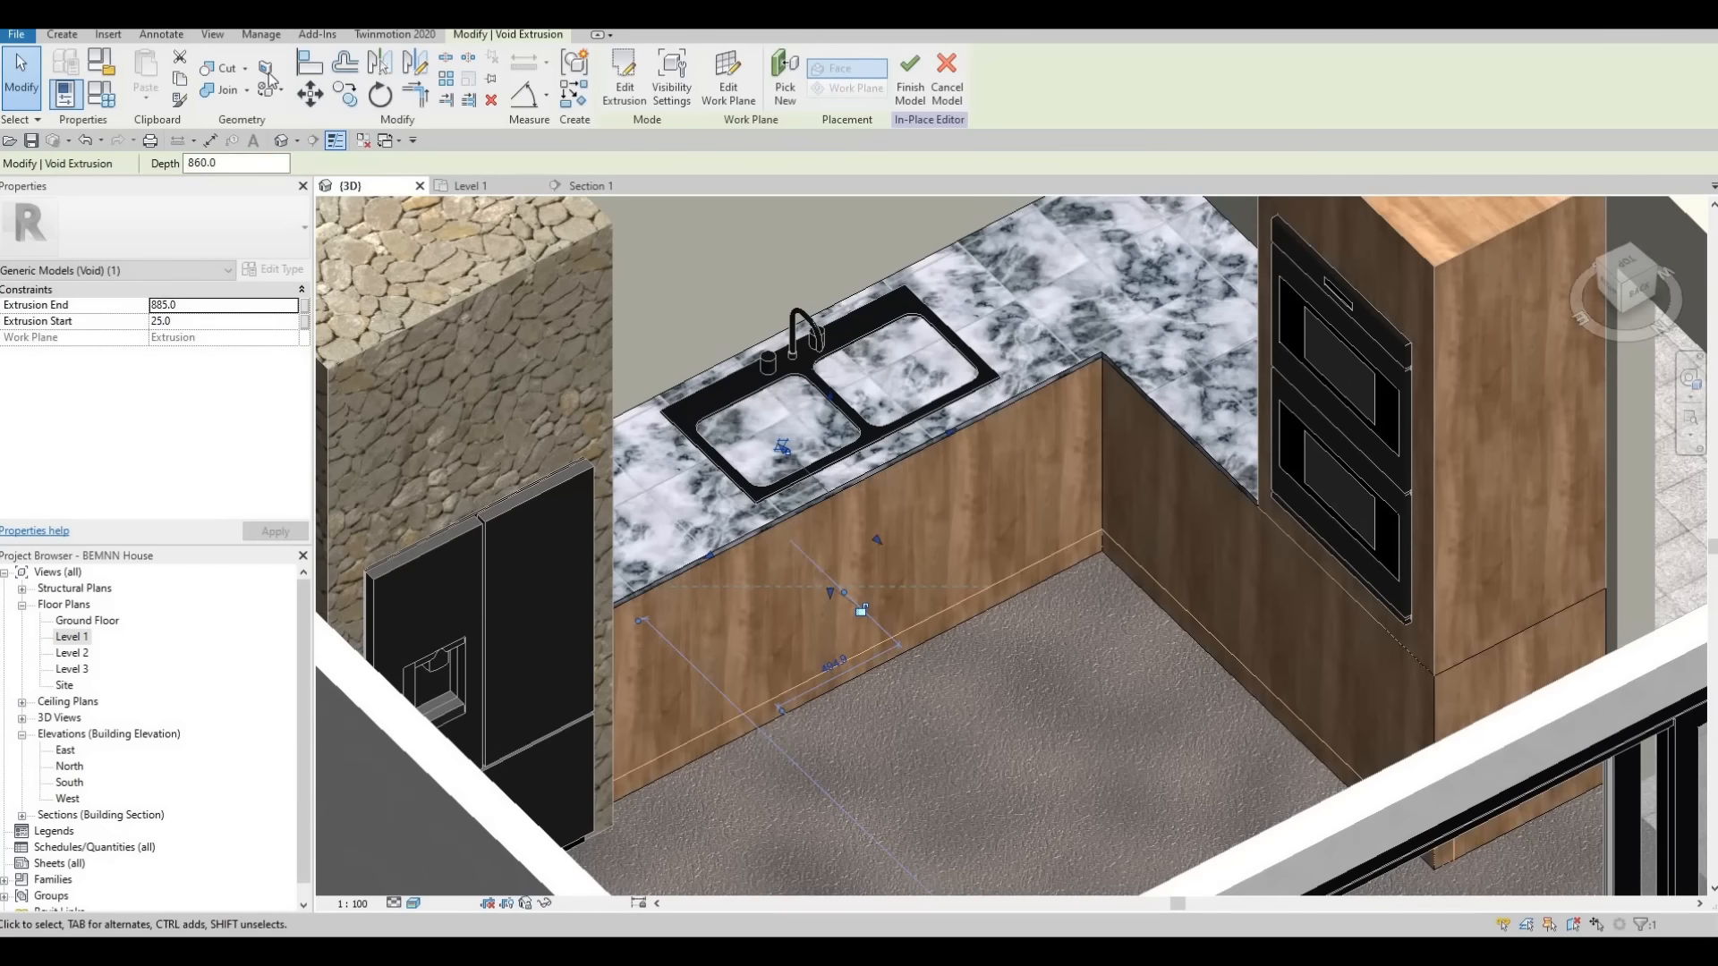
{"action": "left_click", "coordinate": [221, 71]}
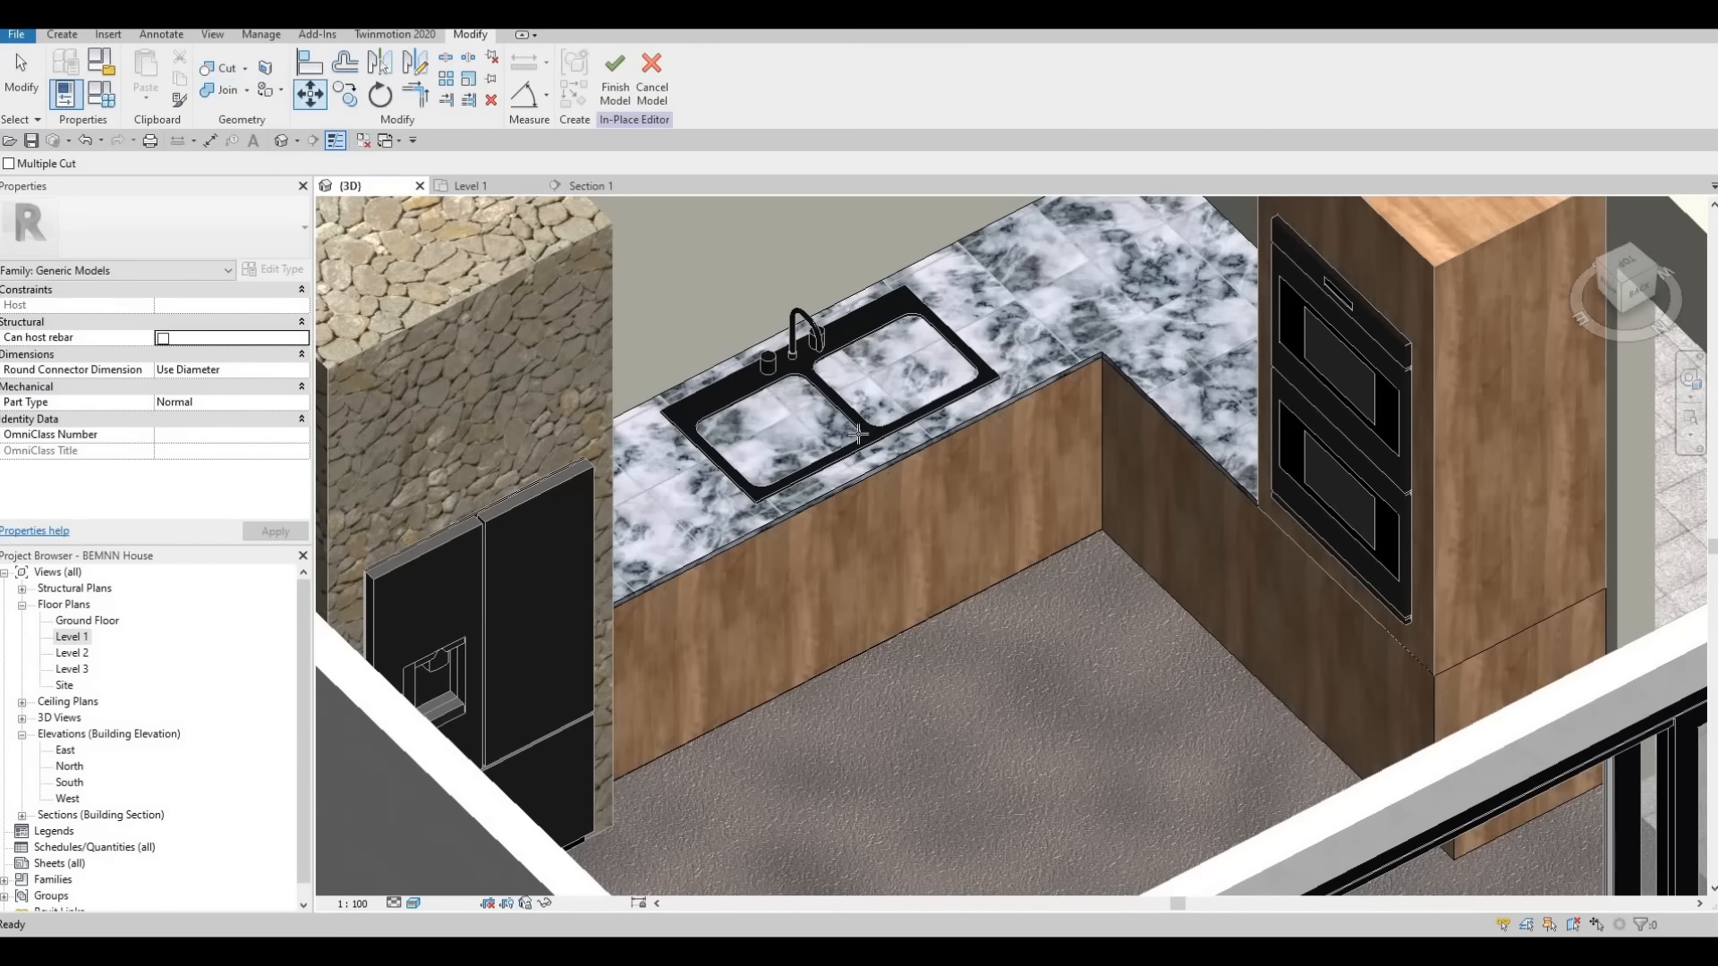
{"action": "left_click", "coordinate": [933, 450]}
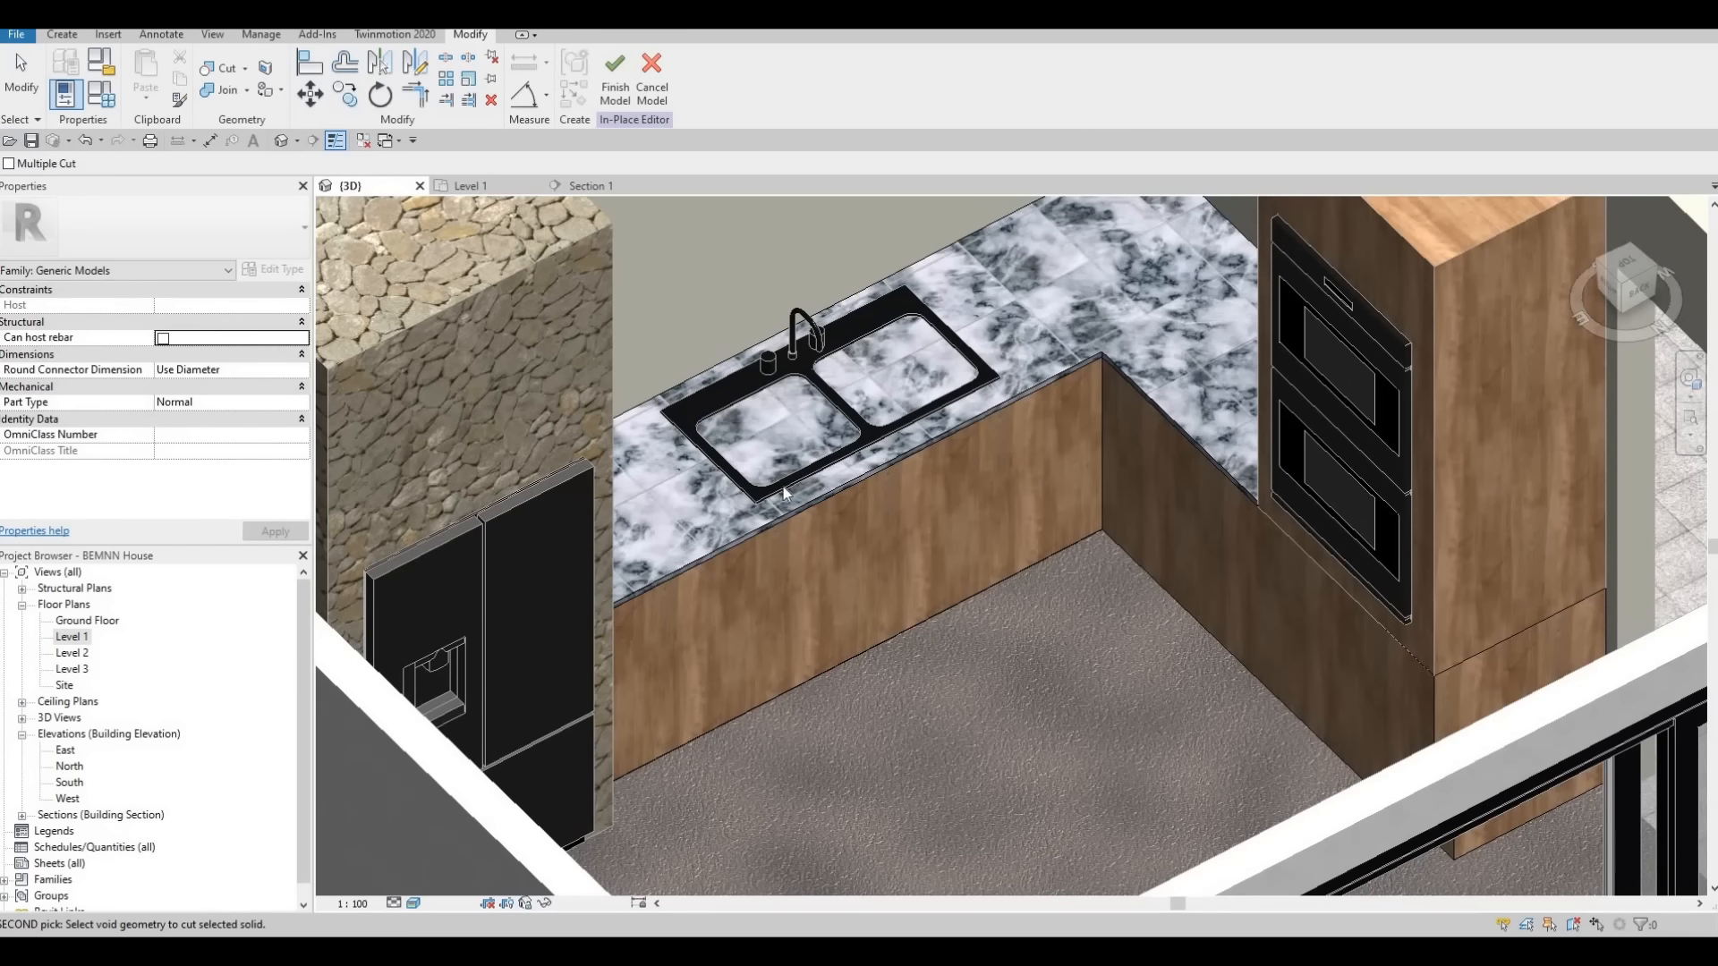
{"action": "key", "text": "Escape"}
{"action": "key", "text": "Escape"}
{"action": "left_click", "coordinate": [217, 70]}
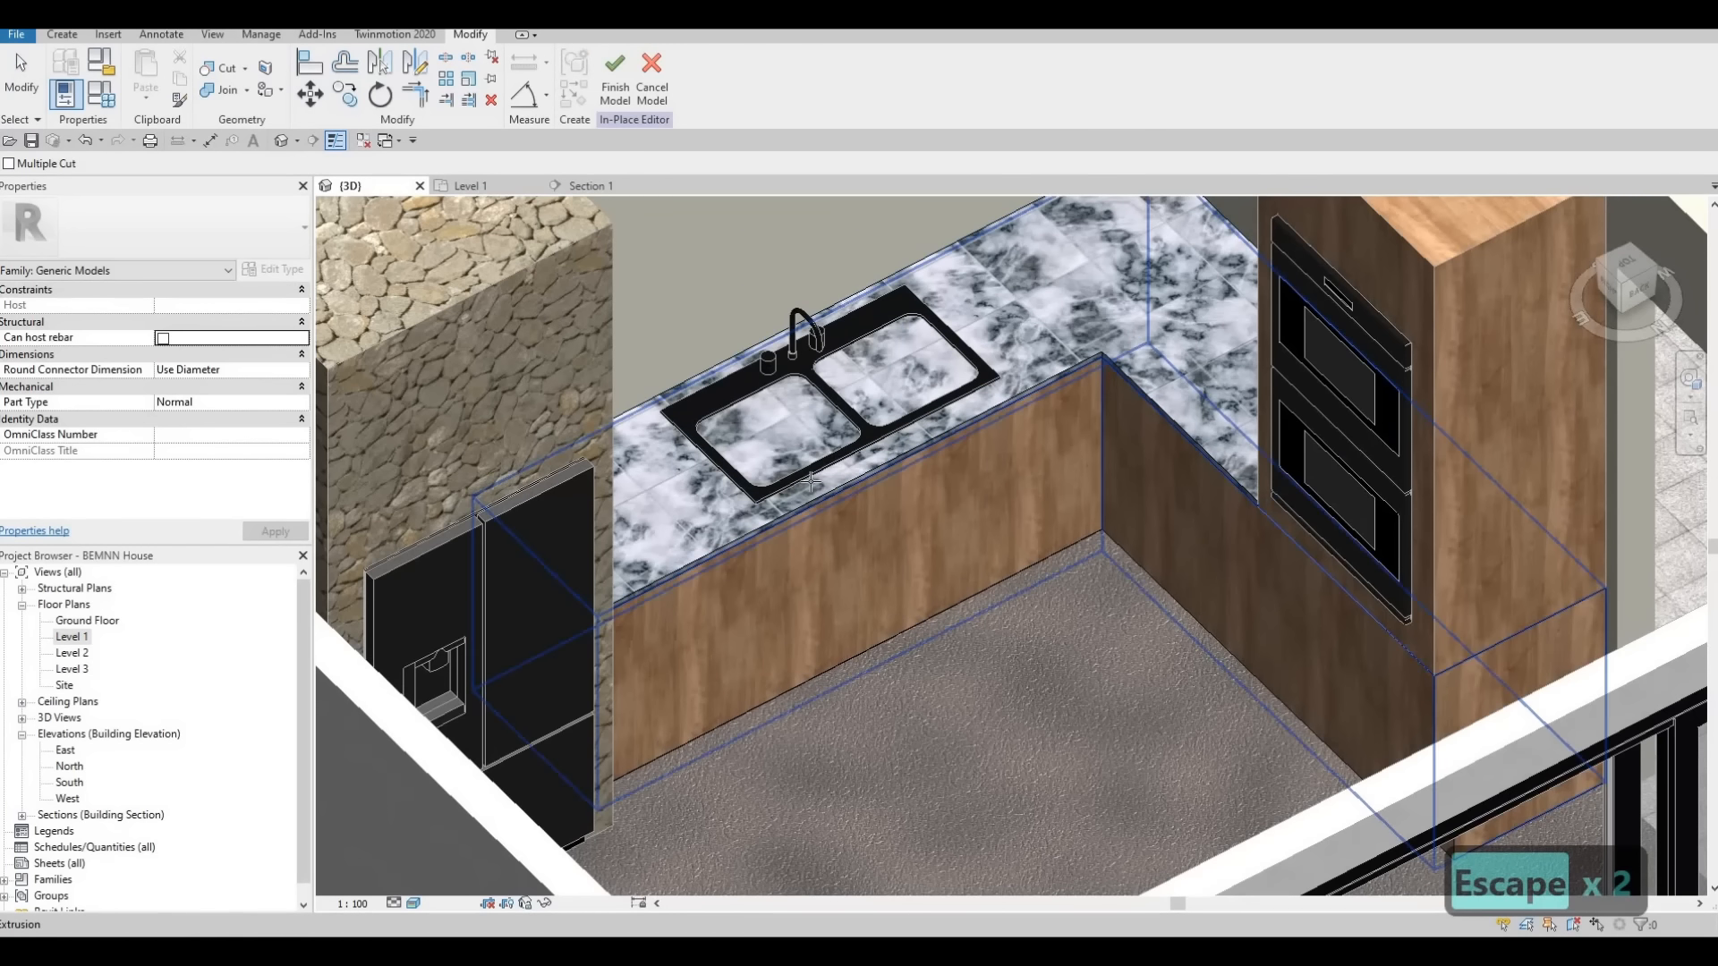
{"action": "key", "text": "Tab"}
{"action": "key", "text": "Tab"}
{"action": "key", "text": "Tab"}
{"action": "key", "text": "Tab"}
{"action": "key", "text": "Tab"}
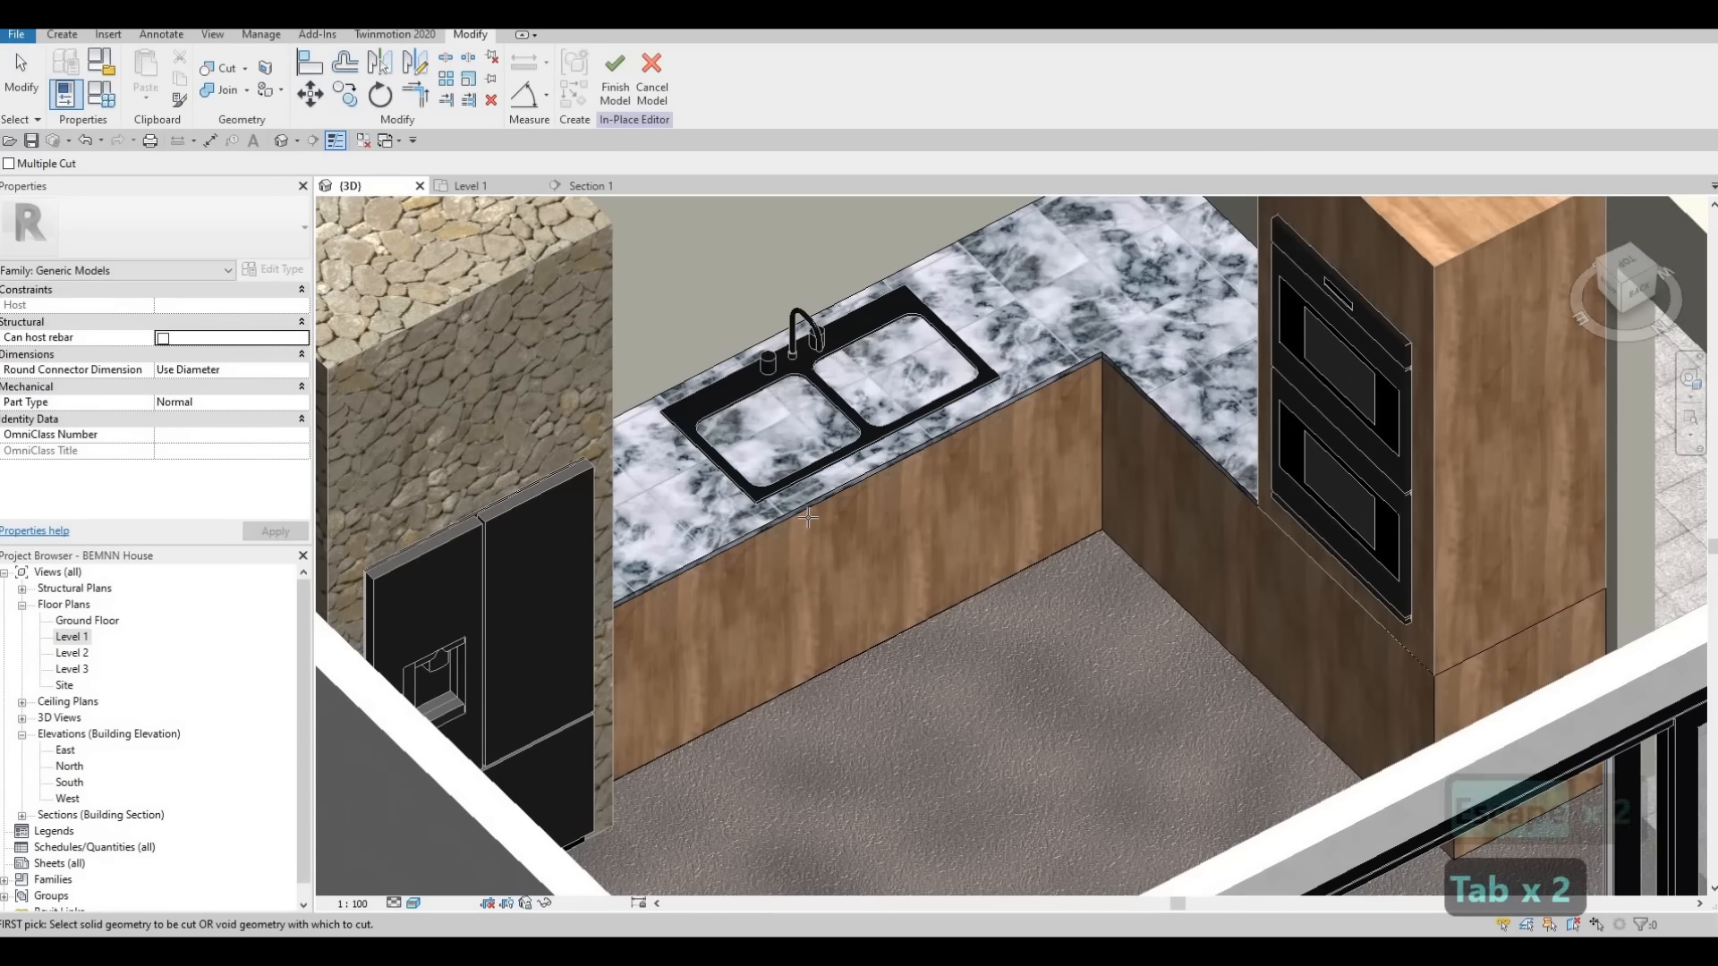
{"action": "key", "text": "Escape"}
{"action": "key", "text": "Escape"}
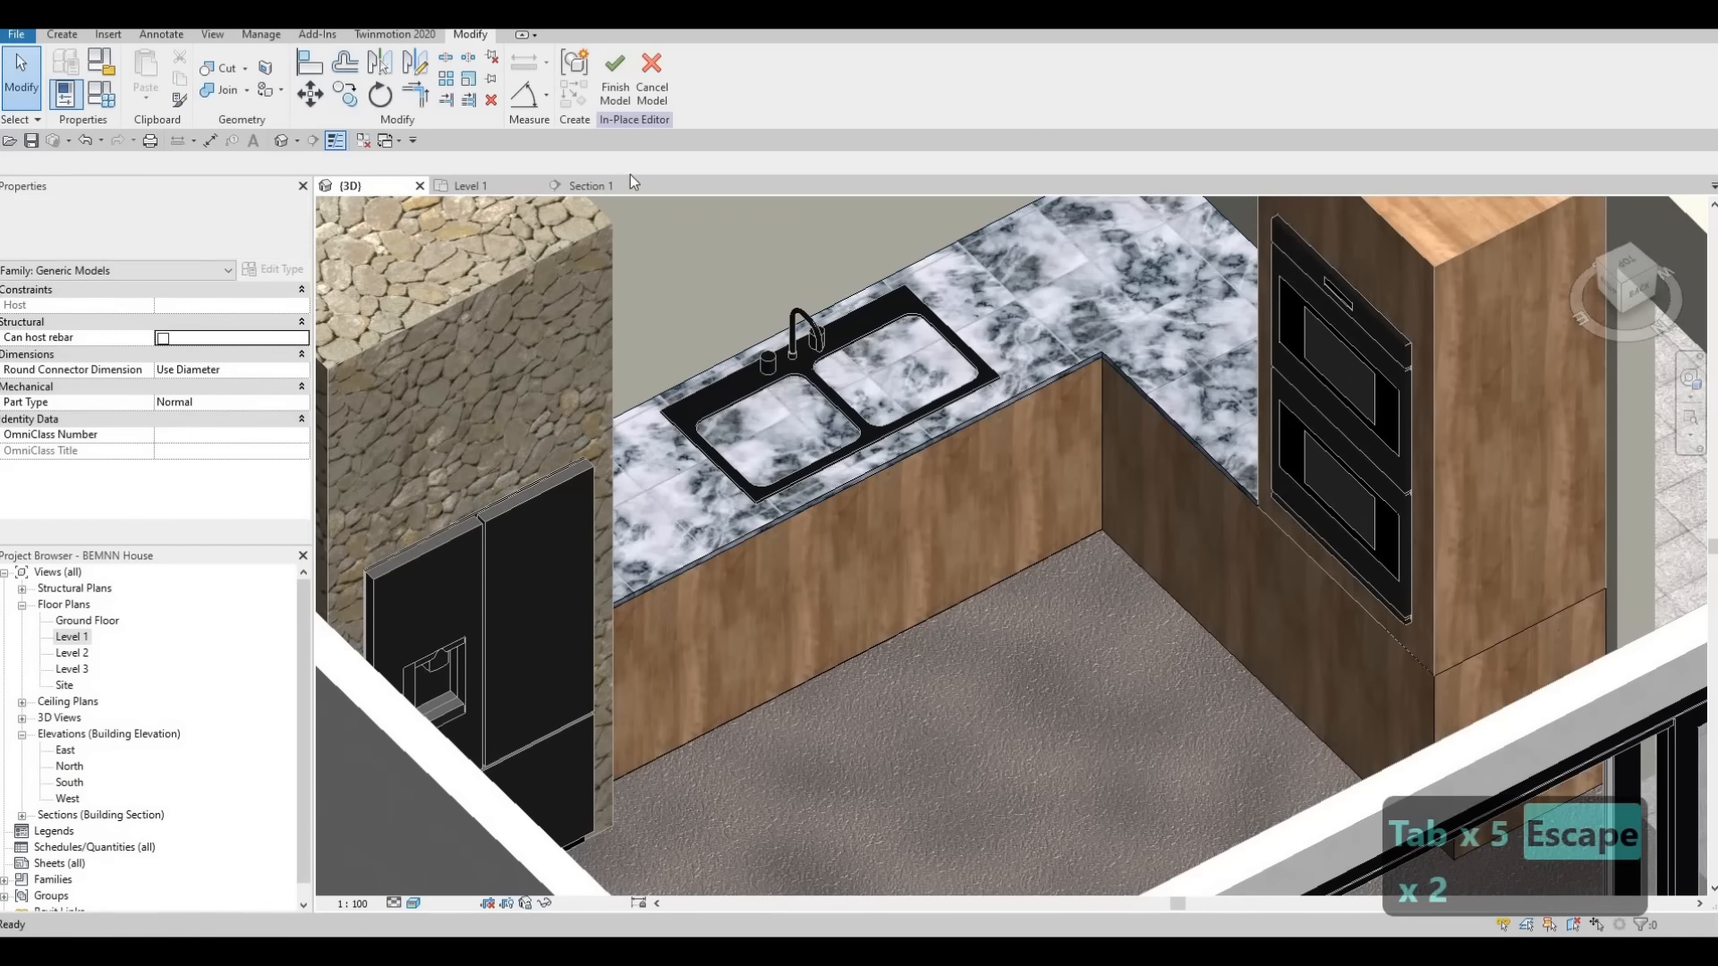
Select the void extrusion in Section 1 and stretch its top above the countertop, to a depth of about 961 mm
{"action": "scroll", "coordinate": [832, 426], "scroll_direction": "down", "scroll_amount": 6}
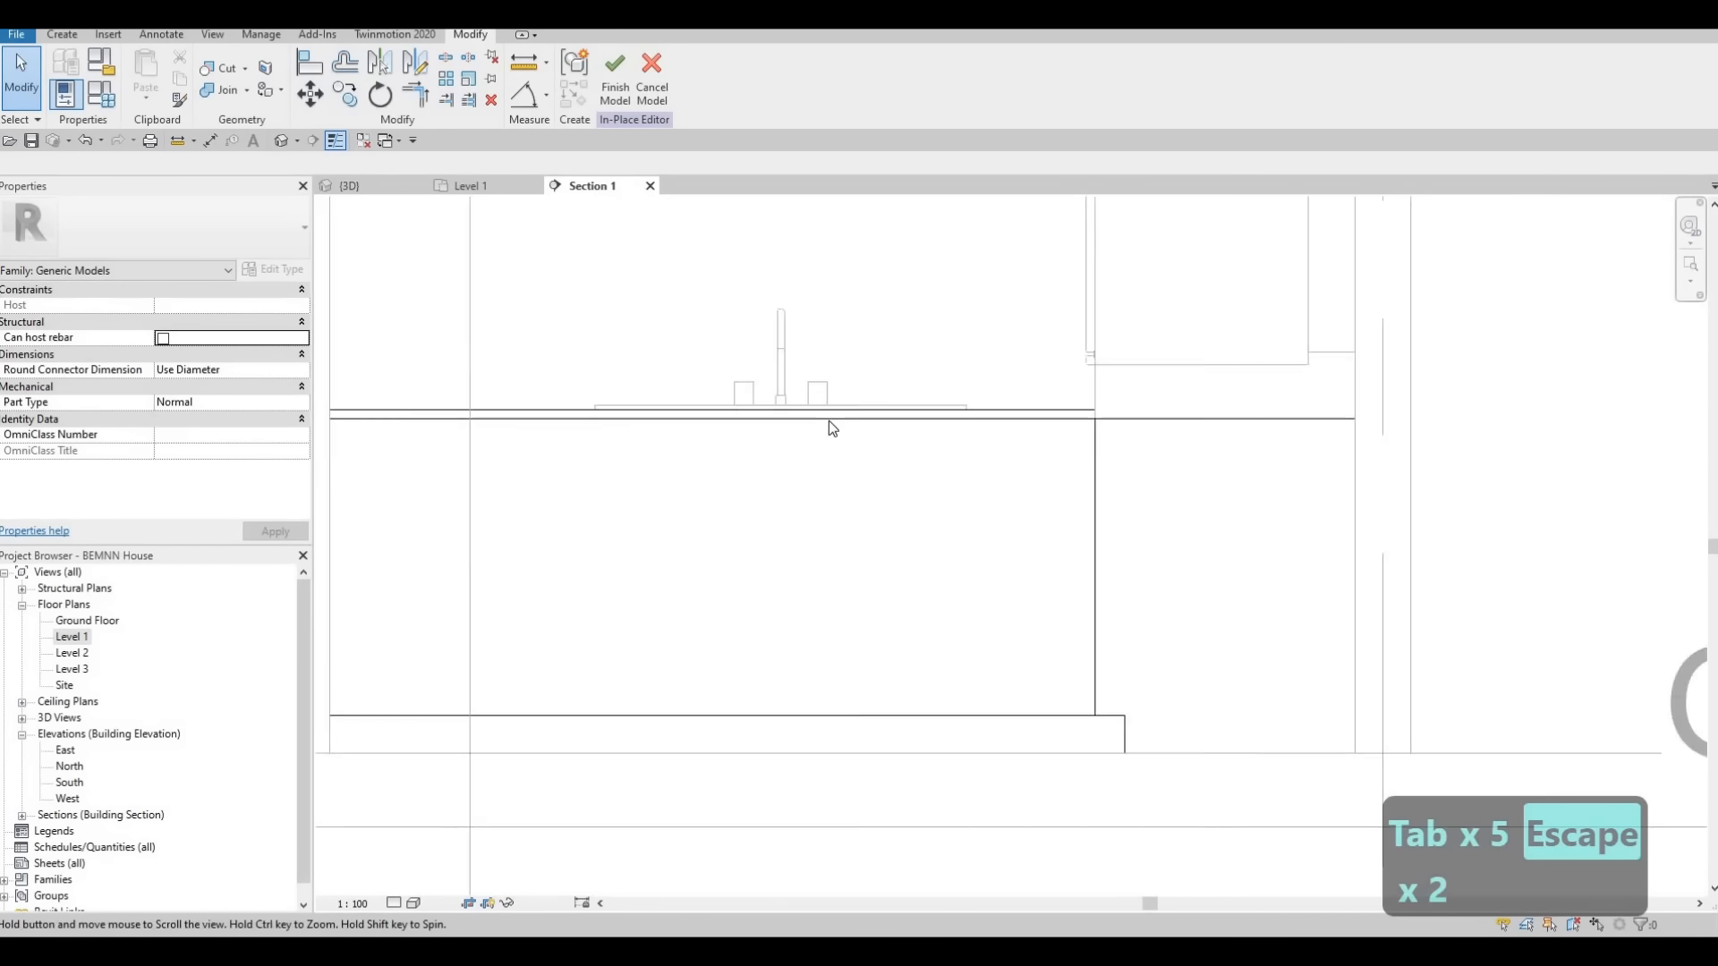
{"action": "key", "text": "Escape"}
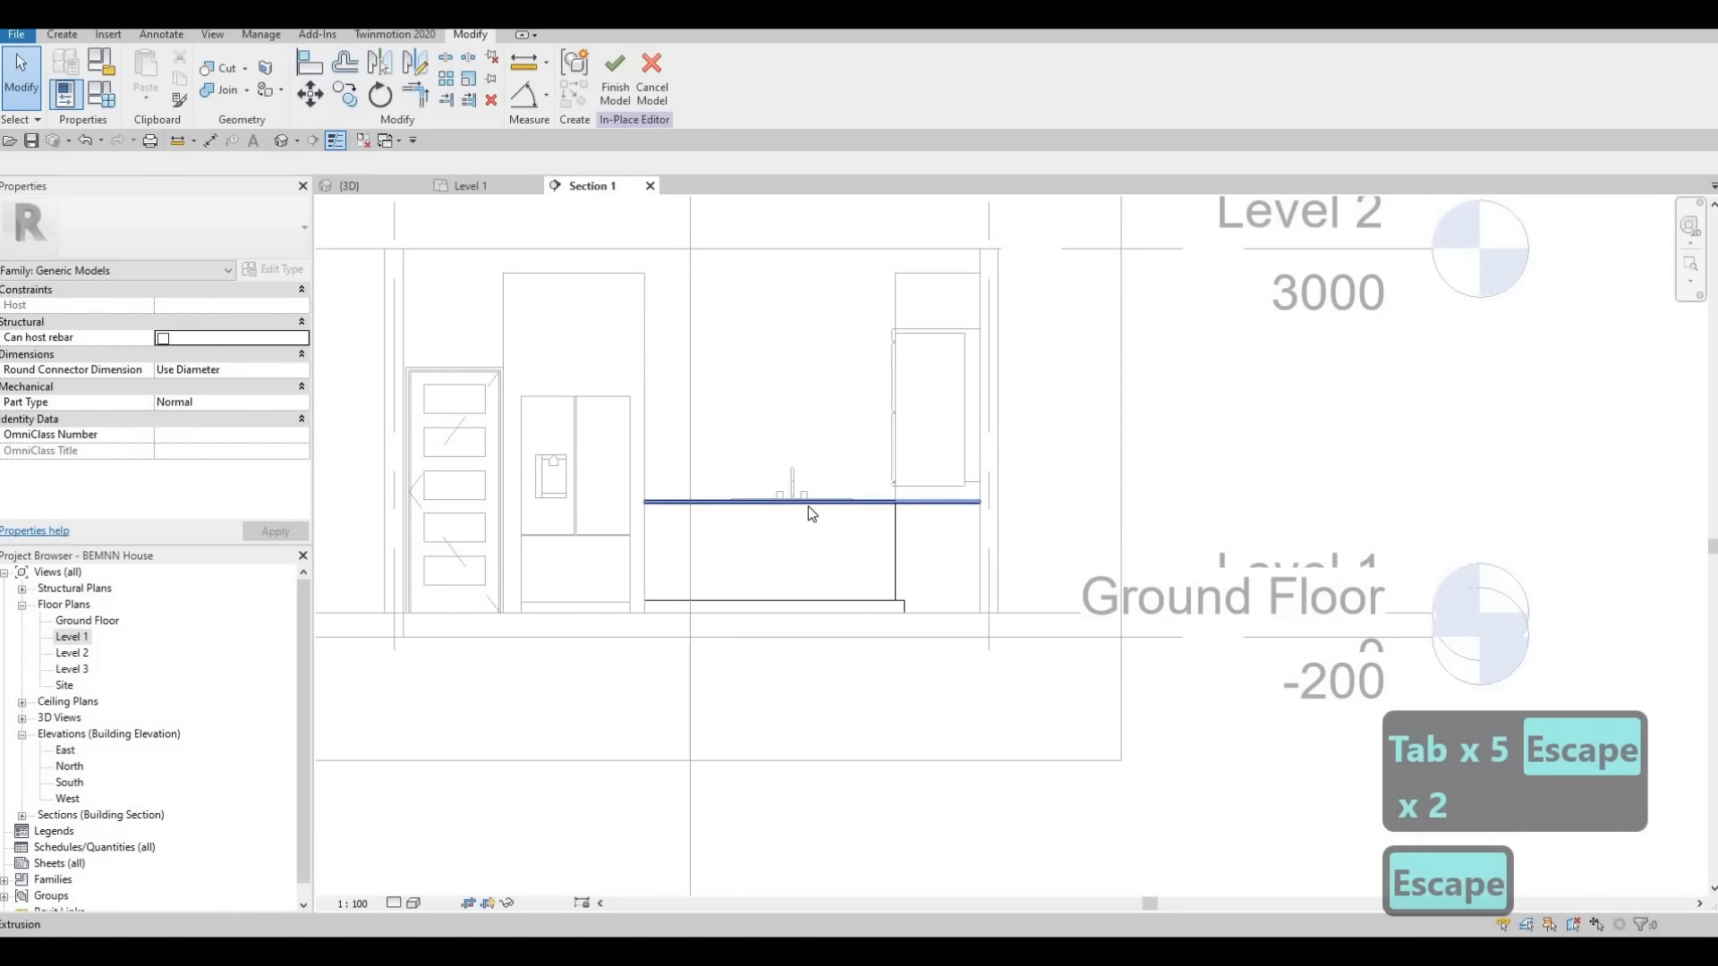
{"action": "key", "text": "Tab"}
{"action": "key", "text": "Tab"}
{"action": "left_click", "coordinate": [807, 507]}
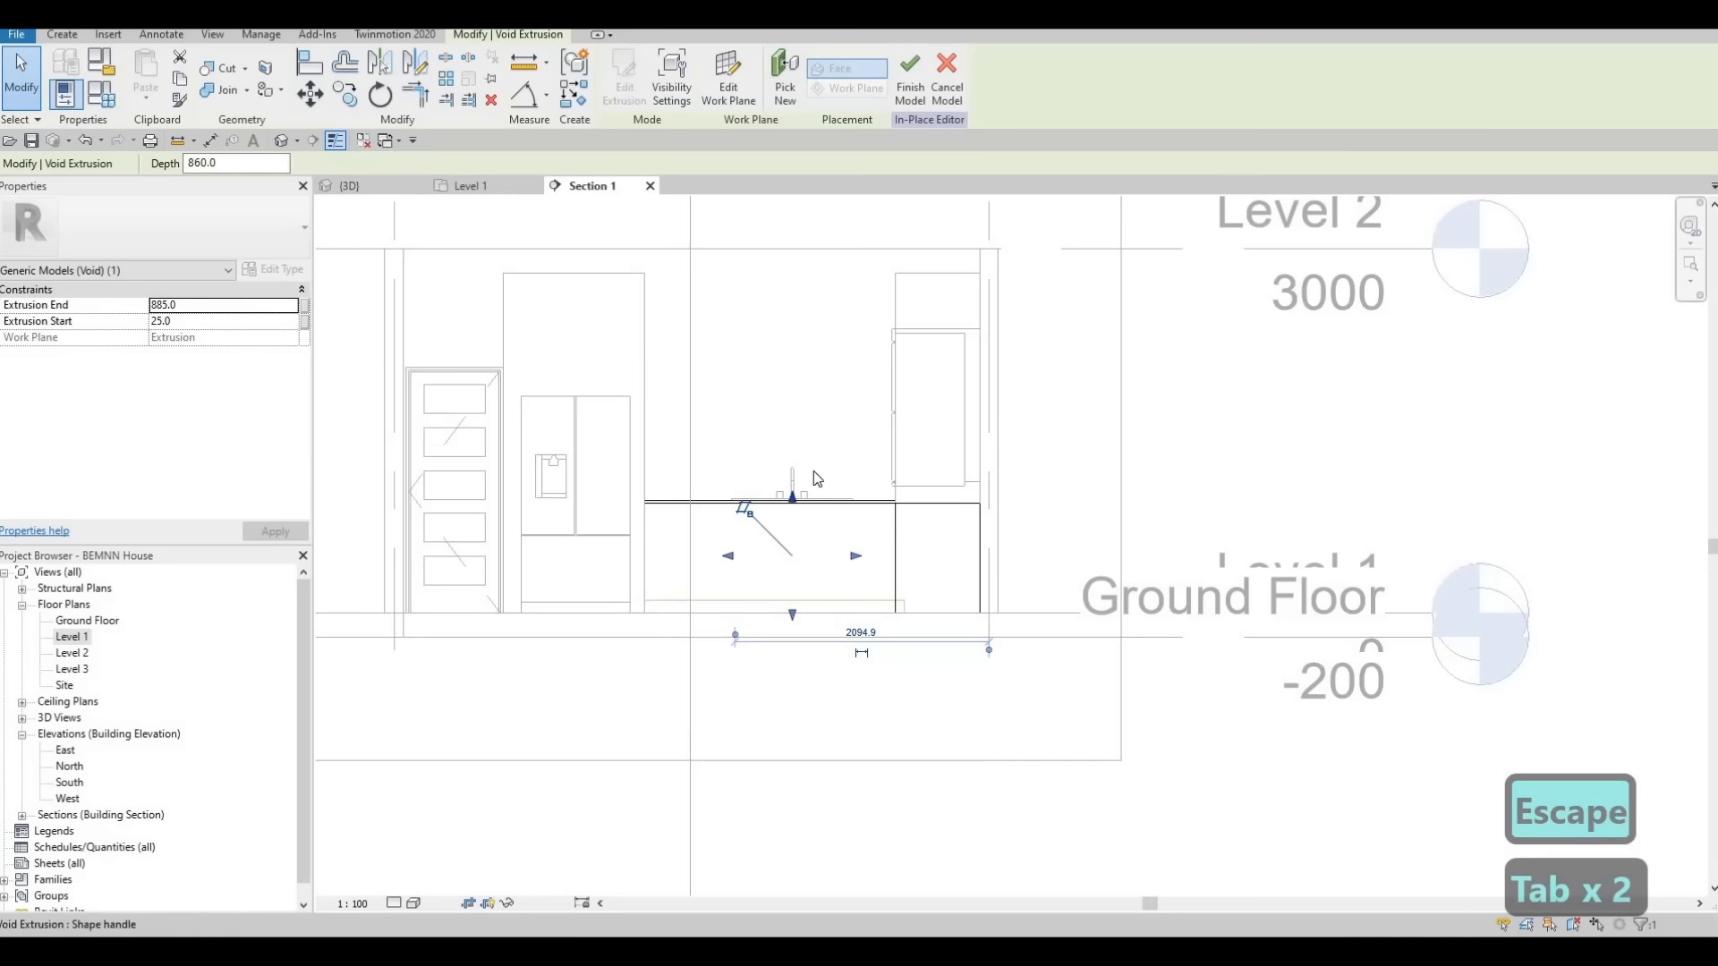
{"action": "scroll", "coordinate": [793, 505], "scroll_direction": "up", "scroll_amount": 4}
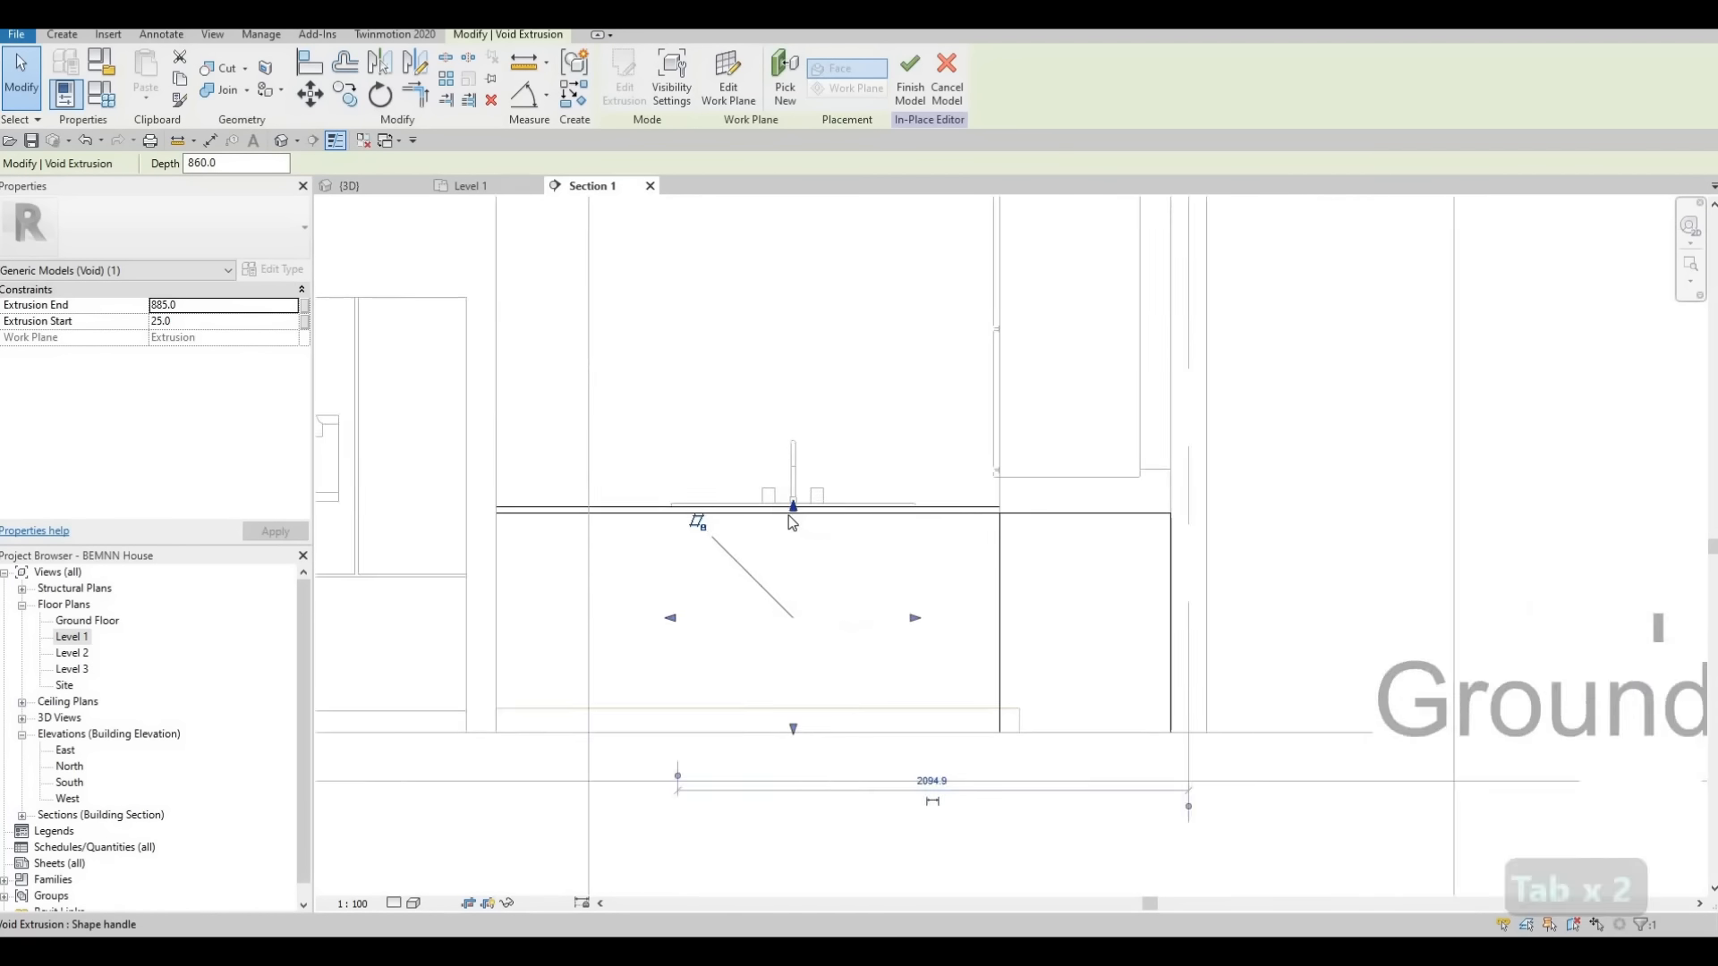
{"action": "left_click_drag", "start_coordinate": [794, 510], "coordinate": [797, 485]}
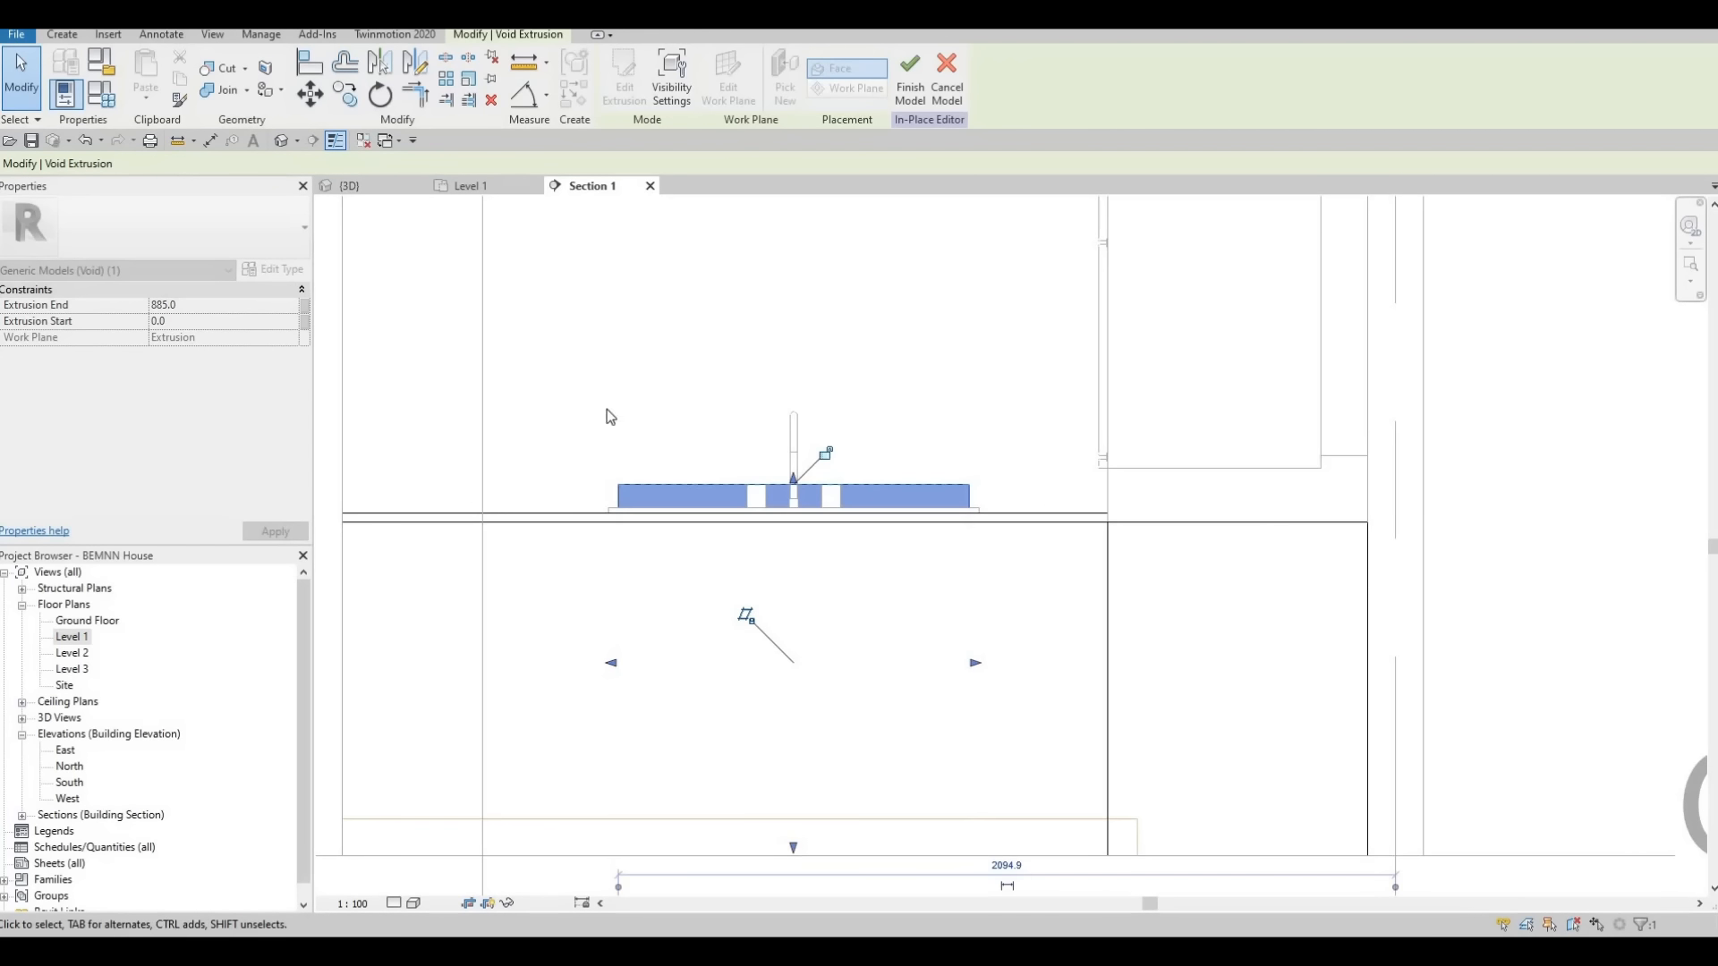
Cut the kitchen counter with the void extrusion, finish the in-place model and check the sink opening in the 3D view
{"action": "left_click", "coordinate": [221, 68]}
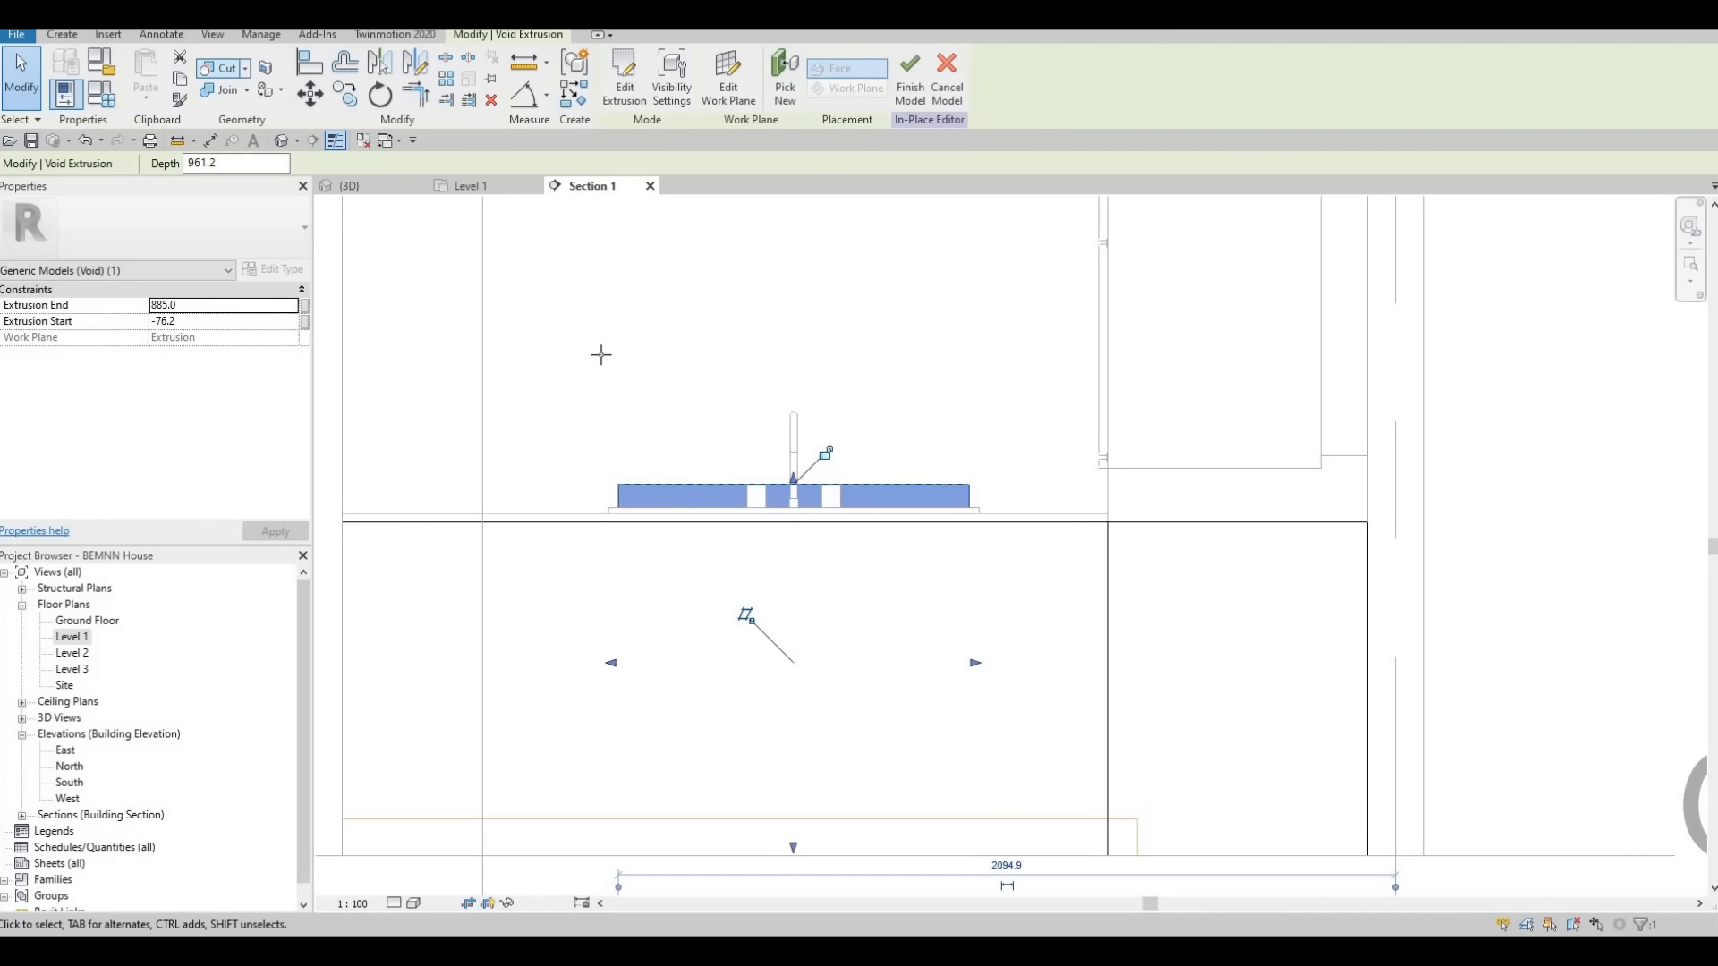
{"action": "left_click", "coordinate": [383, 190]}
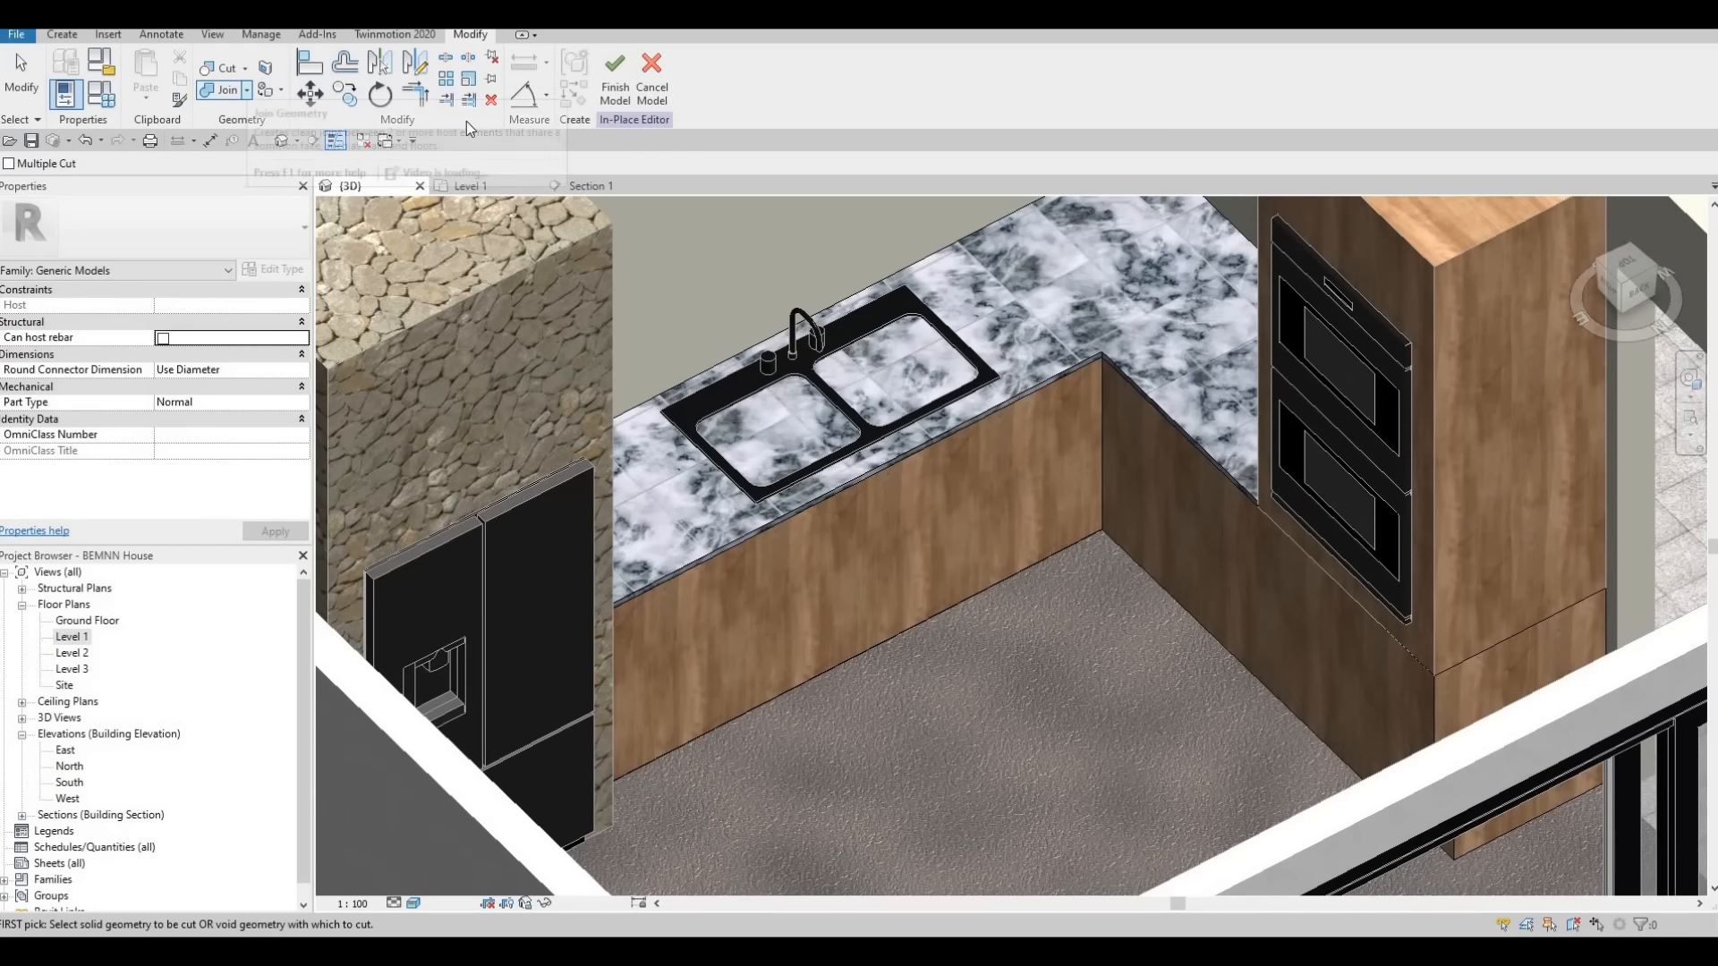
{"action": "left_click", "coordinate": [614, 73]}
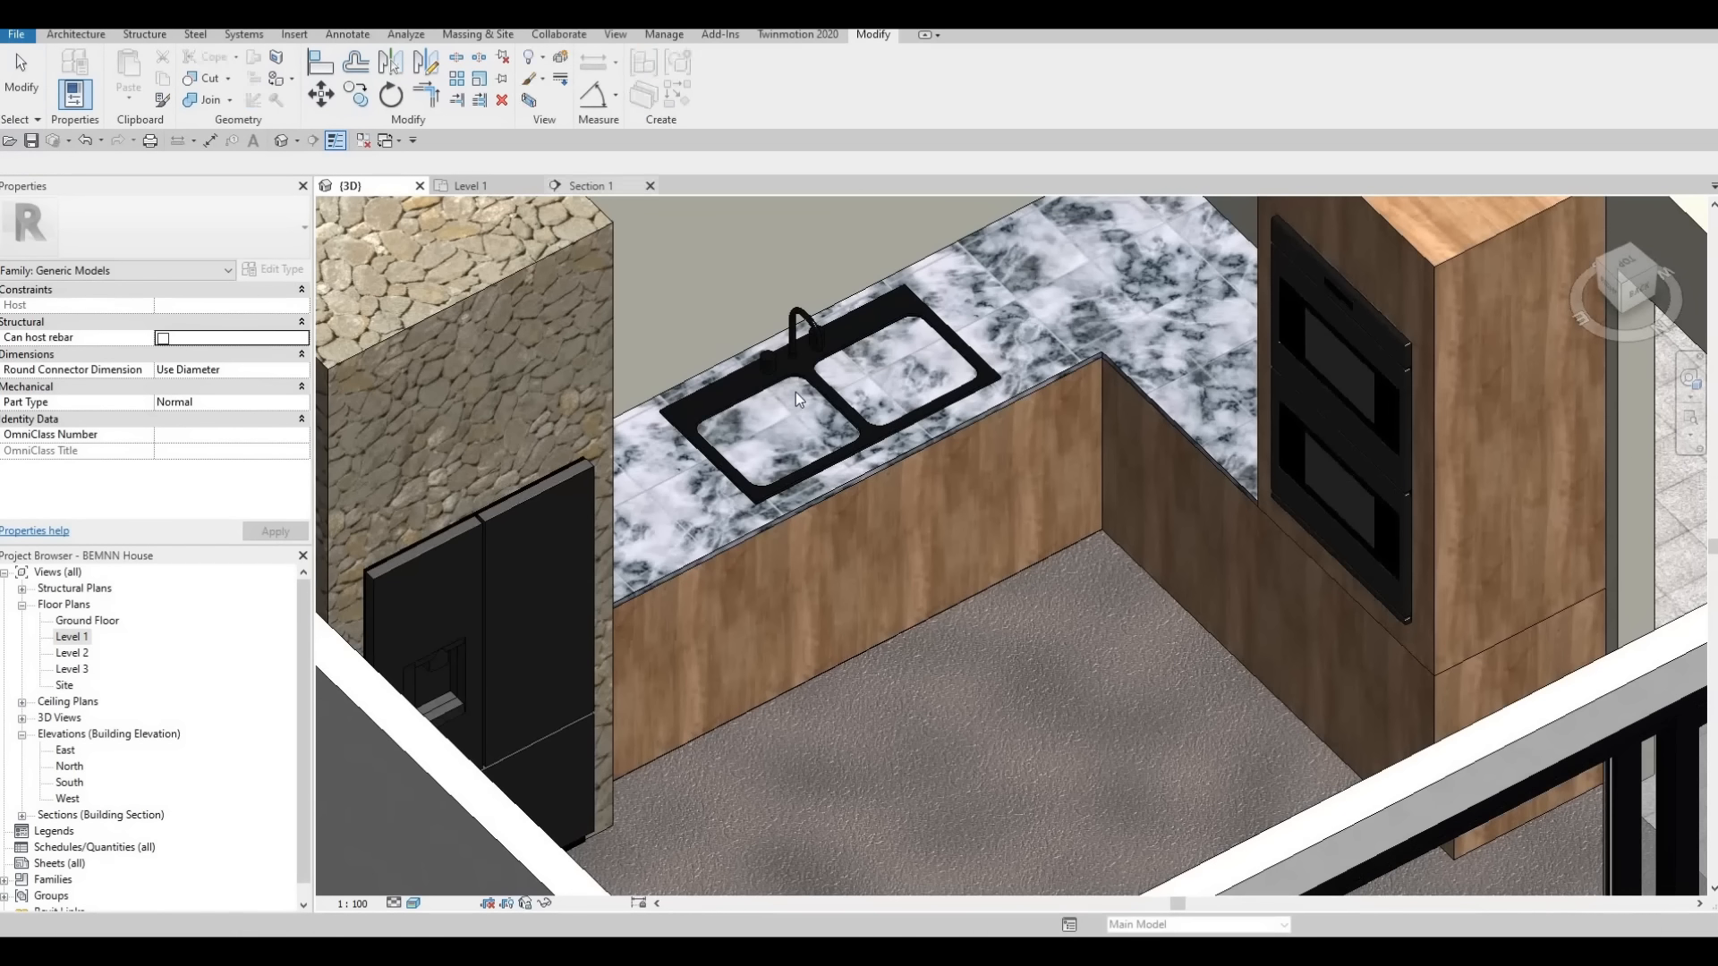
{"action": "middle_click_drag", "start_coordinate": [689, 429], "coordinate": [759, 548], "text": "shift"}
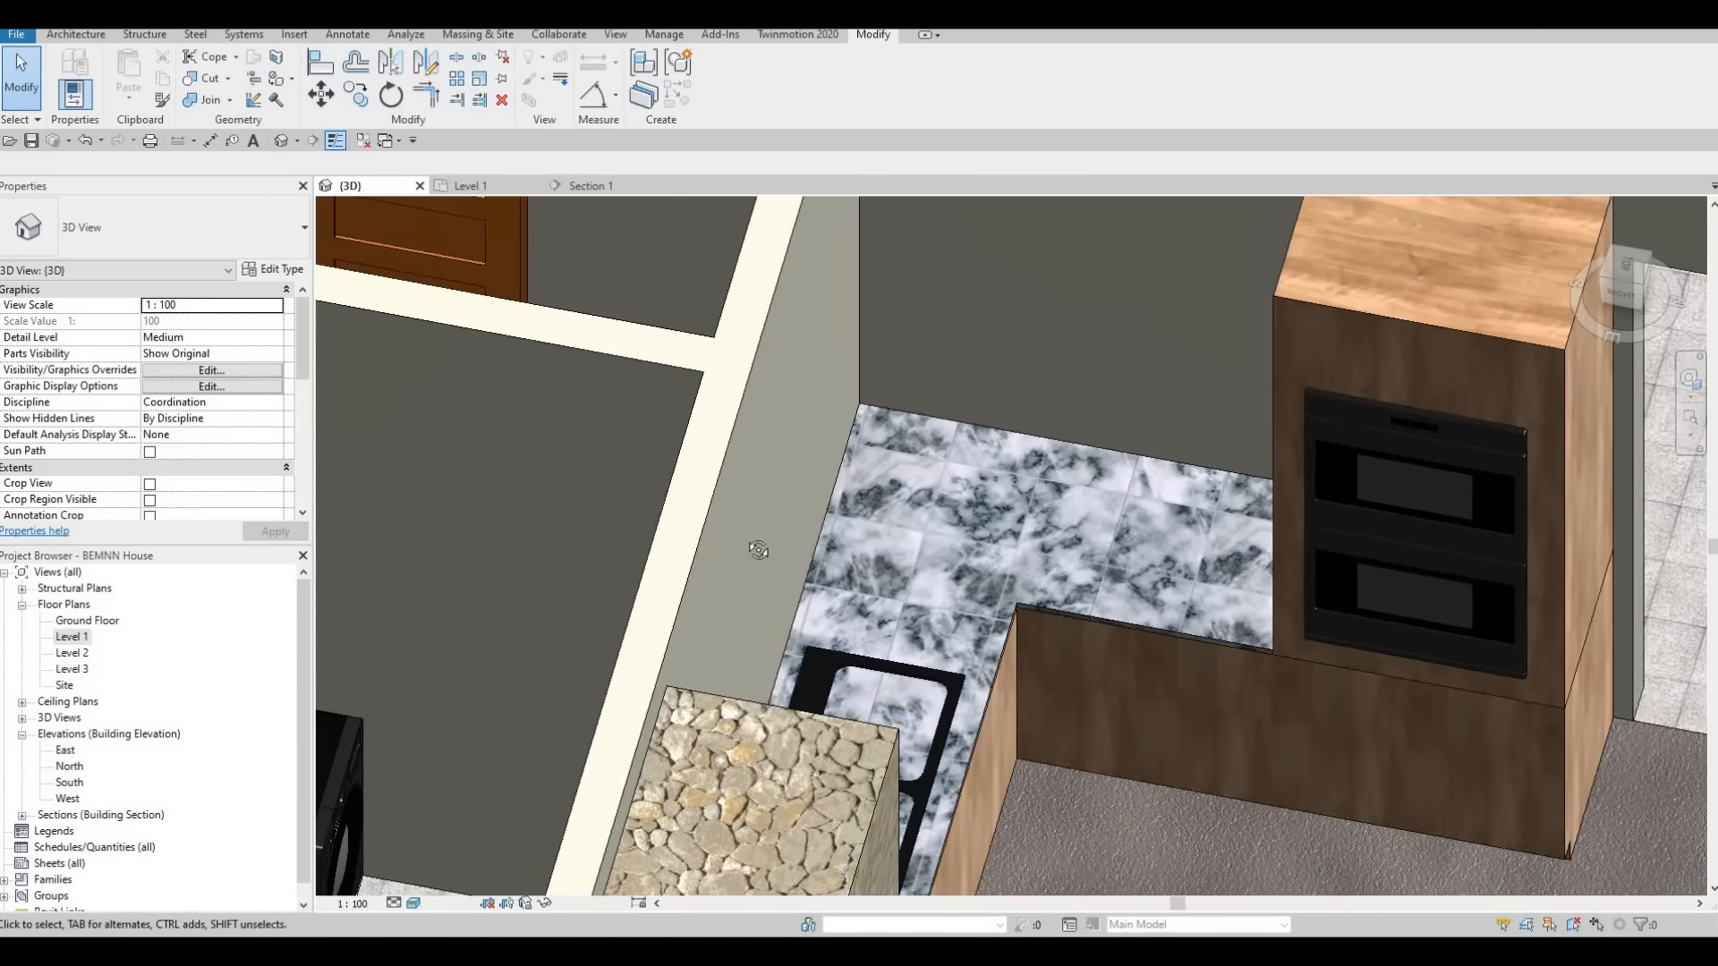
{"action": "middle_click_drag", "start_coordinate": [761, 618], "coordinate": [718, 546]}
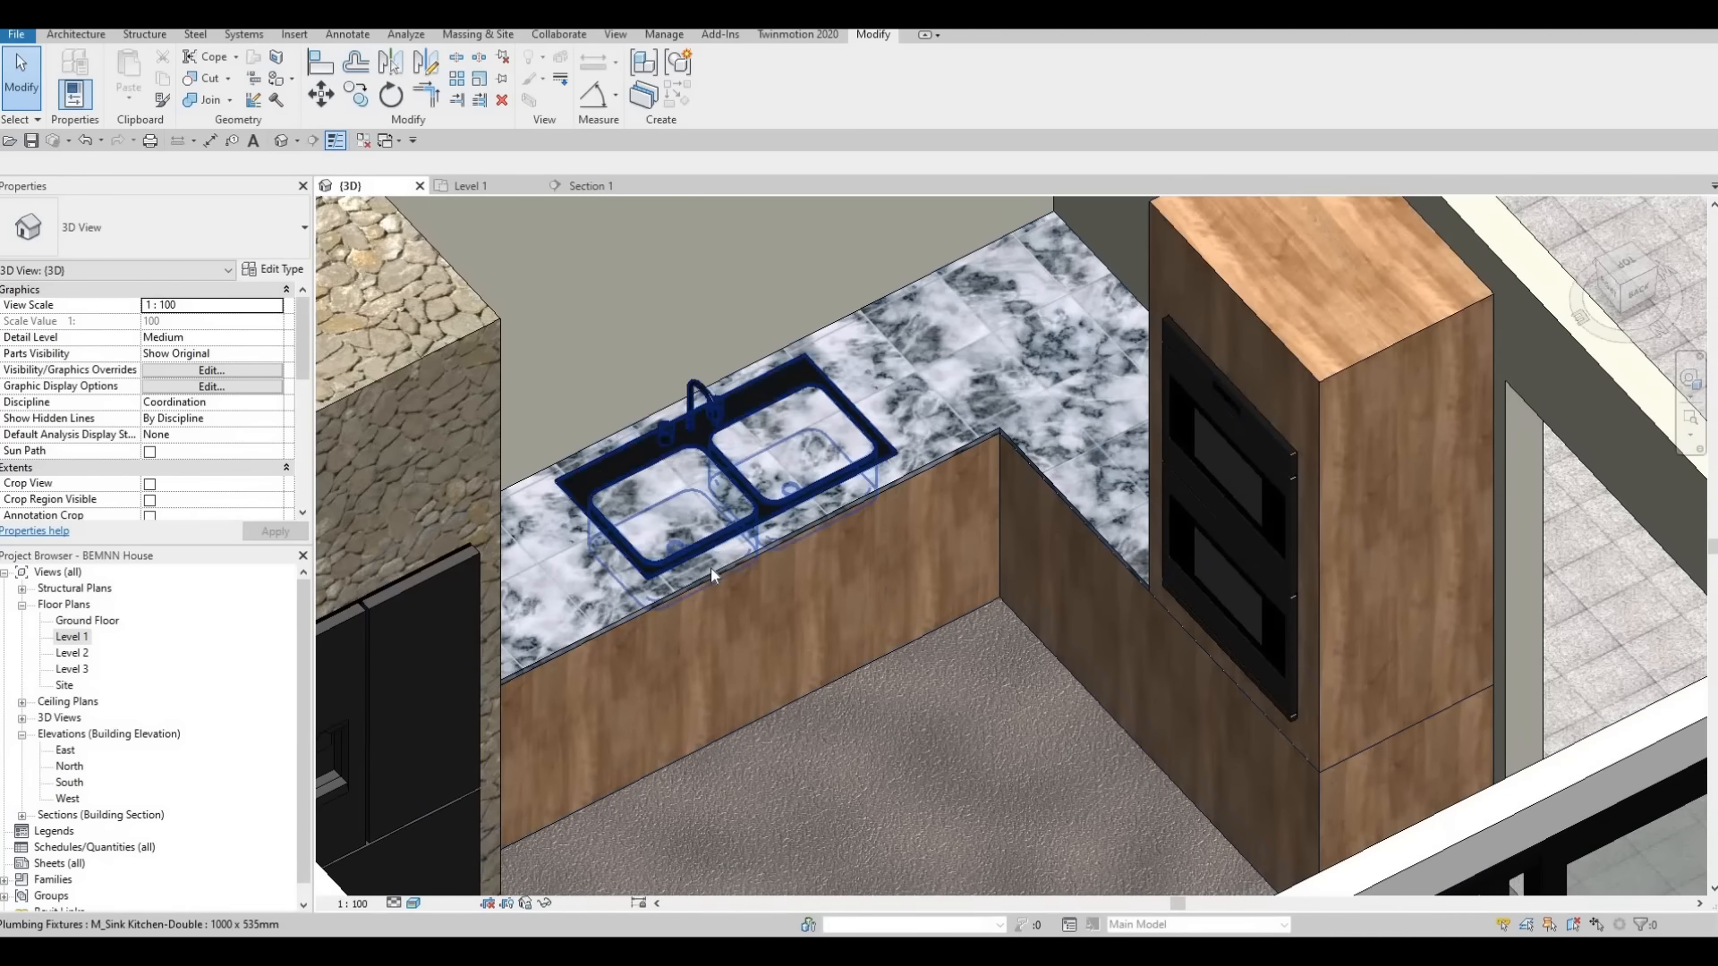
Reopen the kitchen counter for in-place editing and switch the 3D view to a hidden-line display
{"action": "left_click", "coordinate": [710, 567]}
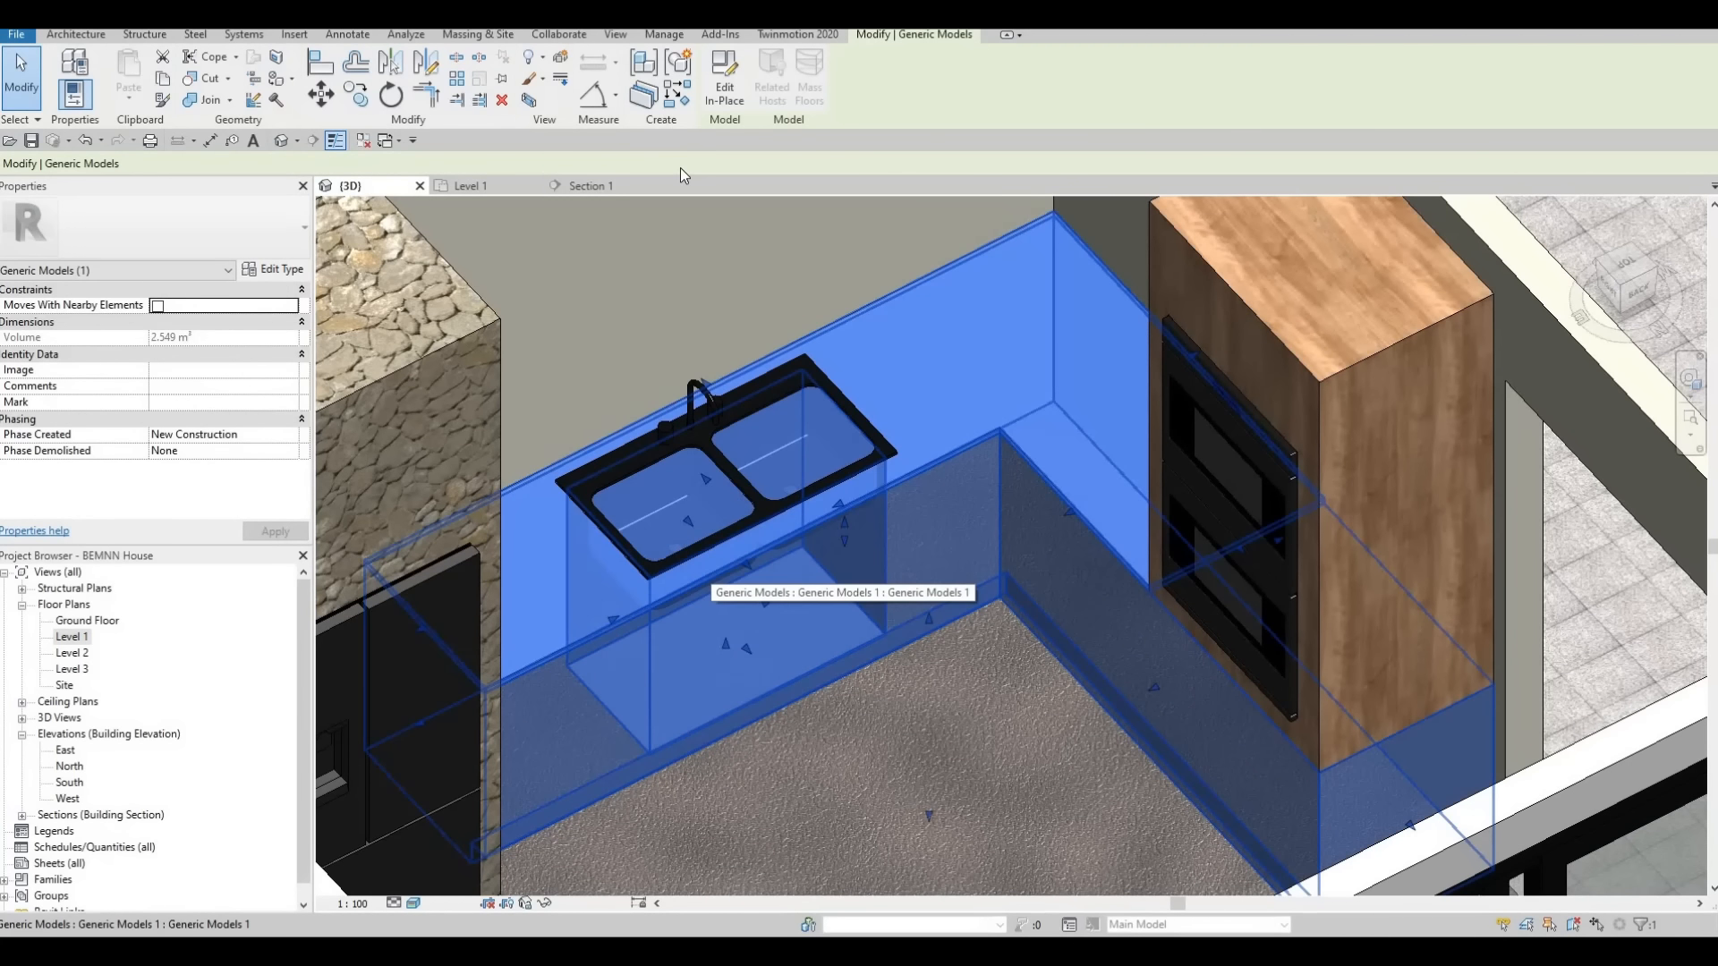
{"action": "left_click", "coordinate": [725, 81]}
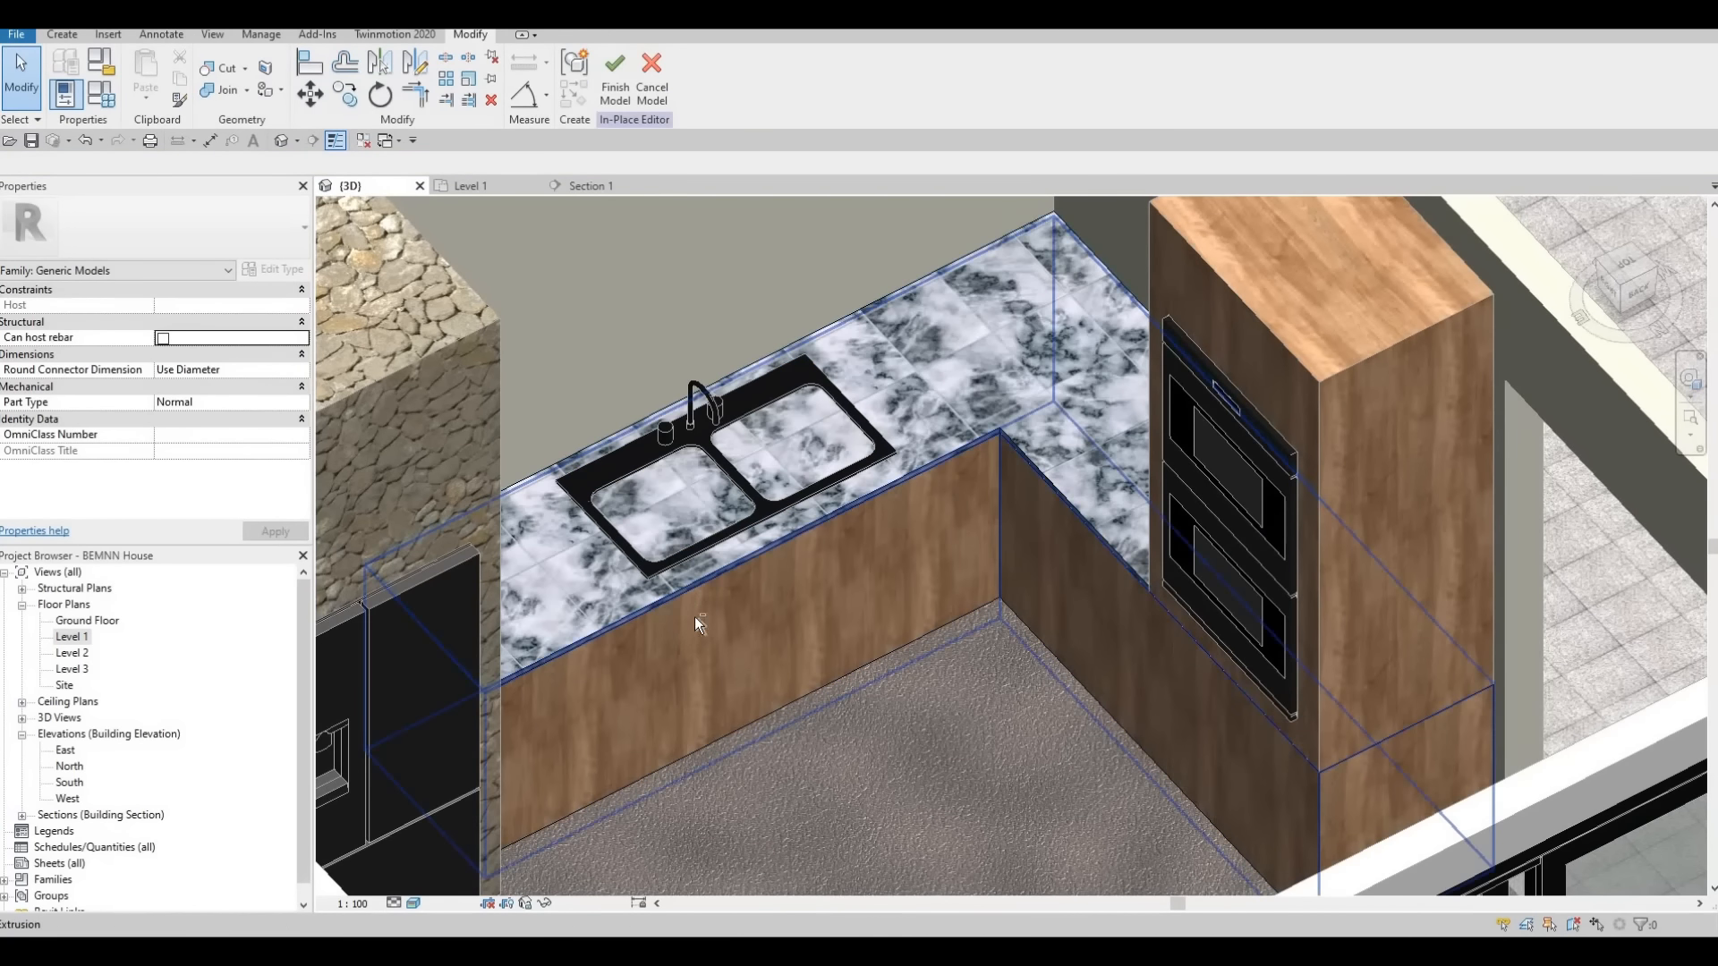
{"action": "middle_click_drag", "start_coordinate": [675, 601], "coordinate": [670, 577], "text": "shift"}
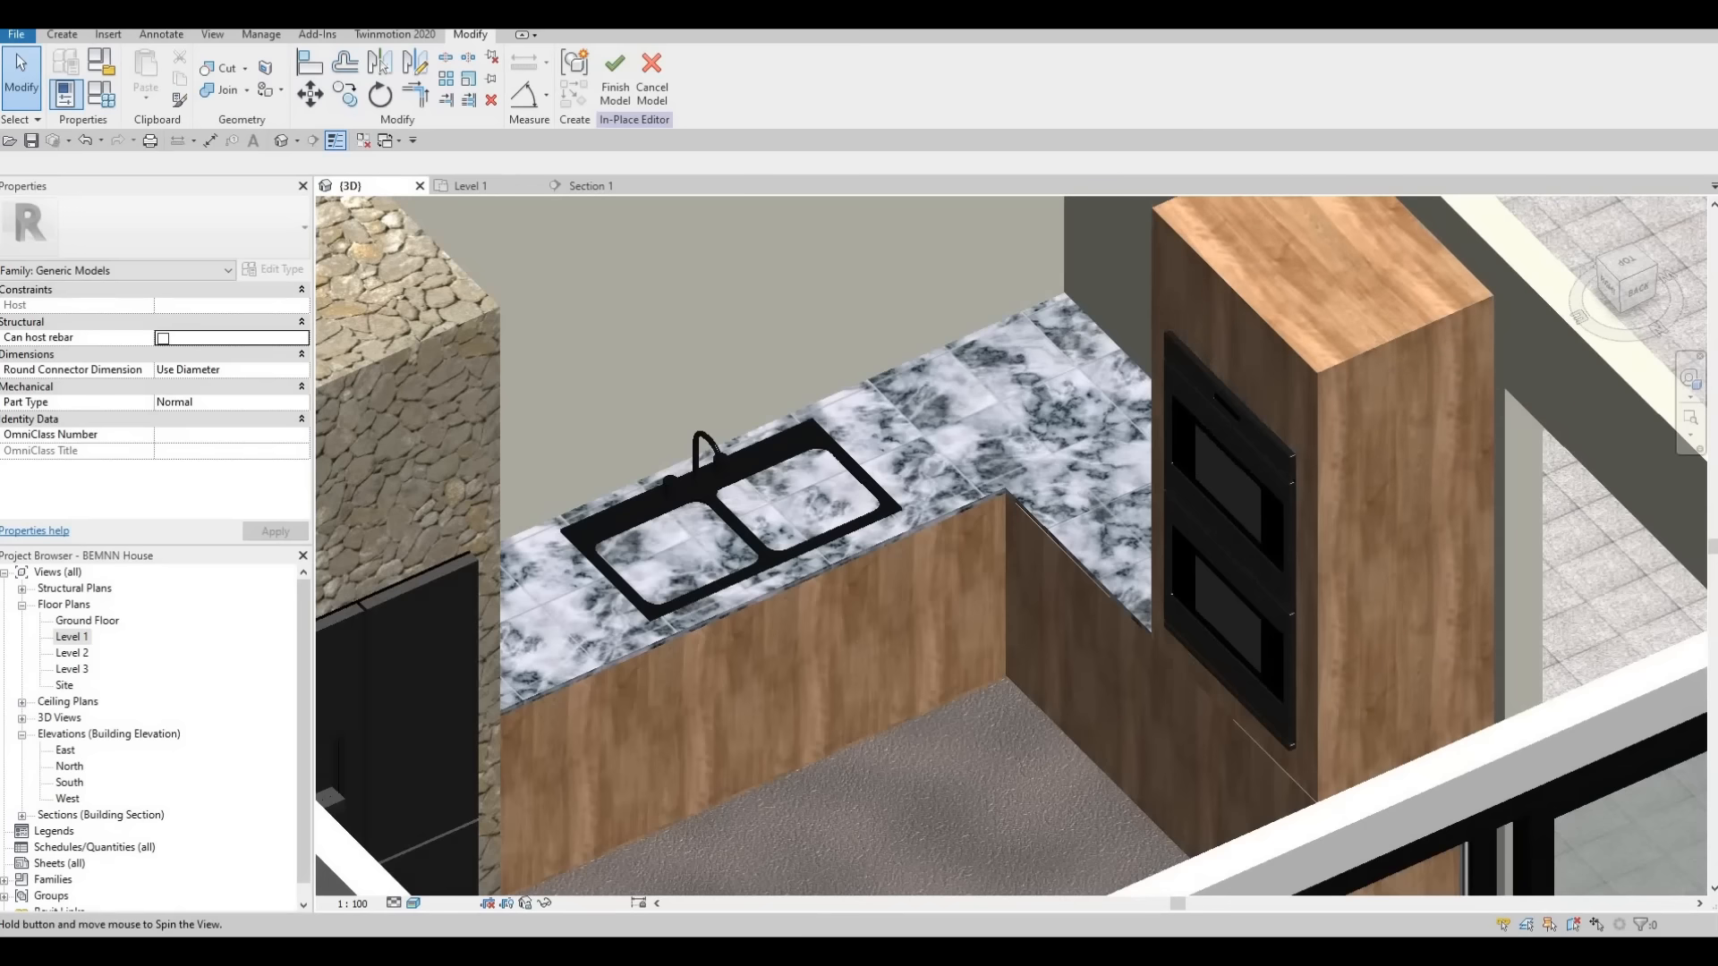
{"action": "left_click", "coordinate": [413, 903]}
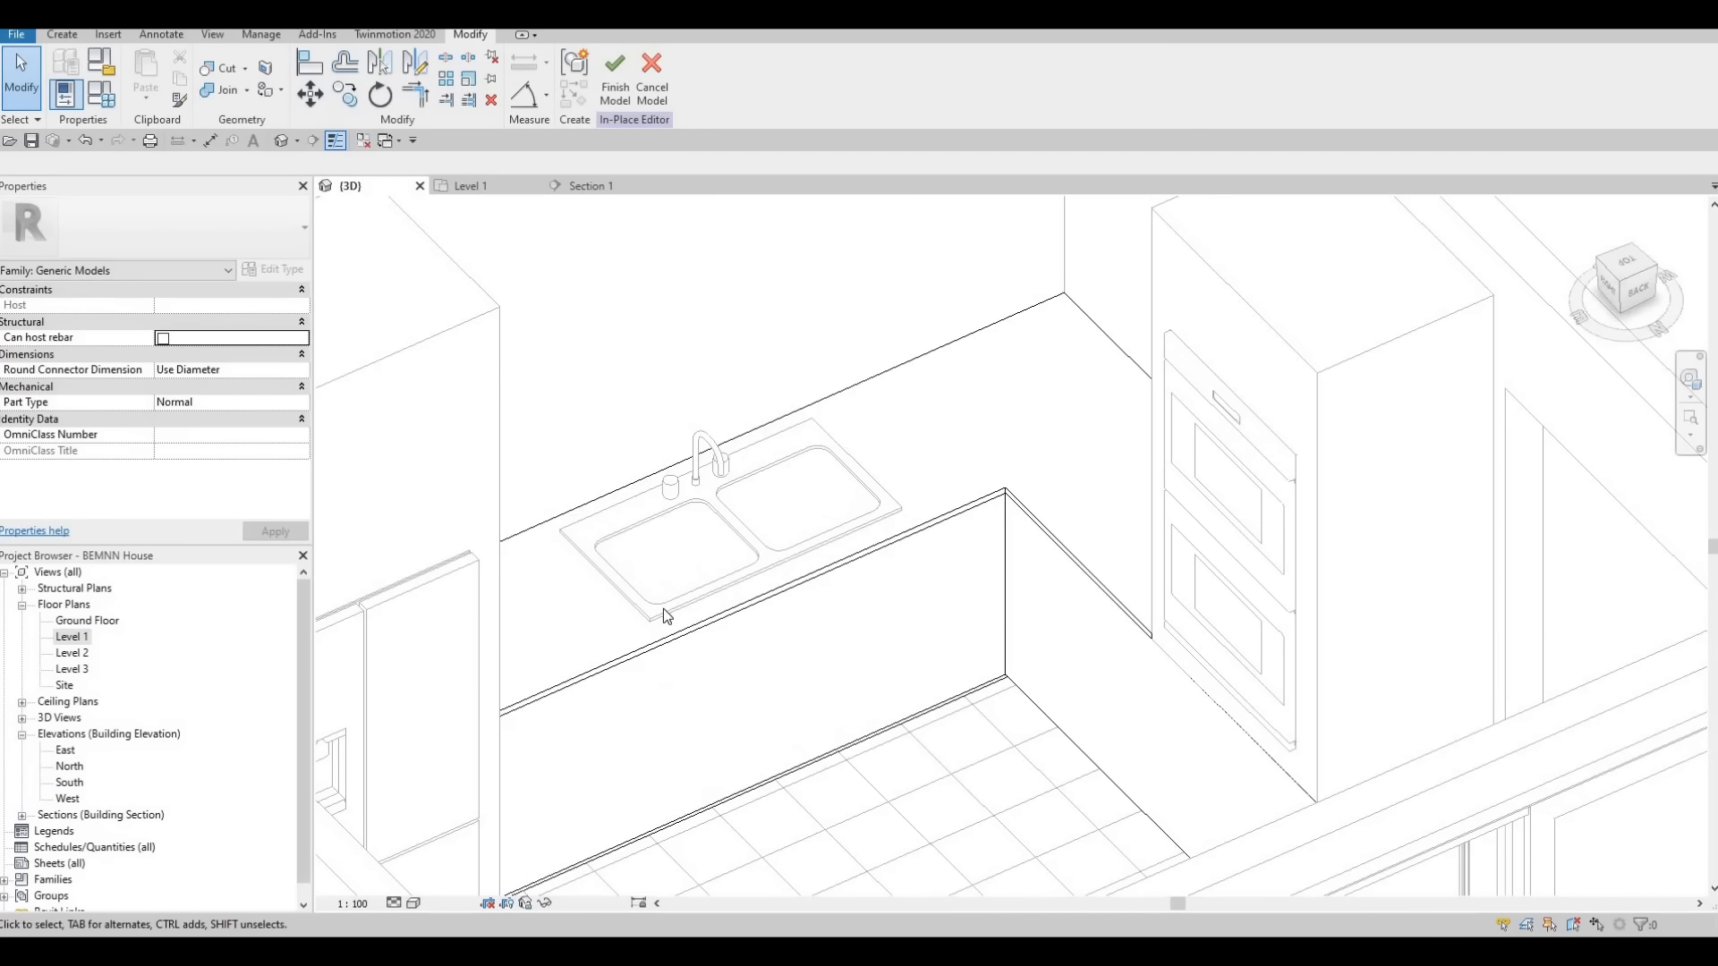
Cut the countertop slab with the sink's void extrusion and finish the in-place model
{"action": "left_click", "coordinate": [640, 626]}
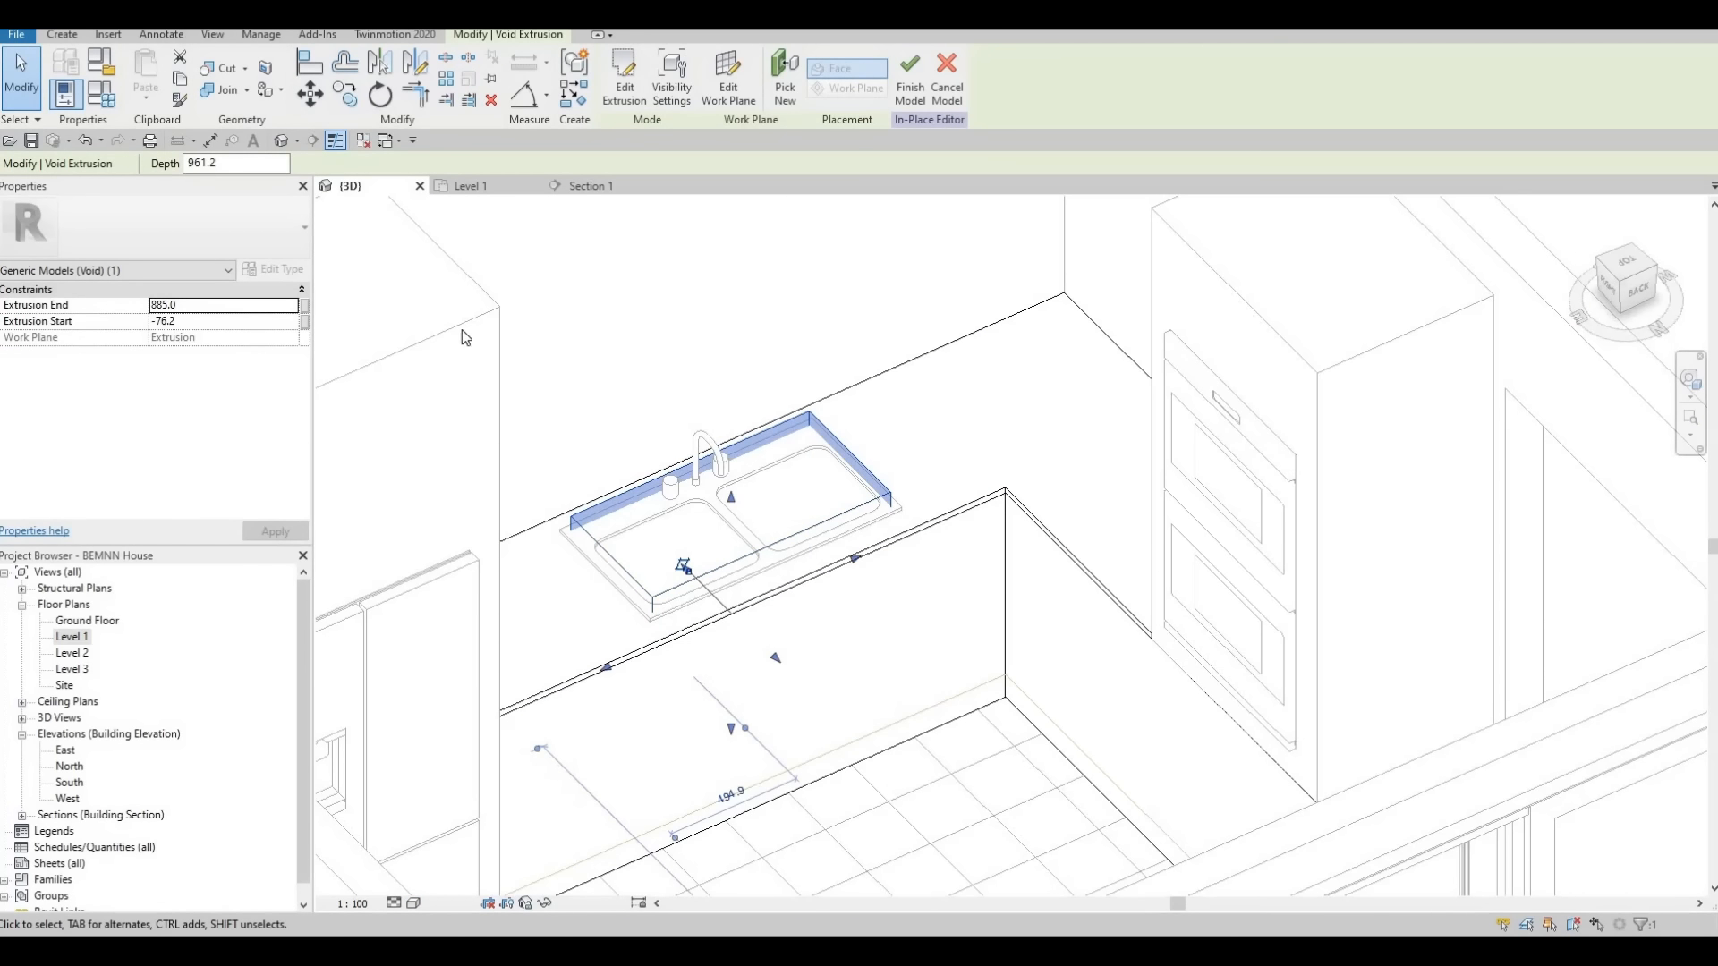
{"action": "left_click", "coordinate": [224, 71]}
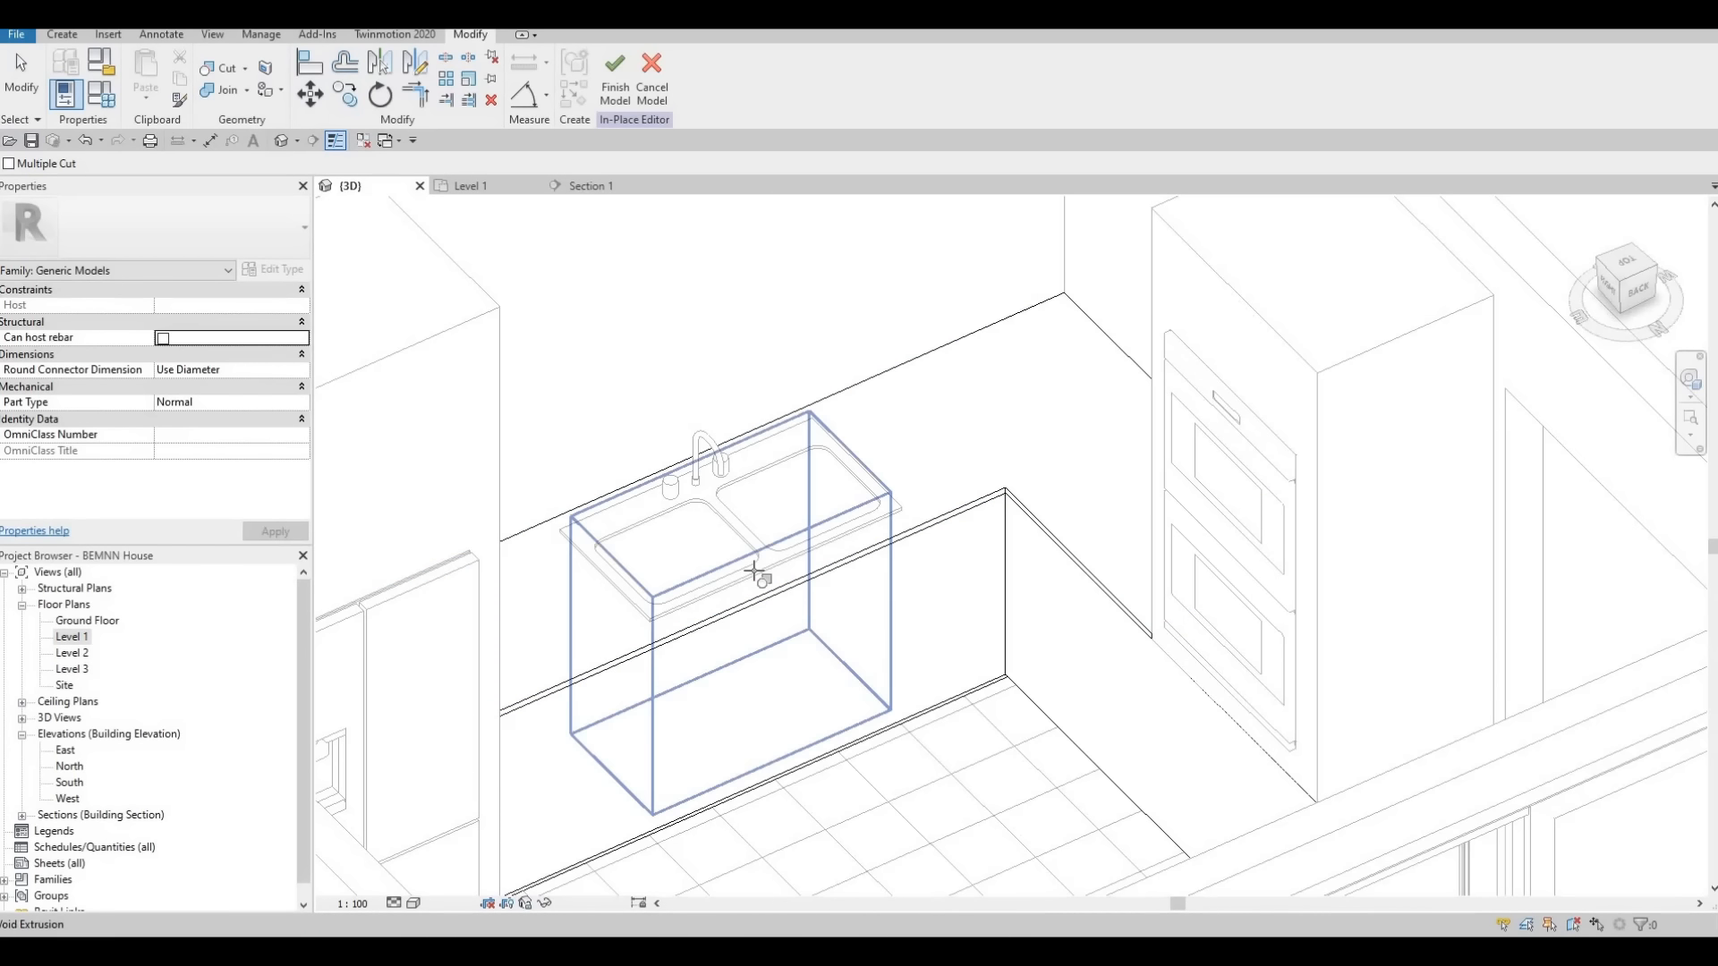
{"action": "left_click", "coordinate": [874, 710]}
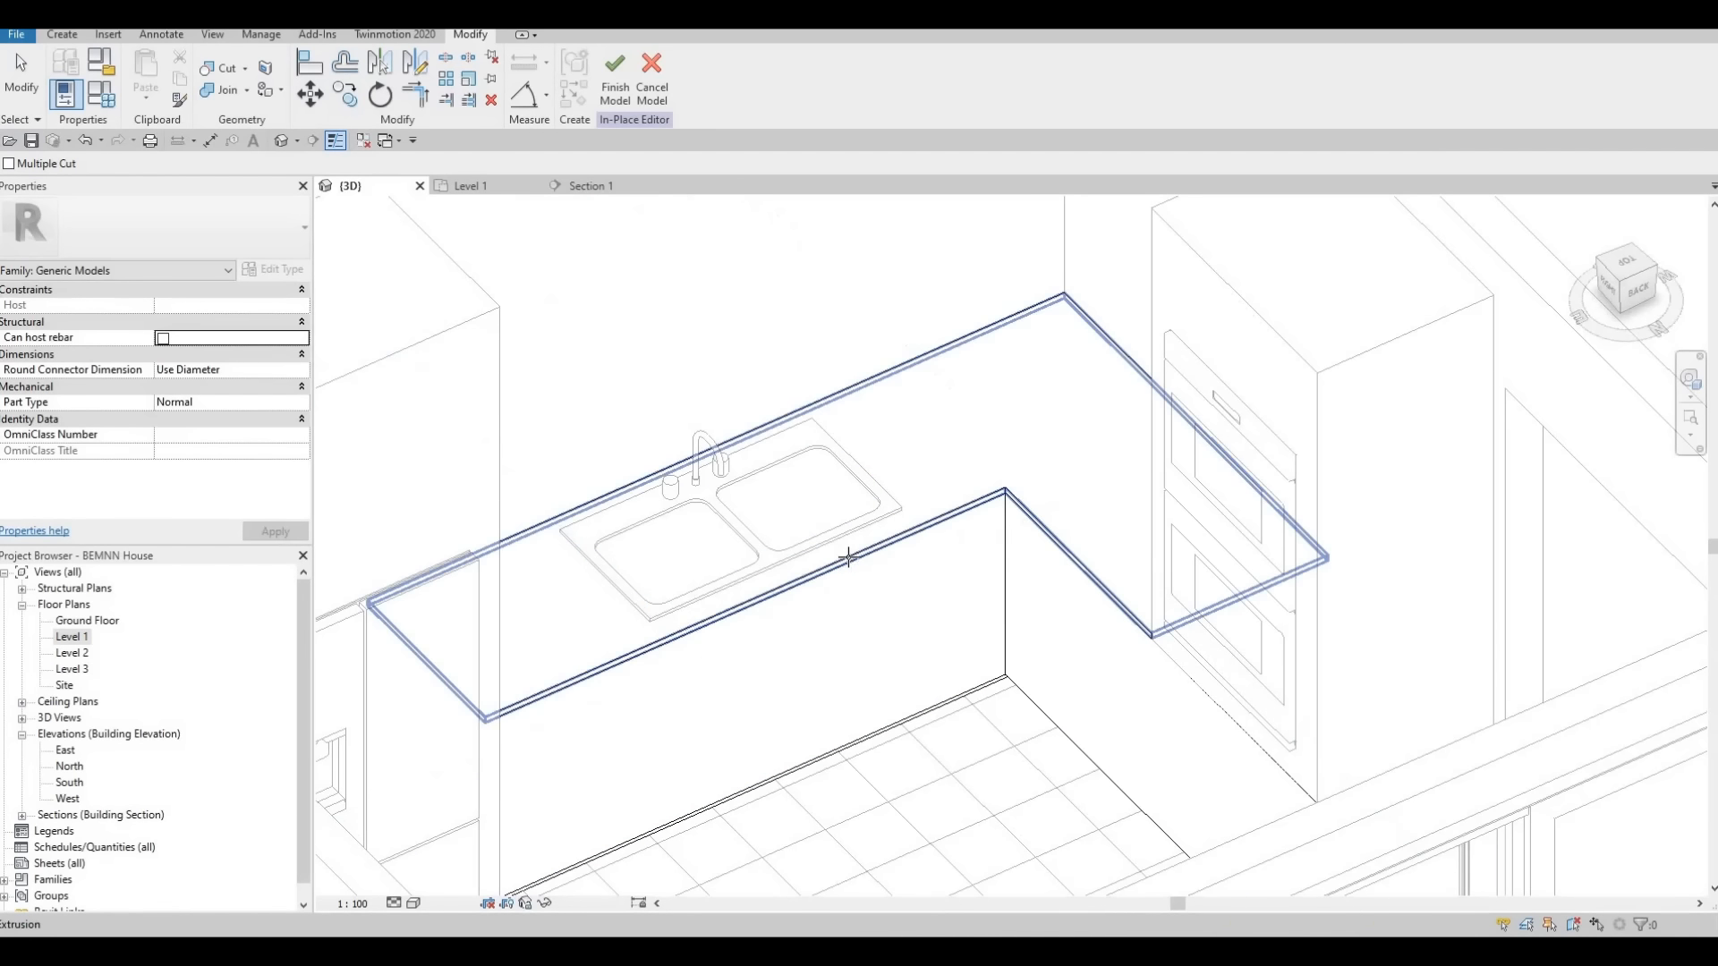
{"action": "left_click", "coordinate": [839, 558]}
{"action": "middle_click_drag", "start_coordinate": [703, 380], "coordinate": [701, 476], "text": "shift"}
{"action": "scroll", "coordinate": [696, 430], "scroll_direction": "up", "scroll_amount": 3}
{"action": "key", "text": "Escape"}
{"action": "left_click", "coordinate": [615, 87]}
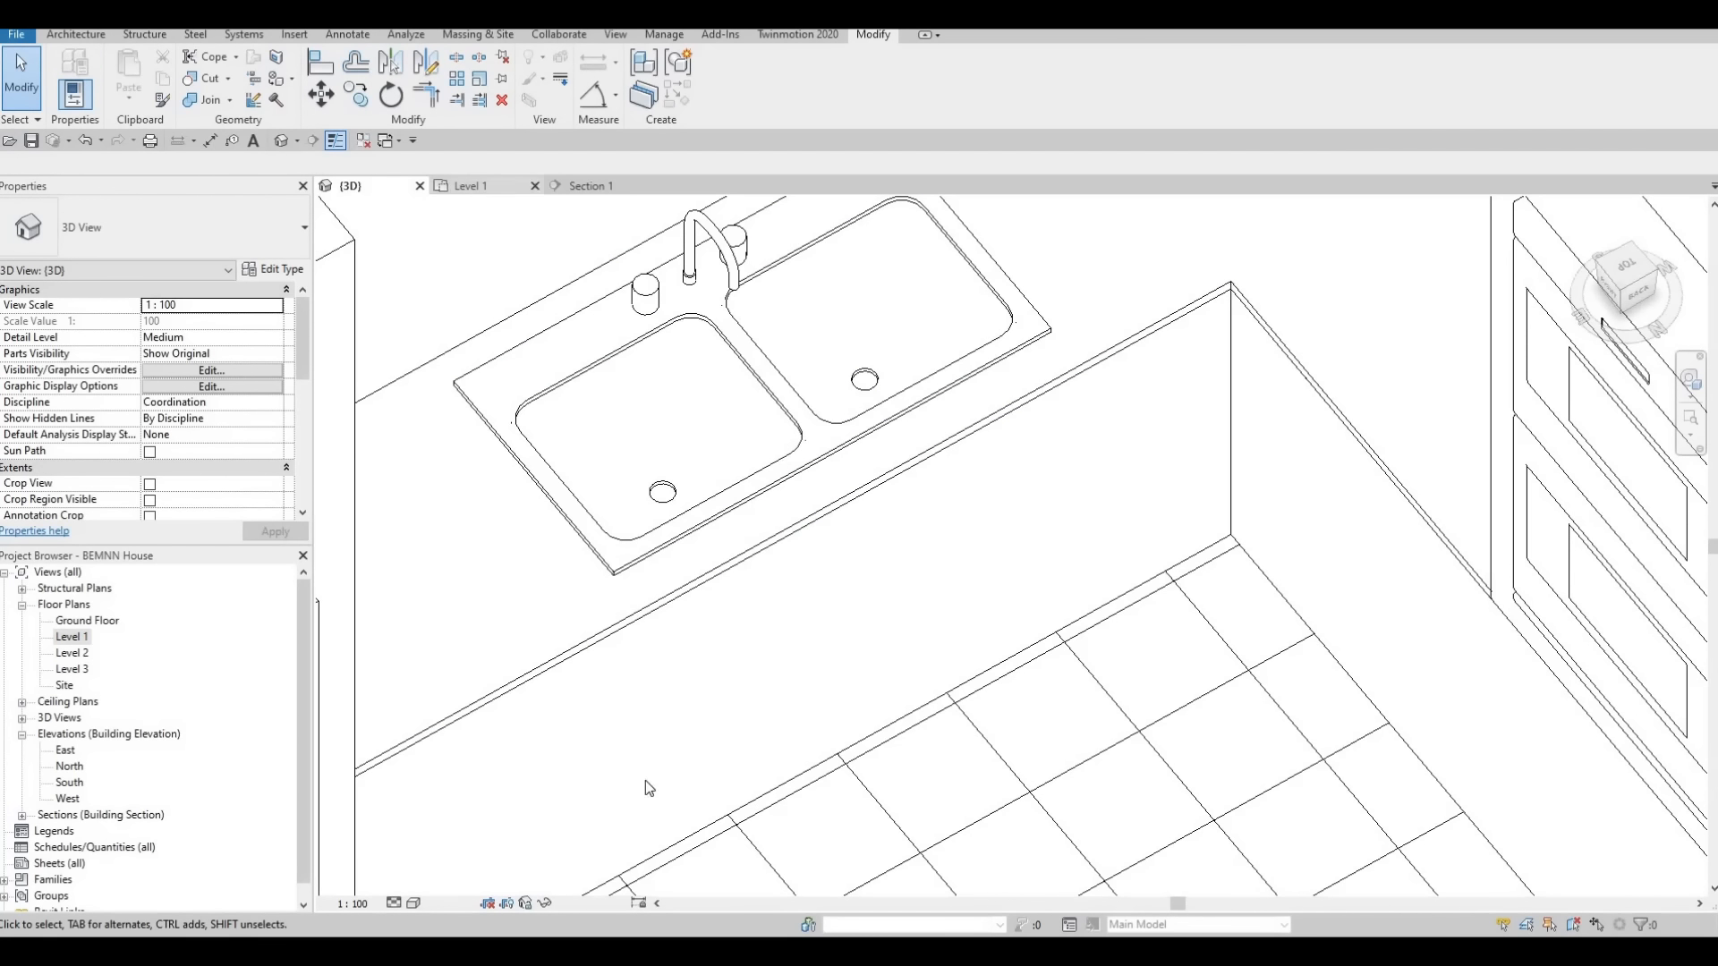
Set the 3D view to the Realistic visual style and inspect the sink basins and the countertop opening up close
{"action": "left_click", "coordinate": [412, 903]}
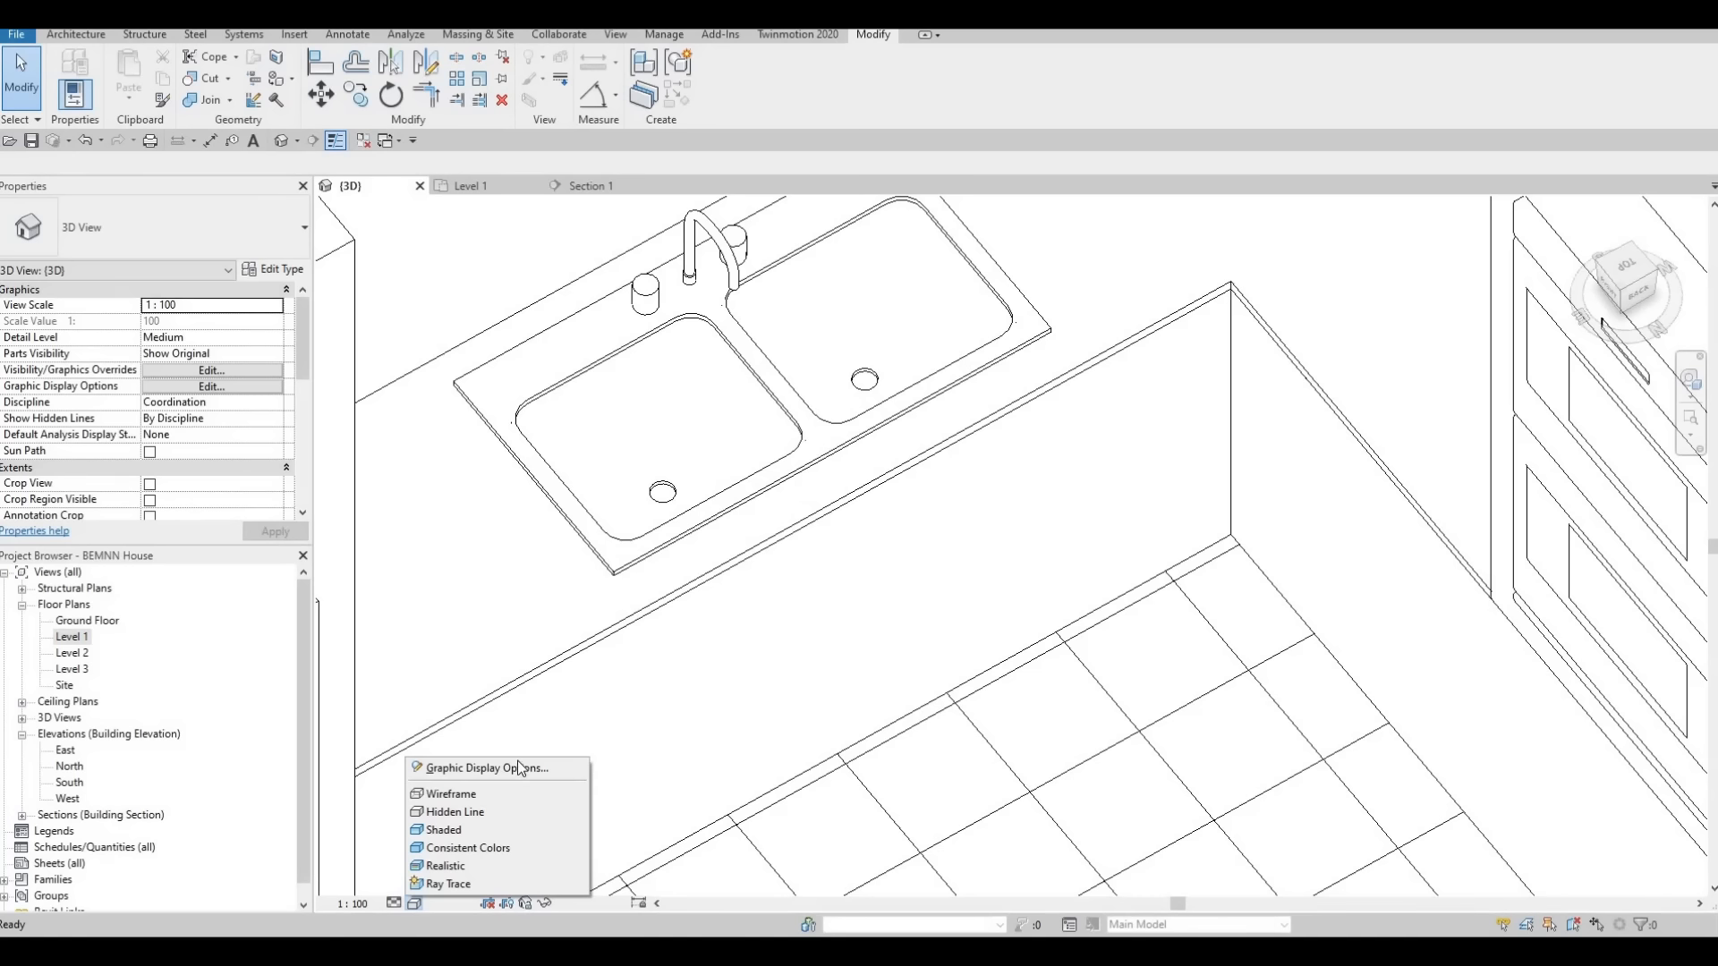
{"action": "left_click", "coordinate": [448, 865]}
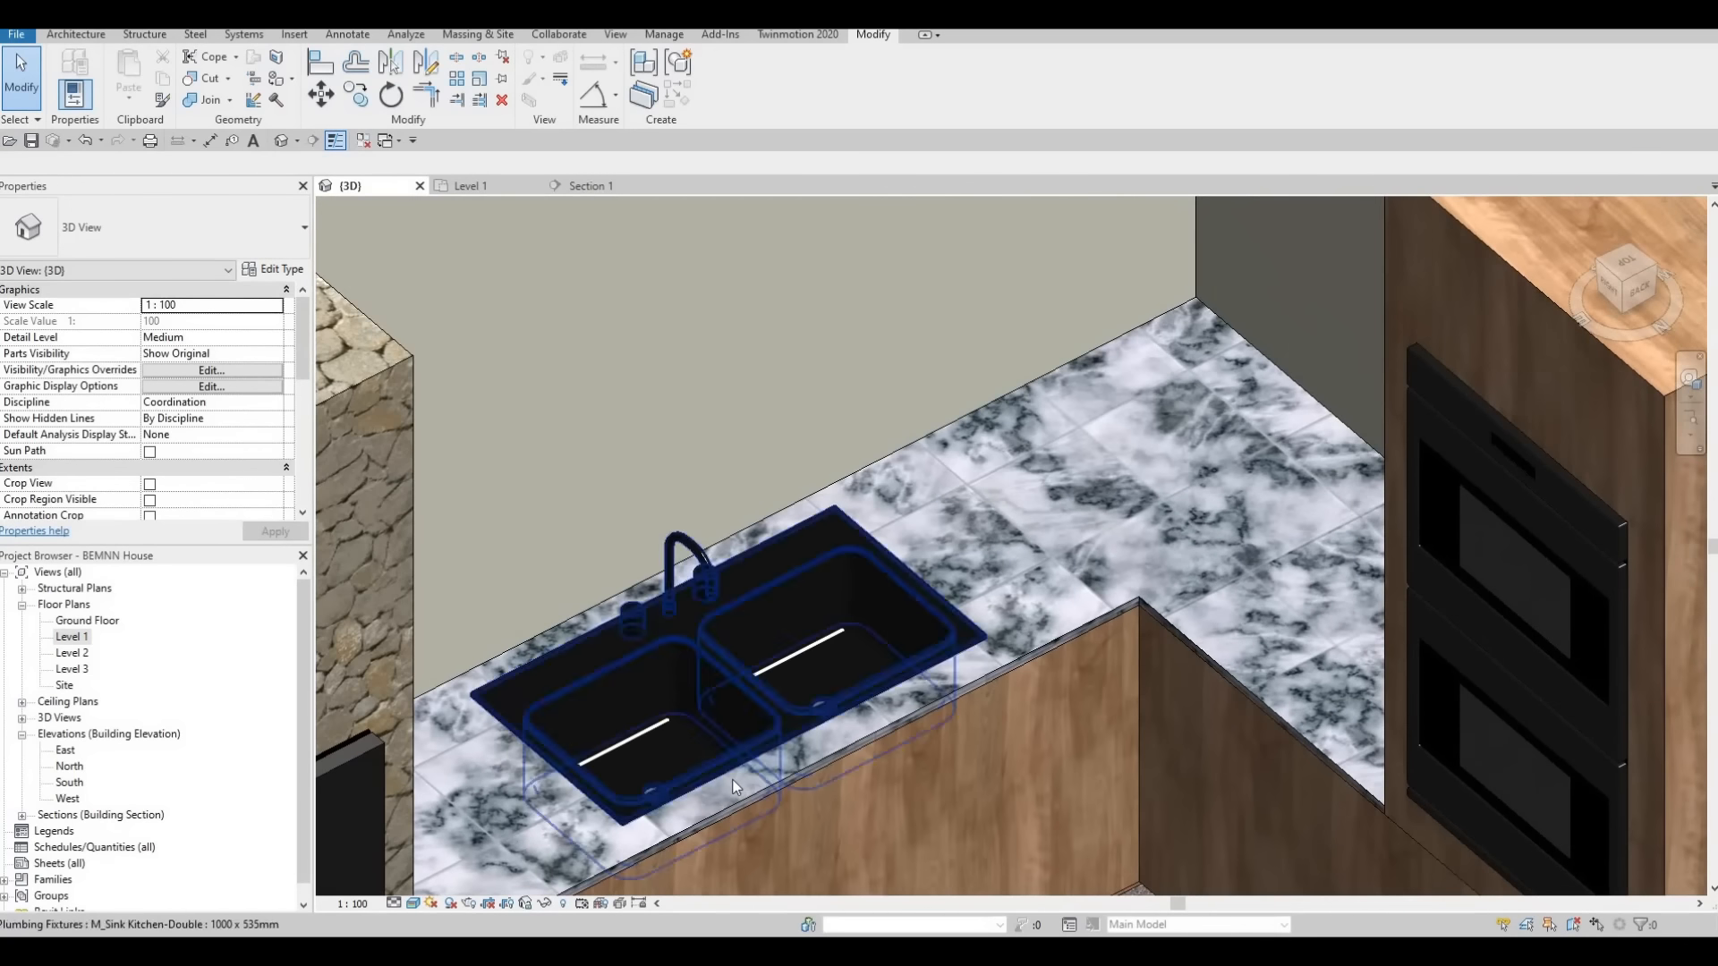
{"action": "scroll", "coordinate": [732, 780], "scroll_direction": "up", "scroll_amount": 3}
{"action": "middle_click_drag", "start_coordinate": [731, 780], "coordinate": [861, 419], "text": "shift"}
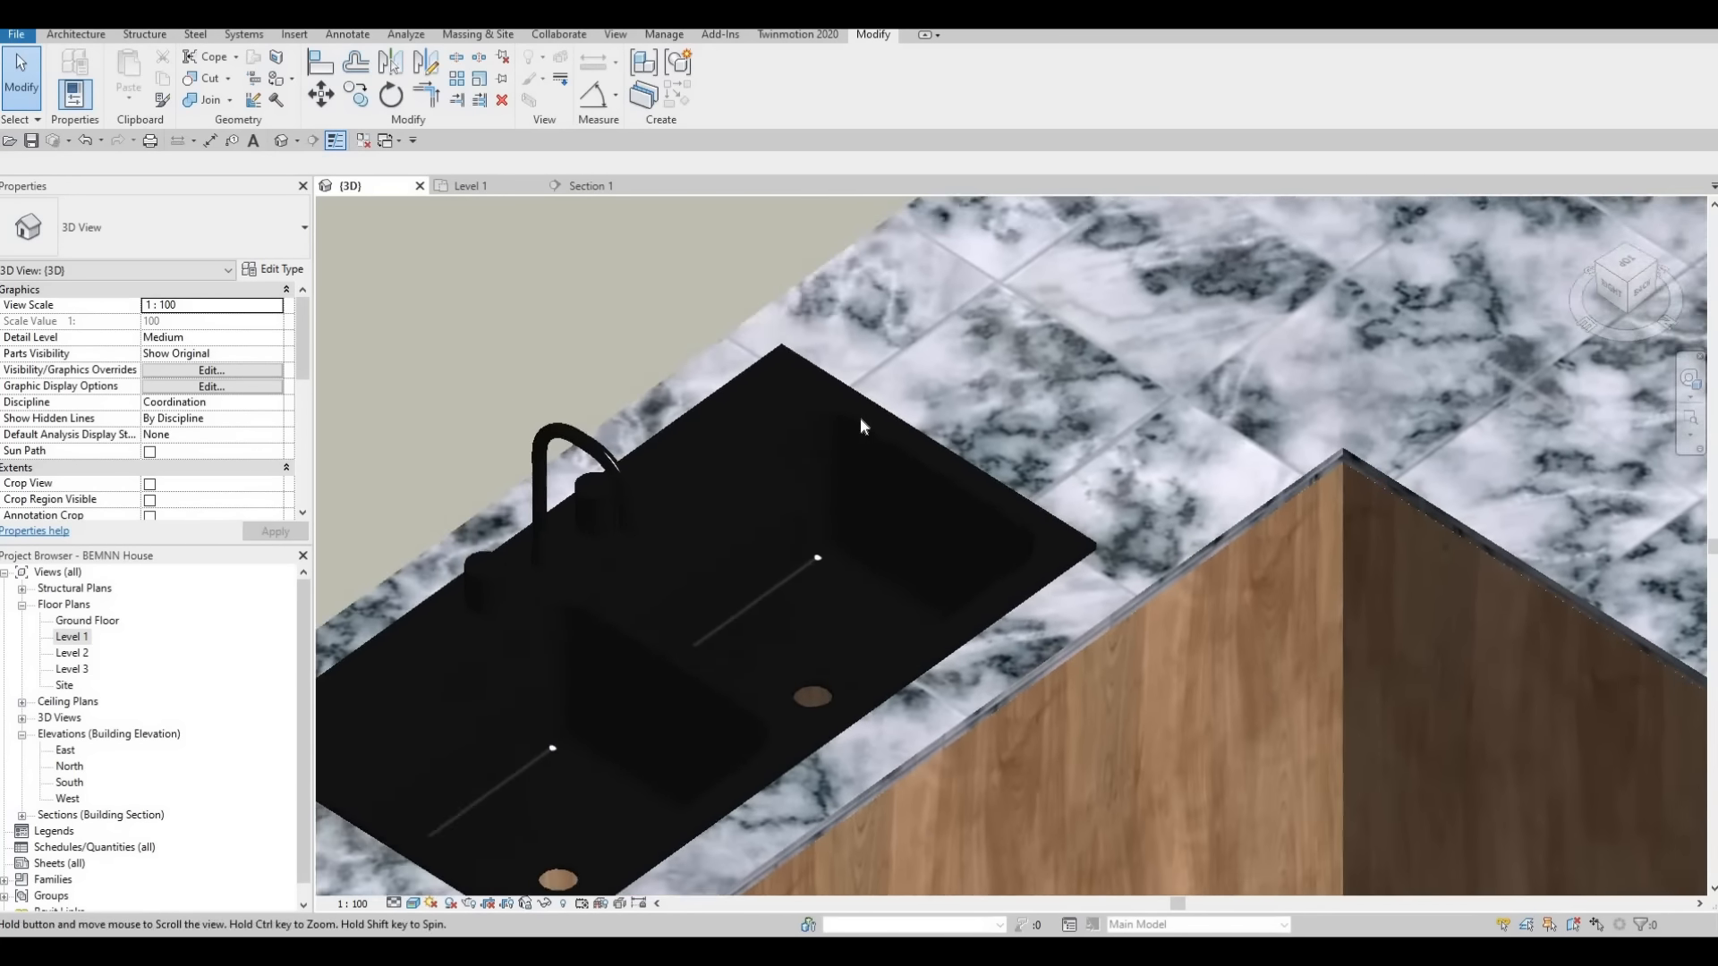
{"action": "scroll", "coordinate": [845, 417], "scroll_direction": "up", "scroll_amount": 5}
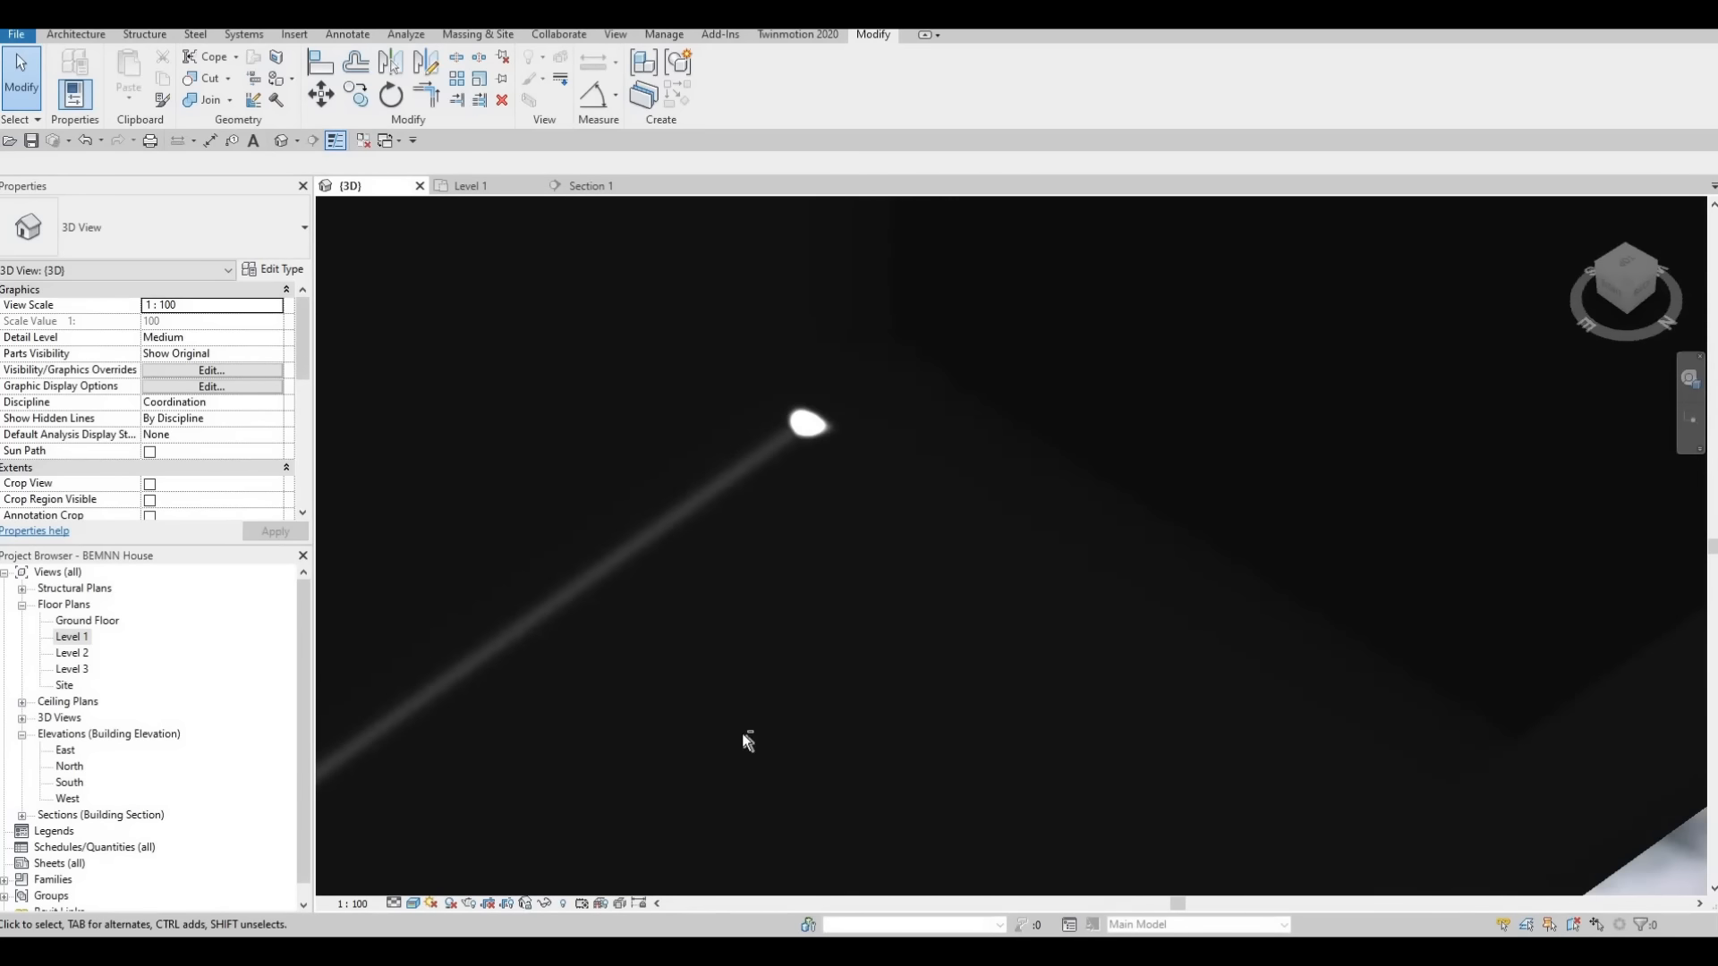
{"action": "scroll", "coordinate": [742, 733], "scroll_direction": "down", "scroll_amount": 4}
{"action": "middle_click_drag", "start_coordinate": [759, 766], "coordinate": [969, 388]}
{"action": "scroll", "coordinate": [959, 404], "scroll_direction": "down", "scroll_amount": 2}
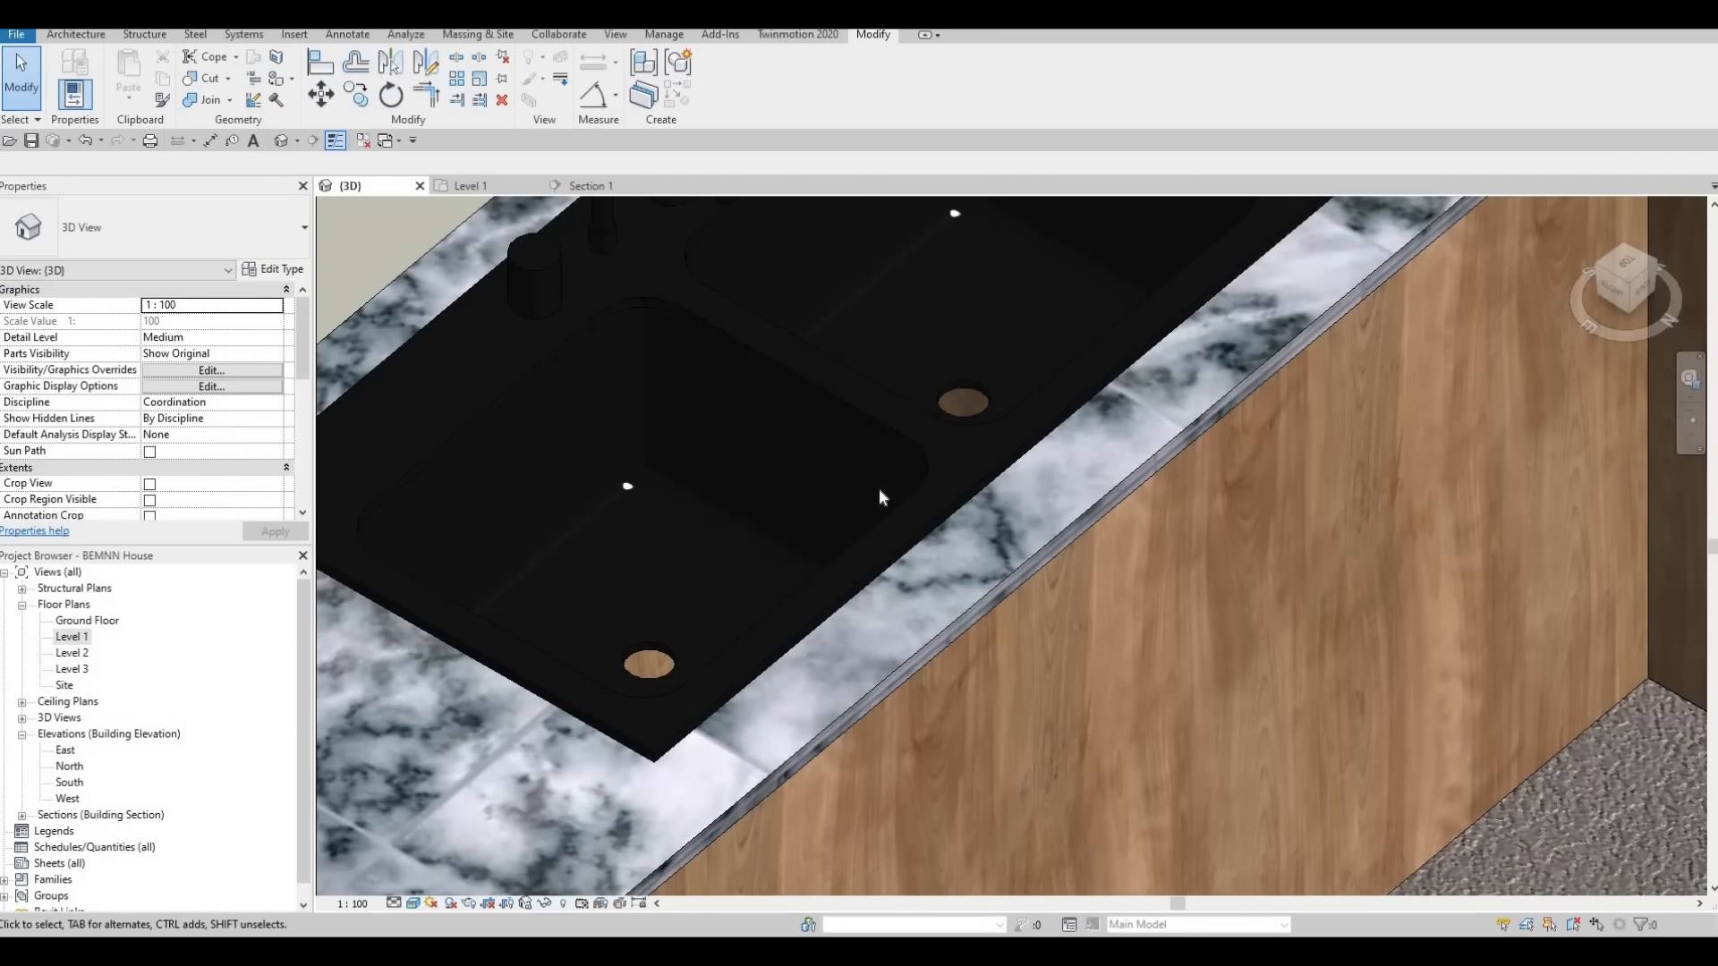
{"action": "mouse_move", "coordinate": [880, 488]}
{"action": "middle_mouse_down", "text": "shift"}
{"action": "mouse_move", "coordinate": [903, 553]}
{"action": "mouse_move", "coordinate": [911, 492]}
{"action": "middle_mouse_up", "text": "shift"}
{"action": "scroll", "coordinate": [610, 807], "scroll_direction": "up", "scroll_amount": 3}
{"action": "middle_click_drag", "start_coordinate": [736, 721], "coordinate": [747, 660], "text": "shift"}
{"action": "scroll", "coordinate": [672, 640], "scroll_direction": "down", "scroll_amount": 2}
{"action": "scroll", "coordinate": [682, 733], "scroll_direction": "down", "scroll_amount": 2}
{"action": "middle_click_drag", "start_coordinate": [785, 840], "coordinate": [723, 599]}
{"action": "scroll", "coordinate": [684, 682], "scroll_direction": "down", "scroll_amount": 2}
{"action": "scroll", "coordinate": [703, 591], "scroll_direction": "down", "scroll_amount": 2}
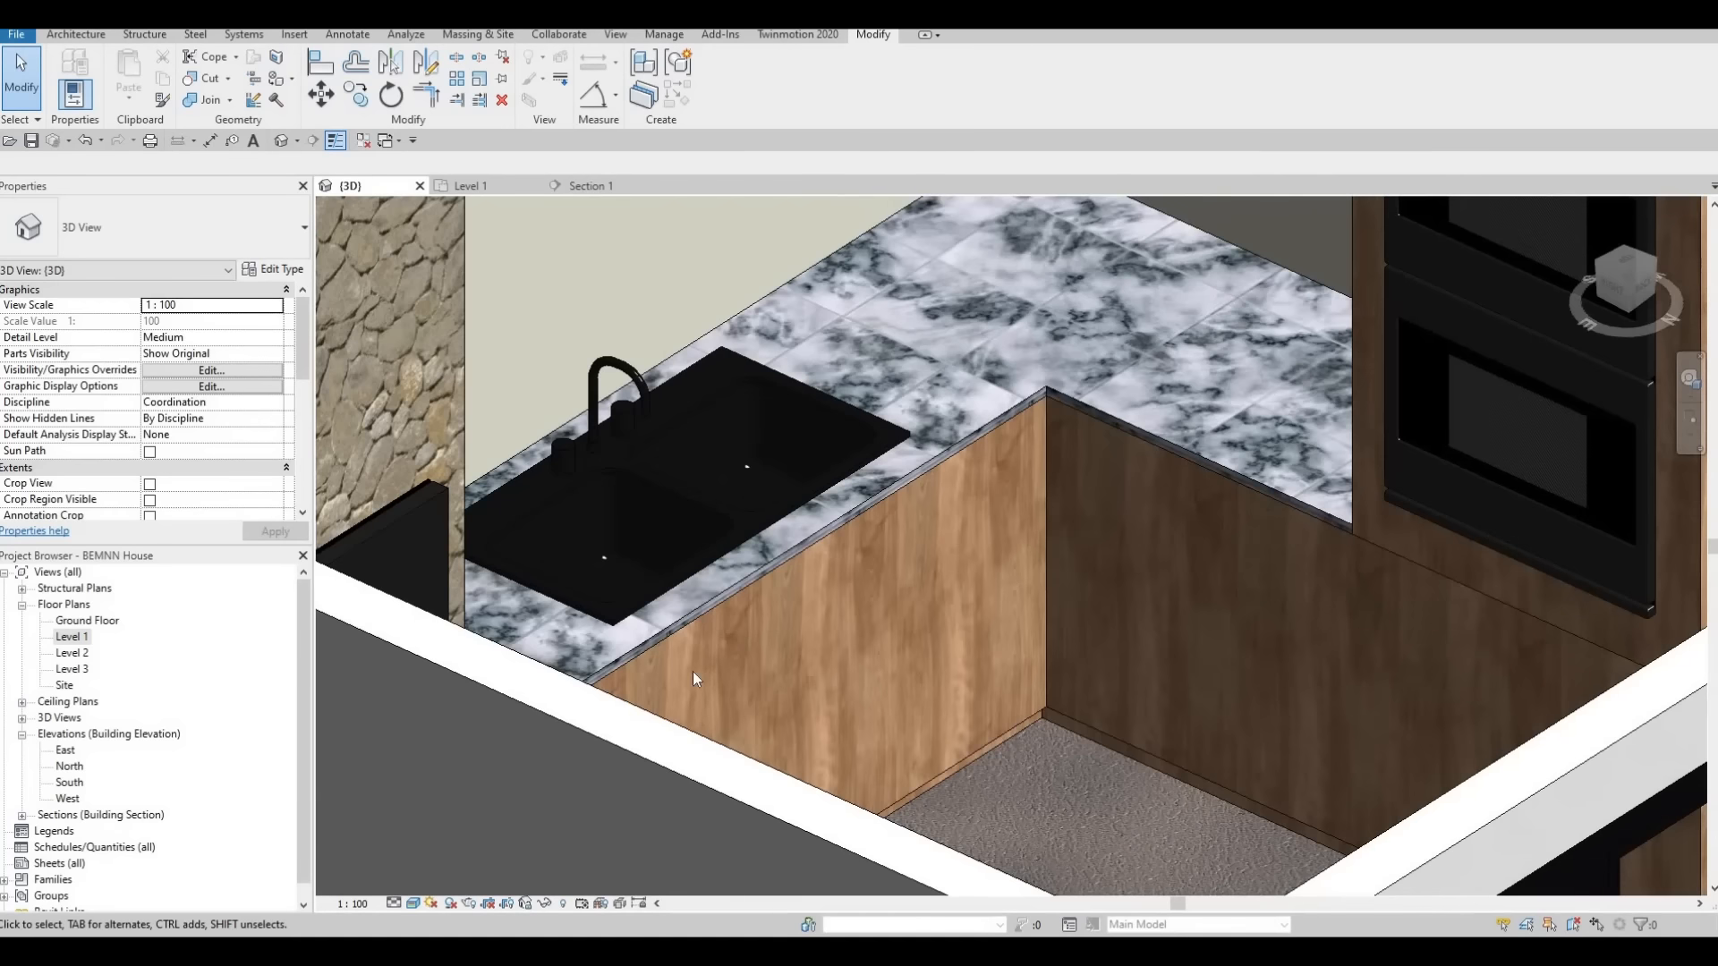
Examine the whole kitchen in the 3D view, including the walls above the counter and beside the oven cabinet
{"action": "middle_click_drag", "start_coordinate": [692, 671], "coordinate": [664, 828], "text": "shift"}
{"action": "mouse_move", "coordinate": [663, 827]}
{"action": "middle_mouse_down"}
{"action": "mouse_move", "coordinate": [673, 707]}
{"action": "mouse_move", "coordinate": [632, 819]}
{"action": "middle_mouse_up"}
{"action": "scroll", "coordinate": [506, 676], "scroll_direction": "down", "scroll_amount": 1}
{"action": "middle_click_drag", "start_coordinate": [895, 523], "coordinate": [667, 505]}
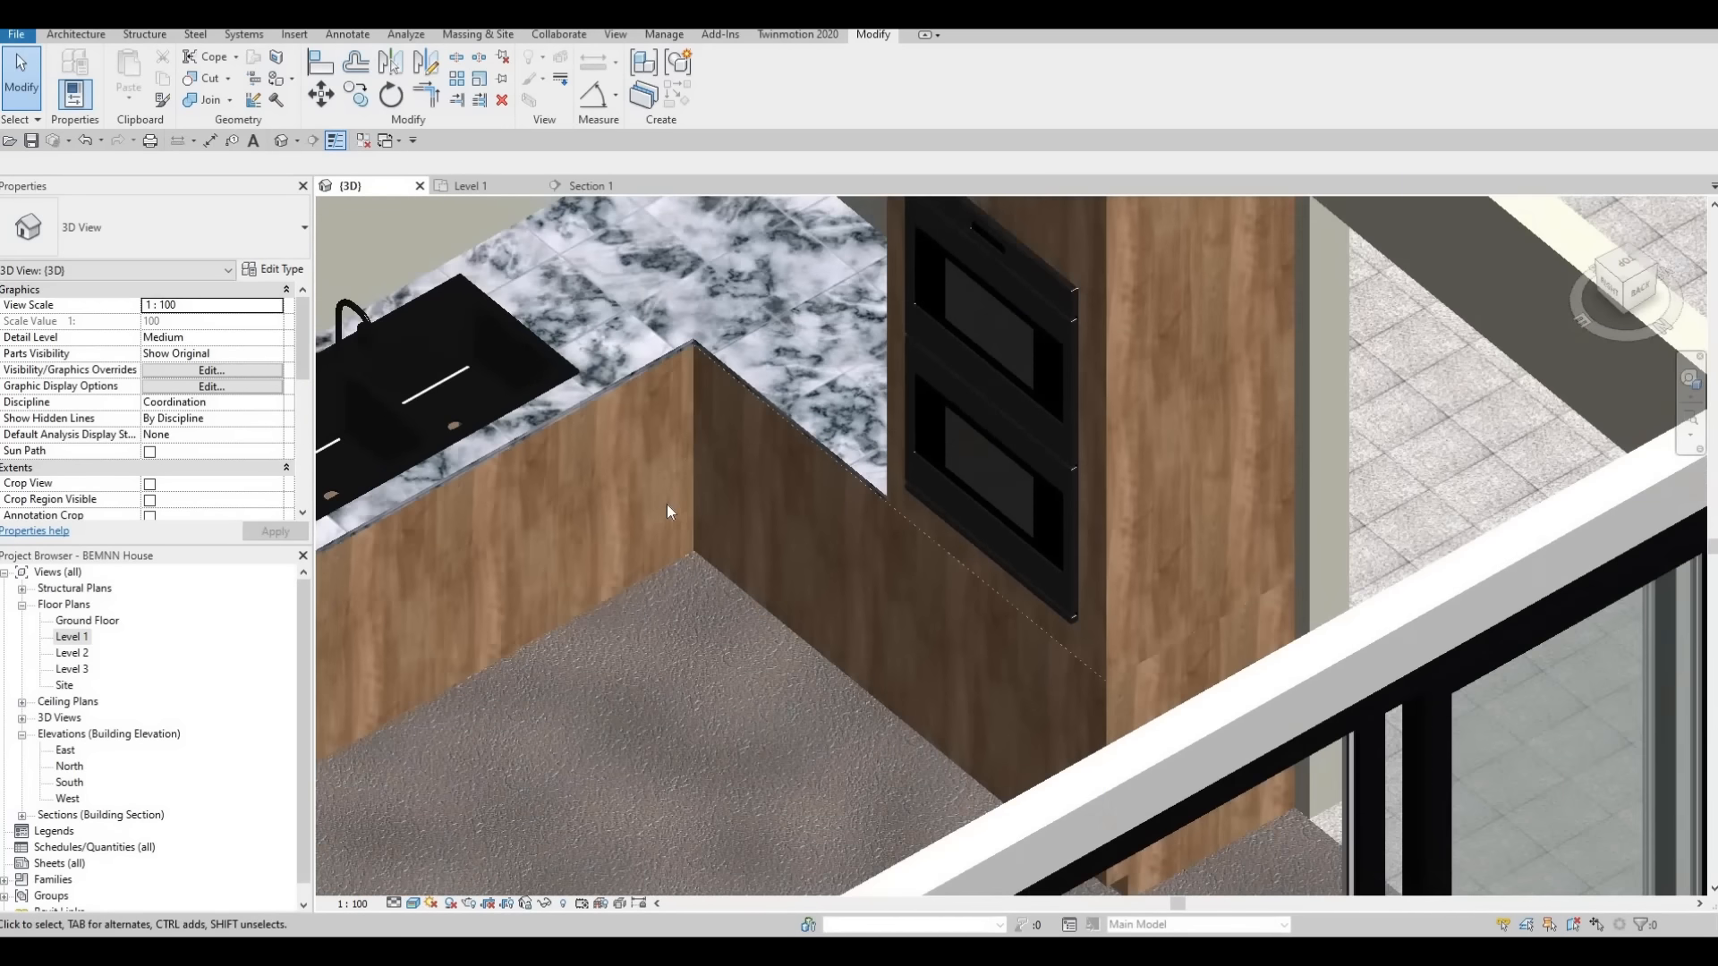
{"action": "middle_click_drag", "start_coordinate": [545, 433], "coordinate": [760, 449]}
{"action": "scroll", "coordinate": [776, 581], "scroll_direction": "down", "scroll_amount": 3}
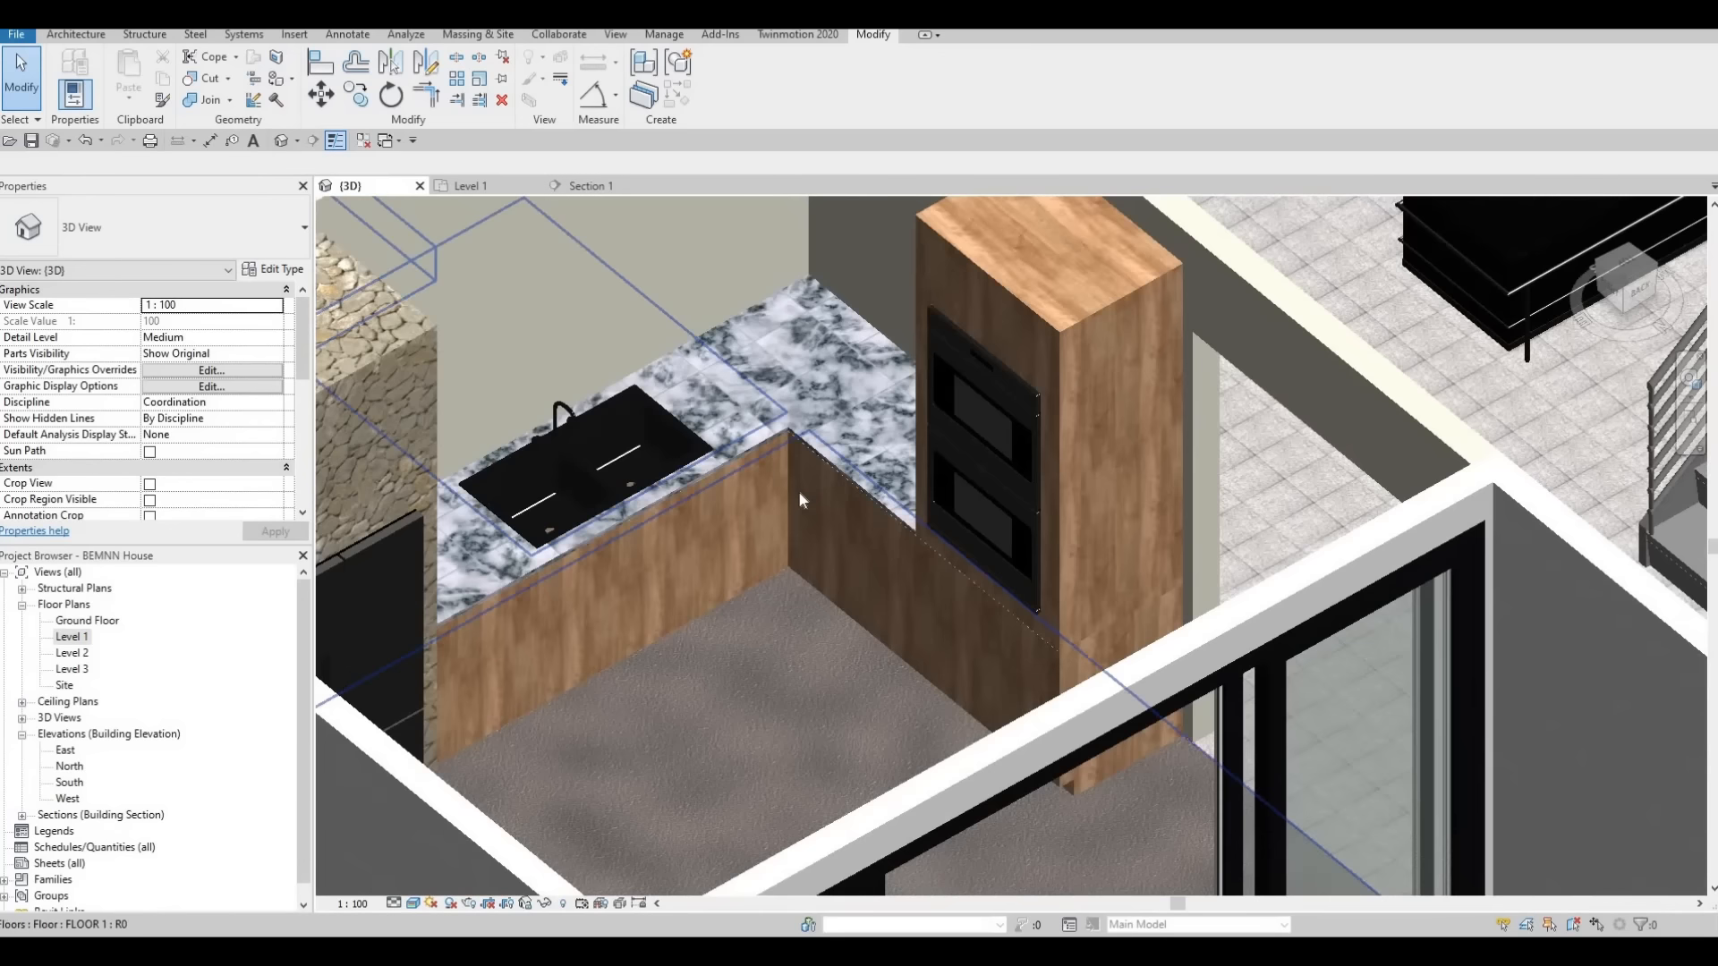
{"action": "middle_click_drag", "start_coordinate": [729, 574], "coordinate": [798, 492]}
{"action": "key", "text": "Escape"}
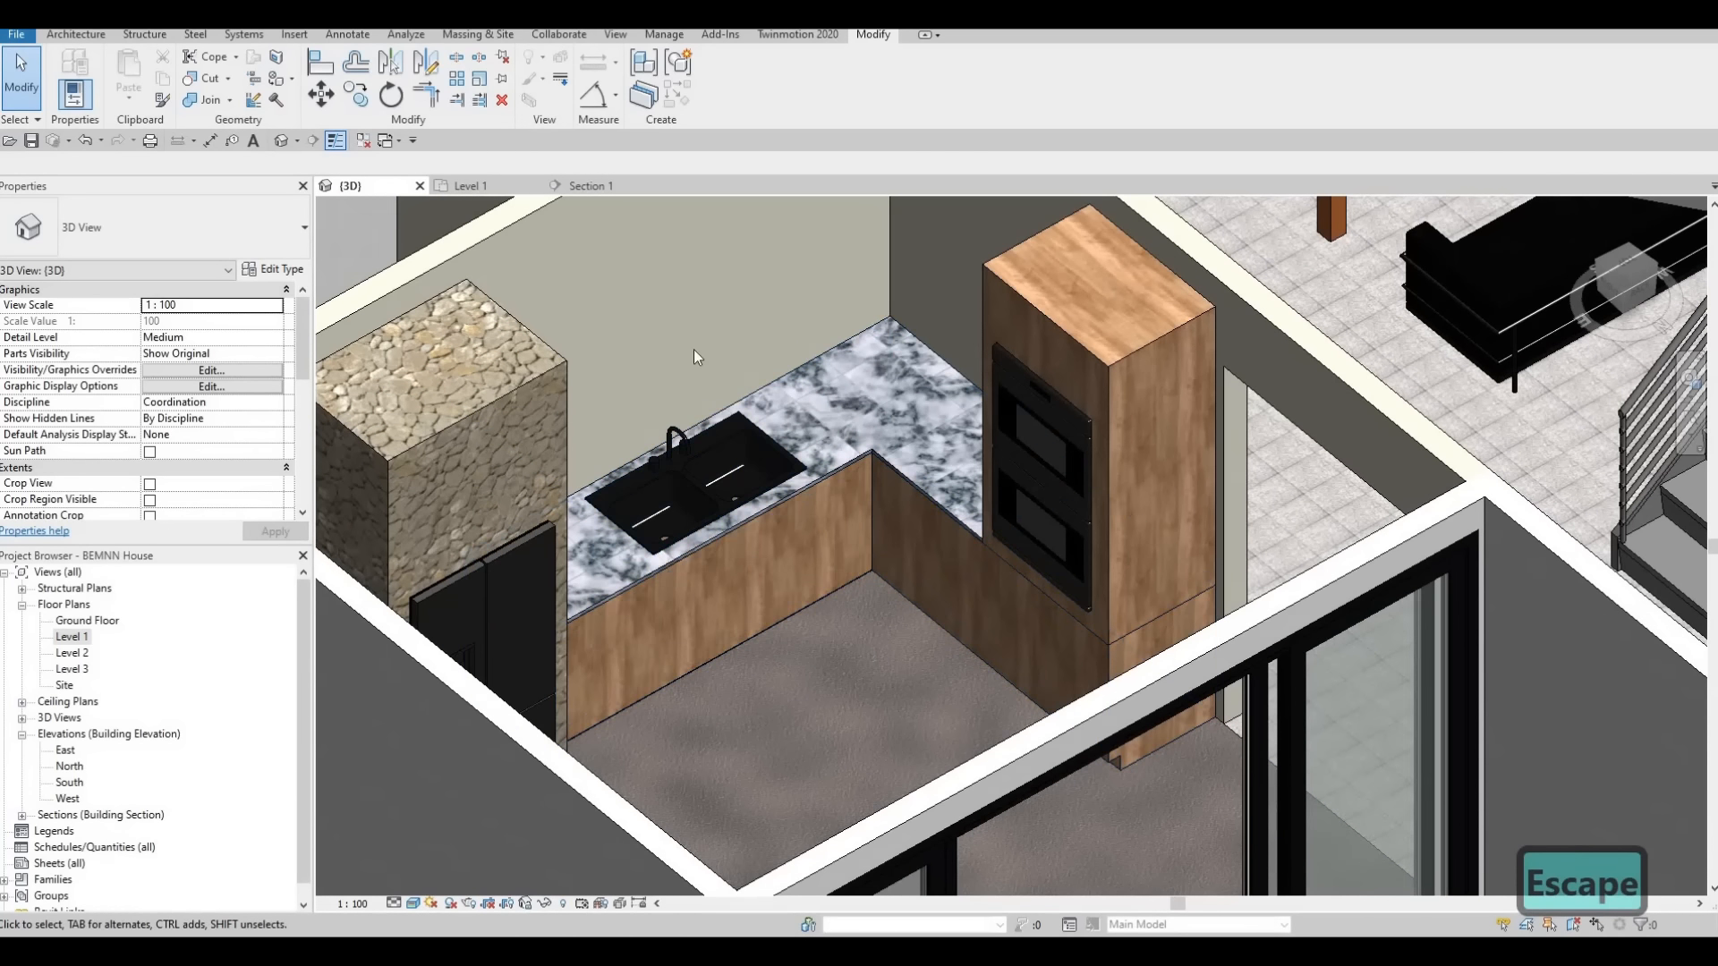
{"action": "middle_click_drag", "start_coordinate": [697, 357], "coordinate": [964, 300], "text": "shift"}
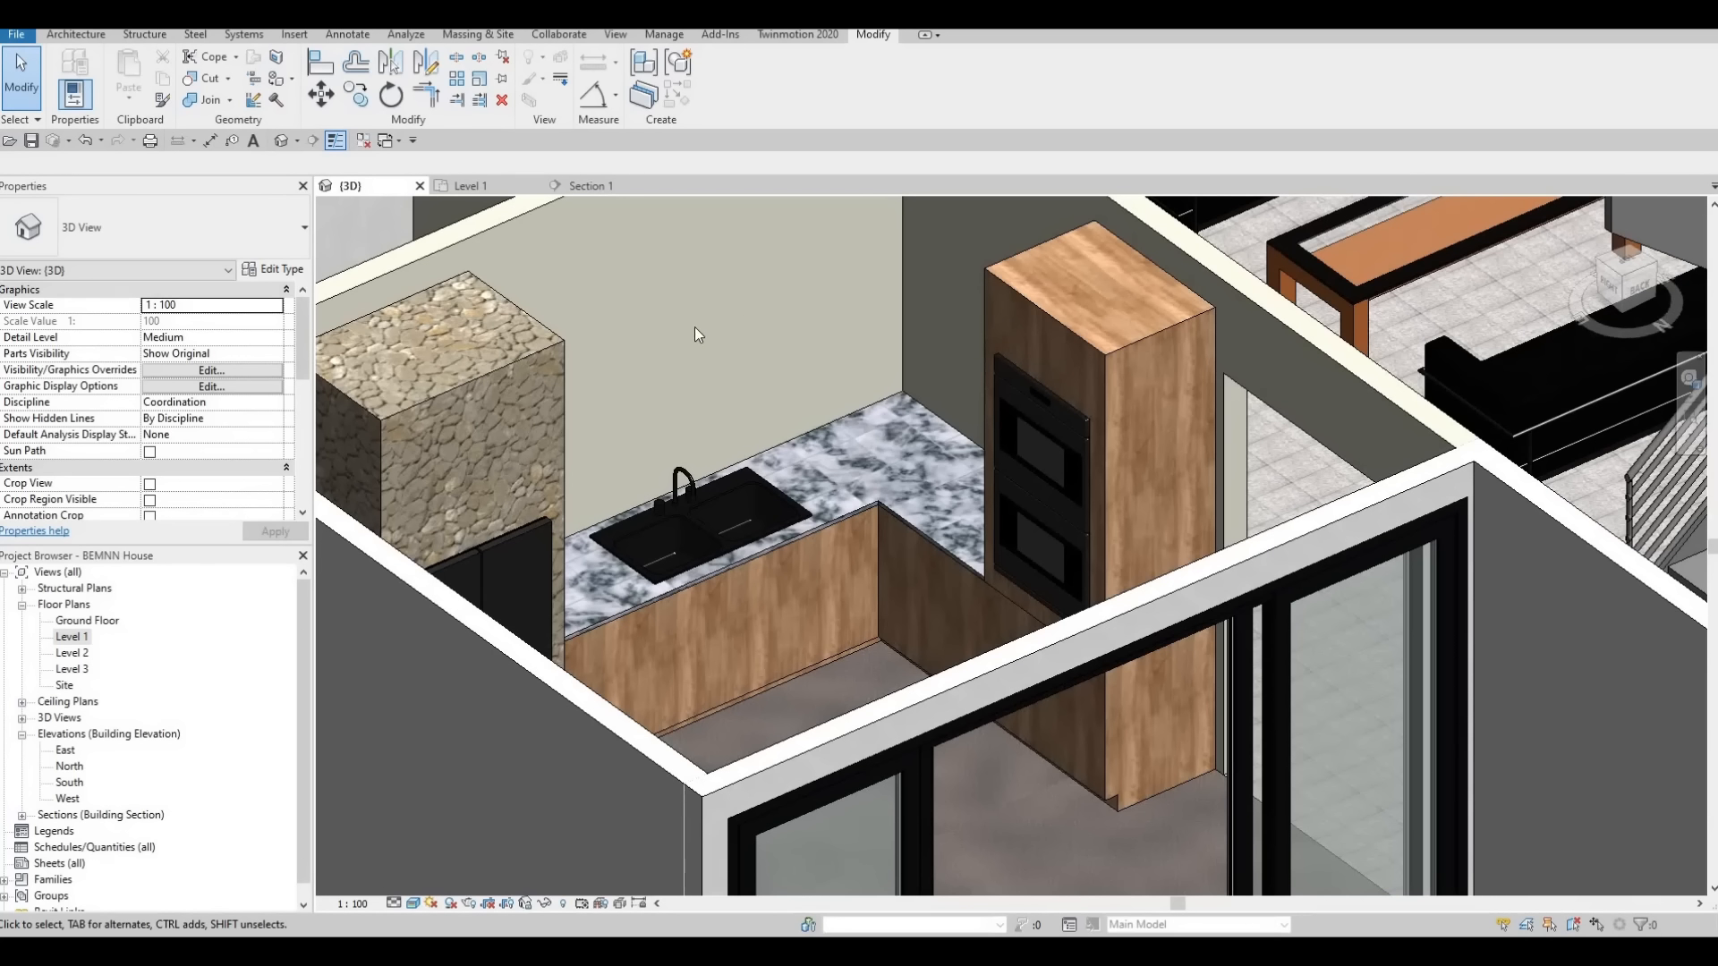
{"action": "middle_click_drag", "start_coordinate": [798, 442], "coordinate": [856, 358], "text": "shift"}
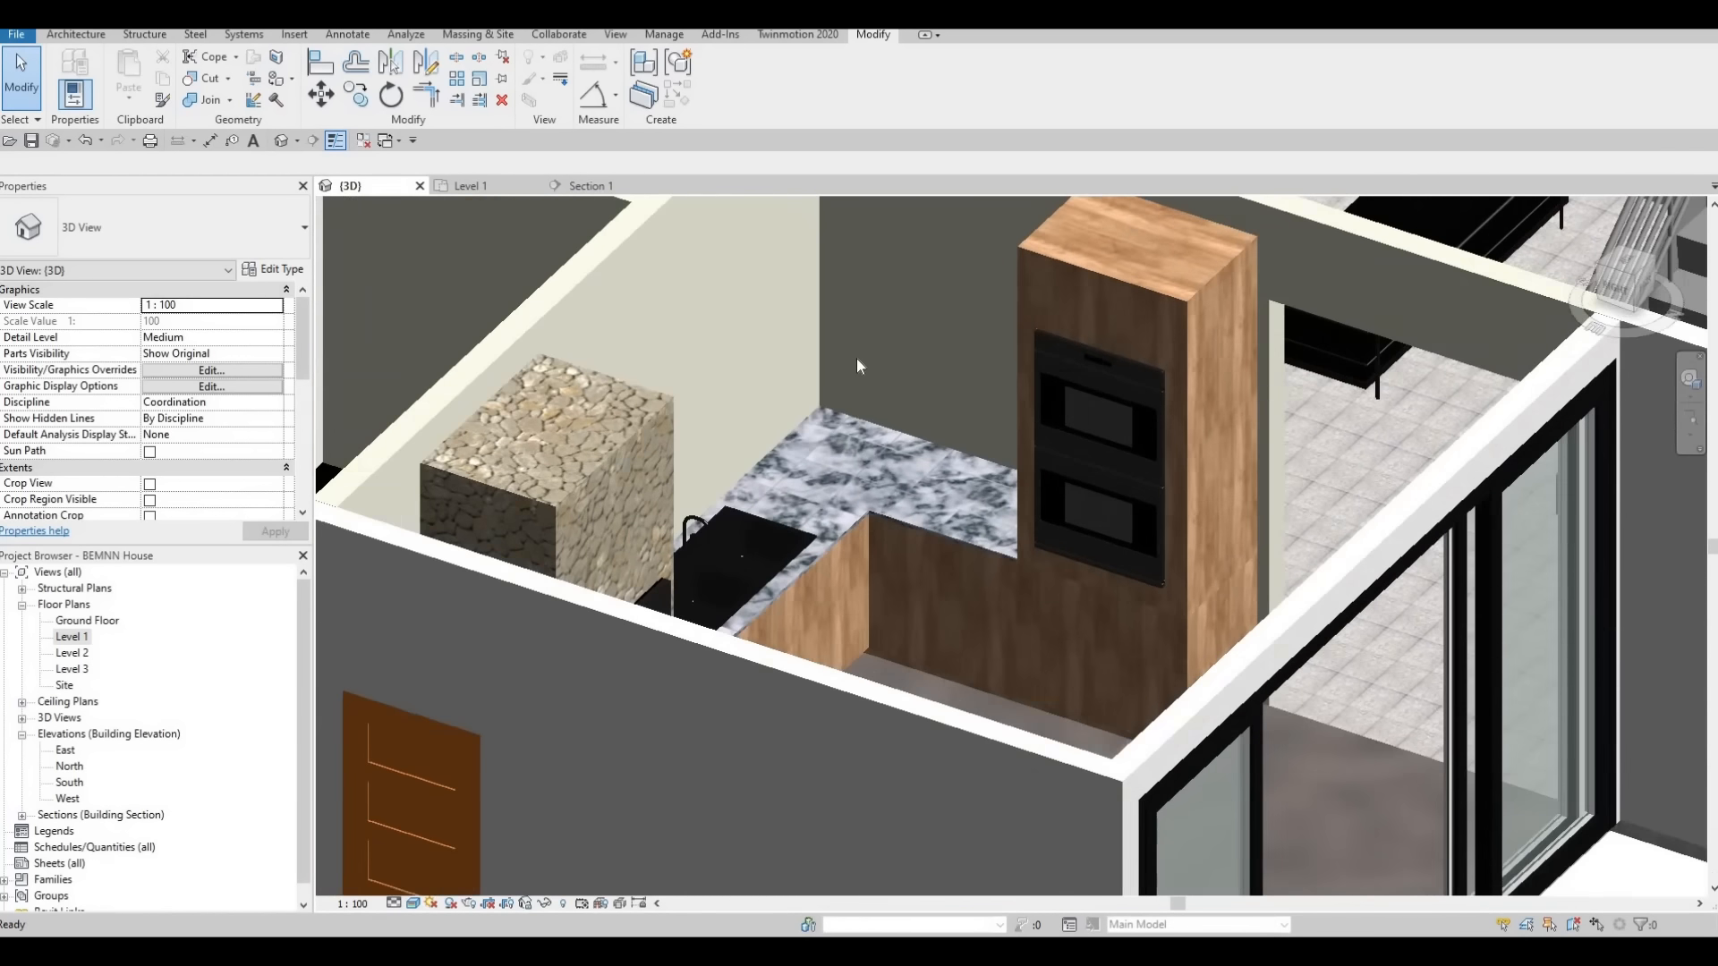
{"action": "scroll", "coordinate": [856, 358], "scroll_direction": "down", "scroll_amount": 2}
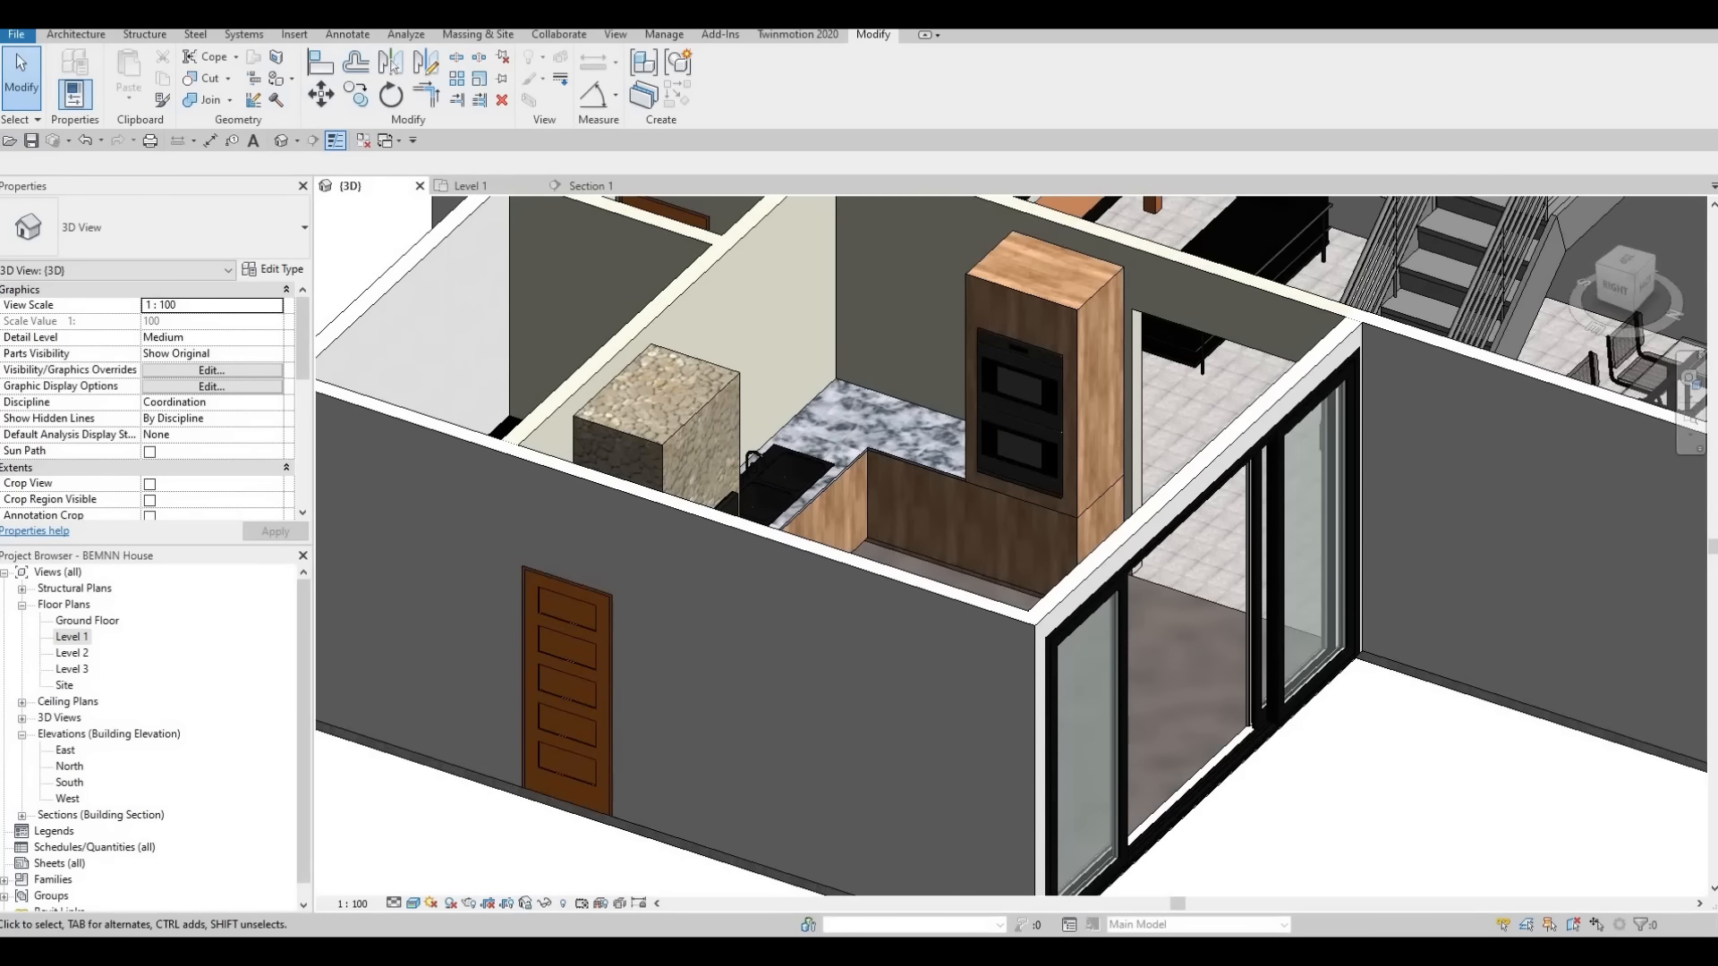
Open the Level 1 floor plan and show the kitchen area around the counter
{"action": "left_click", "coordinate": [57, 35]}
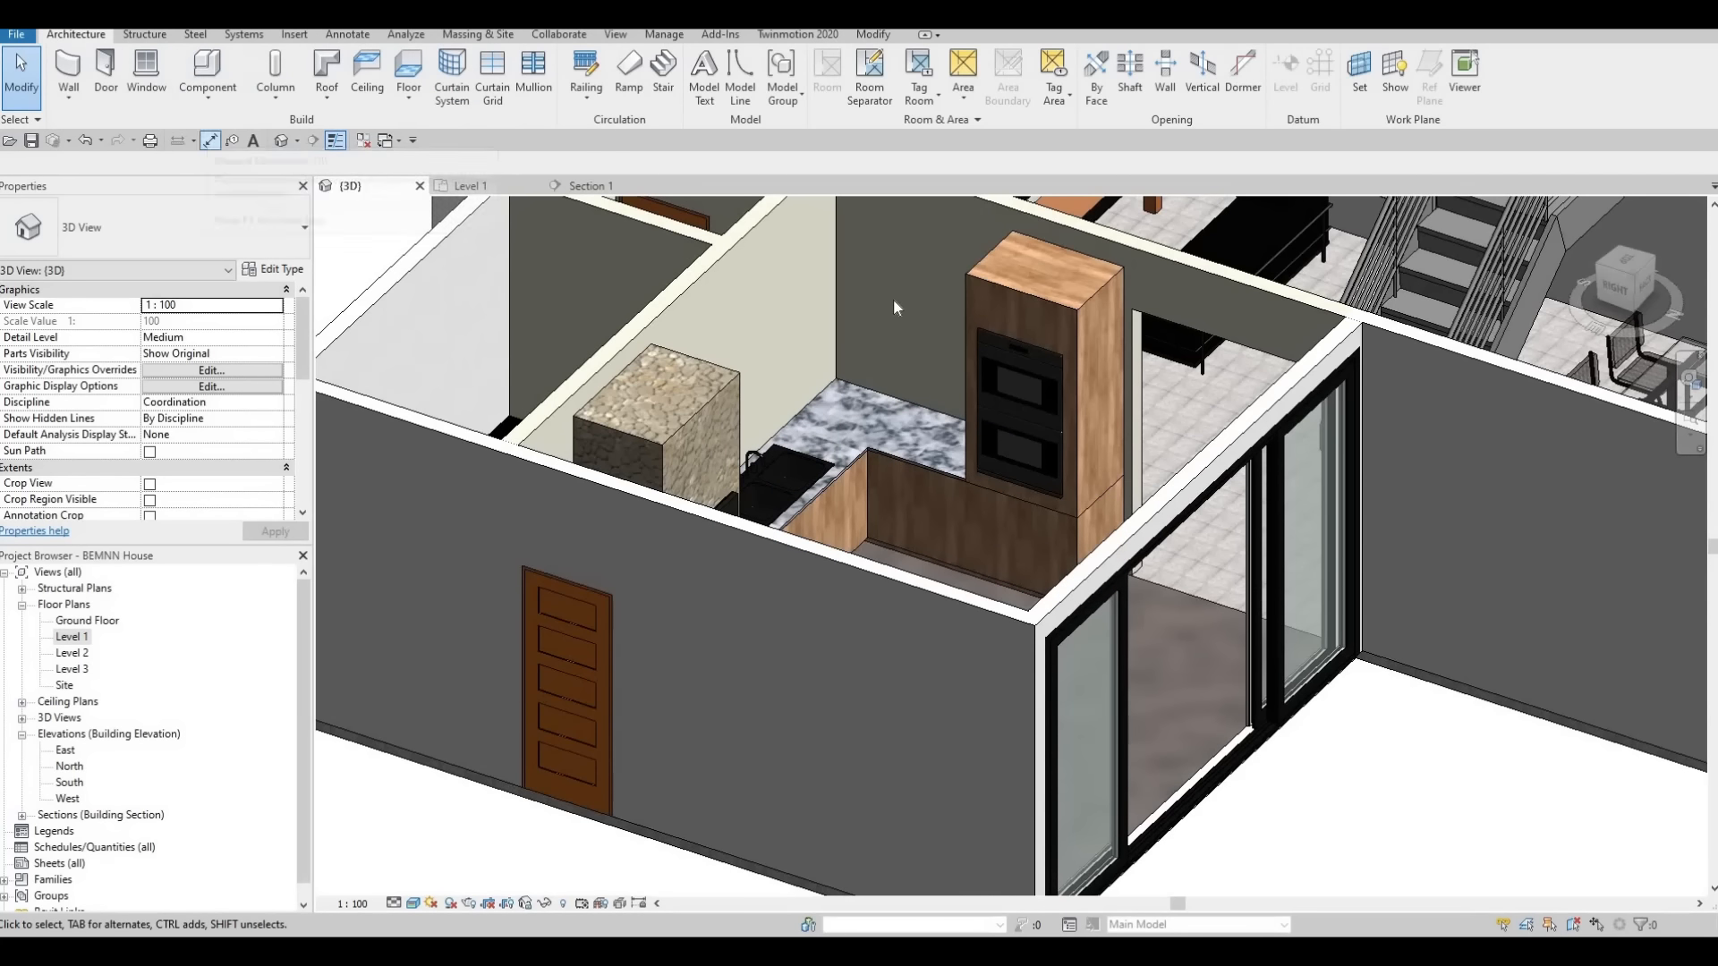
{"action": "key", "text": "F1"}
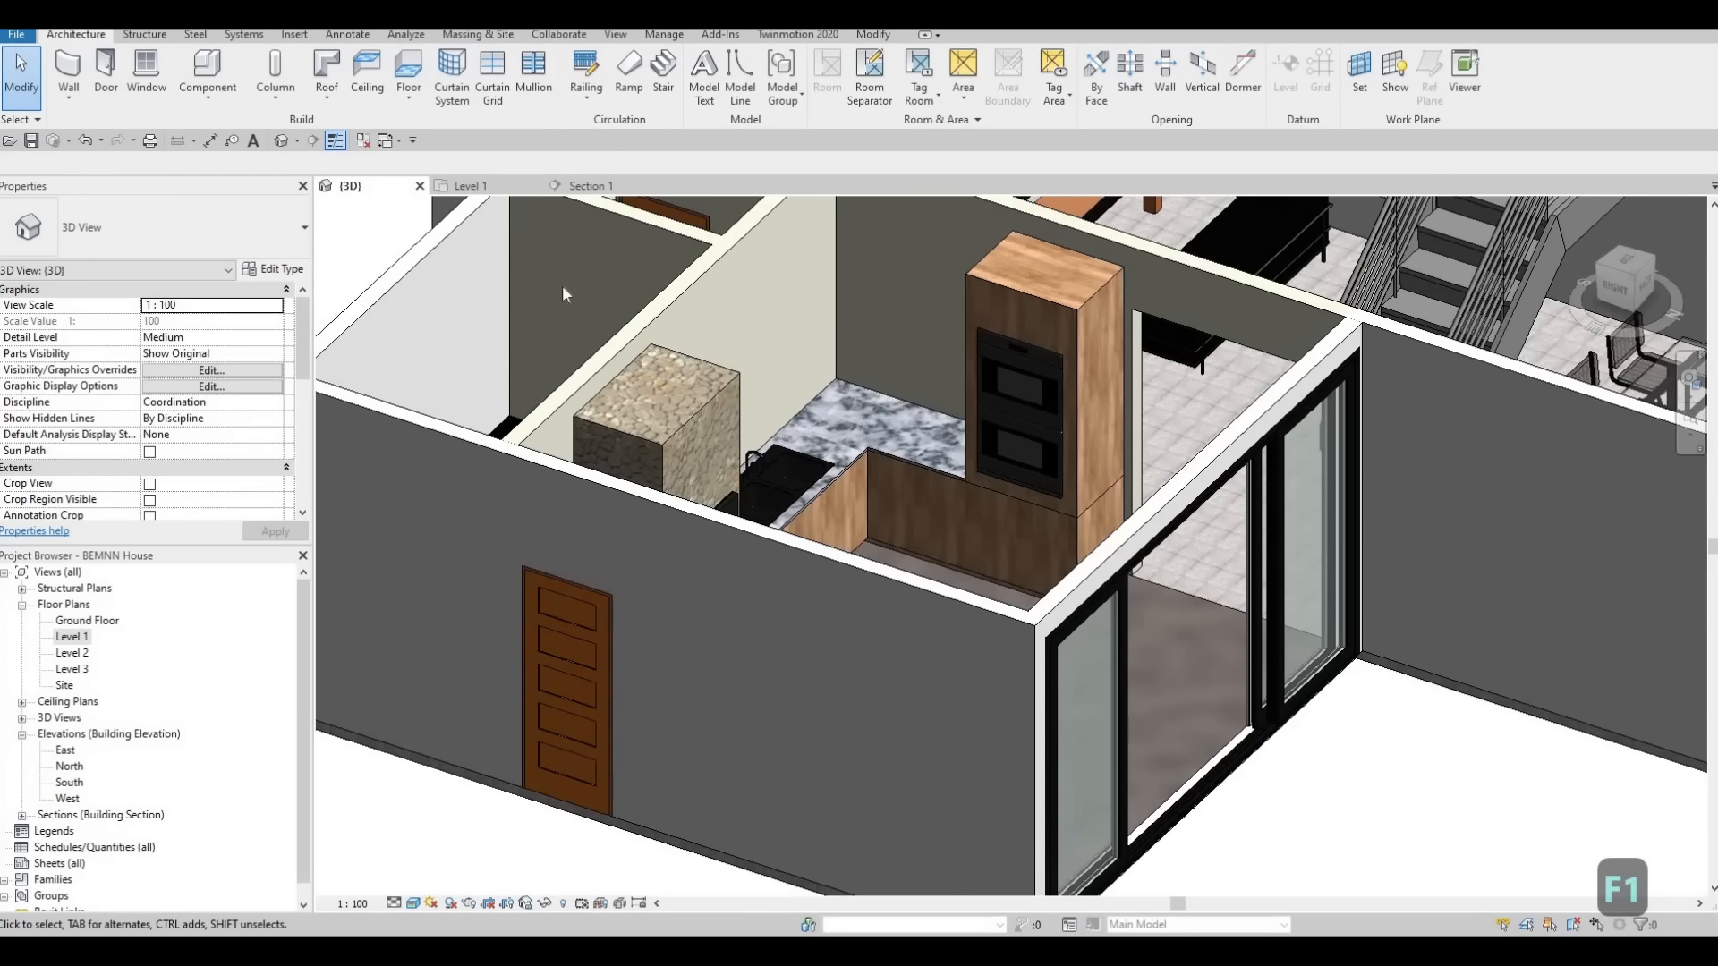
{"action": "left_click", "coordinate": [464, 186]}
{"action": "scroll", "coordinate": [888, 465], "scroll_direction": "down", "scroll_amount": 2}
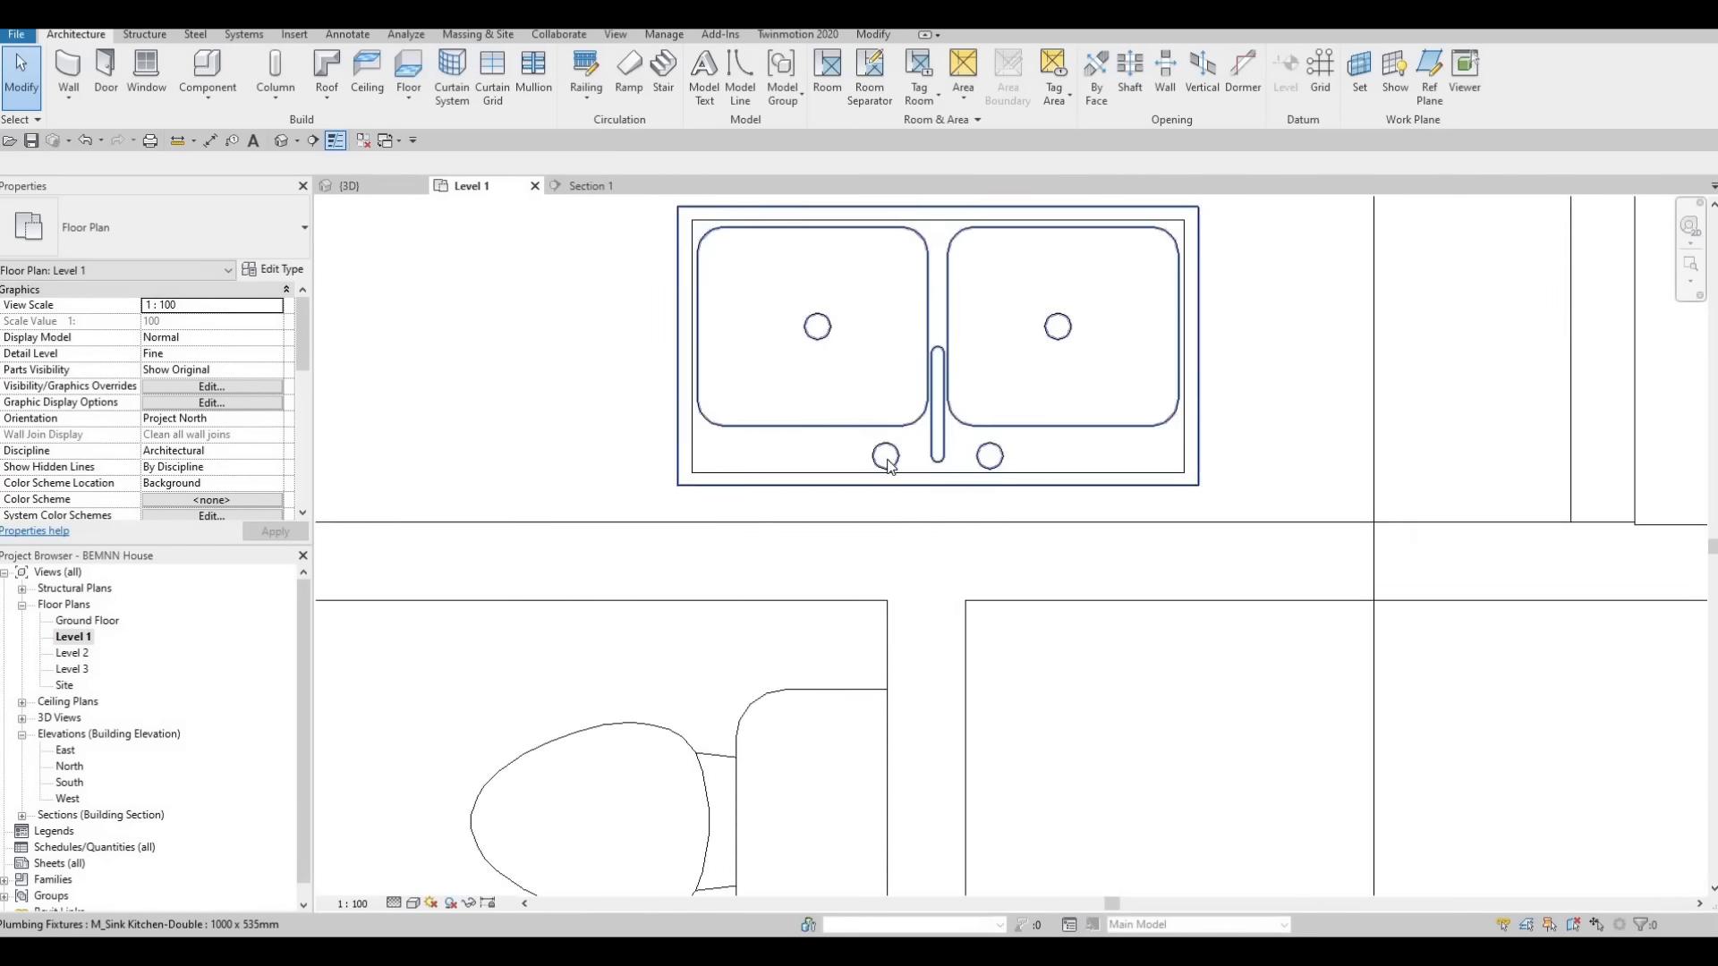
{"action": "scroll", "coordinate": [888, 465], "scroll_direction": "down", "scroll_amount": 5}
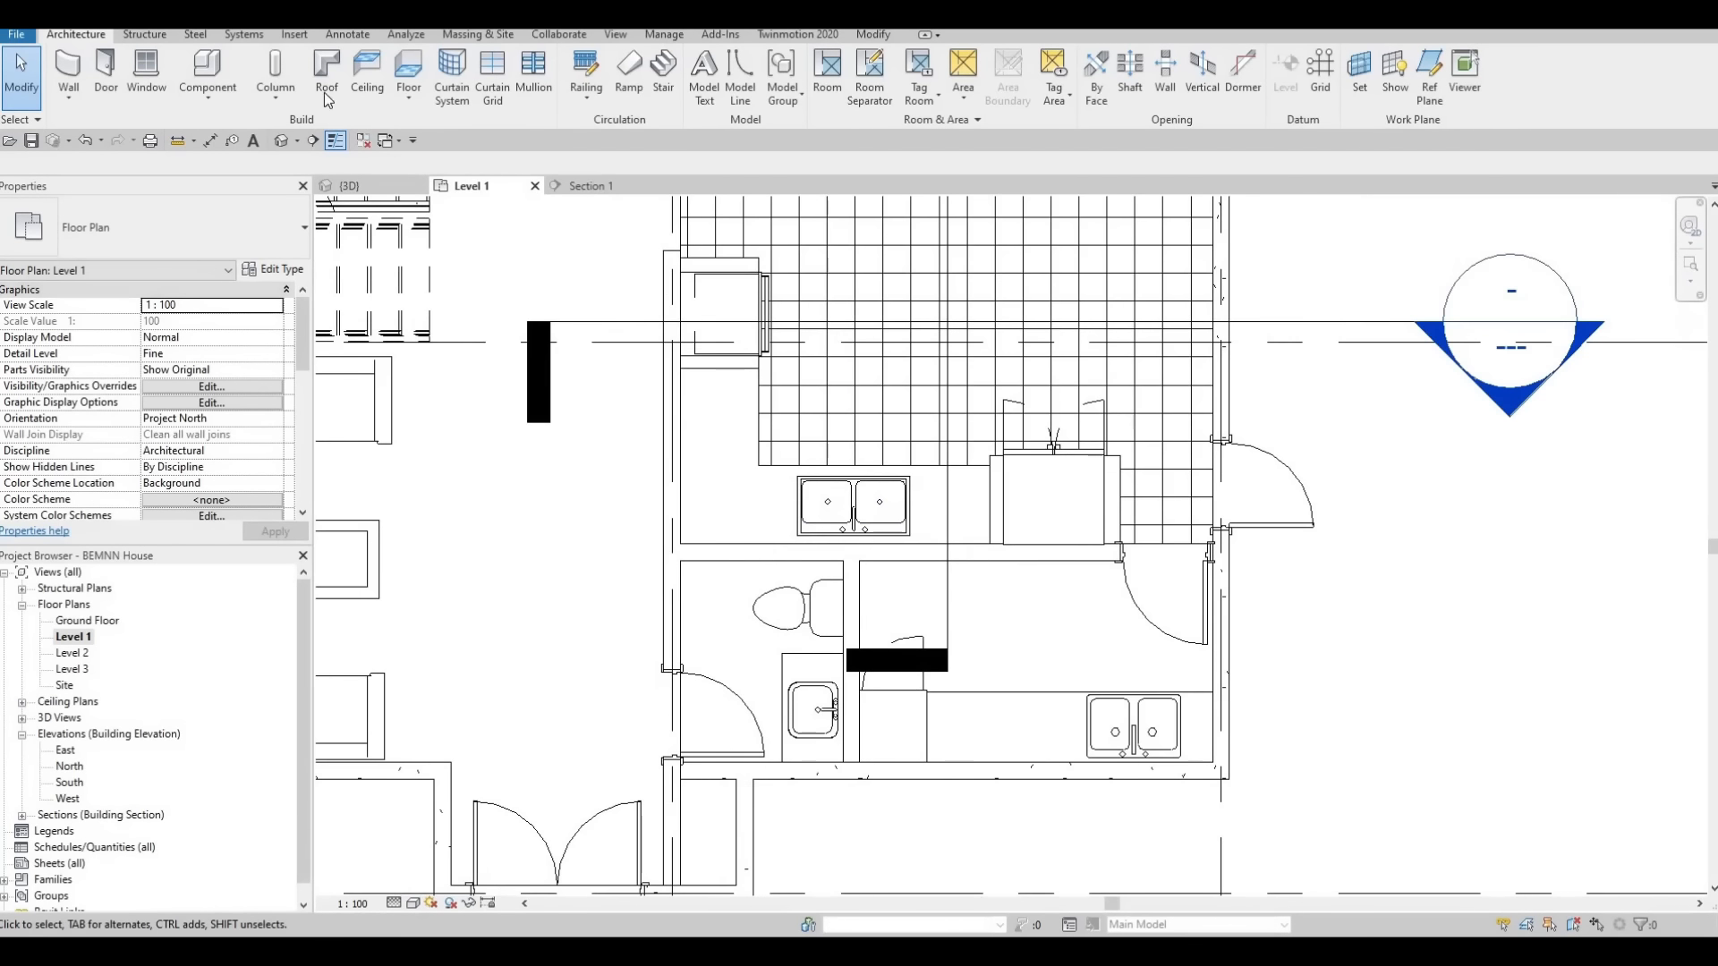
Start a new in-place model in the Generic Models category, keeping the default name
{"action": "left_click", "coordinate": [207, 89]}
{"action": "left_click", "coordinate": [241, 170]}
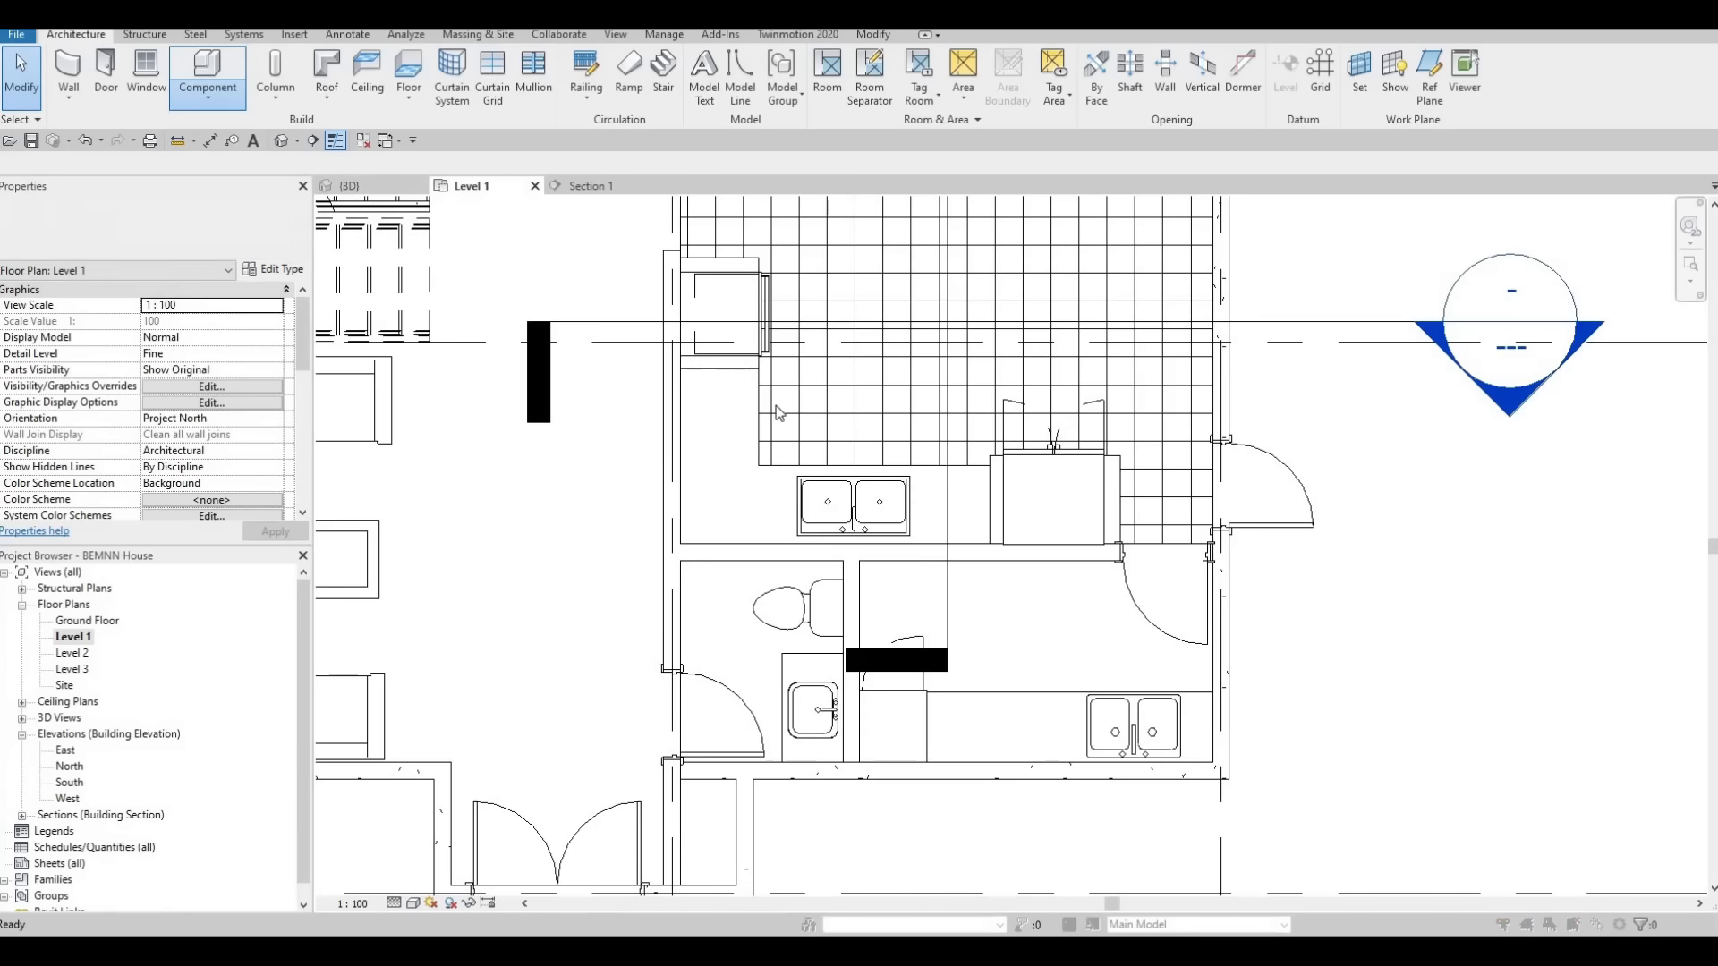
{"action": "scroll", "coordinate": [789, 470], "scroll_direction": "down", "scroll_amount": 3}
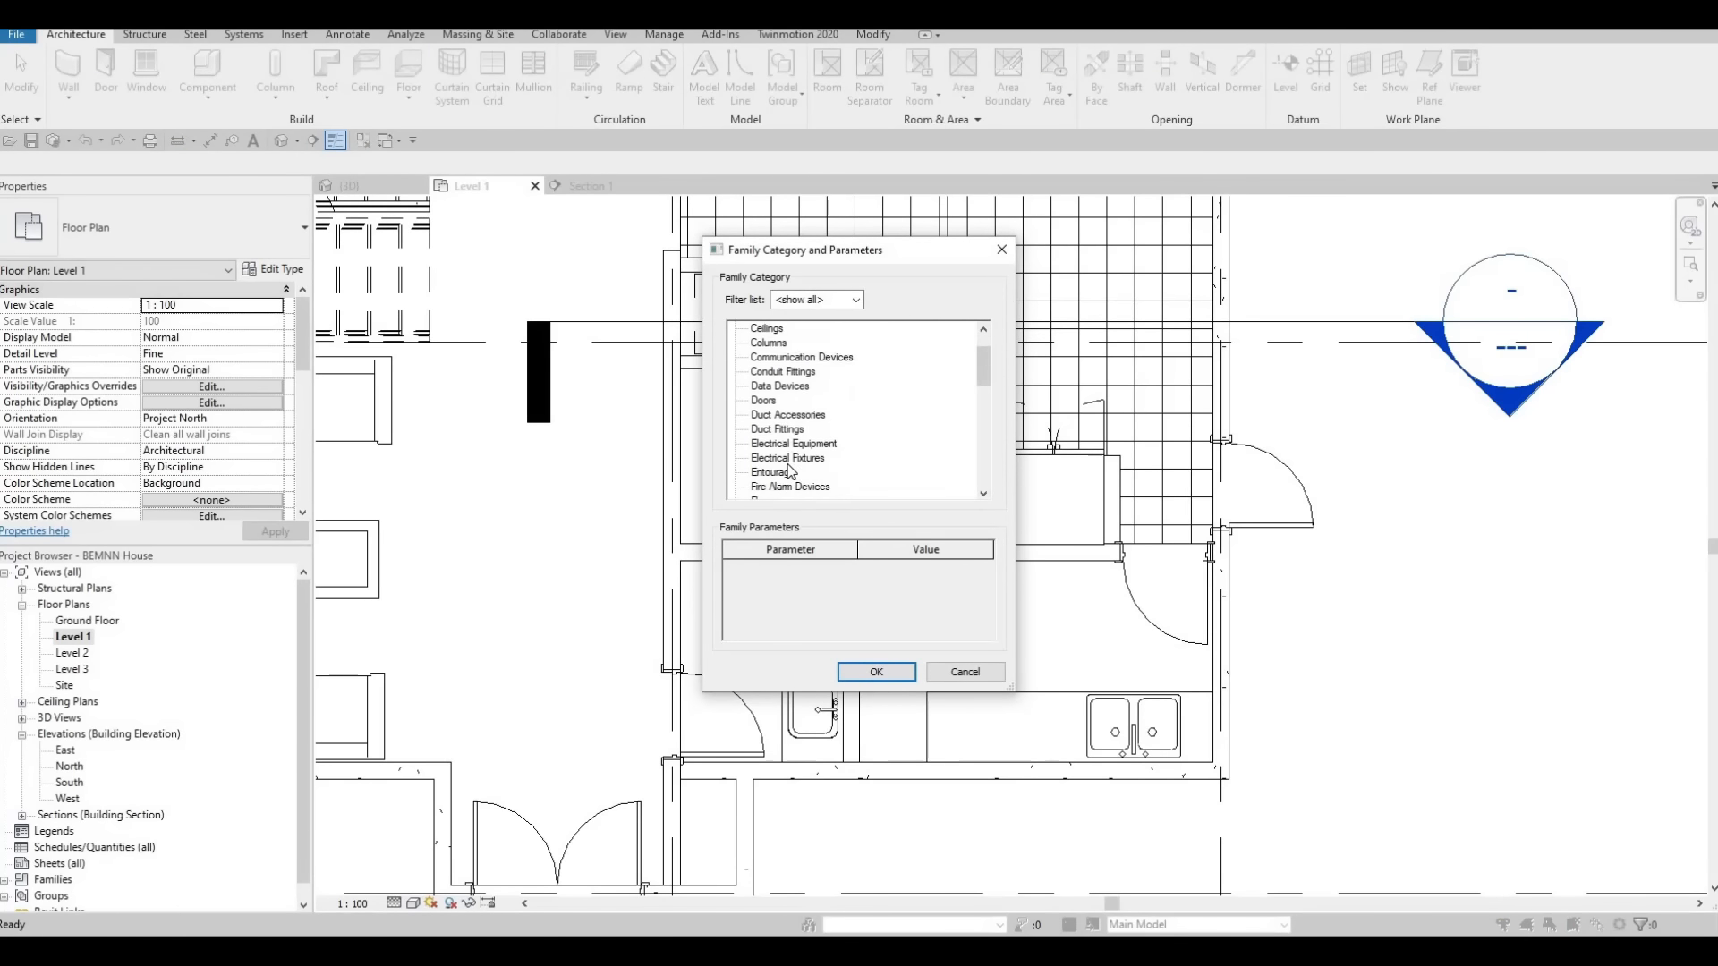
{"action": "left_click", "coordinate": [870, 669]}
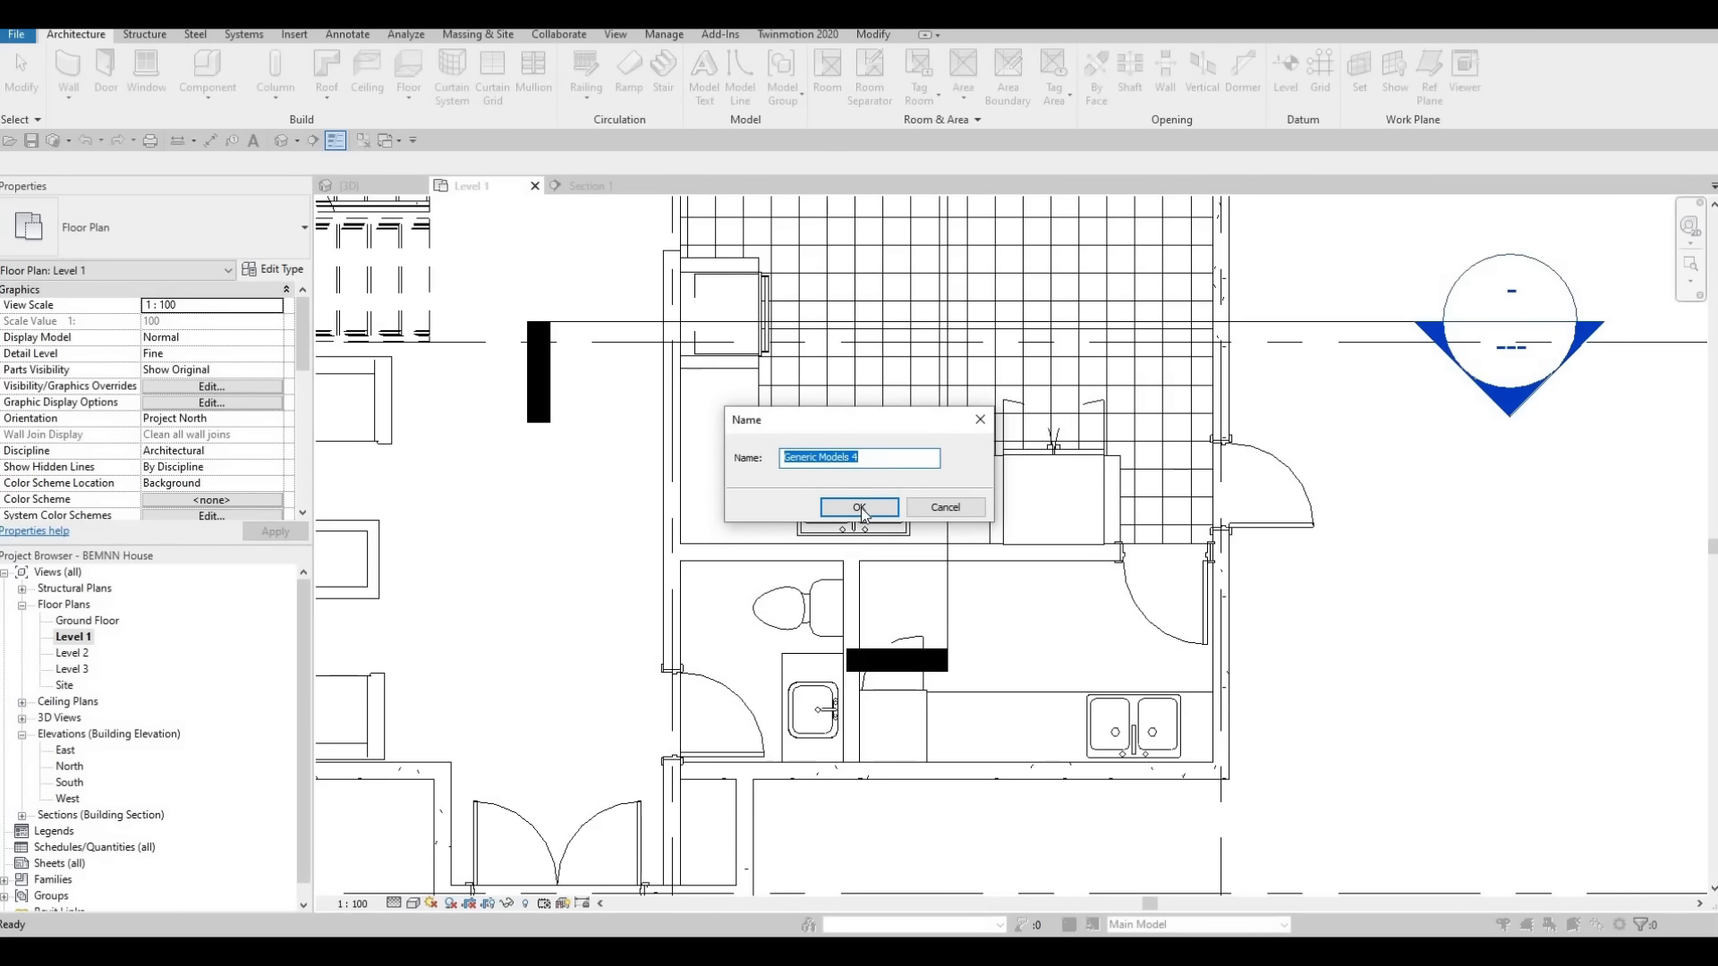
{"action": "left_click", "coordinate": [861, 508]}
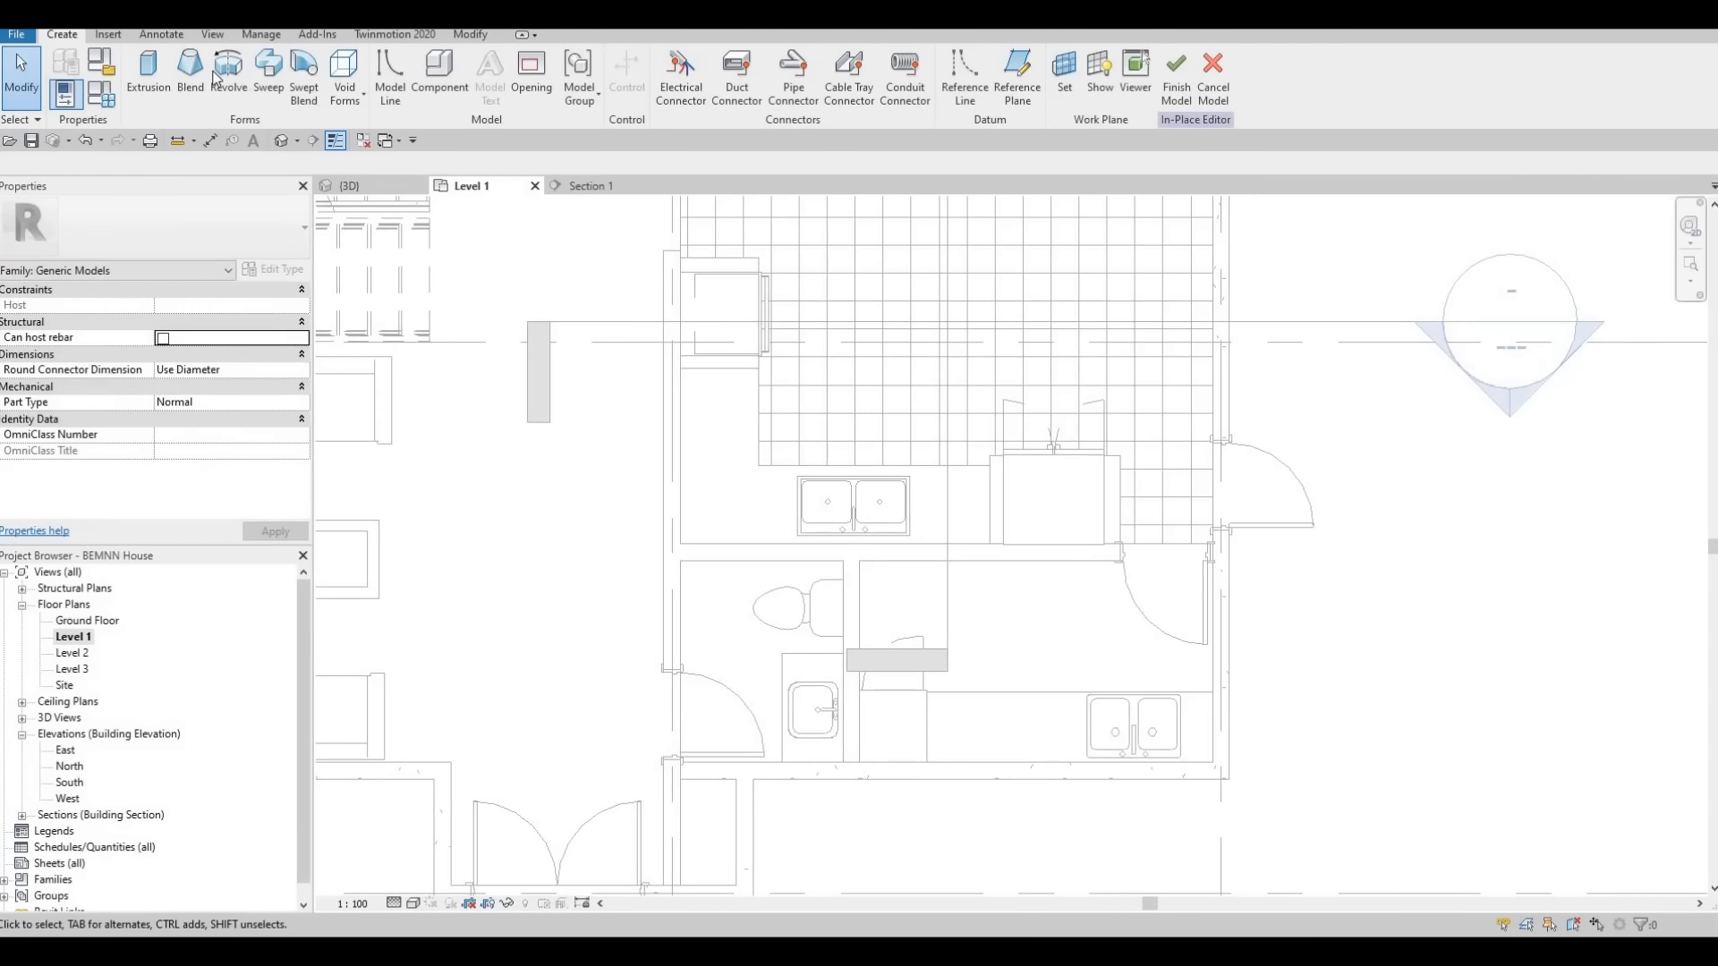
Start a solid extrusion and sketch a rectangle about 440 mm wide along the wall, beginning at the oven cabinet's end
{"action": "left_click", "coordinate": [147, 80]}
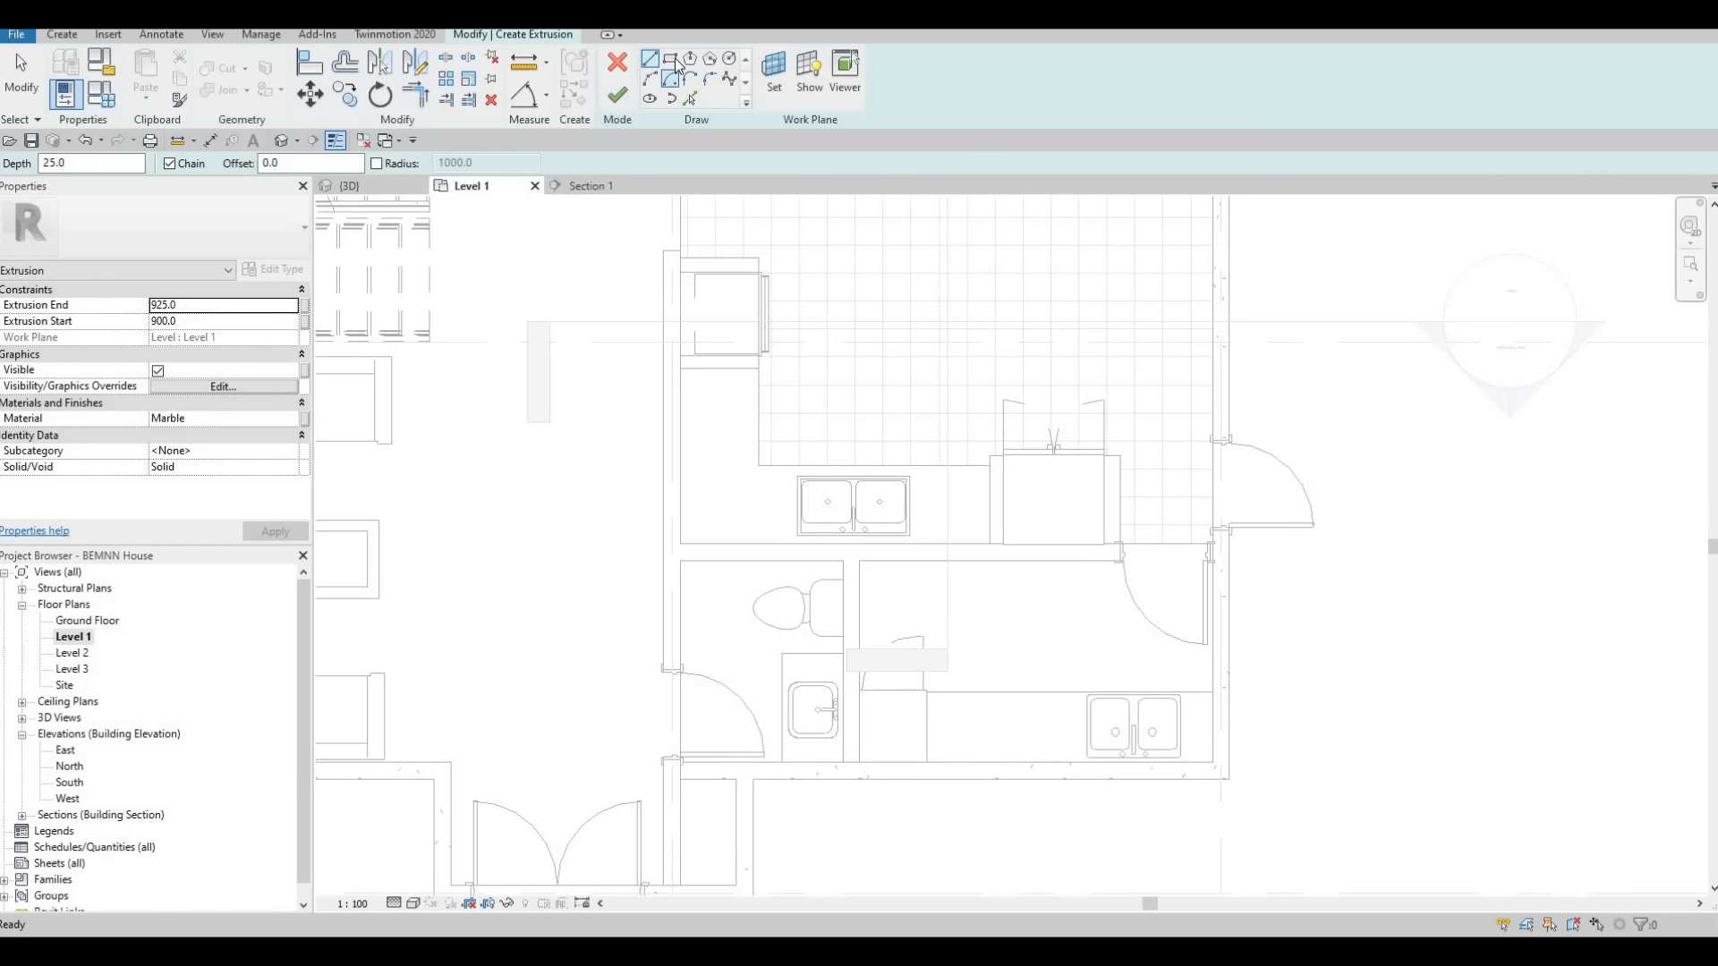
{"action": "scroll", "coordinate": [680, 372], "scroll_direction": "up", "scroll_amount": 2}
{"action": "scroll", "coordinate": [680, 373], "scroll_direction": "up", "scroll_amount": 1}
{"action": "left_click", "coordinate": [680, 370]}
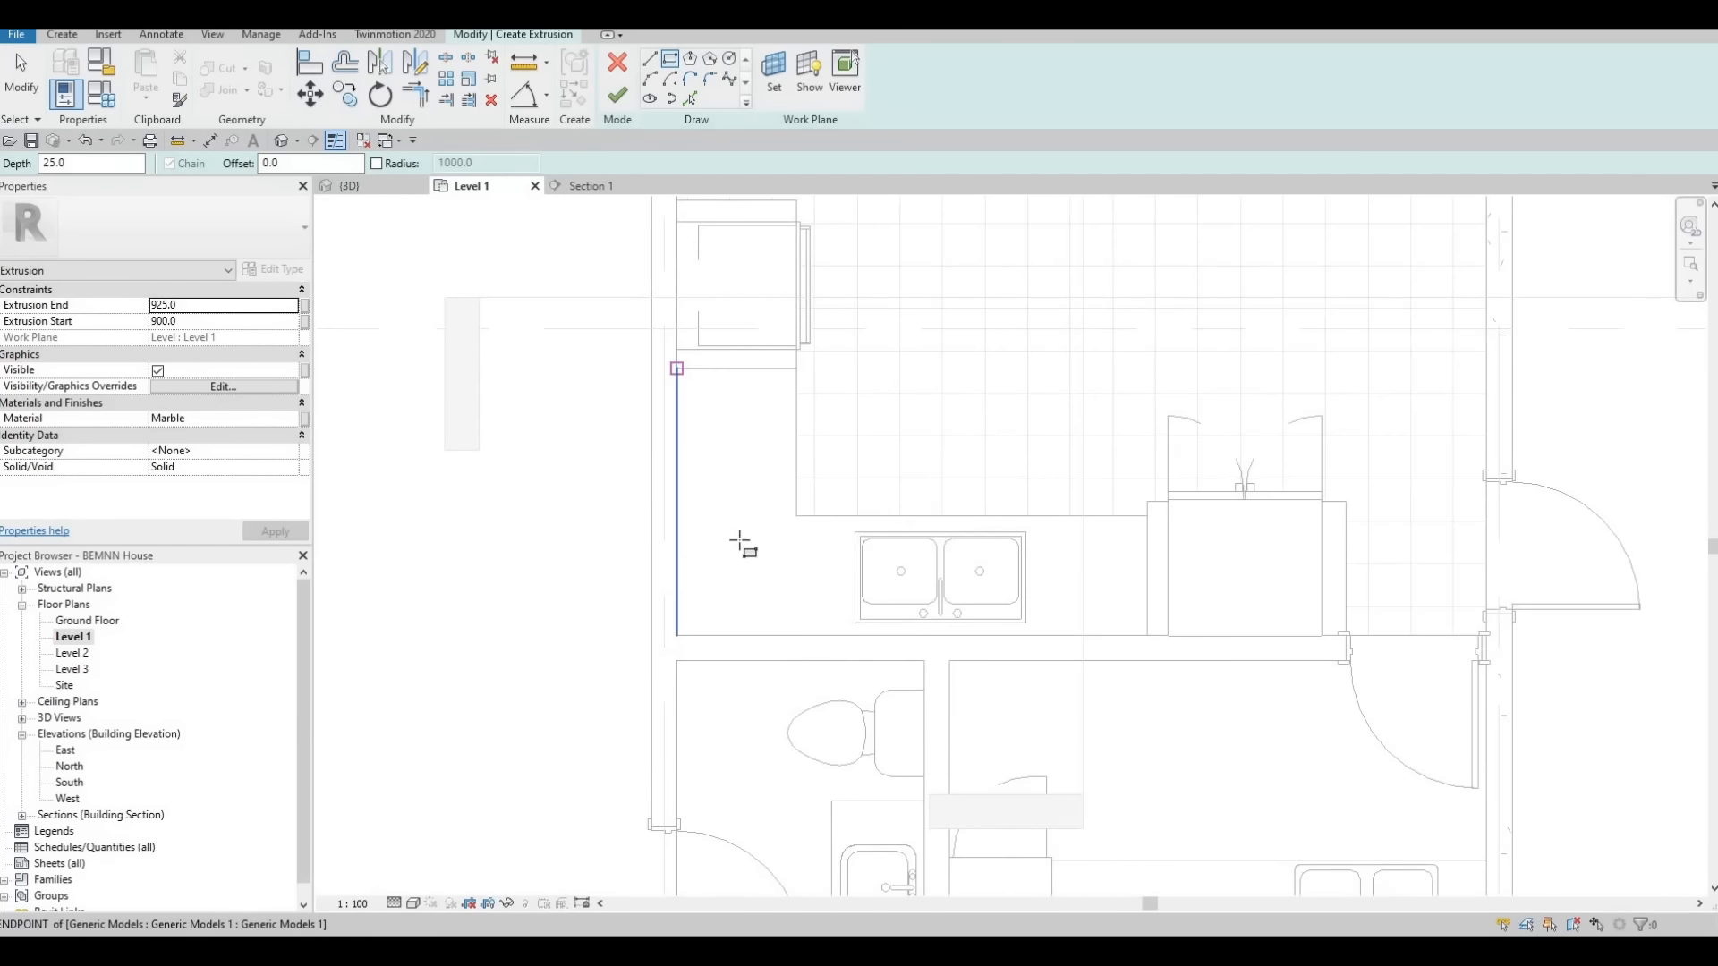
{"action": "left_click", "coordinate": [752, 603]}
{"action": "key", "text": "Escape"}
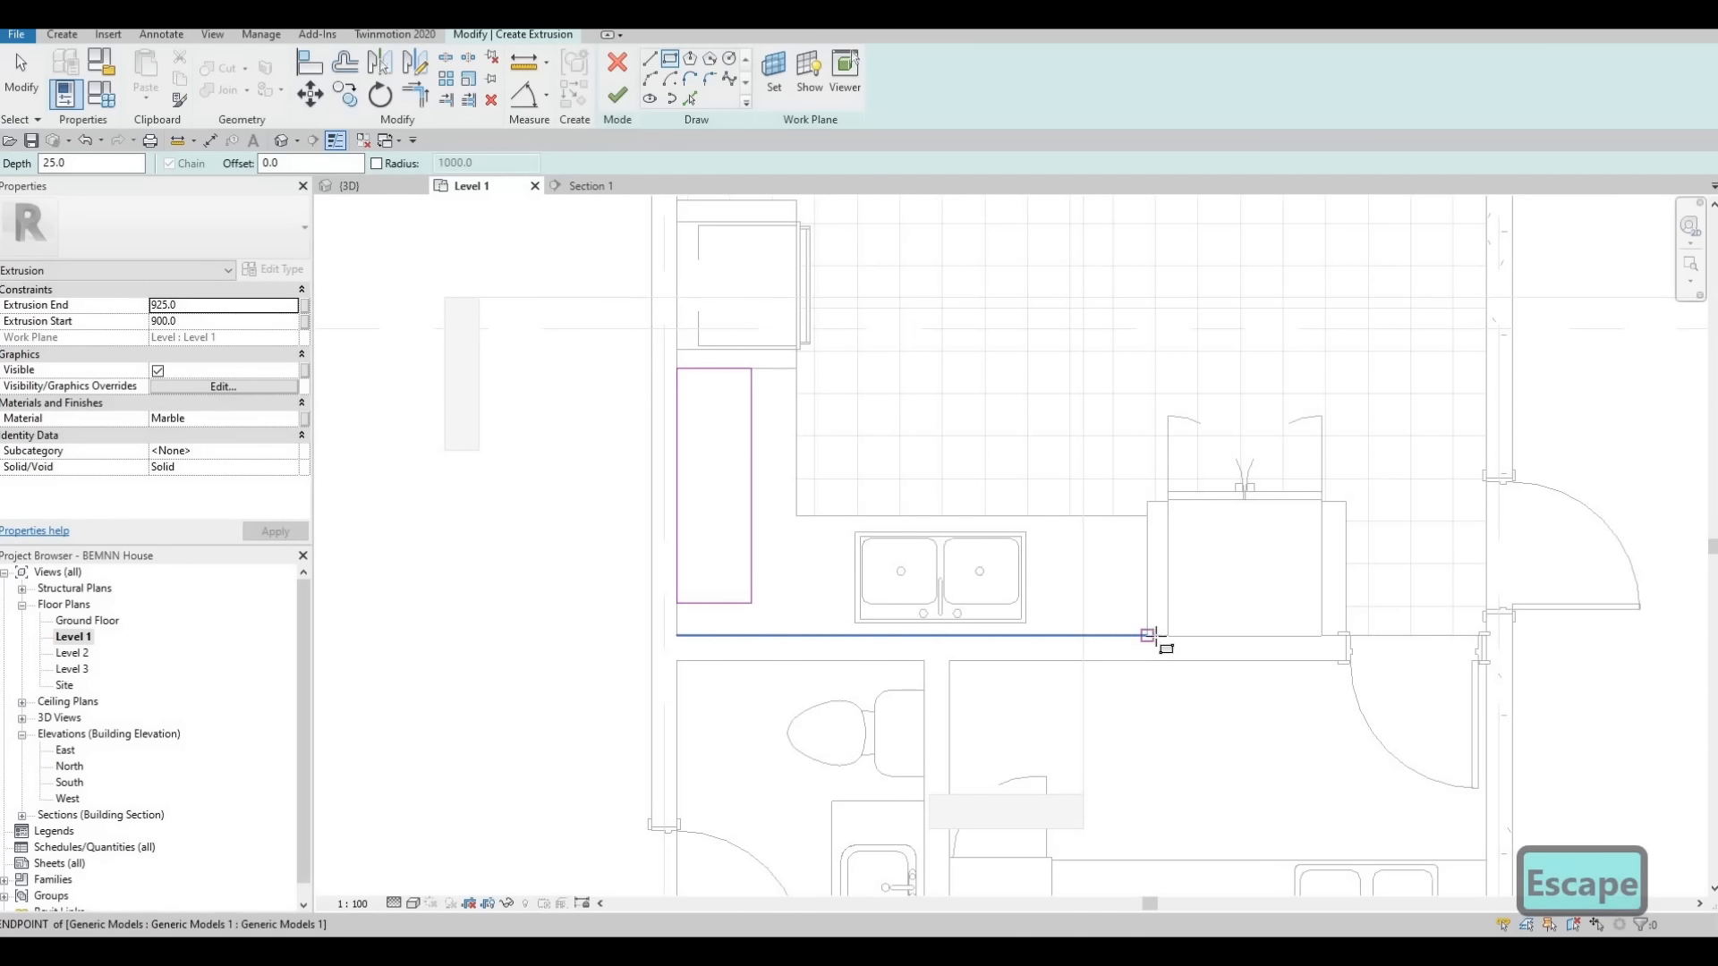
Sketch a second rectangle along the wall behind the sink, from the counter's far end to near the first rectangle
{"action": "left_click", "coordinate": [1150, 637]}
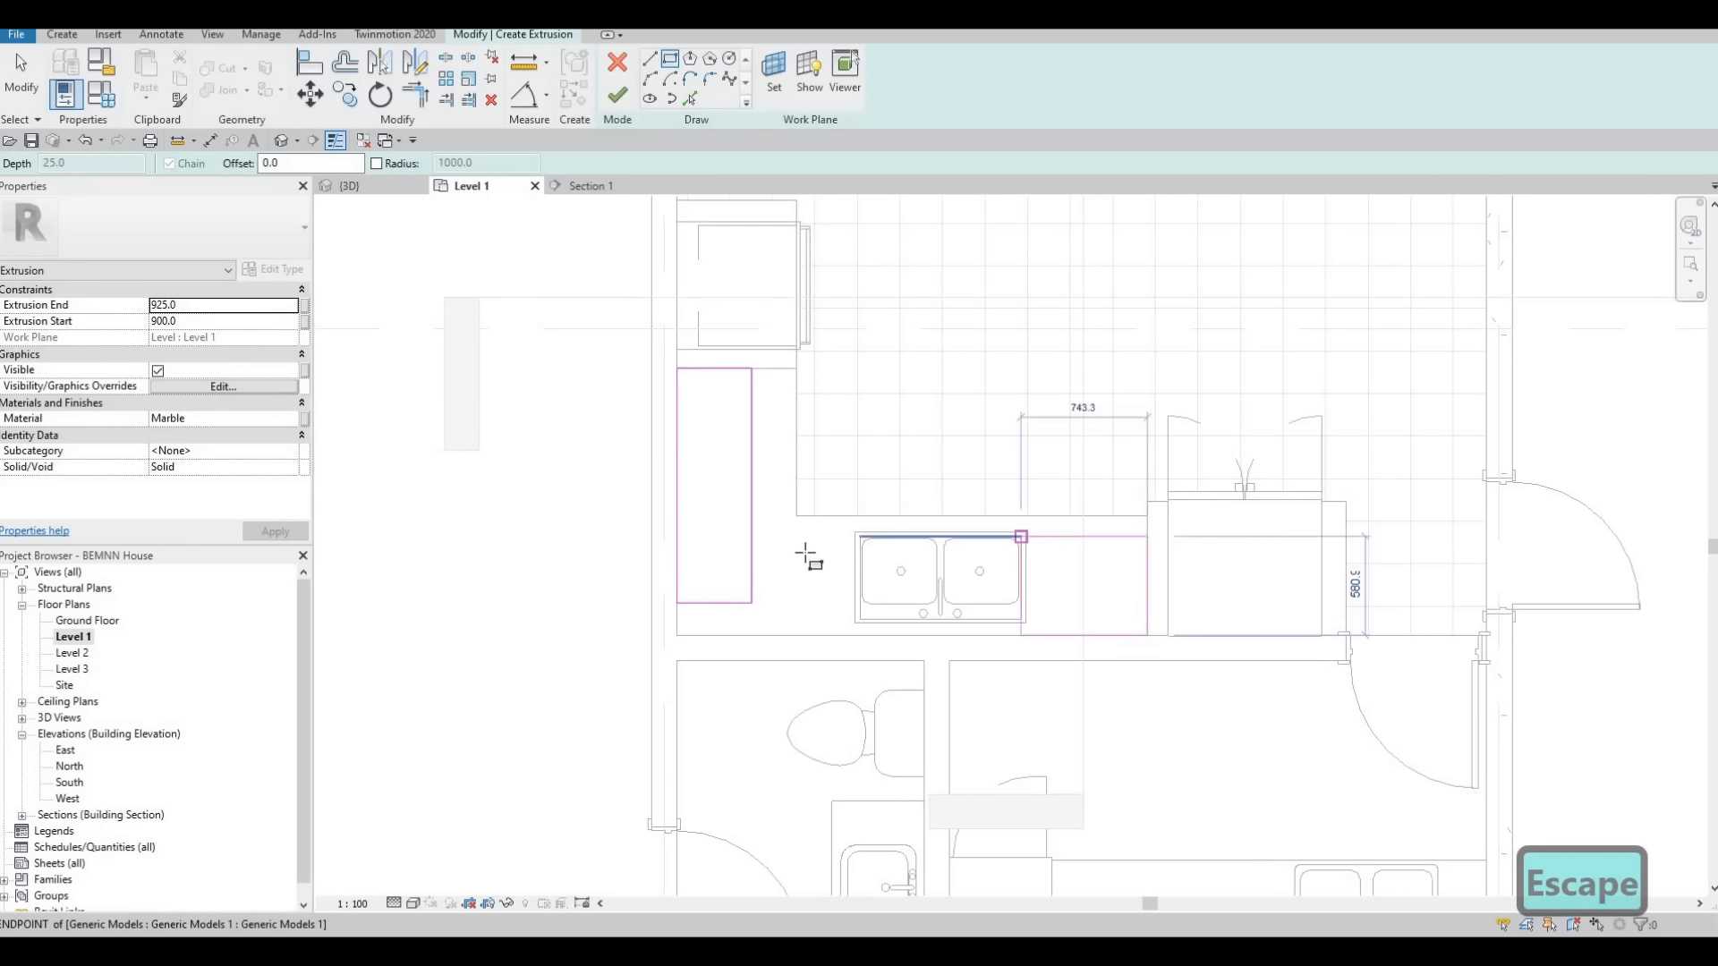
{"action": "left_click", "coordinate": [816, 614]}
{"action": "key", "text": "Escape"}
{"action": "key", "text": "Escape"}
{"action": "key", "text": "Escape"}
{"action": "key", "text": "Escape"}
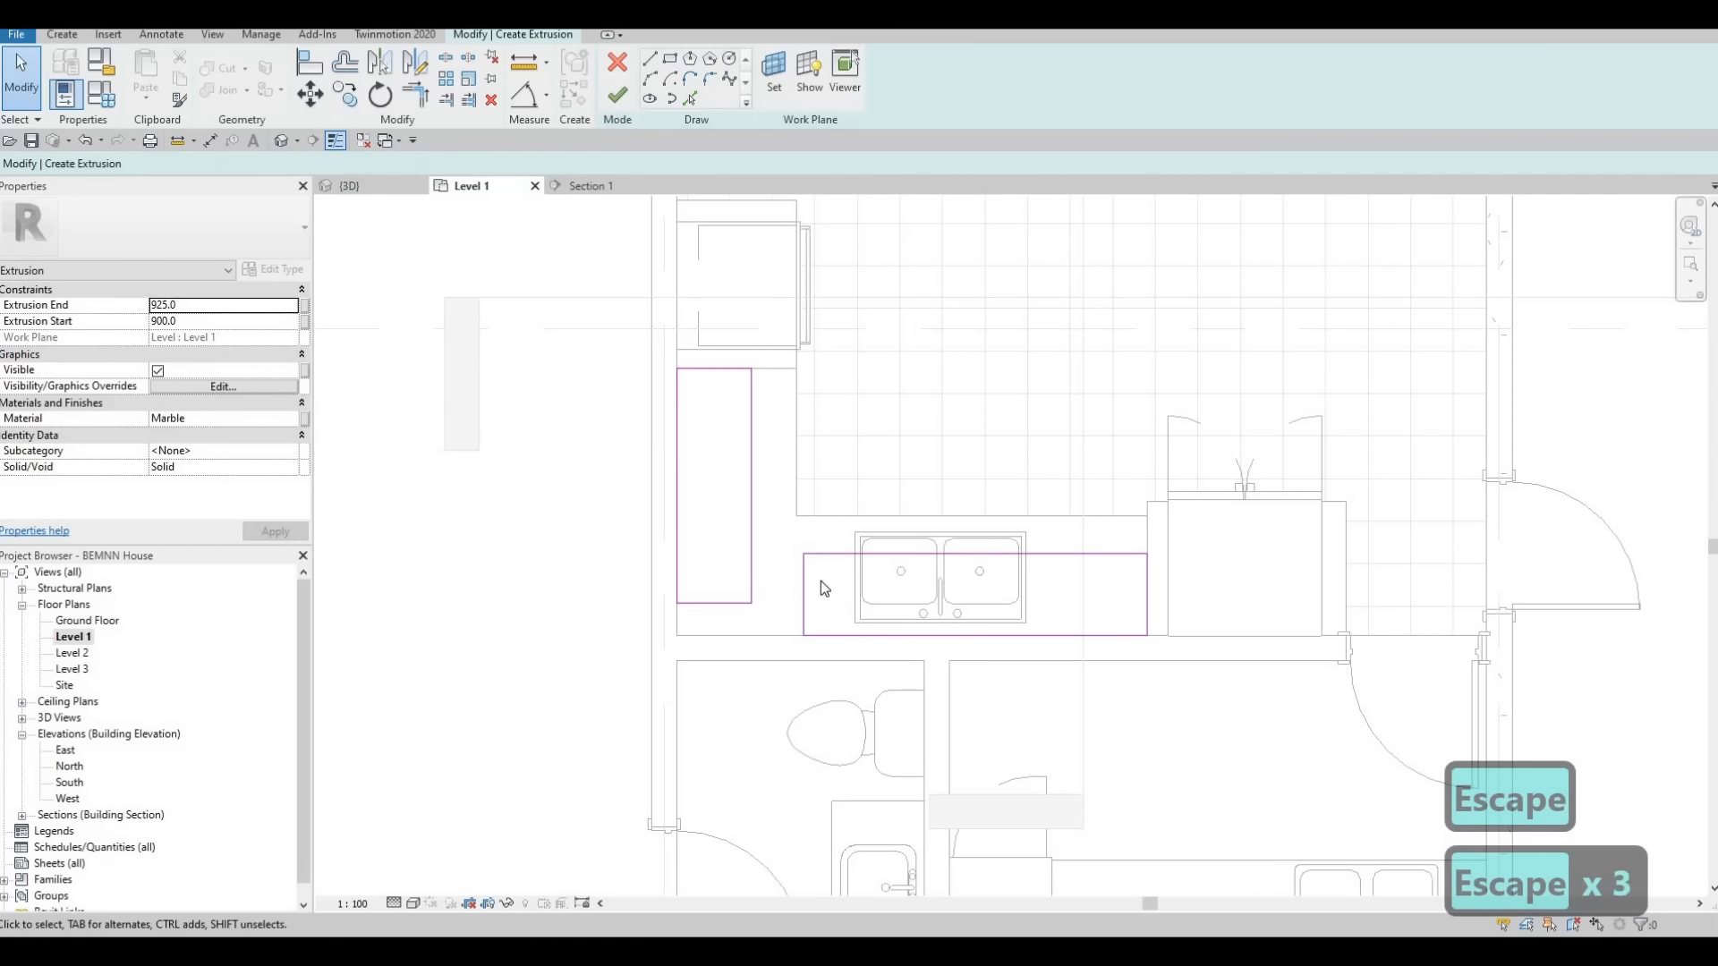
Trim the outer and inner lines of the two rectangles to corners so they join into an L-shape
{"action": "key", "text": "t"}
{"action": "key", "text": "r"}
{"action": "left_click", "coordinate": [771, 634]}
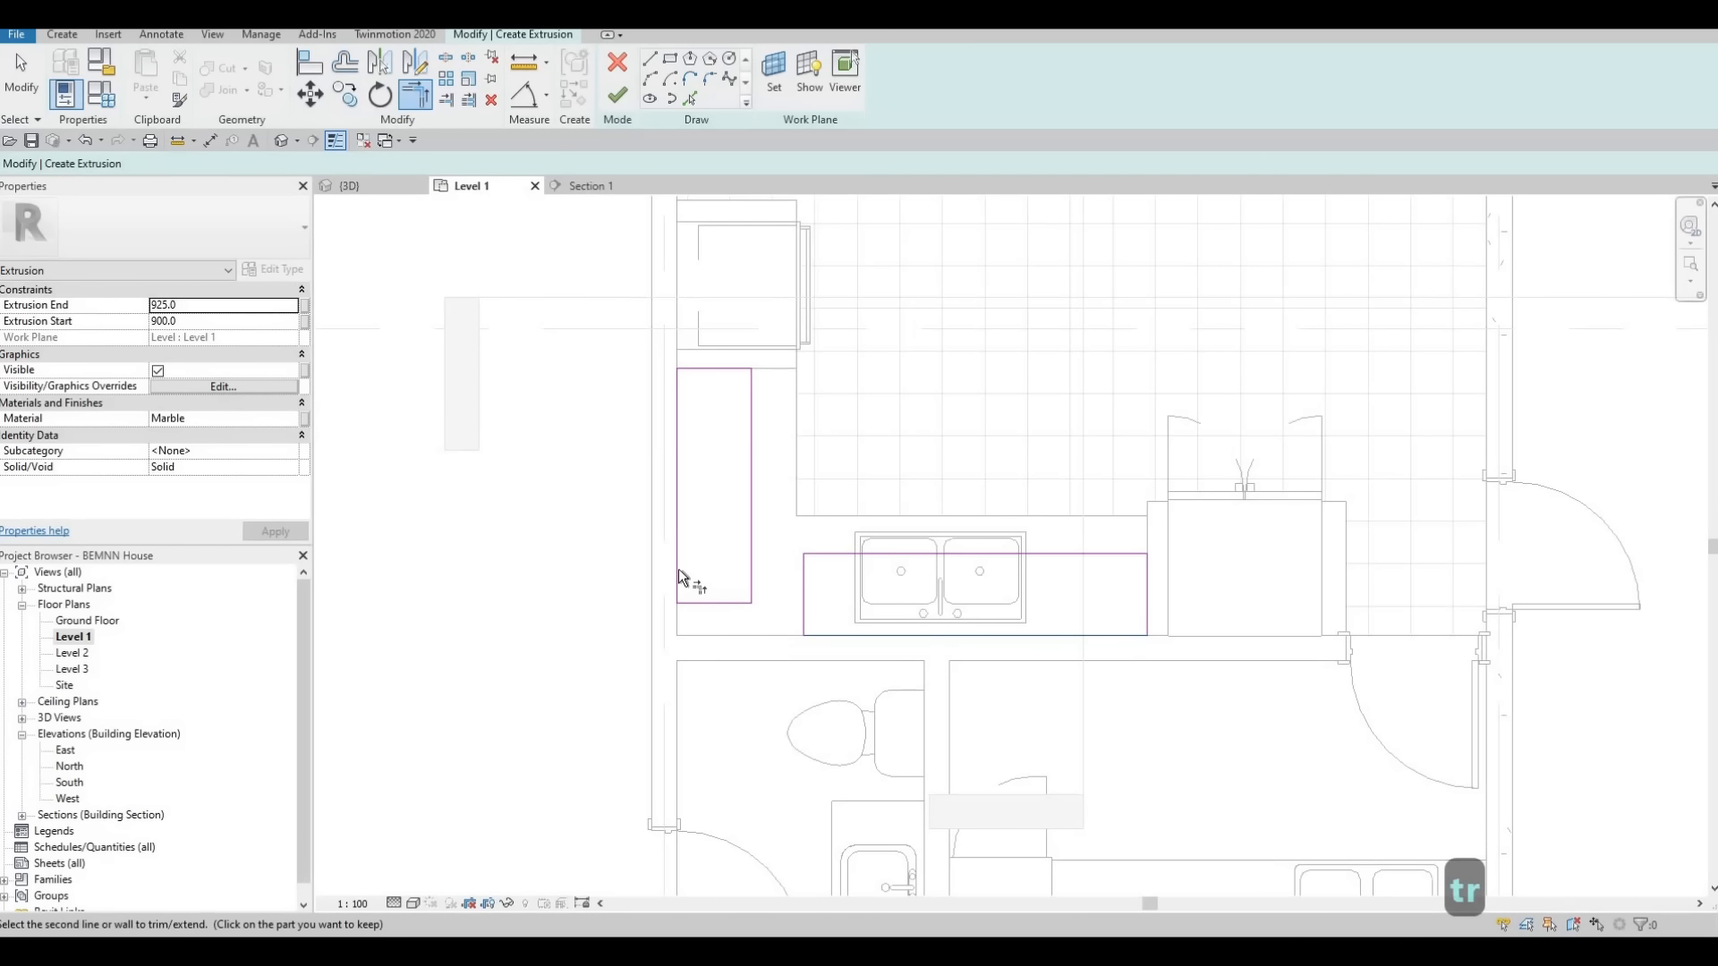
{"action": "left_click", "coordinate": [678, 569]}
{"action": "left_click", "coordinate": [834, 552]}
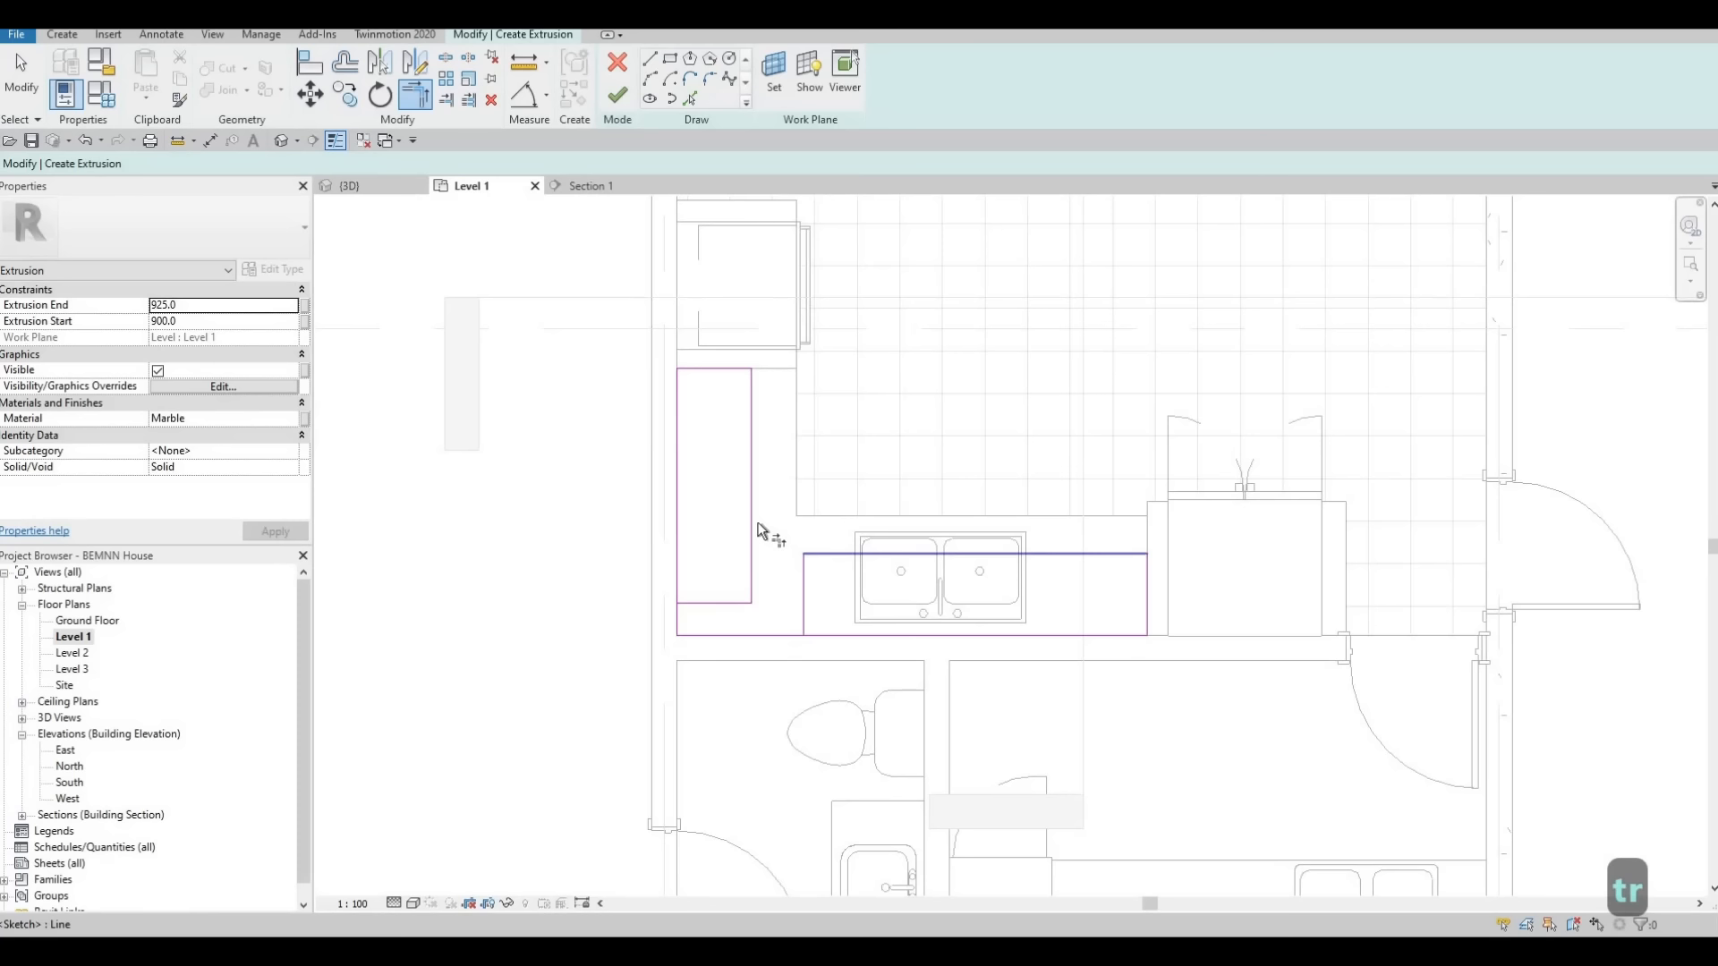
{"action": "left_click", "coordinate": [684, 571]}
{"action": "key", "text": "Escape"}
{"action": "key", "text": "Escape"}
Delete the two leftover rectangle end lines inside the L-shaped sketch
{"action": "mouse_move", "coordinate": [608, 535]}
{"action": "left_mouse_down"}
{"action": "mouse_move", "coordinate": [823, 682]}
{"action": "mouse_move", "coordinate": [798, 690]}
{"action": "left_mouse_up"}
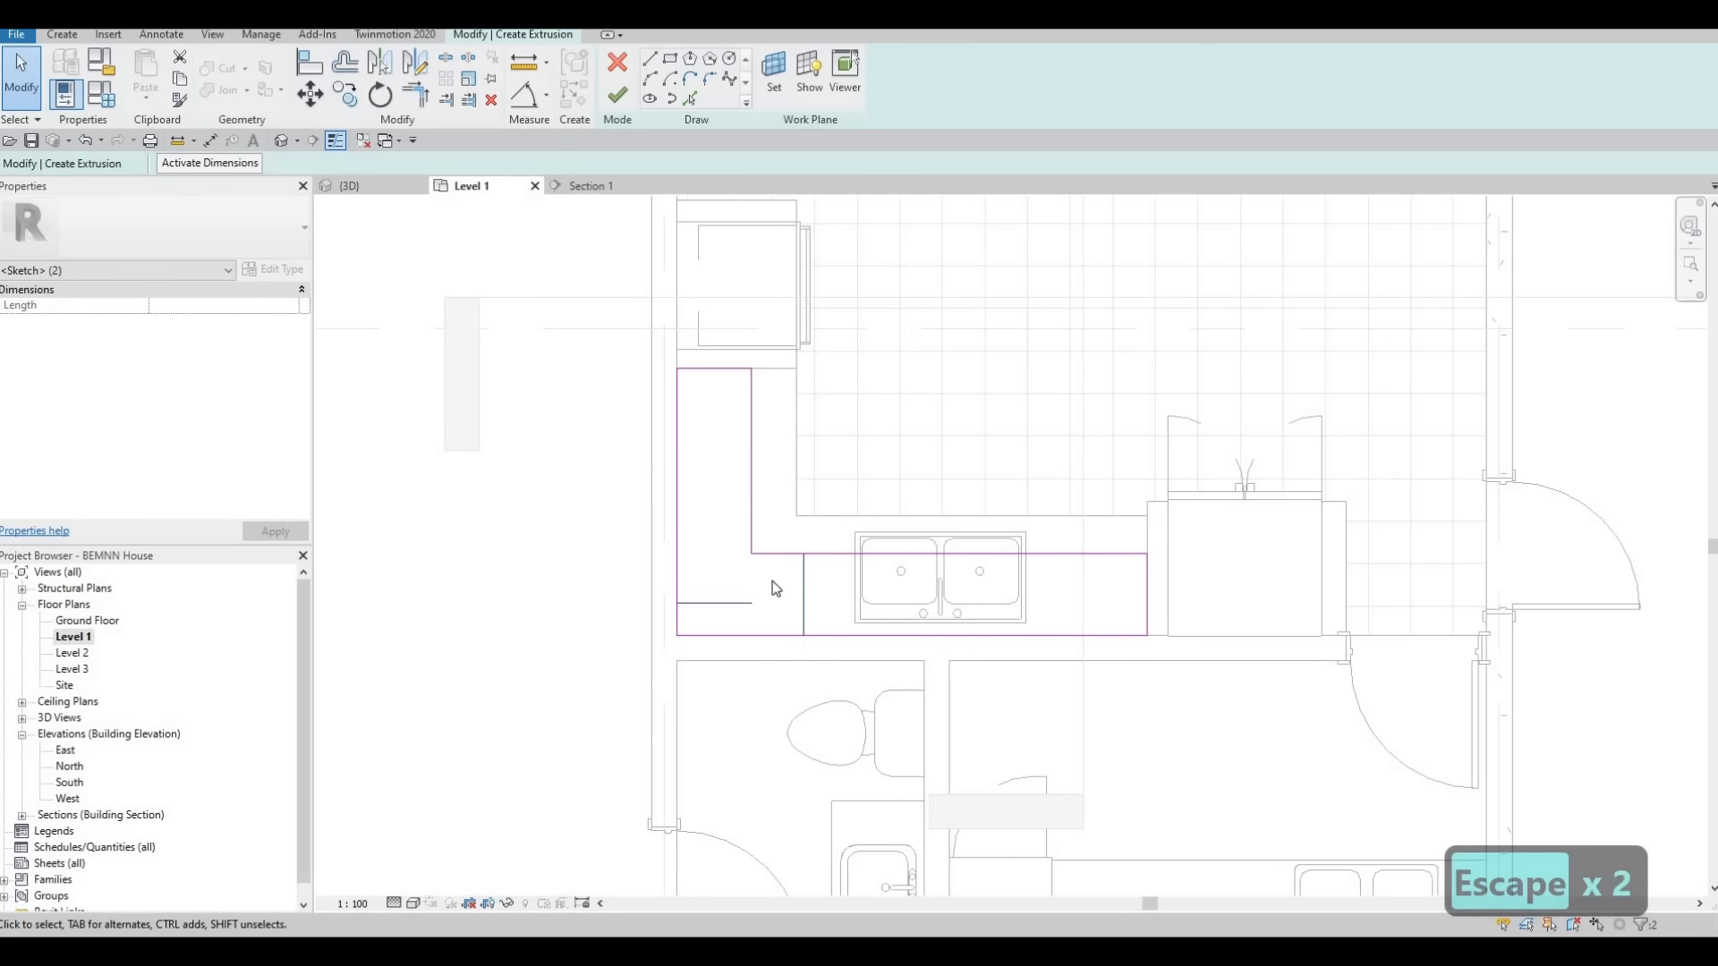
{"action": "key", "text": "Delete"}
{"action": "key", "text": "Escape"}
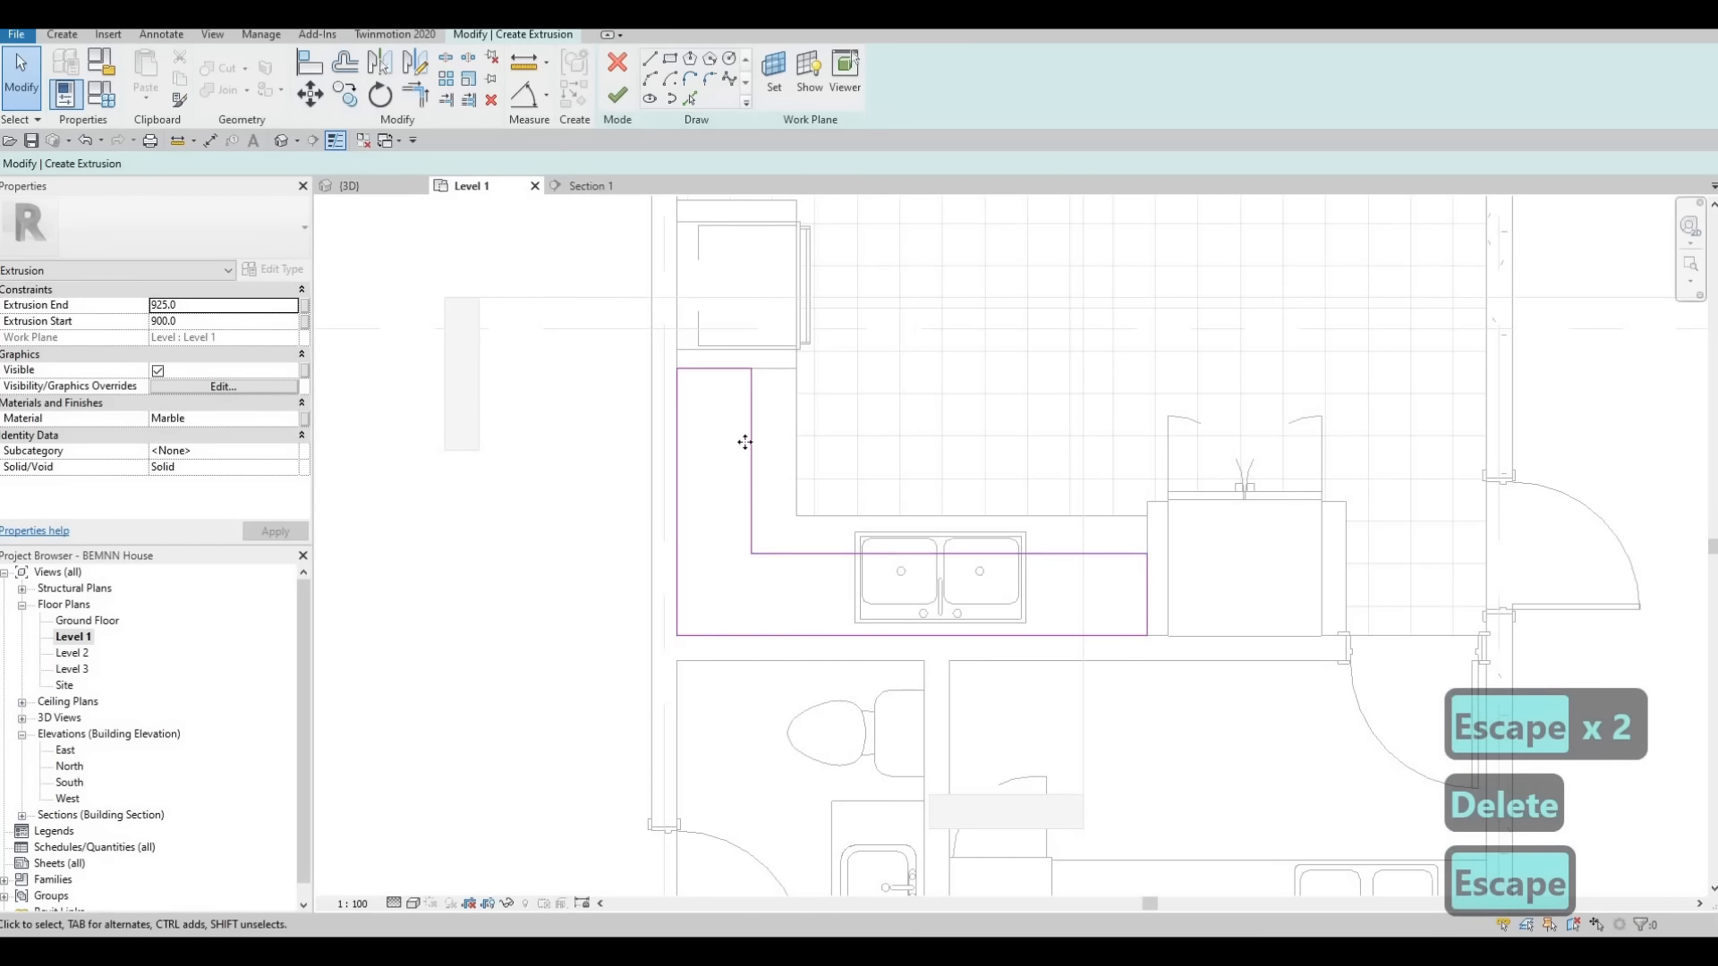
Set the width of the L-shaped sketch's oven-side leg to 450 mm
{"action": "left_click", "coordinate": [751, 442]}
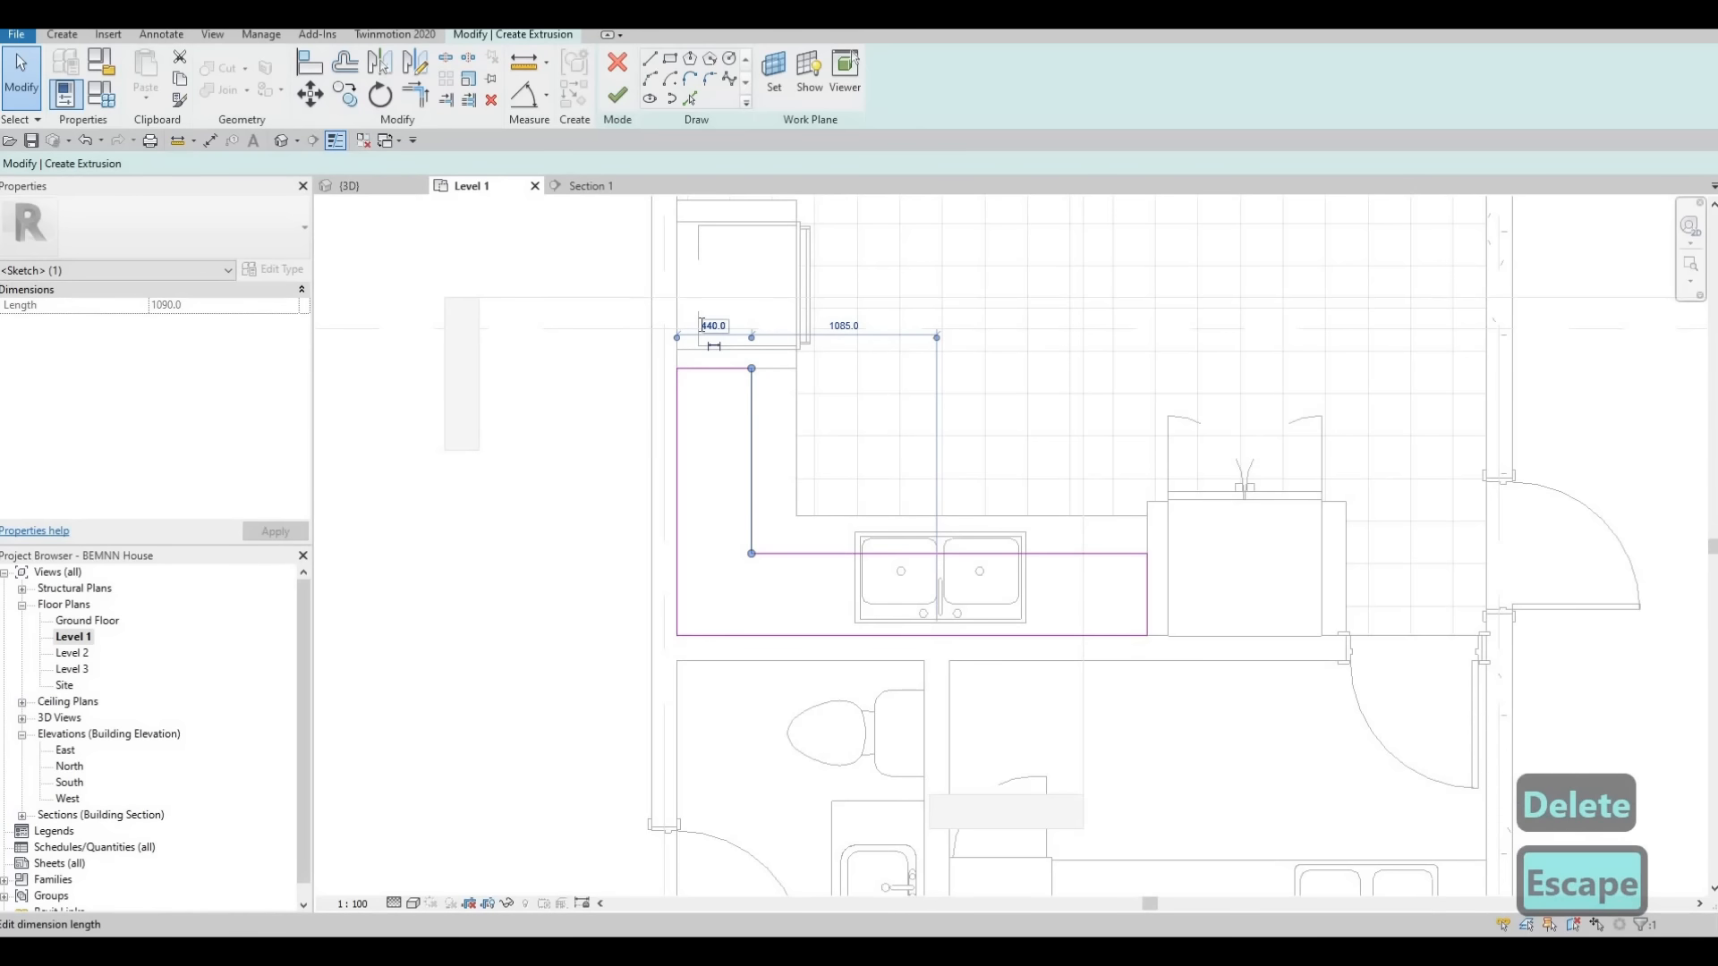
{"action": "left_click", "coordinate": [703, 325]}
{"action": "type", "text": "500"}
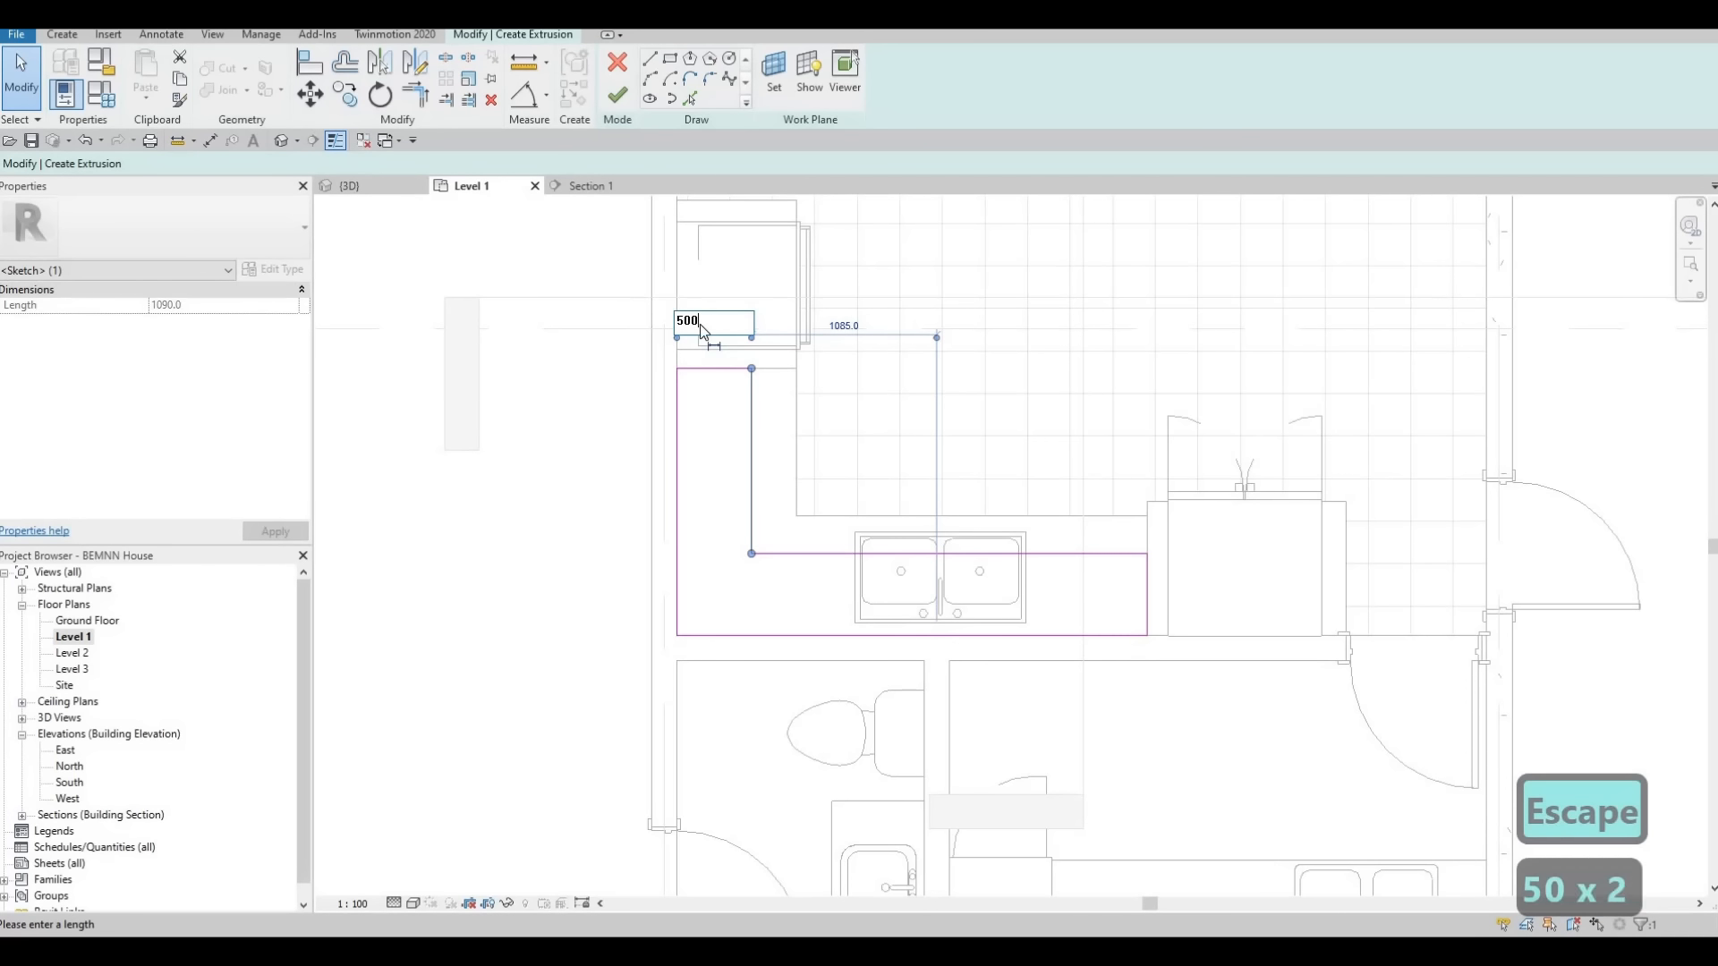
{"action": "key", "text": "Return"}
{"action": "left_click", "coordinate": [723, 327]}
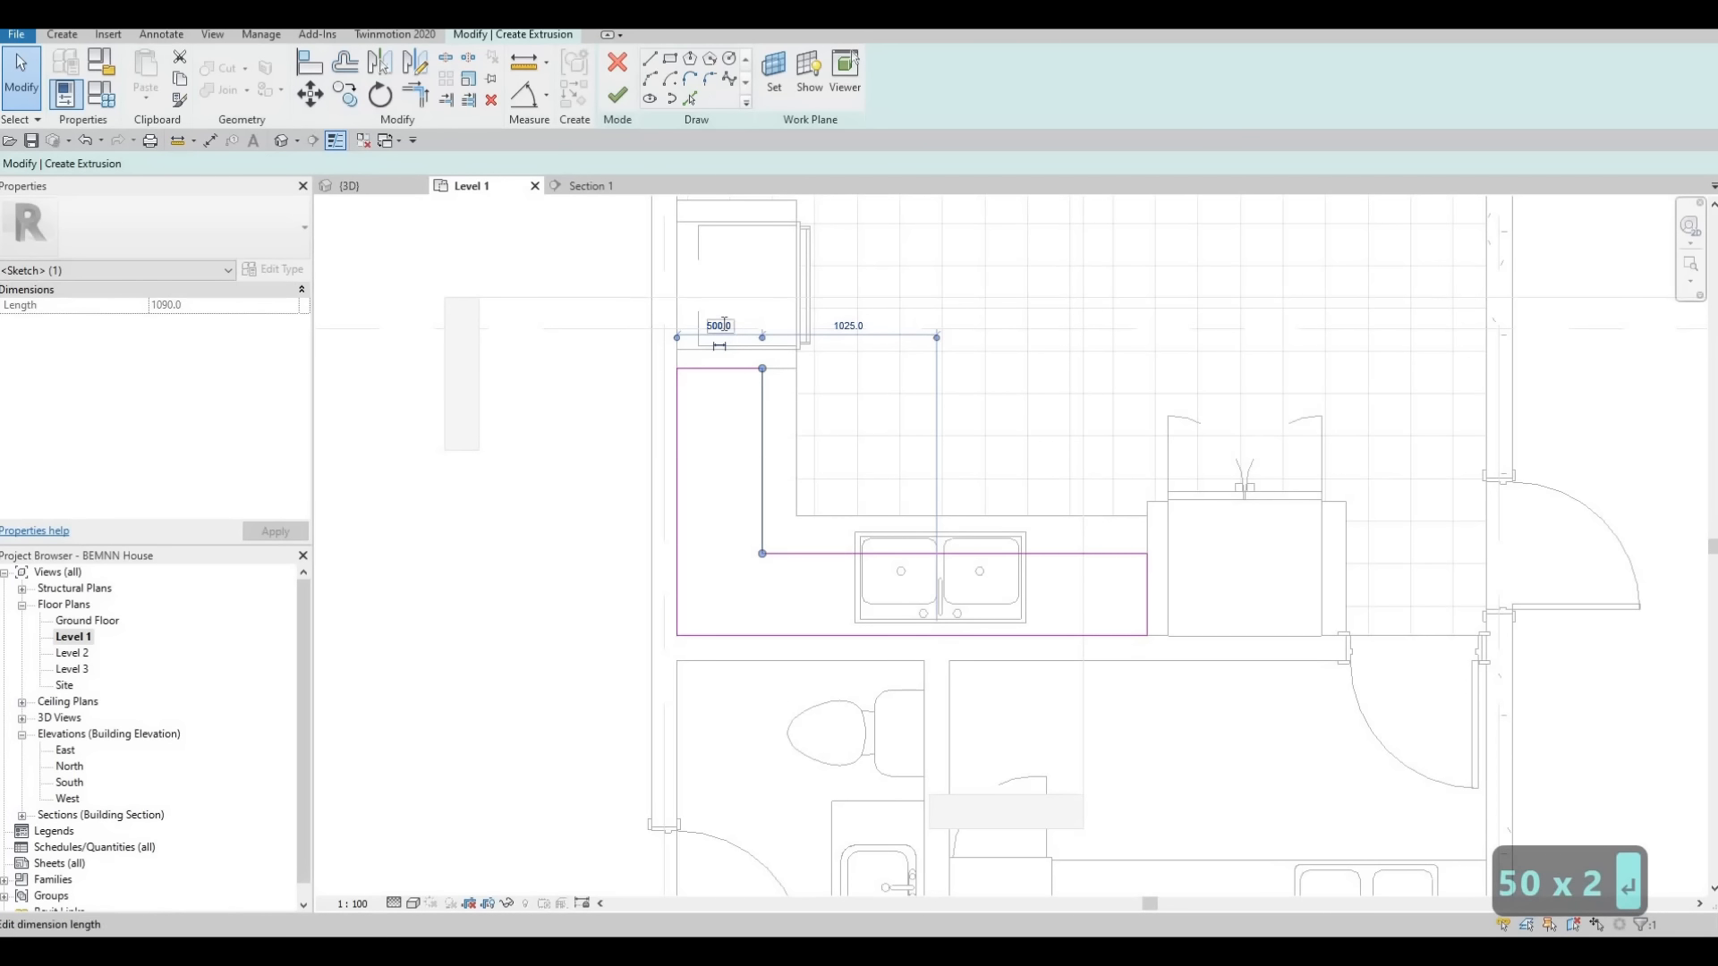
{"action": "type", "text": "450"}
{"action": "key", "text": "Return"}
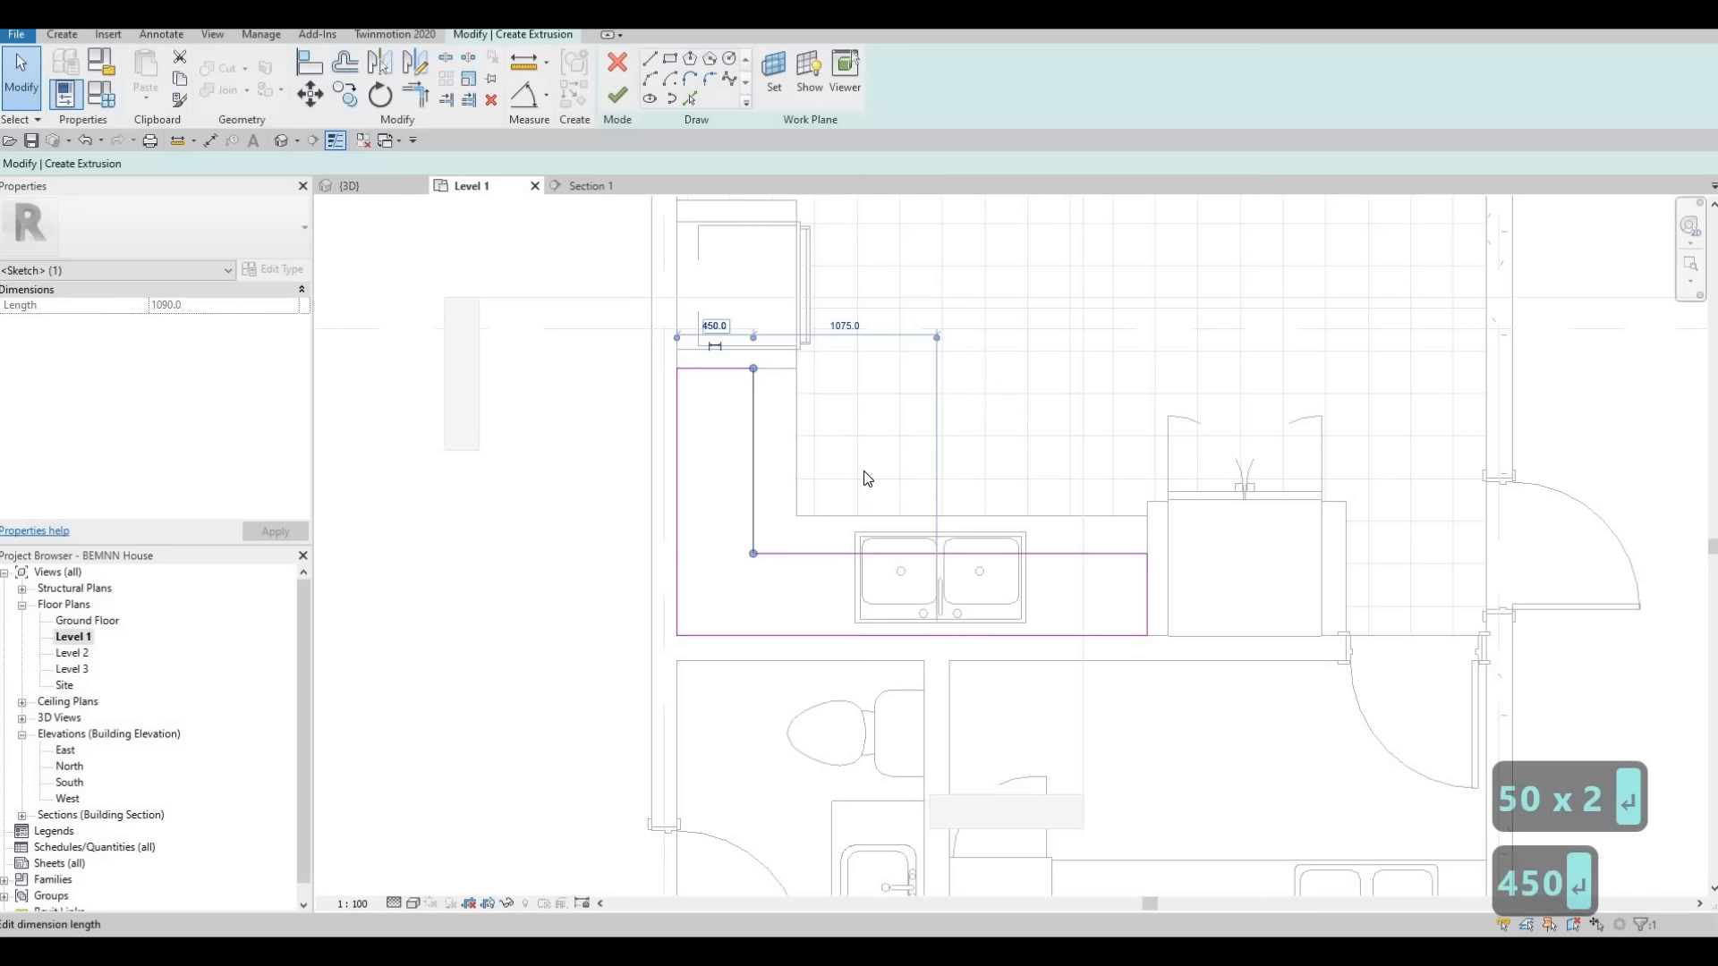
Set the depth of the L-shaped sketch's leg behind the sink to 450 mm
{"action": "left_click", "coordinate": [812, 554]}
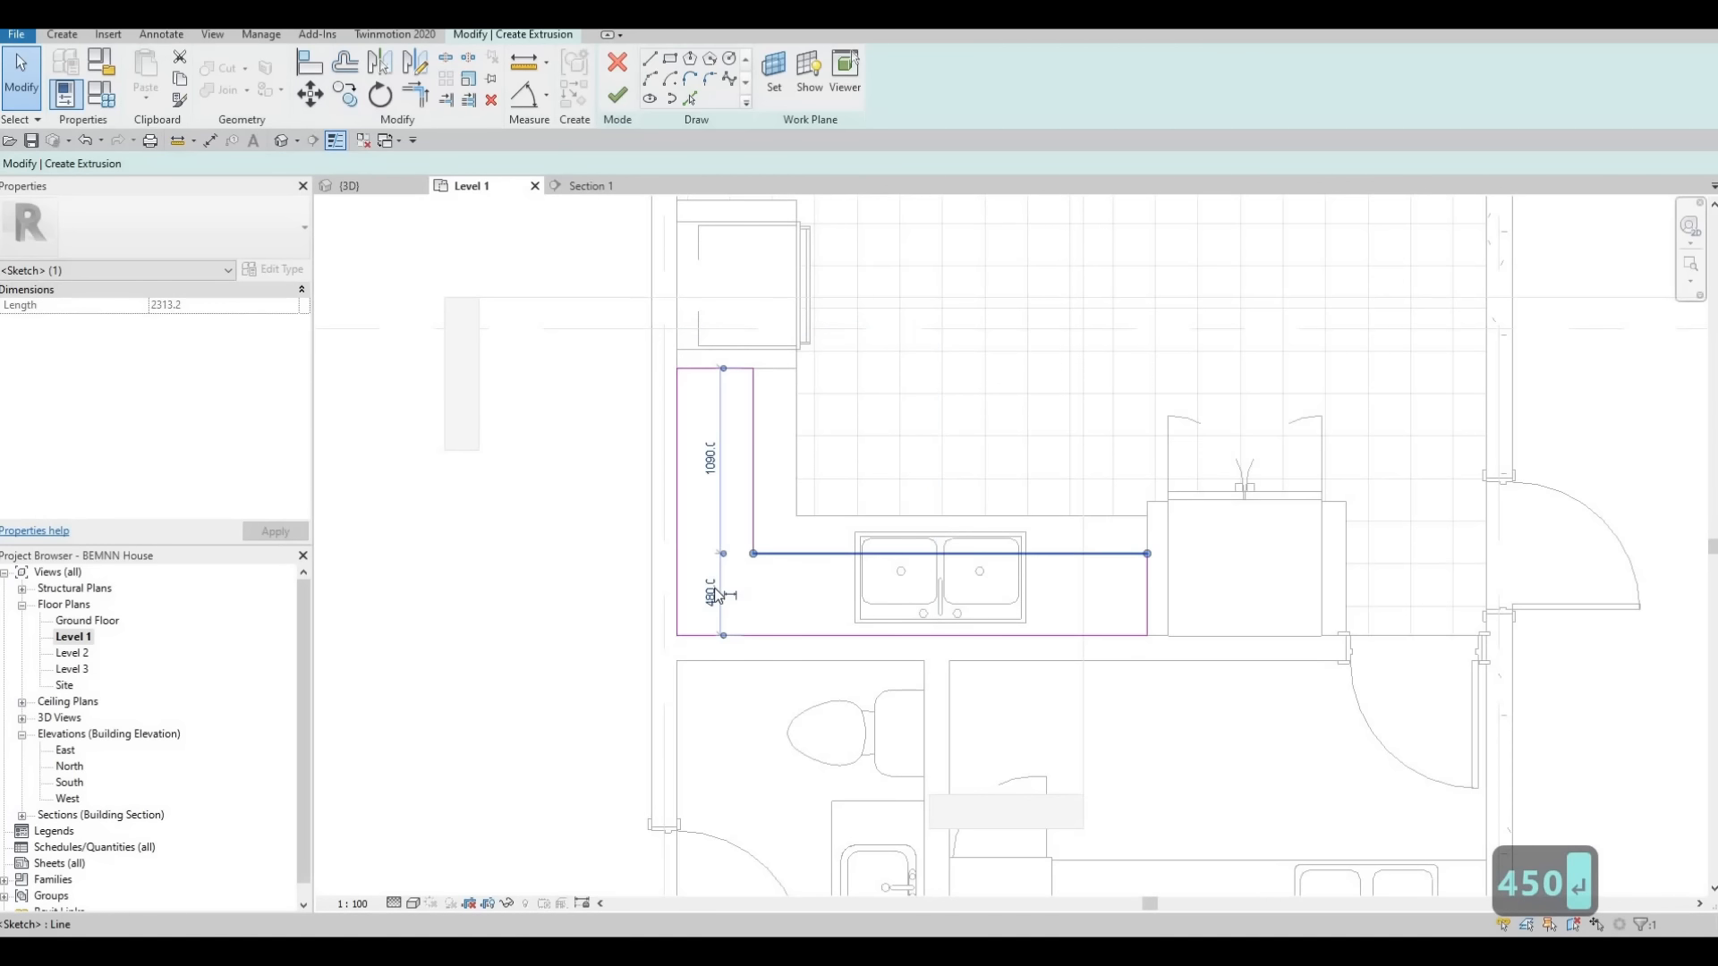
{"action": "left_click", "coordinate": [710, 592]}
{"action": "type", "text": "450"}
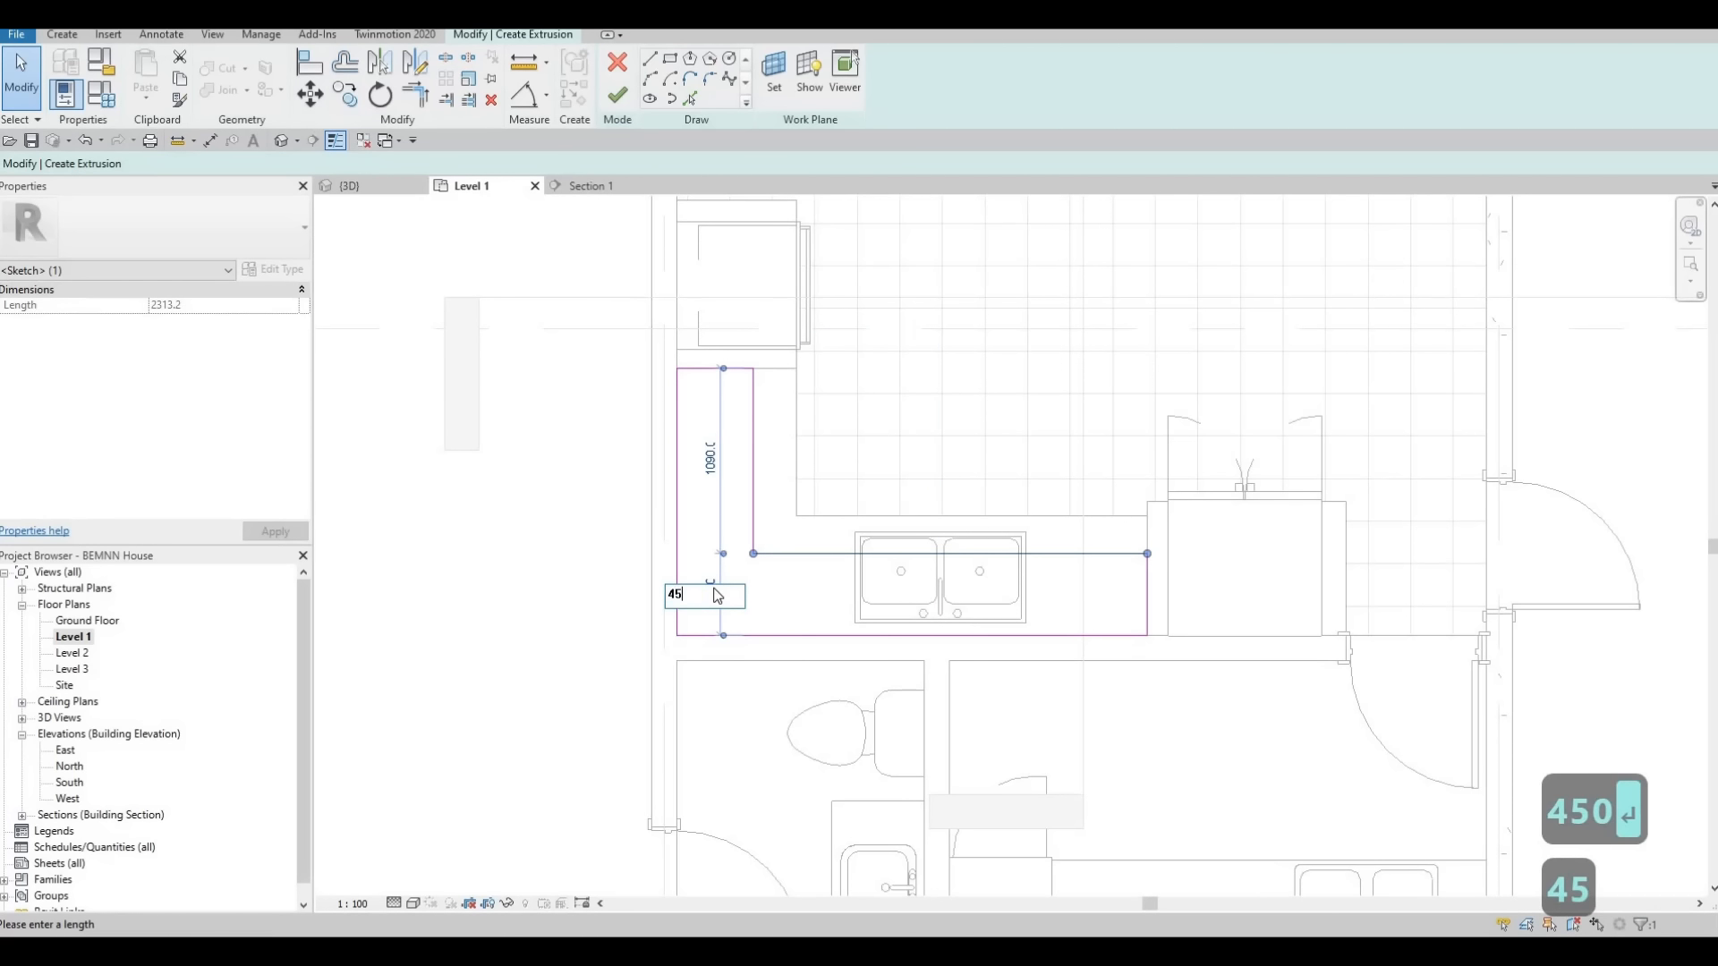
{"action": "key", "text": "Return"}
{"action": "key", "text": "Escape"}
{"action": "key", "text": "Escape"}
{"action": "key", "text": "Escape"}
{"action": "scroll", "coordinate": [787, 510], "scroll_direction": "up", "scroll_amount": 1}
{"action": "middle_click_drag", "start_coordinate": [787, 510], "coordinate": [702, 527]}
{"action": "scroll", "coordinate": [721, 474], "scroll_direction": "down", "scroll_amount": 1}
{"action": "scroll", "coordinate": [702, 523], "scroll_direction": "up", "scroll_amount": 3}
{"action": "scroll", "coordinate": [944, 523], "scroll_direction": "up", "scroll_amount": 1}
{"action": "middle_click_drag", "start_coordinate": [945, 522], "coordinate": [980, 511]}
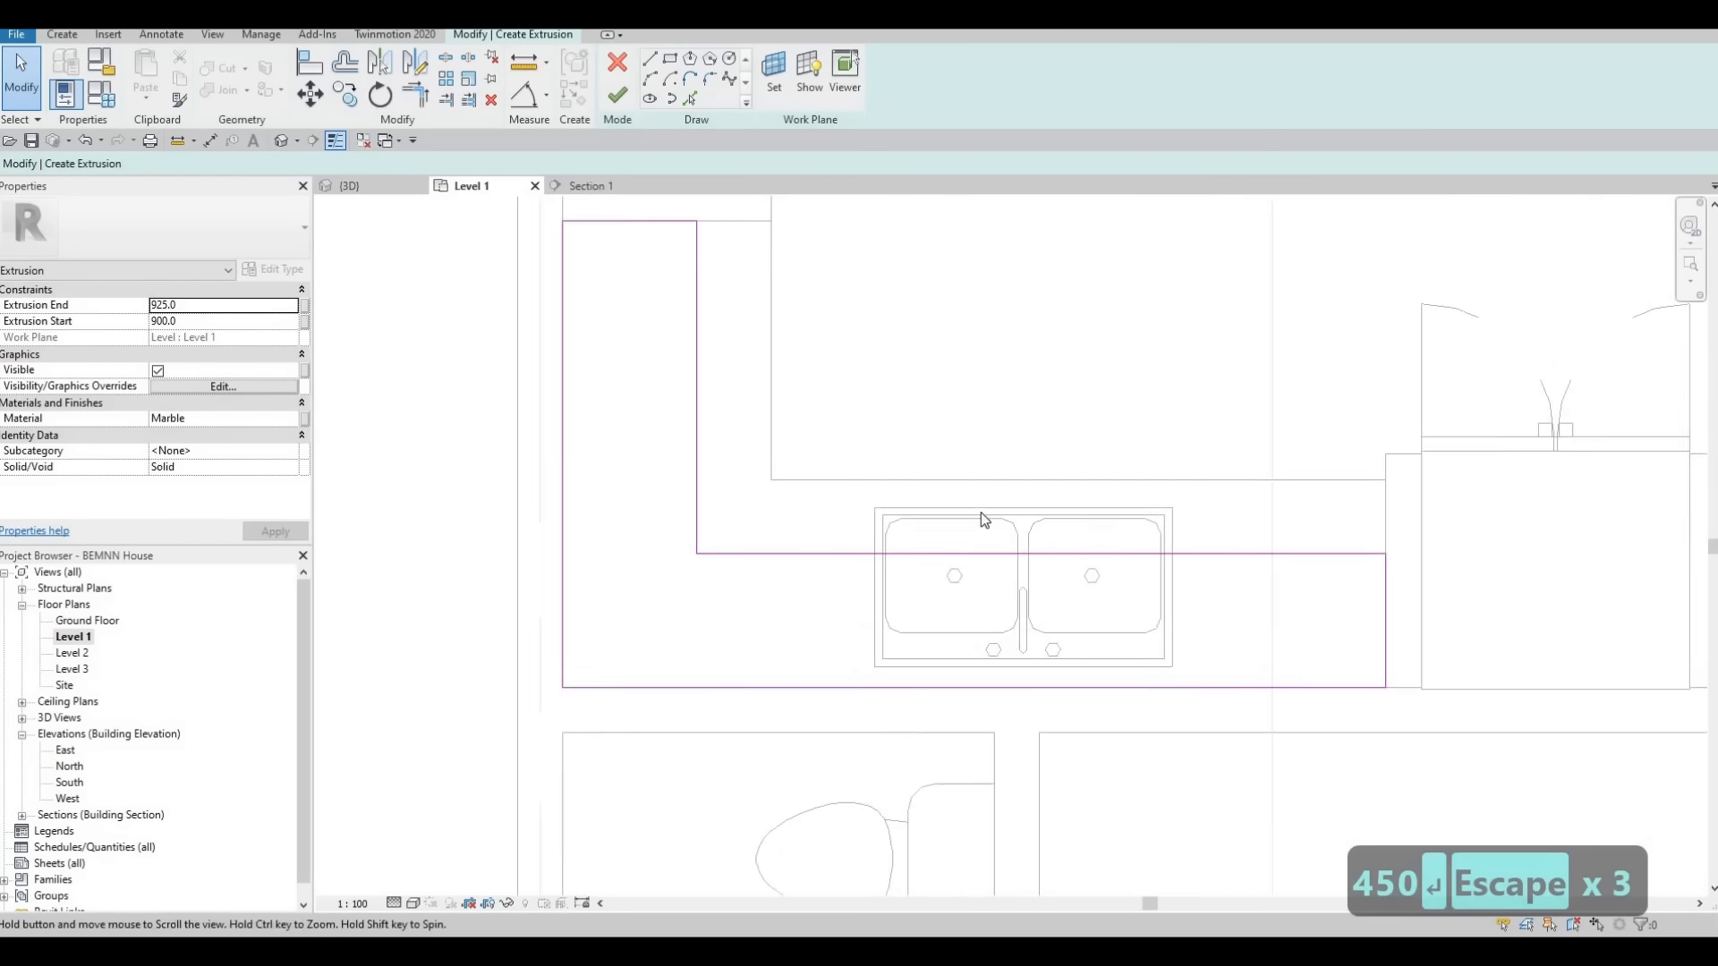
{"action": "scroll", "coordinate": [882, 442], "scroll_direction": "down", "scroll_amount": 3}
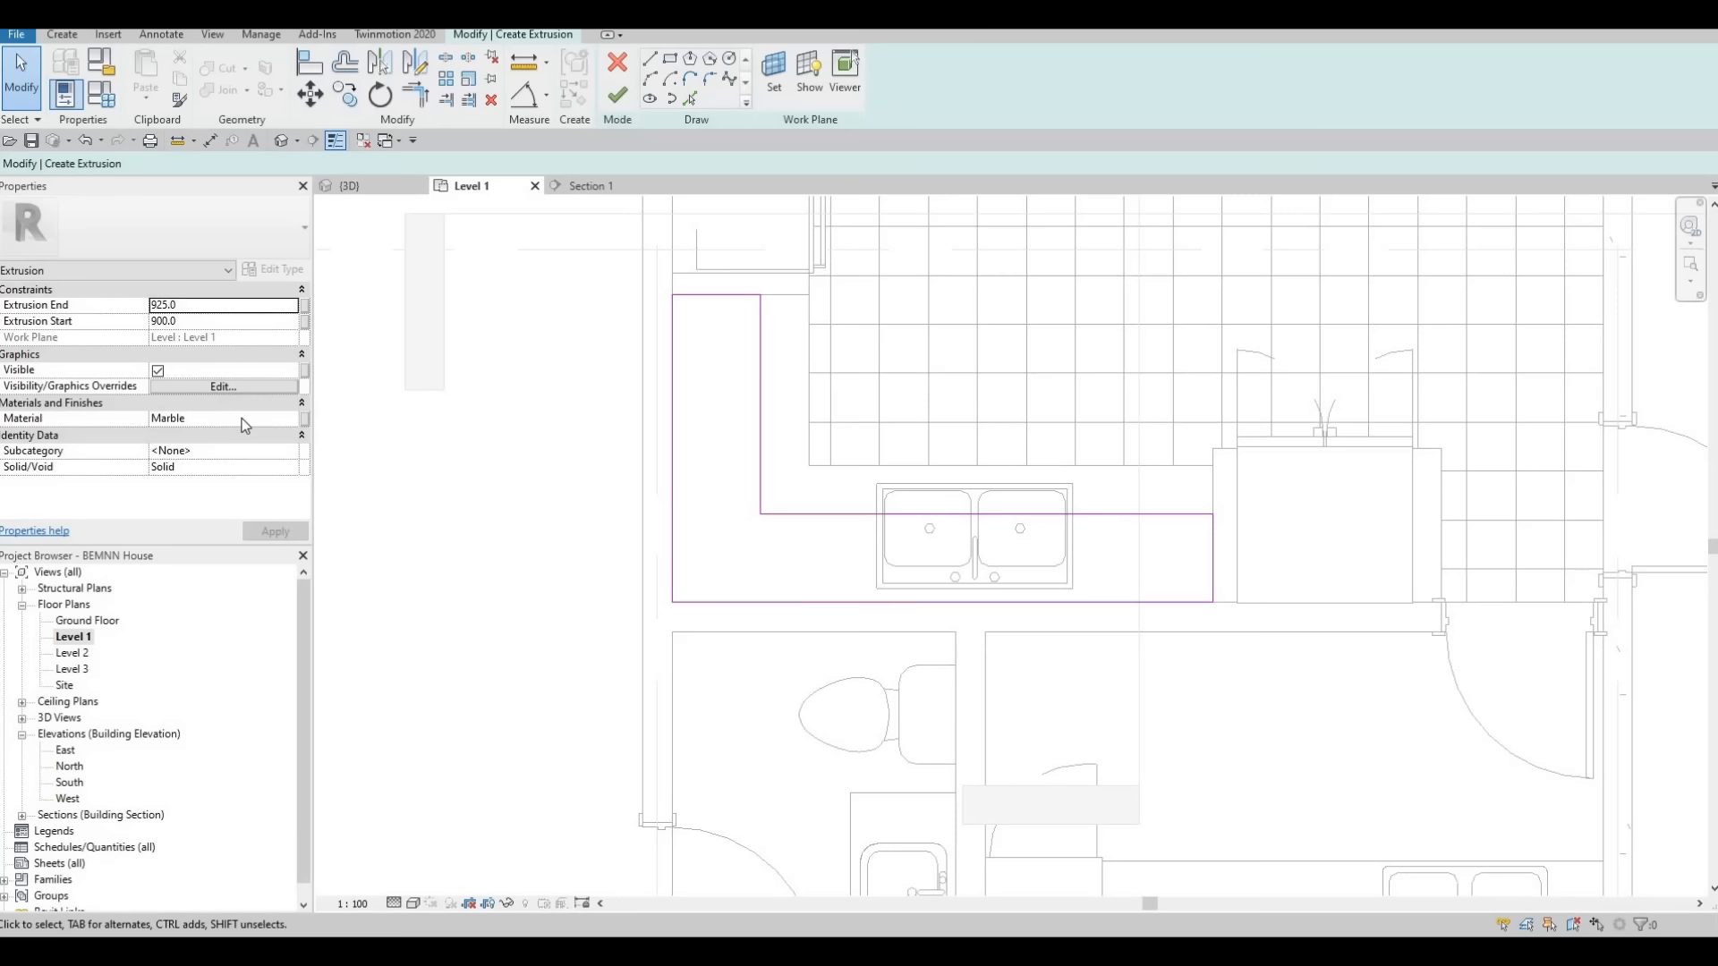
Assign the Douglas Fir material from the Wood category of AEC Materials to the extrusion and finish its sketch
{"action": "left_click", "coordinate": [290, 421]}
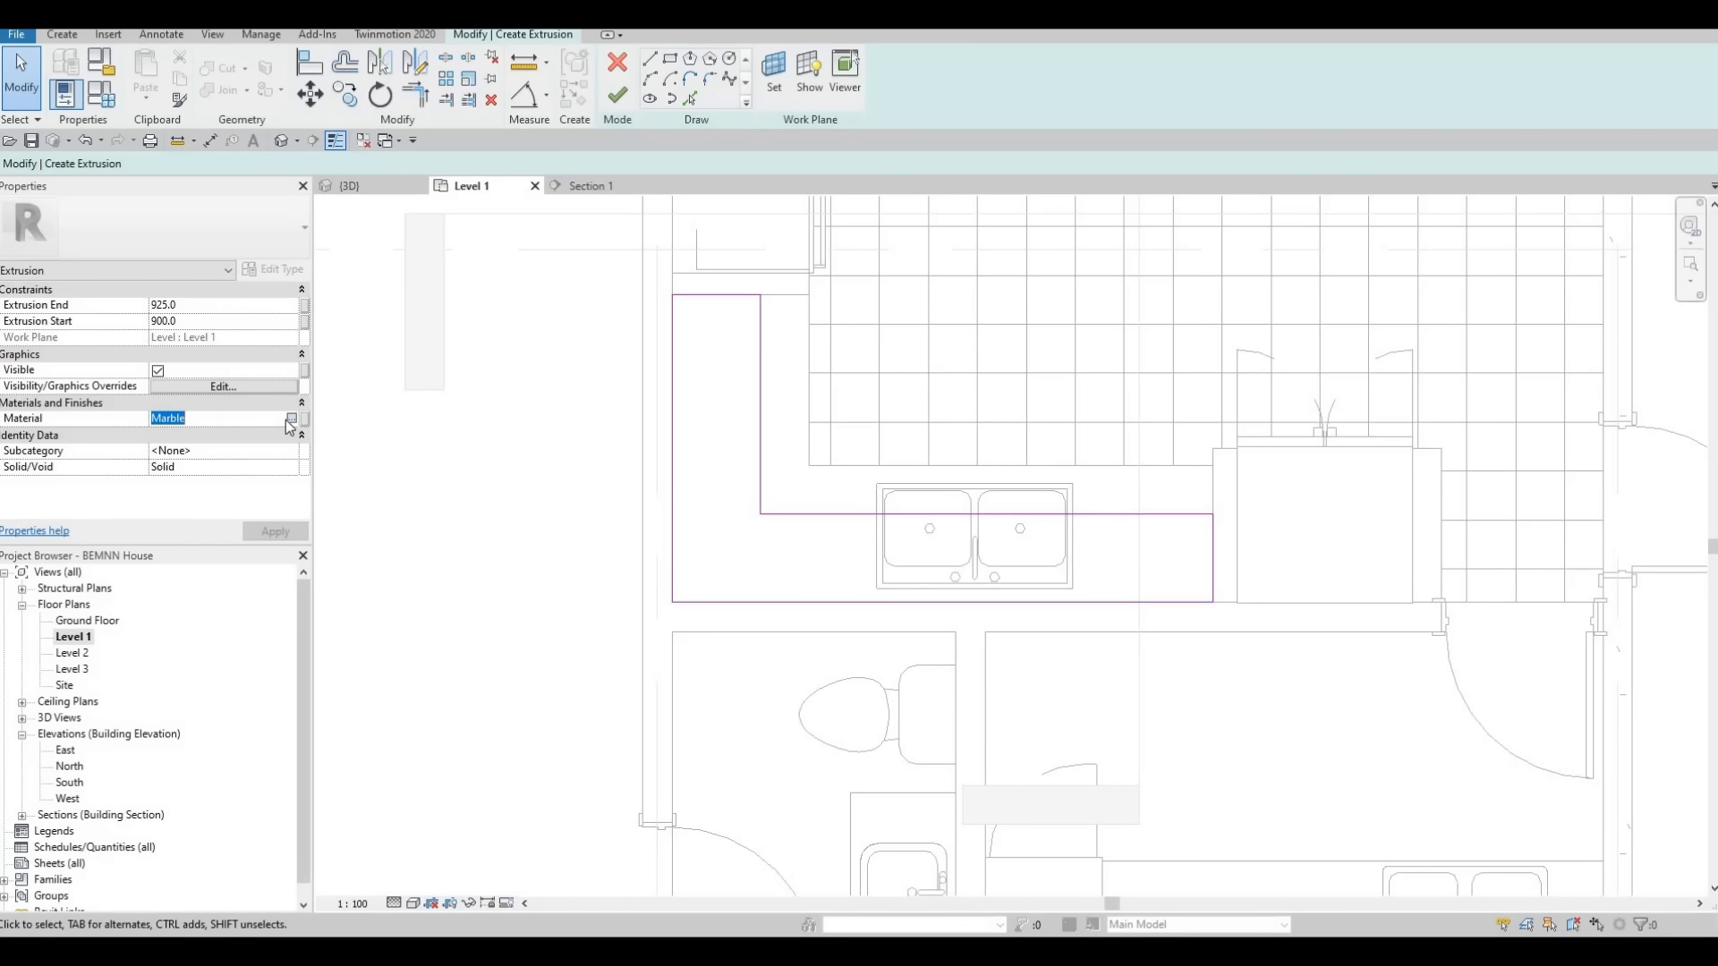
{"action": "left_click", "coordinate": [291, 419]}
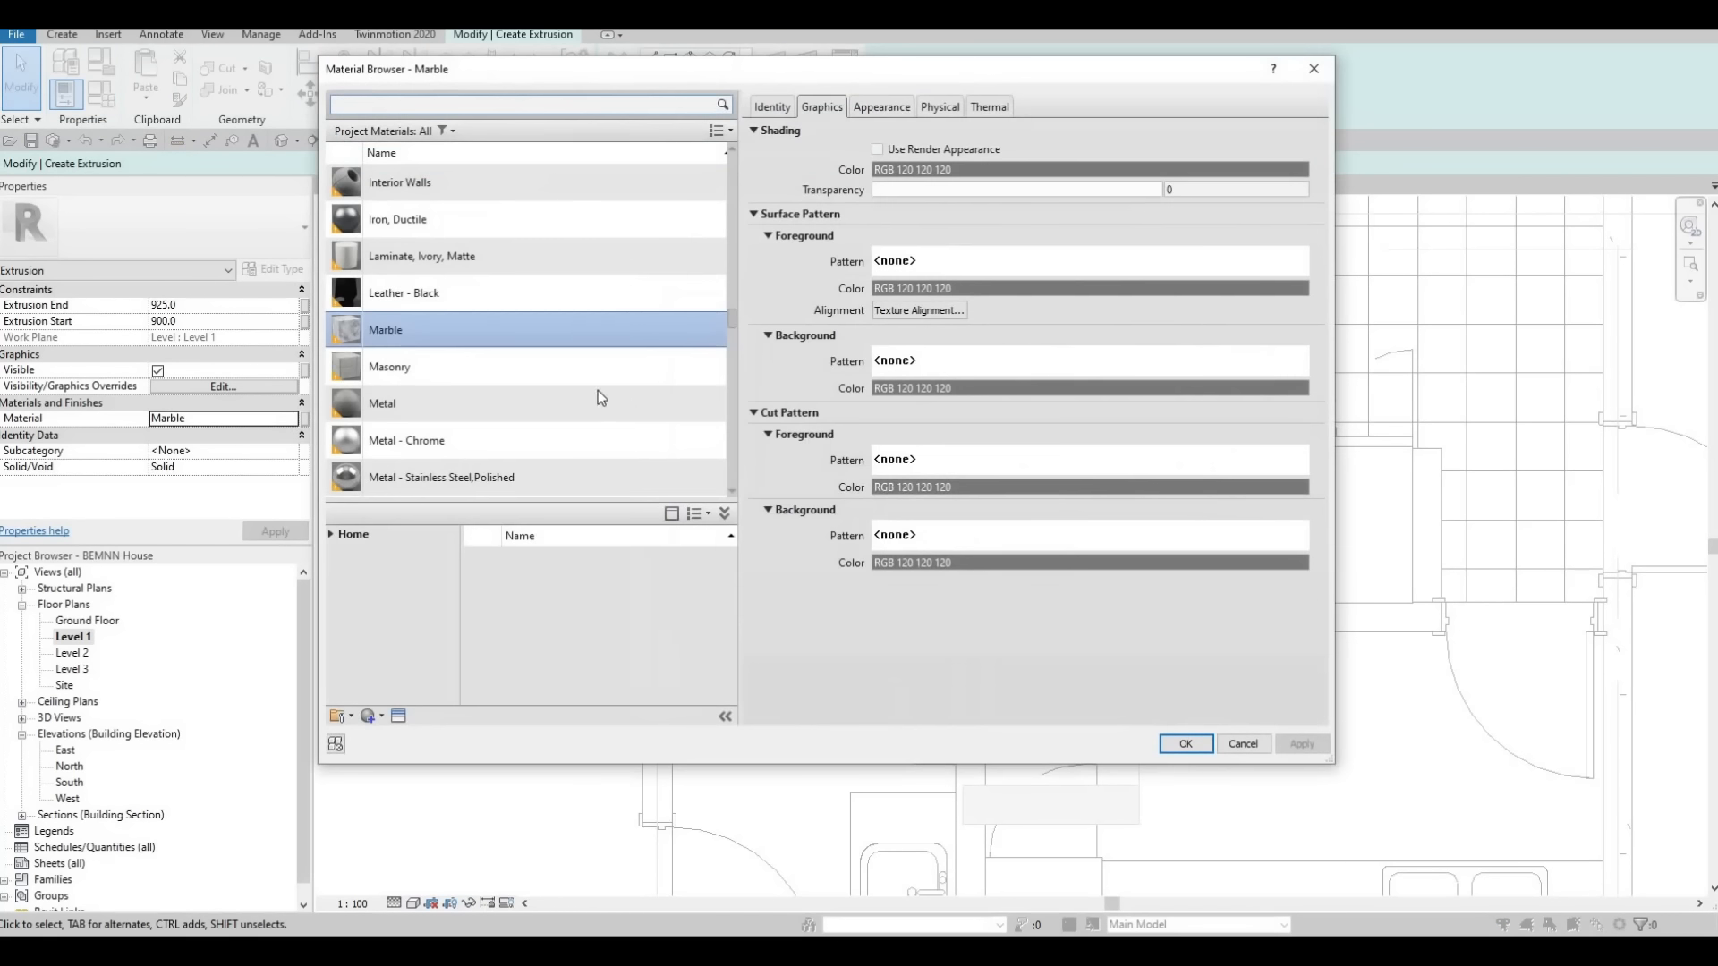
{"action": "left_click", "coordinate": [327, 533]}
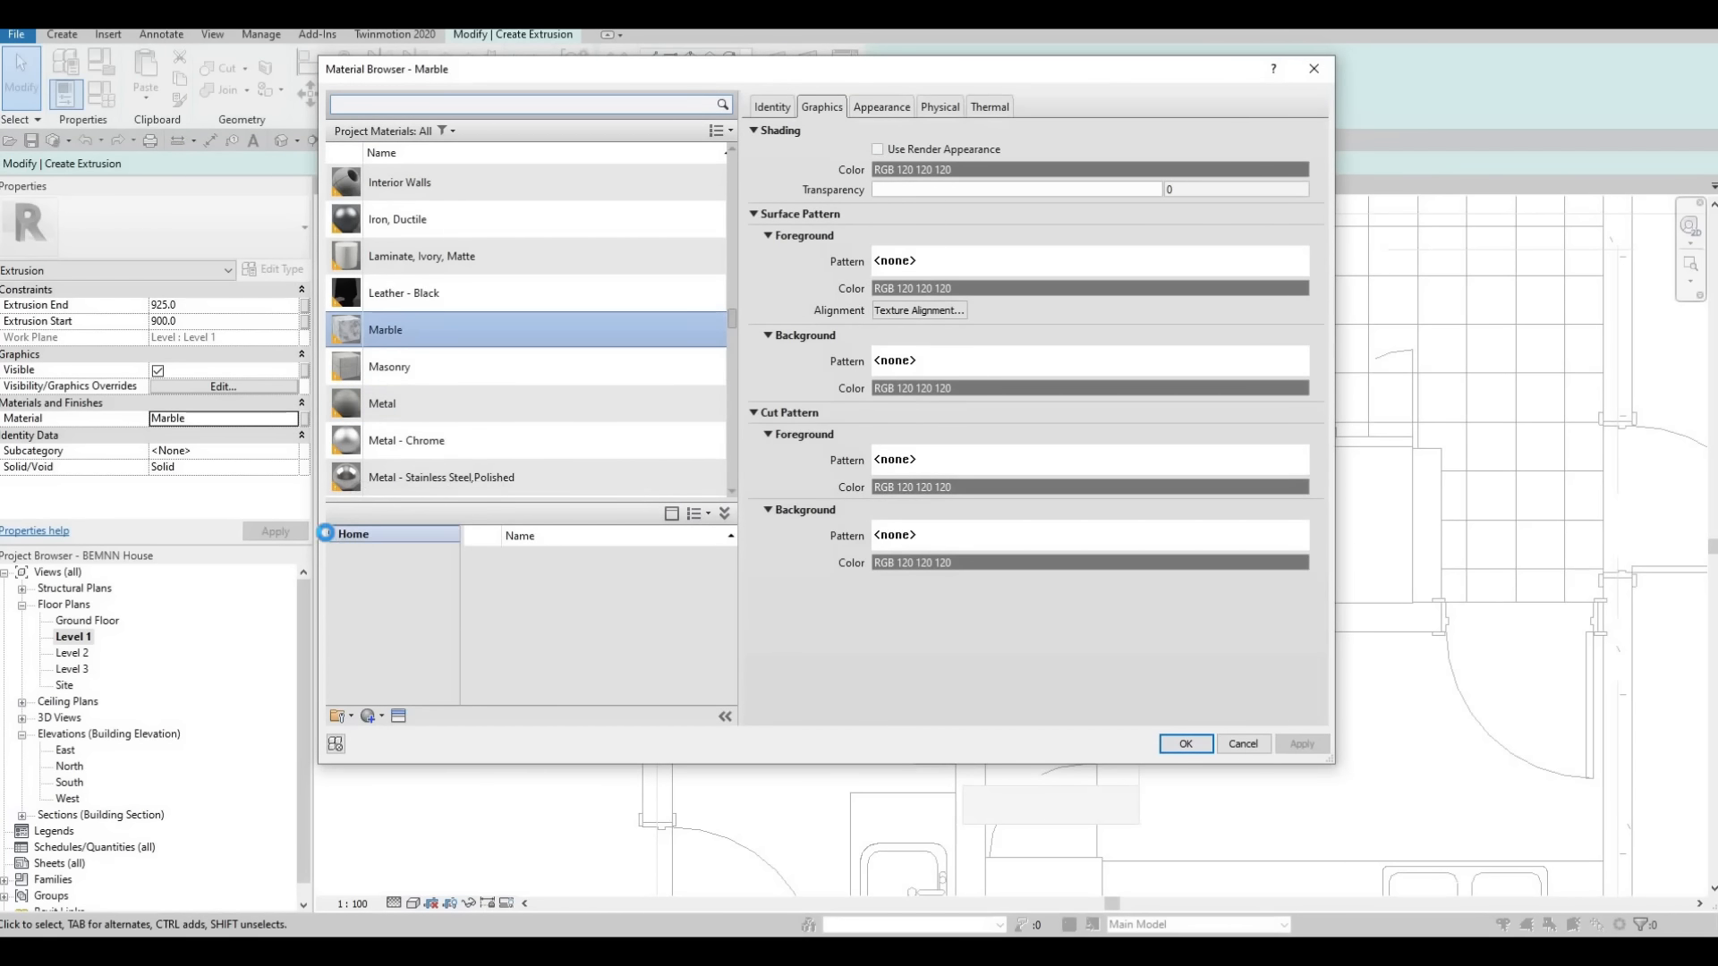
{"action": "double_click", "coordinate": [361, 568]}
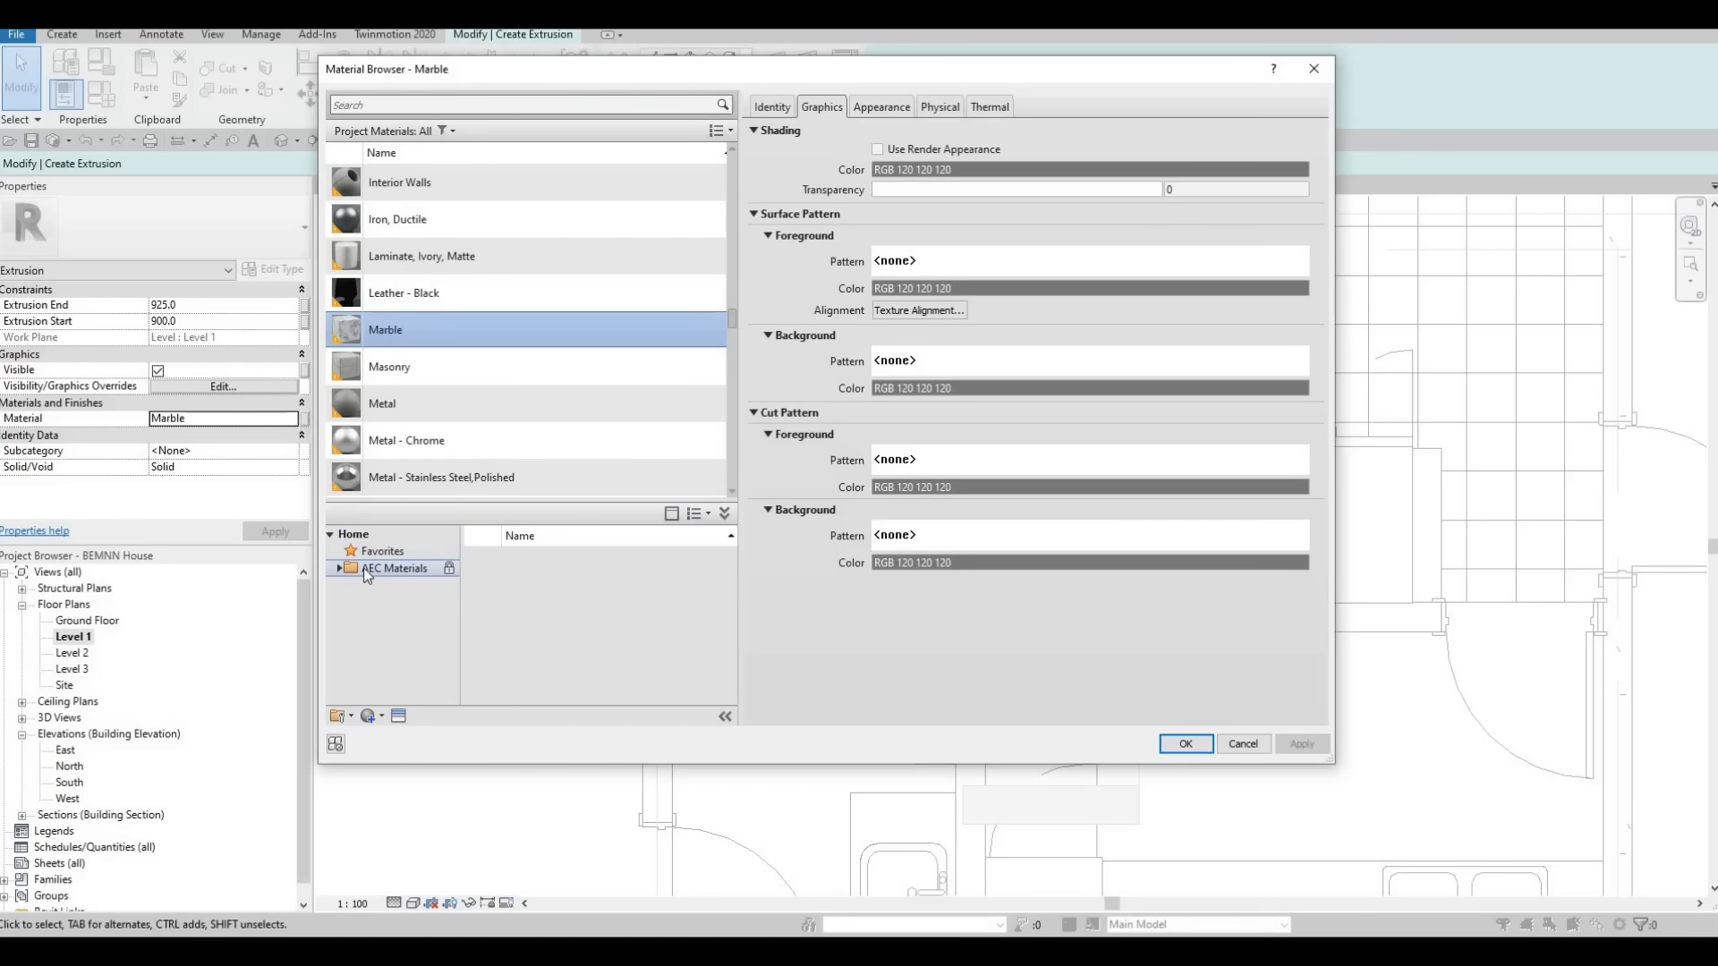
{"action": "scroll", "coordinate": [385, 684], "scroll_direction": "down", "scroll_amount": 3}
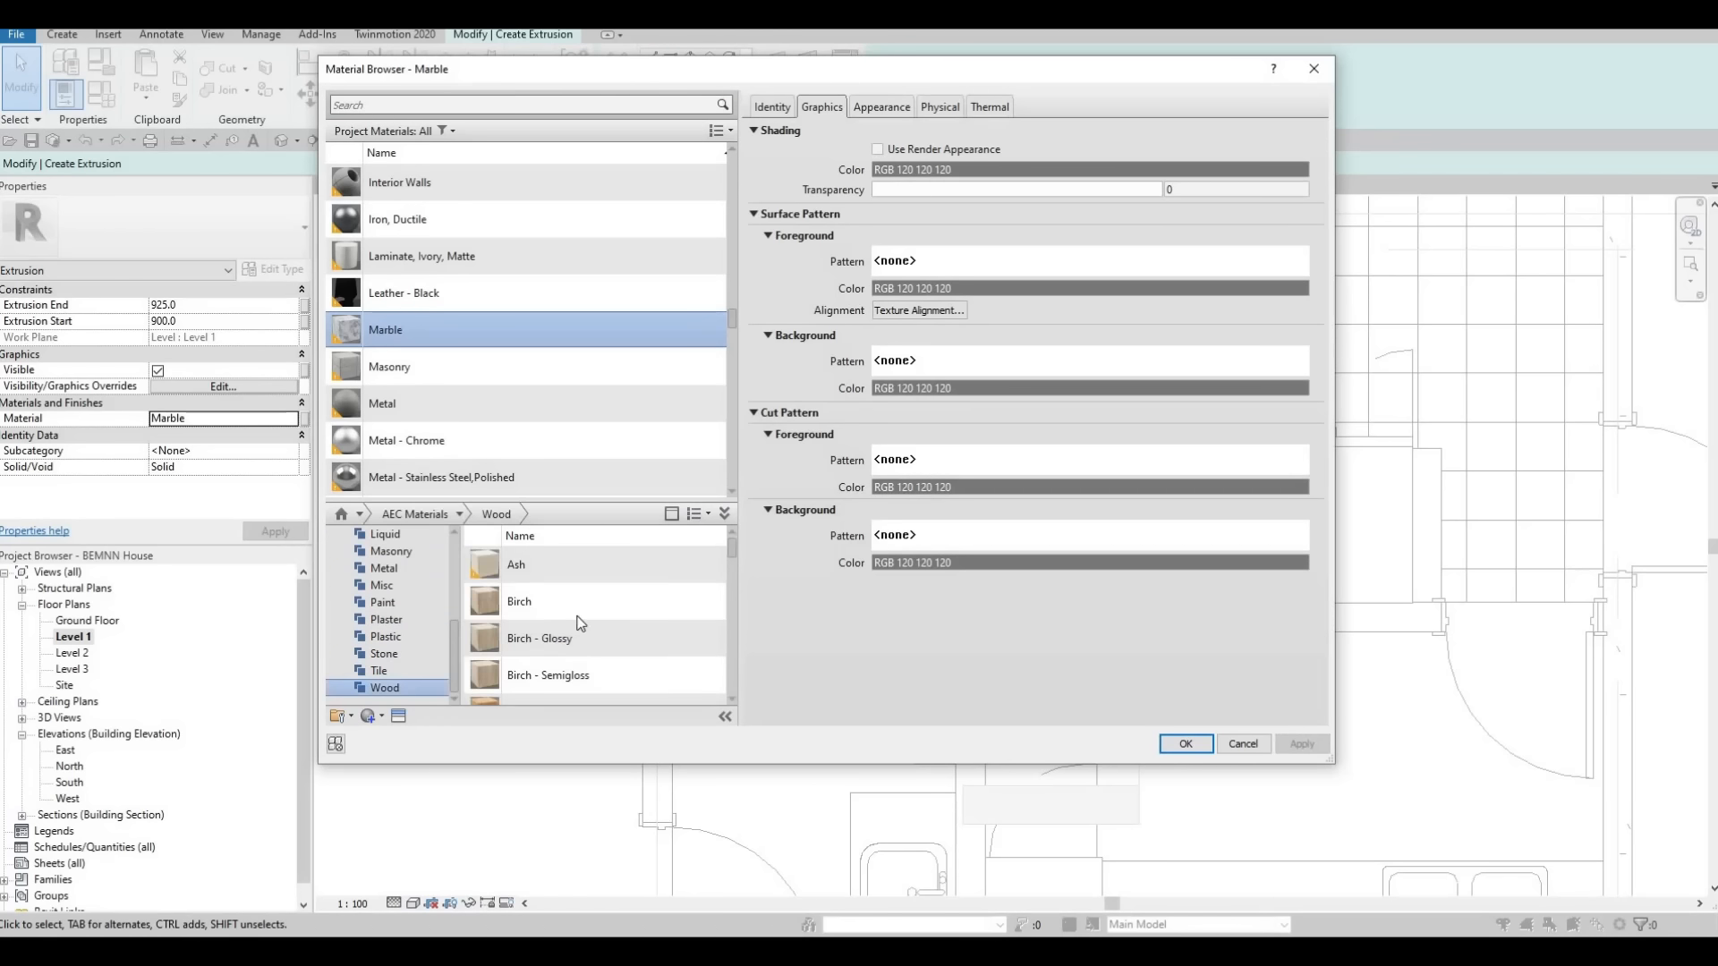
{"action": "scroll", "coordinate": [617, 629], "scroll_direction": "down", "scroll_amount": 2}
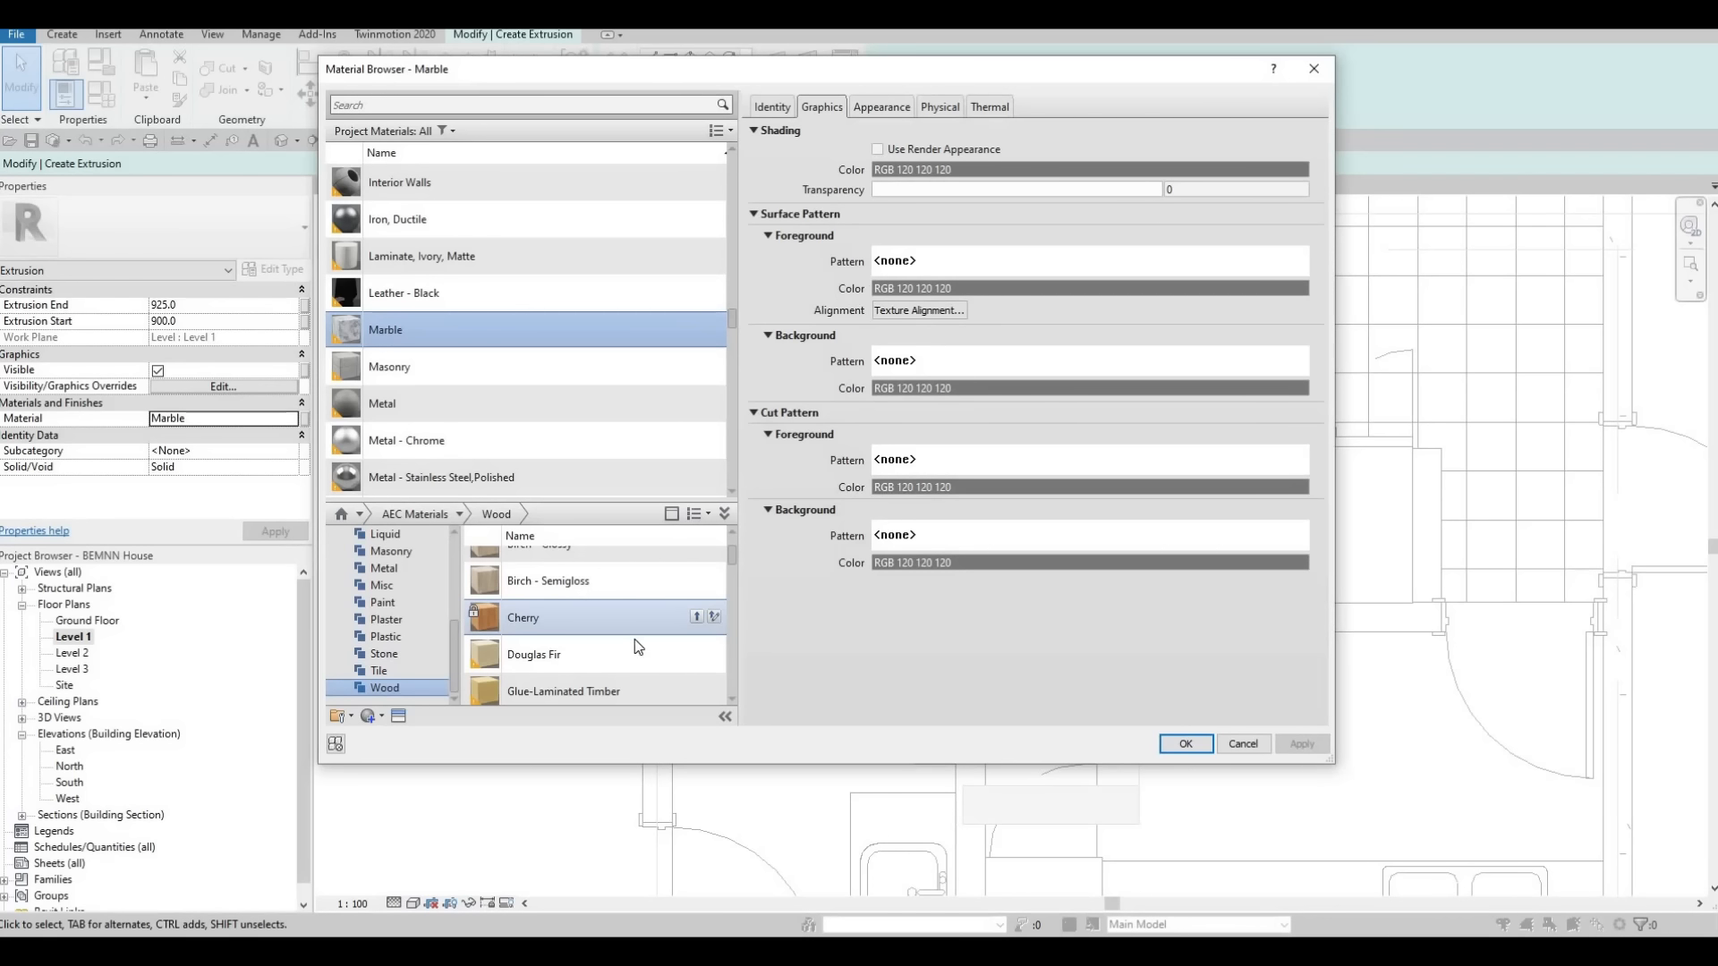
{"action": "scroll", "coordinate": [641, 617], "scroll_direction": "down", "scroll_amount": 2}
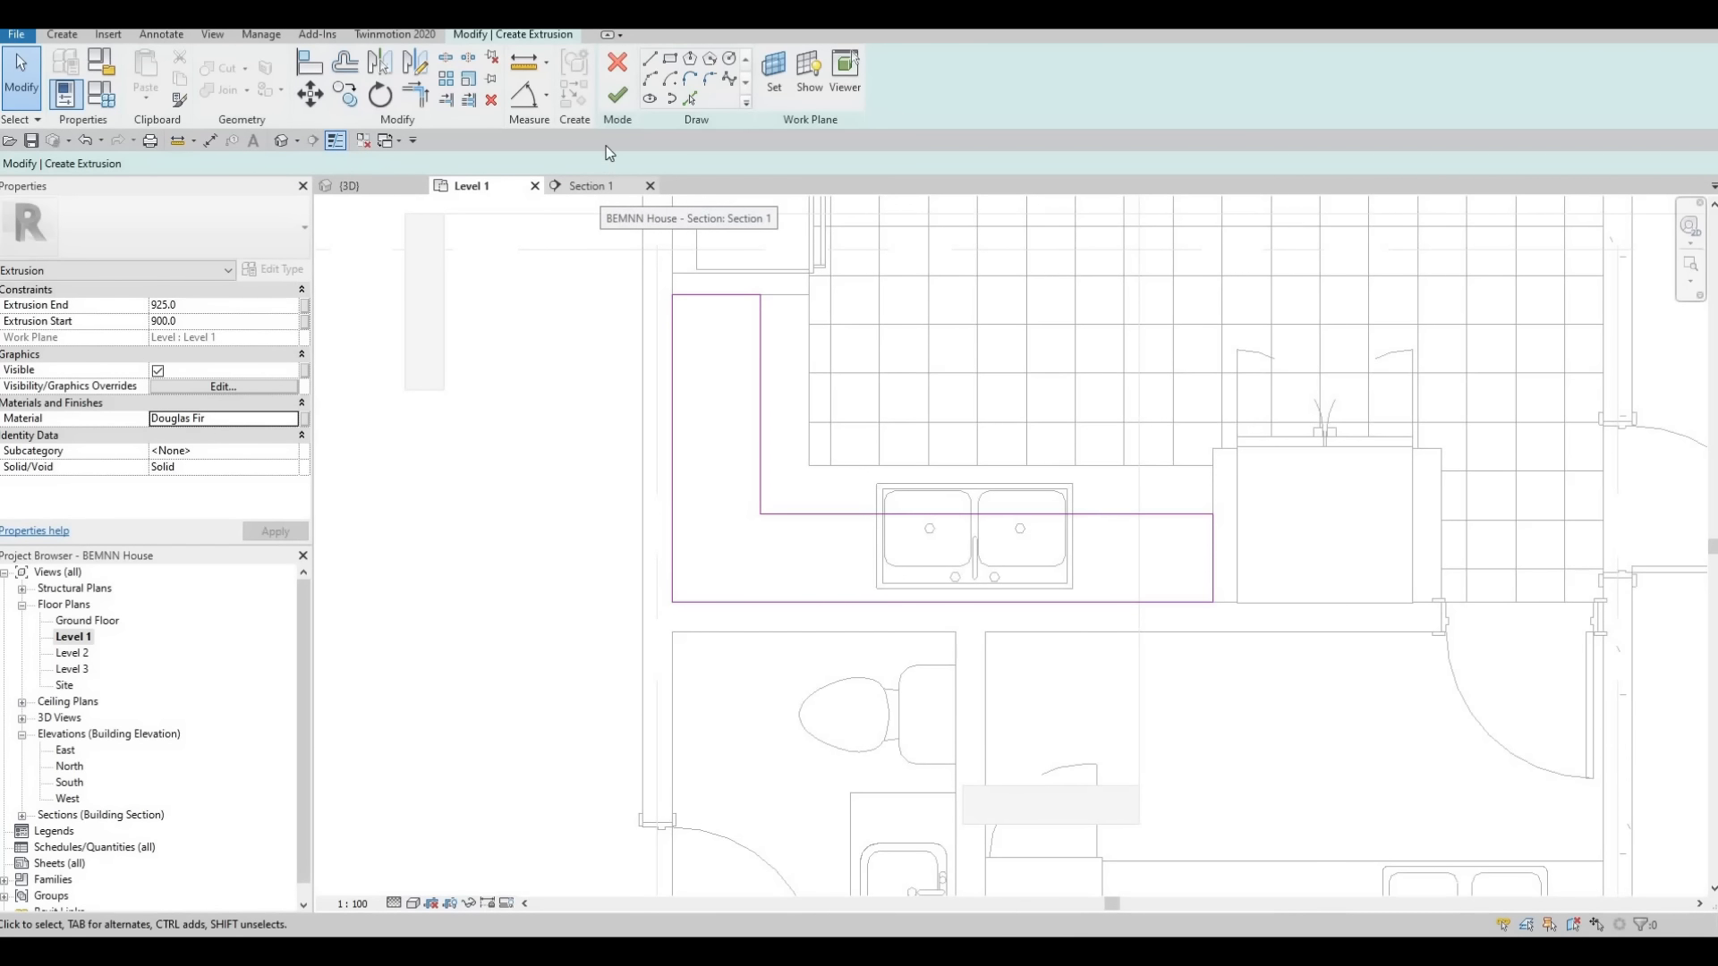
{"action": "left_click", "coordinate": [616, 104]}
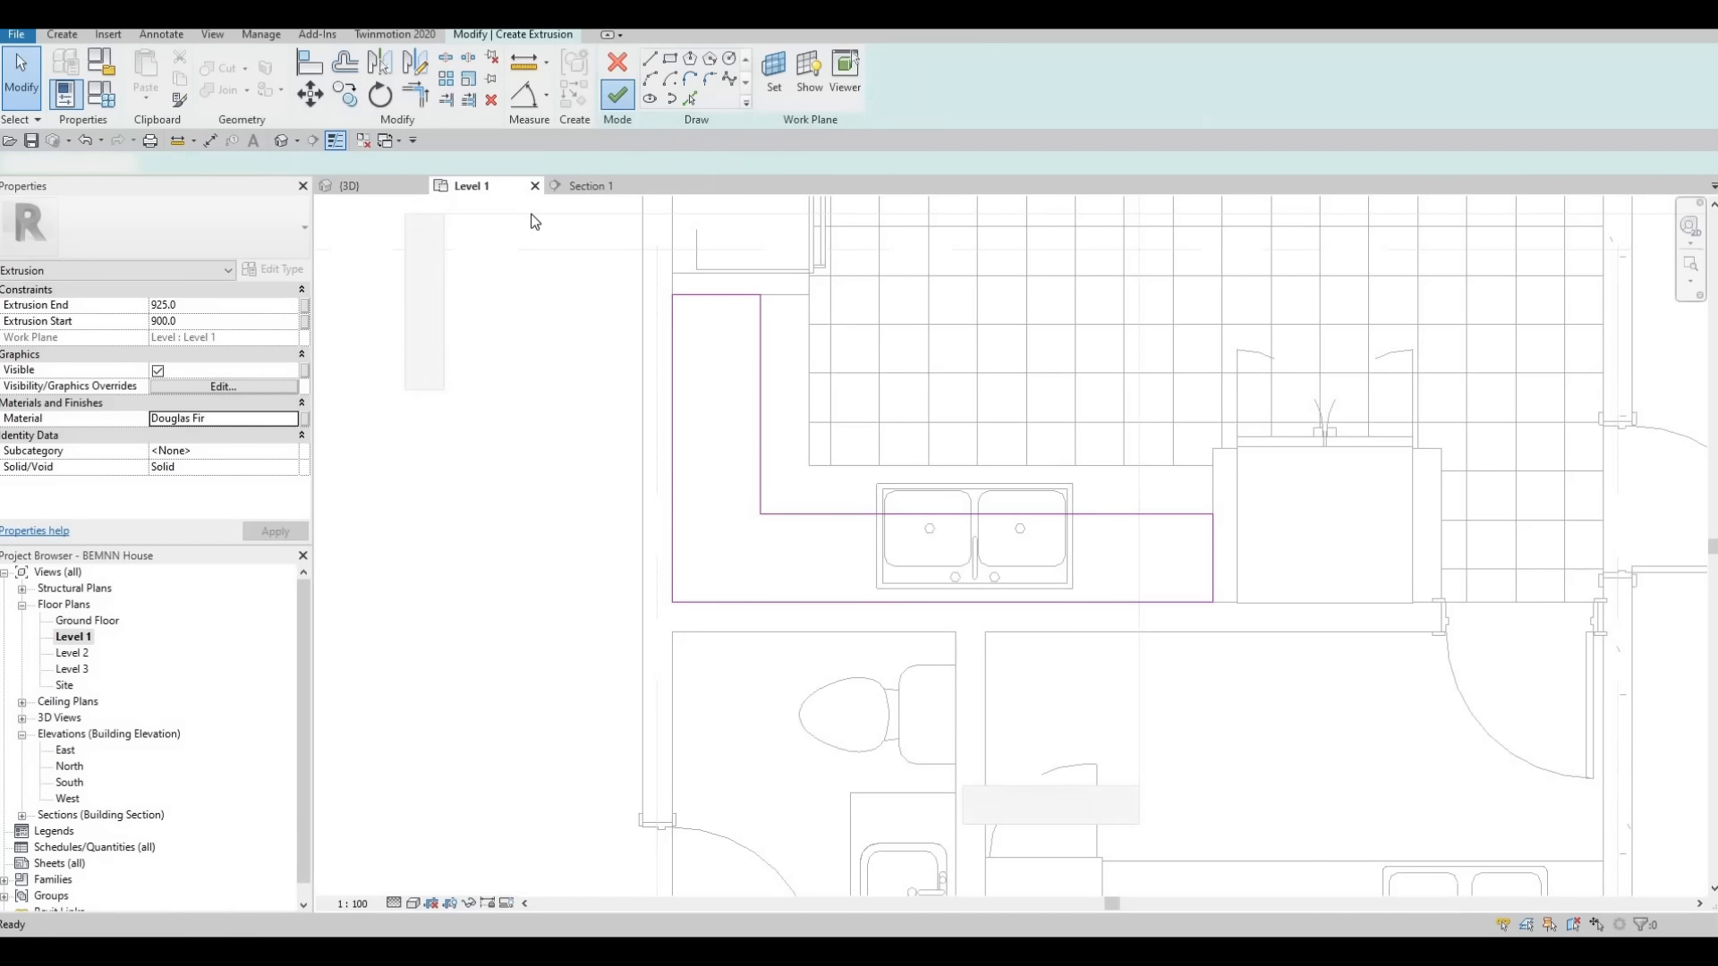
Raise the L-shaped extrusion above the countertop in the 3D view, spanning from about 1706 mm to about 2438 mm
{"action": "left_click", "coordinate": [361, 185]}
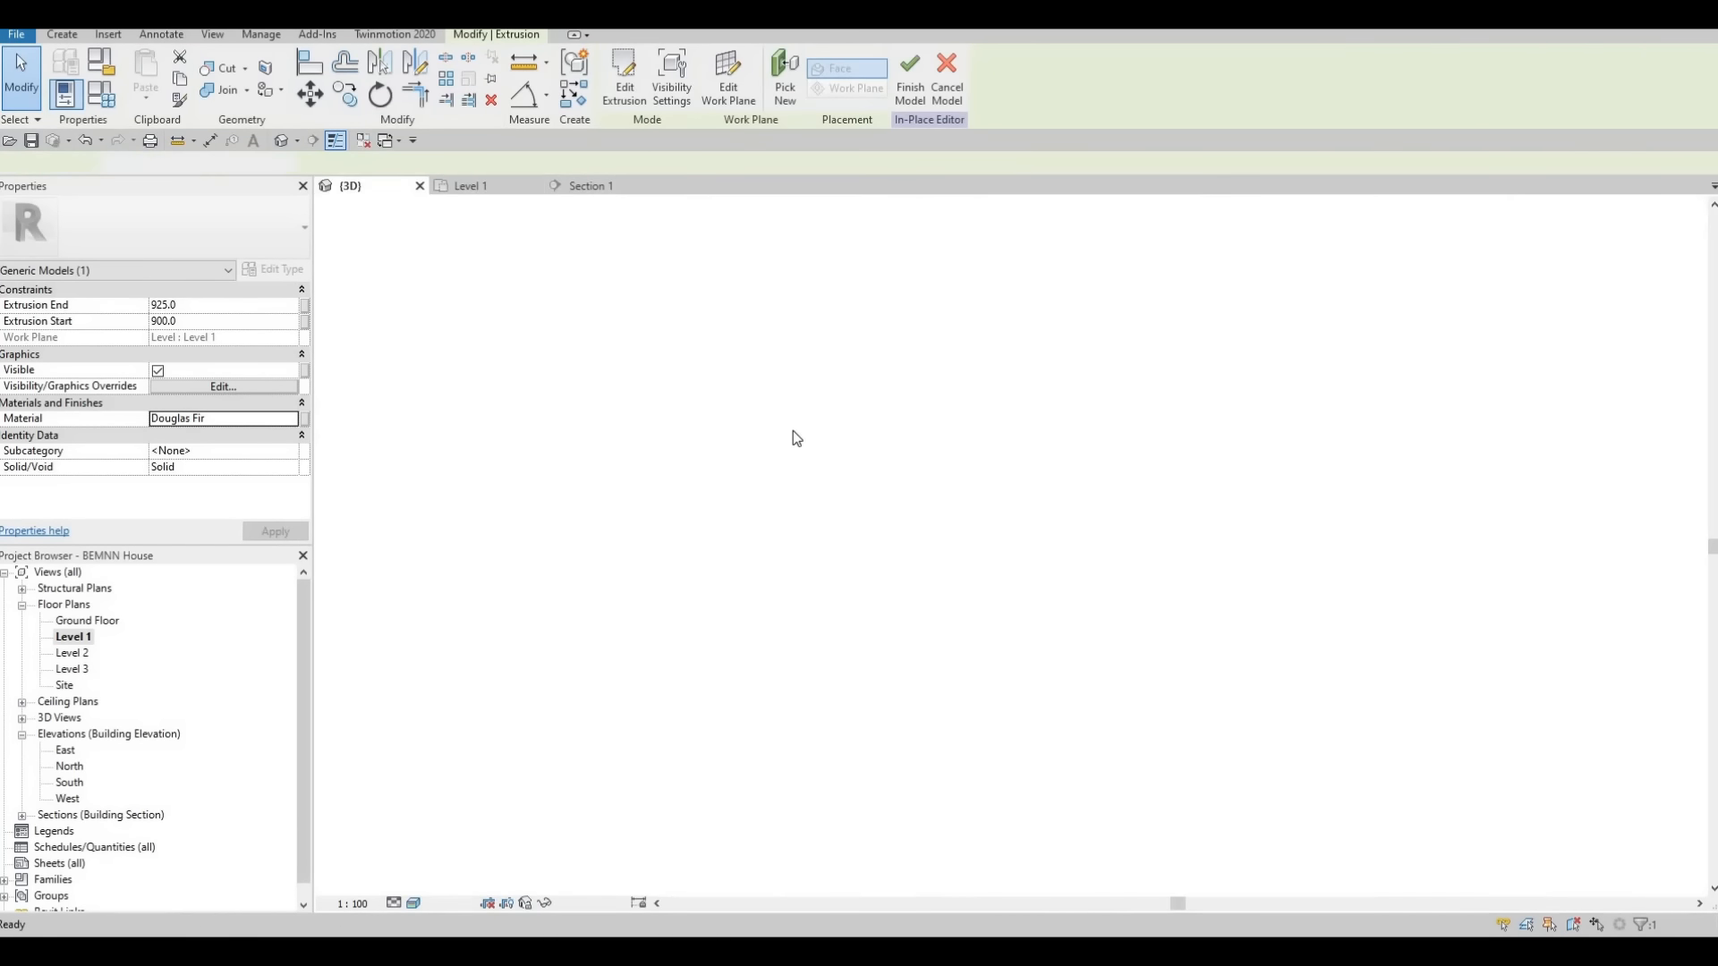
{"action": "scroll", "coordinate": [850, 434], "scroll_direction": "up", "scroll_amount": 4}
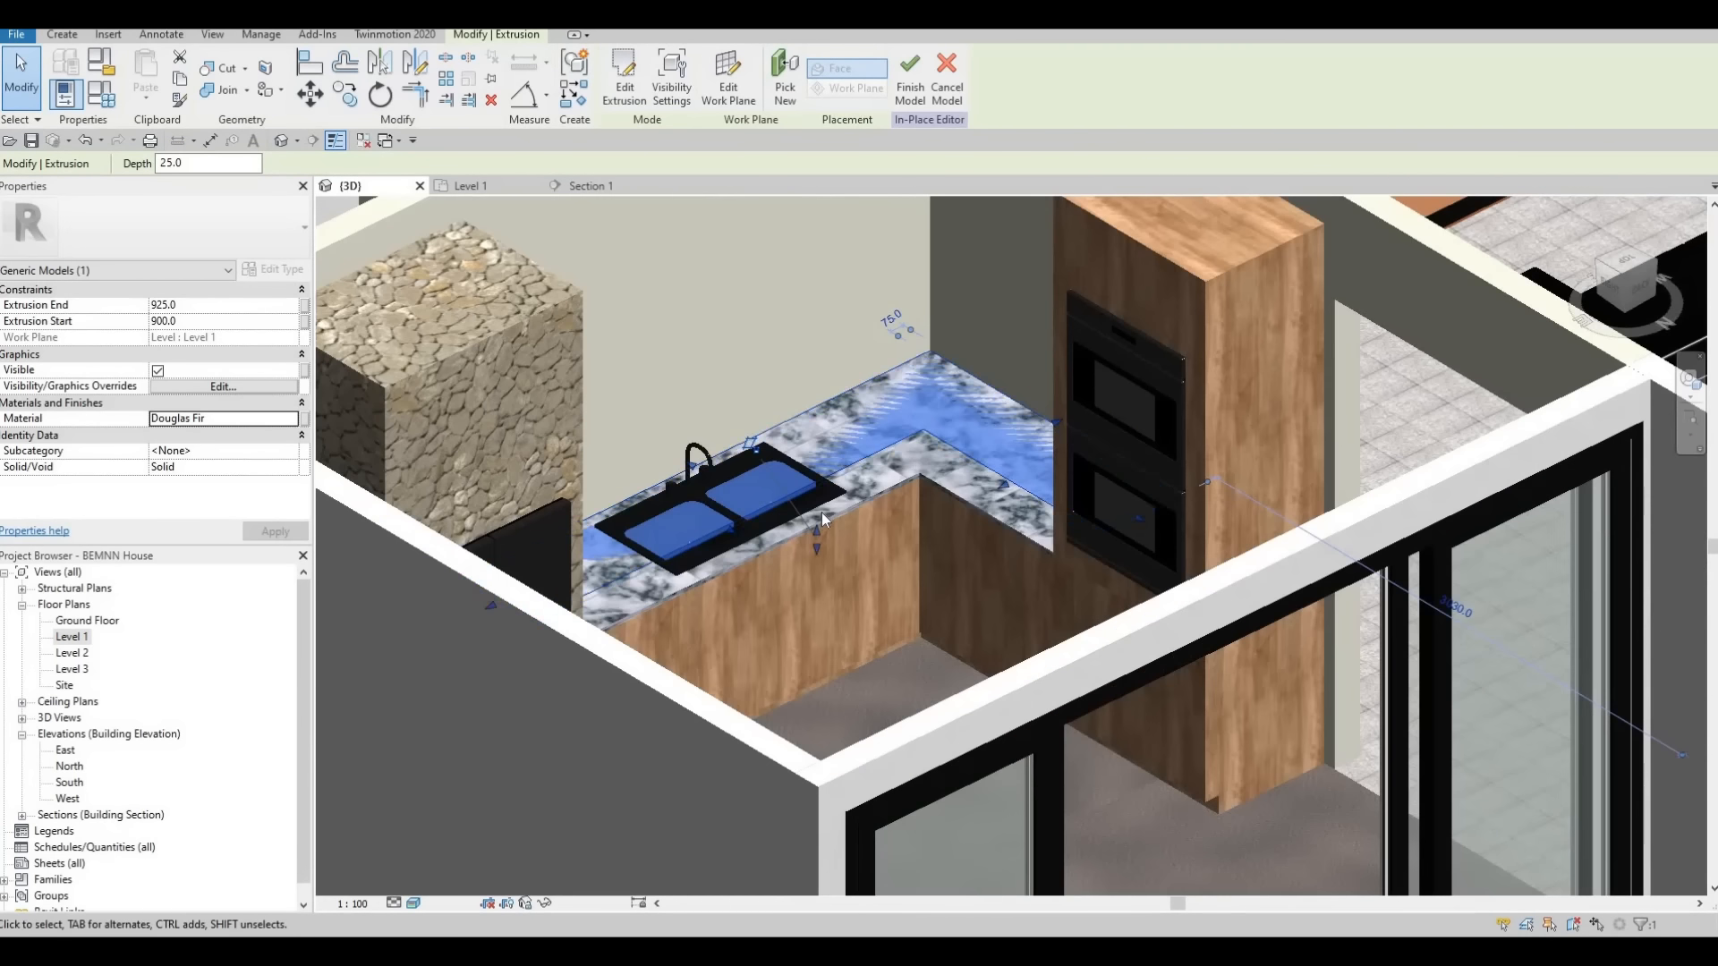
{"action": "left_click_drag", "start_coordinate": [820, 443], "coordinate": [769, 247]}
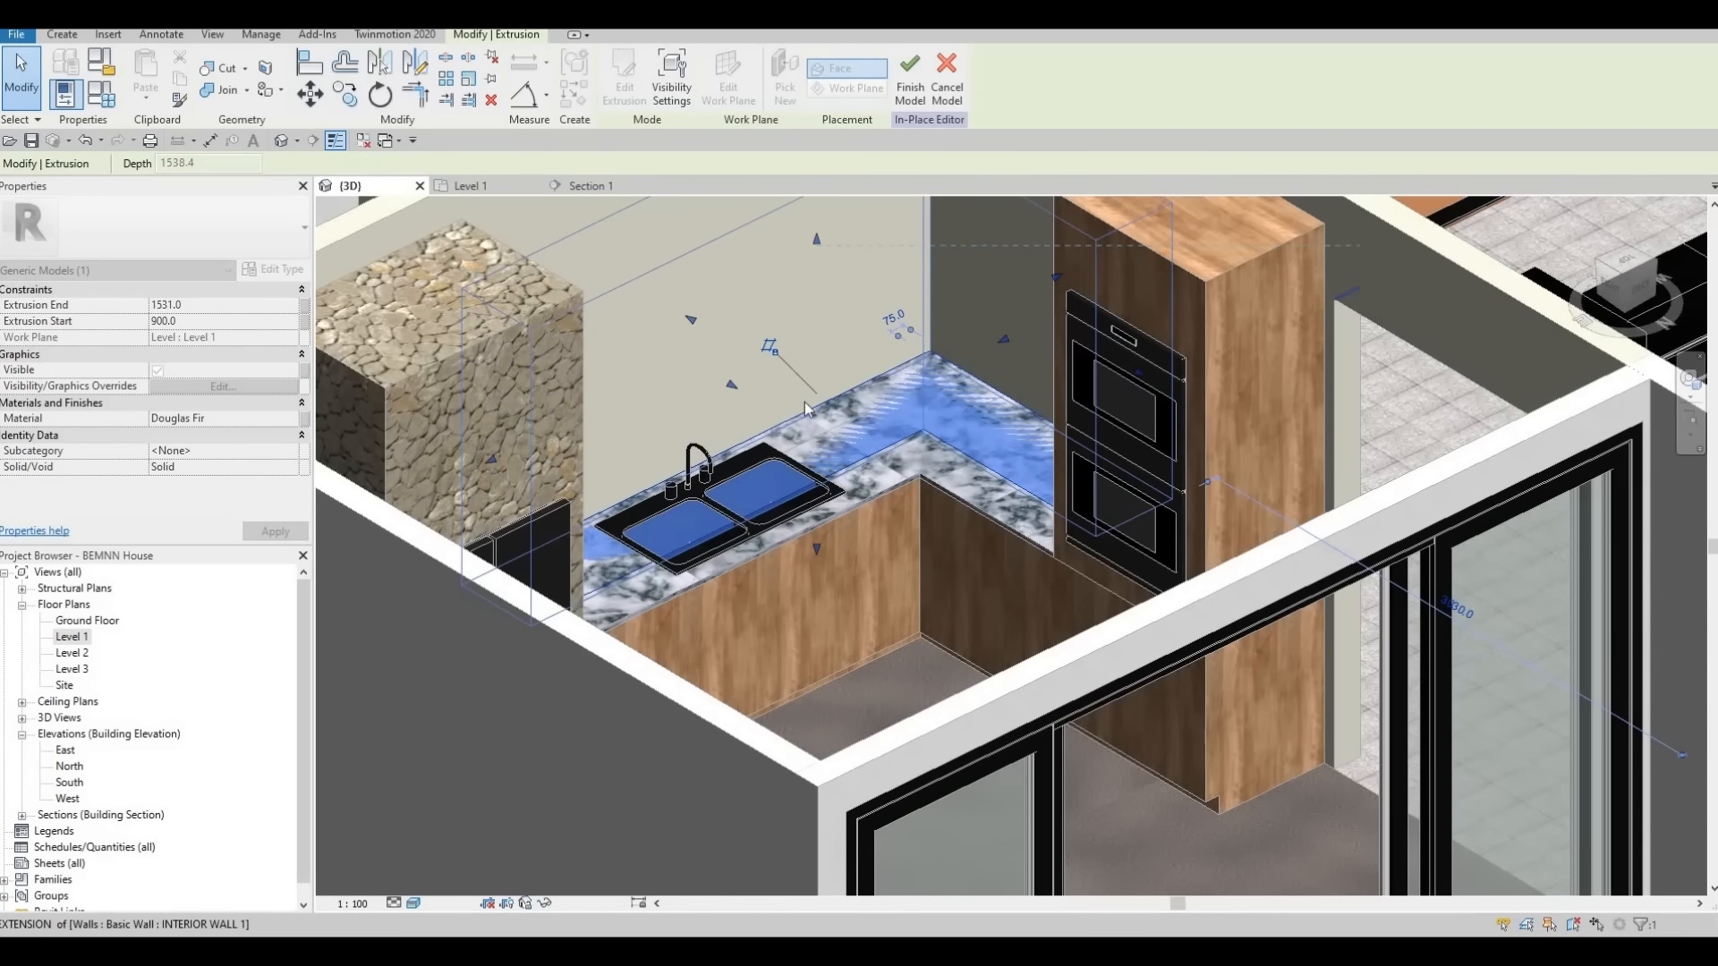
{"action": "left_click_drag", "start_coordinate": [805, 391], "coordinate": [792, 387]}
{"action": "middle_click_drag", "start_coordinate": [634, 377], "coordinate": [533, 218], "text": "shift"}
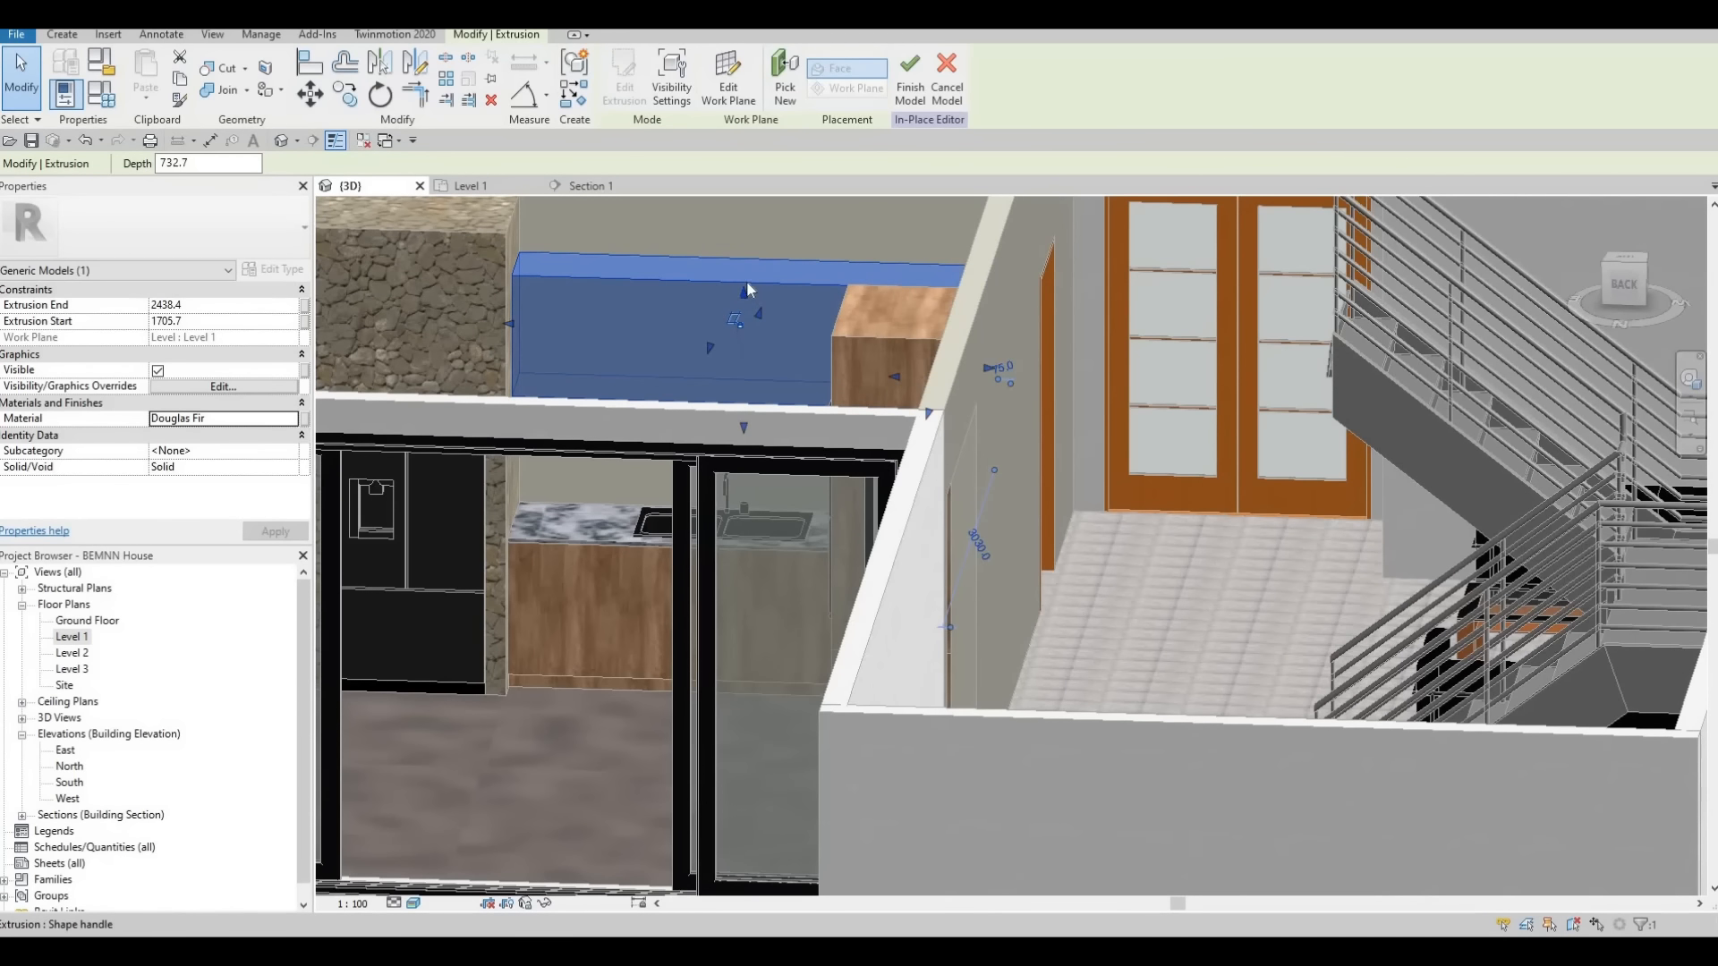
Stretch the raised extrusion's top to about 2521 mm and adjust its bottom to about 1714 mm
{"action": "left_click_drag", "start_coordinate": [747, 288], "coordinate": [747, 274]}
{"action": "middle_click_drag", "start_coordinate": [721, 346], "coordinate": [741, 434], "text": "shift"}
{"action": "left_click_drag", "start_coordinate": [742, 426], "coordinate": [742, 420]}
{"action": "middle_click_drag", "start_coordinate": [669, 361], "coordinate": [682, 483], "text": "shift"}
{"action": "scroll", "coordinate": [770, 669], "scroll_direction": "up", "scroll_amount": 3}
{"action": "middle_click_drag", "start_coordinate": [769, 669], "coordinate": [550, 266], "text": "shift"}
Check the raised extrusion's height against the neighbouring cabinets in Section 1 and finish the in-place model
{"action": "left_click", "coordinate": [583, 186]}
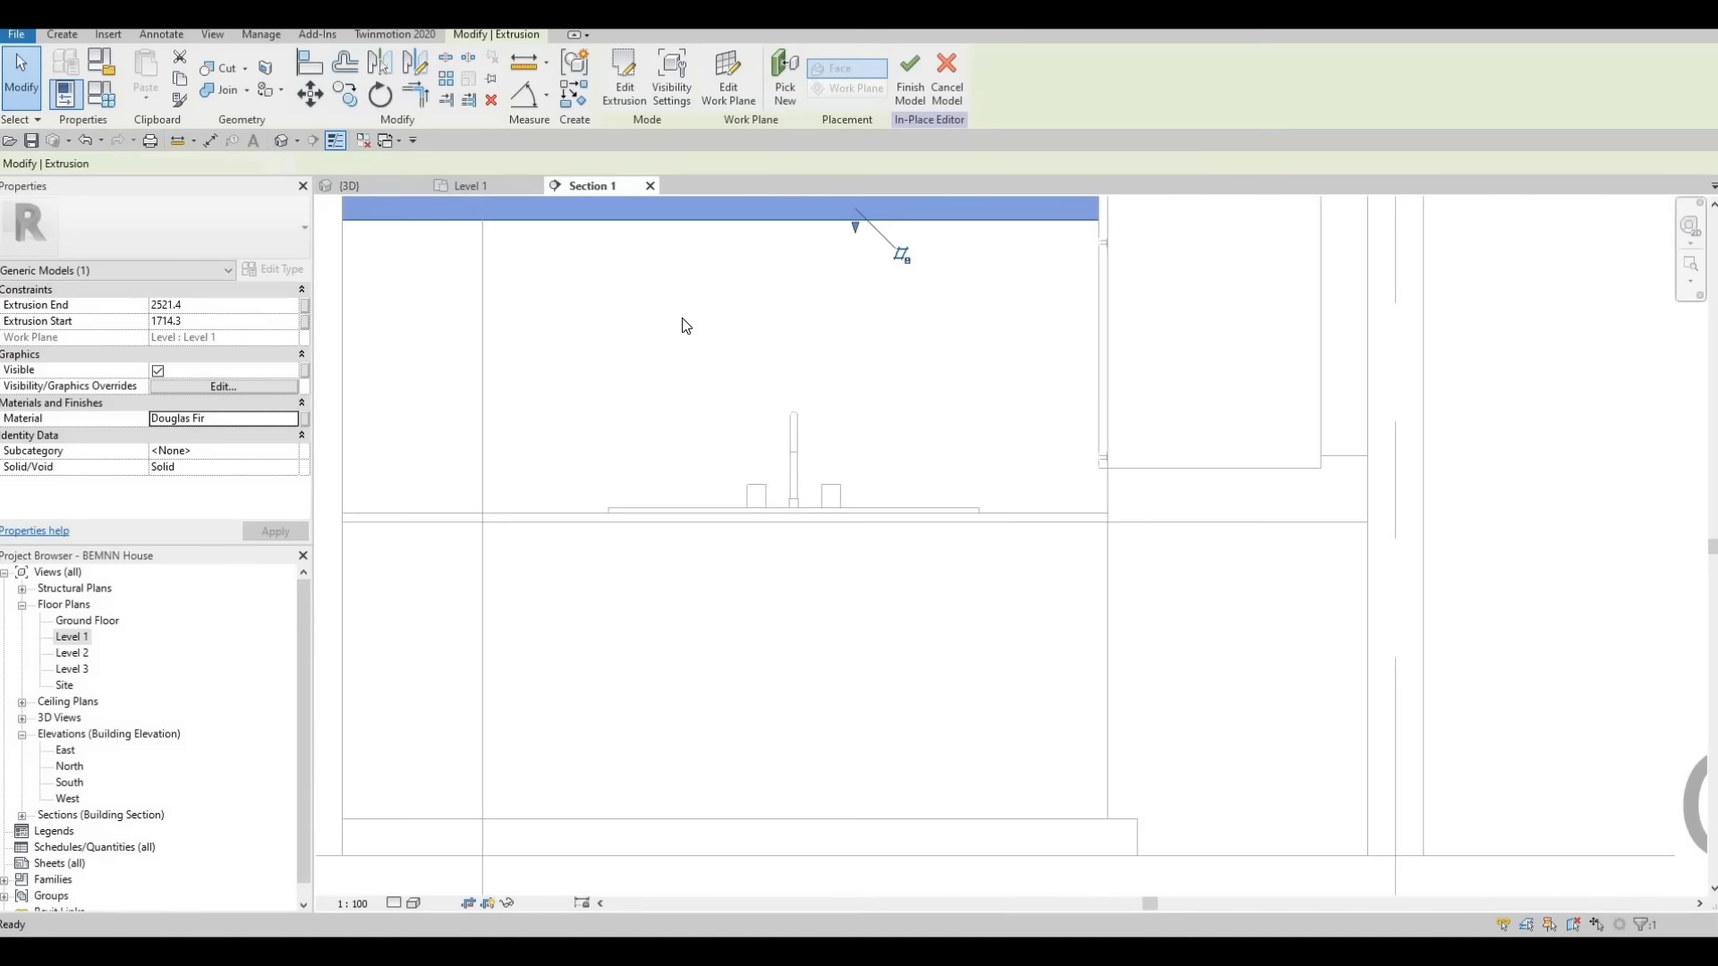
{"action": "scroll", "coordinate": [866, 638], "scroll_direction": "down", "scroll_amount": 2}
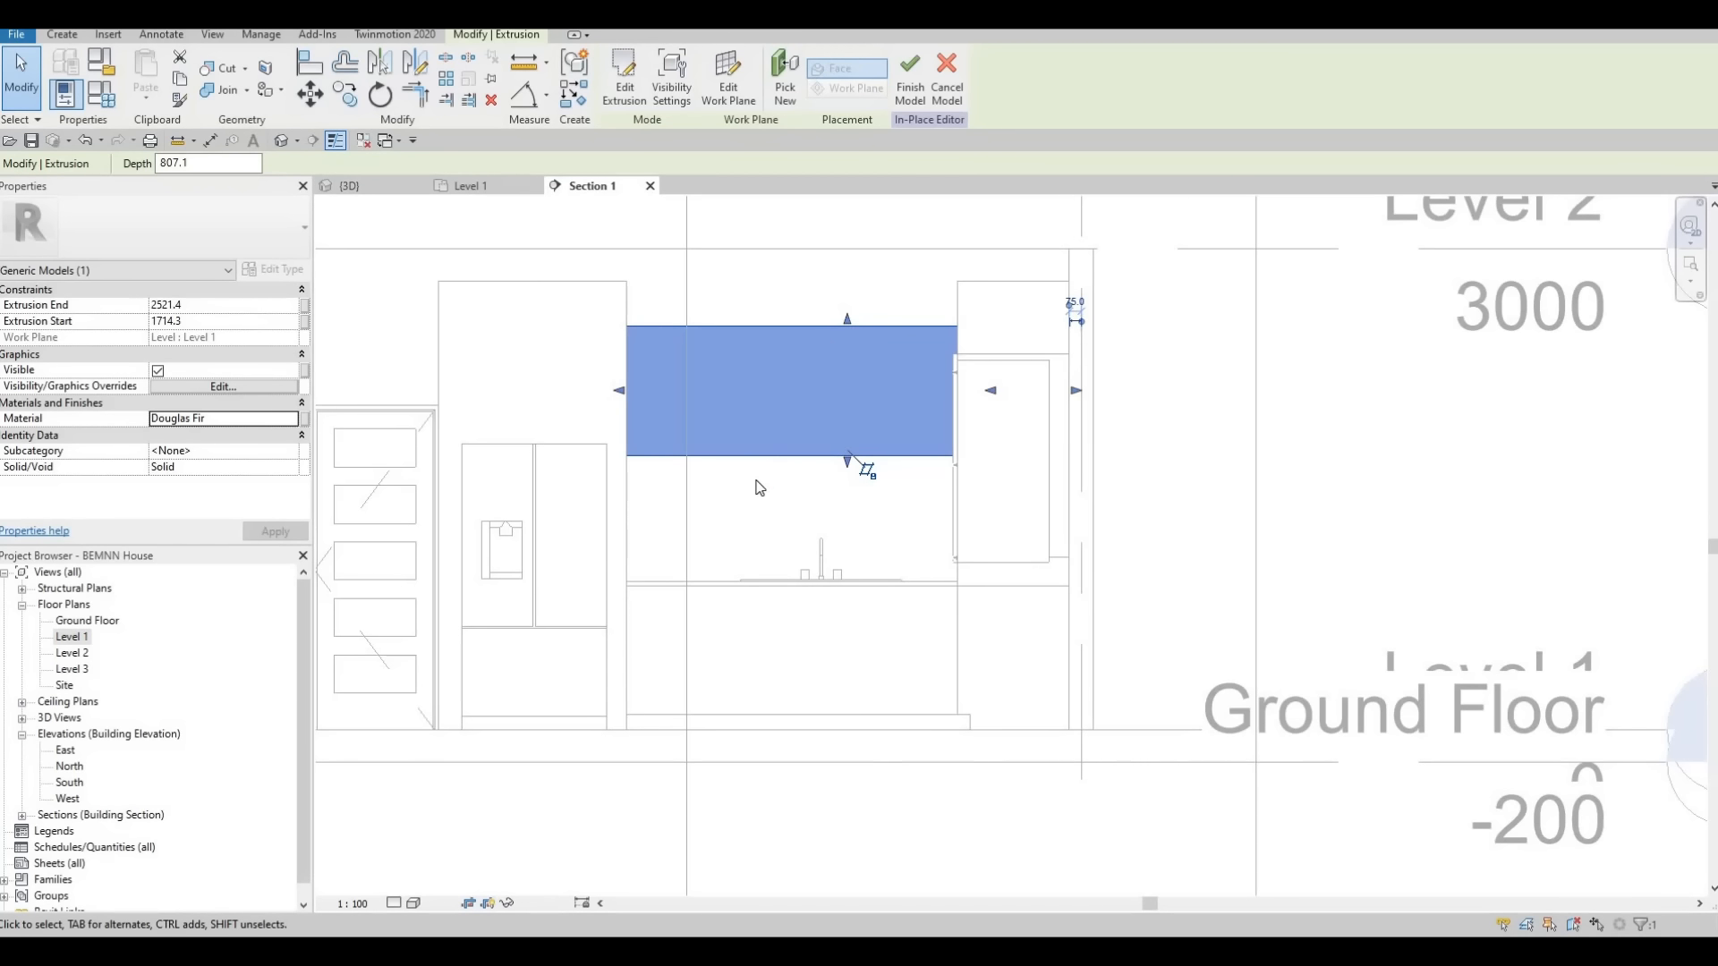
{"action": "middle_click_drag", "start_coordinate": [676, 325], "coordinate": [594, 268]}
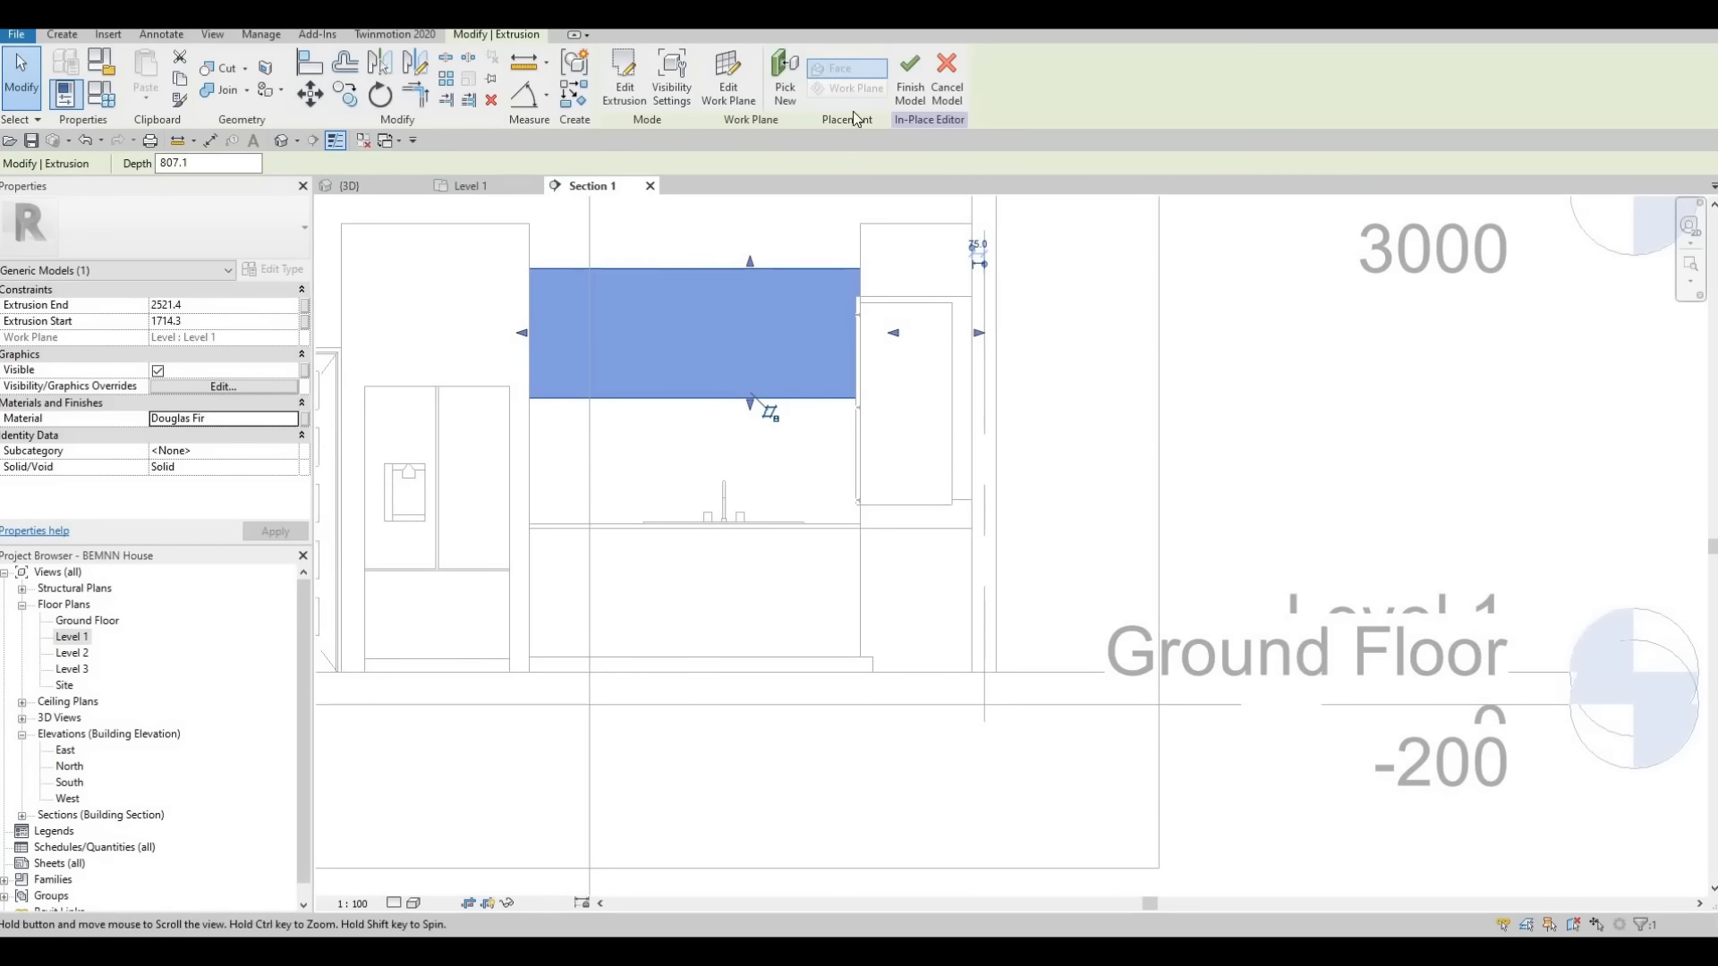
{"action": "key", "text": "Escape"}
{"action": "key", "text": "Escape"}
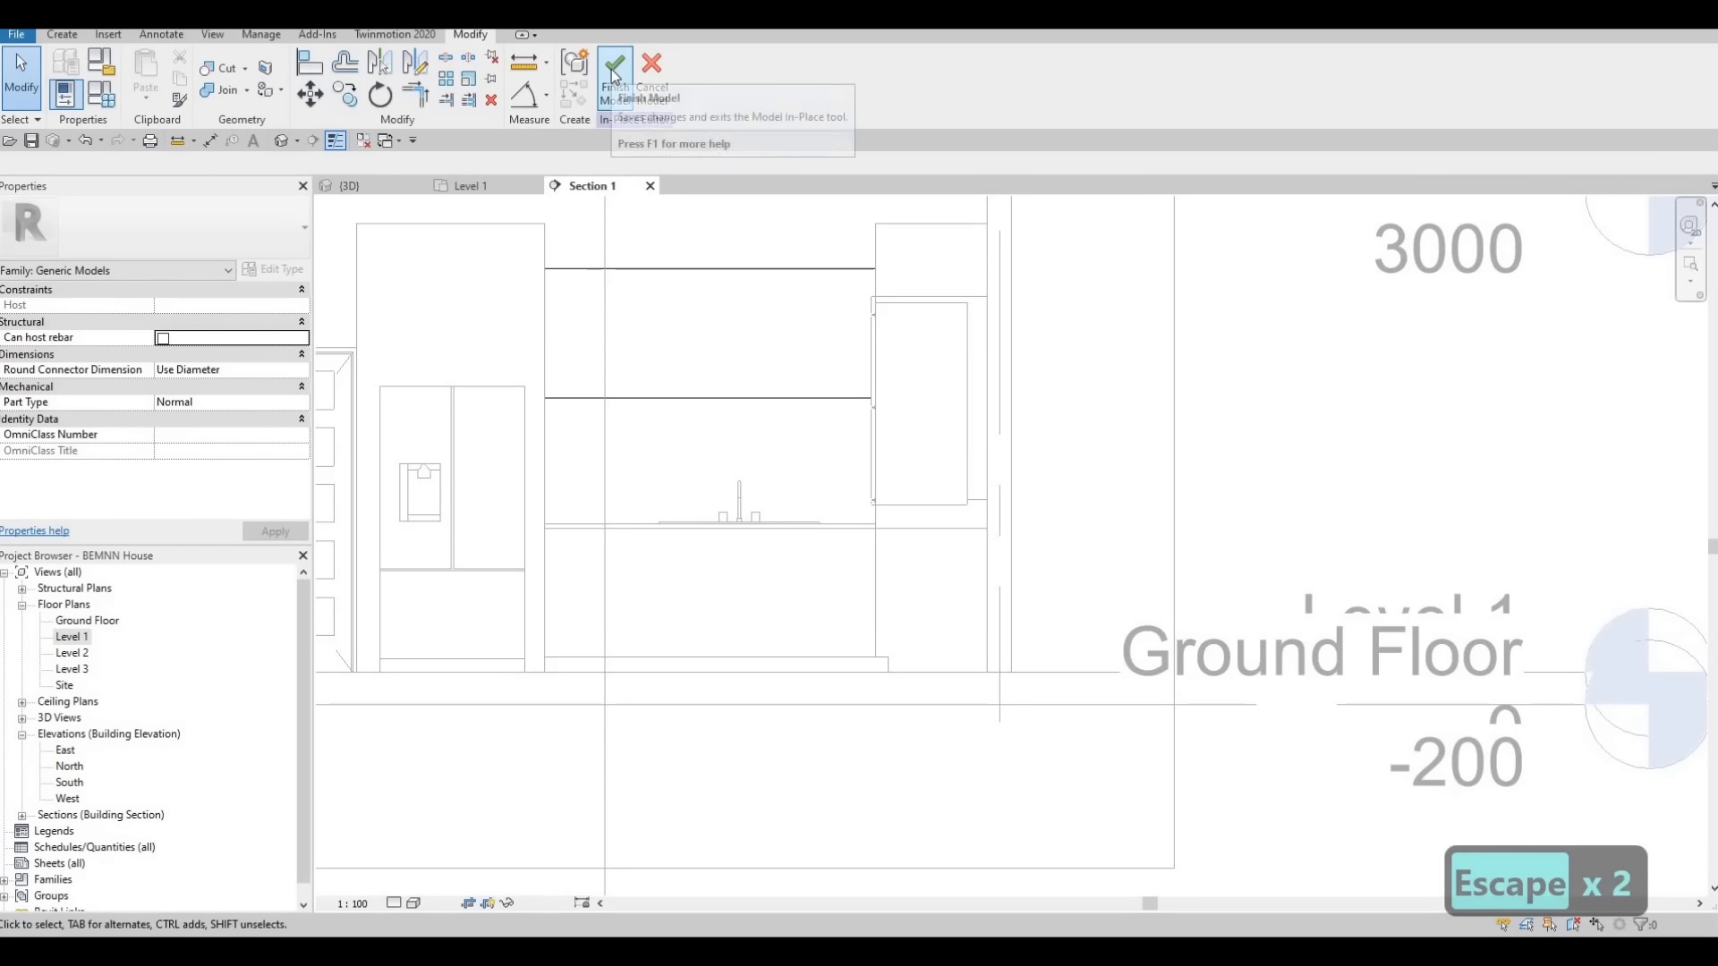
{"action": "left_click", "coordinate": [614, 76]}
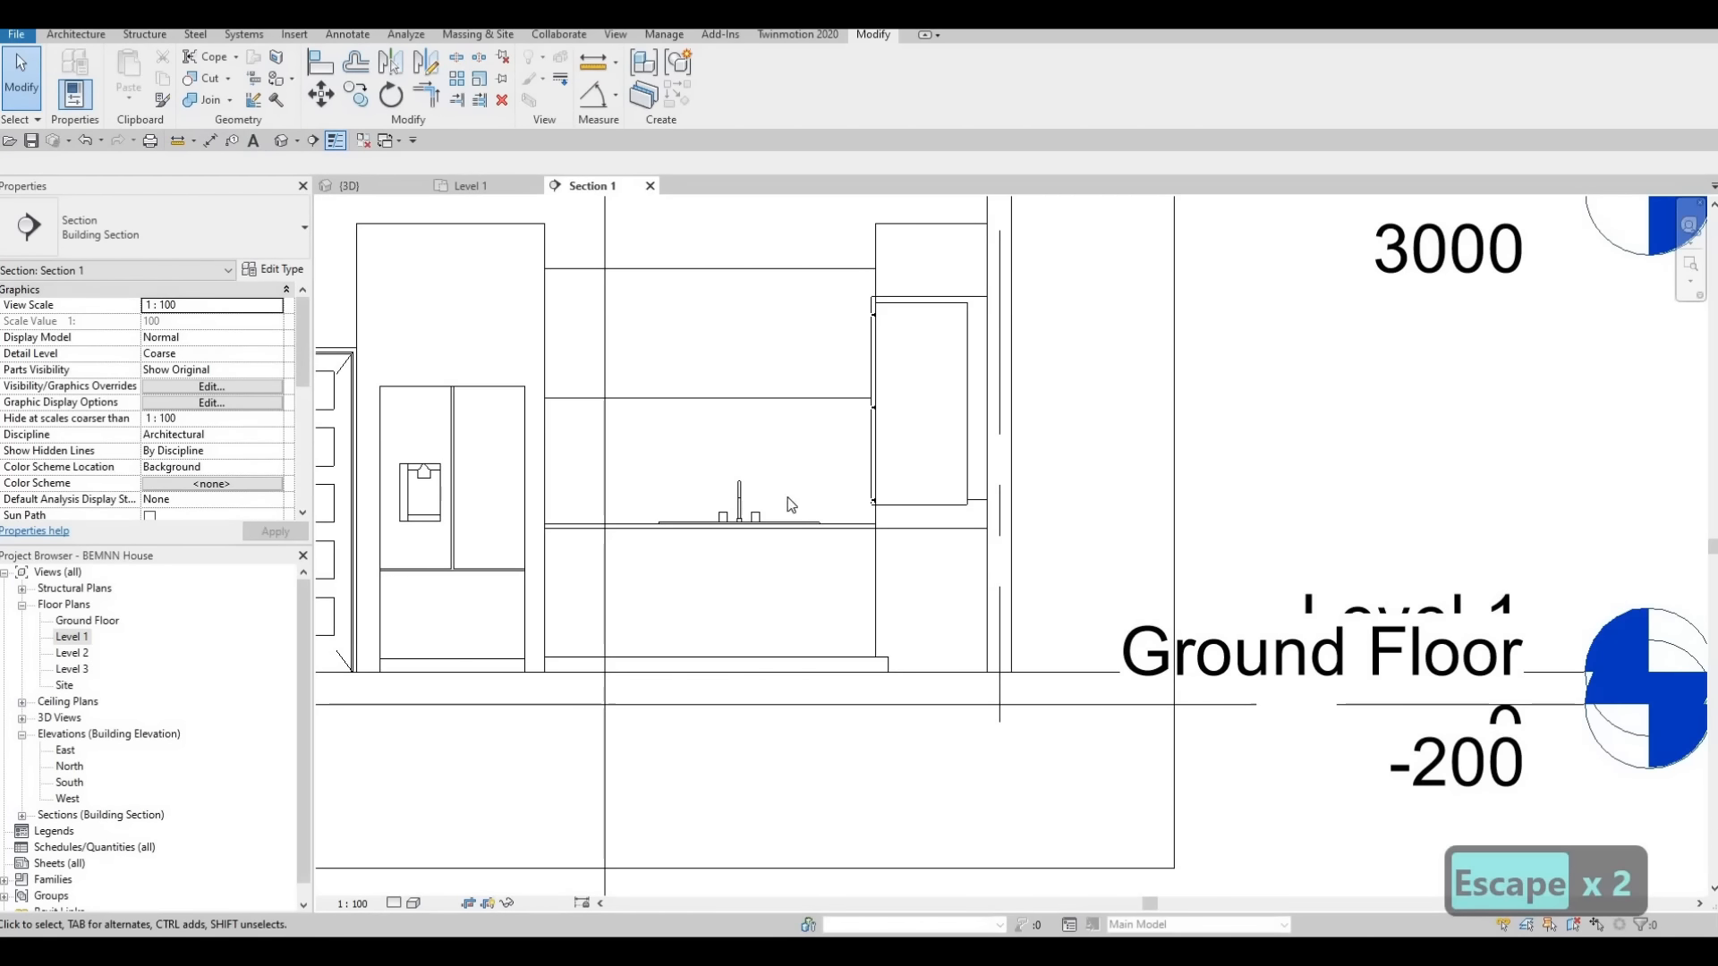
Examine the finished upper cabinet extrusion in the 3D view and return to the kitchen in the Level 1 floor plan
{"action": "key", "text": "ctrl+Tab"}
{"action": "middle_click_drag", "start_coordinate": [851, 599], "coordinate": [803, 294], "text": "shift"}
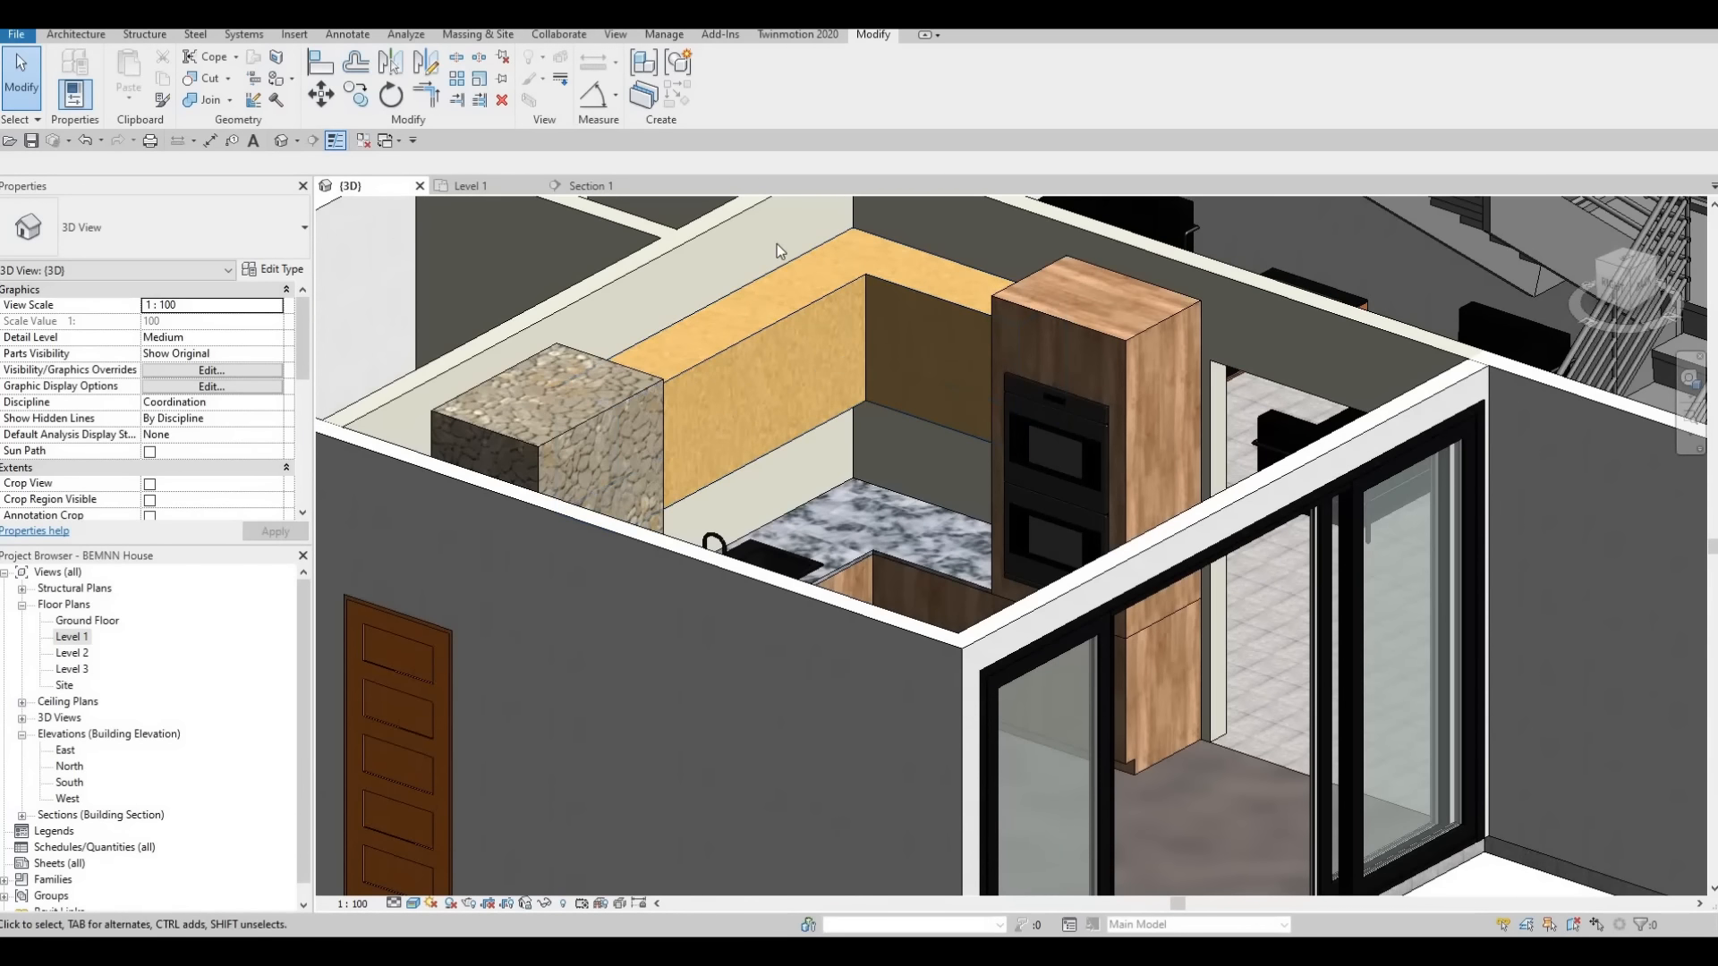
{"action": "scroll", "coordinate": [827, 358], "scroll_direction": "down", "scroll_amount": 4}
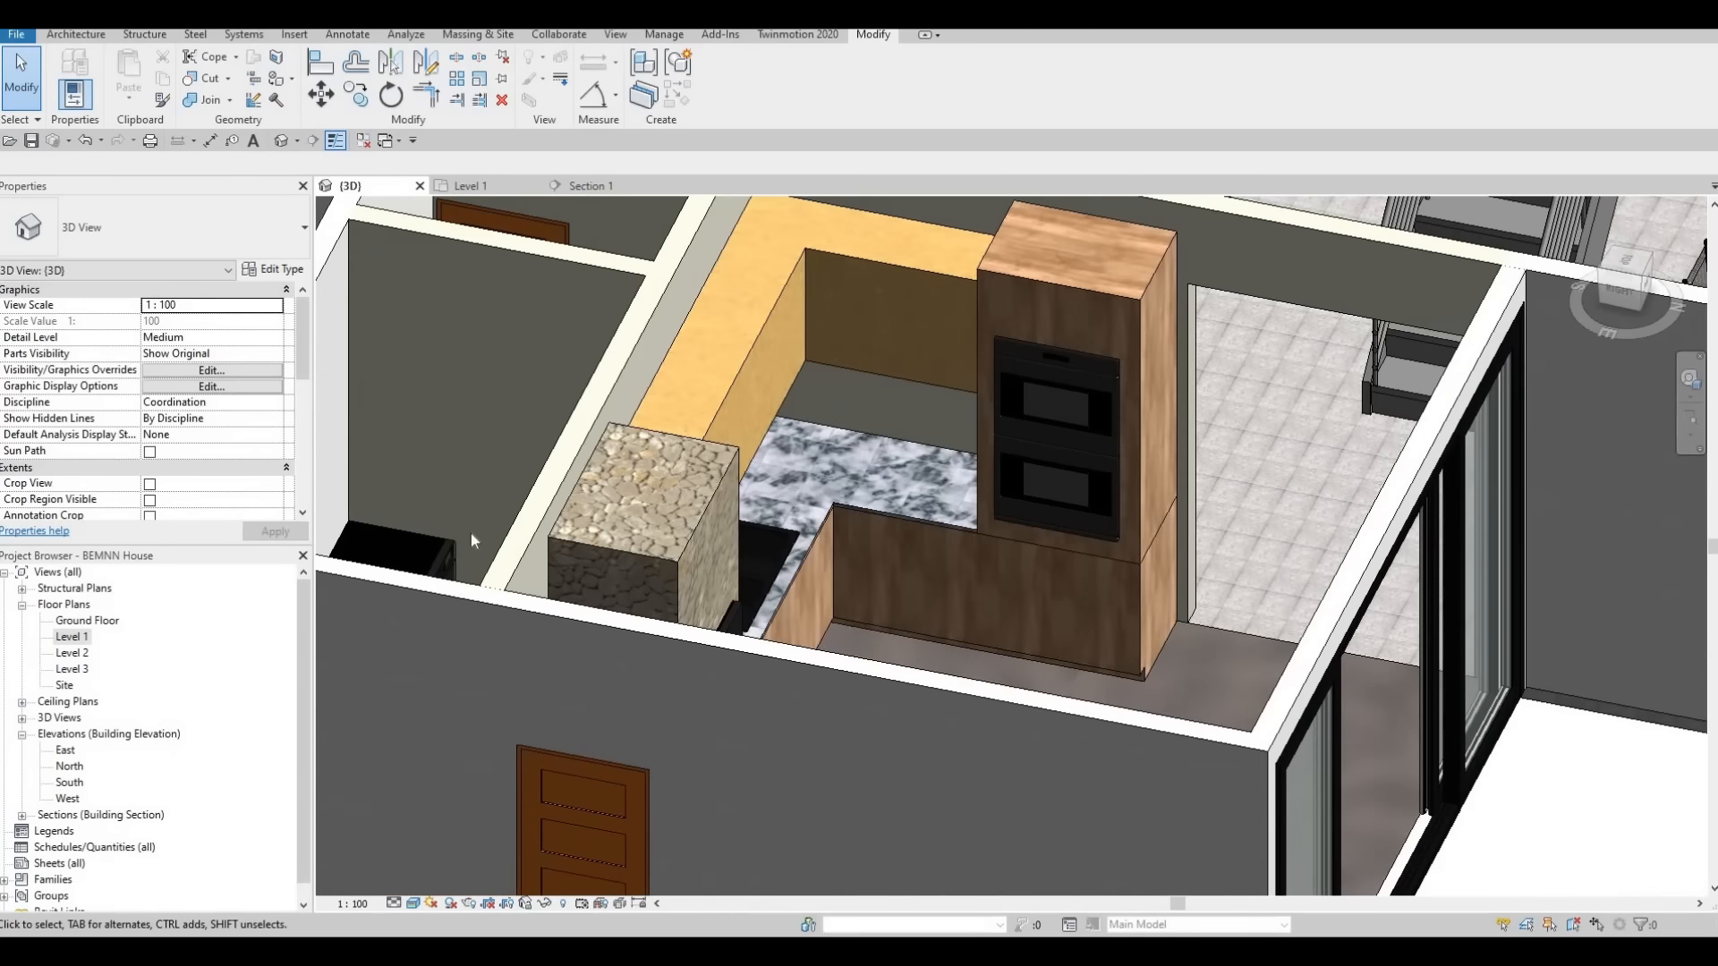
{"action": "double_click", "coordinate": [83, 639]}
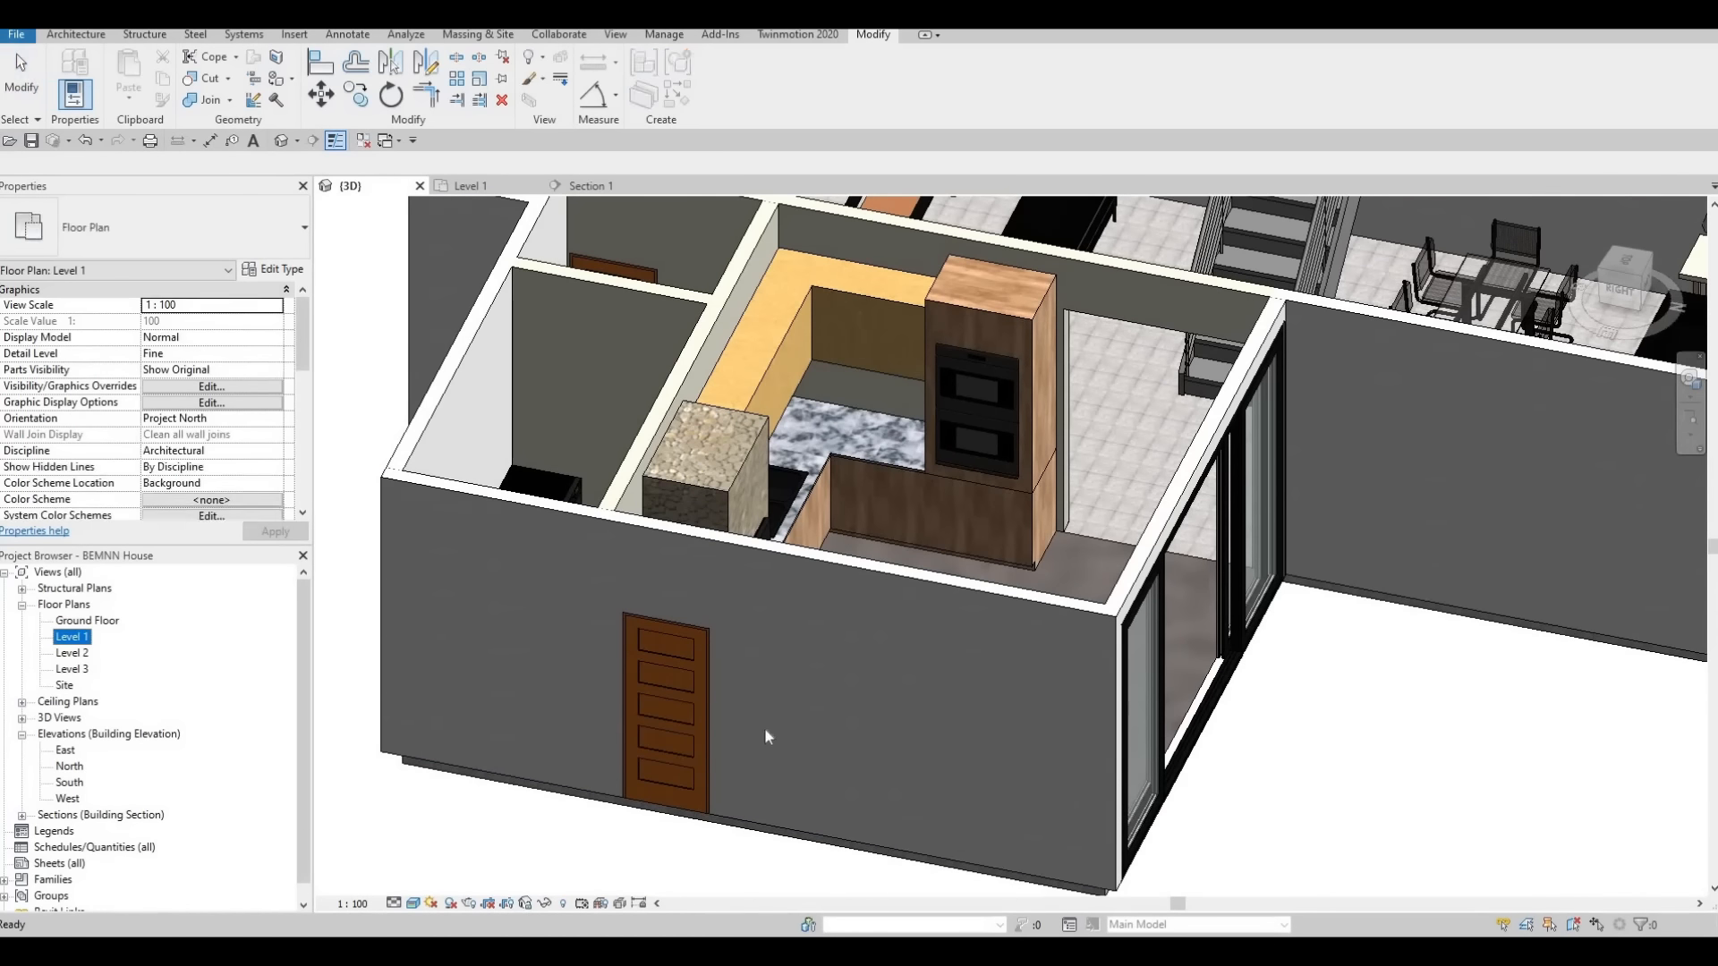
{"action": "scroll", "coordinate": [773, 729], "scroll_direction": "down", "scroll_amount": 2}
{"action": "middle_click_drag", "start_coordinate": [579, 275], "coordinate": [493, 246]}
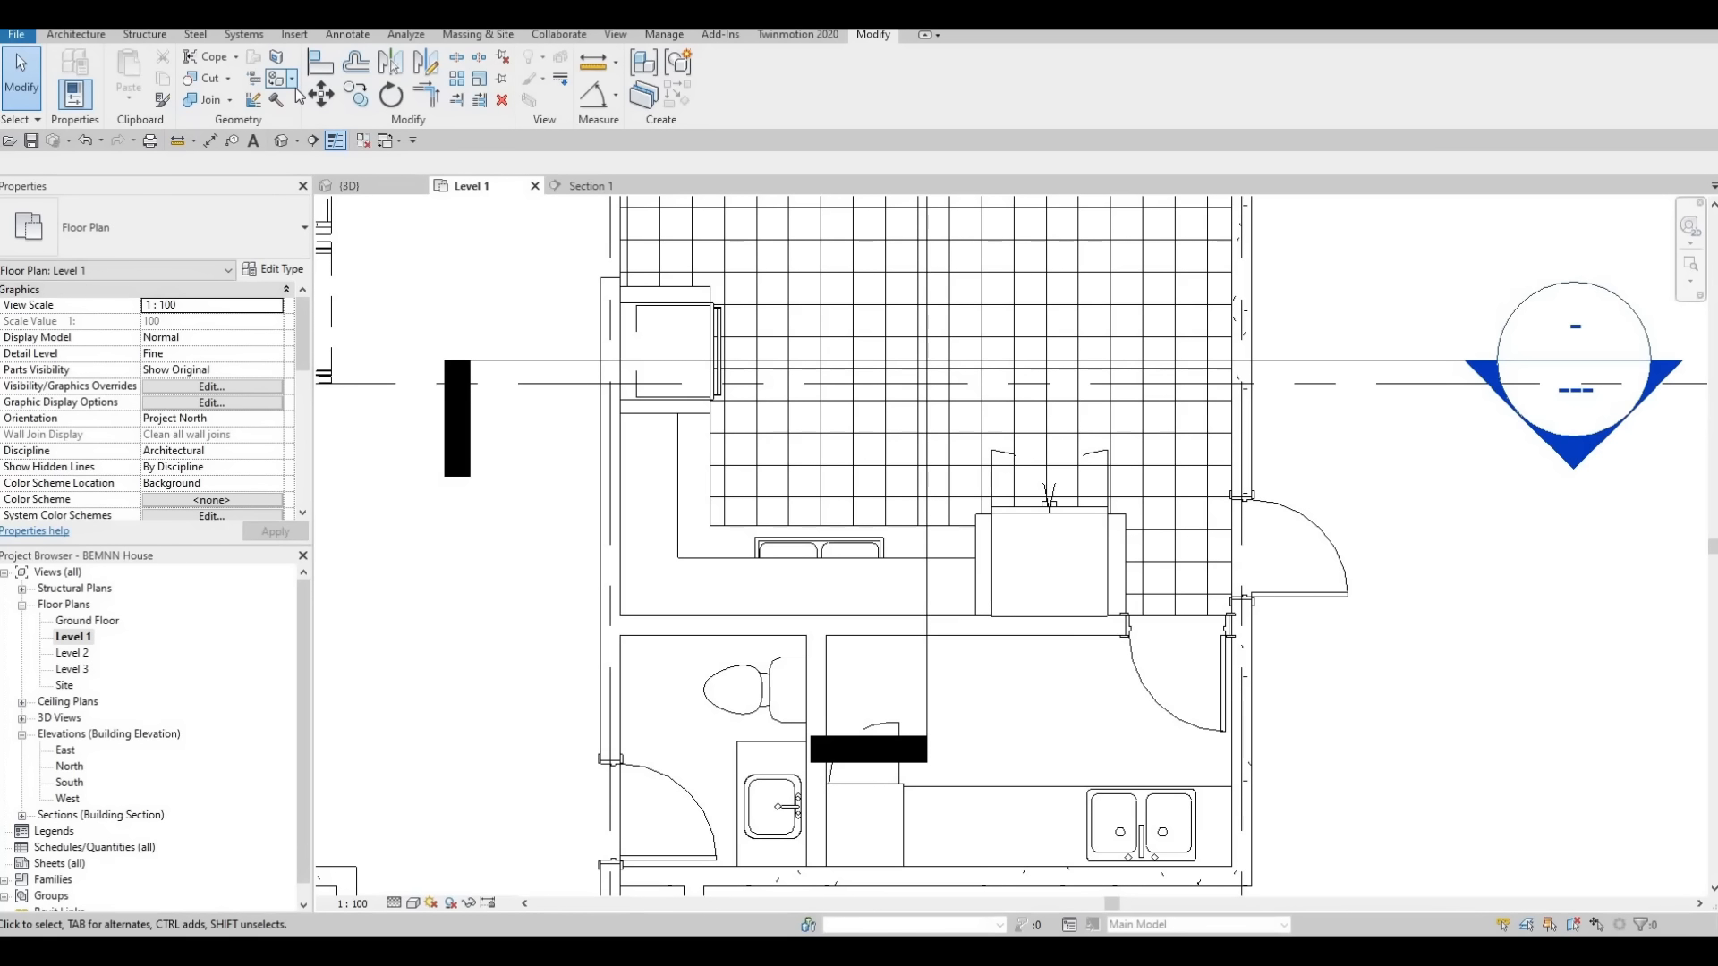
Create a new in-place model in the Generic Models category, keeping the suggested name
{"action": "key", "text": "Escape"}
{"action": "key", "text": "Escape"}
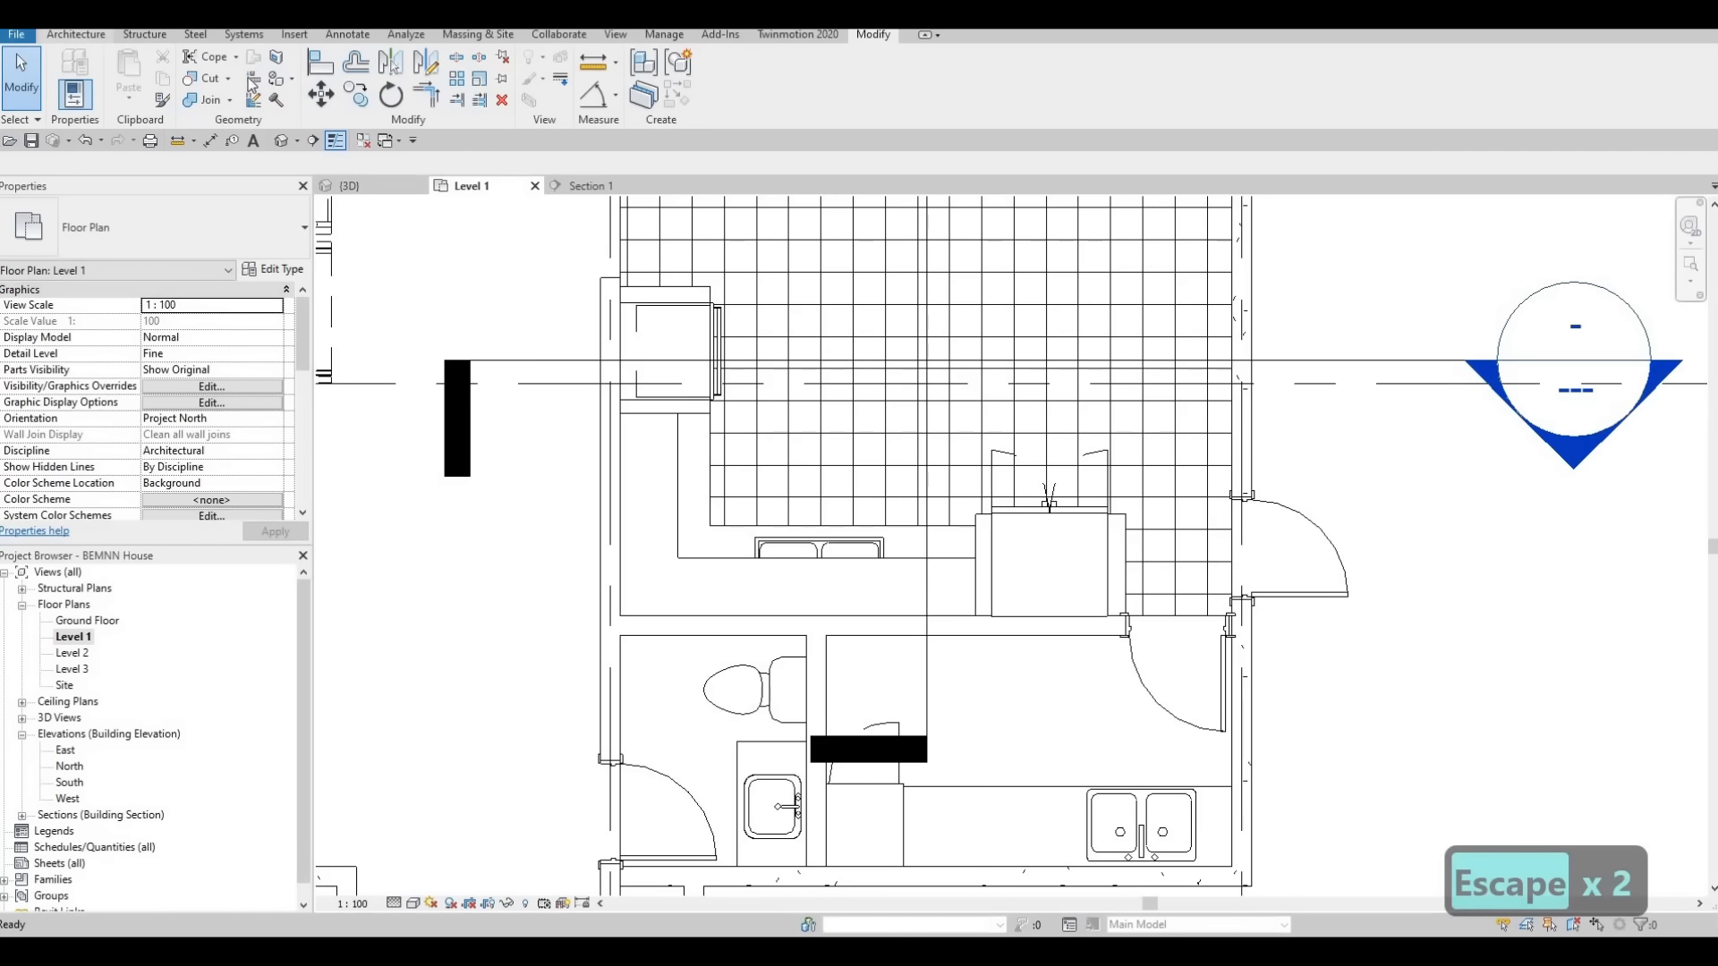
{"action": "left_click", "coordinate": [208, 89]}
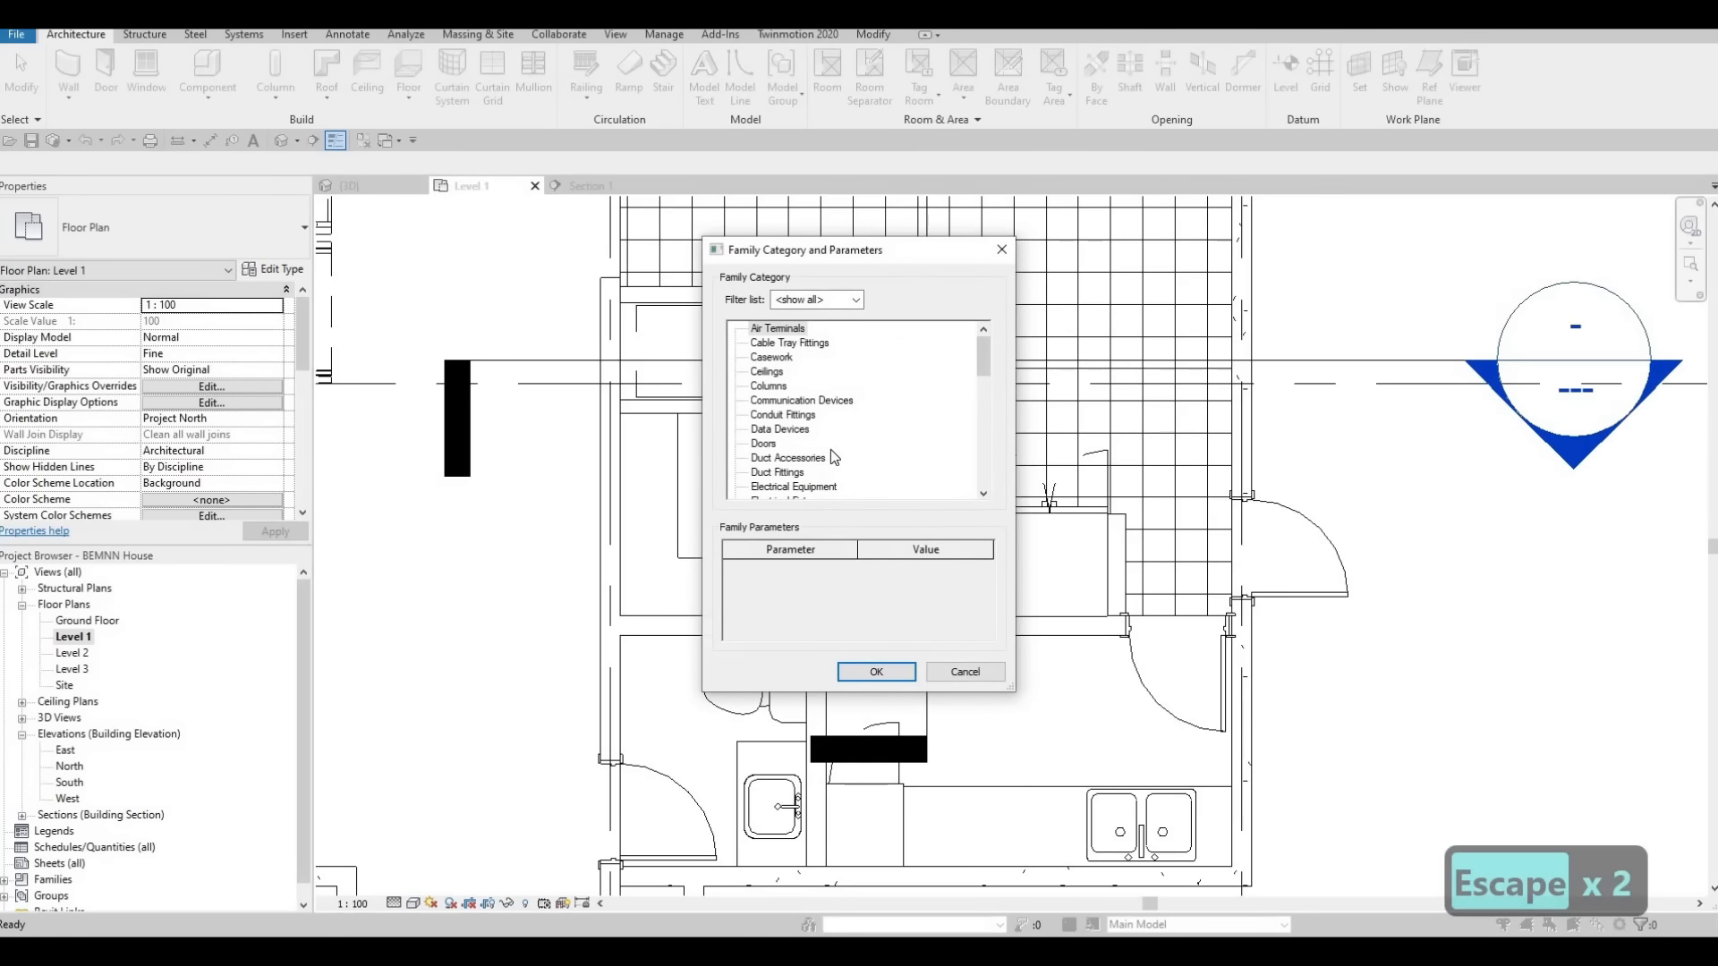
{"action": "scroll", "coordinate": [824, 449], "scroll_direction": "down", "scroll_amount": 4}
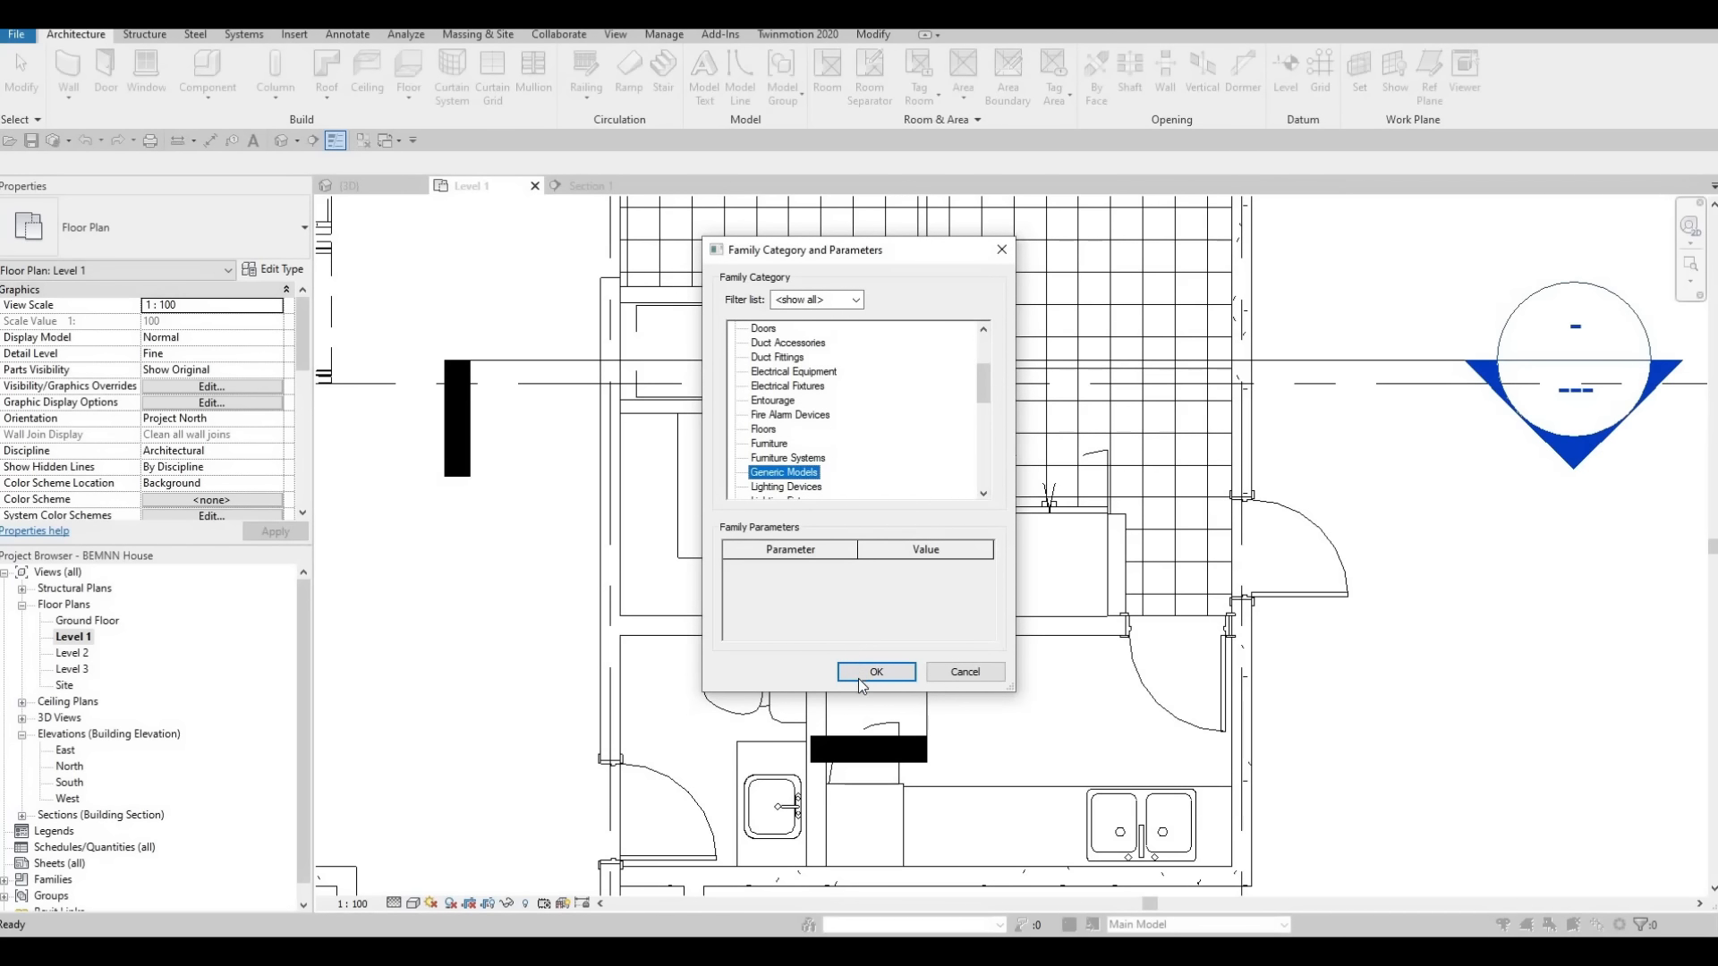
{"action": "left_click", "coordinate": [857, 678]}
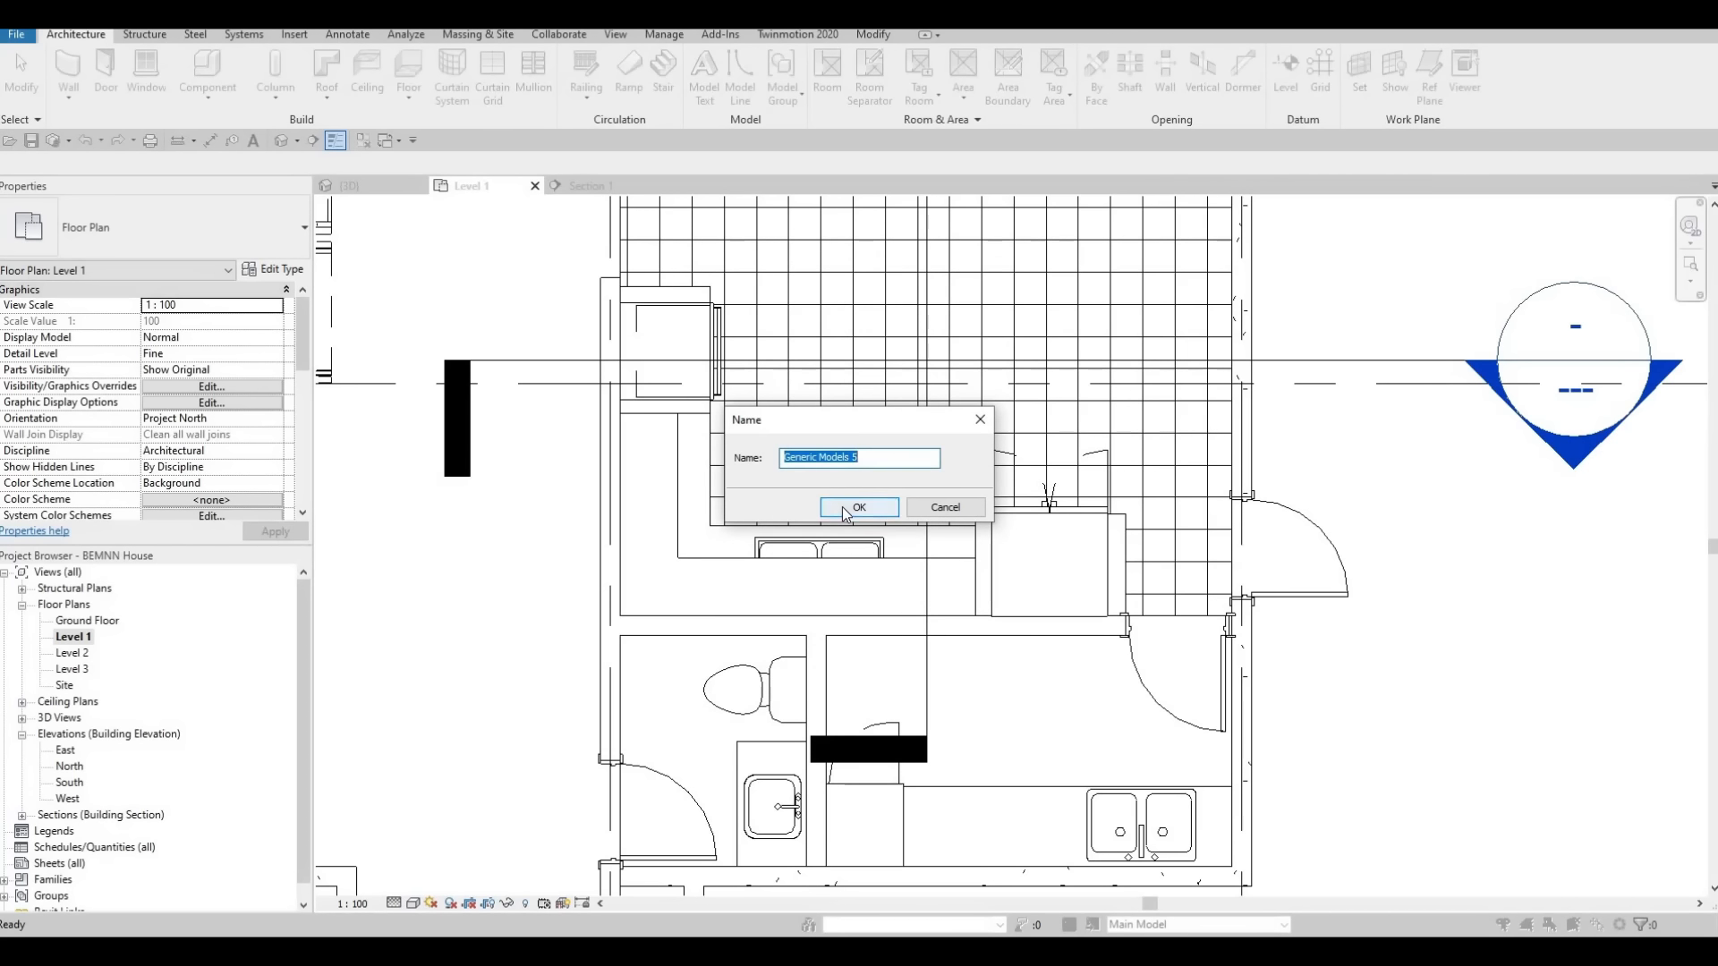
{"action": "left_click", "coordinate": [855, 508]}
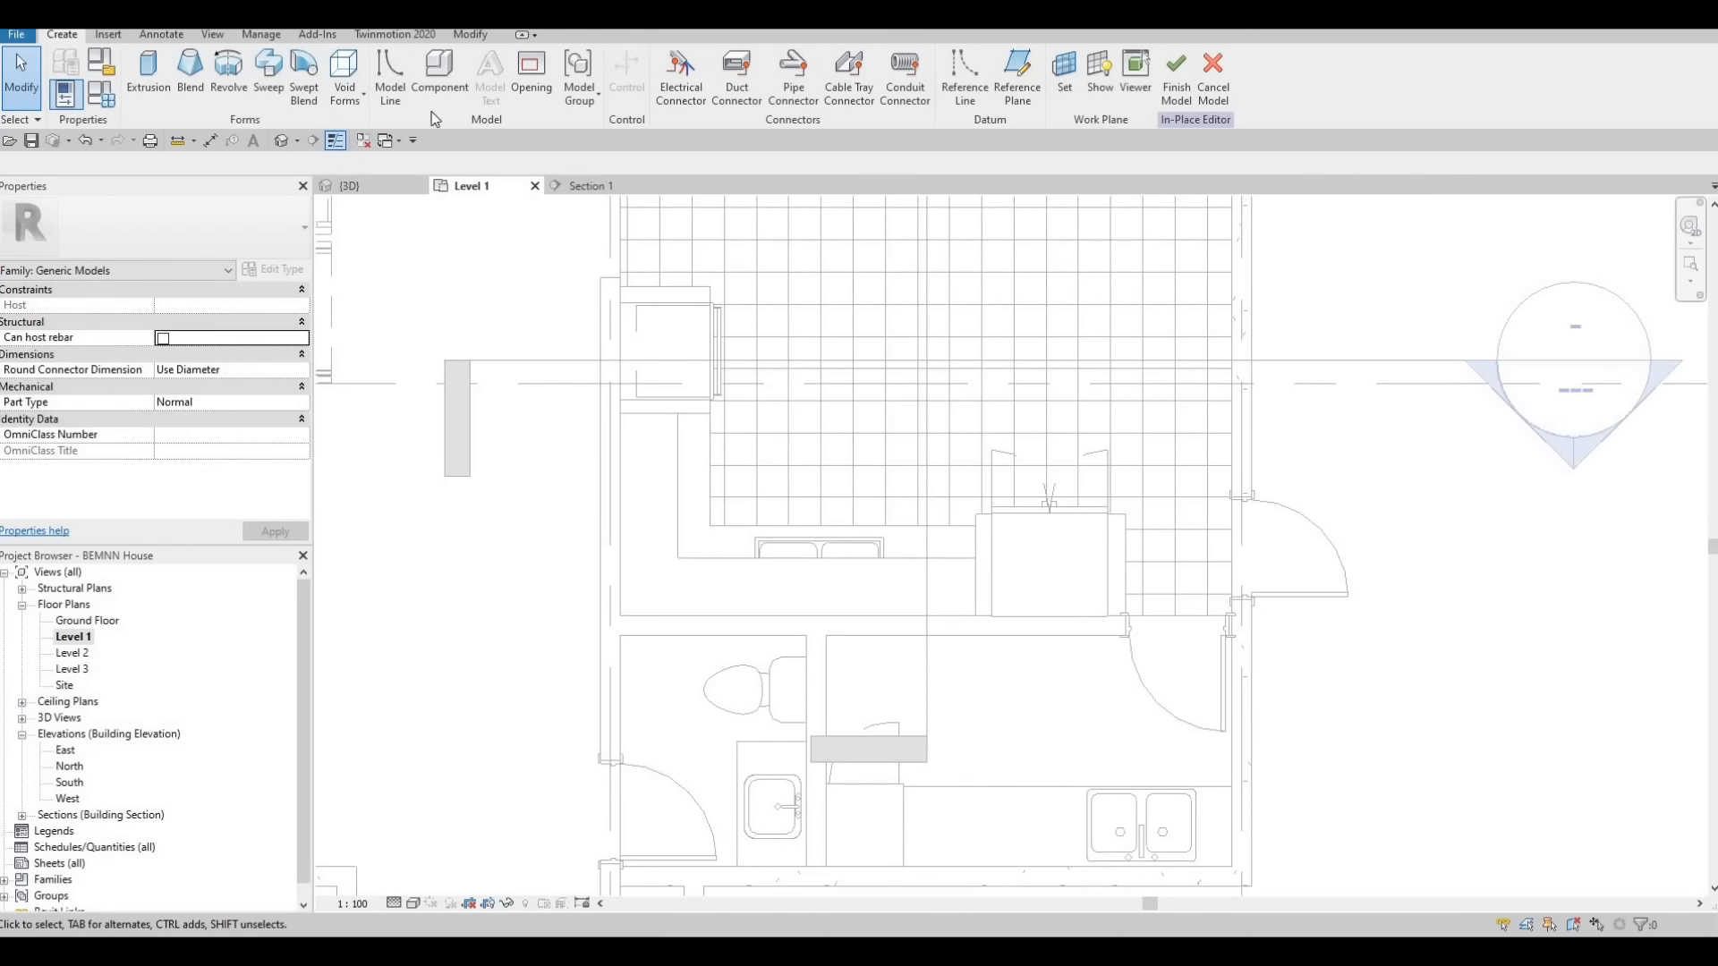
Start an extrusion and sketch two rectangles over the L-shaped countertop, the one beside the refrigerator enclosure 700 by 870 mm
{"action": "left_click", "coordinate": [149, 72]}
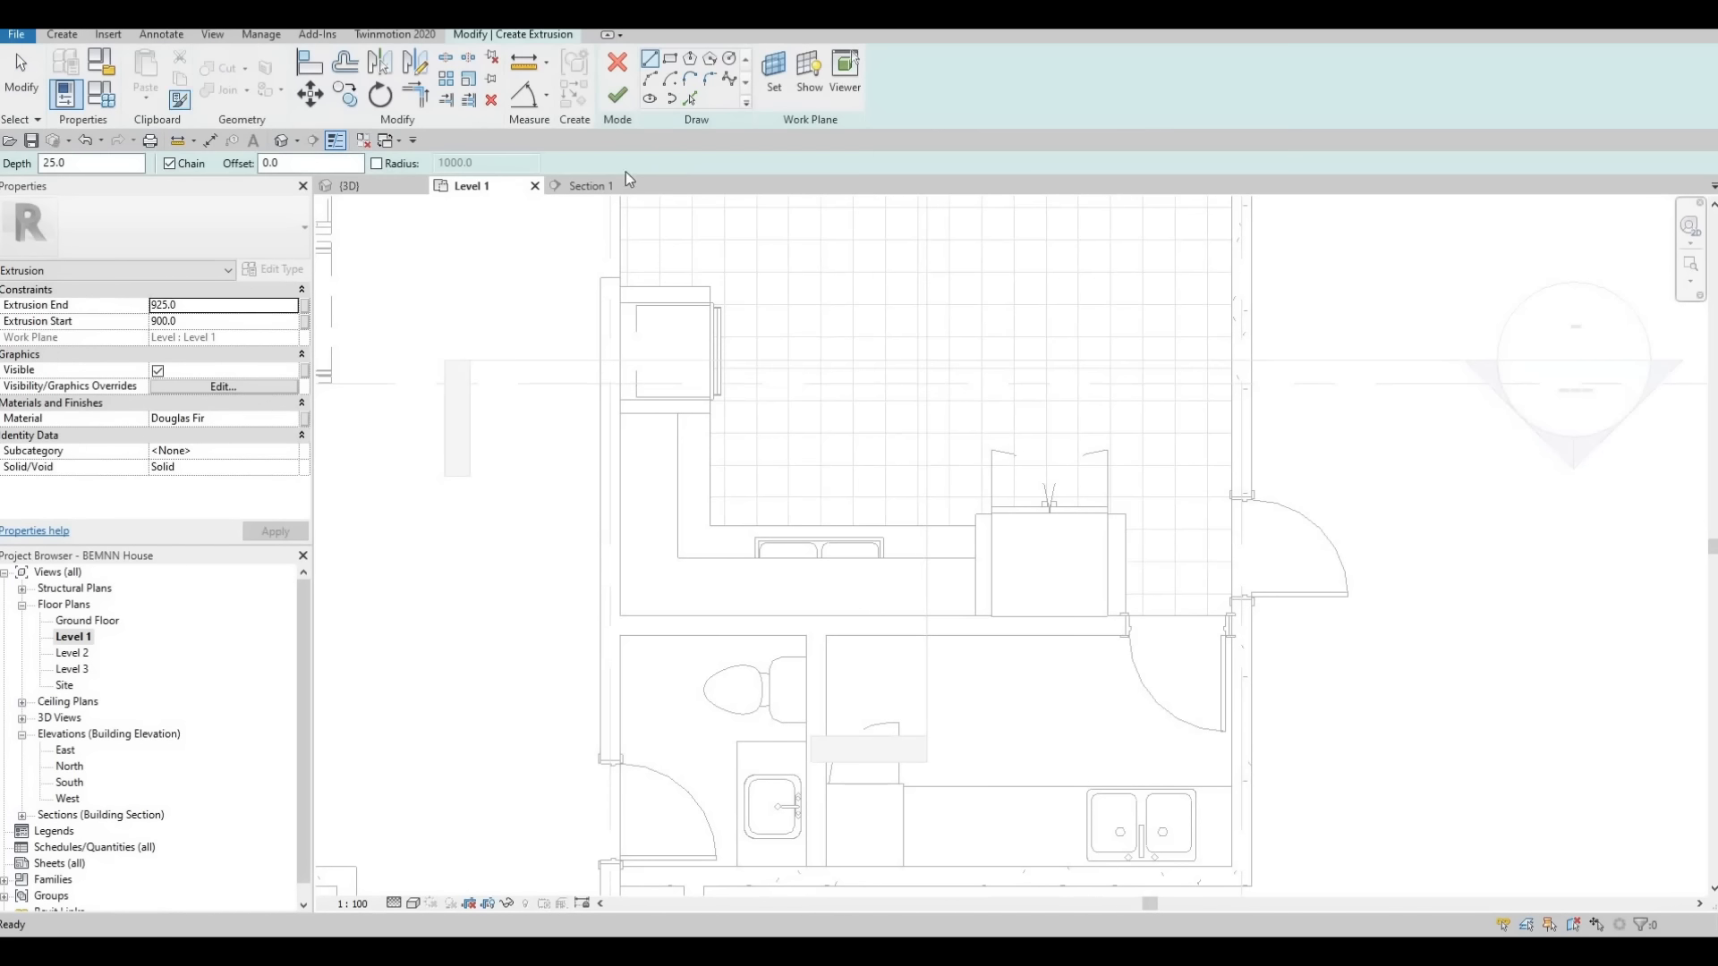
{"action": "left_click", "coordinate": [621, 414]}
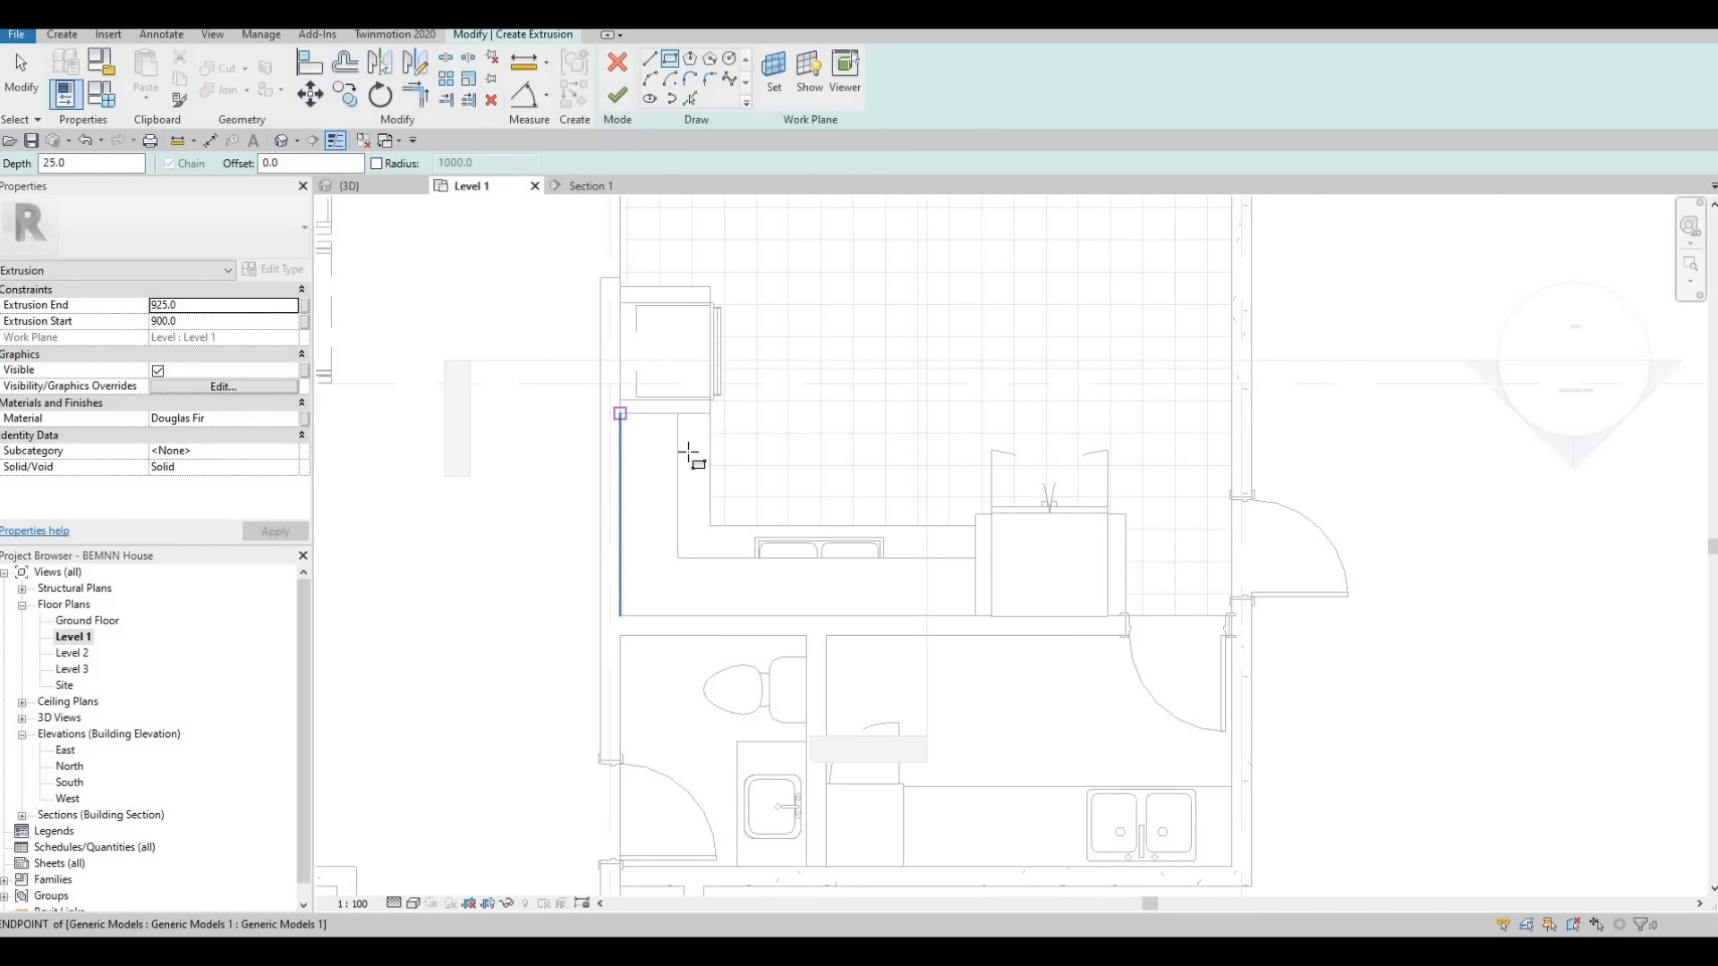
{"action": "left_click", "coordinate": [709, 526]}
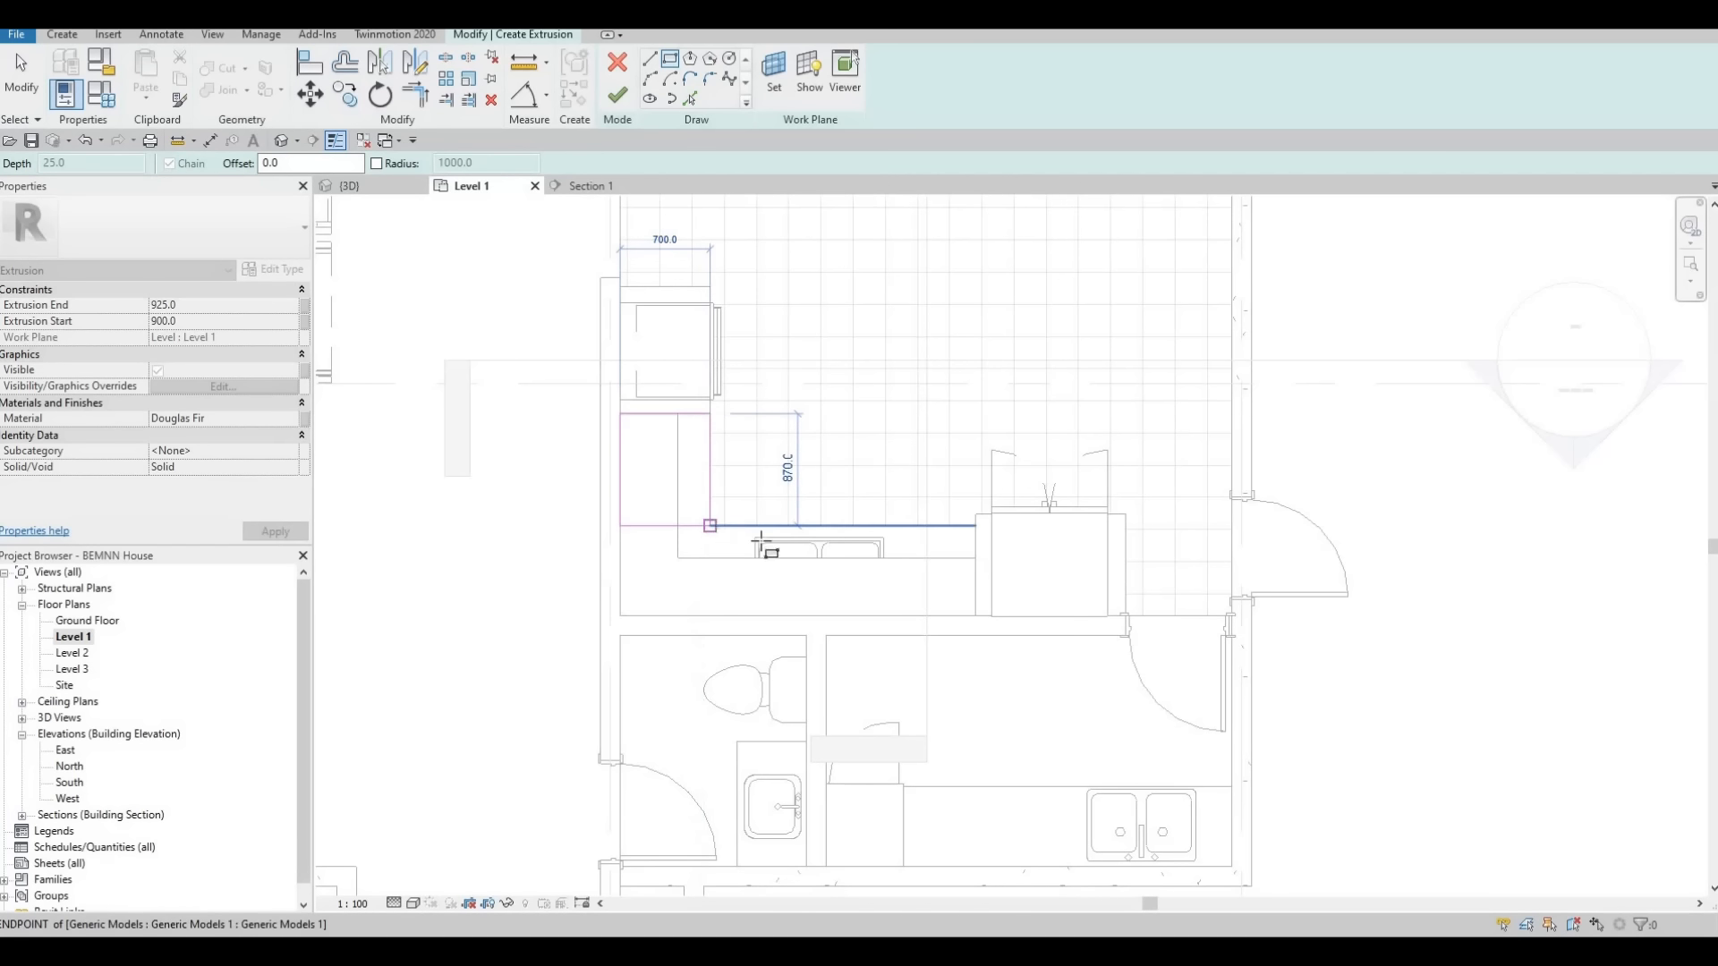
{"action": "key", "text": "Escape"}
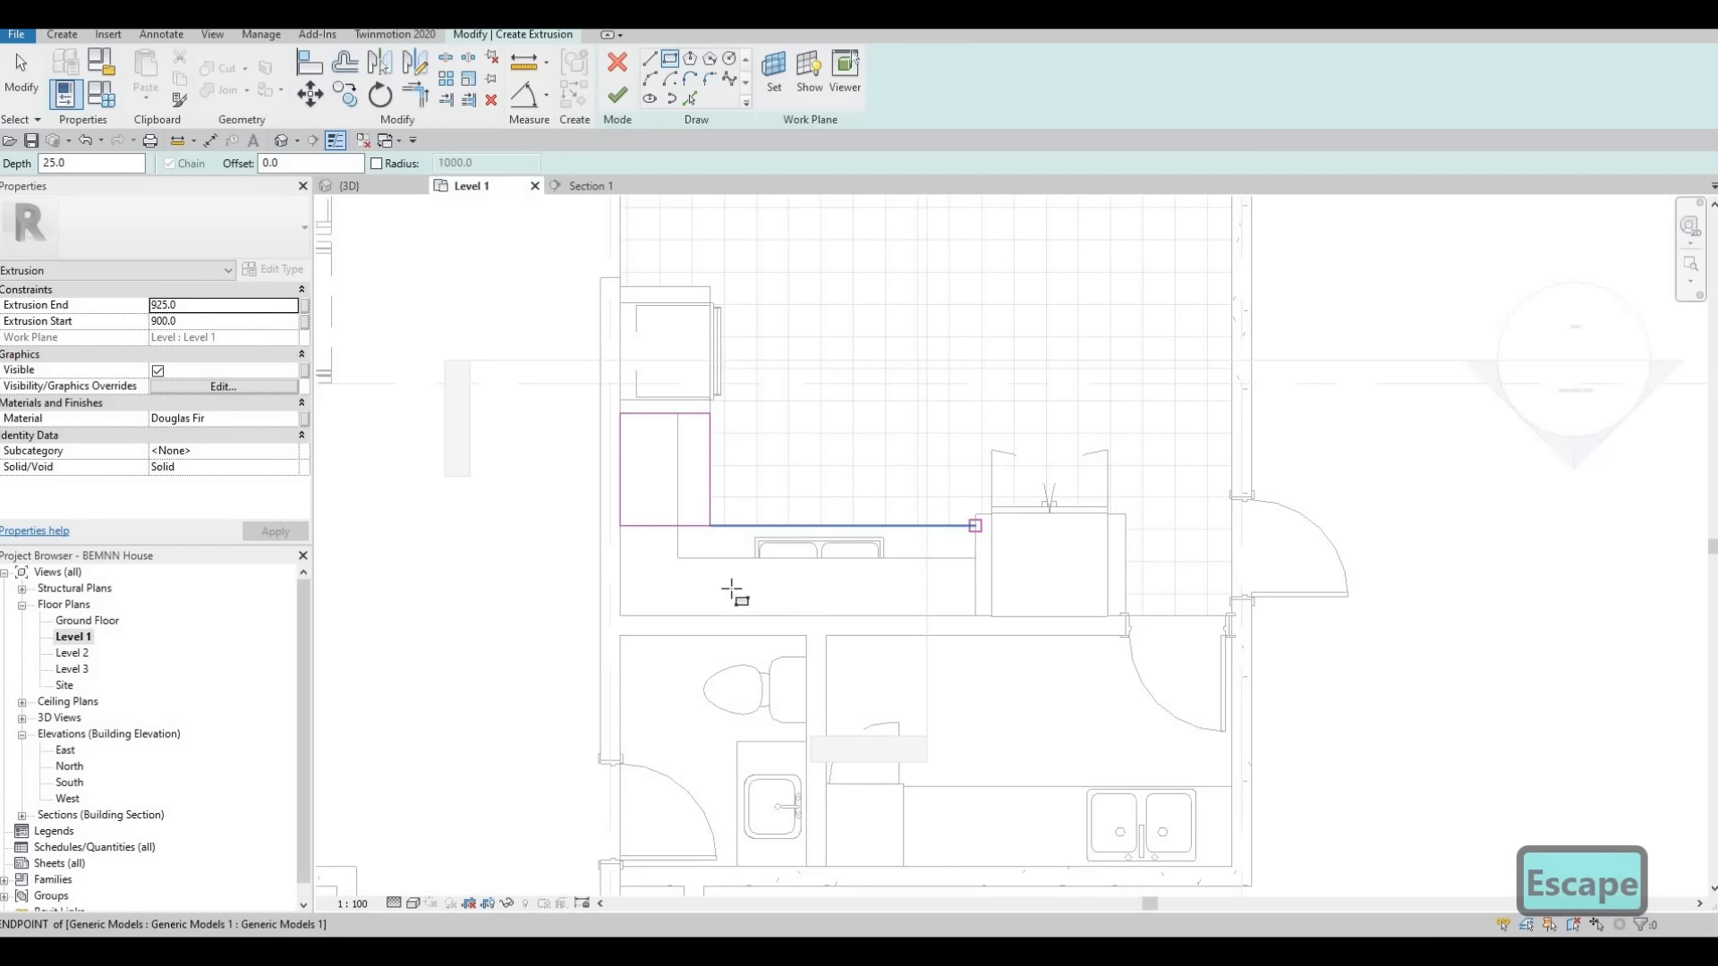
{"action": "left_click", "coordinate": [975, 526]}
{"action": "left_click", "coordinate": [710, 616]}
{"action": "key", "text": "Escape"}
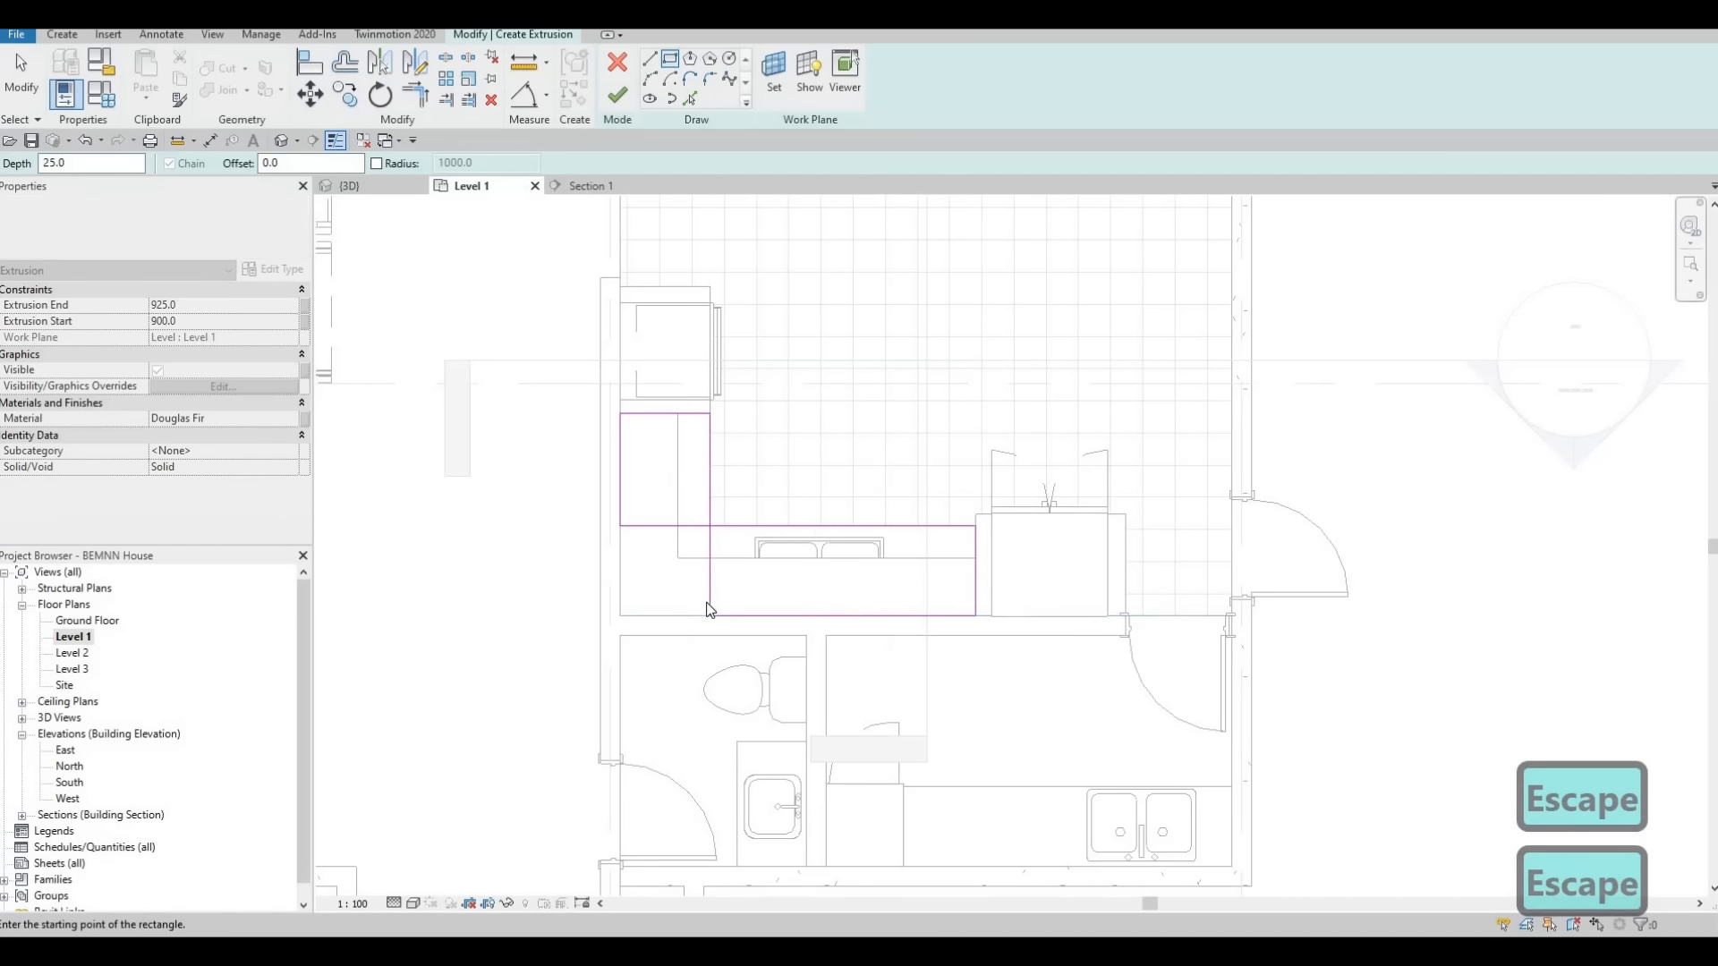
{"action": "key", "text": "Escape"}
Trim the two rectangles to meet at the wall corner and delete the inner lines, leaving one L-shaped outline
{"action": "key", "text": "t"}
{"action": "key", "text": "r"}
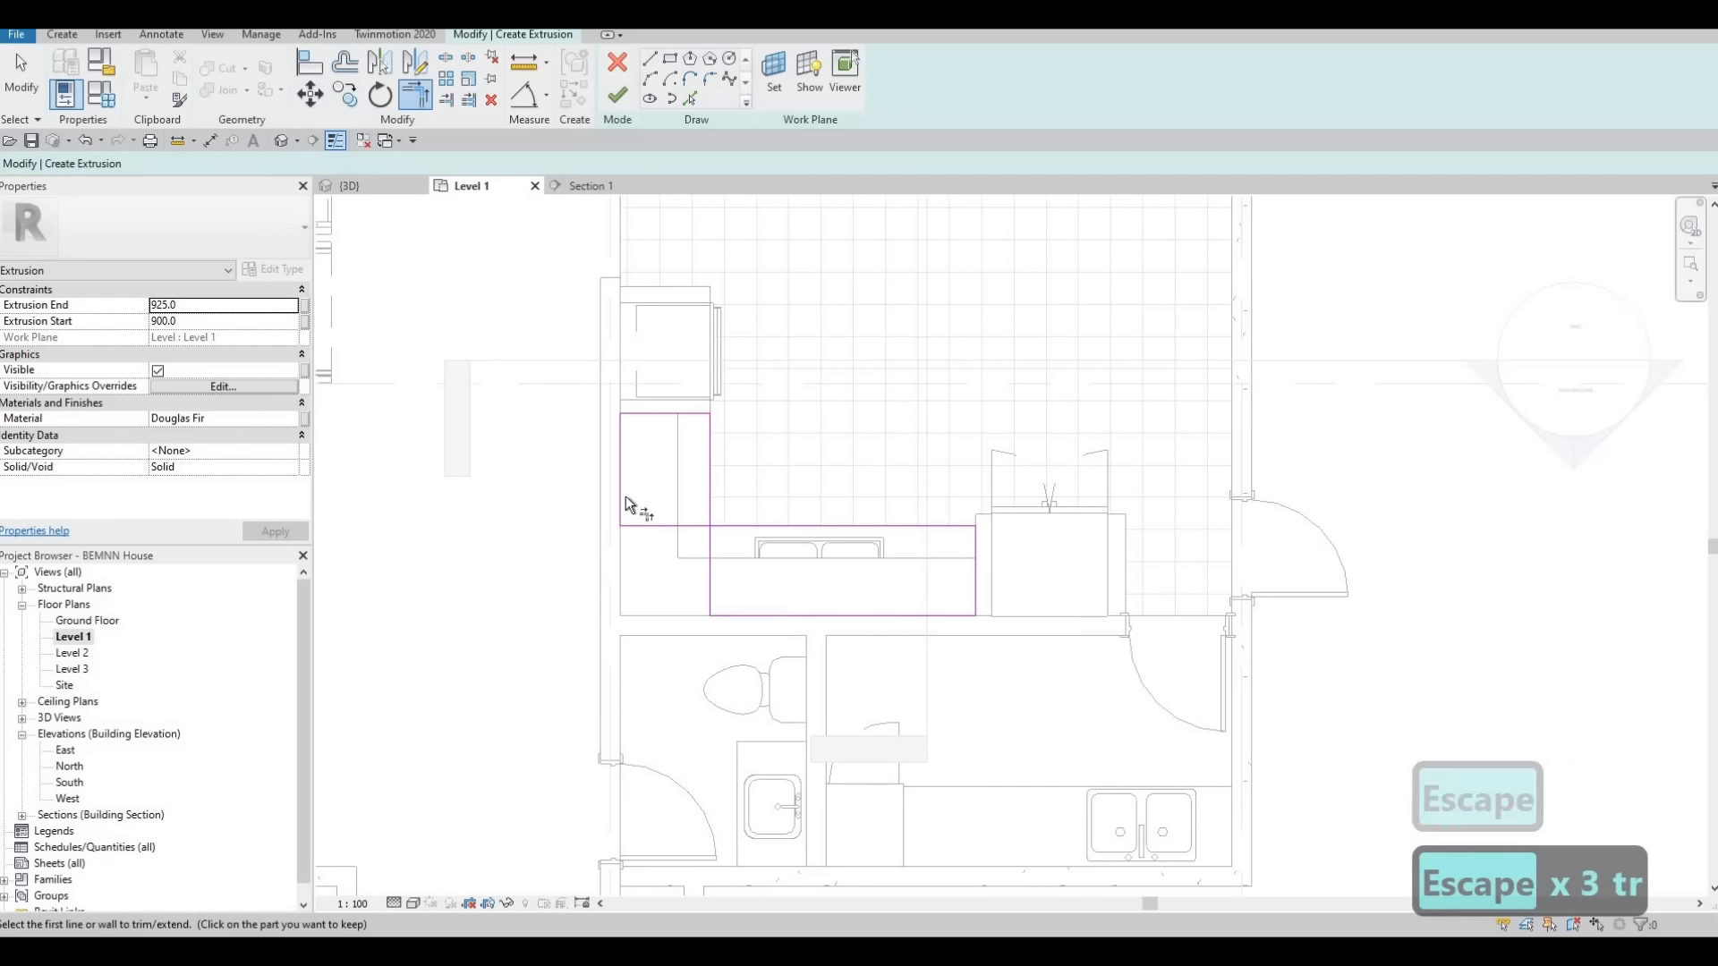
{"action": "left_click", "coordinate": [732, 616]}
{"action": "left_click", "coordinate": [732, 528]}
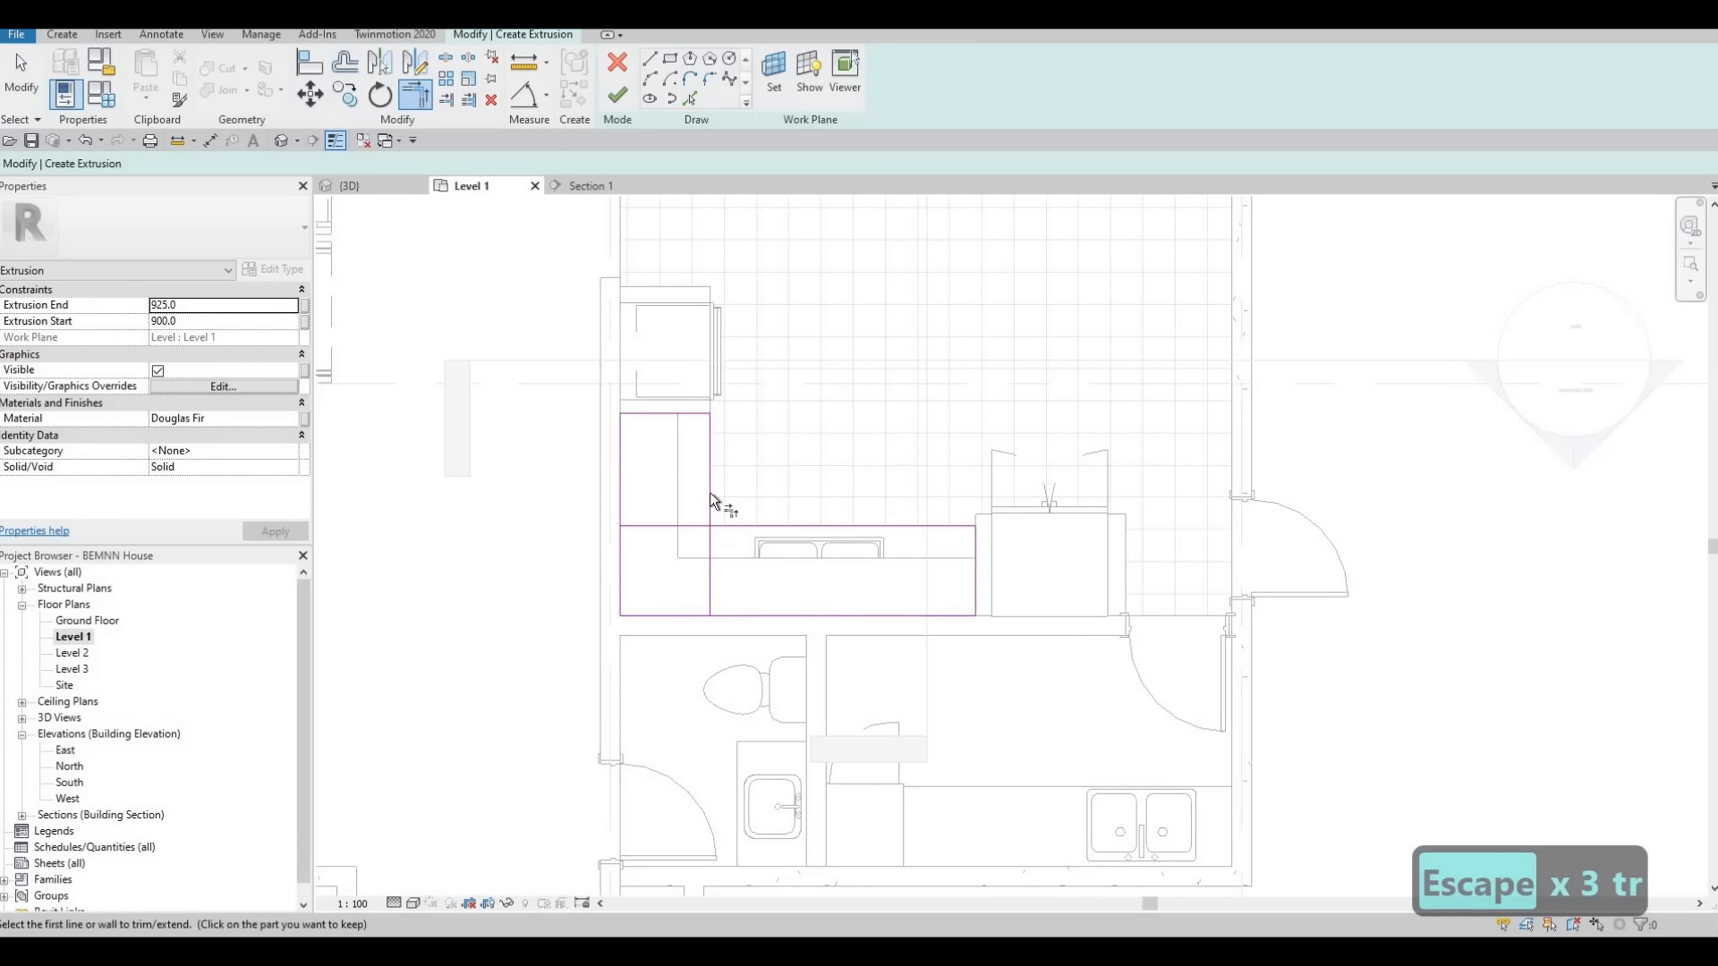
{"action": "key", "text": "Escape"}
{"action": "key", "text": "Escape"}
{"action": "left_click", "coordinate": [697, 528]}
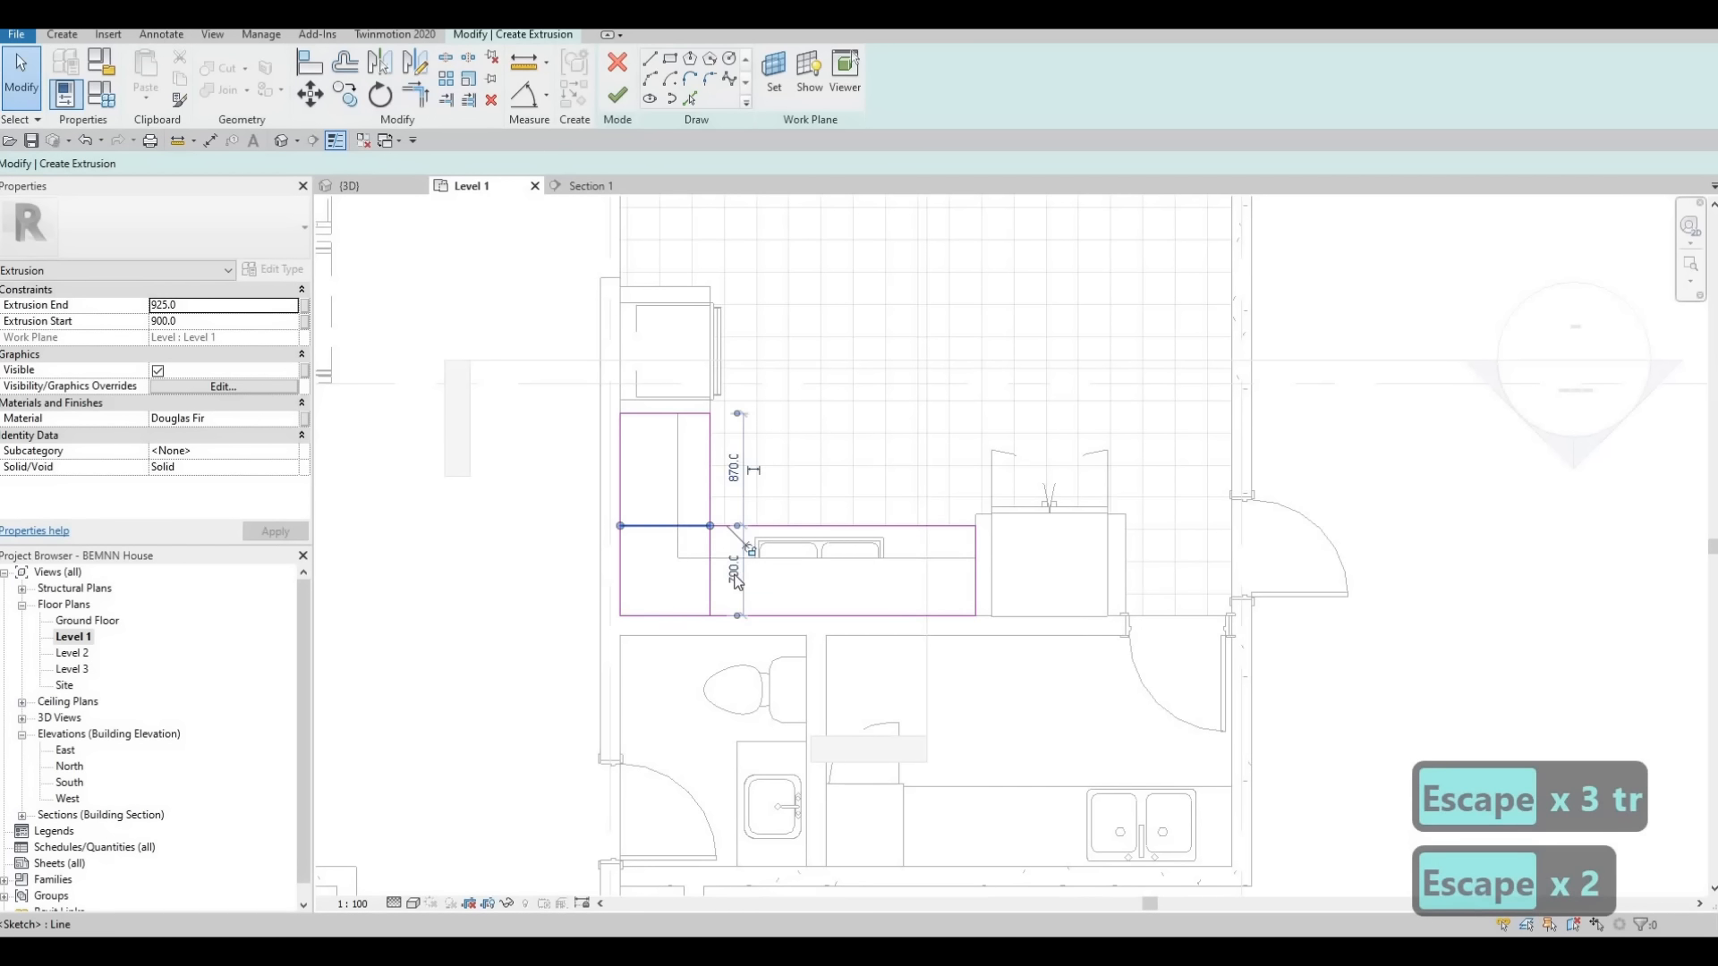
{"action": "key", "text": "Delete"}
{"action": "left_click", "coordinate": [716, 556]}
{"action": "key", "text": "Delete"}
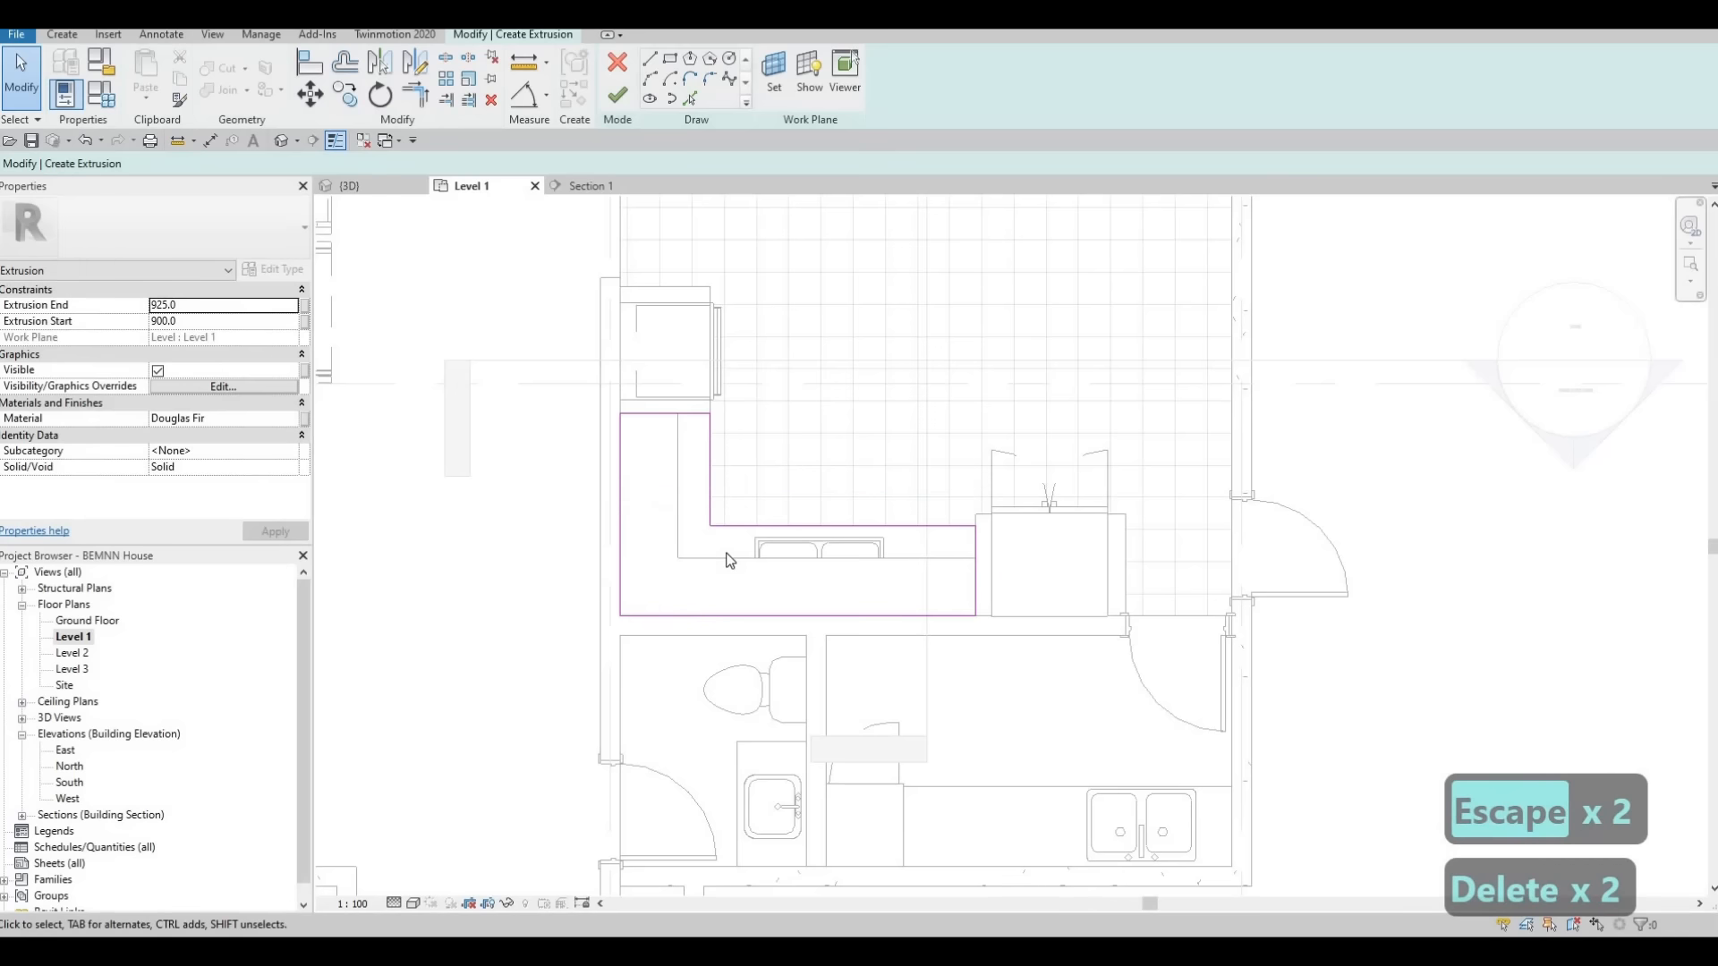
Set the extrusion's material to Glulam 24c from the AEC wood materials and finish the sketch
{"action": "left_click", "coordinate": [297, 419]}
{"action": "left_click", "coordinate": [302, 419]}
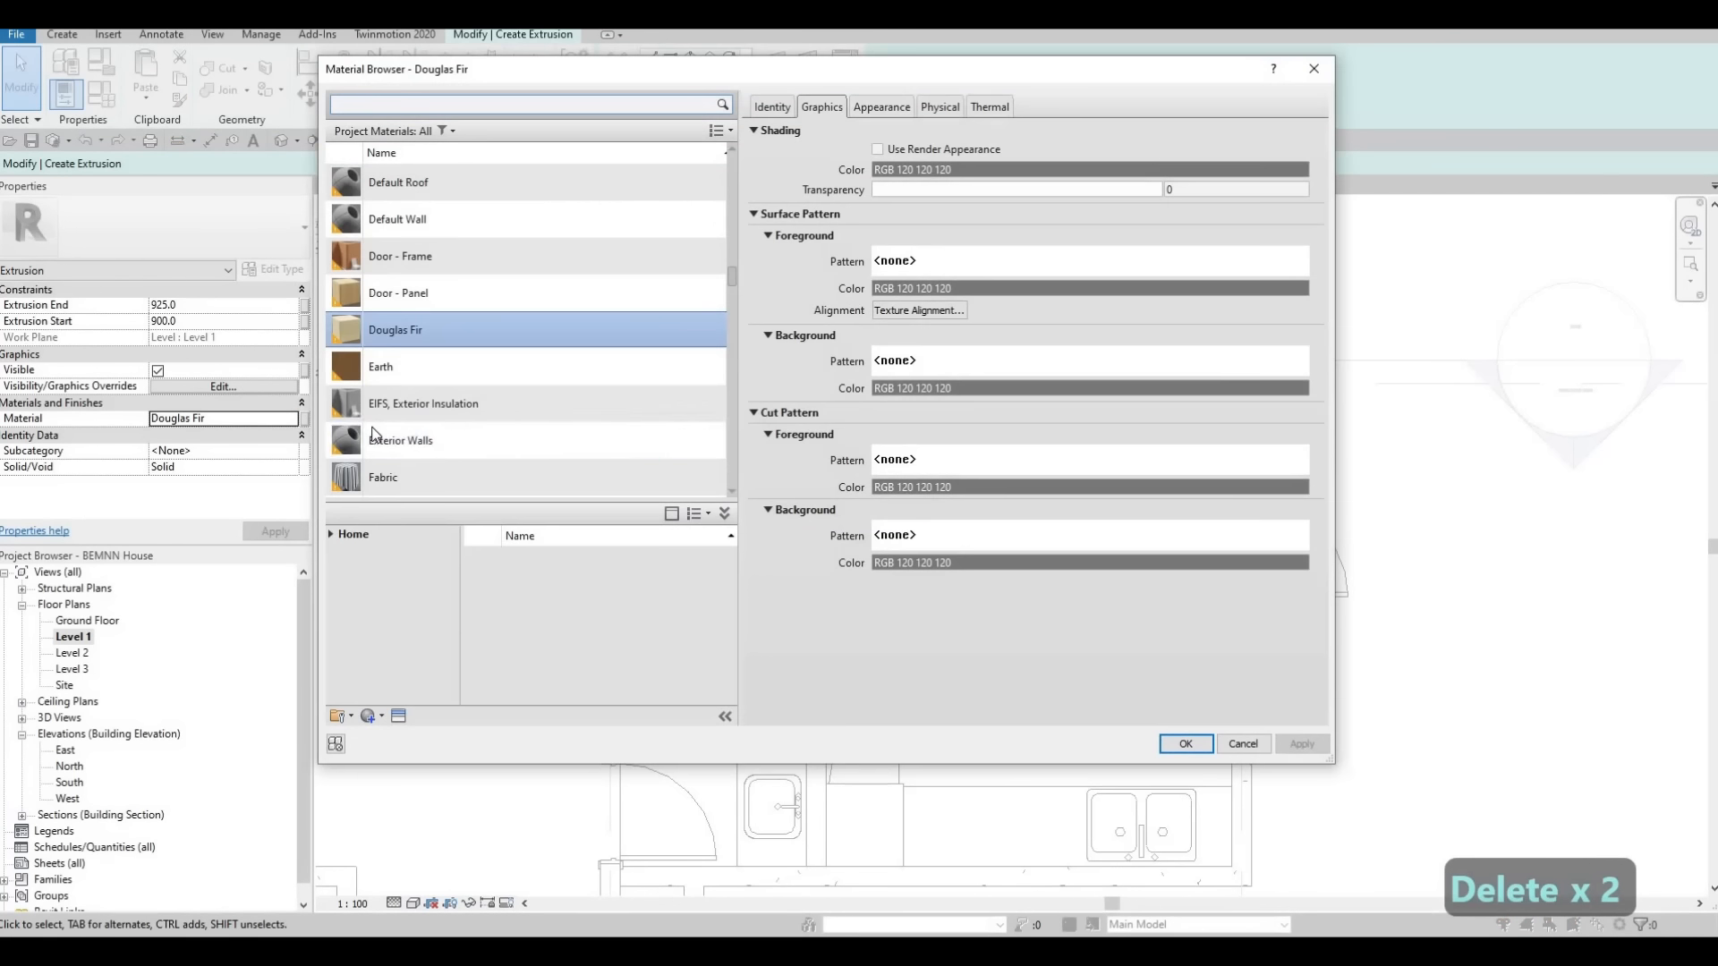
{"action": "left_click", "coordinate": [331, 534]}
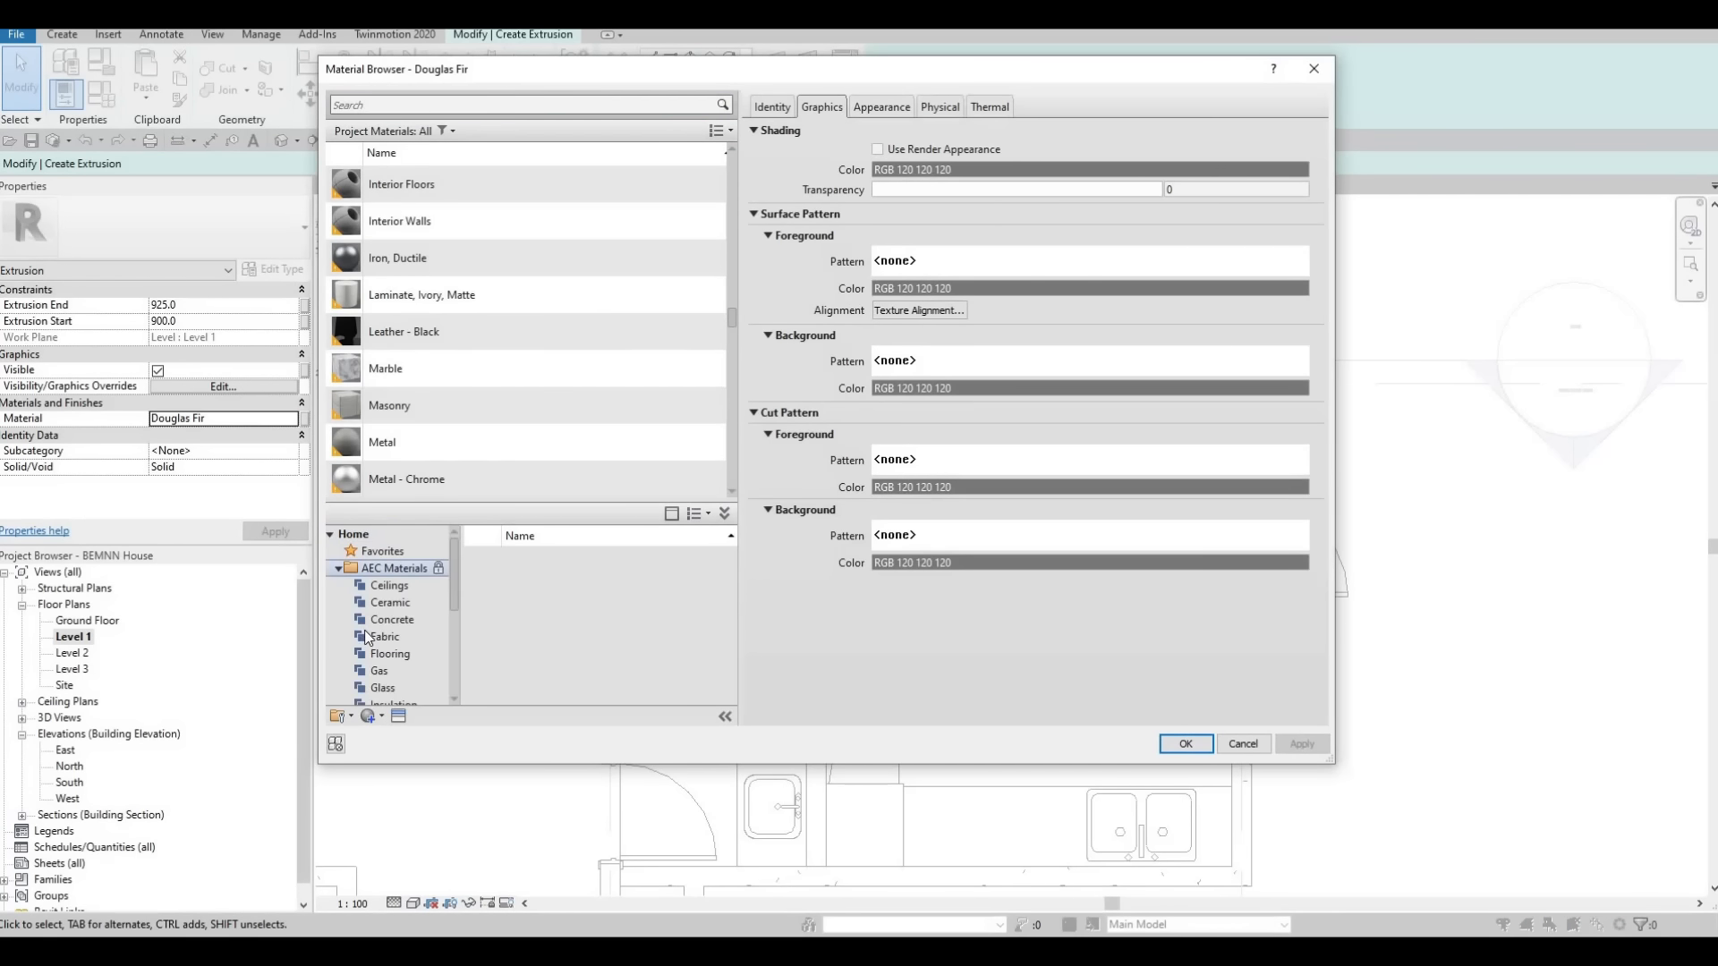
{"action": "scroll", "coordinate": [373, 693], "scroll_direction": "down", "scroll_amount": 4}
{"action": "left_click", "coordinate": [374, 688]}
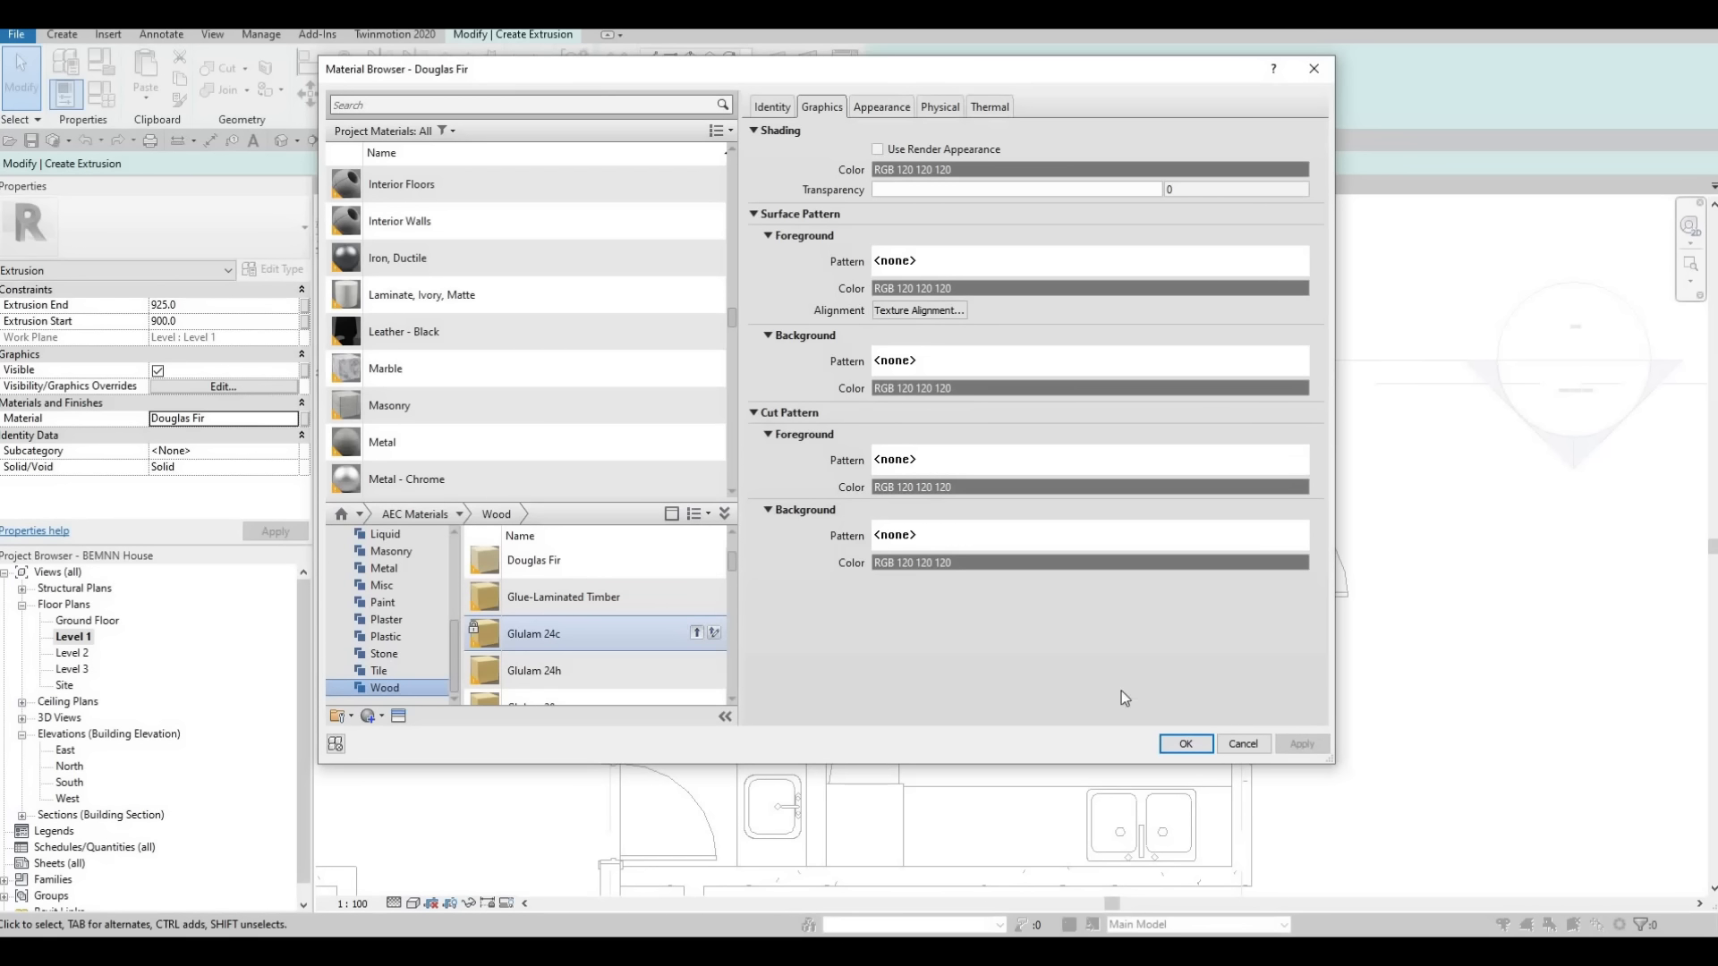
{"action": "left_click", "coordinate": [1167, 746]}
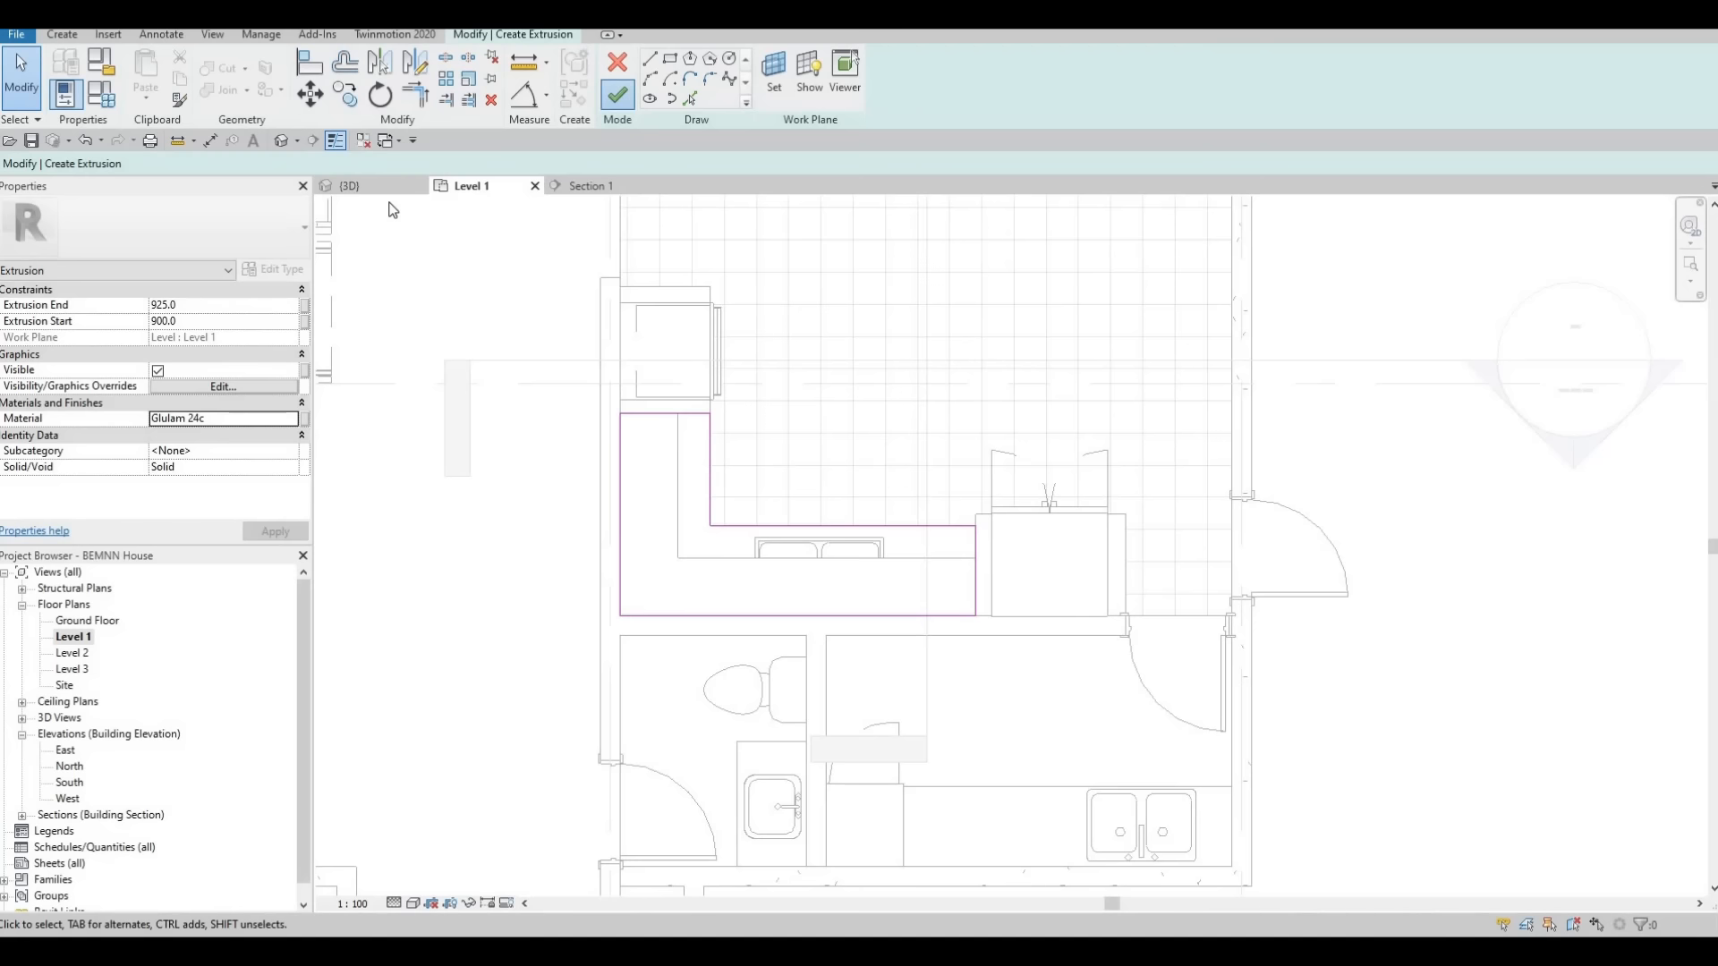
Raise the L-shaped Glulam extrusion in the 3D view until it sits above the upper cabinets
{"action": "left_click", "coordinate": [387, 187]}
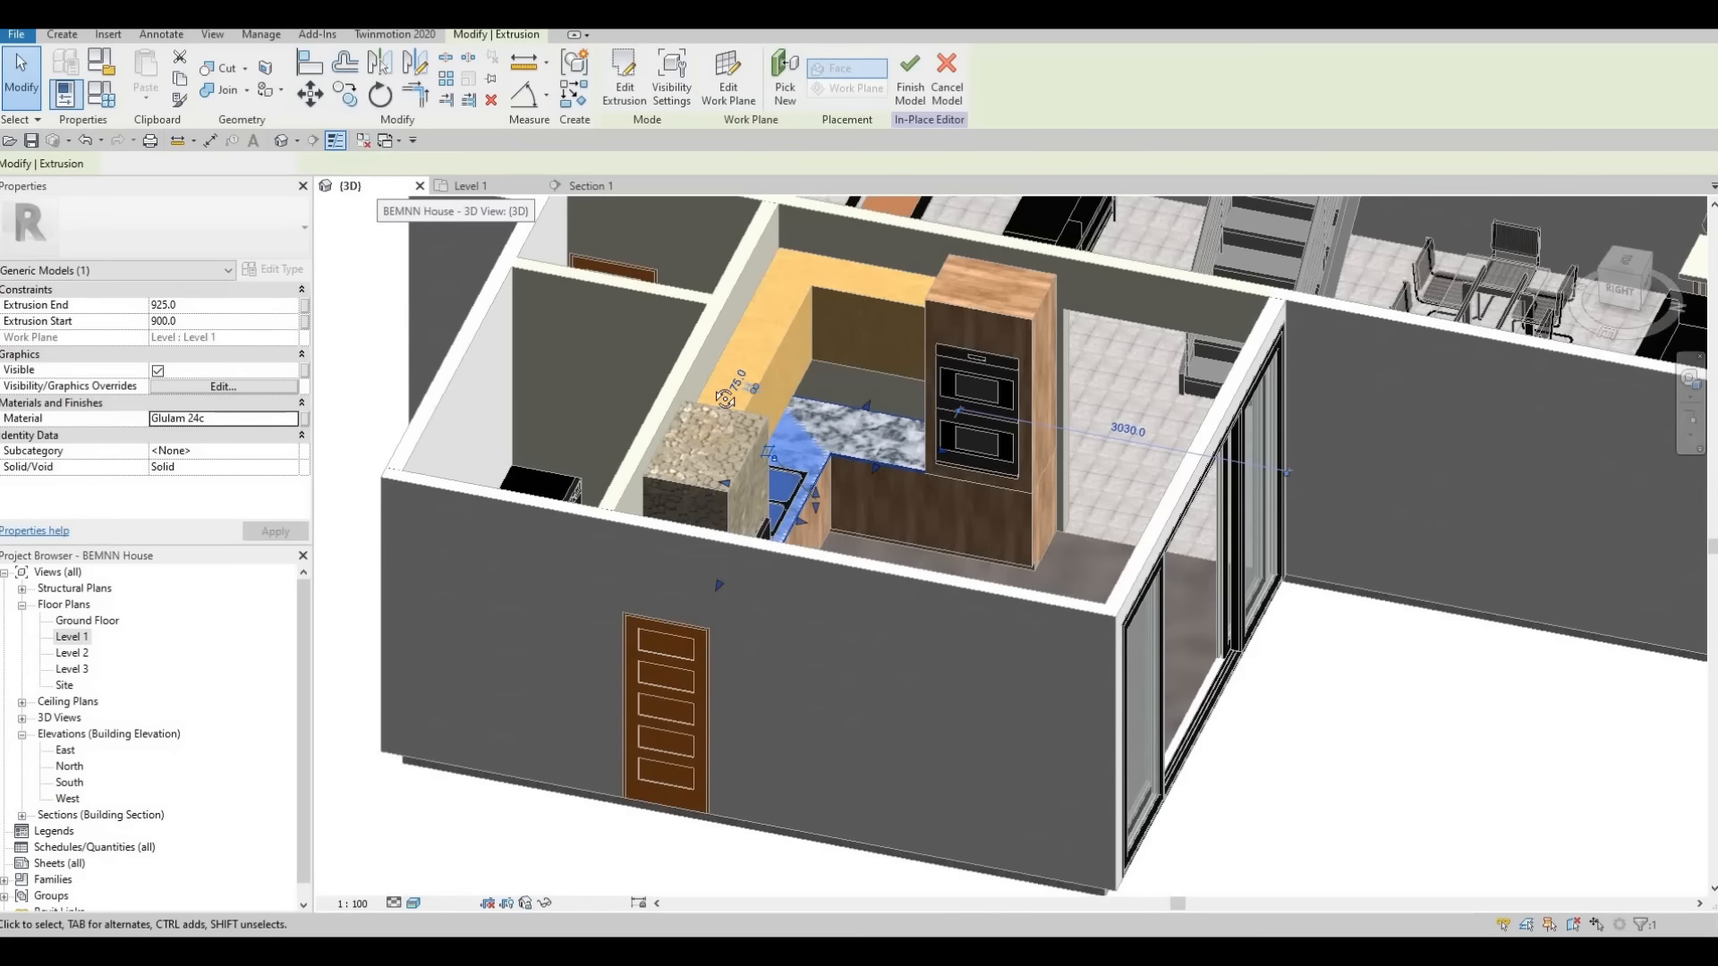
{"action": "middle_click_drag", "start_coordinate": [841, 461], "coordinate": [760, 438], "text": "shift"}
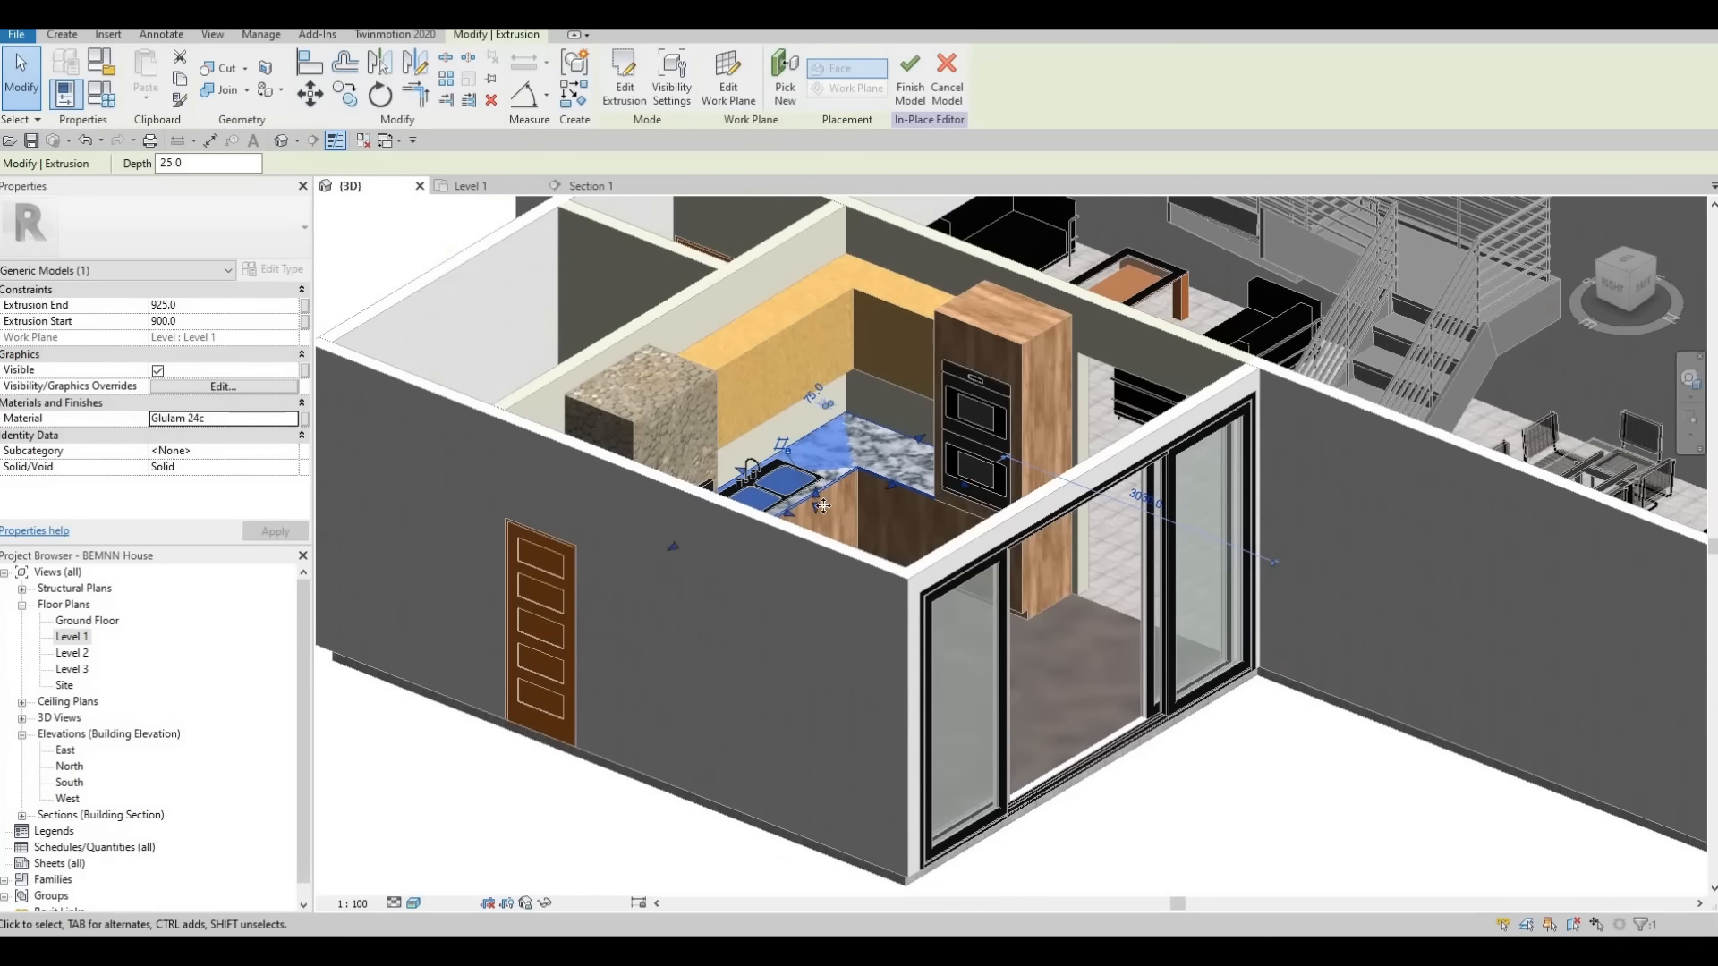
{"action": "scroll", "coordinate": [827, 447], "scroll_direction": "up", "scroll_amount": 2}
{"action": "left_click_drag", "start_coordinate": [837, 342], "coordinate": [823, 286]}
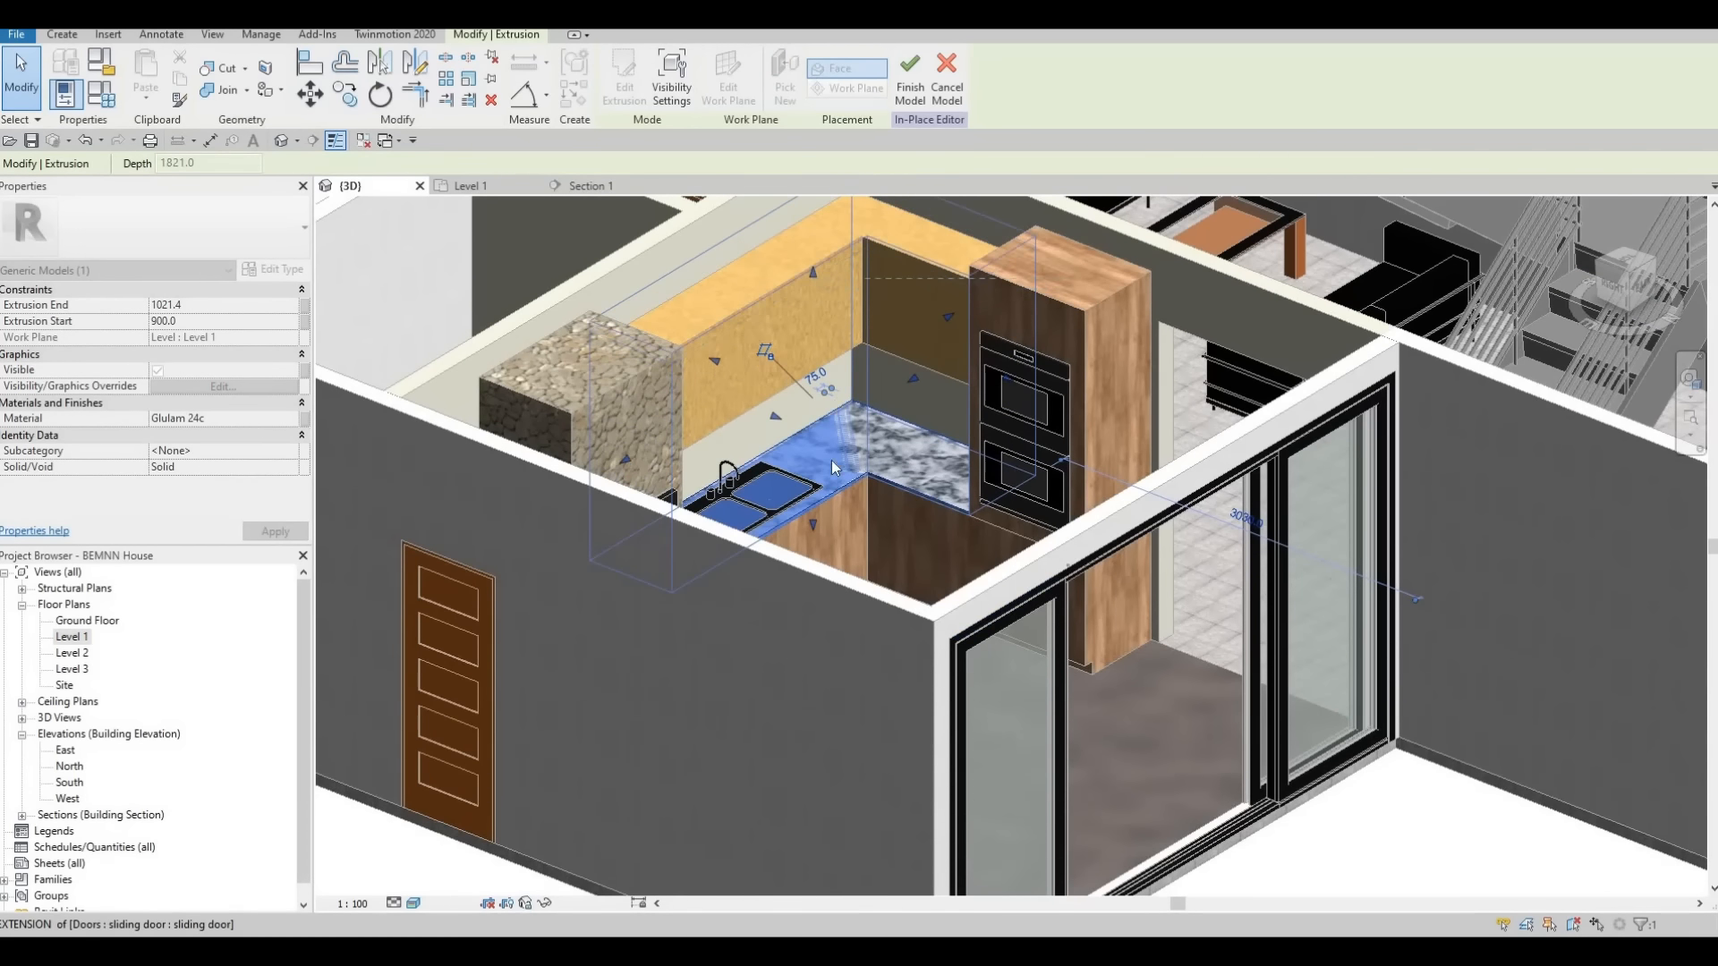
{"action": "mouse_move", "coordinate": [832, 467]}
{"action": "left_mouse_down"}
{"action": "mouse_move", "coordinate": [823, 516]}
{"action": "mouse_move", "coordinate": [814, 438]}
{"action": "left_mouse_up"}
{"action": "key", "text": "Escape"}
{"action": "key", "text": "Escape"}
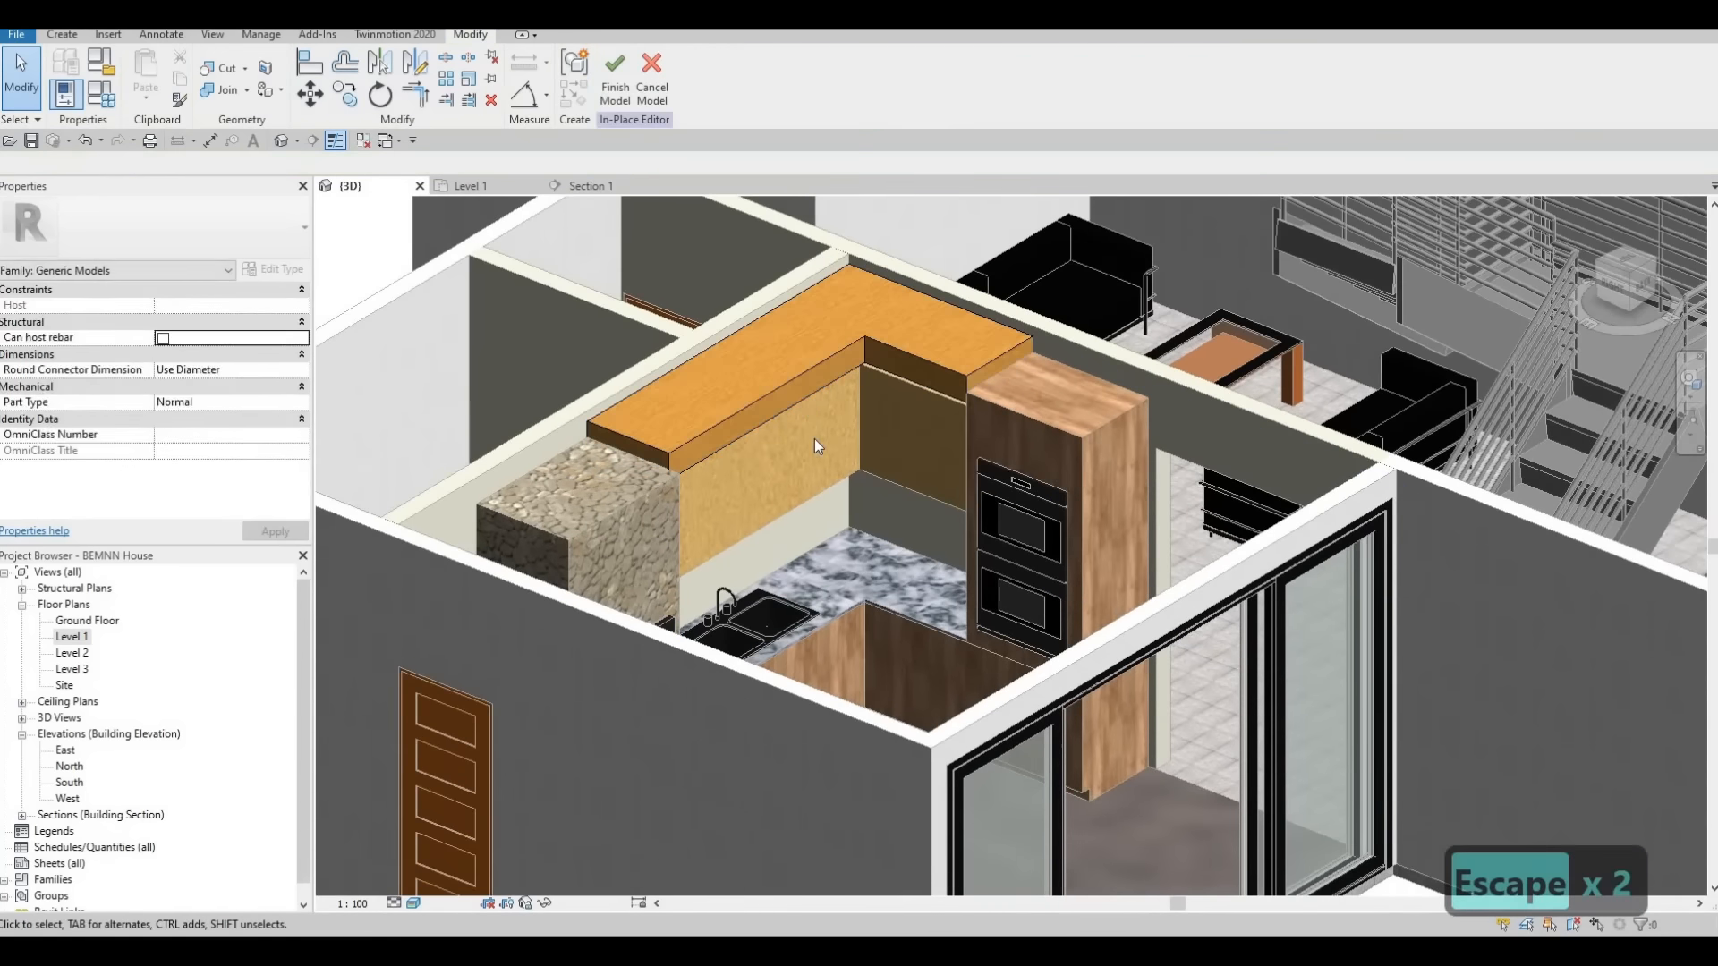
Align the extrusion's top with the stone refrigerator enclosure's top and its underside with the upper cabinets' top
{"action": "key", "text": "a"}
{"action": "key", "text": "l"}
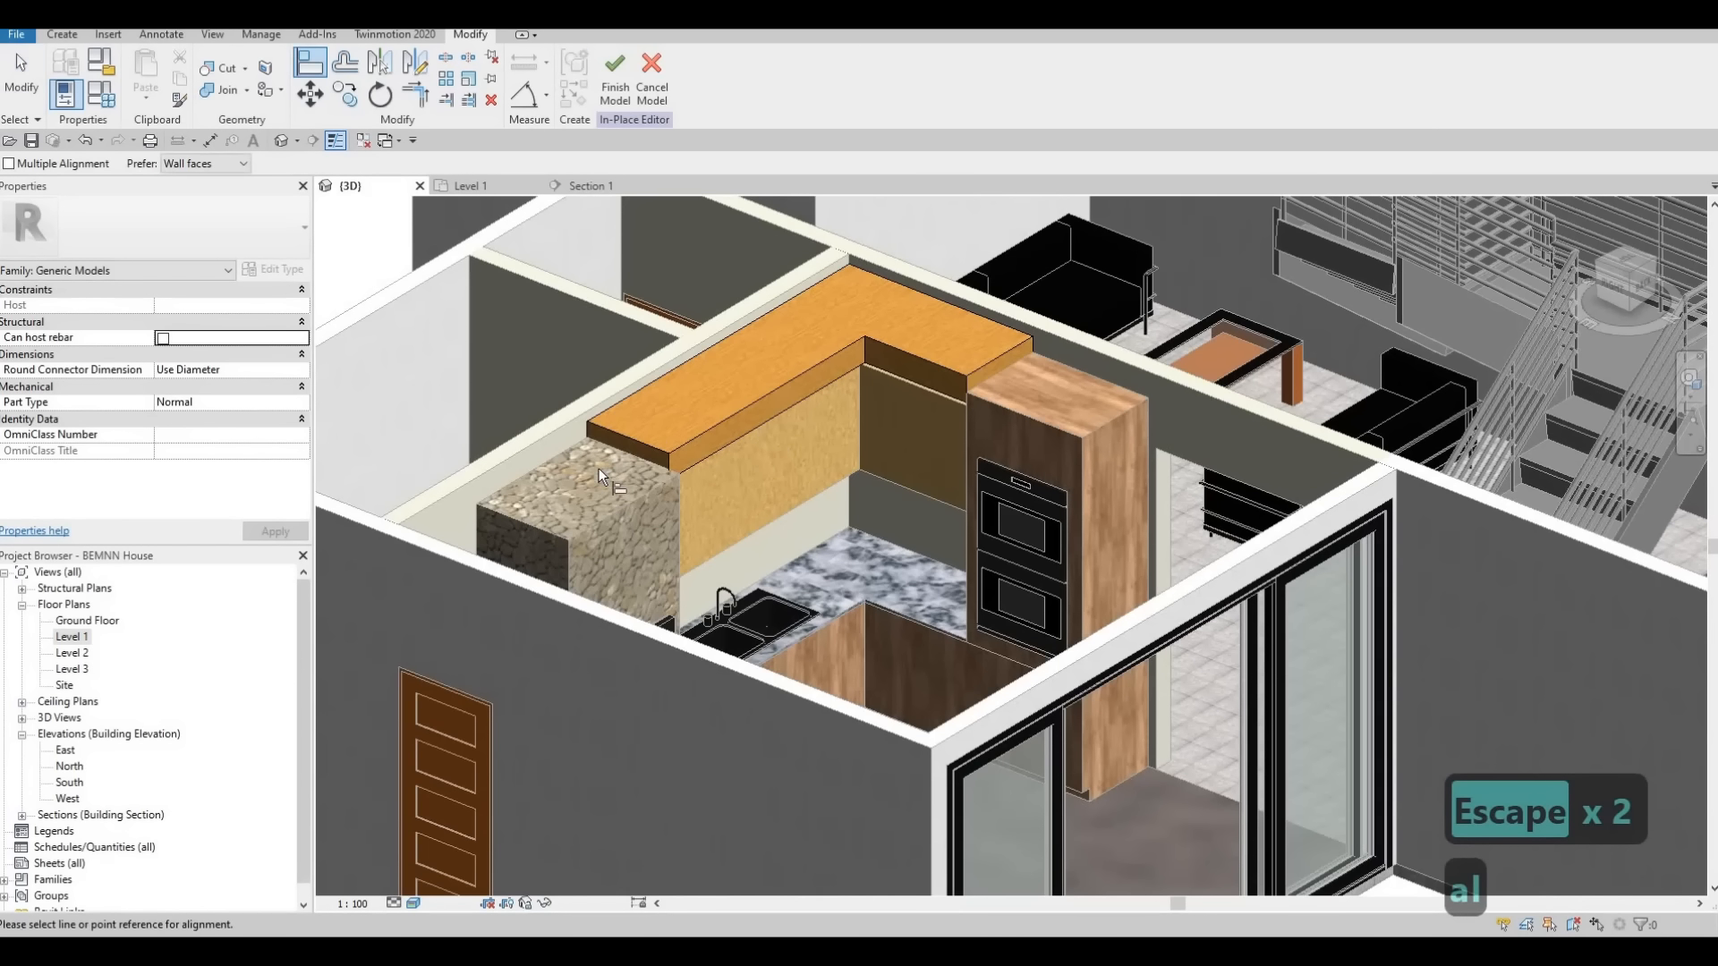
{"action": "left_click", "coordinate": [673, 428]}
{"action": "left_click", "coordinate": [680, 453]}
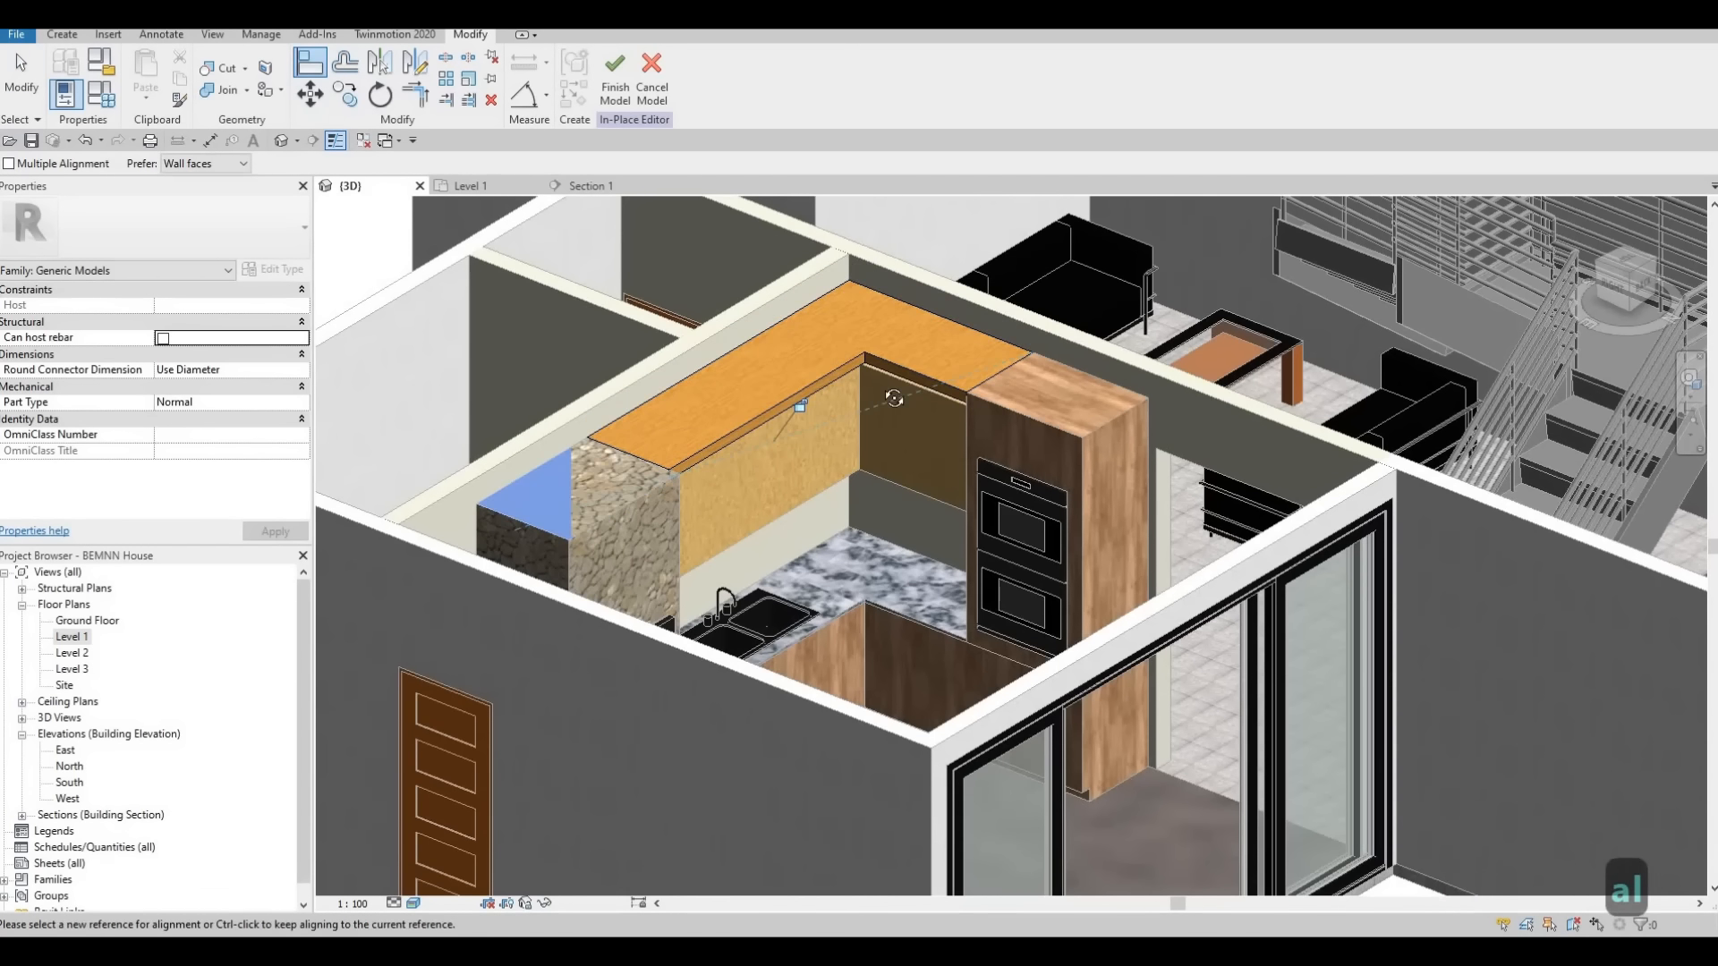
{"action": "middle_click_drag", "start_coordinate": [873, 392], "coordinate": [862, 447], "text": "shift"}
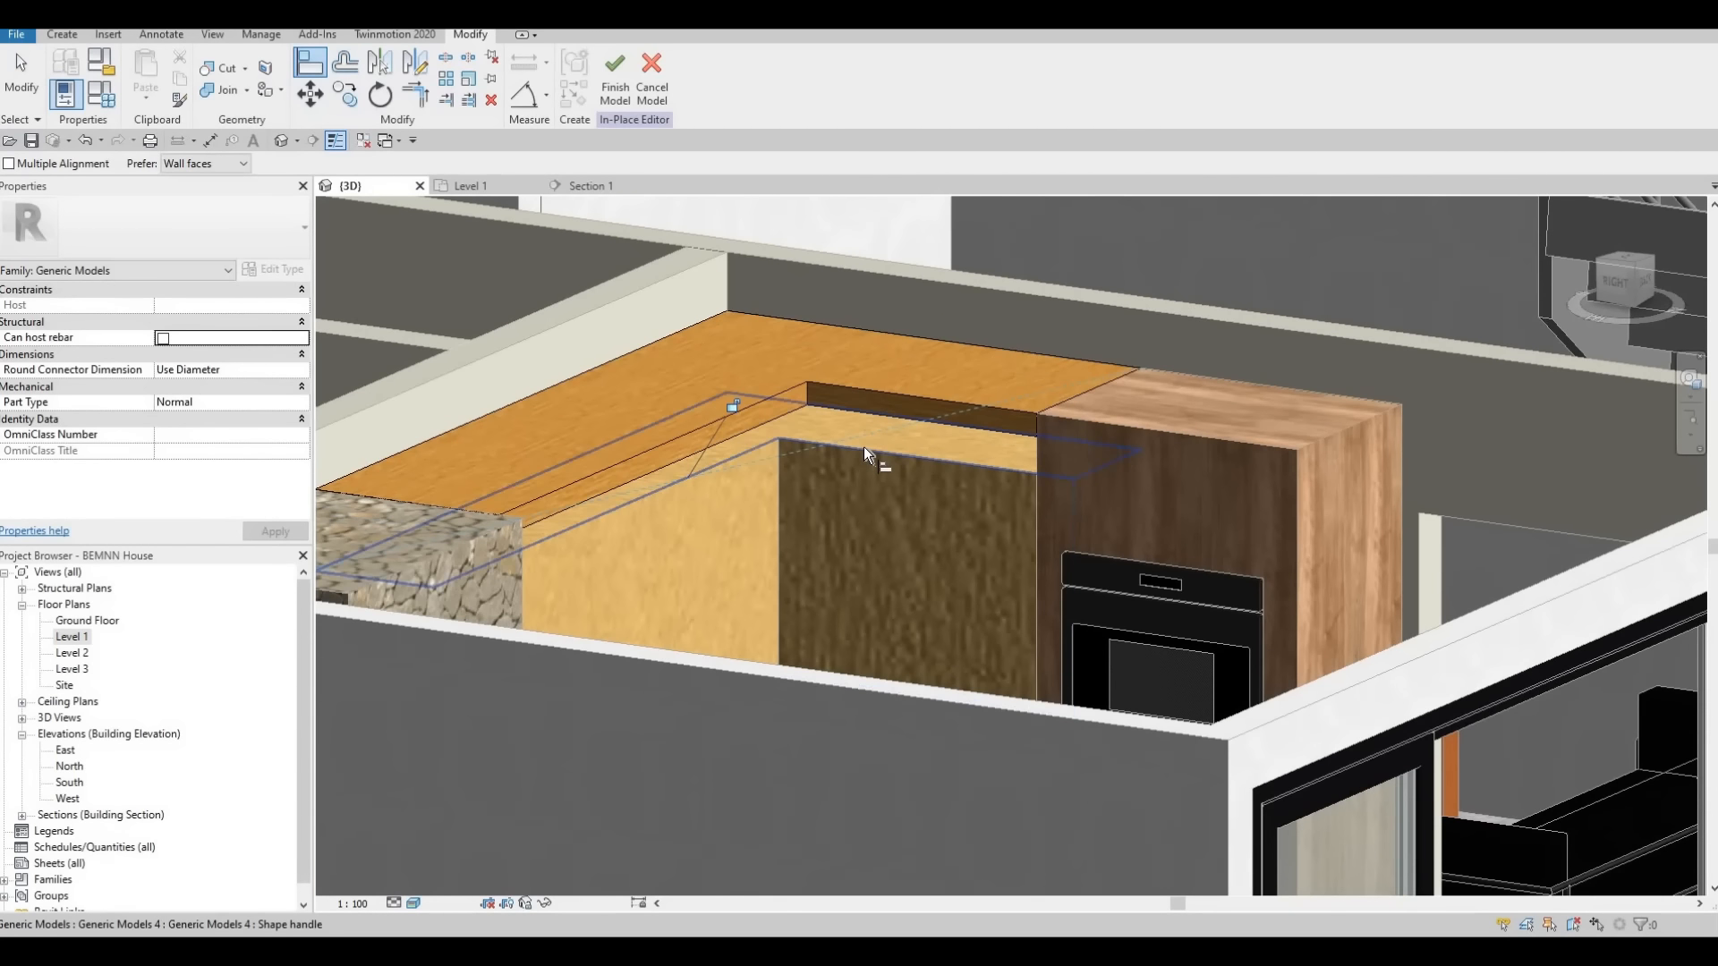
{"action": "left_click", "coordinate": [787, 433]}
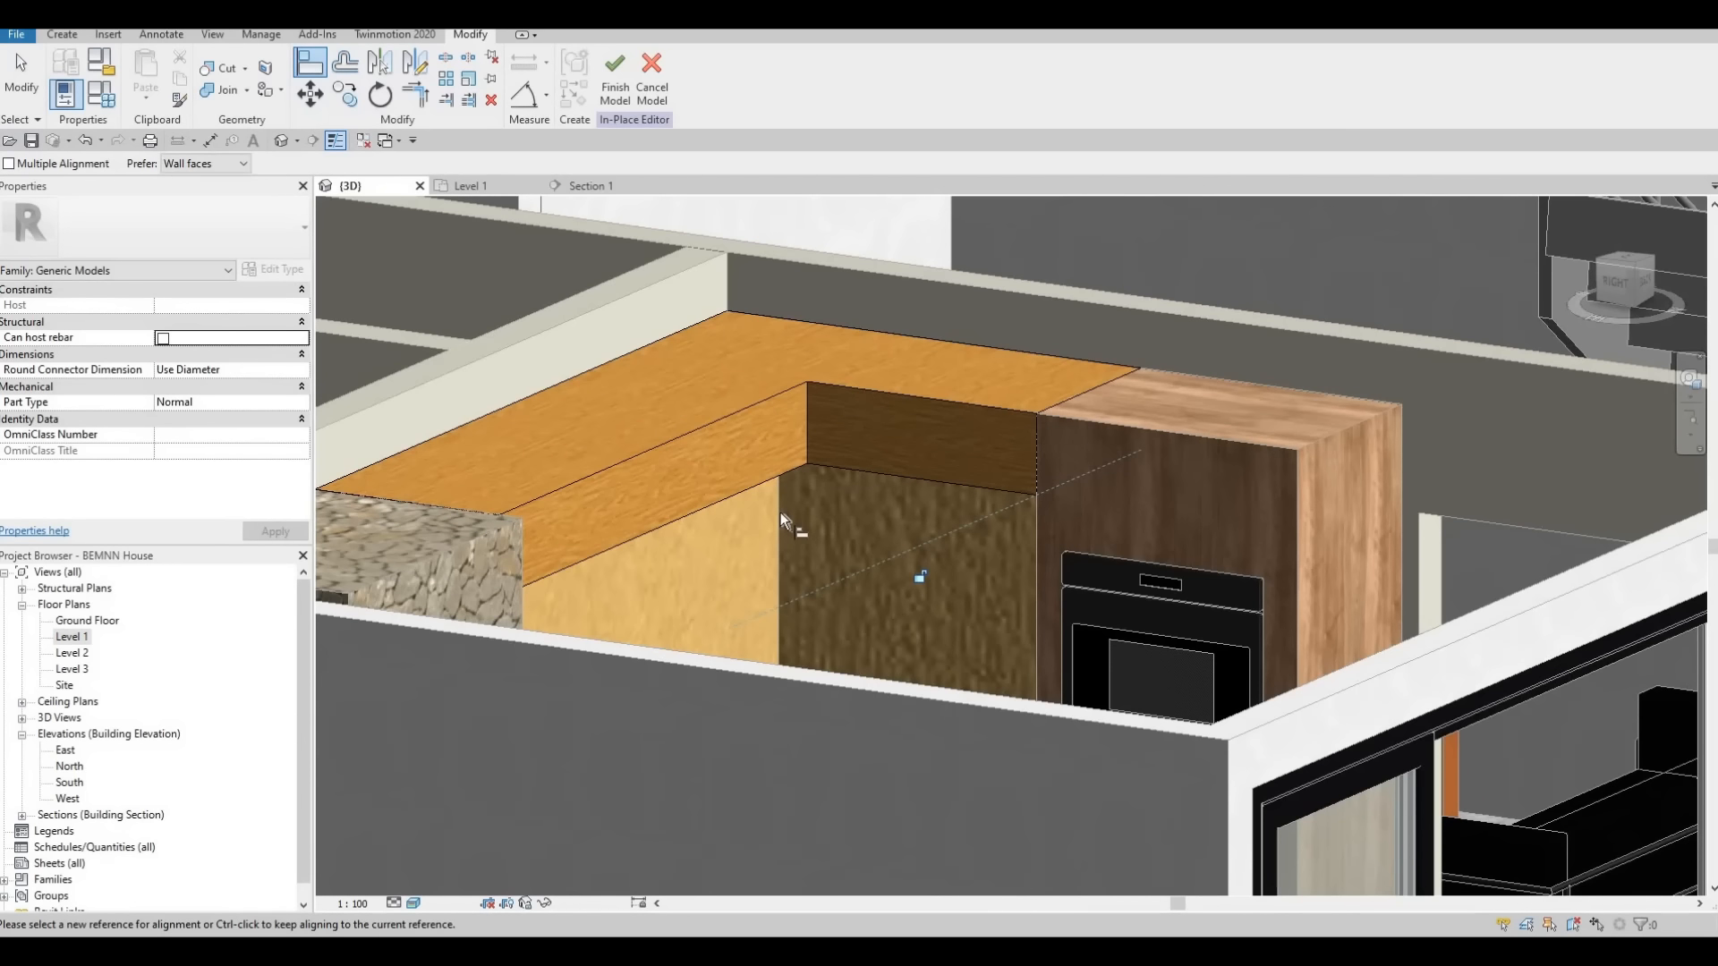
Inspect how the aligned extrusion meets the refrigerator enclosure, the oven cabinet and the upper cabinets from several sides
{"action": "middle_click_drag", "start_coordinate": [943, 468], "coordinate": [622, 270], "text": "shift"}
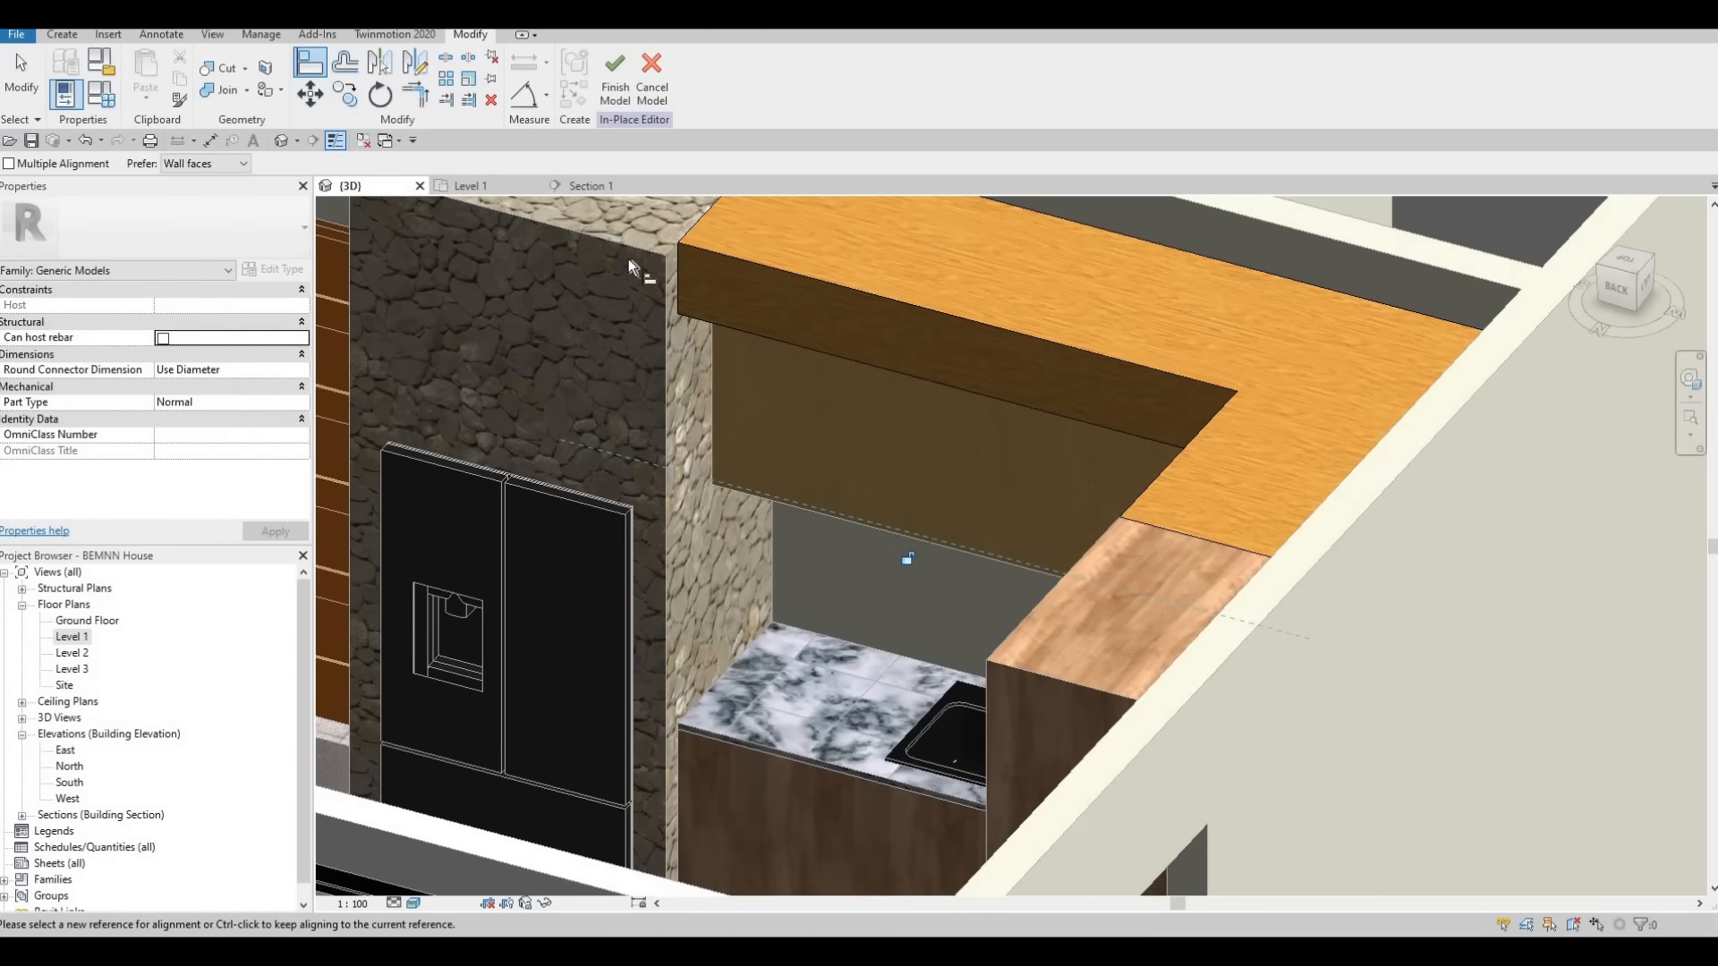
{"action": "middle_click_drag", "start_coordinate": [1147, 396], "coordinate": [780, 419], "text": "shift"}
{"action": "scroll", "coordinate": [780, 418], "scroll_direction": "up", "scroll_amount": 3}
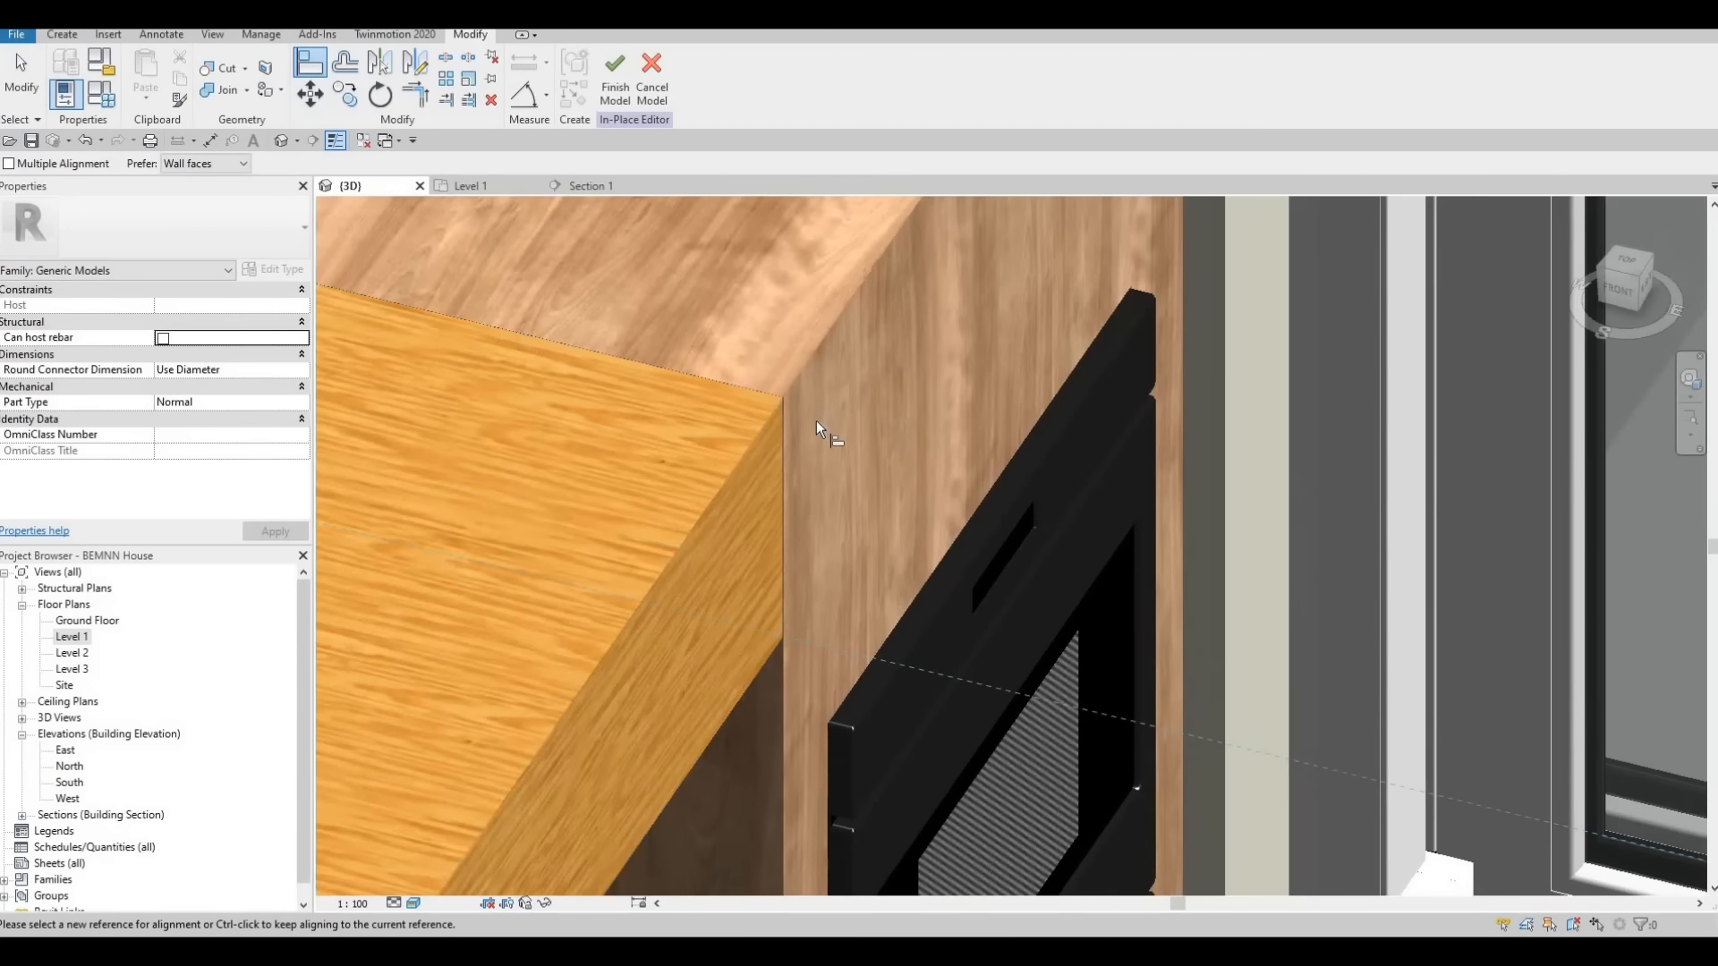
{"action": "middle_click_drag", "start_coordinate": [710, 504], "coordinate": [796, 493], "text": "shift"}
{"action": "middle_click_drag", "start_coordinate": [383, 444], "coordinate": [475, 521], "text": "shift"}
{"action": "scroll", "coordinate": [464, 523], "scroll_direction": "down", "scroll_amount": 5}
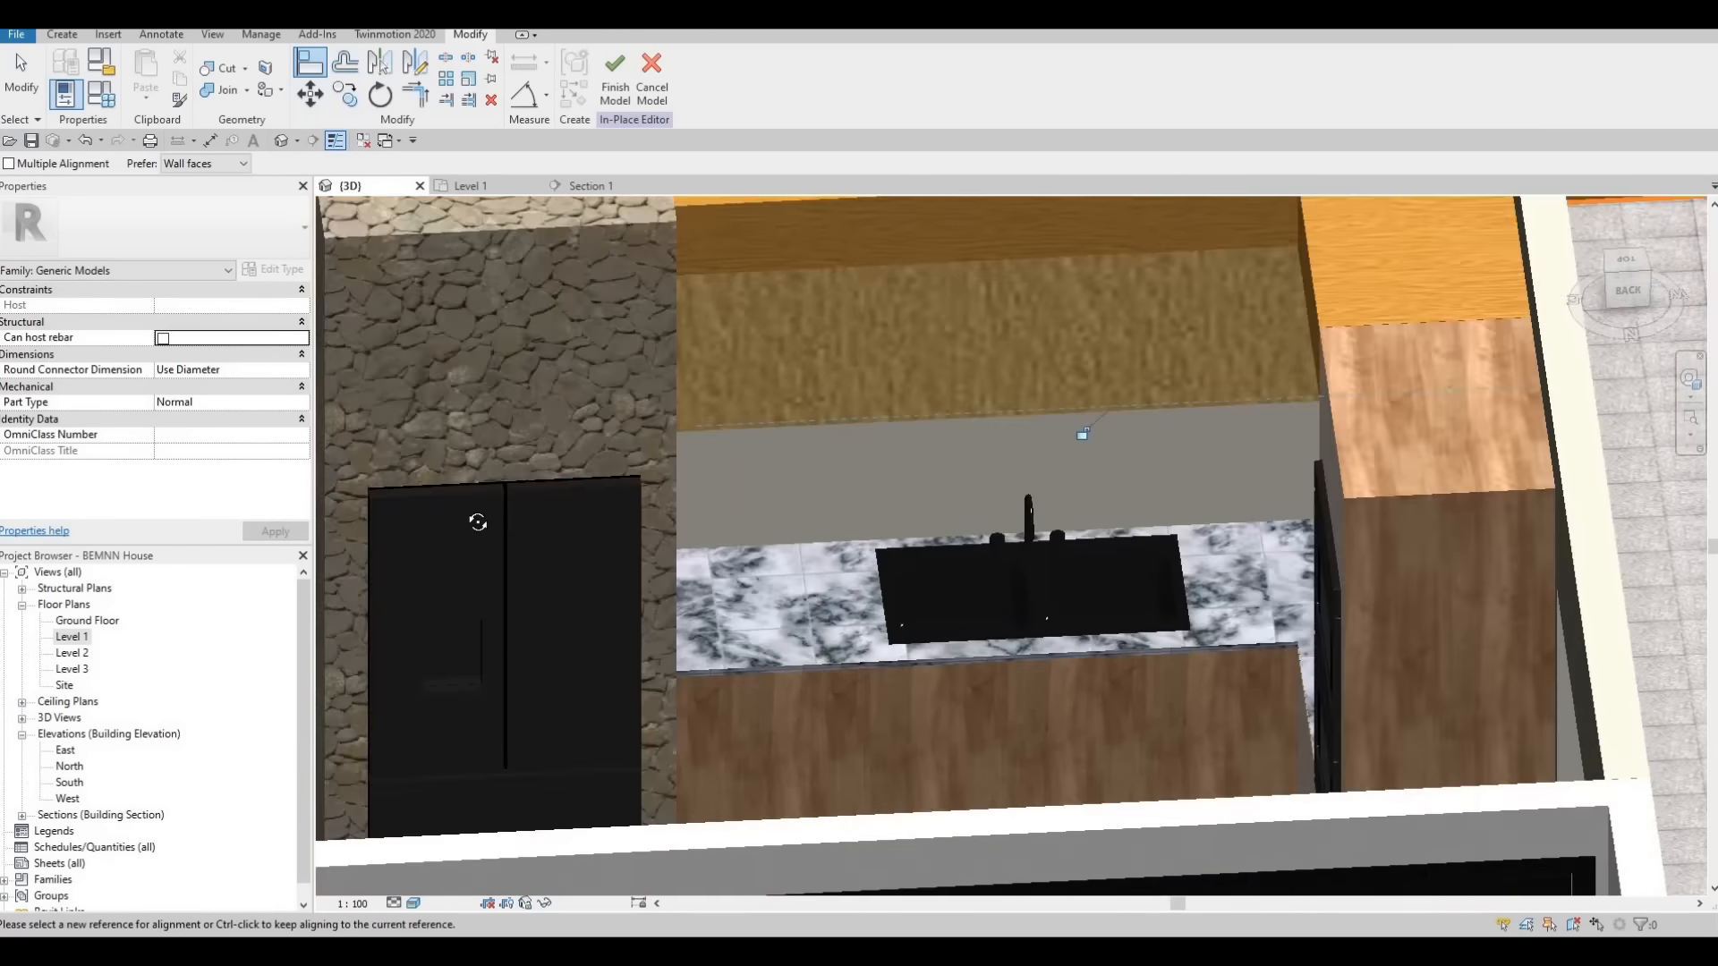
{"action": "scroll", "coordinate": [872, 437], "scroll_direction": "down", "scroll_amount": 2}
{"action": "middle_click_drag", "start_coordinate": [872, 437], "coordinate": [707, 433], "text": "shift"}
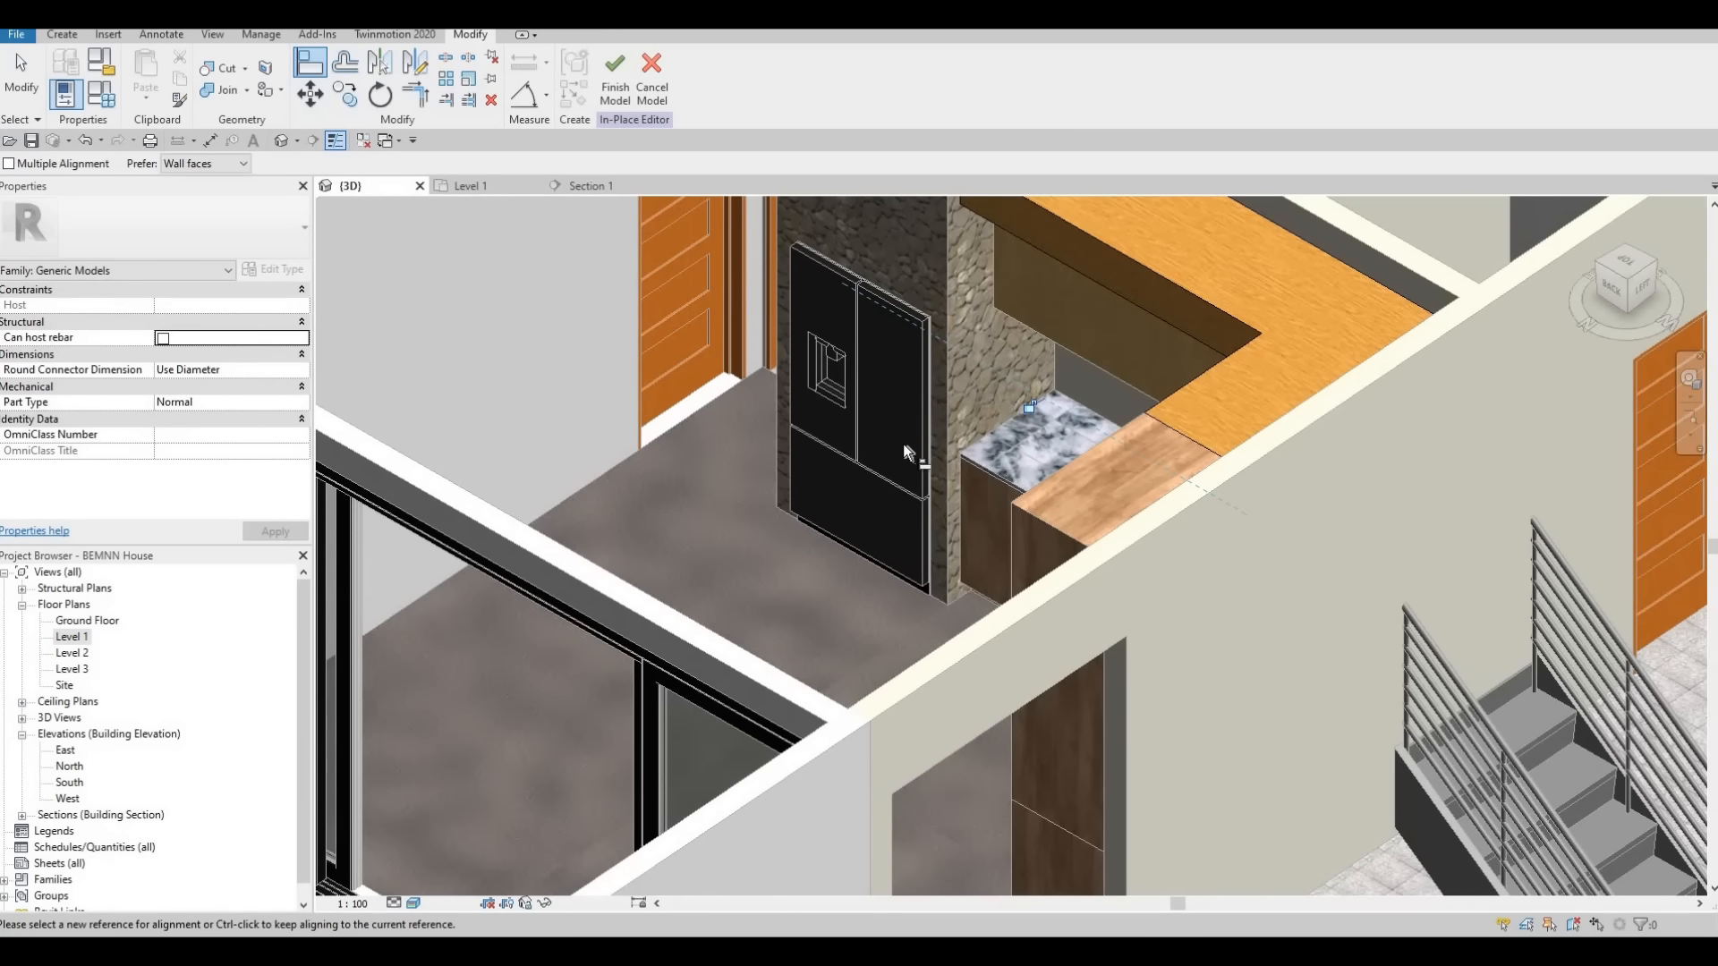
{"action": "scroll", "coordinate": [903, 443], "scroll_direction": "up", "scroll_amount": 1}
{"action": "middle_click_drag", "start_coordinate": [1008, 529], "coordinate": [1083, 410], "text": "shift"}
{"action": "mouse_move", "coordinate": [930, 637]}
{"action": "middle_mouse_down", "text": "shift"}
{"action": "mouse_move", "coordinate": [1034, 575]}
{"action": "mouse_move", "coordinate": [938, 635]}
{"action": "middle_mouse_up", "text": "shift"}
{"action": "middle_click_drag", "start_coordinate": [954, 838], "coordinate": [914, 426]}
{"action": "scroll", "coordinate": [927, 537], "scroll_direction": "down", "scroll_amount": 2}
{"action": "scroll", "coordinate": [914, 426], "scroll_direction": "up", "scroll_amount": 5}
End the alignment and finish the in-place model of the L-shaped top extrusion
{"action": "key", "text": "Escape"}
{"action": "key", "text": "Escape"}
{"action": "scroll", "coordinate": [766, 306], "scroll_direction": "down", "scroll_amount": 4}
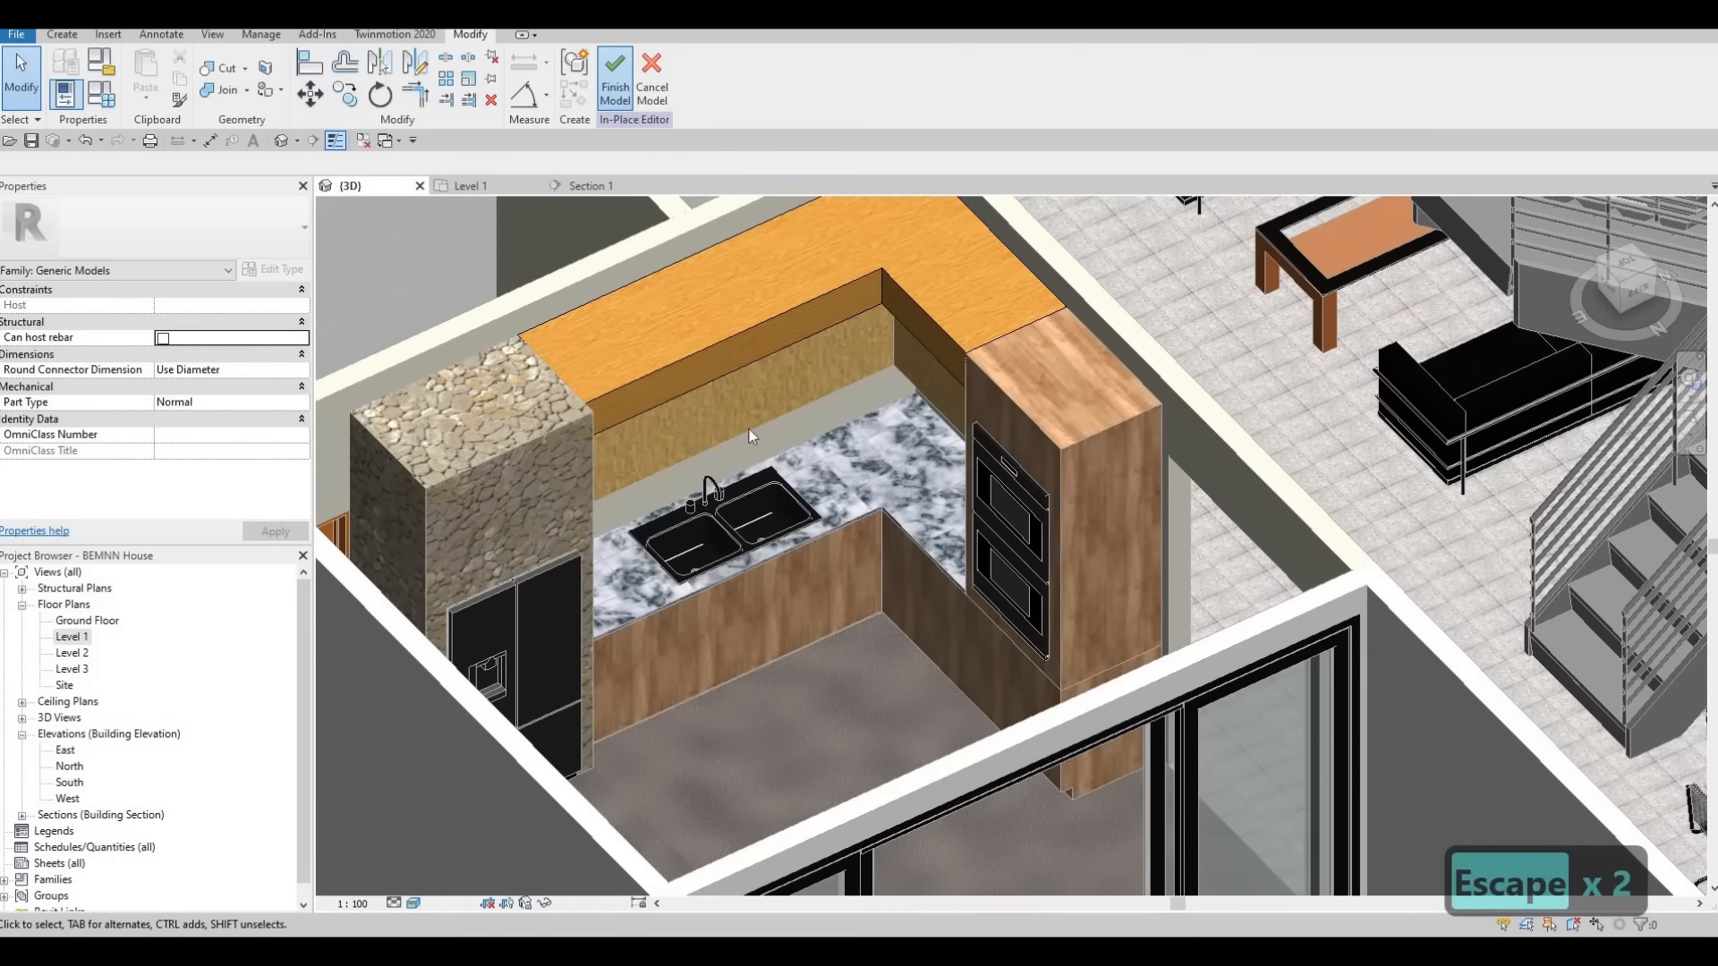
Examine the finished kitchen in the 3D view, including the cabinets, oven unit, countertop and double sink
{"action": "middle_click_drag", "start_coordinate": [782, 422], "coordinate": [946, 374]}
{"action": "scroll", "coordinate": [818, 340], "scroll_direction": "down", "scroll_amount": 2}
{"action": "key", "text": "Escape"}
{"action": "scroll", "coordinate": [946, 375], "scroll_direction": "down", "scroll_amount": 1}
{"action": "scroll", "coordinate": [877, 399], "scroll_direction": "up", "scroll_amount": 2}
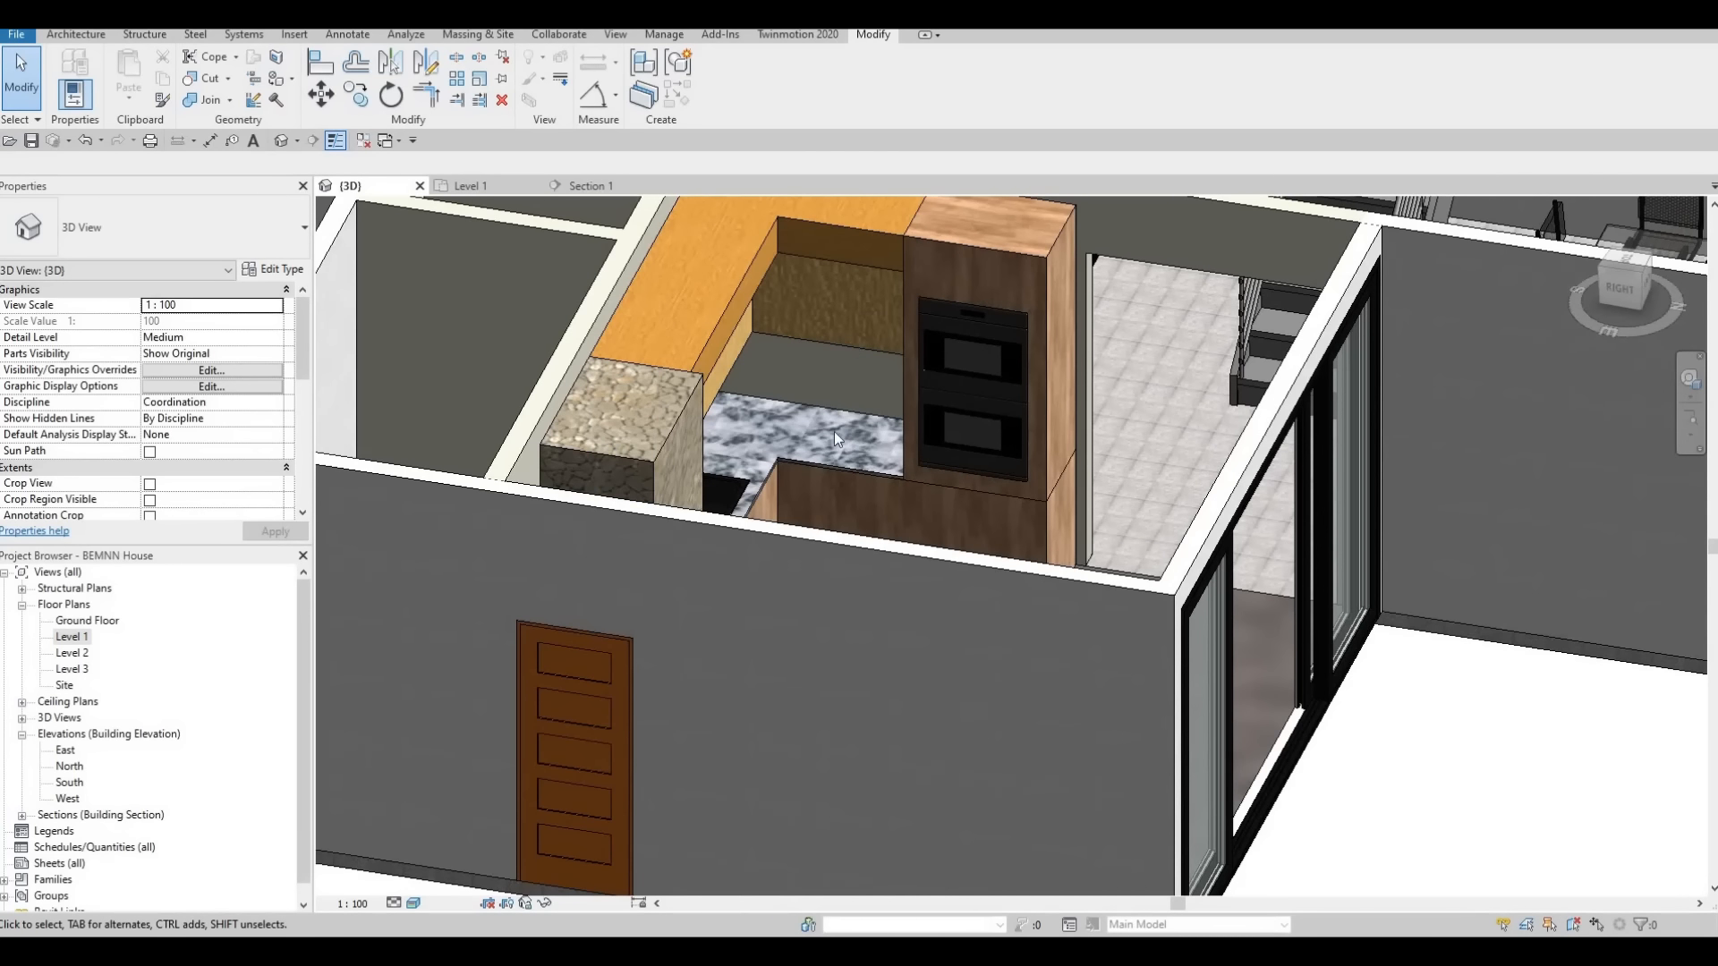
{"action": "scroll", "coordinate": [888, 426], "scroll_direction": "down", "scroll_amount": 5}
{"action": "middle_click_drag", "start_coordinate": [993, 537], "coordinate": [829, 469], "text": "shift"}
{"action": "scroll", "coordinate": [828, 470], "scroll_direction": "up", "scroll_amount": 3}
{"action": "middle_click_drag", "start_coordinate": [854, 462], "coordinate": [1033, 488], "text": "shift"}
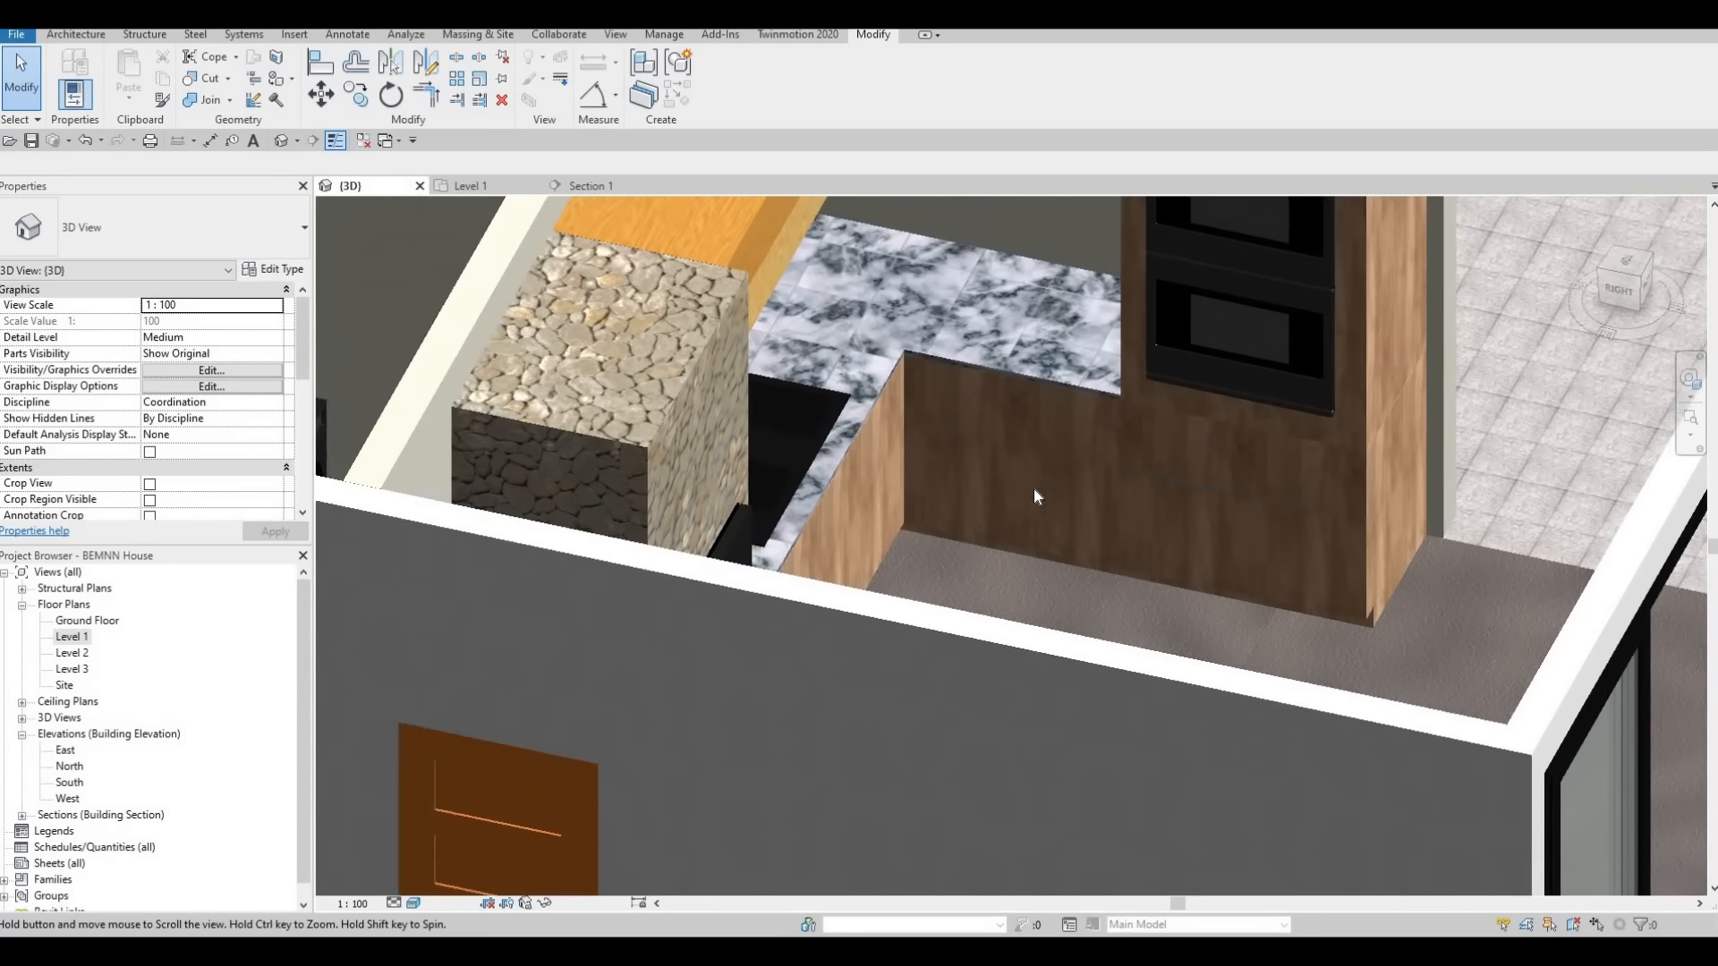
{"action": "scroll", "coordinate": [1035, 489], "scroll_direction": "down", "scroll_amount": 1}
{"action": "scroll", "coordinate": [1077, 441], "scroll_direction": "up", "scroll_amount": 1}
{"action": "middle_click_drag", "start_coordinate": [1090, 370], "coordinate": [1108, 274], "text": "shift"}
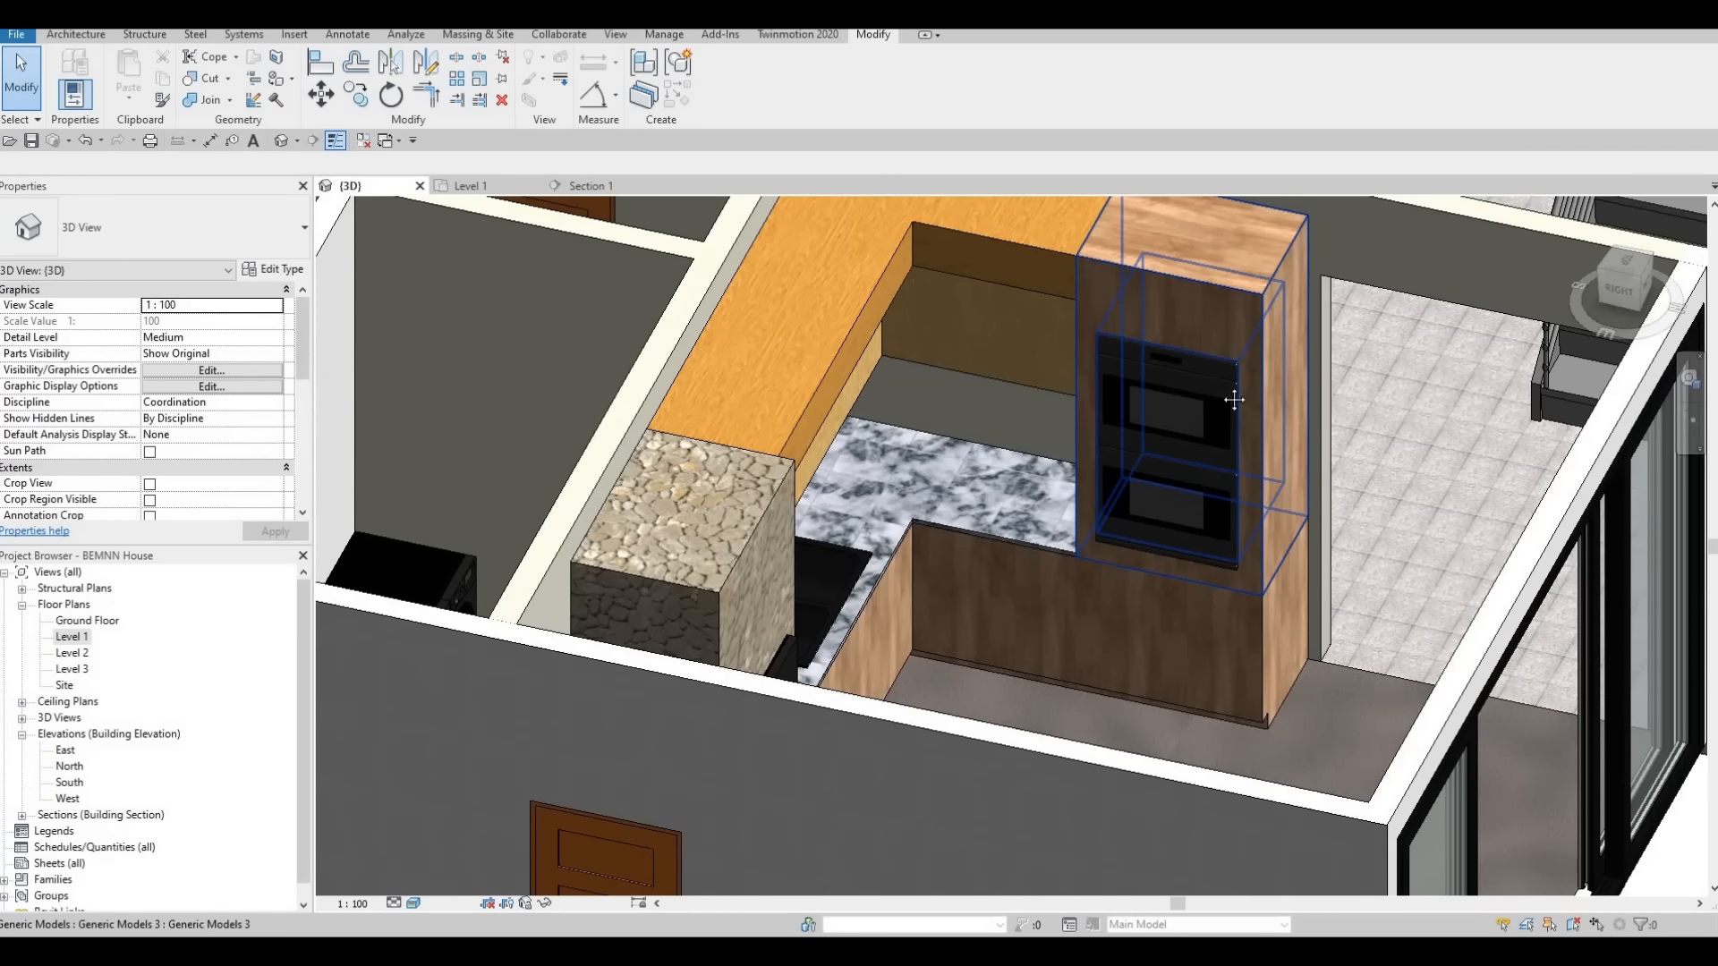
{"action": "middle_click_drag", "start_coordinate": [1219, 593], "coordinate": [1323, 416]}
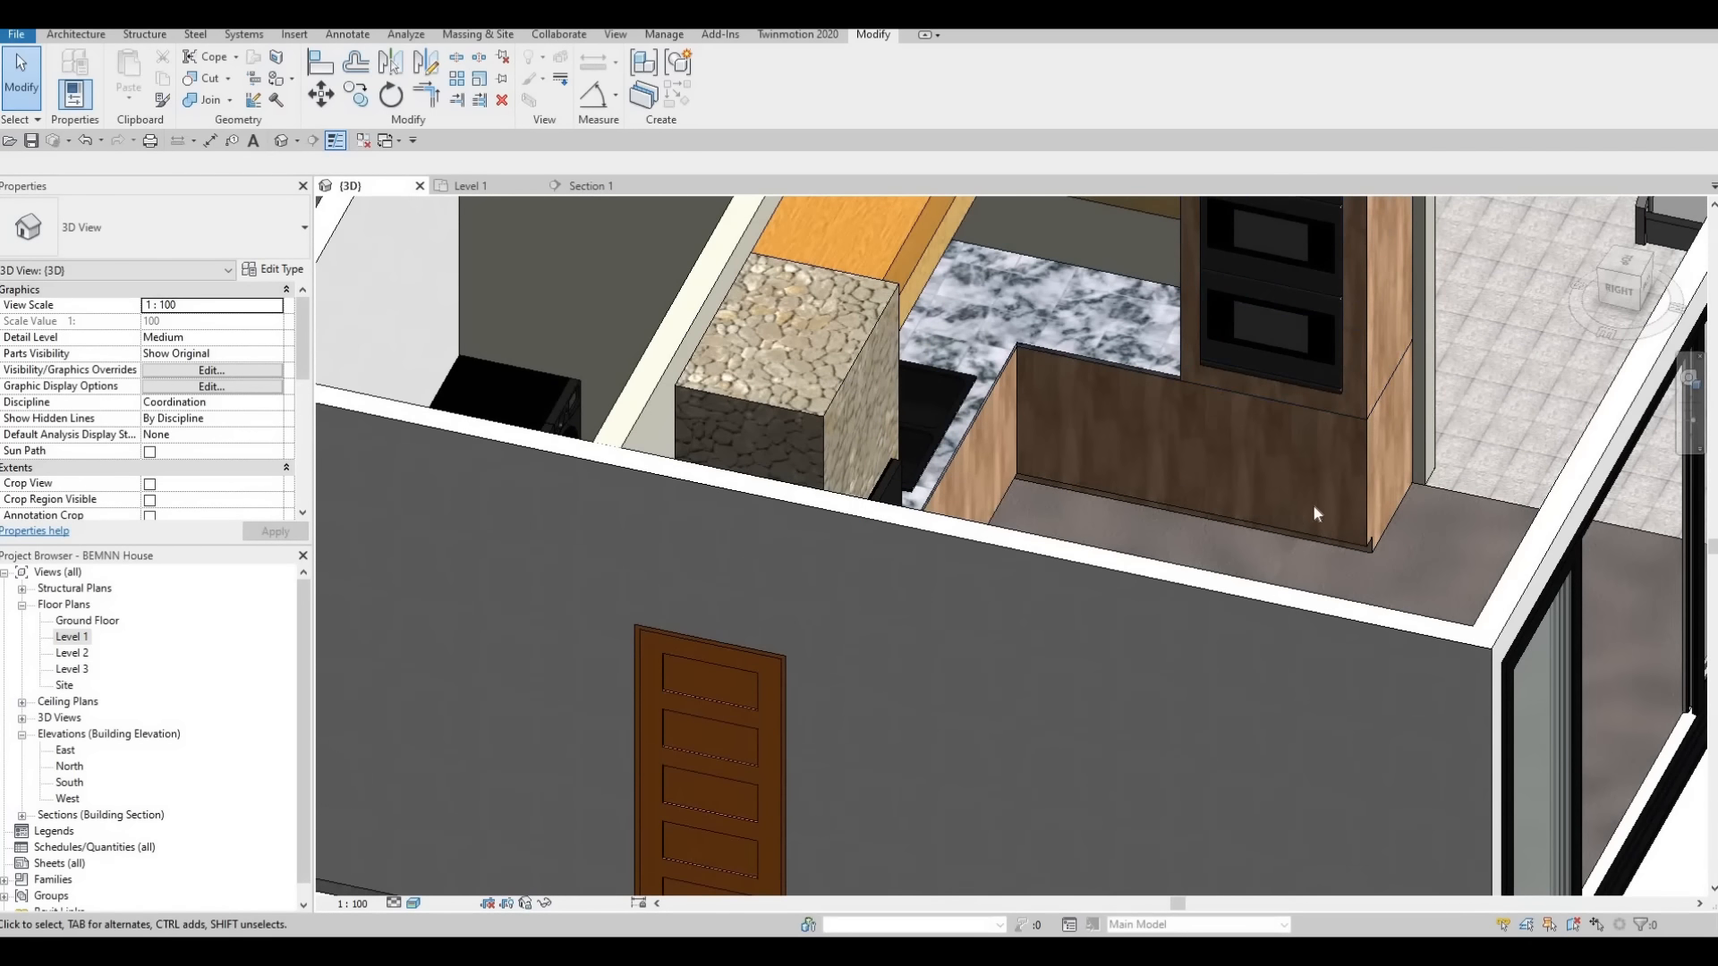
{"action": "middle_click_drag", "start_coordinate": [1189, 495], "coordinate": [1124, 458], "text": "shift"}
{"action": "middle_click_drag", "start_coordinate": [946, 215], "coordinate": [974, 362]}
{"action": "scroll", "coordinate": [974, 362], "scroll_direction": "down", "scroll_amount": 1}
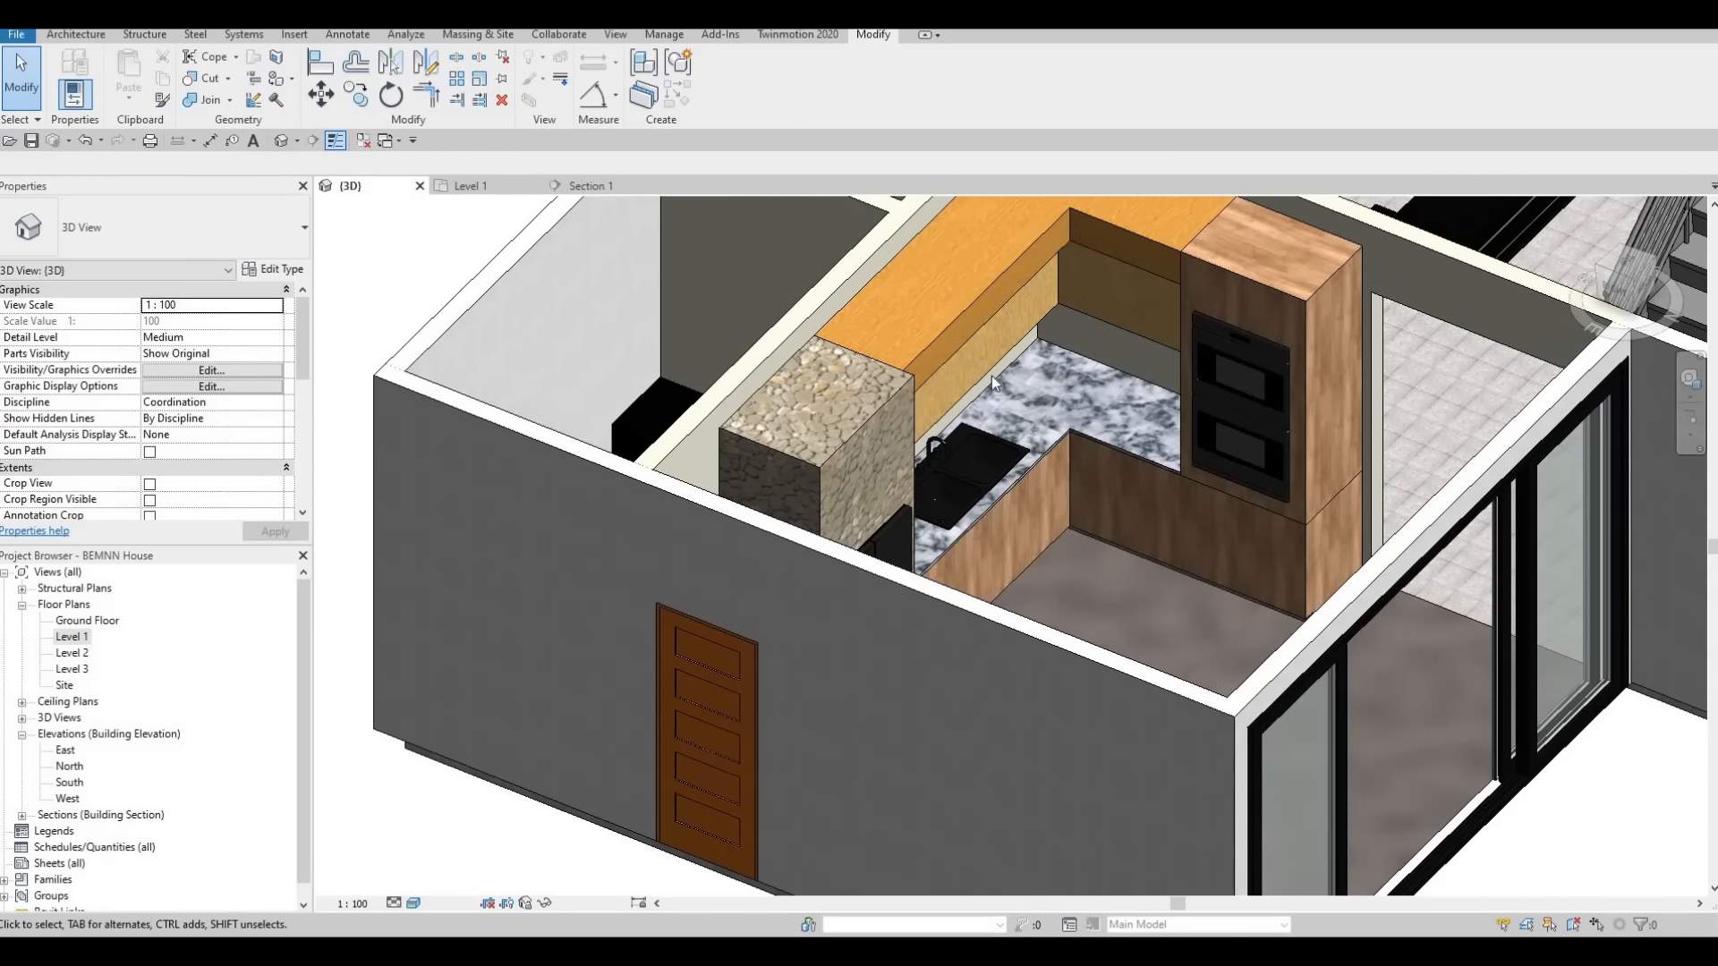
{"action": "left_click", "coordinate": [984, 405]}
{"action": "scroll", "coordinate": [893, 266], "scroll_direction": "down", "scroll_amount": 1}
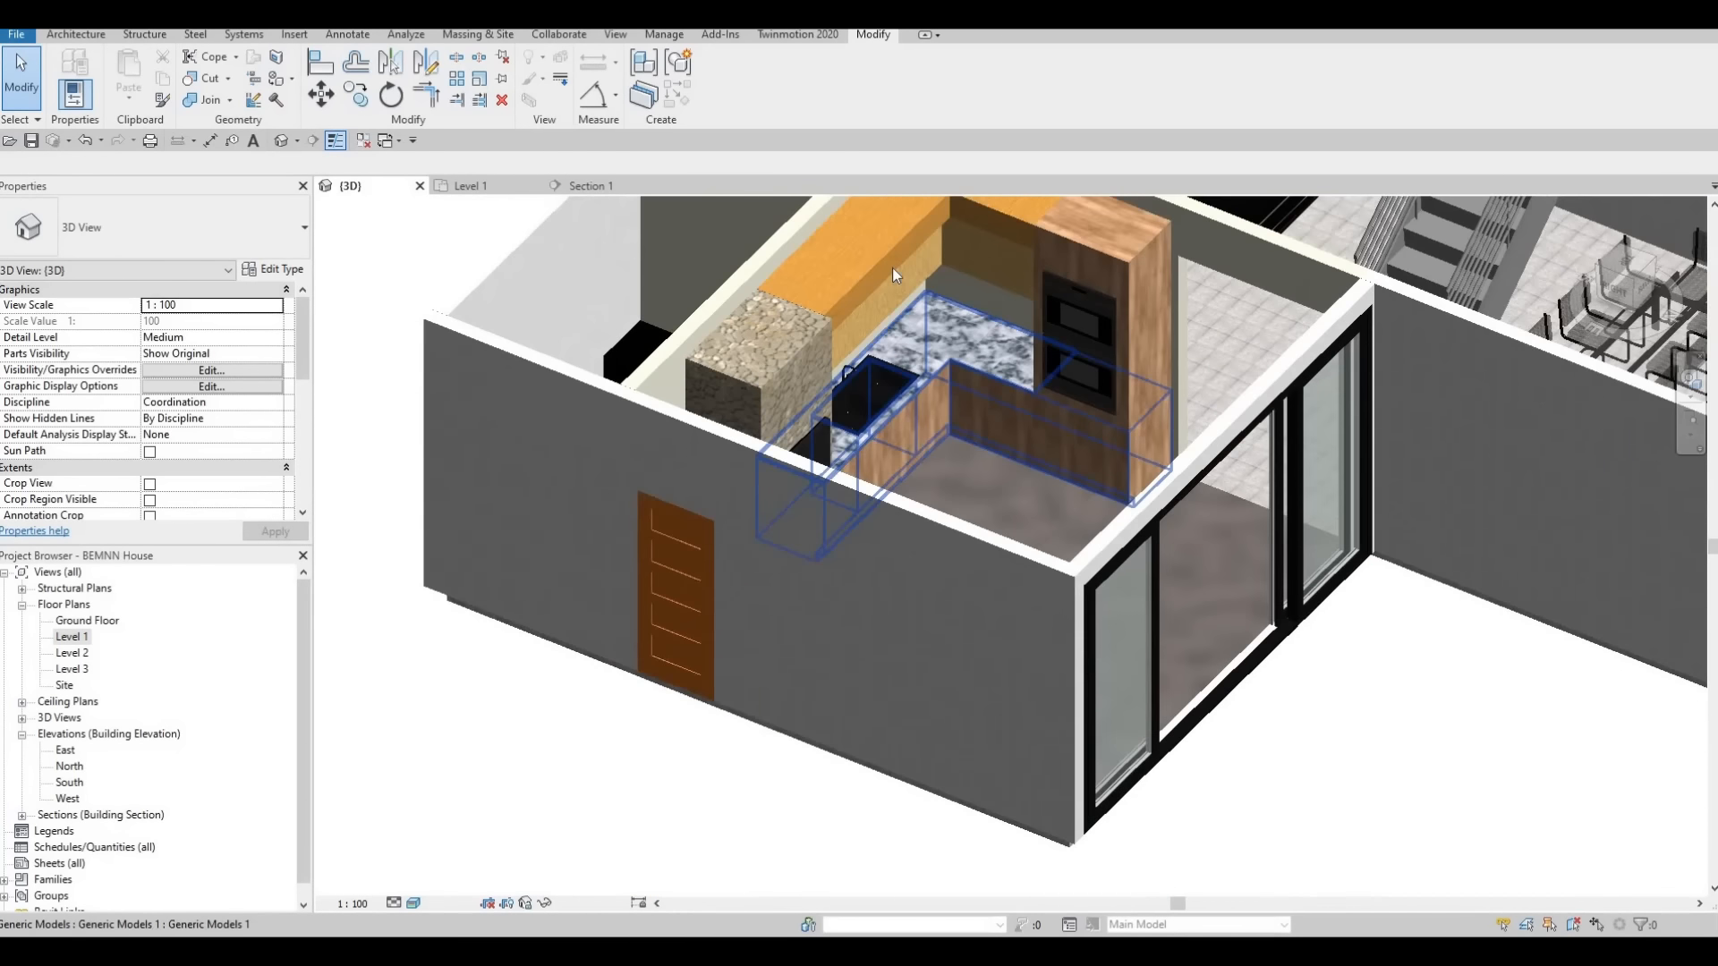
{"action": "scroll", "coordinate": [898, 397], "scroll_direction": "up", "scroll_amount": 2}
{"action": "left_click", "coordinate": [898, 397]}
{"action": "scroll", "coordinate": [905, 319], "scroll_direction": "up", "scroll_amount": 1}
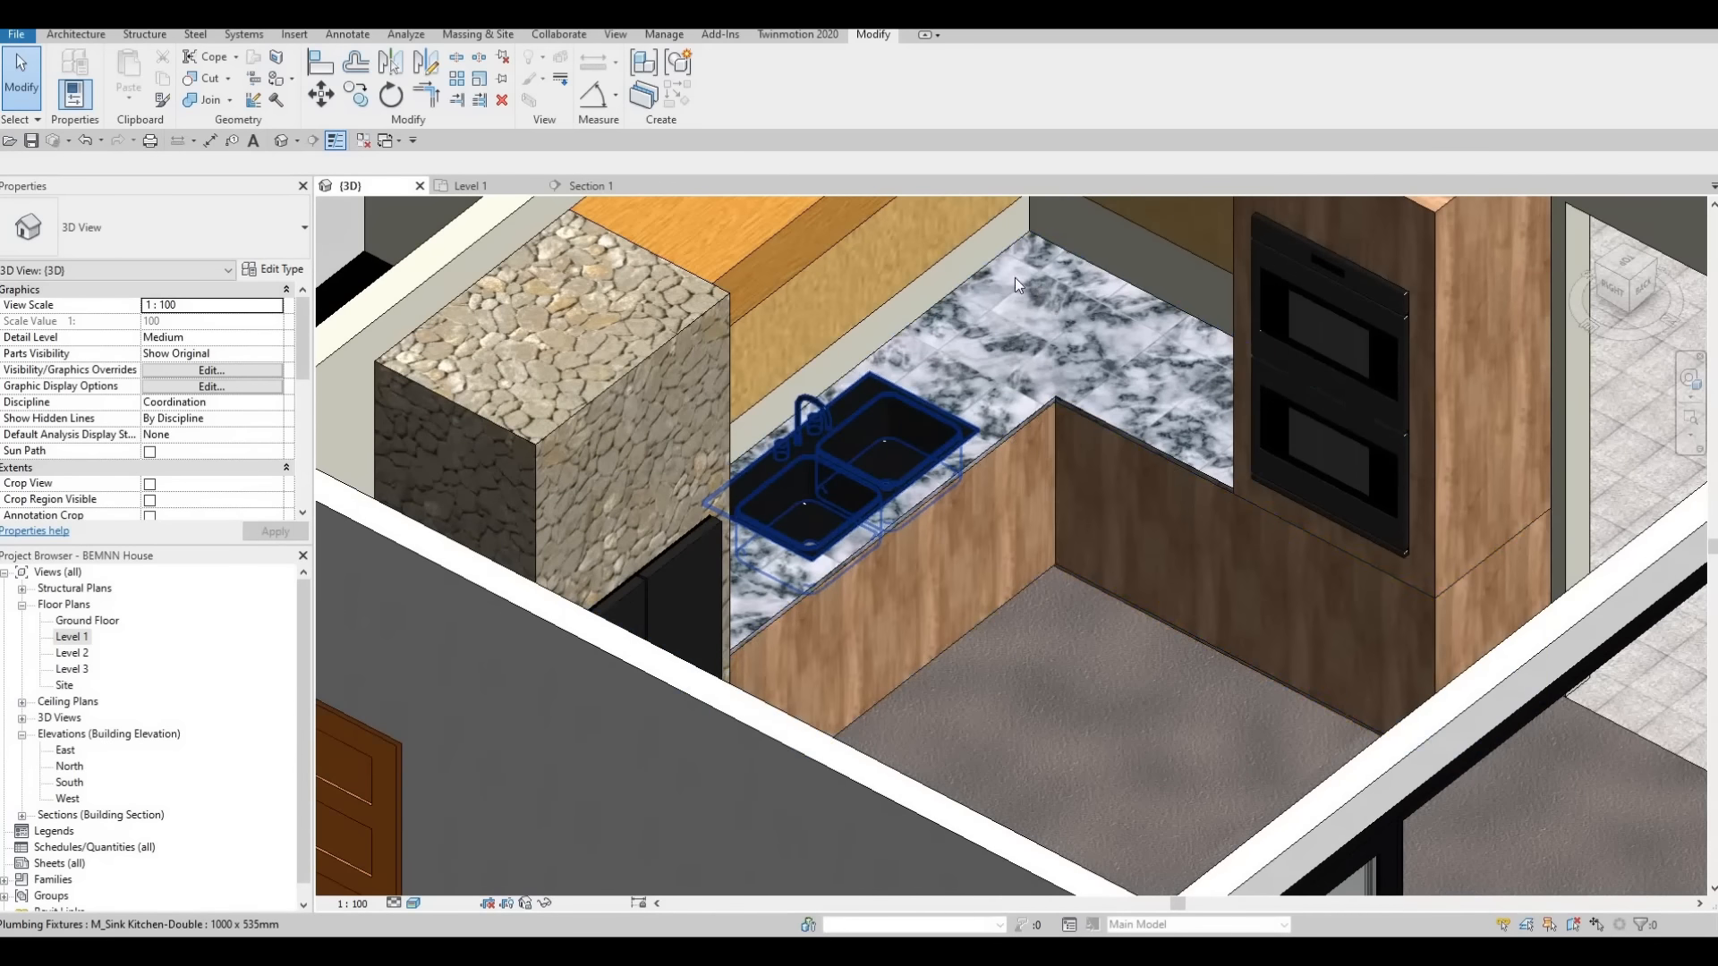
{"action": "key", "text": "Escape"}
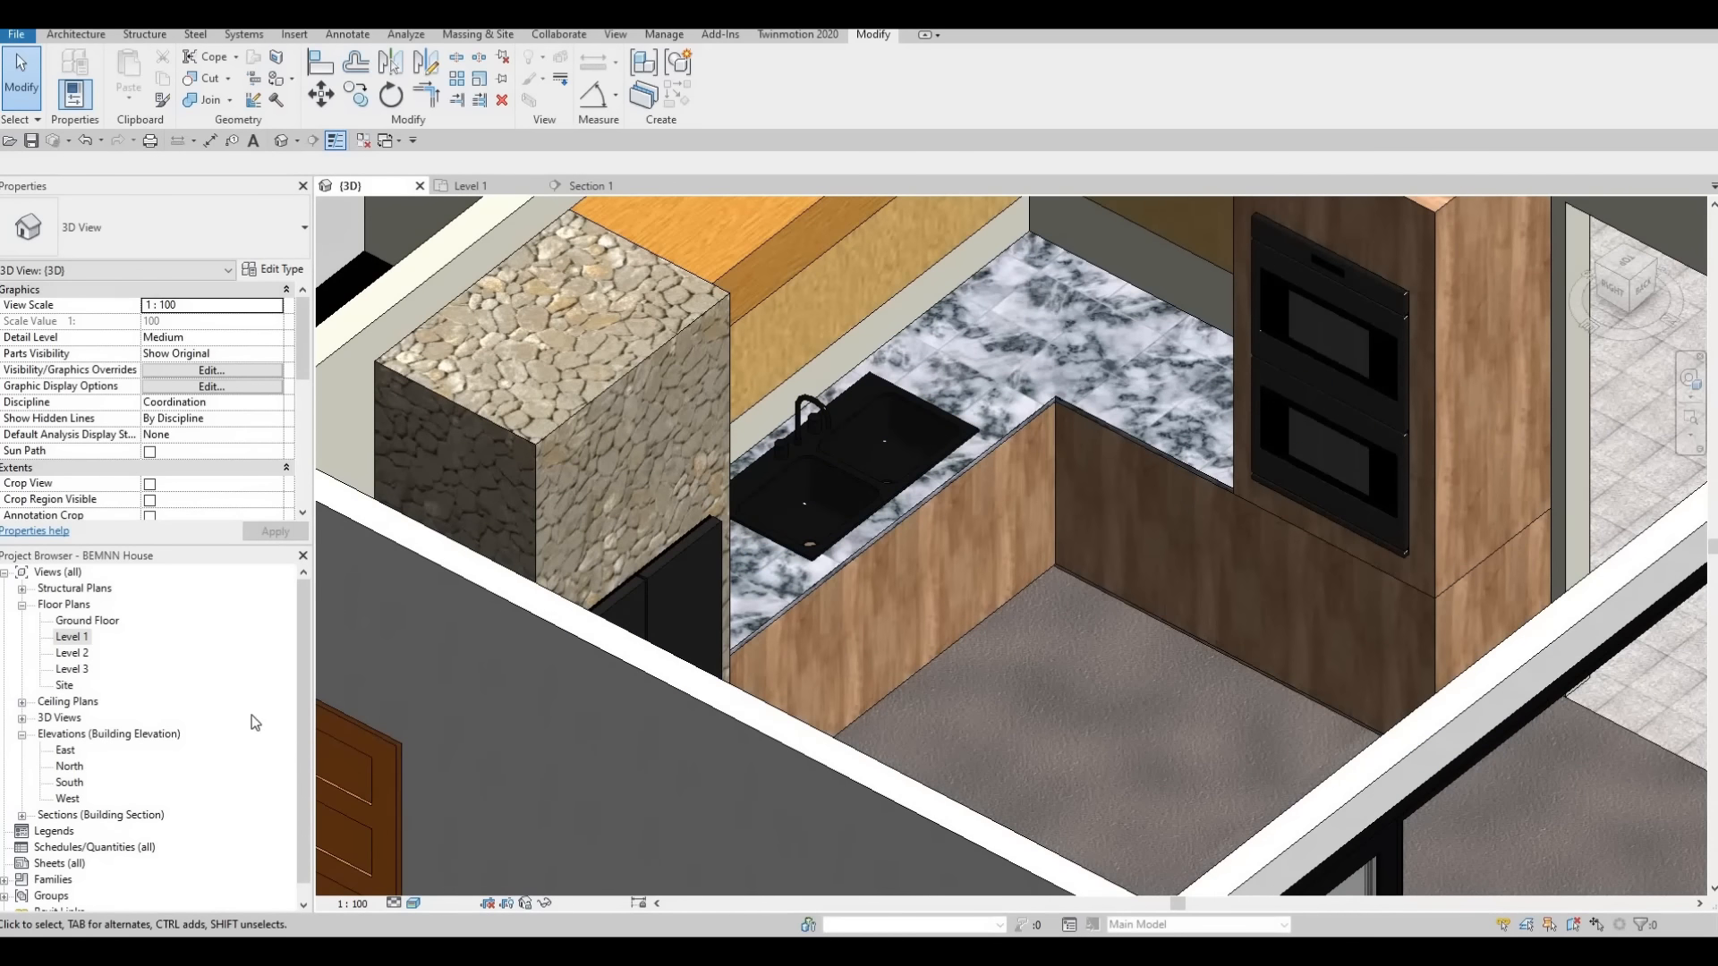
Open the Level 1 floor plan and show the kitchen area
{"action": "double_click", "coordinate": [67, 640]}
{"action": "scroll", "coordinate": [851, 519], "scroll_direction": "down", "scroll_amount": 2}
{"action": "scroll", "coordinate": [975, 528], "scroll_direction": "up", "scroll_amount": 1}
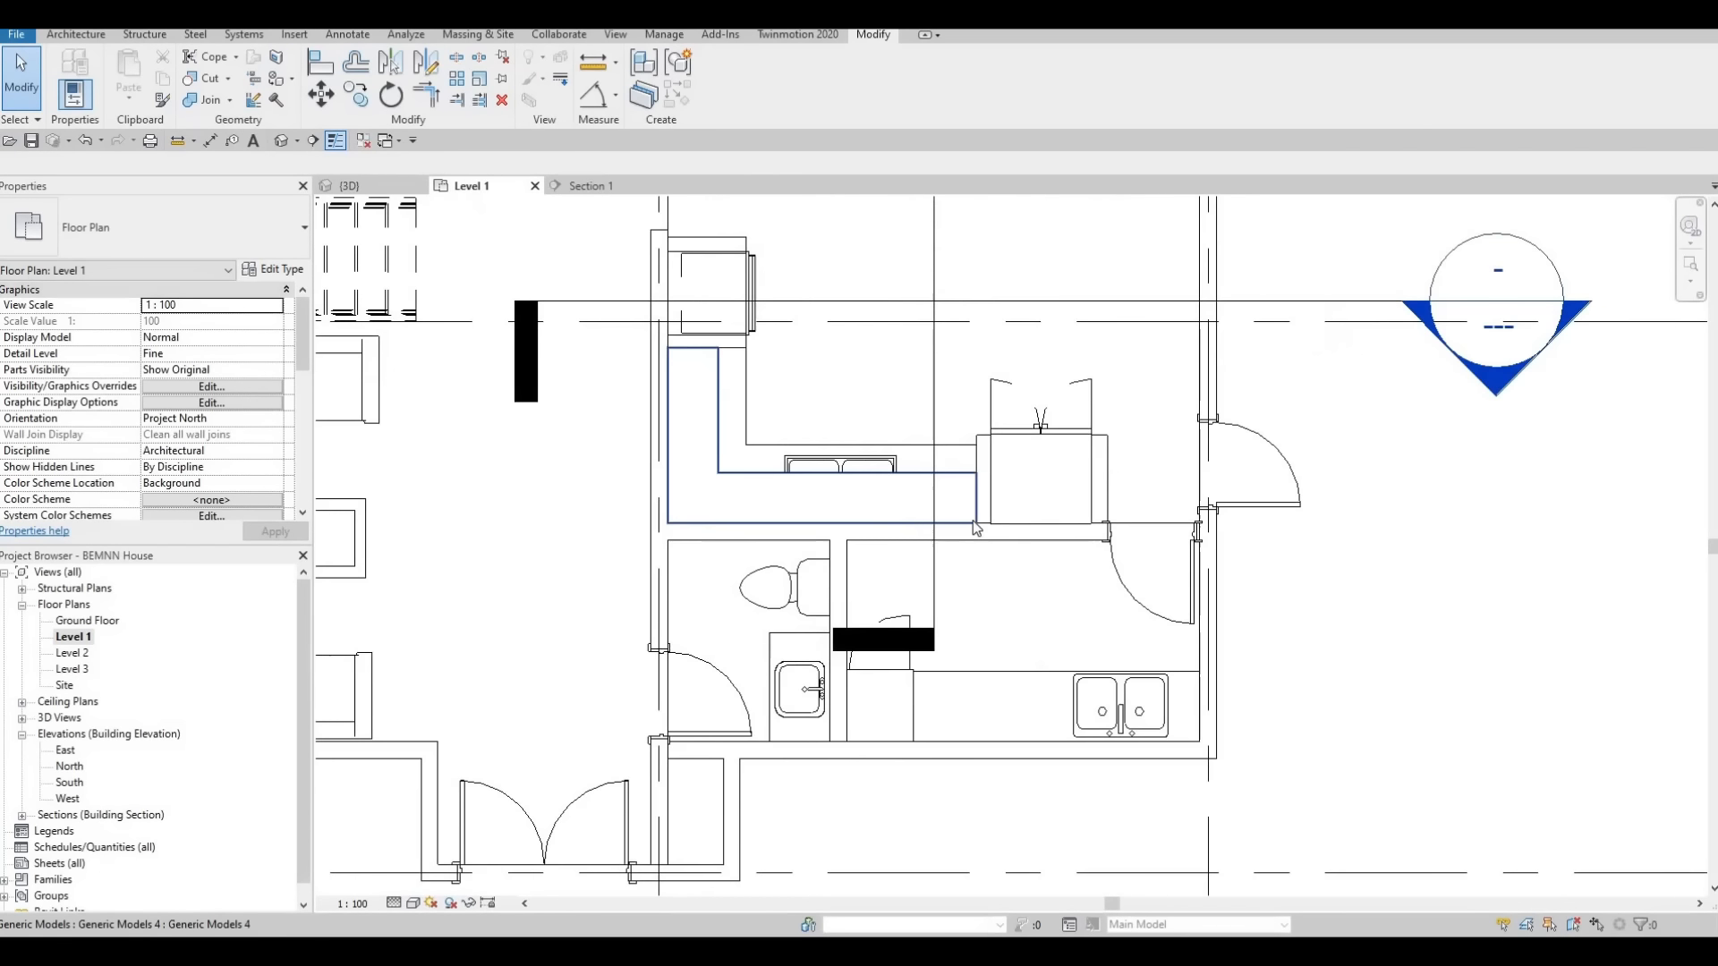
Begin a new in-place model in the Generic Models category, keeping the suggested name Generic Models 6
{"action": "scroll", "coordinate": [975, 528], "scroll_direction": "up", "scroll_amount": 2}
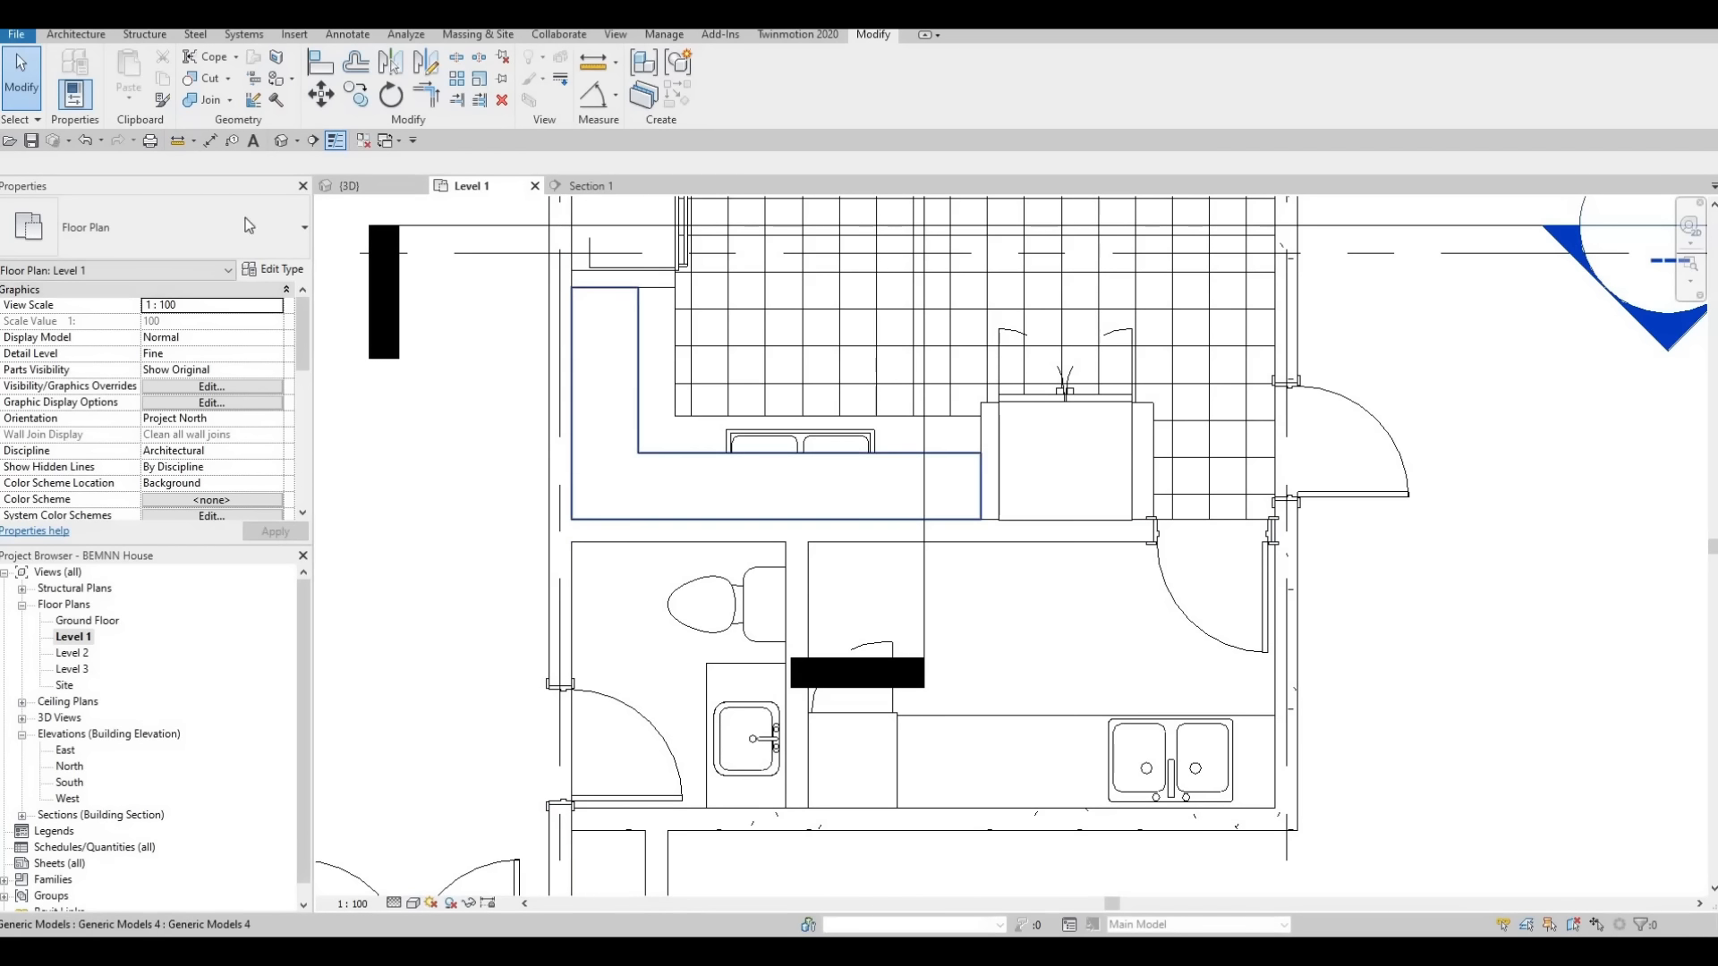
{"action": "left_click", "coordinate": [90, 36]}
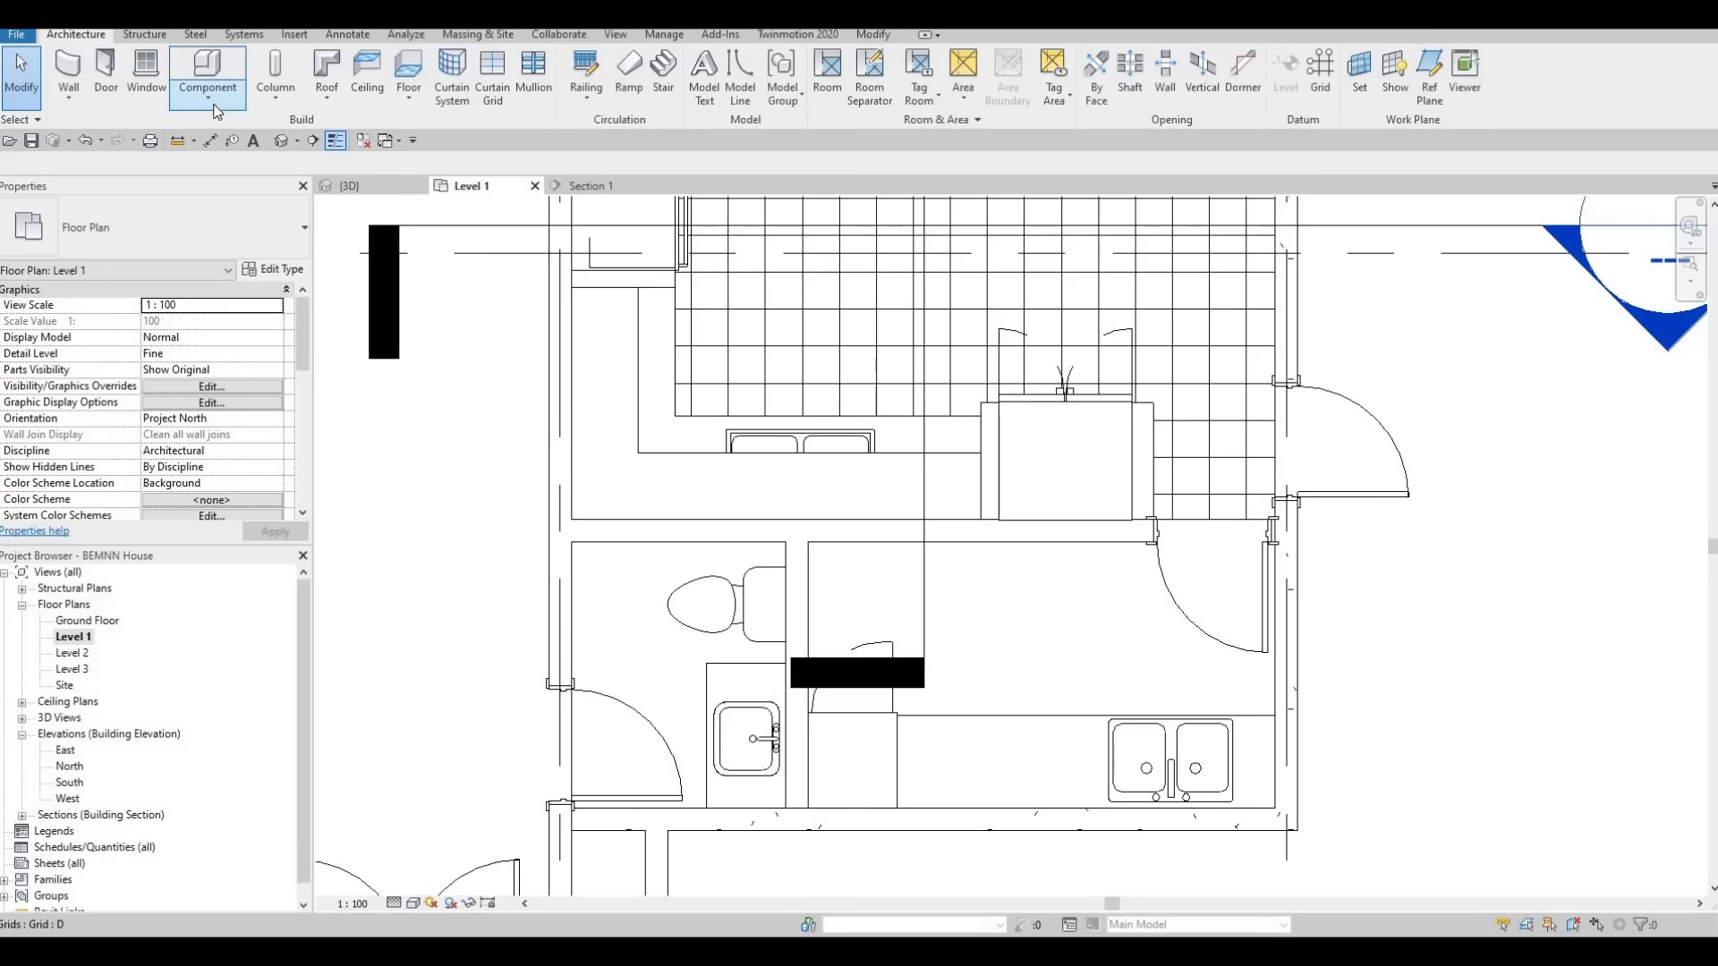
{"action": "left_click", "coordinate": [208, 94]}
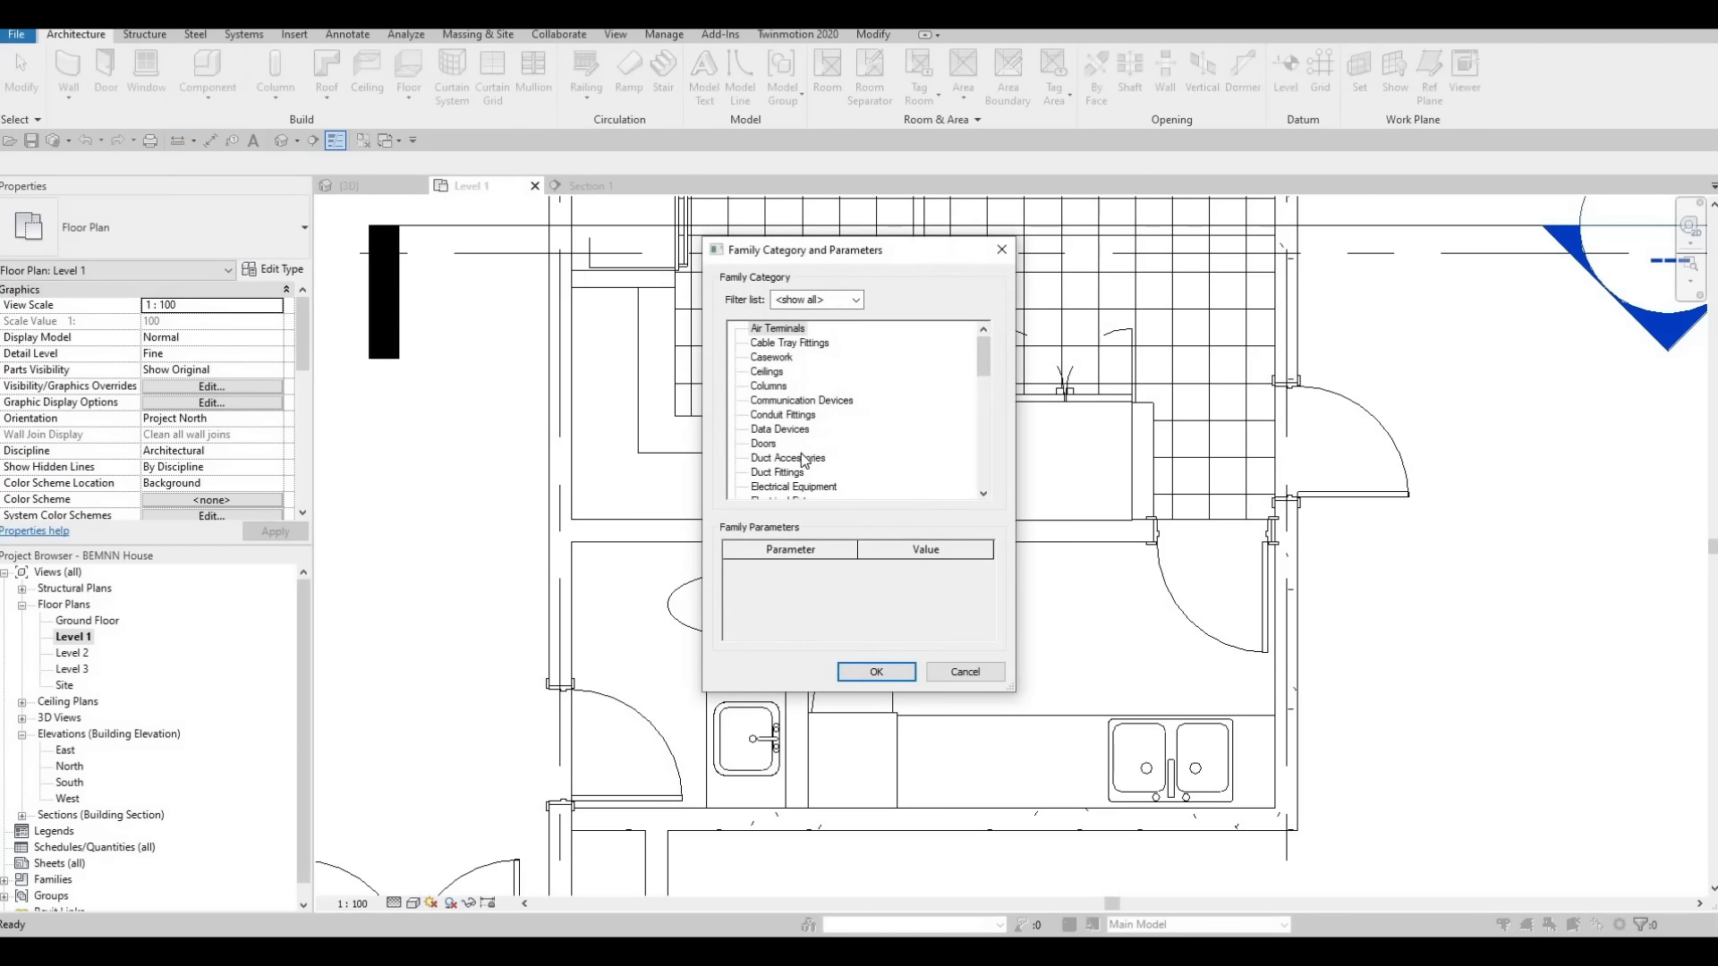
{"action": "scroll", "coordinate": [804, 459], "scroll_direction": "down", "scroll_amount": 4}
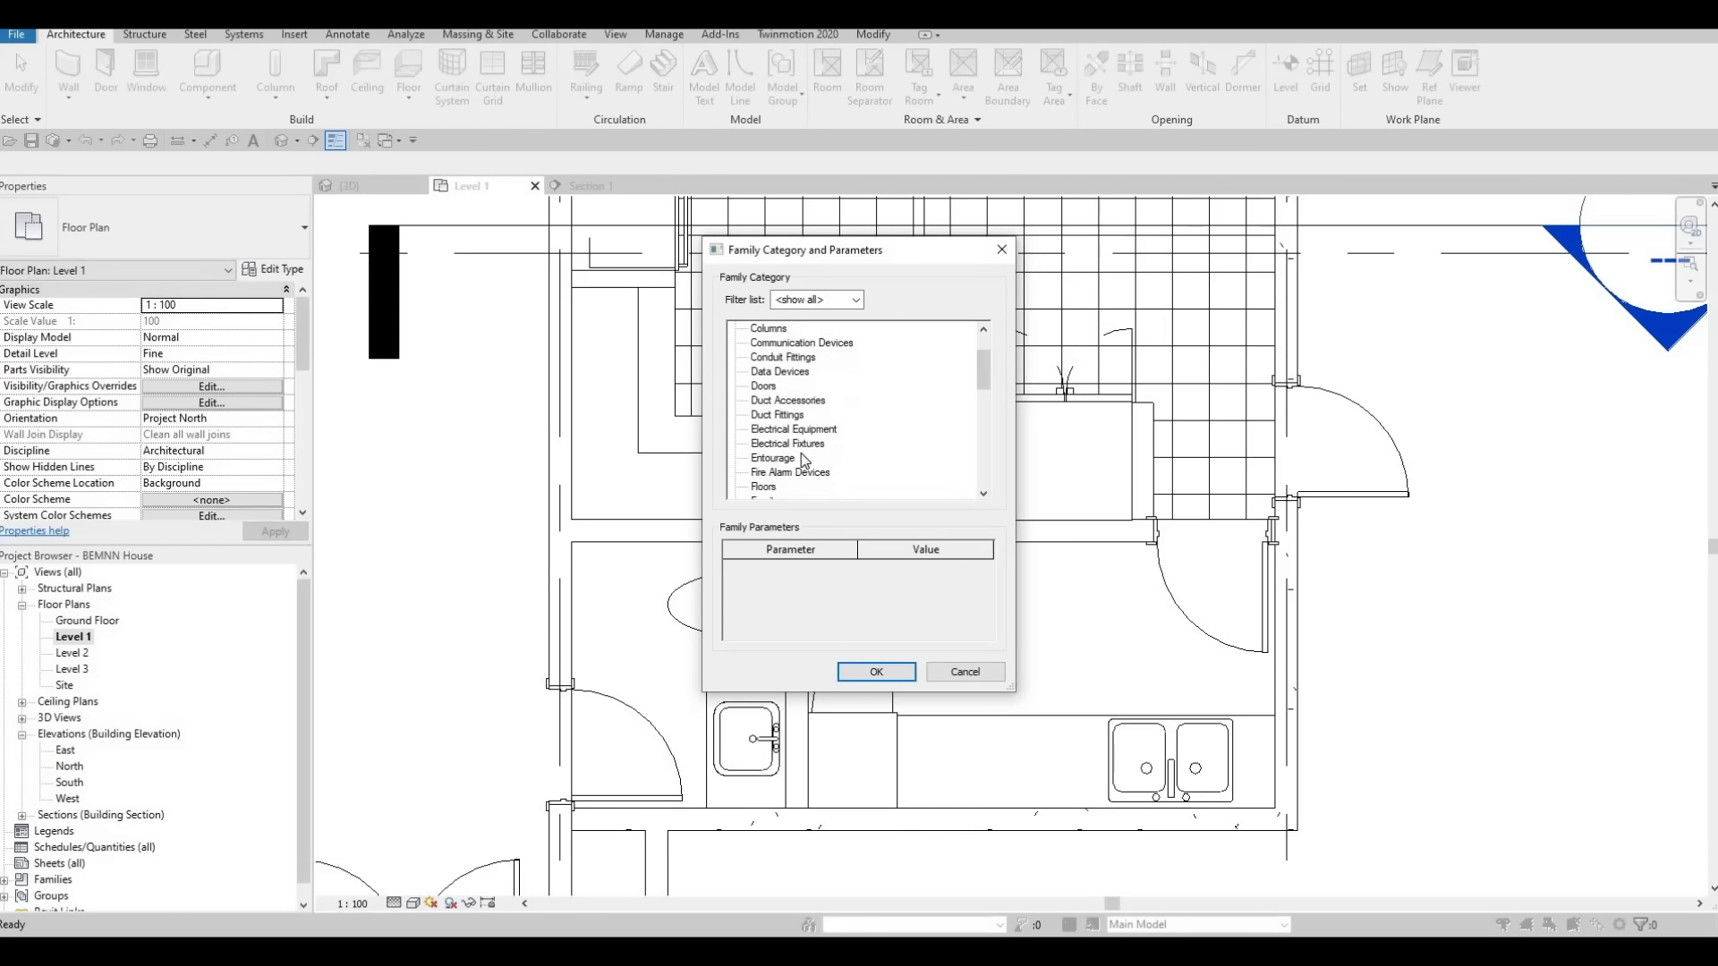
{"action": "left_click", "coordinate": [875, 671]}
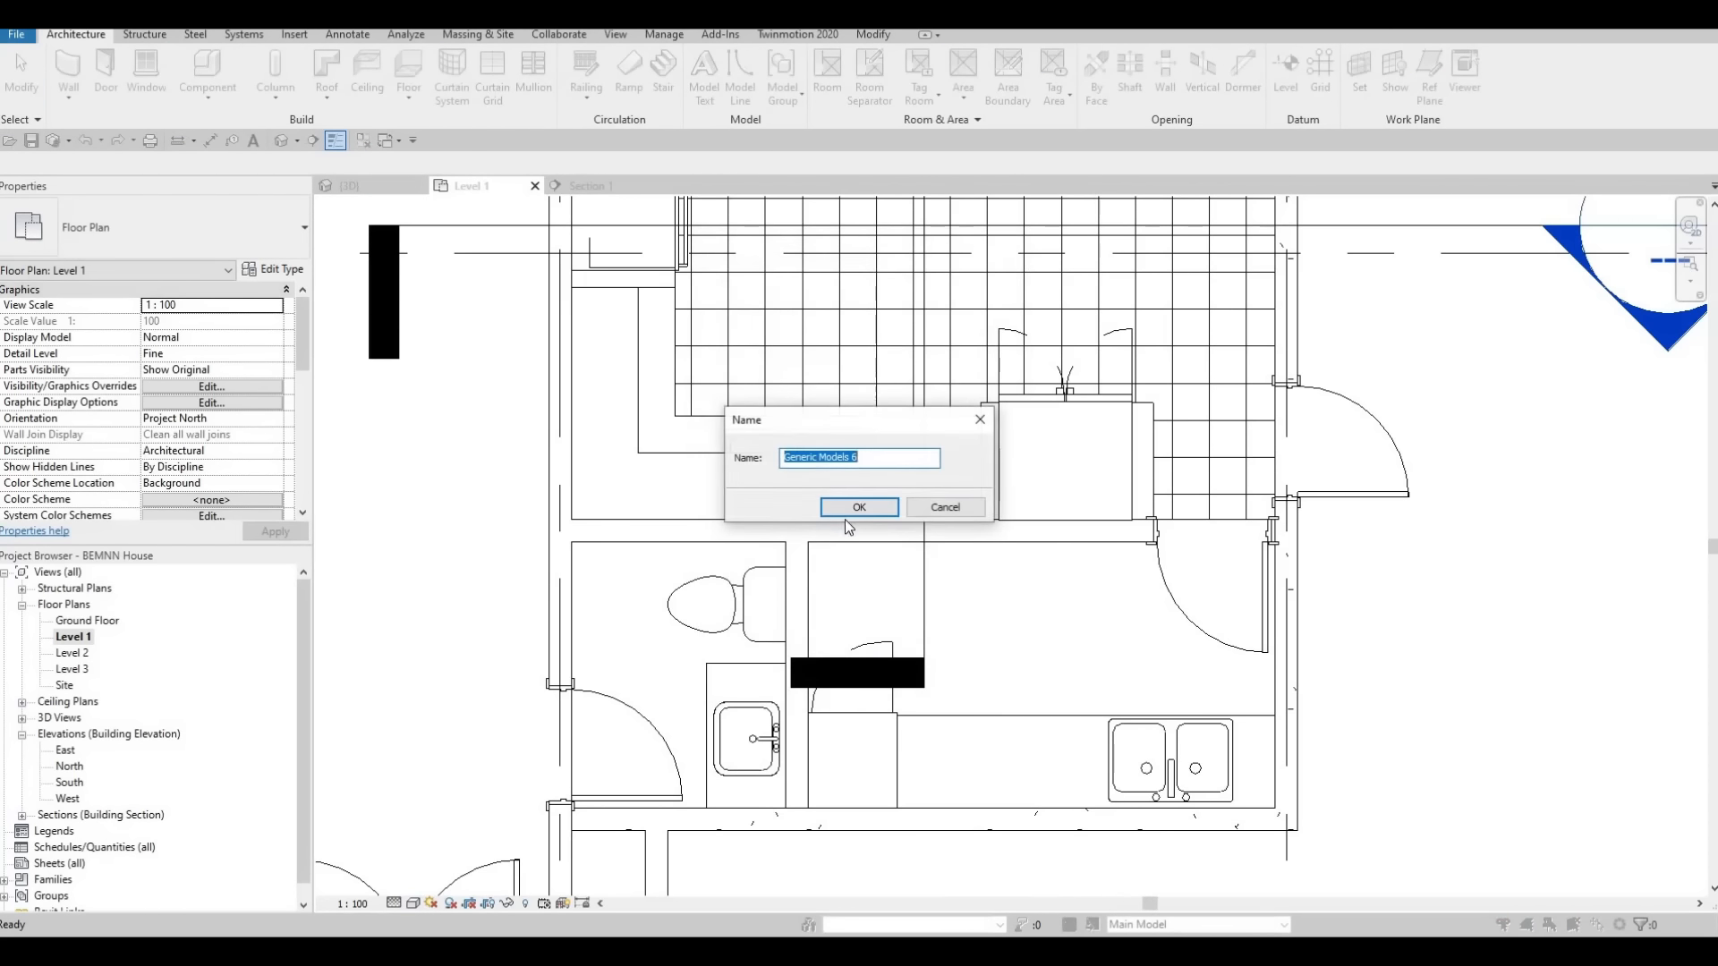
{"action": "left_click", "coordinate": [847, 508]}
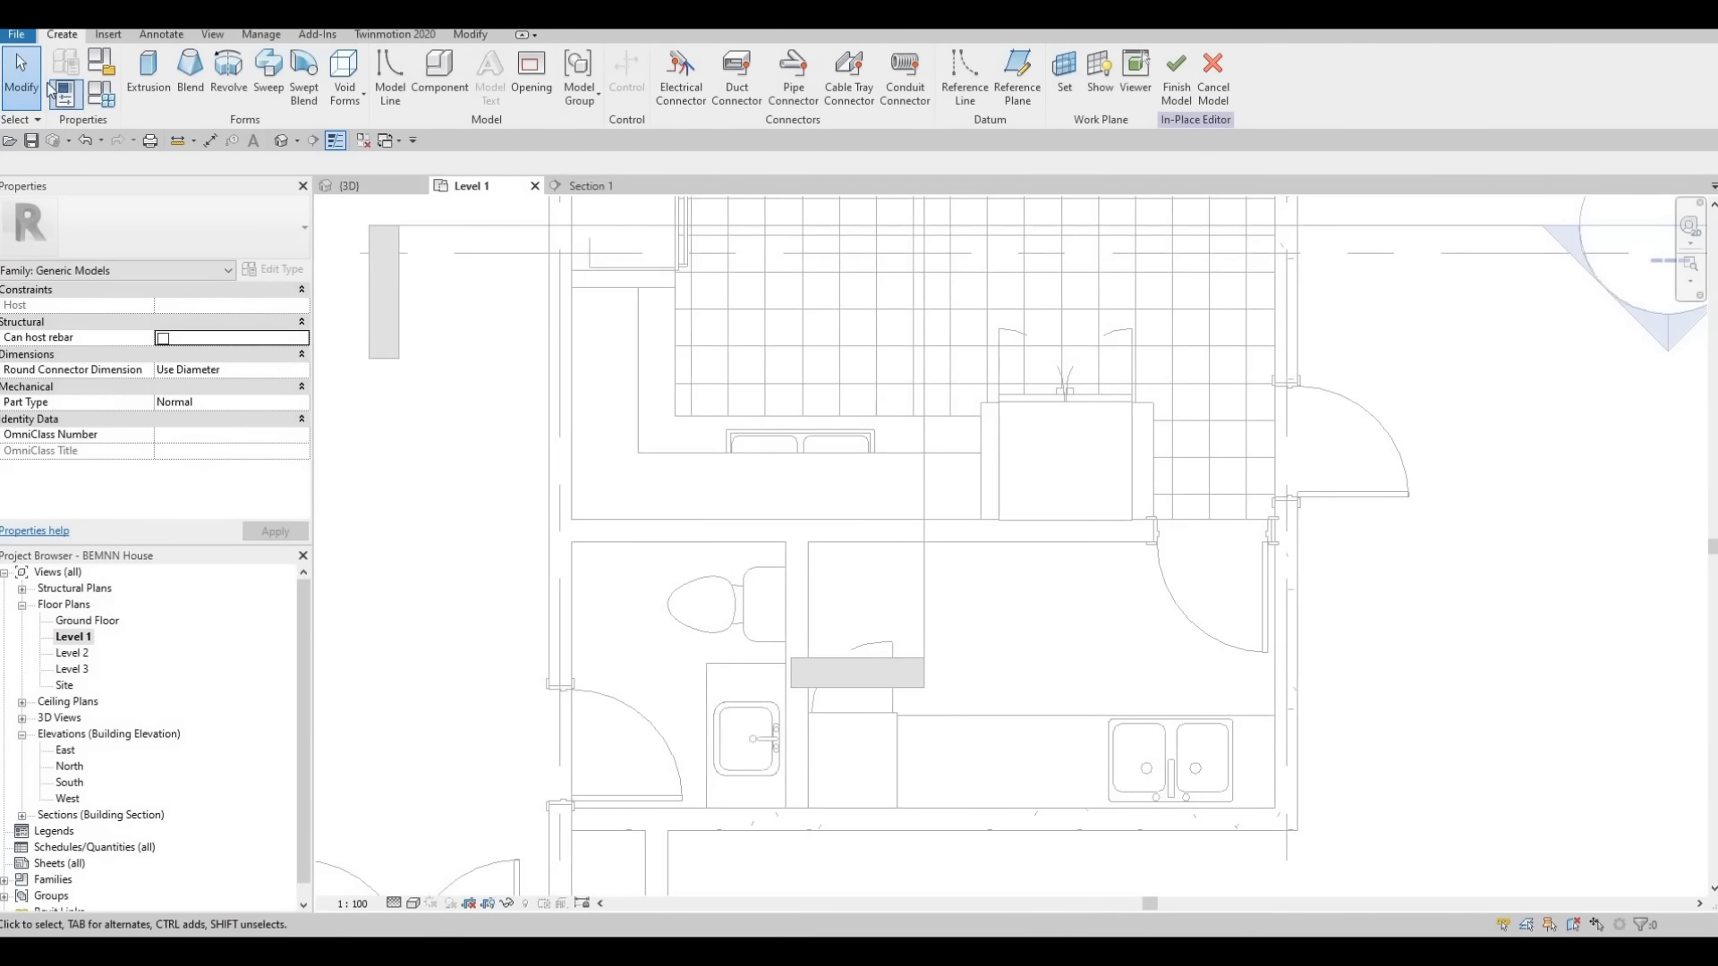
Start an extrusion and sketch a narrow rectangle about 60 mm wide along the west kitchen wall, from the refrigerator enclosure to near the corner
{"action": "left_click", "coordinate": [152, 81]}
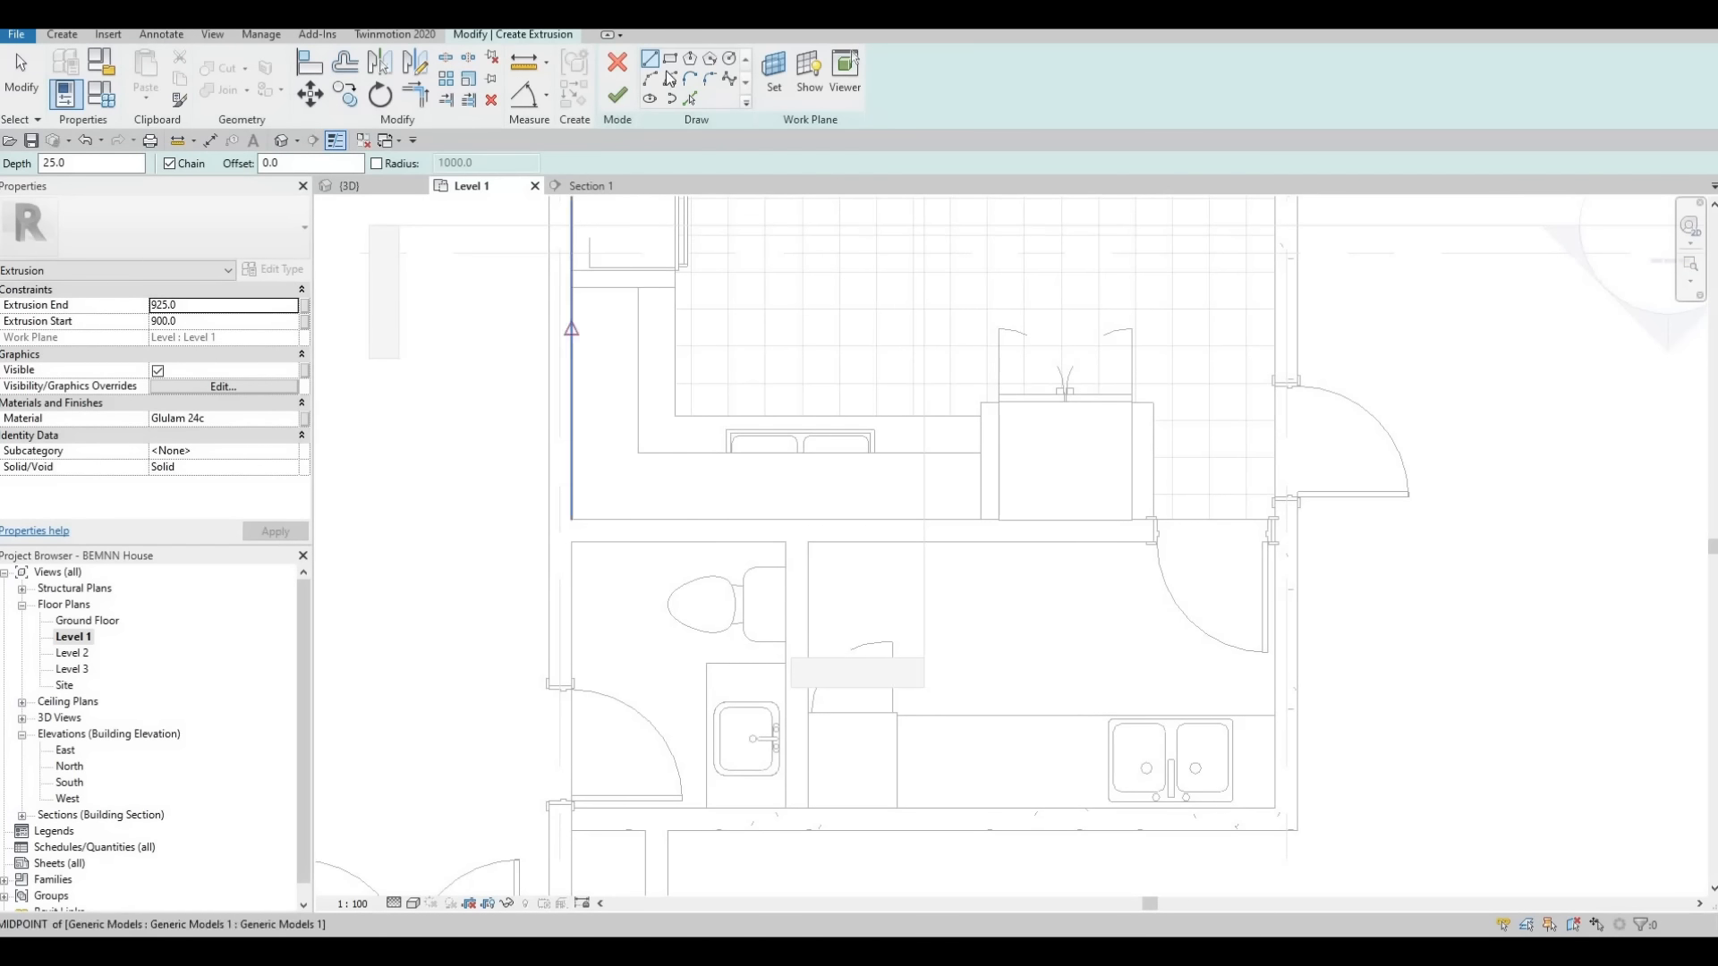
{"action": "scroll", "coordinate": [602, 325], "scroll_direction": "up", "scroll_amount": 2}
{"action": "left_click", "coordinate": [555, 268]}
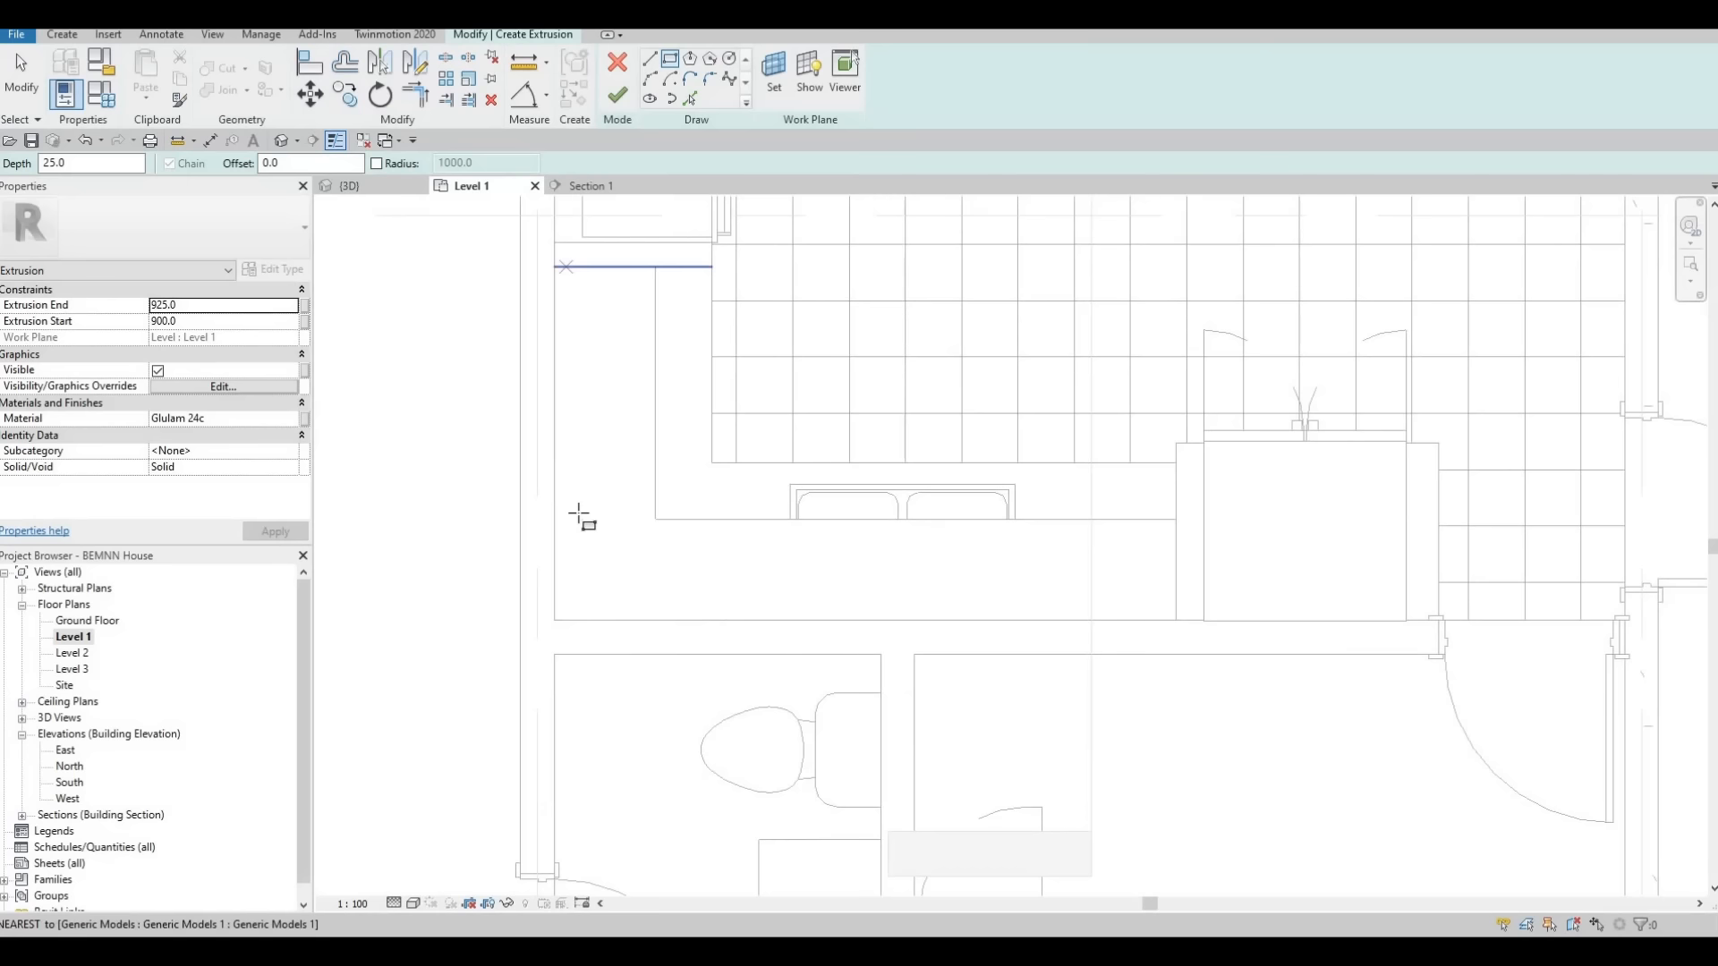
{"action": "left_click", "coordinate": [569, 583]}
{"action": "key", "text": "Escape"}
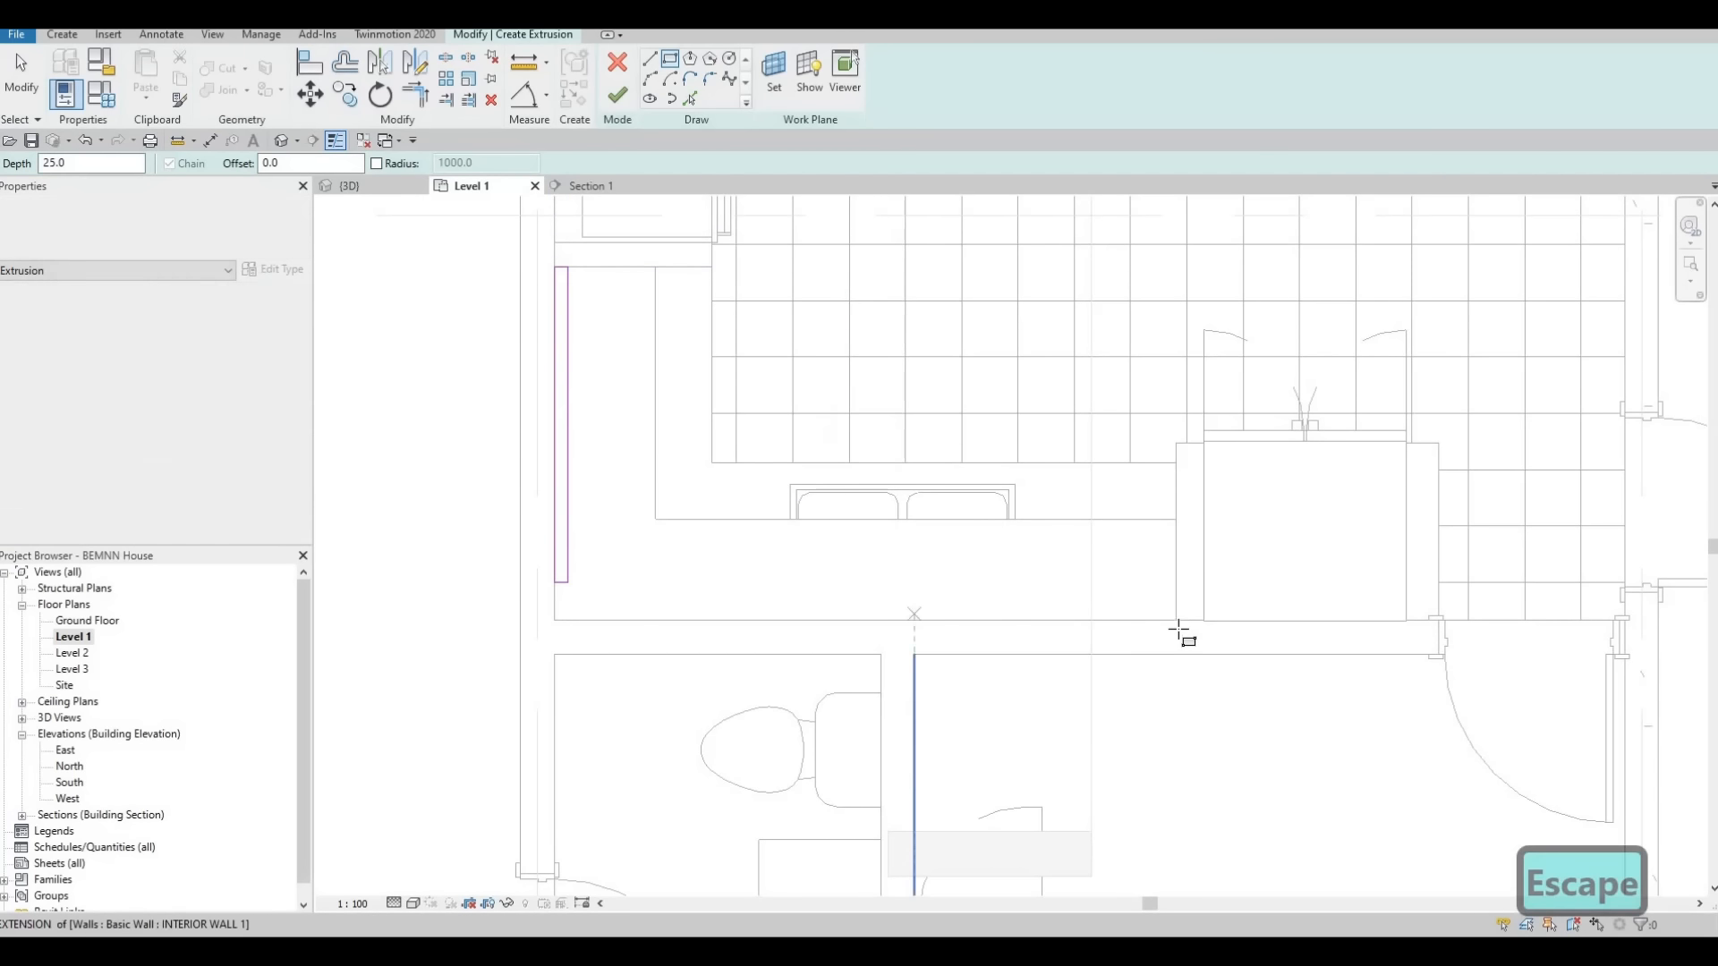
Sketch a second rectangle about 1800 mm long and 100 mm deep along the south kitchen wall, starting at the oven cabinet
{"action": "left_click", "coordinate": [1176, 620]}
{"action": "left_click", "coordinate": [771, 598]}
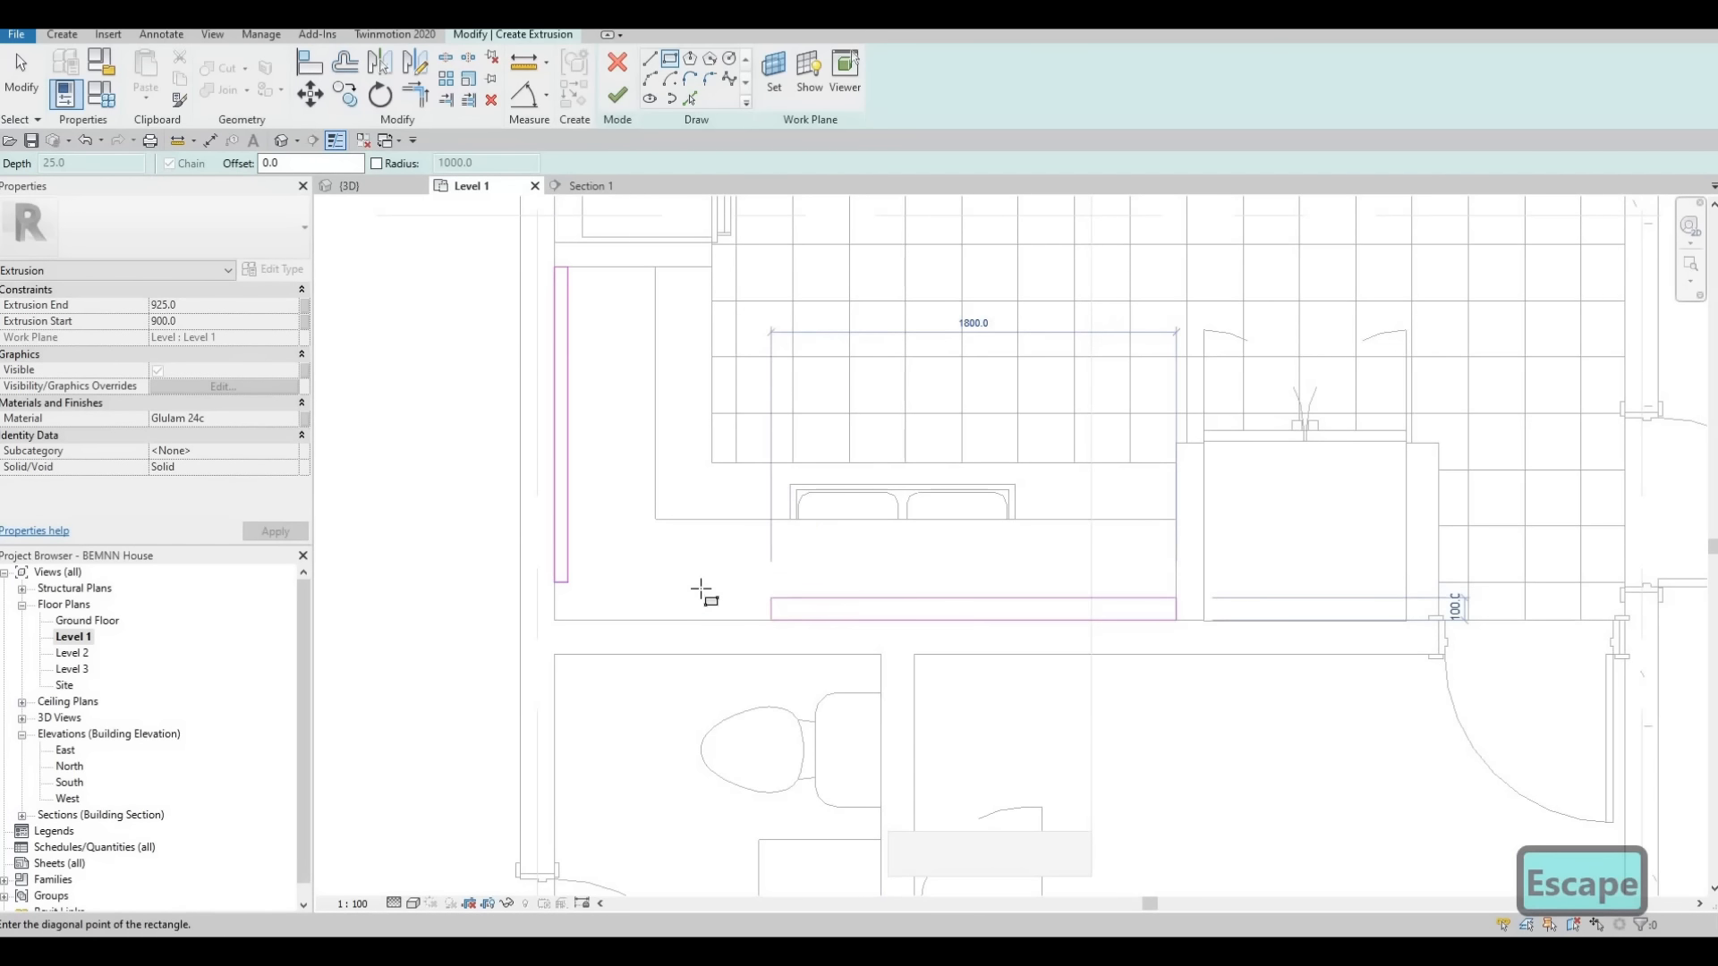
{"action": "key", "text": "Escape"}
{"action": "key", "text": "Escape"}
{"action": "key", "text": "Escape"}
Trim the two rectangles' inner and outer lines to corners and delete the leftover short segments to form one L-shaped profile
{"action": "key", "text": "t"}
{"action": "key", "text": "r"}
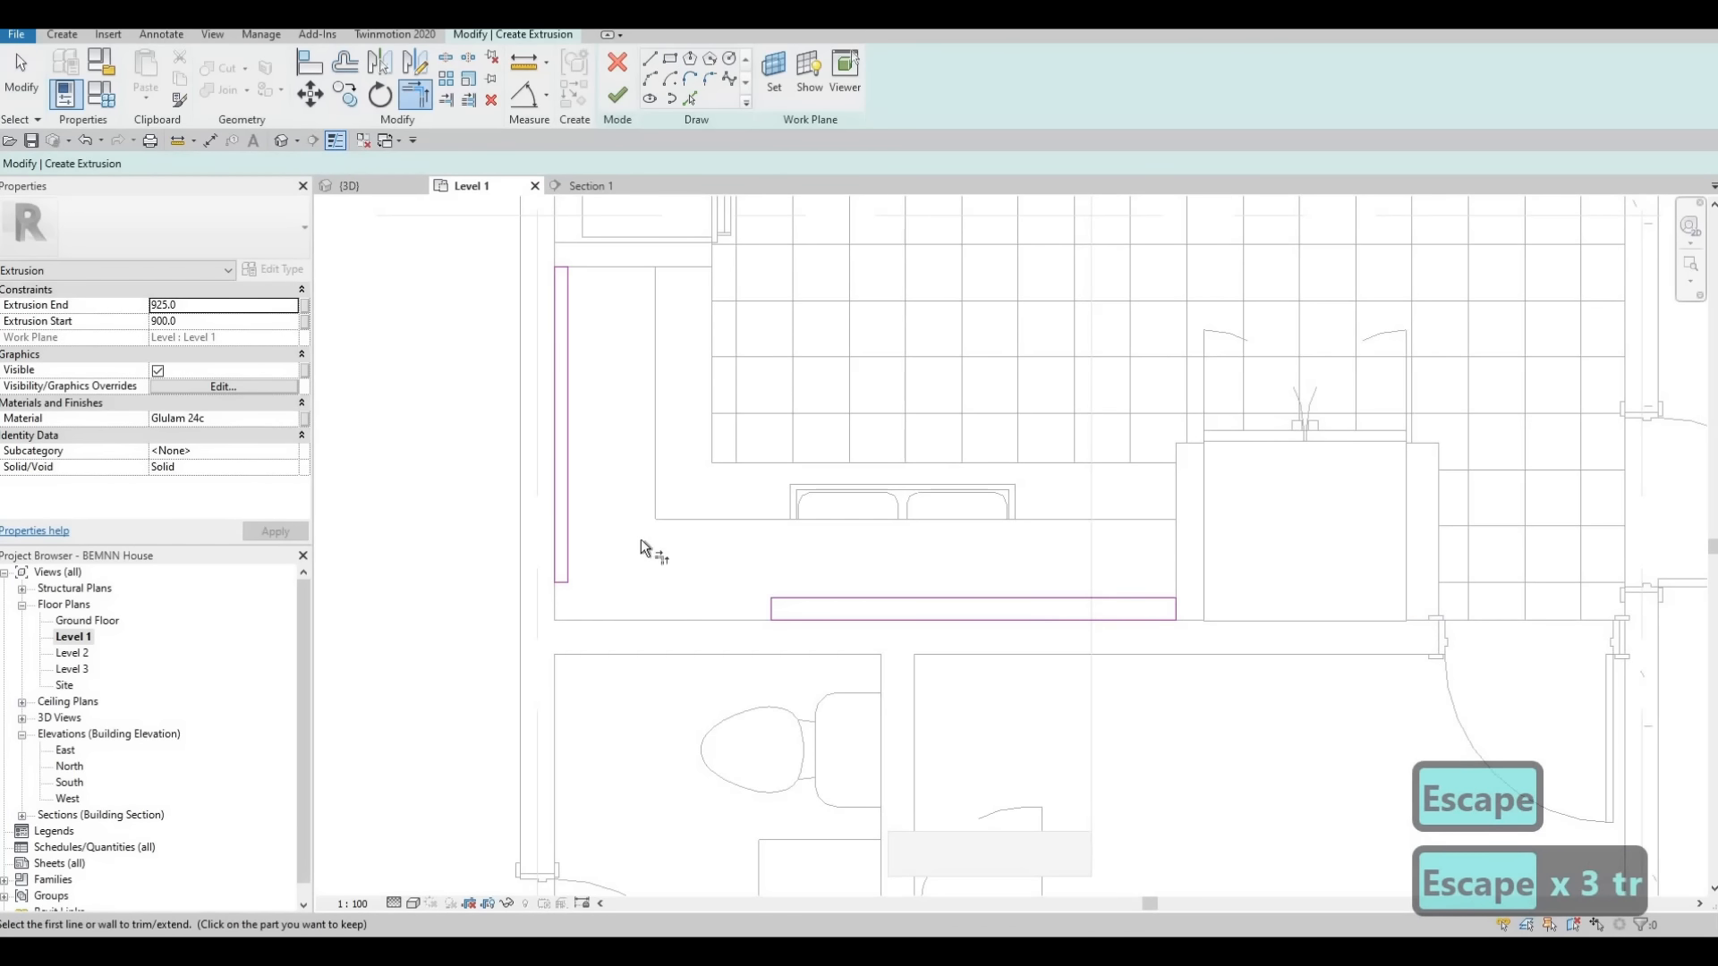
{"action": "left_click", "coordinate": [567, 508]}
{"action": "left_click", "coordinate": [536, 562]}
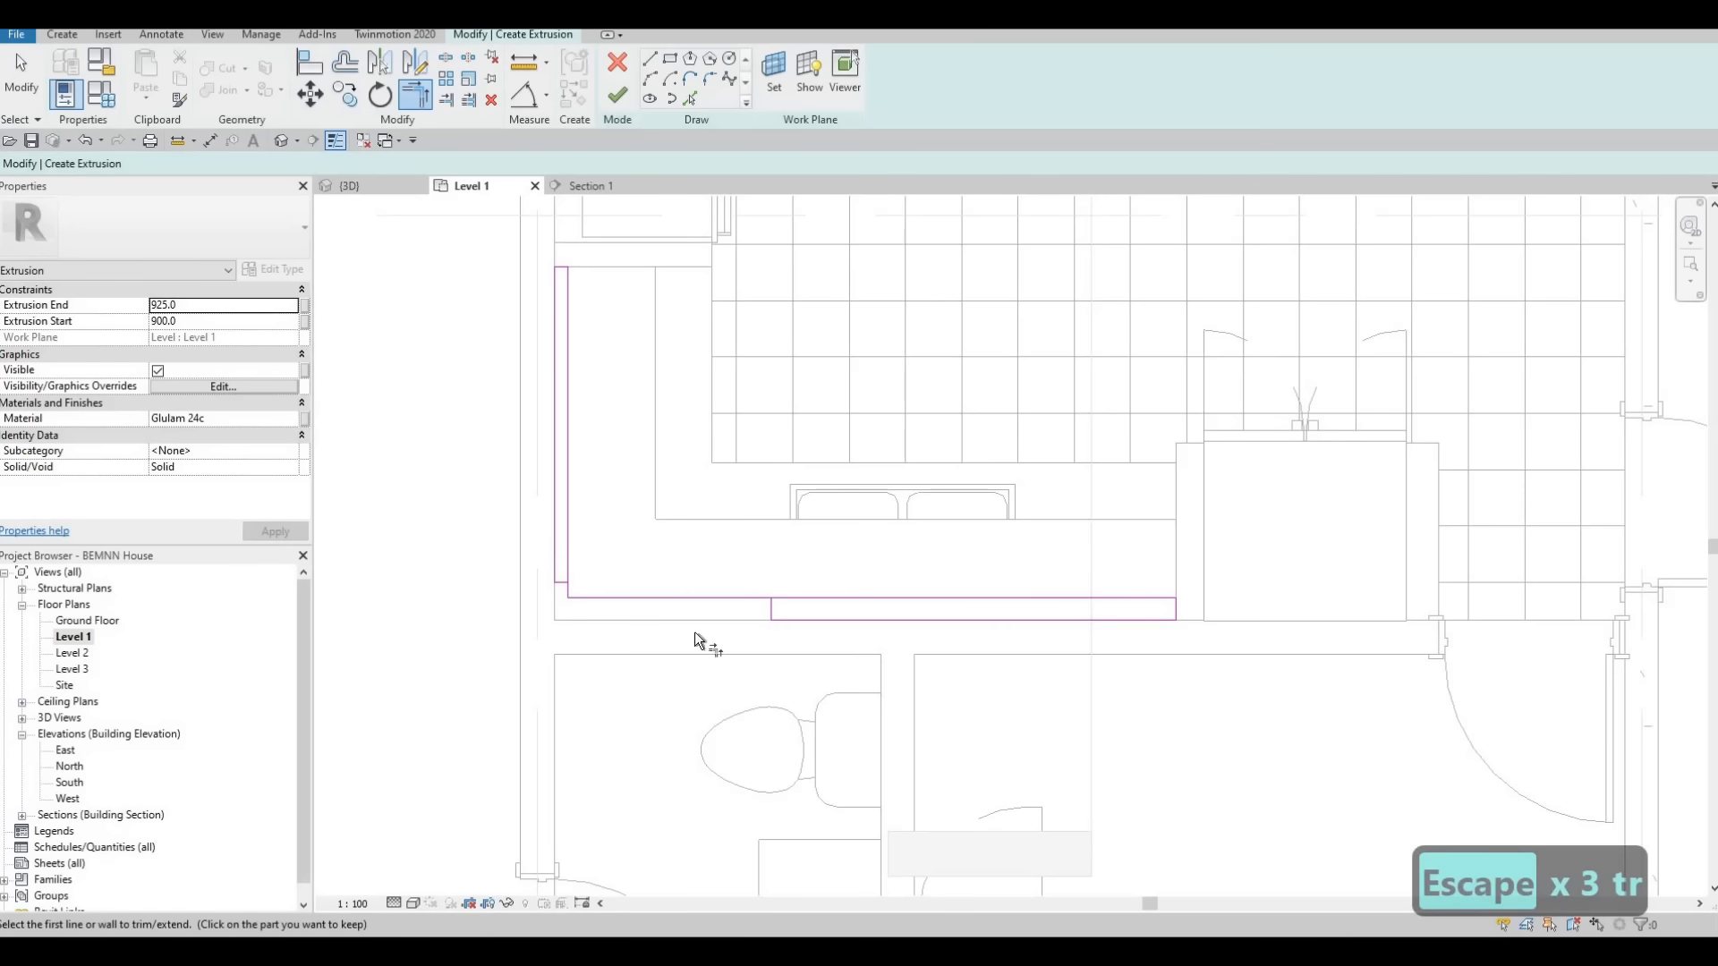
{"action": "left_click", "coordinate": [809, 626]}
{"action": "left_click", "coordinate": [555, 571]}
{"action": "key", "text": "Escape"}
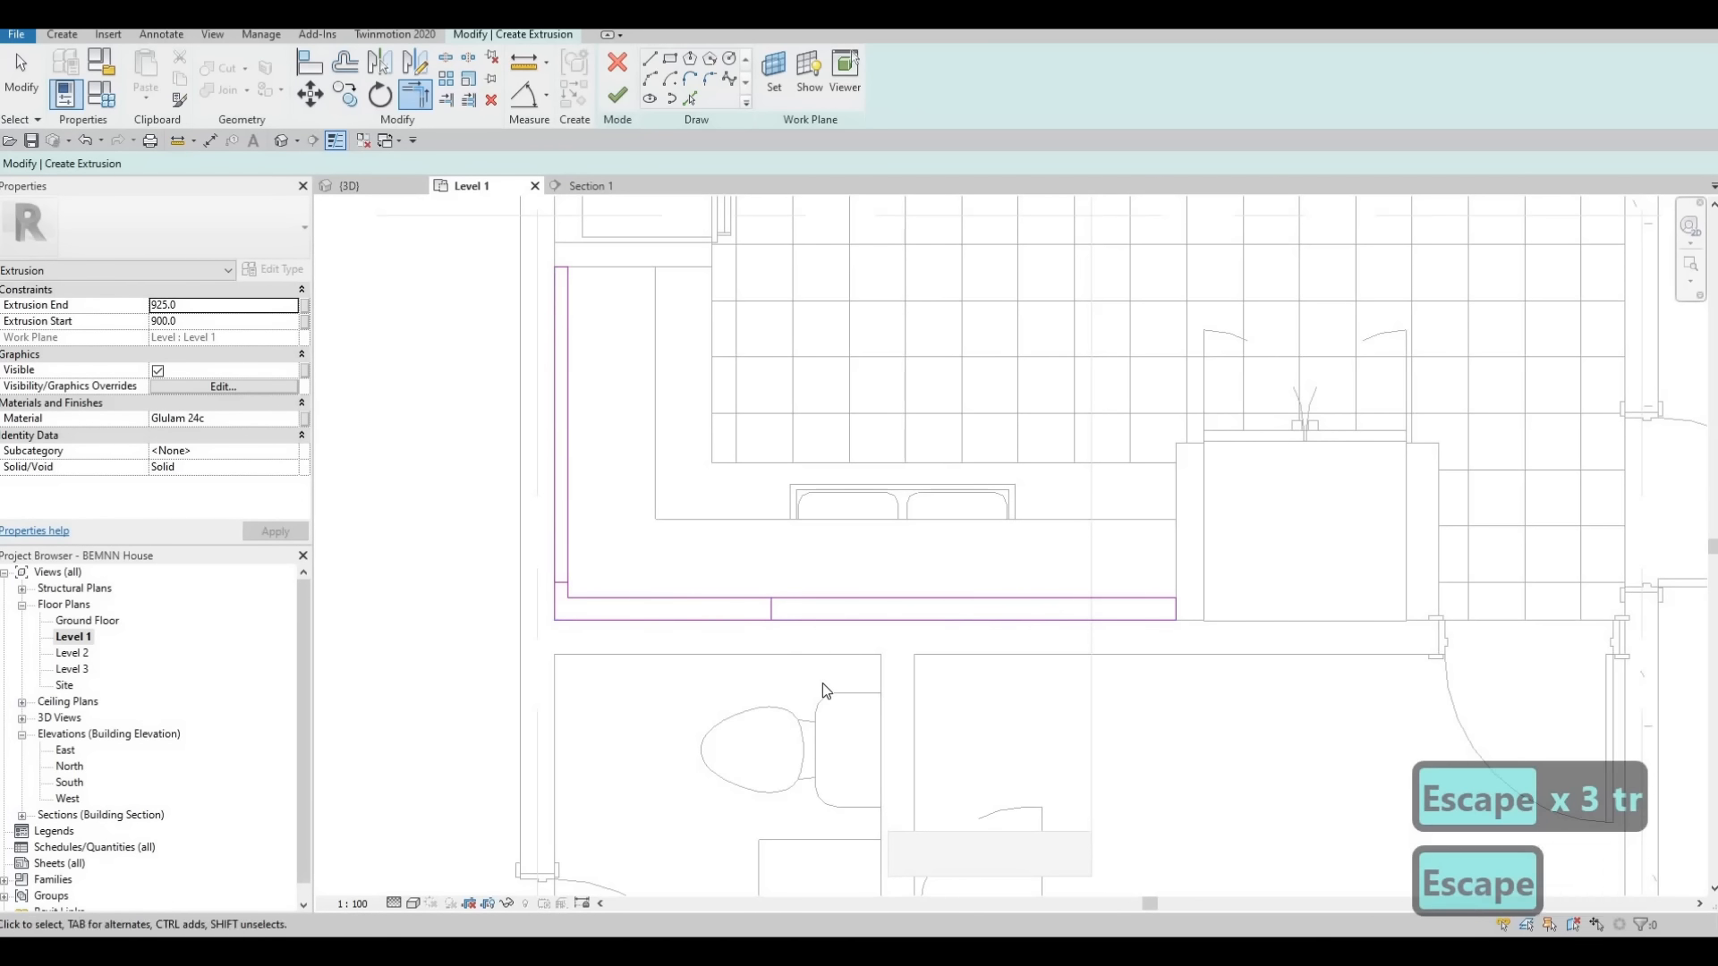
{"action": "key", "text": "Escape"}
{"action": "left_click_drag", "start_coordinate": [469, 535], "coordinate": [807, 678]}
{"action": "key", "text": "Delete"}
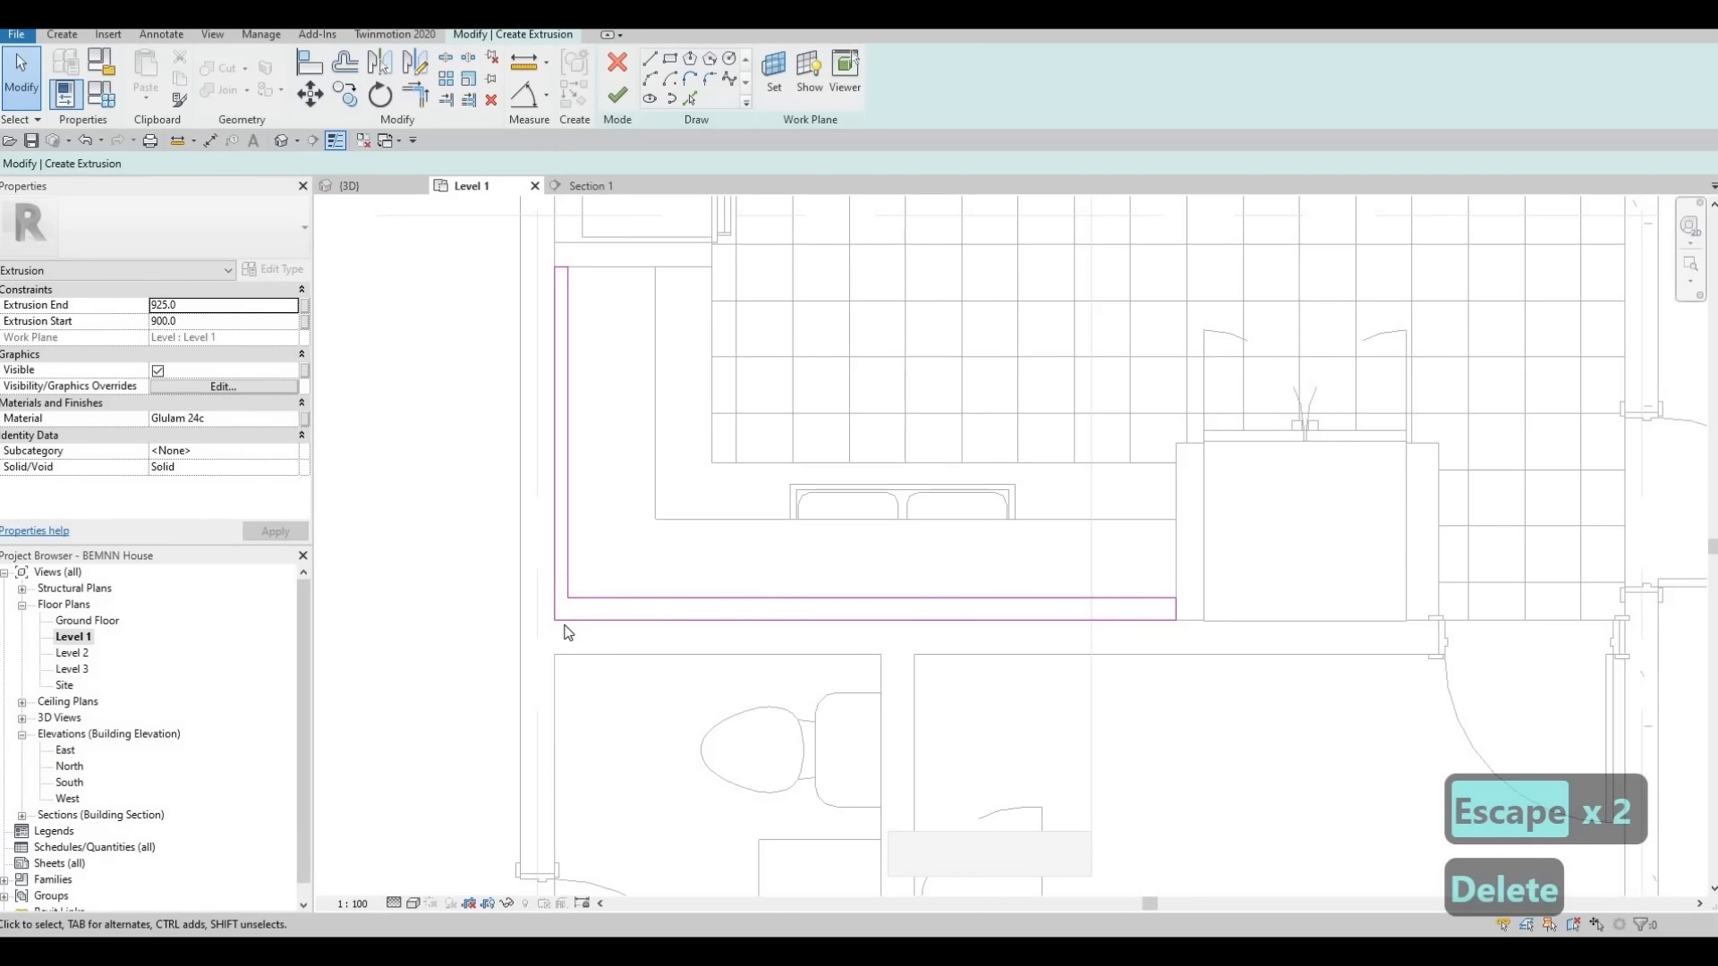
Set the thickness of the L-profile's leg along the west wall to 10 mm
{"action": "scroll", "coordinate": [541, 470], "scroll_direction": "up", "scroll_amount": 2}
{"action": "left_click", "coordinate": [558, 422]}
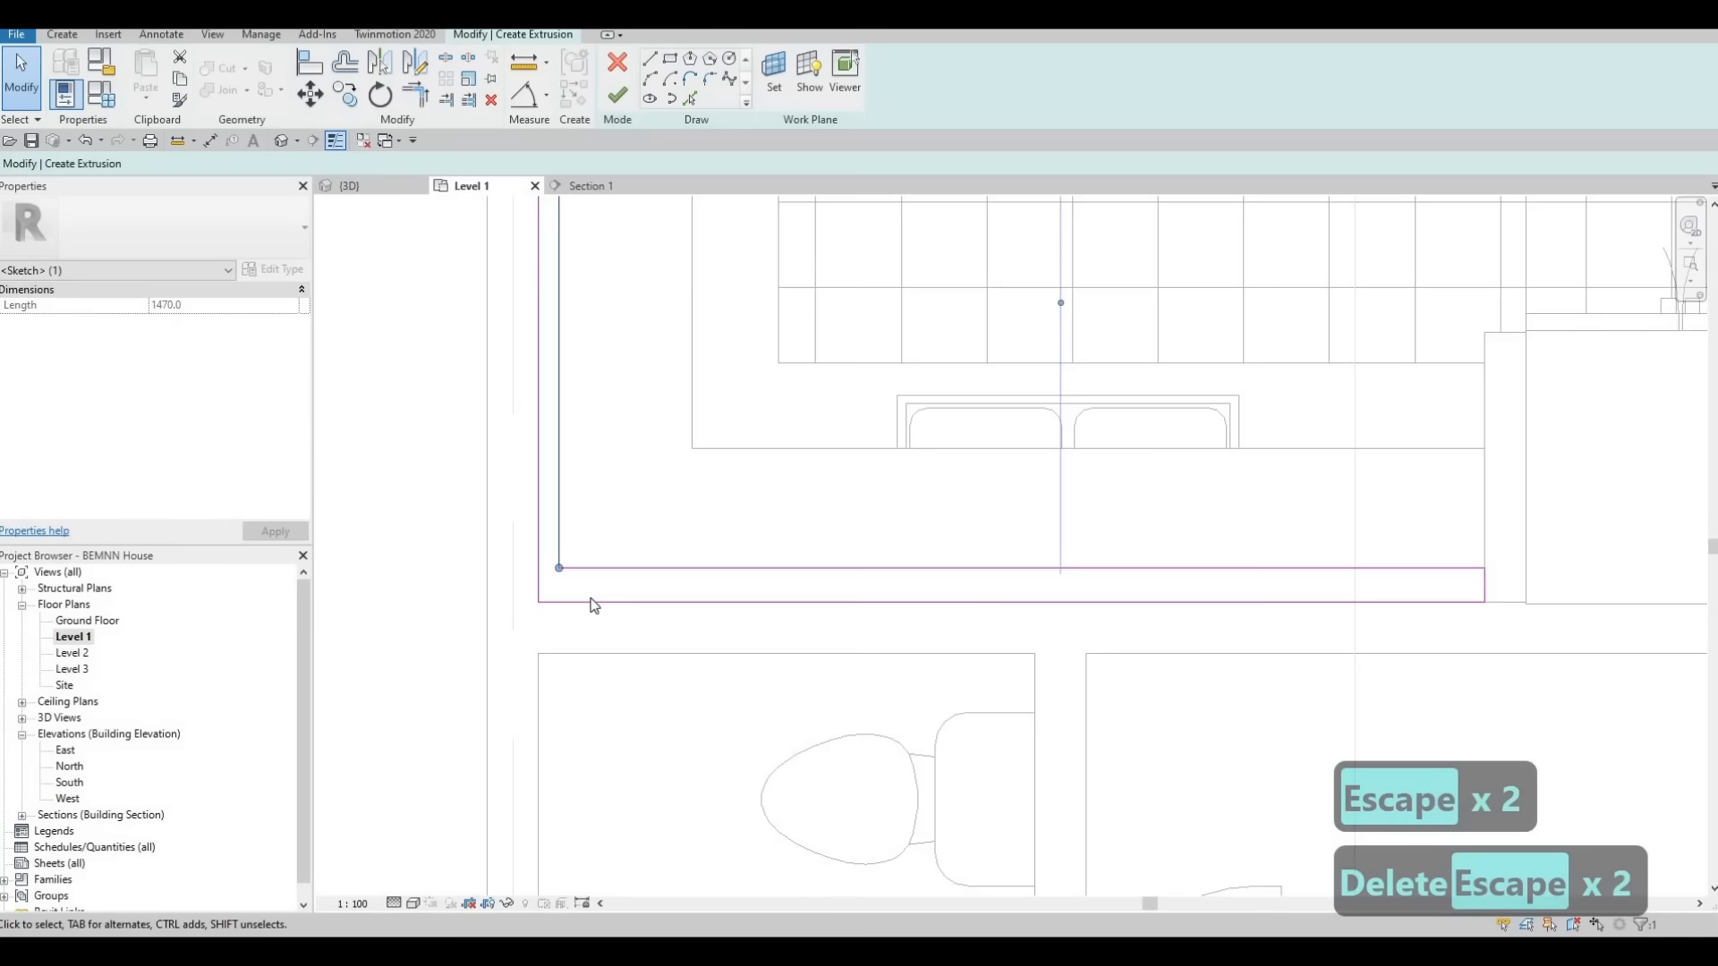
{"action": "scroll", "coordinate": [594, 606], "scroll_direction": "down", "scroll_amount": 4}
{"action": "scroll", "coordinate": [574, 424], "scroll_direction": "up", "scroll_amount": 3}
{"action": "scroll", "coordinate": [565, 388], "scroll_direction": "up", "scroll_amount": 2}
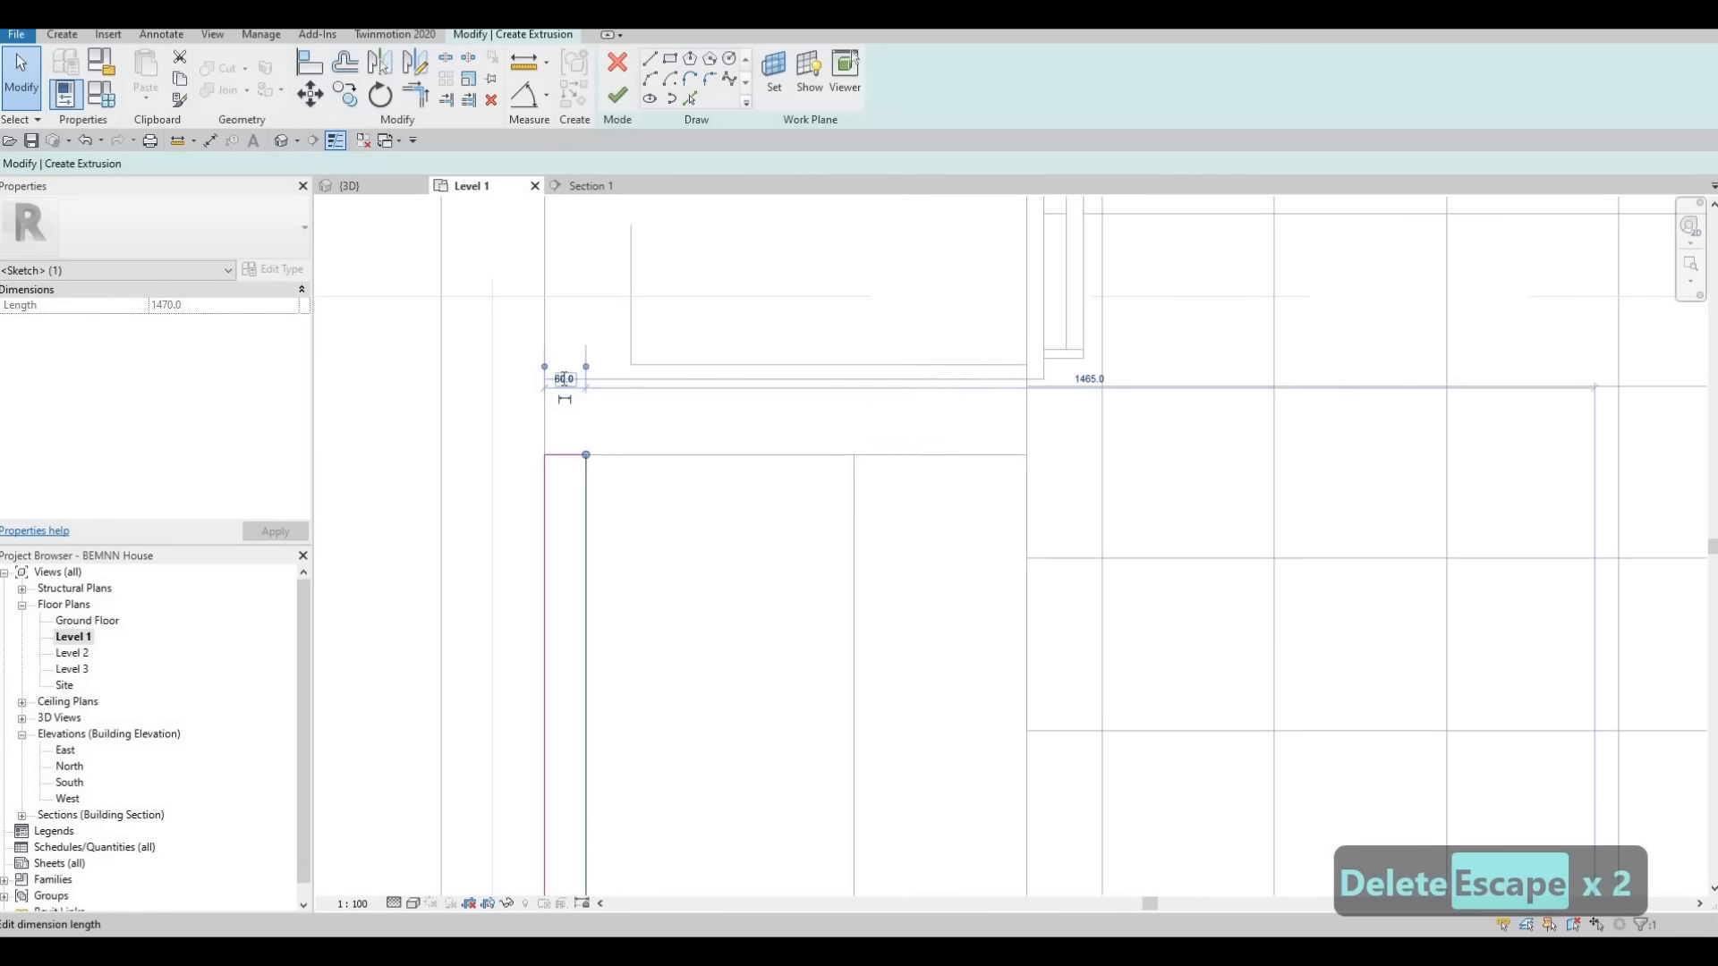
{"action": "type", "text": "10"}
{"action": "key", "text": "Return"}
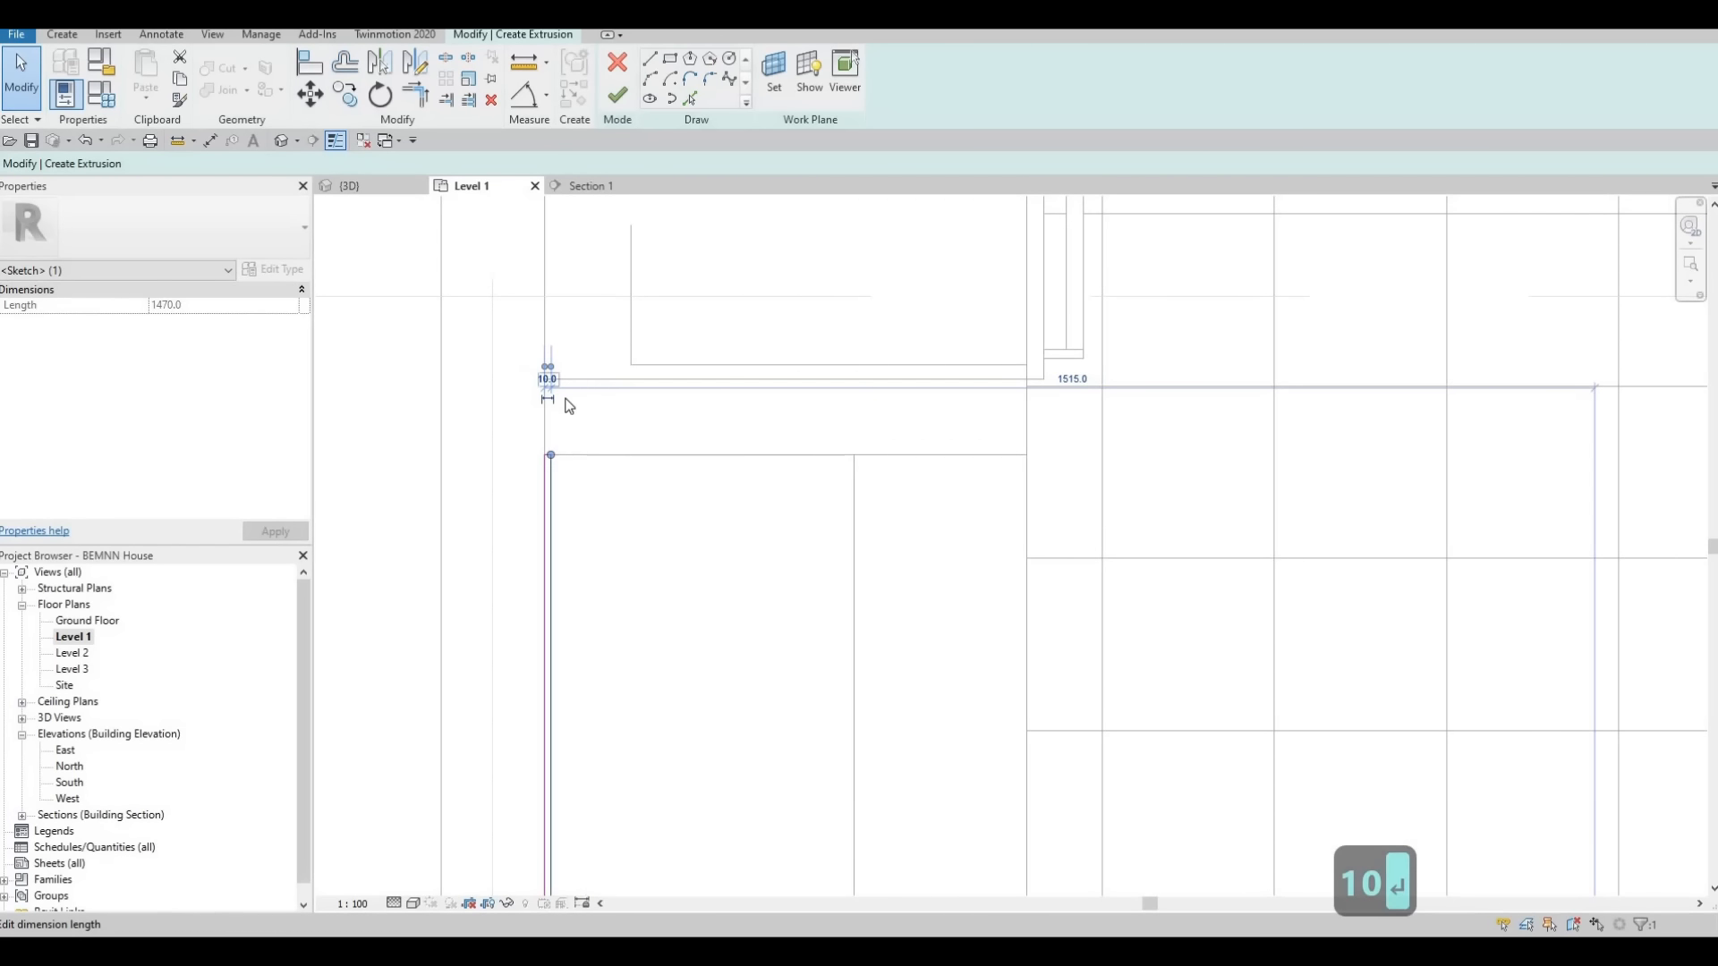
Set the thickness of the L-profile's leg along the south wall to 10 mm
{"action": "middle_click_drag", "start_coordinate": [759, 414], "coordinate": [676, 402]}
{"action": "scroll", "coordinate": [676, 403], "scroll_direction": "down", "scroll_amount": 2}
{"action": "middle_click_drag", "start_coordinate": [936, 667], "coordinate": [829, 376]}
{"action": "scroll", "coordinate": [829, 376], "scroll_direction": "down", "scroll_amount": 1}
{"action": "key", "text": "Escape"}
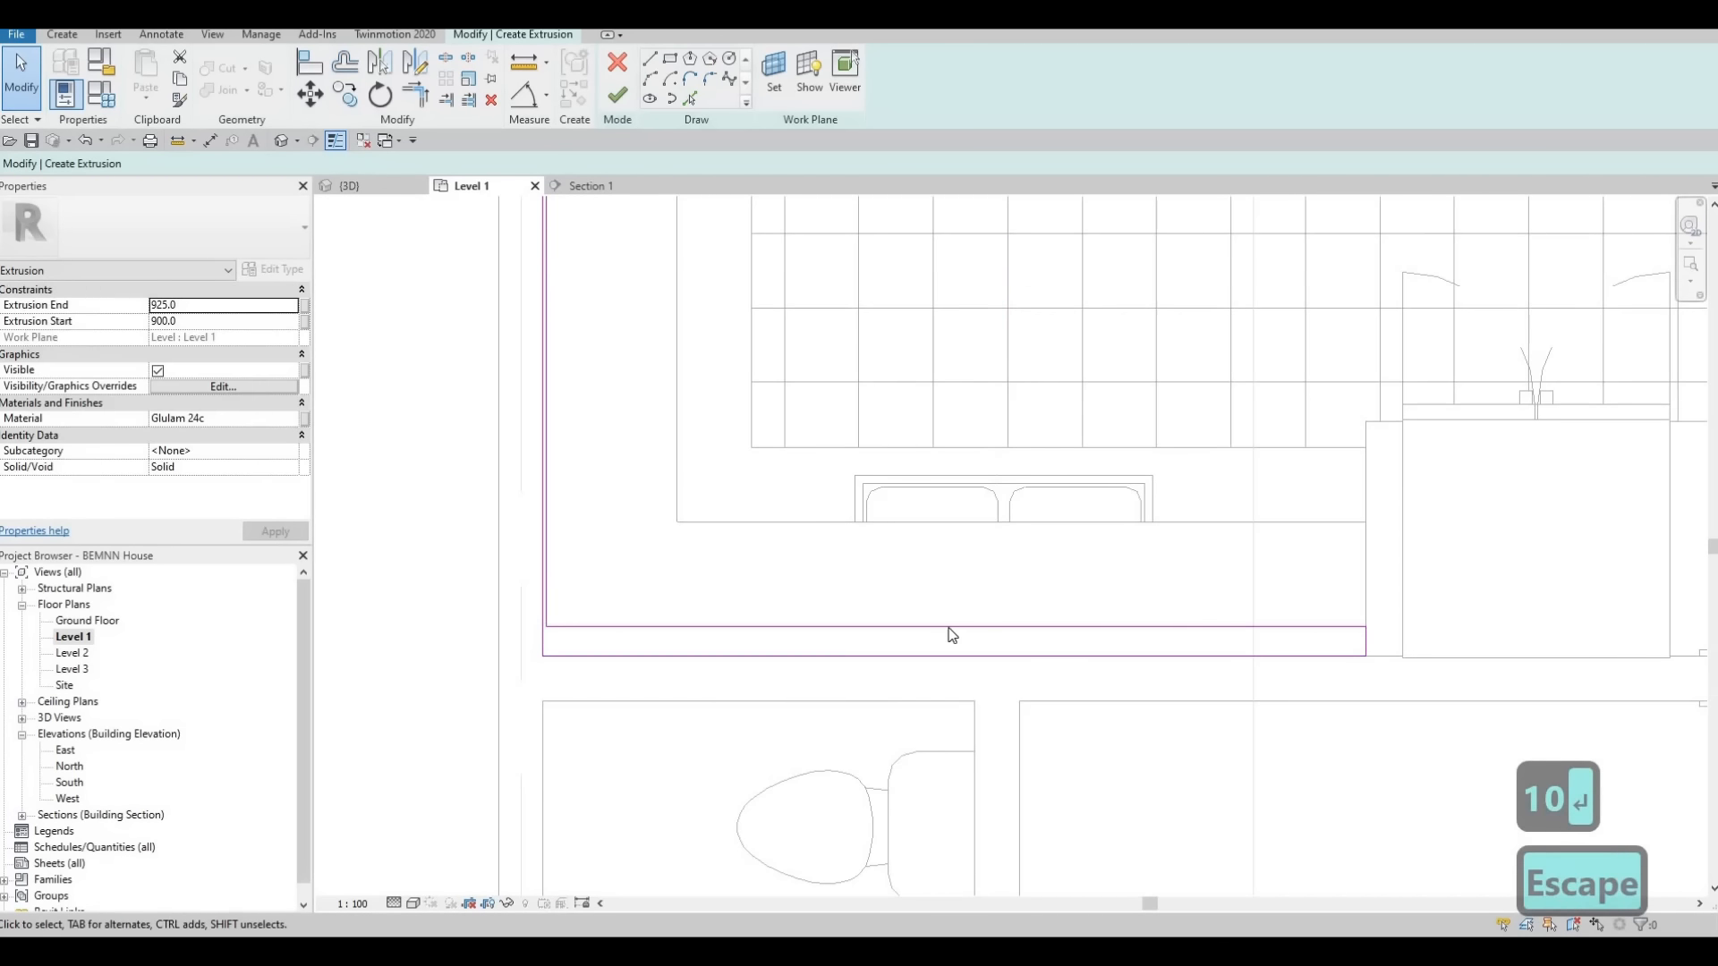
{"action": "left_click", "coordinate": [1354, 654]}
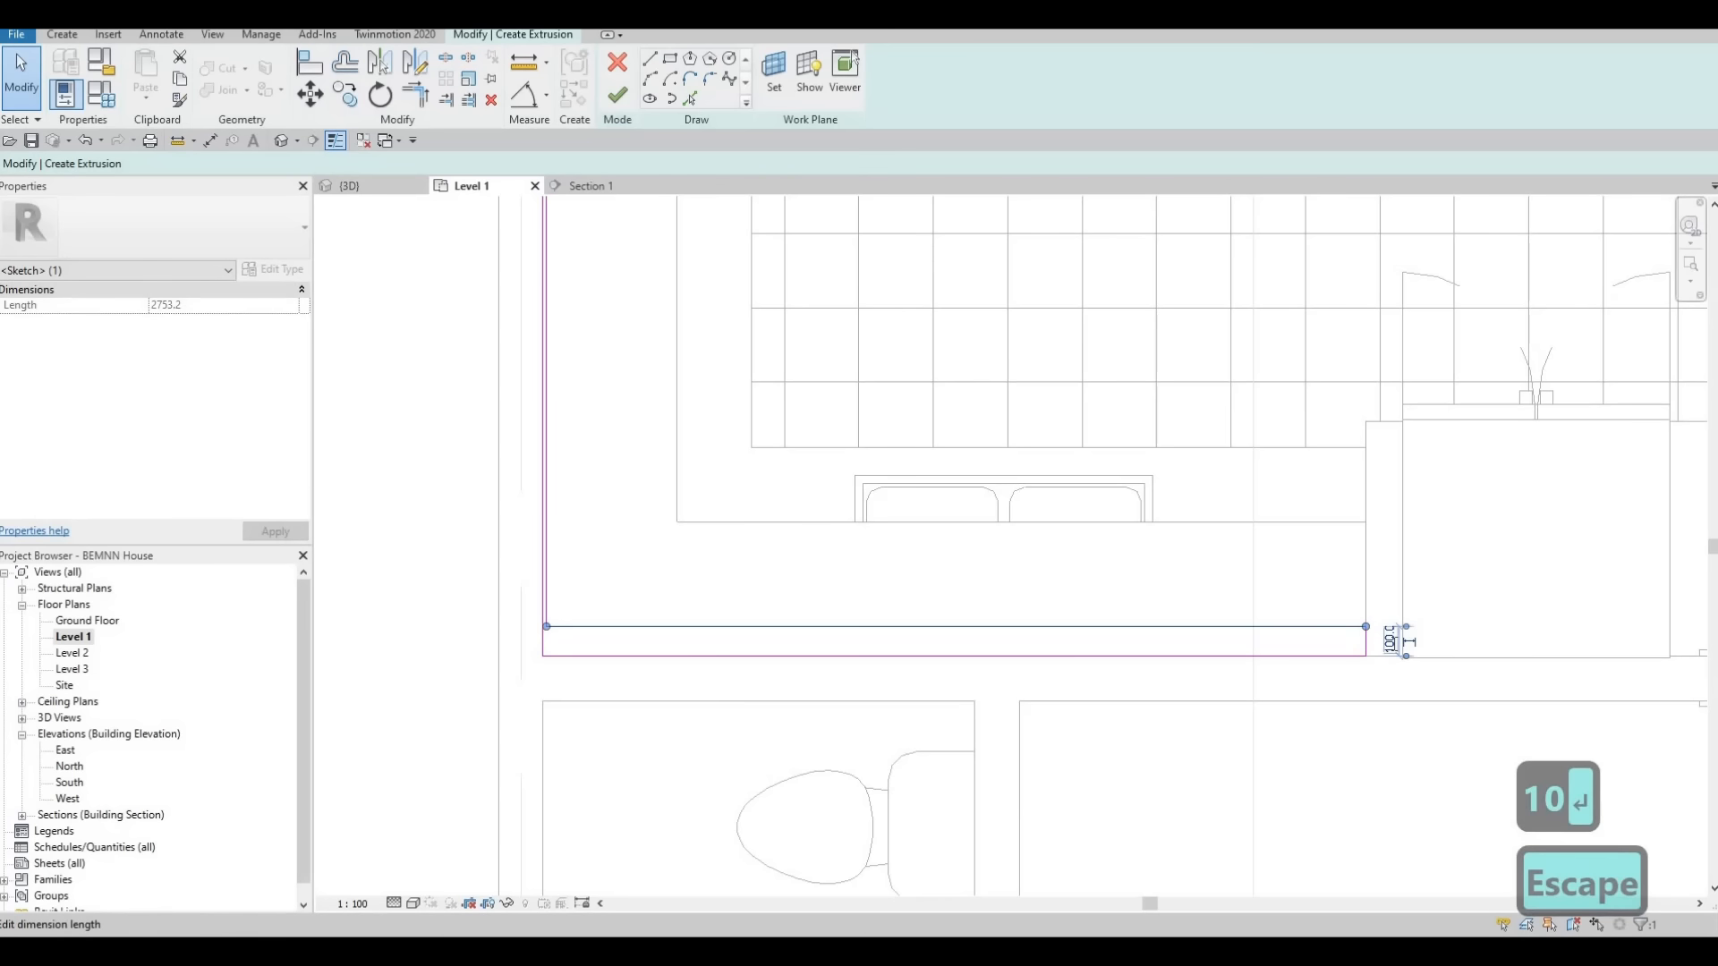
{"action": "key", "text": "Escape"}
{"action": "key", "text": "Escape"}
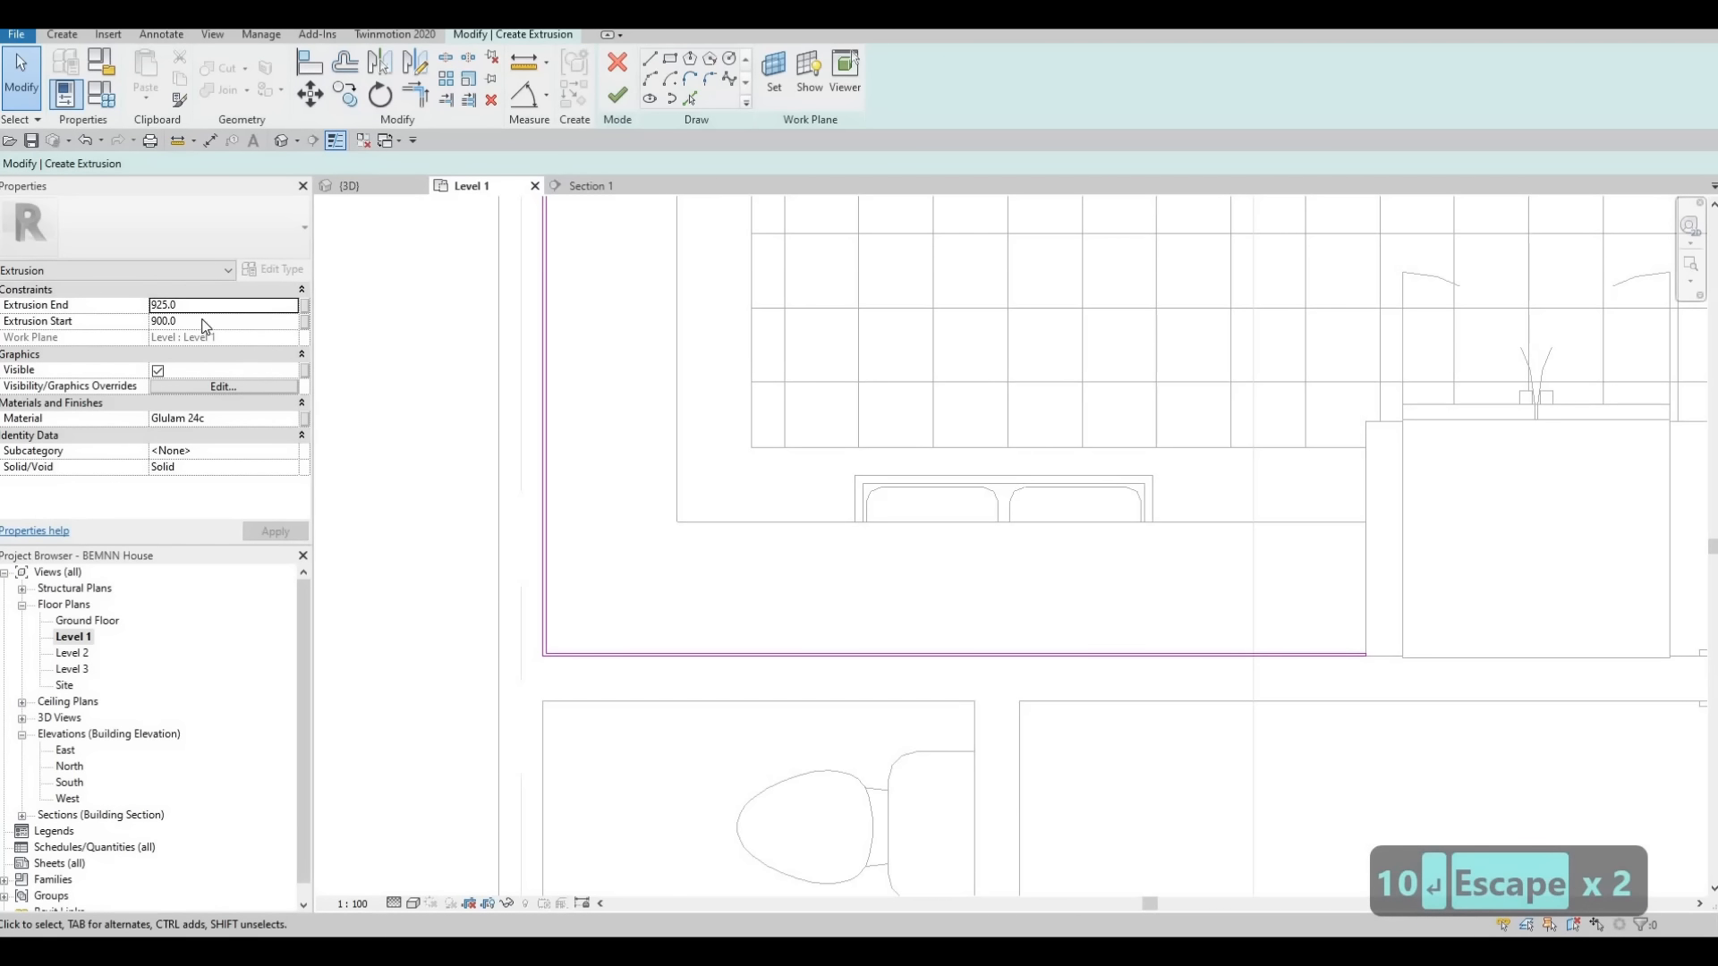
Set the extrusion end to 1000 and the extrusion start to 925
{"action": "left_click", "coordinate": [203, 320]}
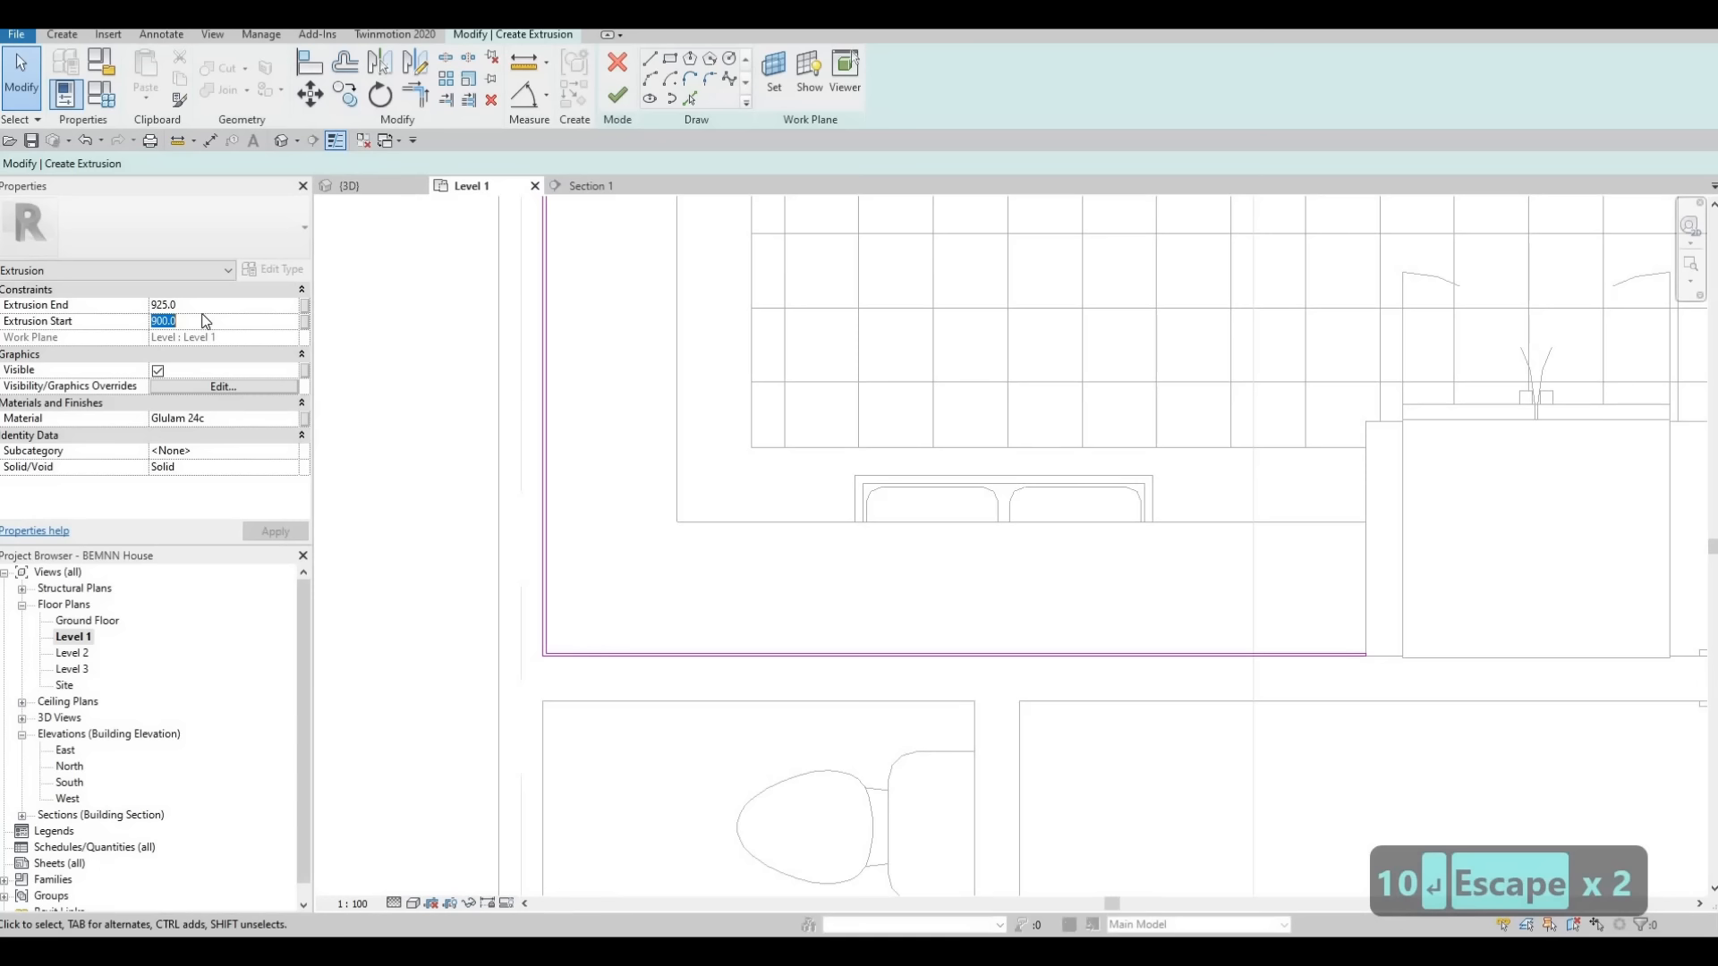
{"action": "left_click", "coordinate": [203, 305]}
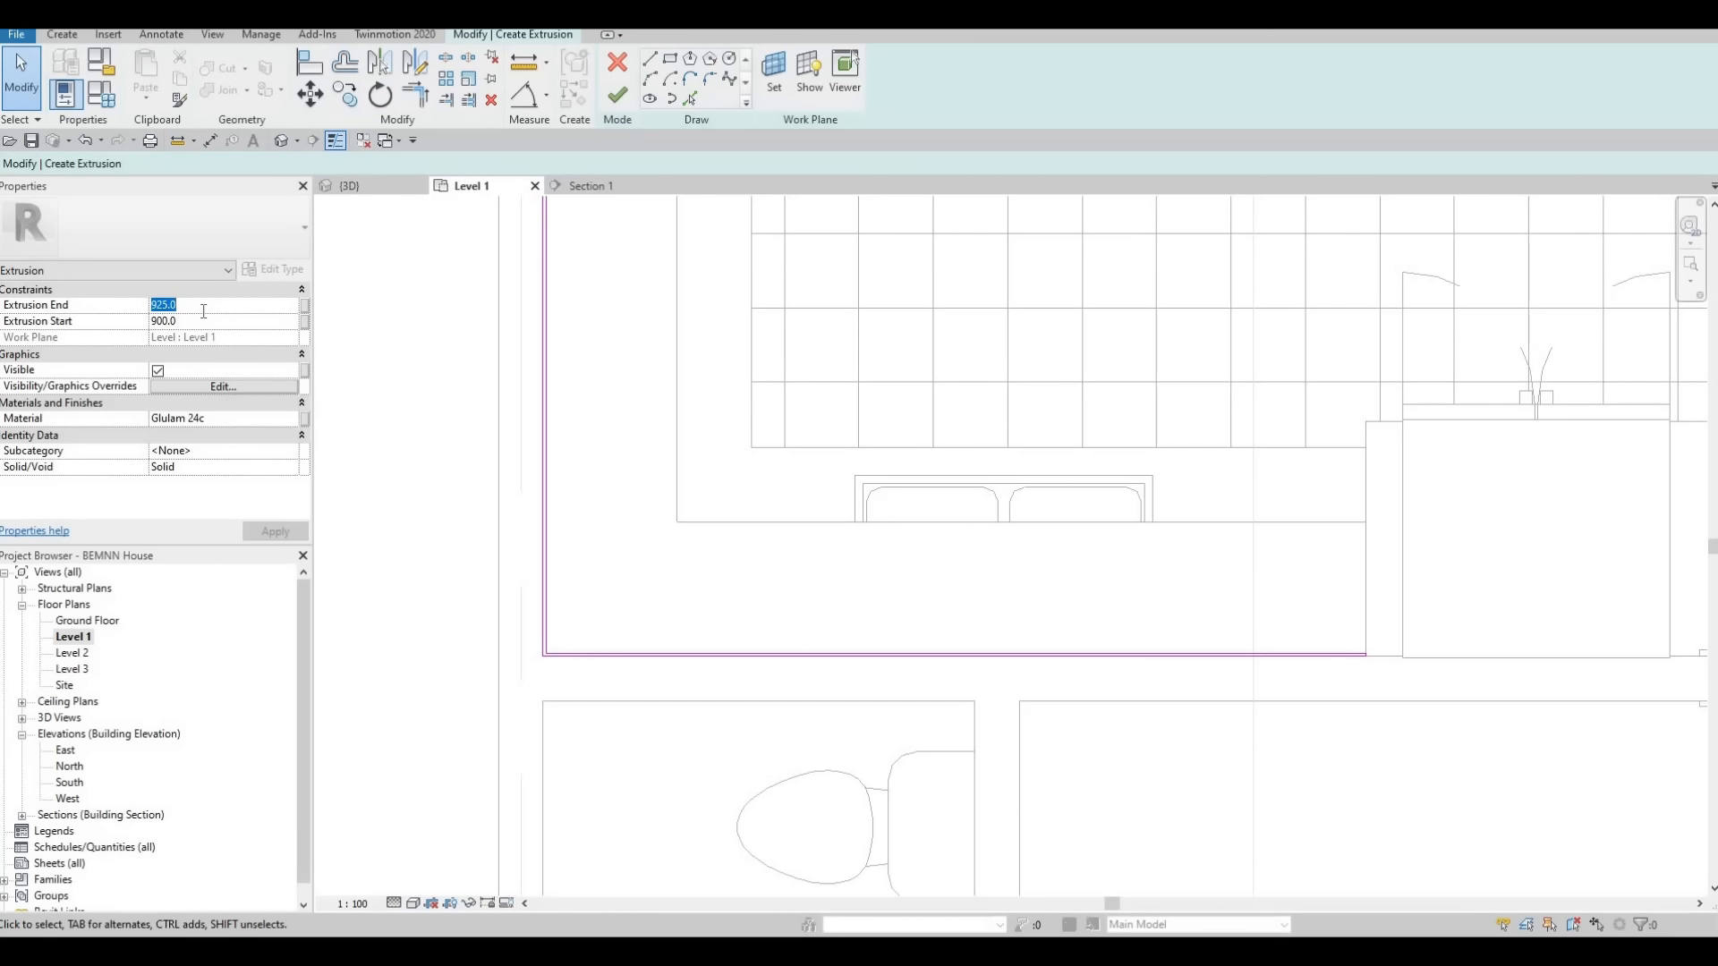
{"action": "type", "text": "1000"}
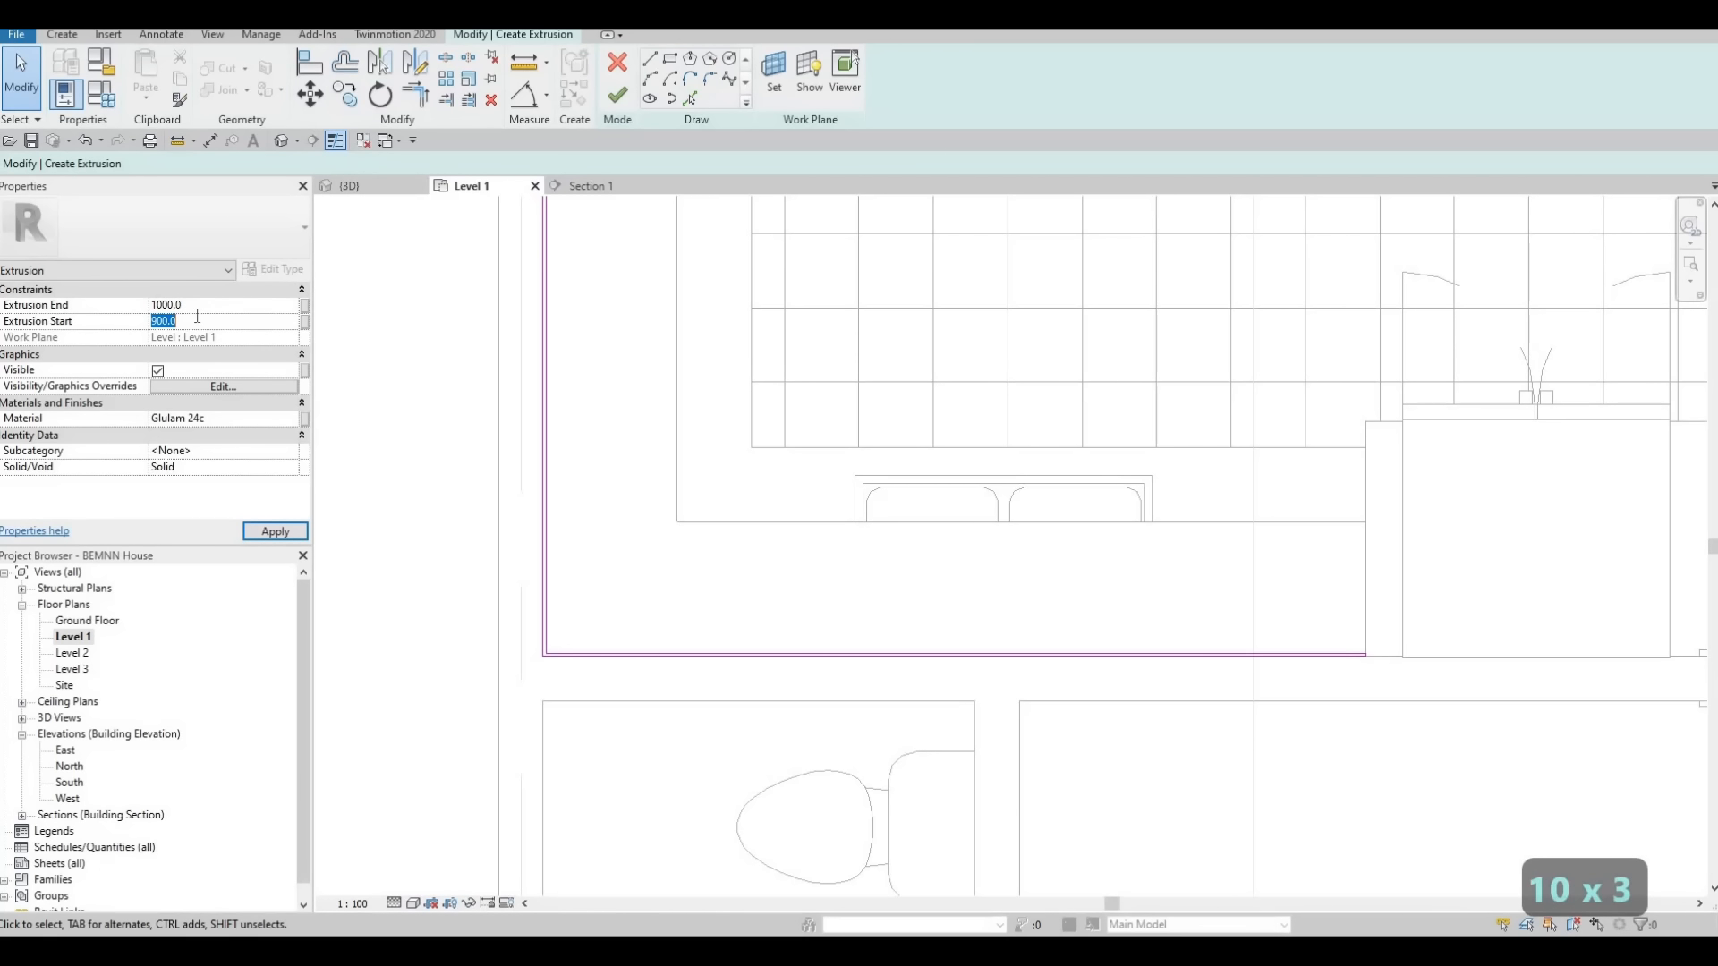
{"action": "type", "text": "925"}
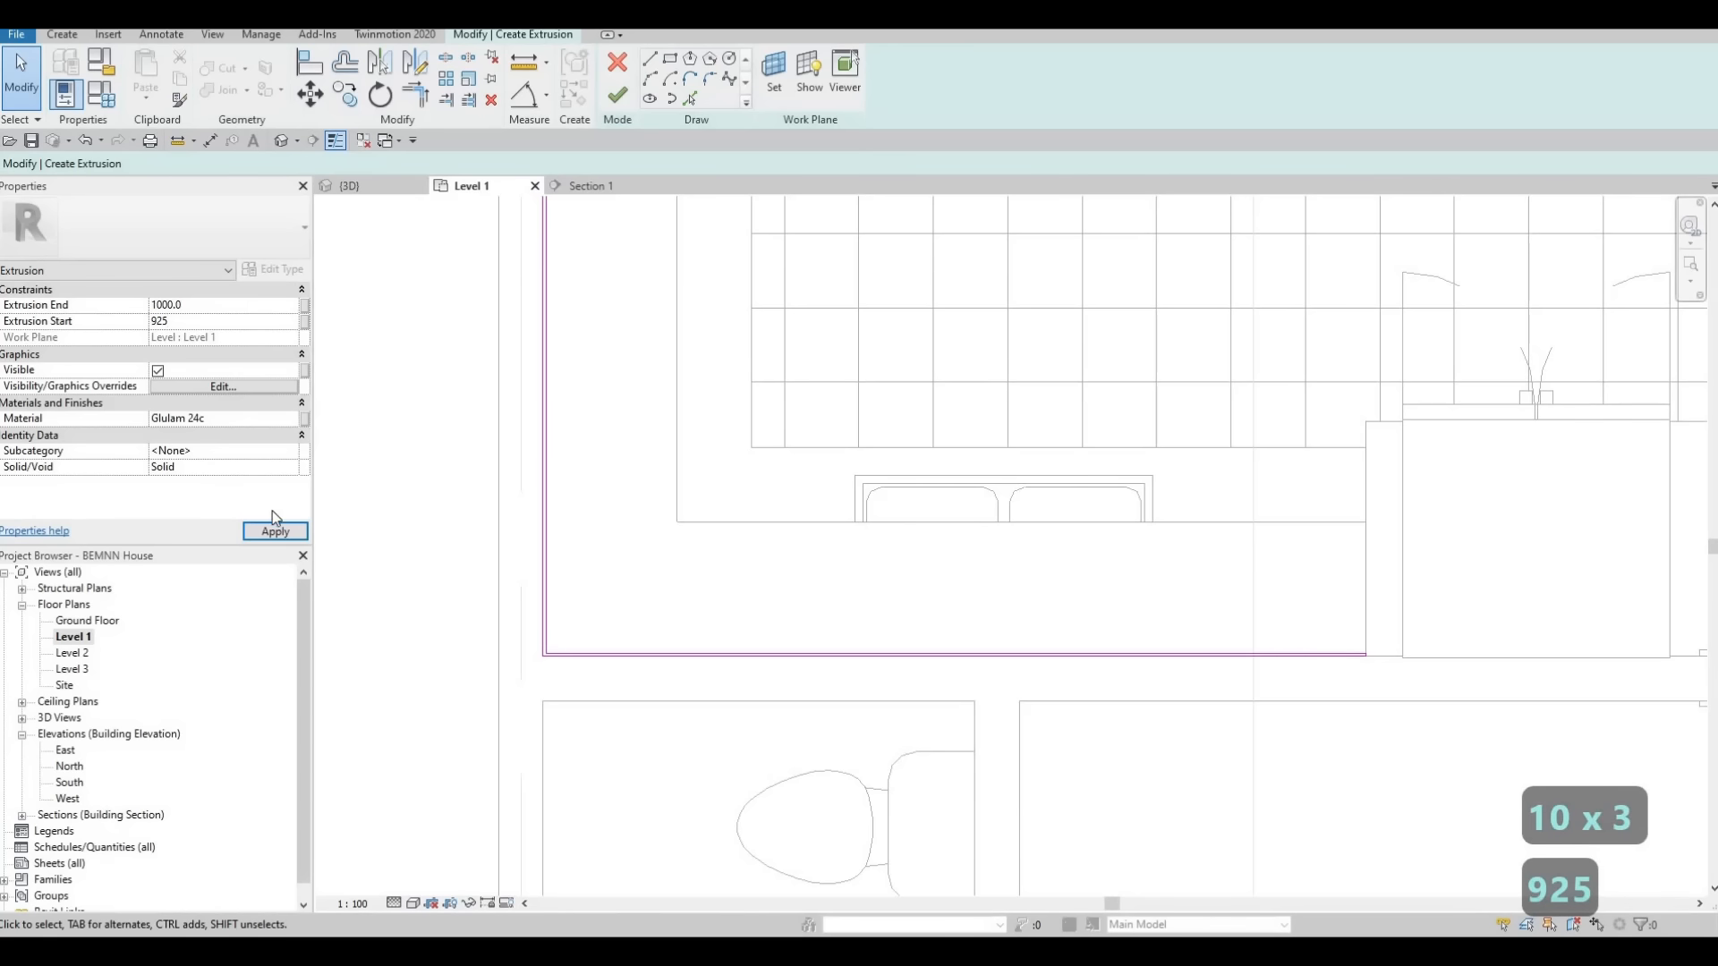
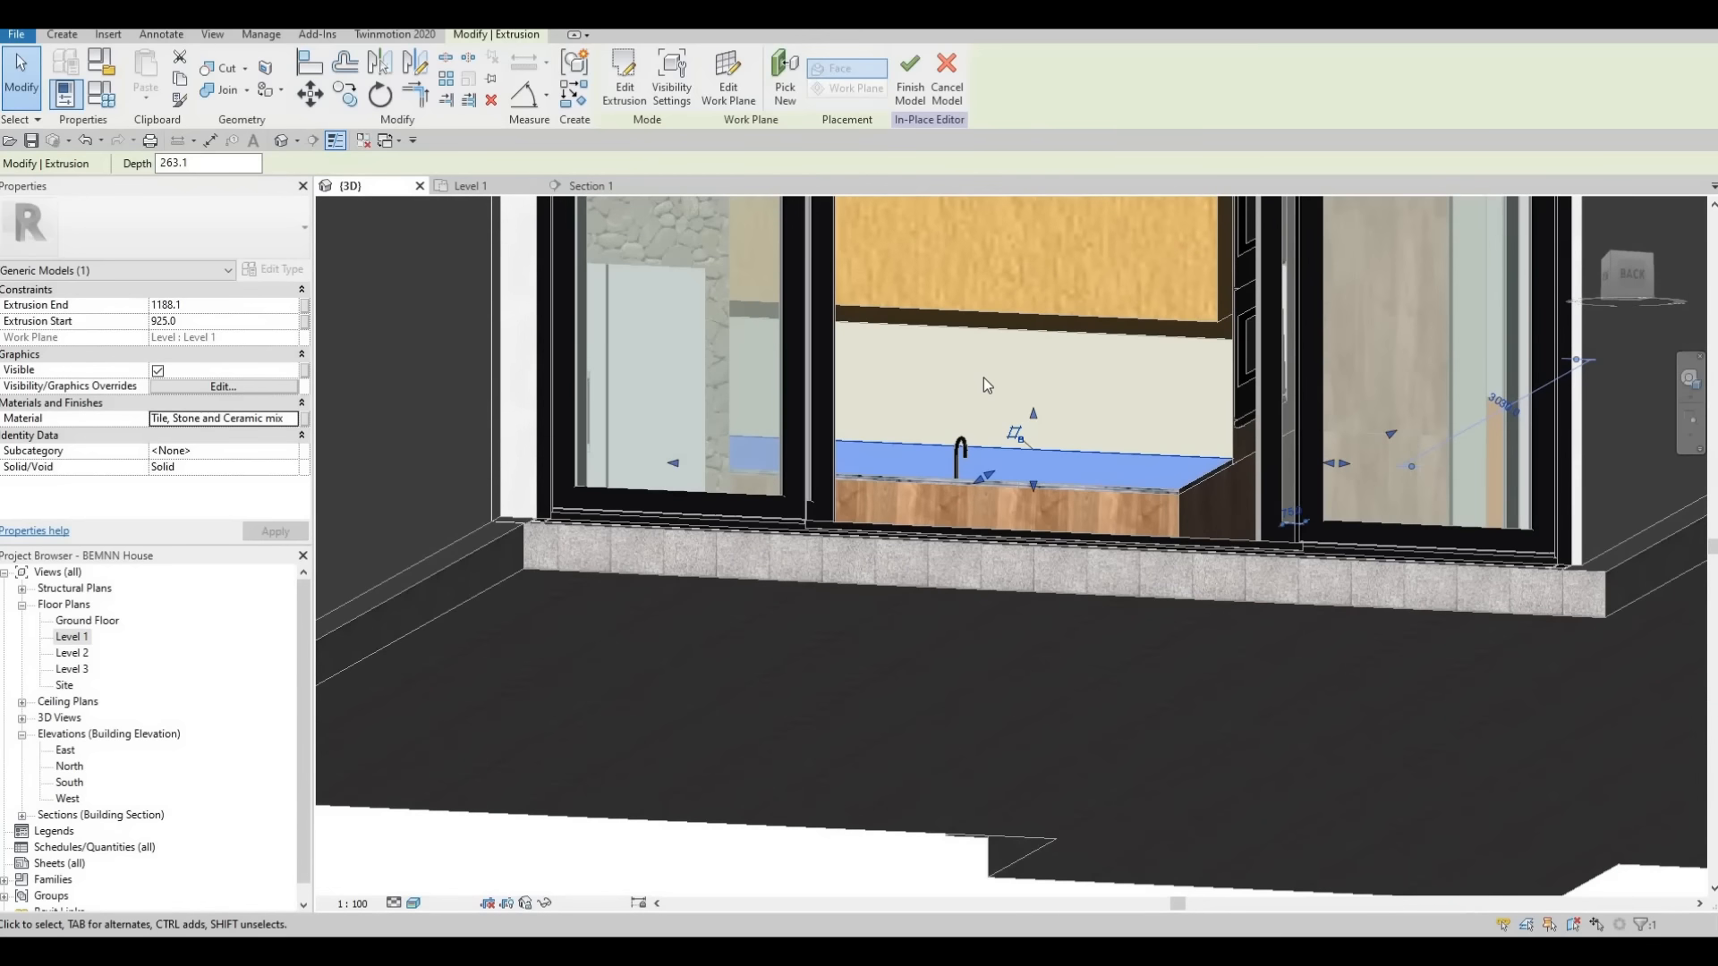
Align the top face of the L-shaped tile backsplash with the underside of the wall cabinets
{"action": "key", "text": "a"}
{"action": "key", "text": "l"}
{"action": "scroll", "coordinate": [977, 340], "scroll_direction": "up", "scroll_amount": 2}
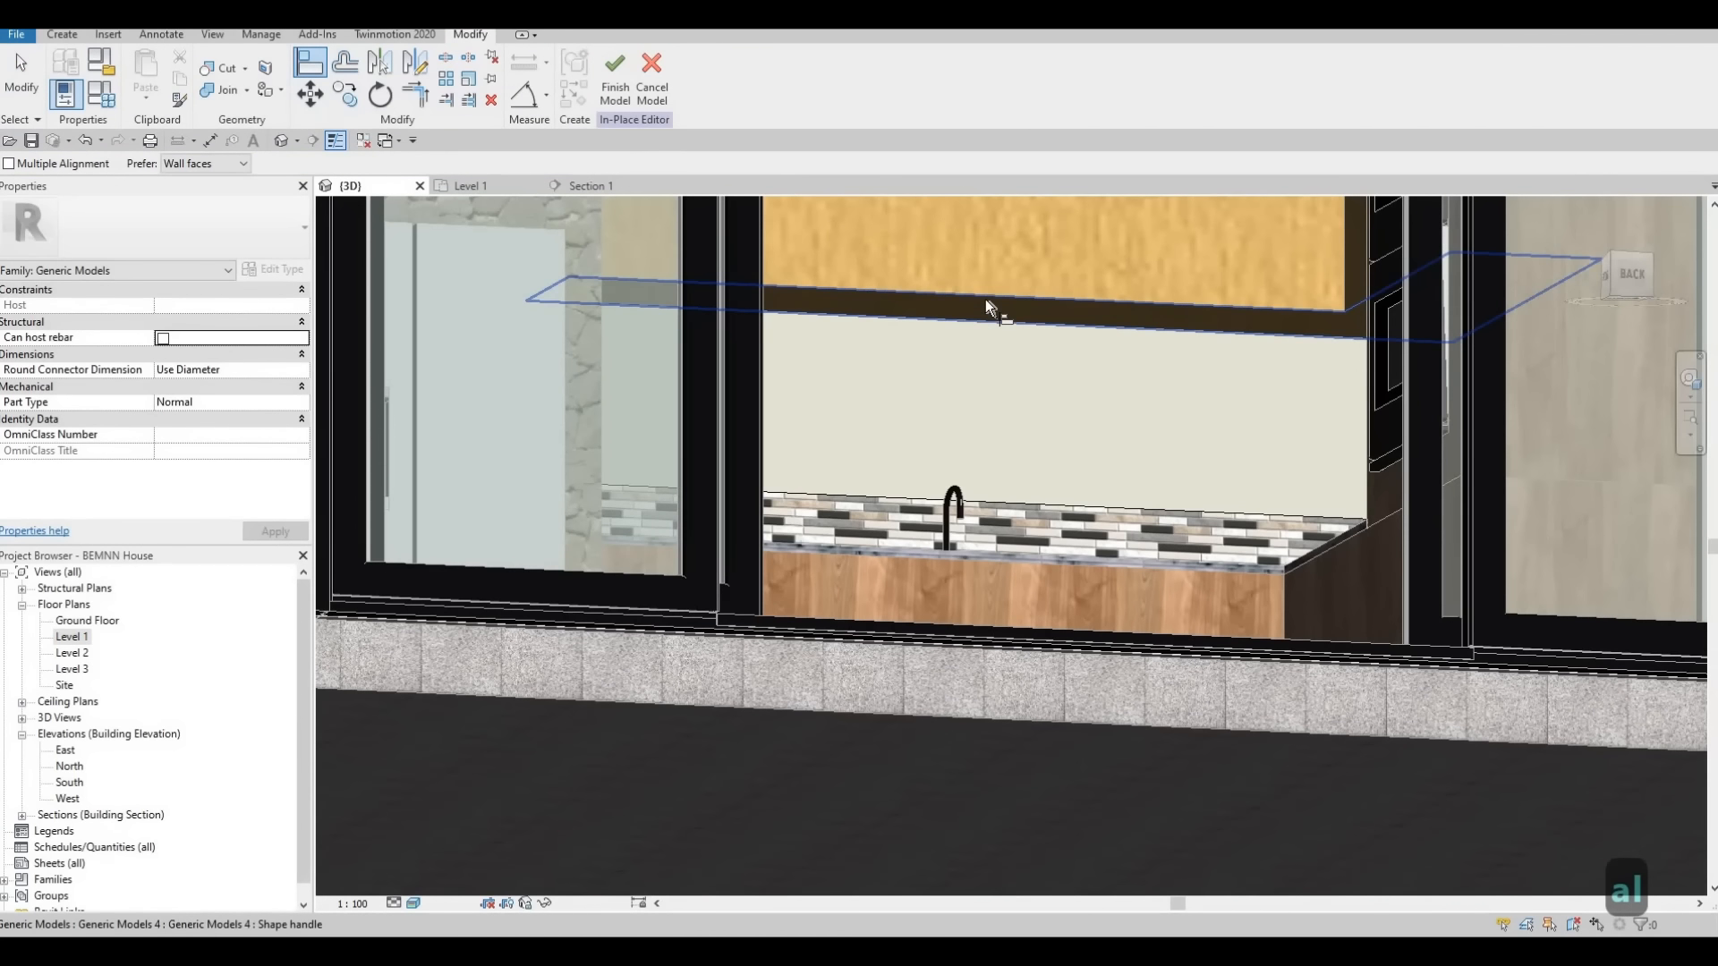
{"action": "middle_click_drag", "start_coordinate": [979, 590], "coordinate": [931, 284], "text": "shift"}
{"action": "scroll", "coordinate": [902, 464], "scroll_direction": "up", "scroll_amount": 4}
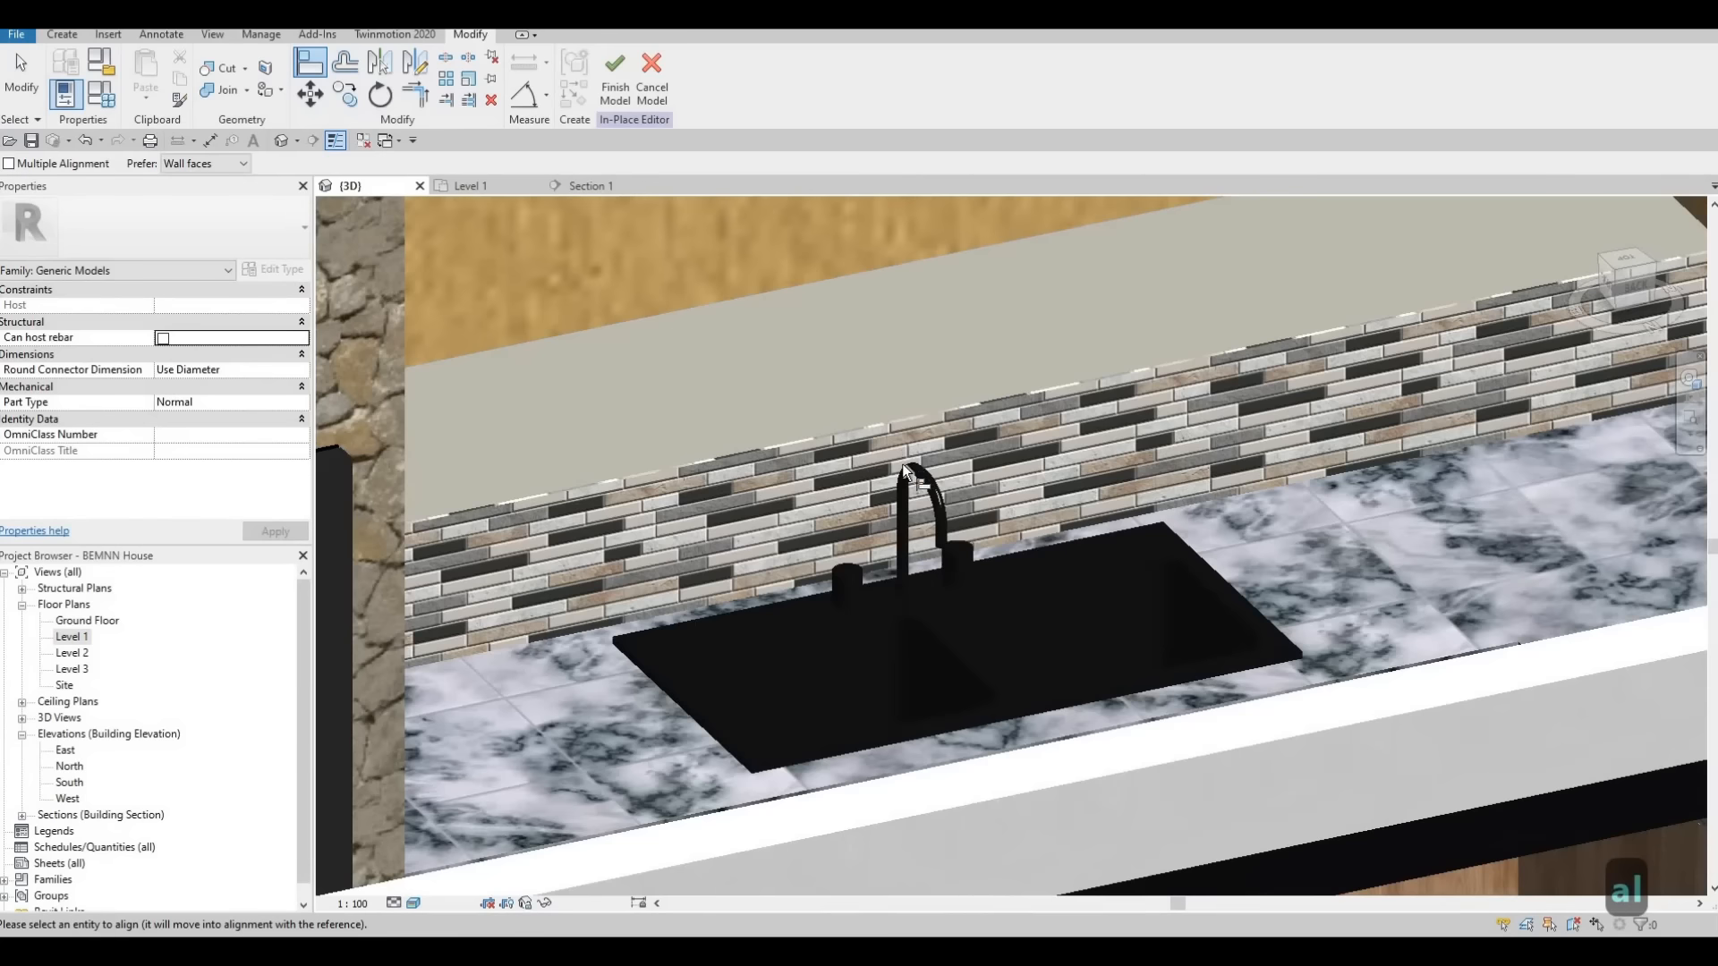
{"action": "left_click", "coordinate": [898, 479]}
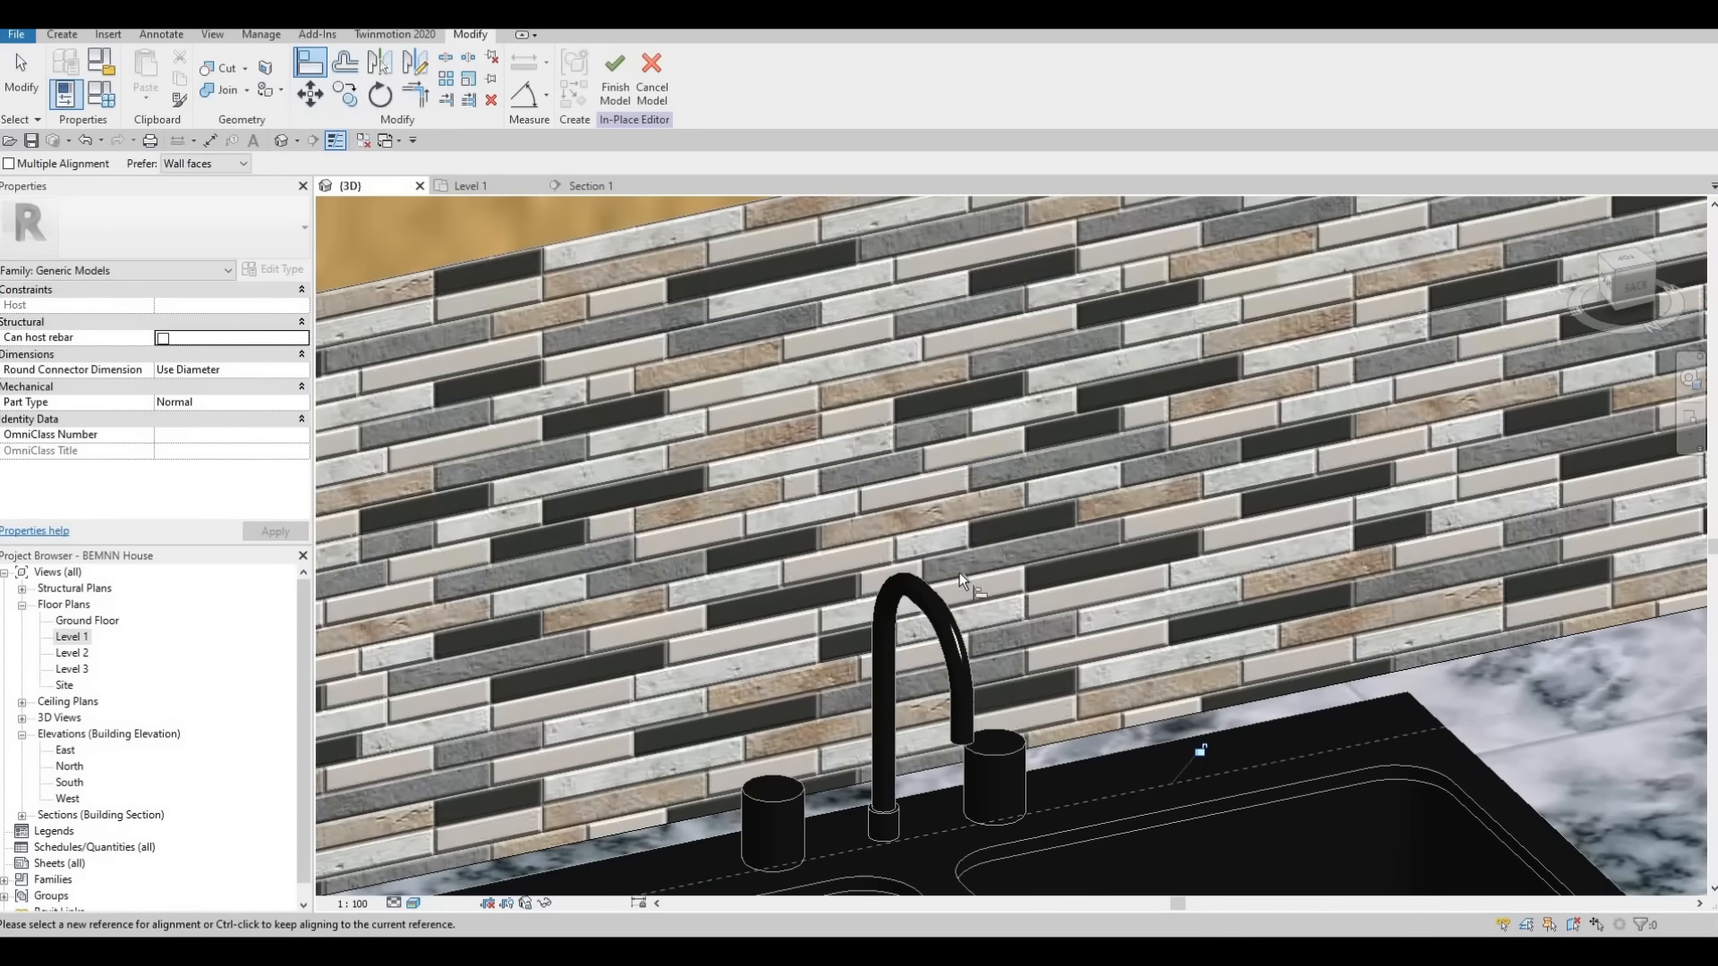
{"action": "scroll", "coordinate": [975, 566], "scroll_direction": "down", "scroll_amount": 5}
{"action": "middle_click_drag", "start_coordinate": [990, 560], "coordinate": [881, 869], "text": "shift"}
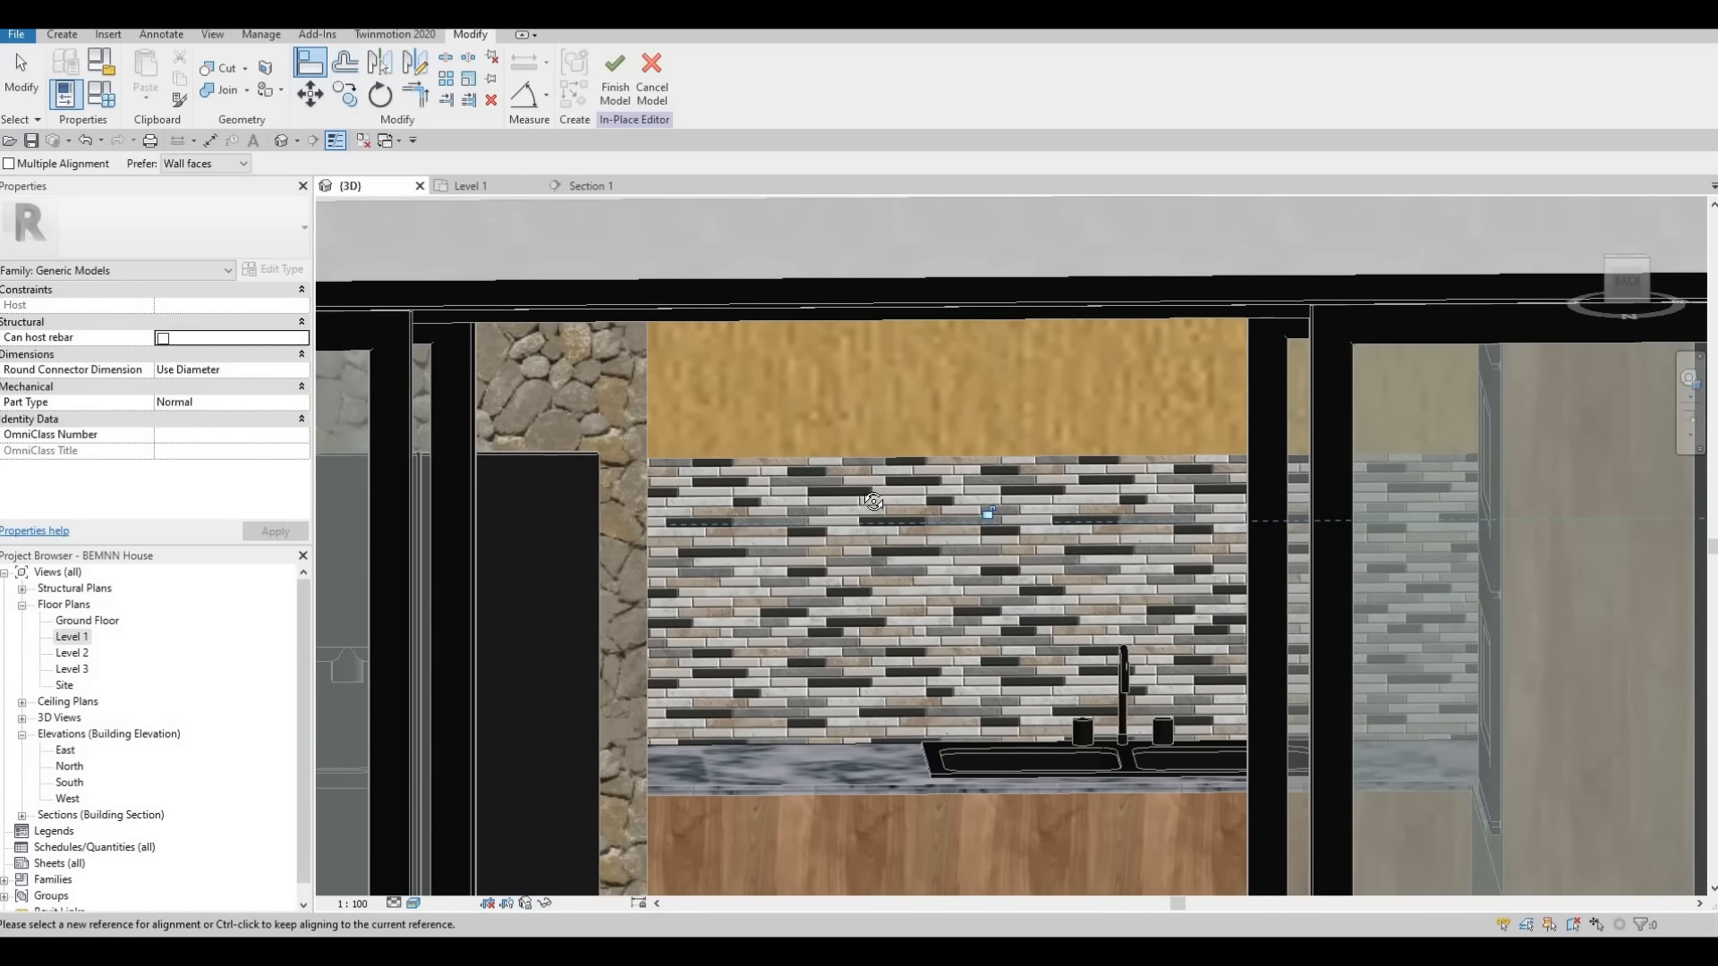
{"action": "middle_click_drag", "start_coordinate": [969, 598], "coordinate": [915, 659], "text": "shift"}
{"action": "scroll", "coordinate": [1029, 698], "scroll_direction": "down", "scroll_amount": 2}
{"action": "middle_click_drag", "start_coordinate": [1104, 724], "coordinate": [1043, 617], "text": "shift"}
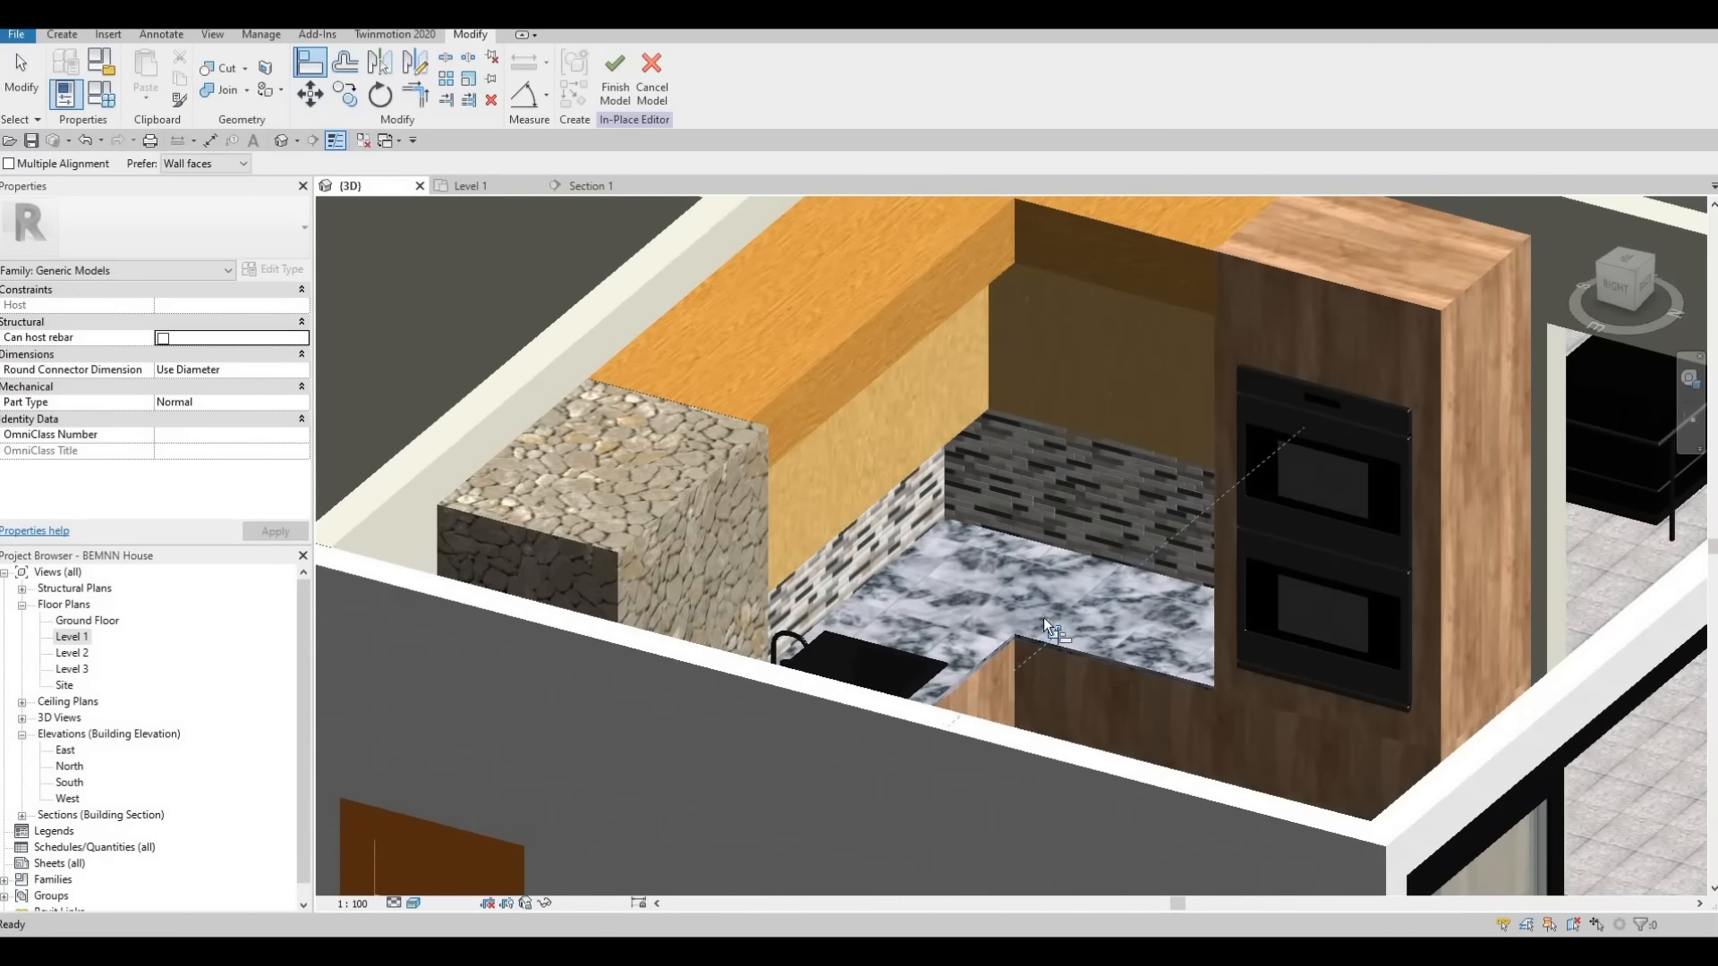
{"action": "scroll", "coordinate": [1078, 618], "scroll_direction": "up", "scroll_amount": 3}
{"action": "key", "text": "Escape"}
{"action": "key", "text": "Escape"}
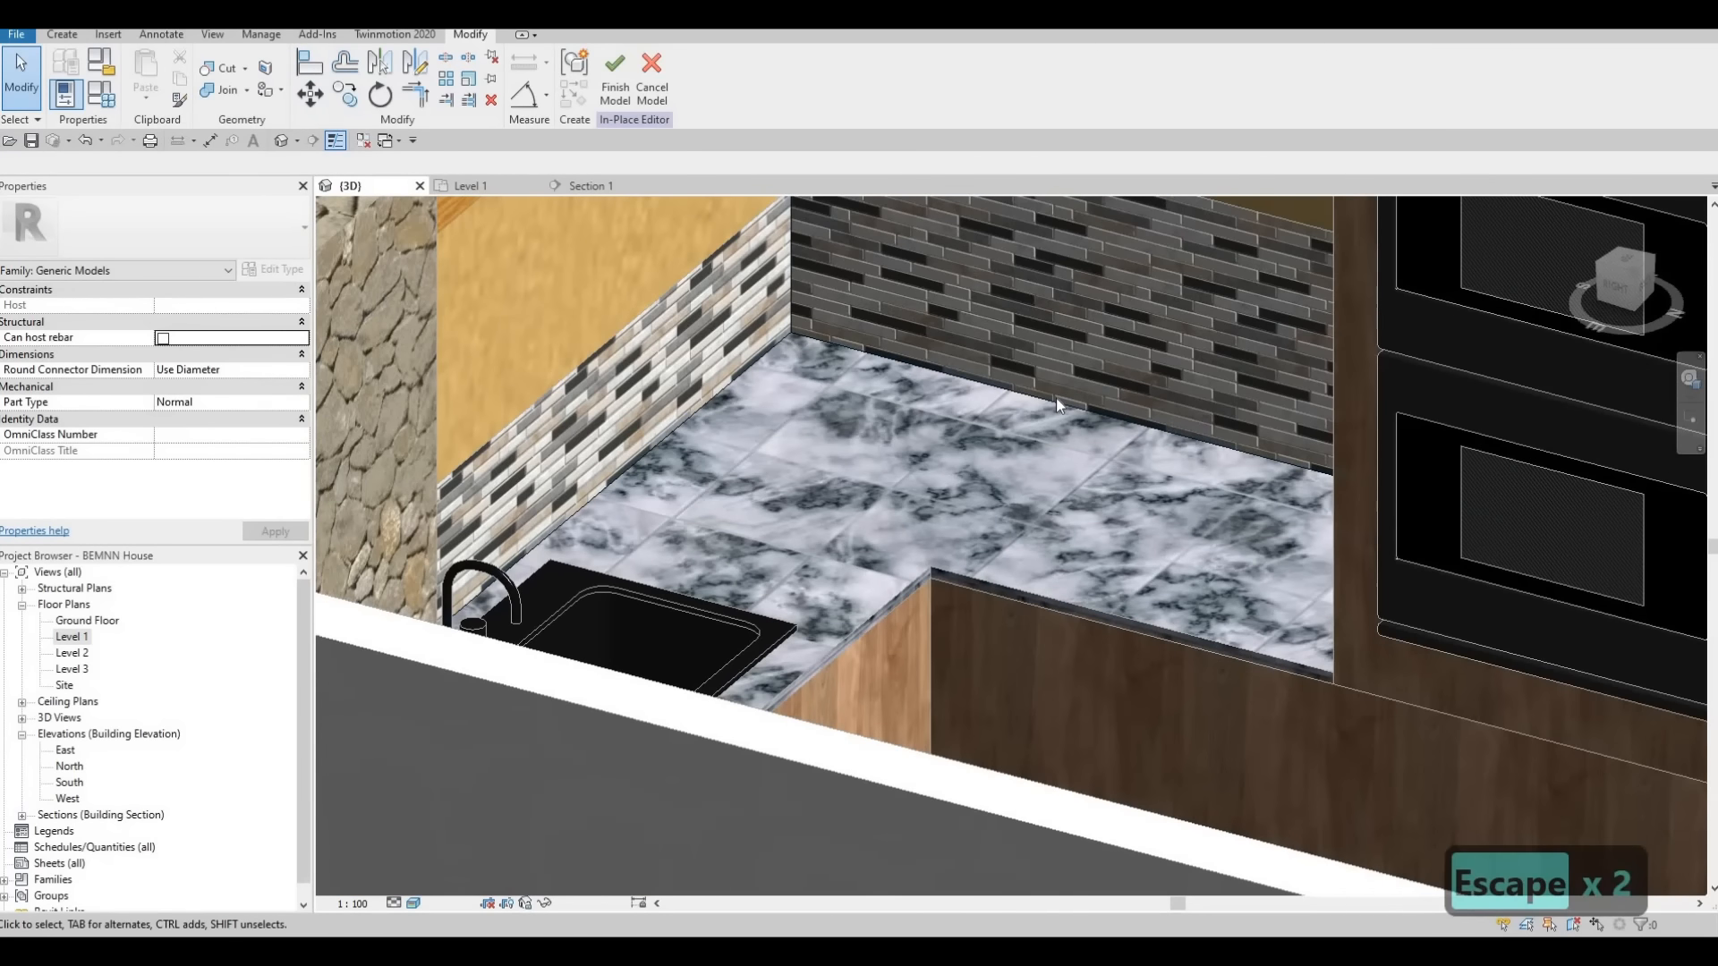
Finish the in-place model of the tile backsplash
{"action": "key", "text": "Escape"}
{"action": "scroll", "coordinate": [1029, 402], "scroll_direction": "down", "scroll_amount": 3}
{"action": "key", "text": "Escape"}
{"action": "key", "text": "Escape"}
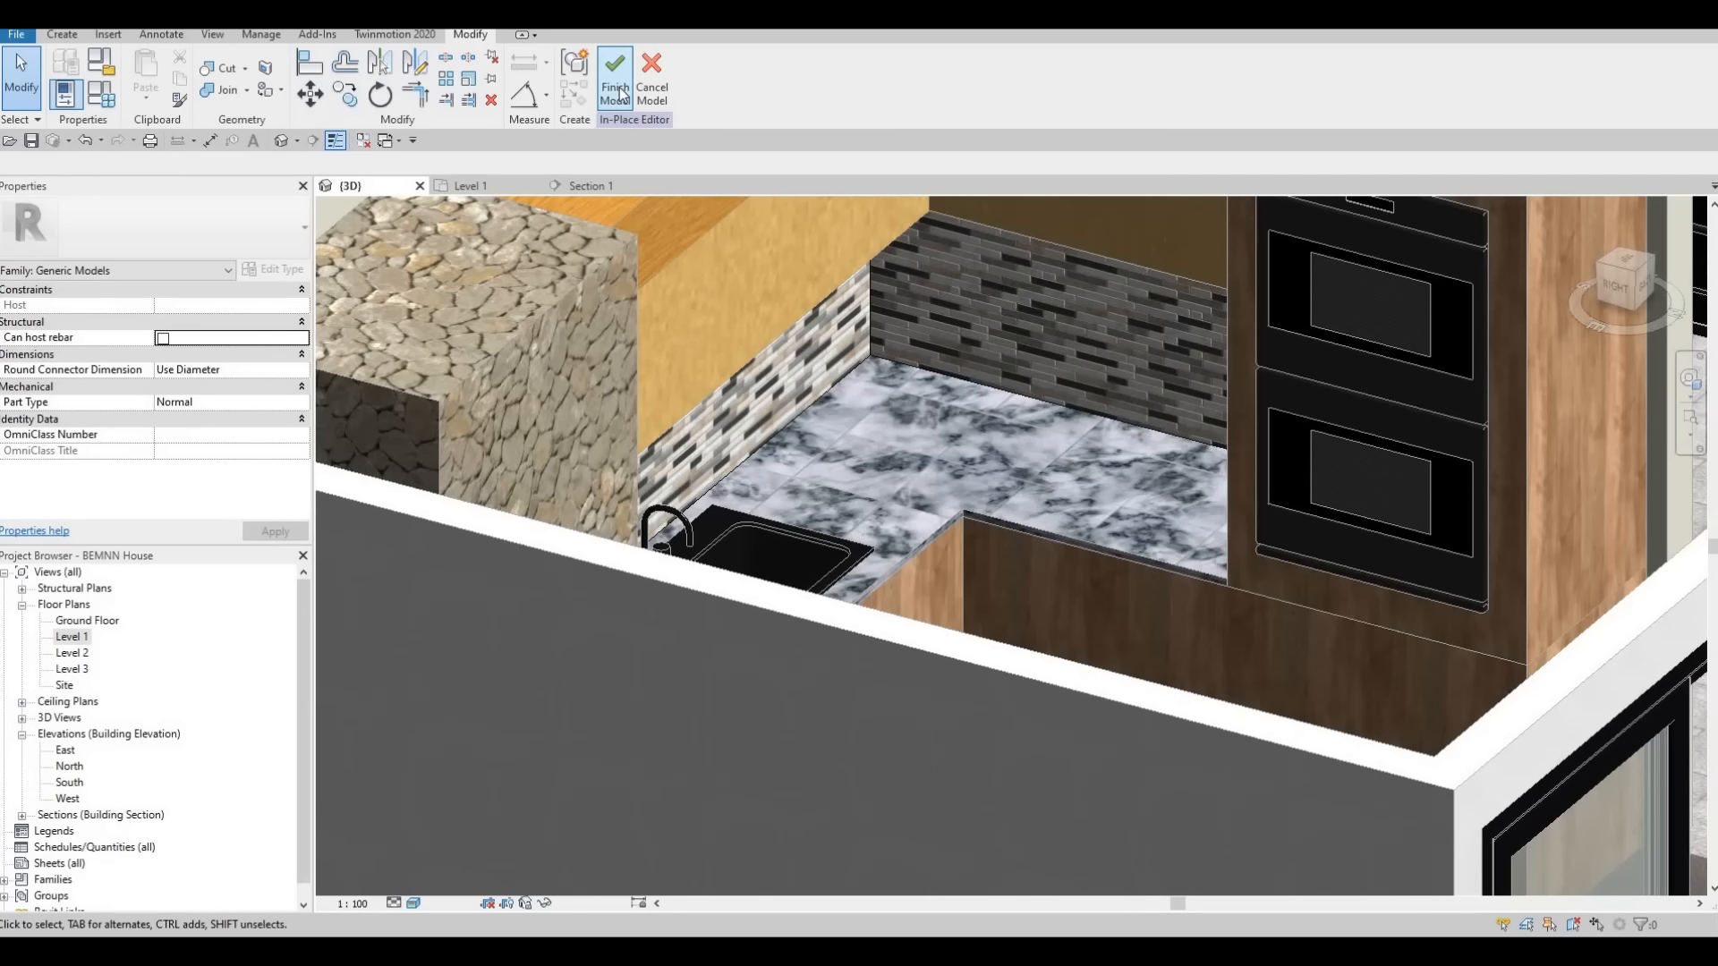
{"action": "middle_click_drag", "start_coordinate": [1034, 602], "coordinate": [894, 698], "text": "shift"}
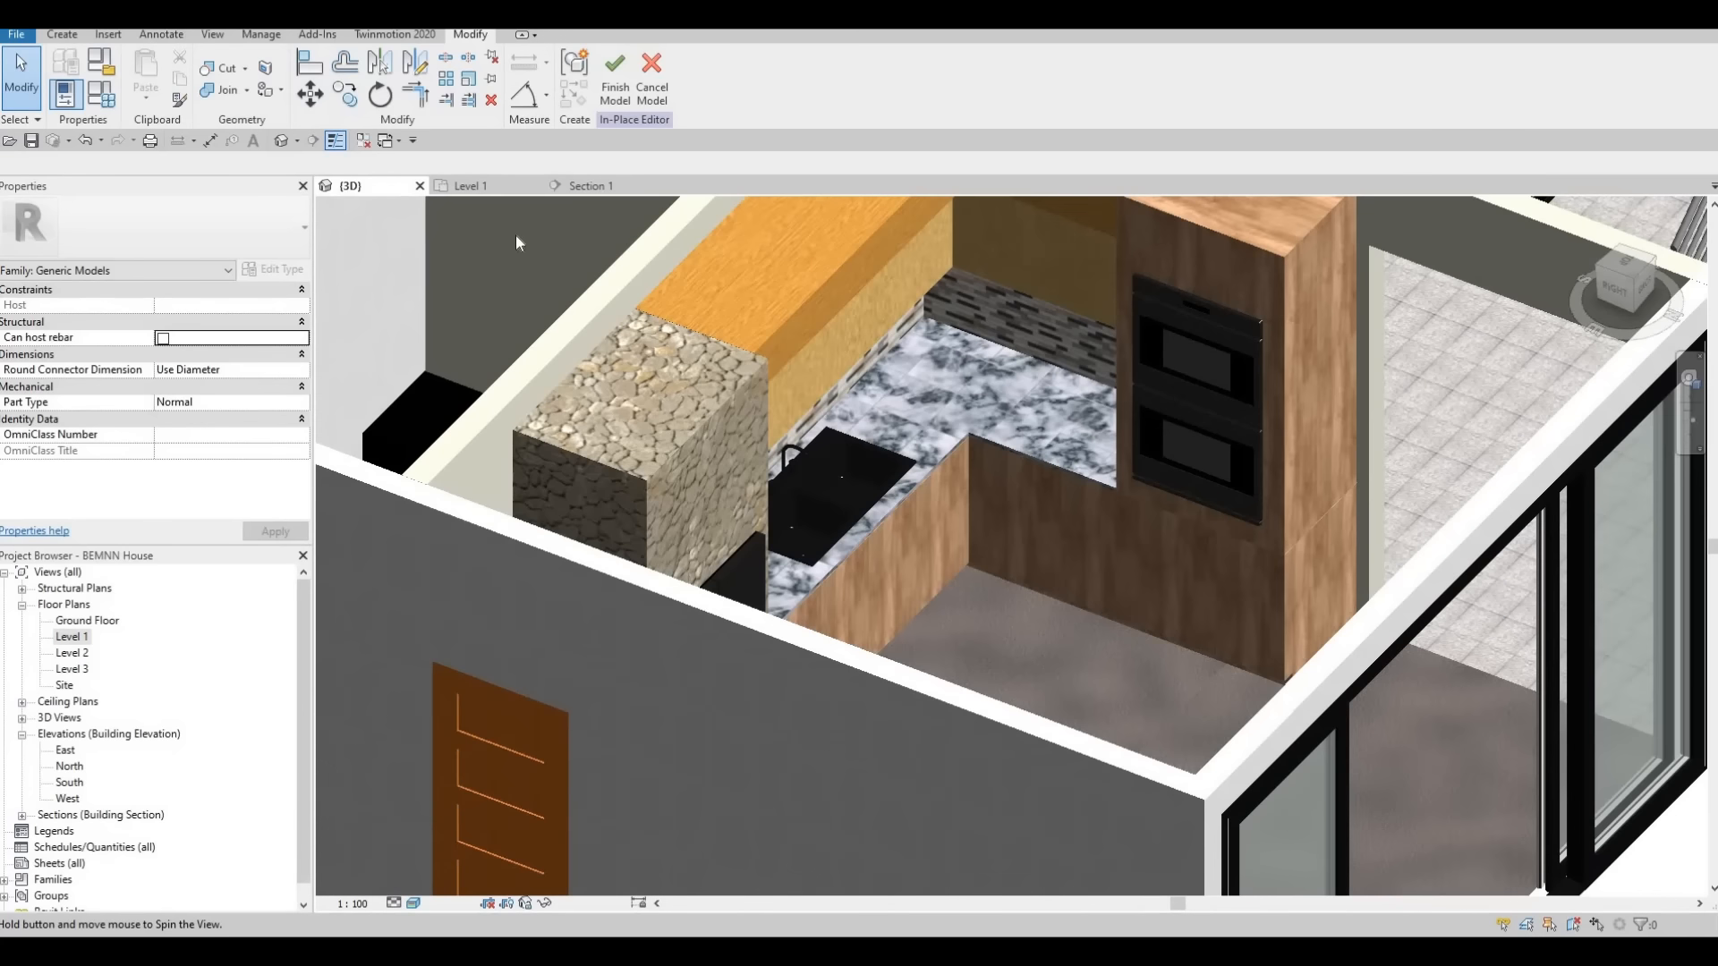
{"action": "left_click", "coordinate": [613, 95]}
Look over the finished kitchen in 3D and save the project
{"action": "middle_click_drag", "start_coordinate": [893, 411], "coordinate": [940, 416], "text": "shift"}
{"action": "middle_click_drag", "start_coordinate": [1222, 557], "coordinate": [993, 407], "text": "shift"}
{"action": "scroll", "coordinate": [939, 376], "scroll_direction": "down", "scroll_amount": 2}
{"action": "middle_click_drag", "start_coordinate": [1136, 617], "coordinate": [1072, 555], "text": "shift"}
{"action": "middle_click_drag", "start_coordinate": [946, 378], "coordinate": [1024, 513], "text": "shift"}
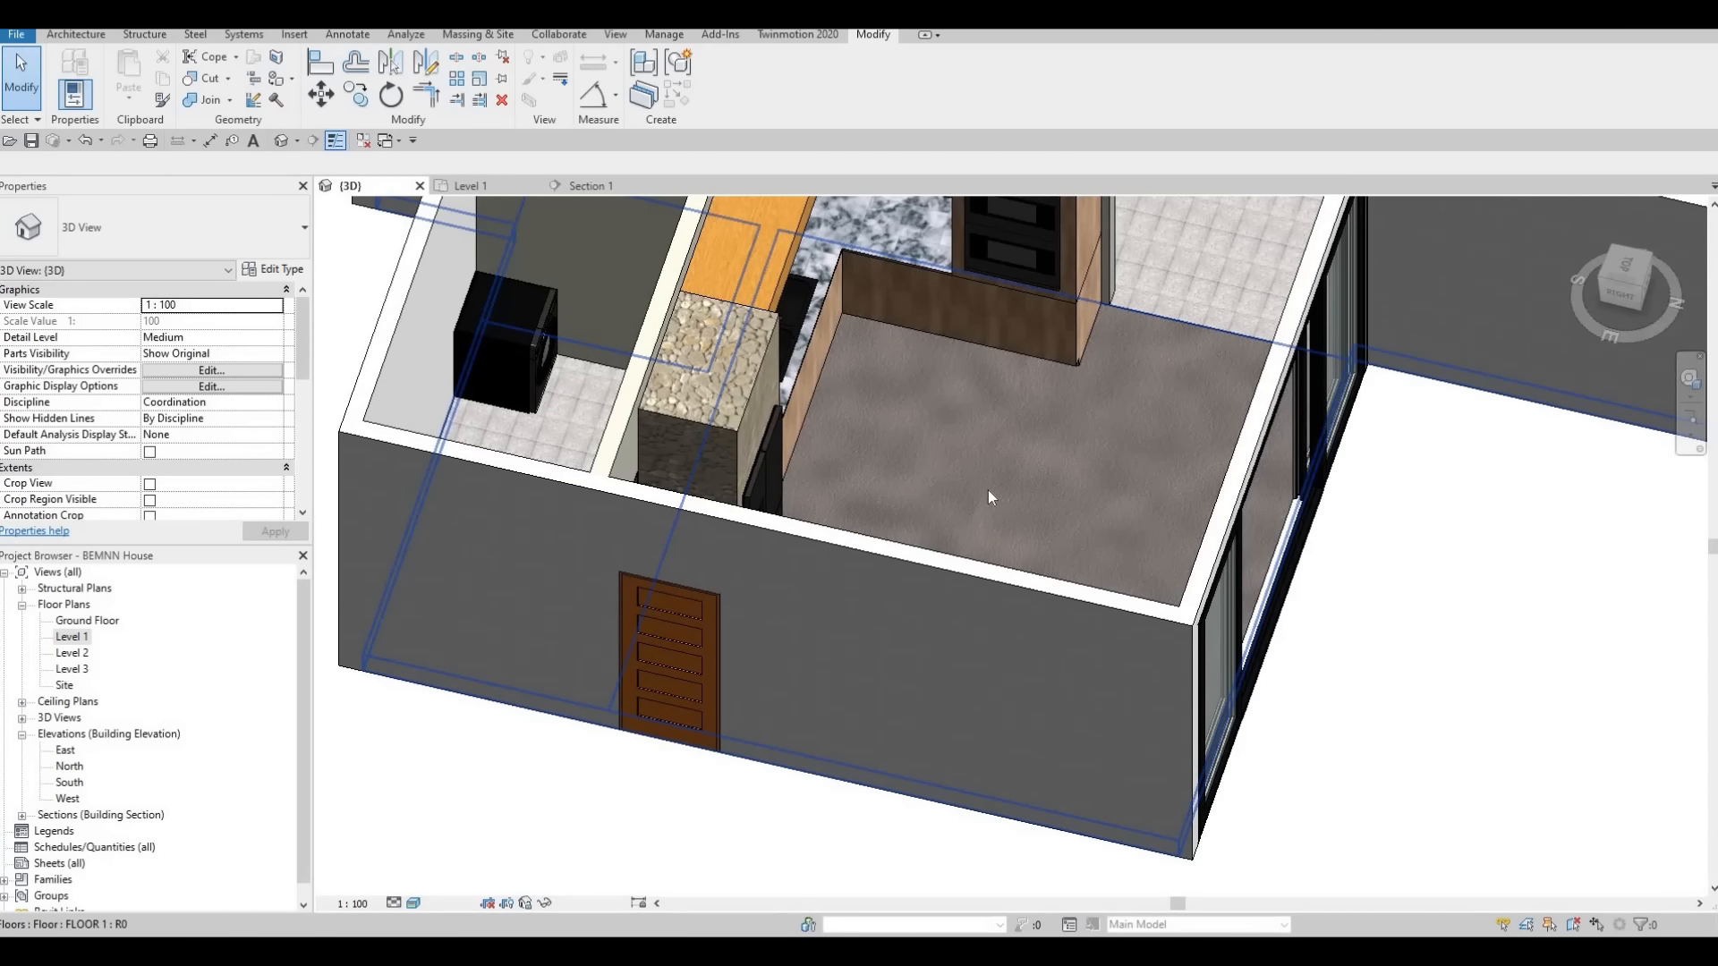
{"action": "middle_click_drag", "start_coordinate": [862, 456], "coordinate": [775, 387], "text": "shift"}
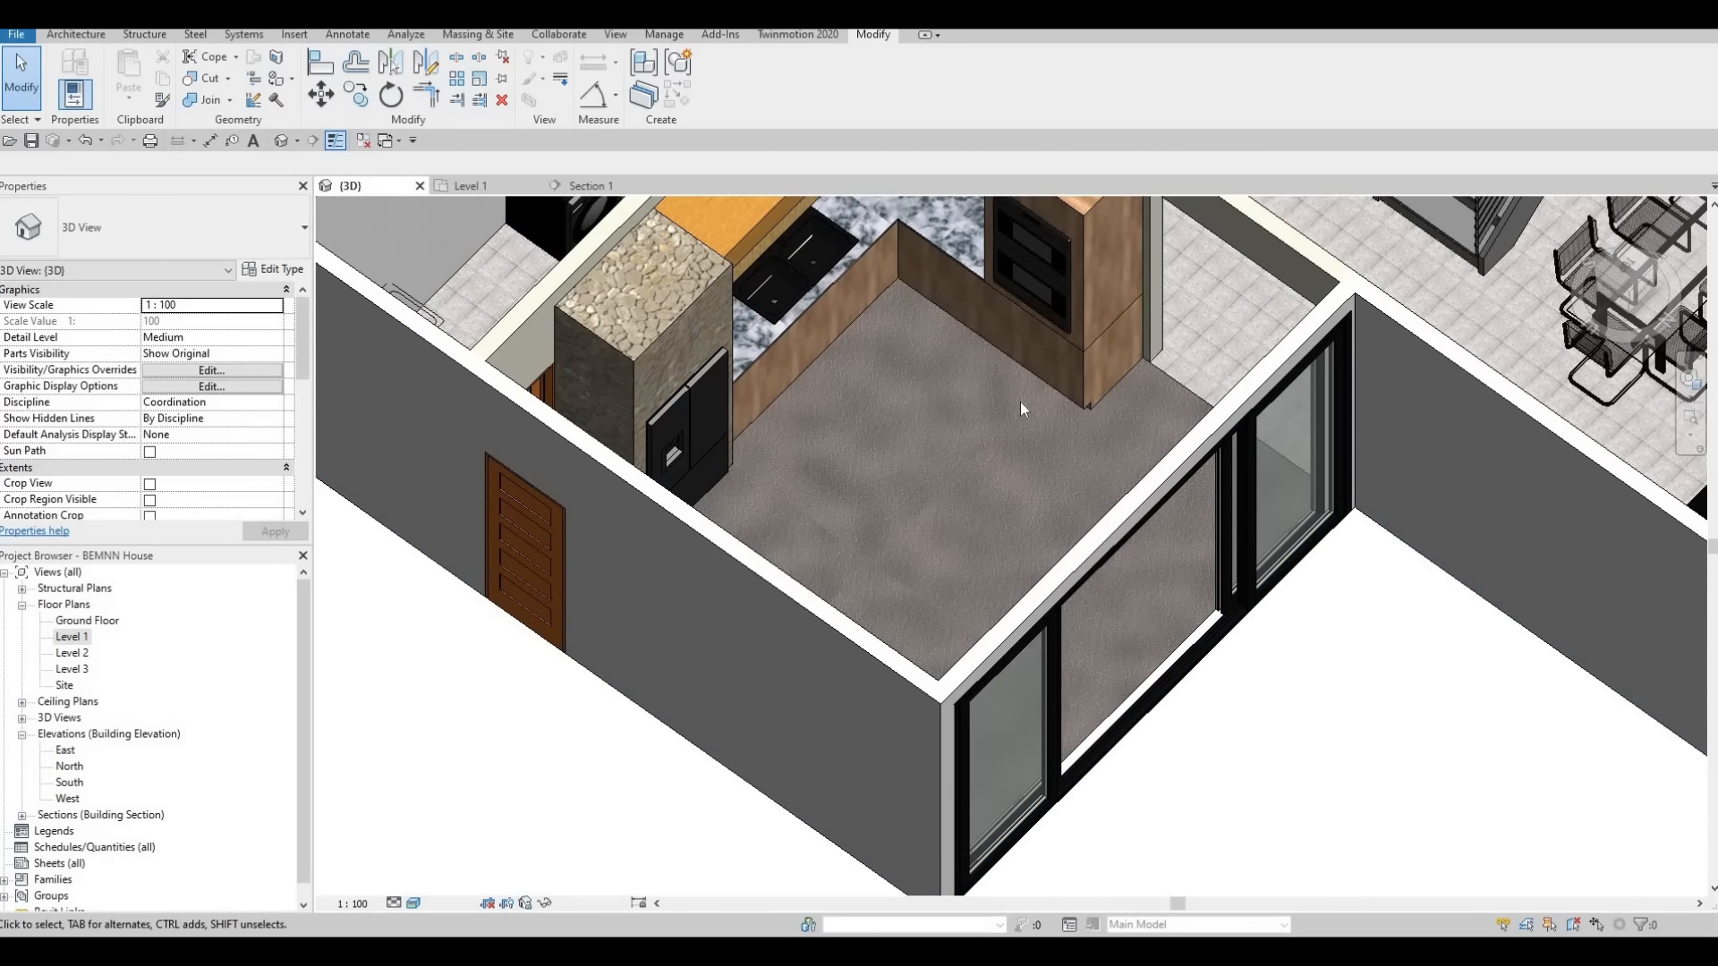
{"action": "scroll", "coordinate": [959, 474], "scroll_direction": "down", "scroll_amount": 2}
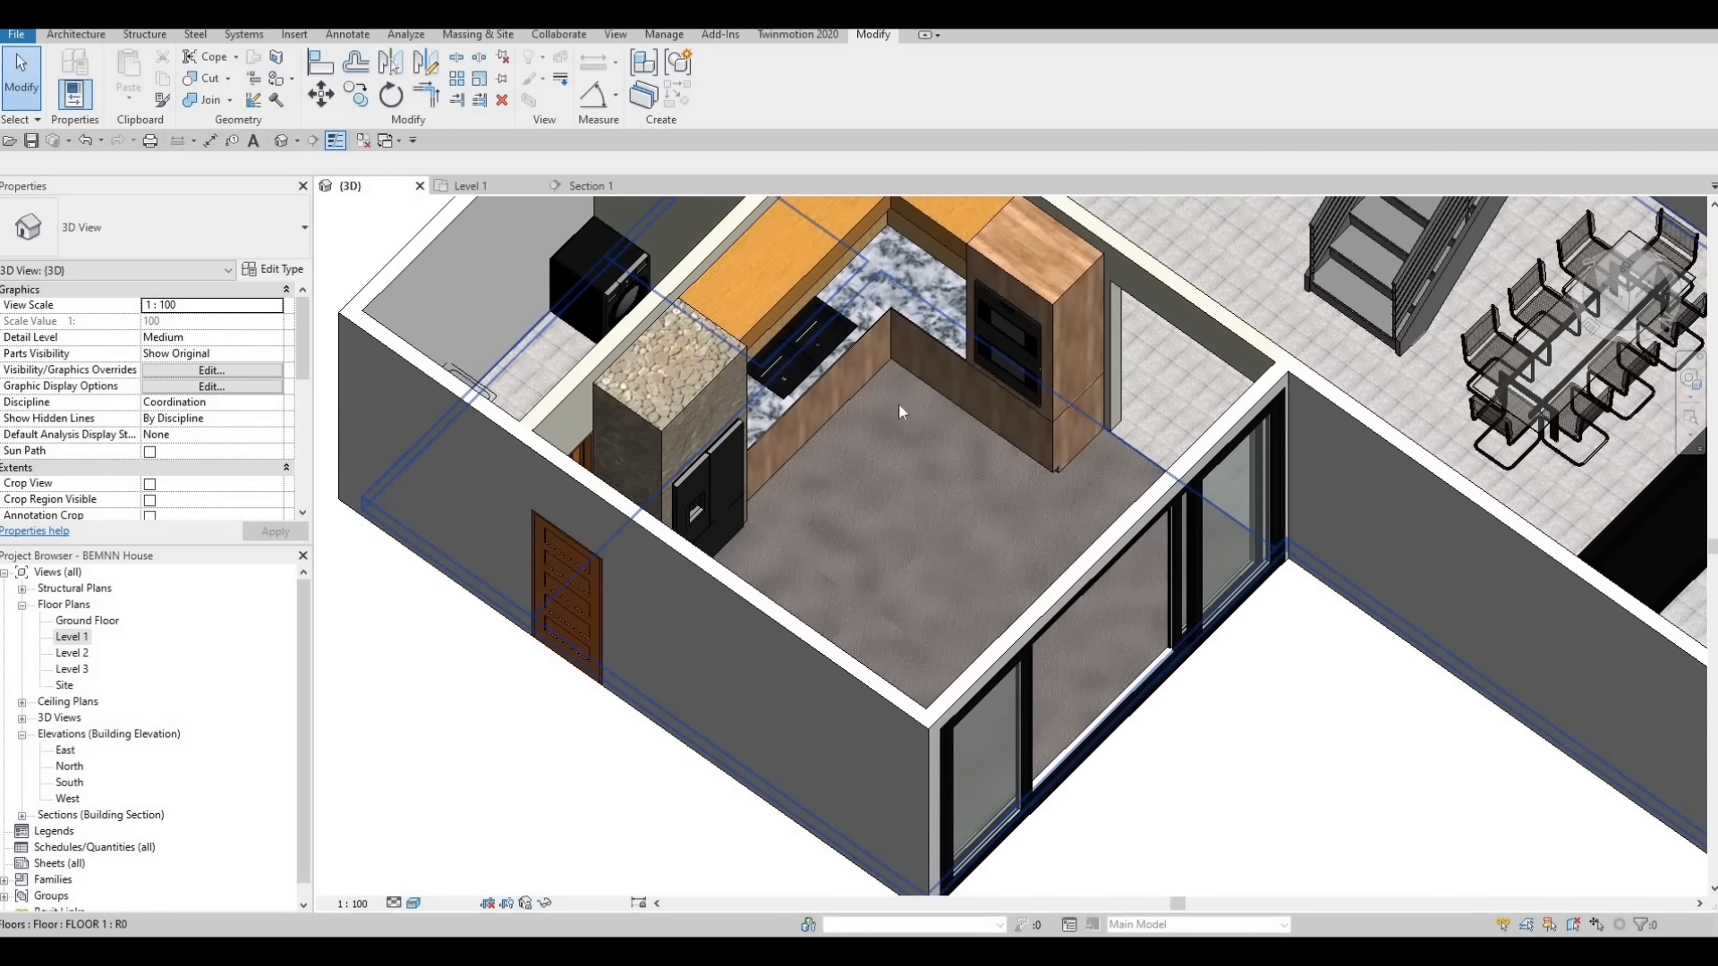
{"action": "scroll", "coordinate": [866, 372], "scroll_direction": "up", "scroll_amount": 3}
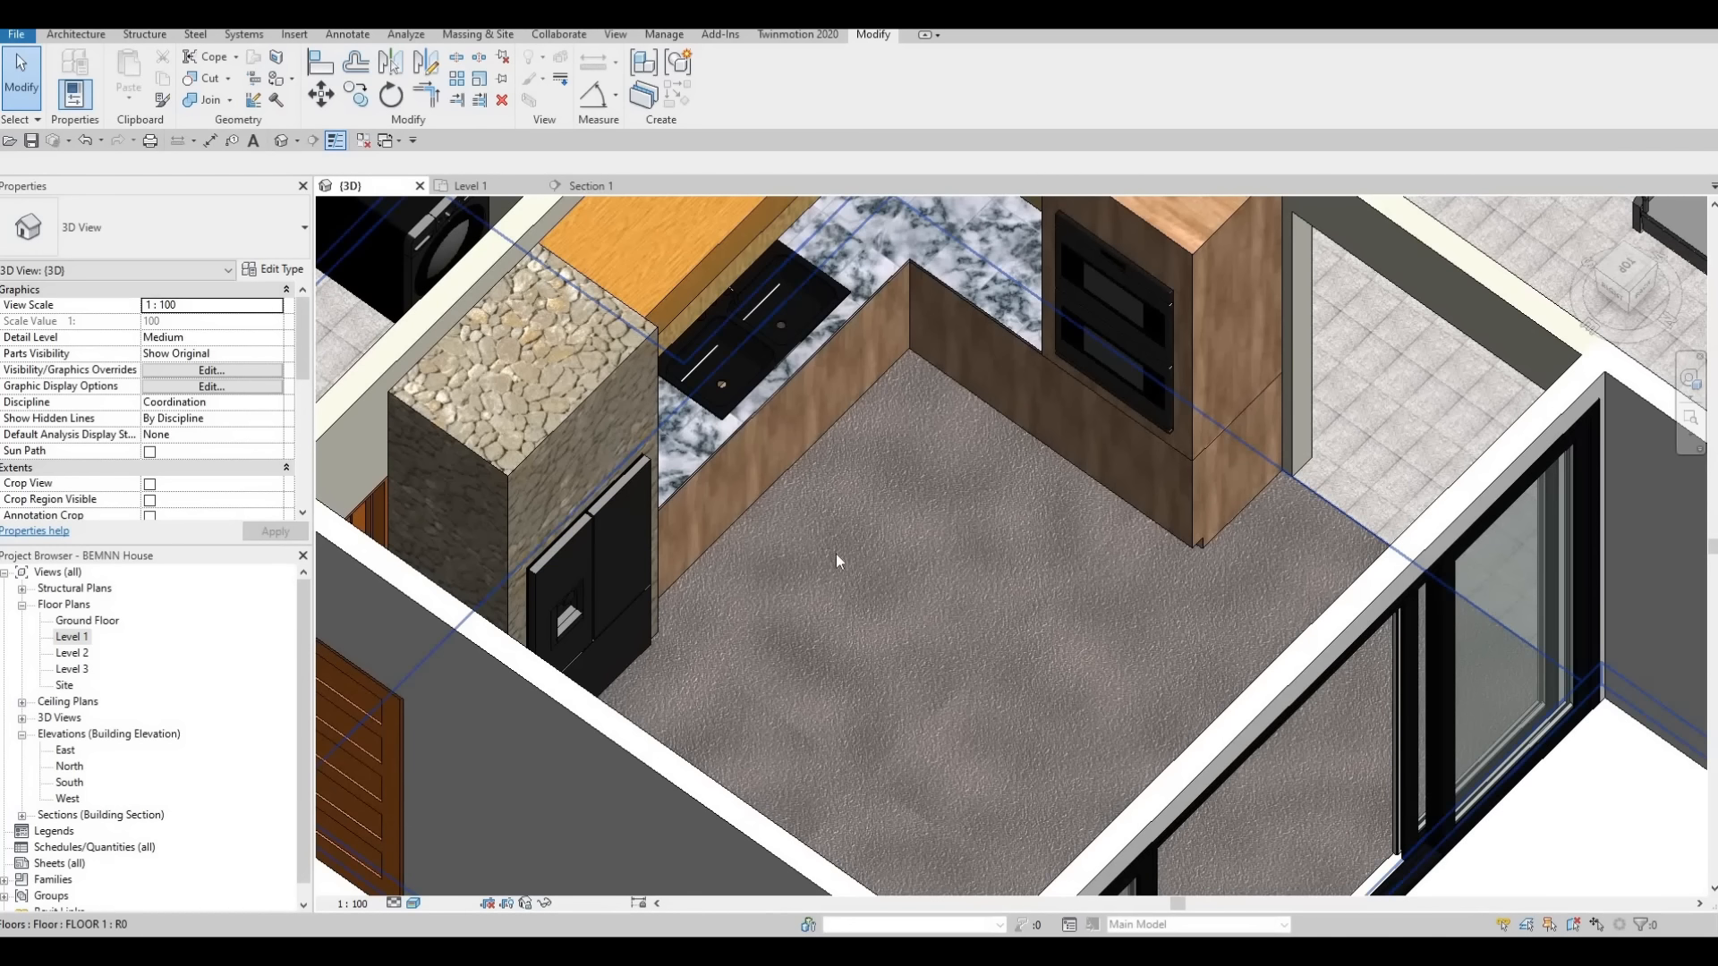
{"action": "middle_click_drag", "start_coordinate": [951, 550], "coordinate": [931, 508]}
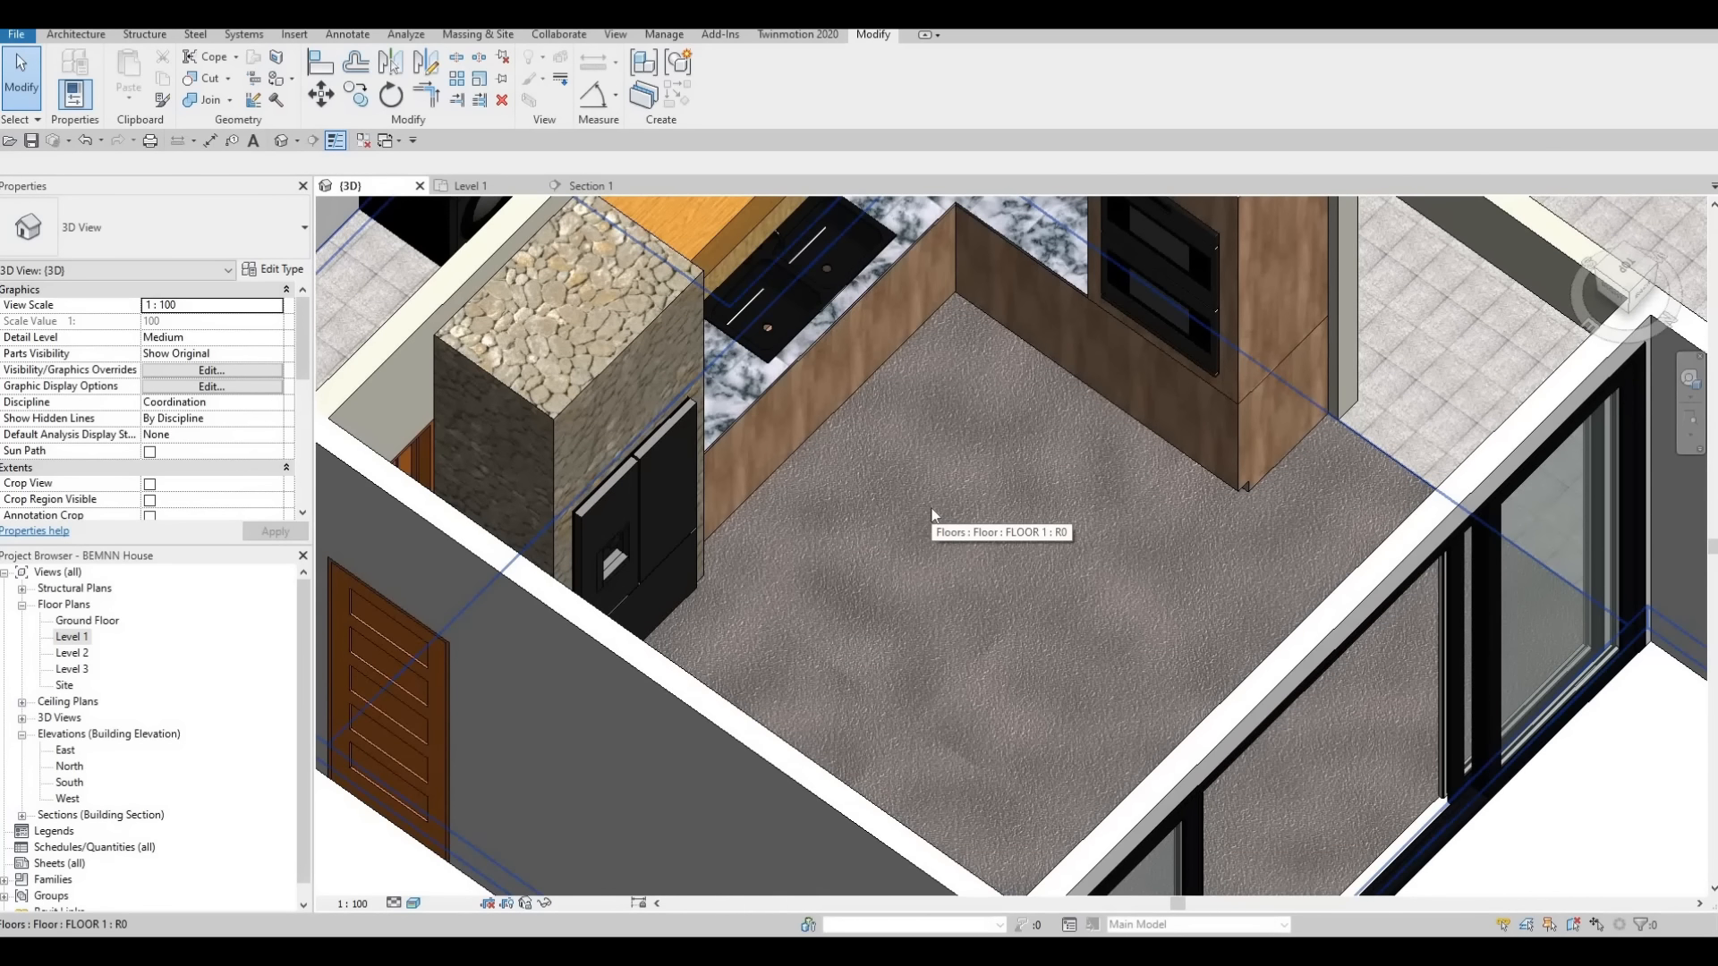
{"action": "left_click", "coordinate": [34, 151]}
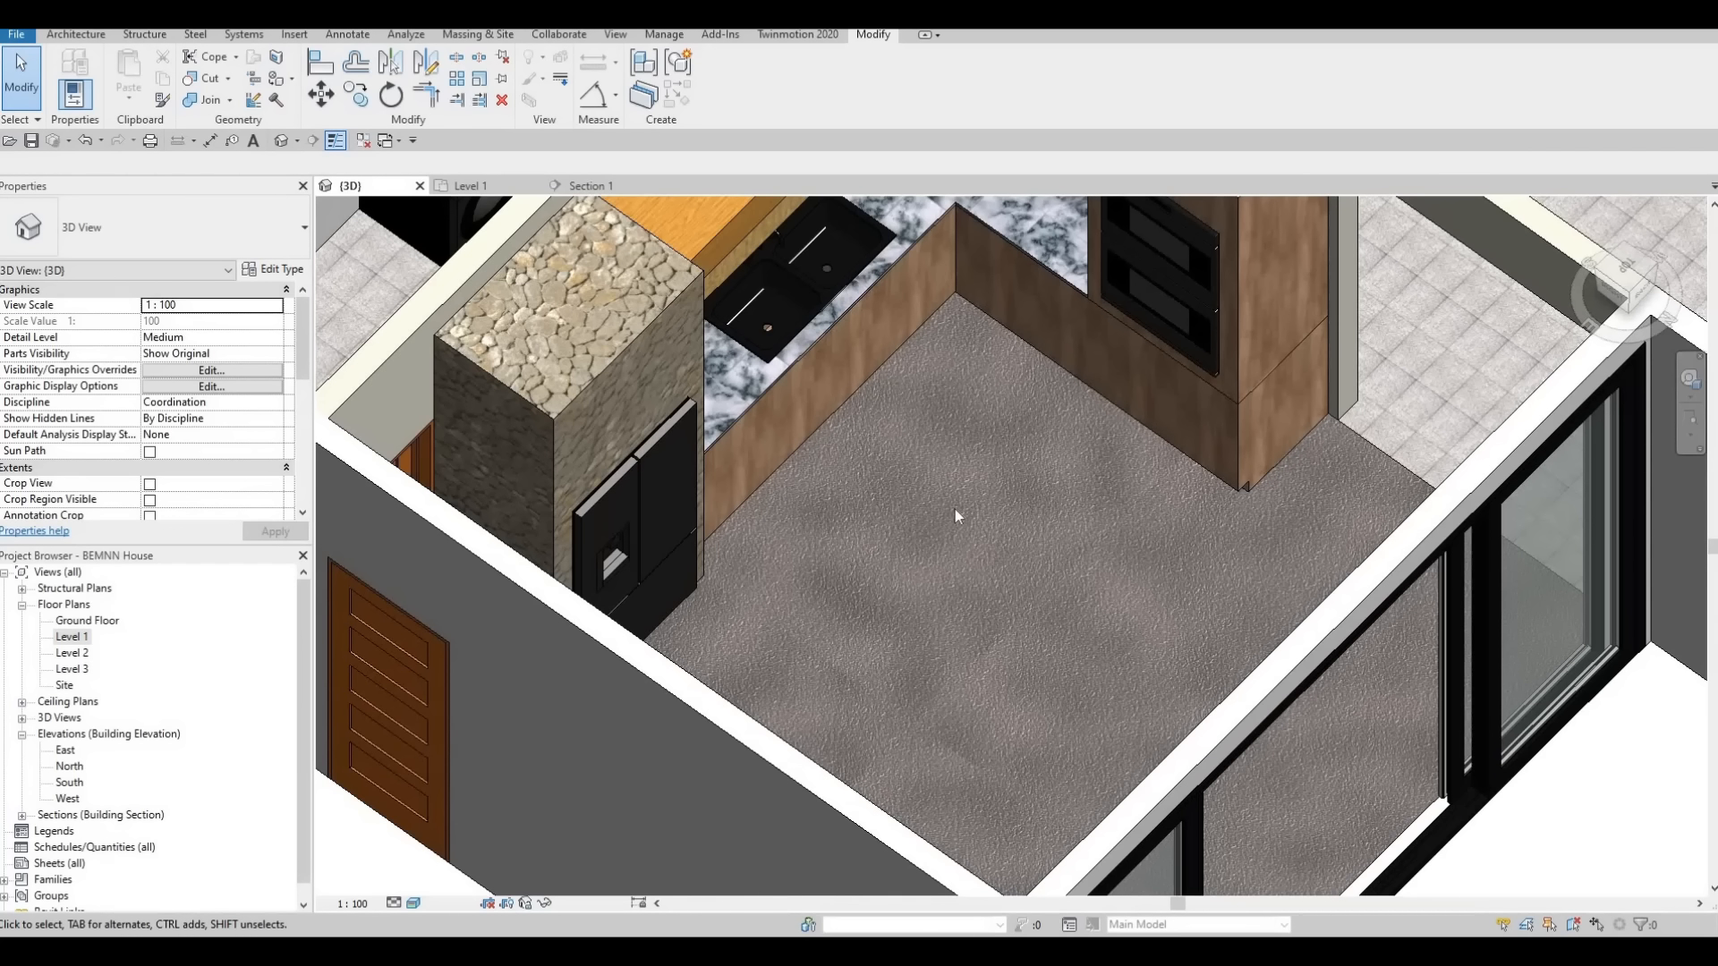
Examine the kitchen layout in the 3D view, the Level 1 plan and the Section 1 view
{"action": "middle_click_drag", "start_coordinate": [956, 542], "coordinate": [914, 642]}
{"action": "scroll", "coordinate": [915, 641], "scroll_direction": "down", "scroll_amount": 3}
{"action": "scroll", "coordinate": [937, 601], "scroll_direction": "up", "scroll_amount": 2}
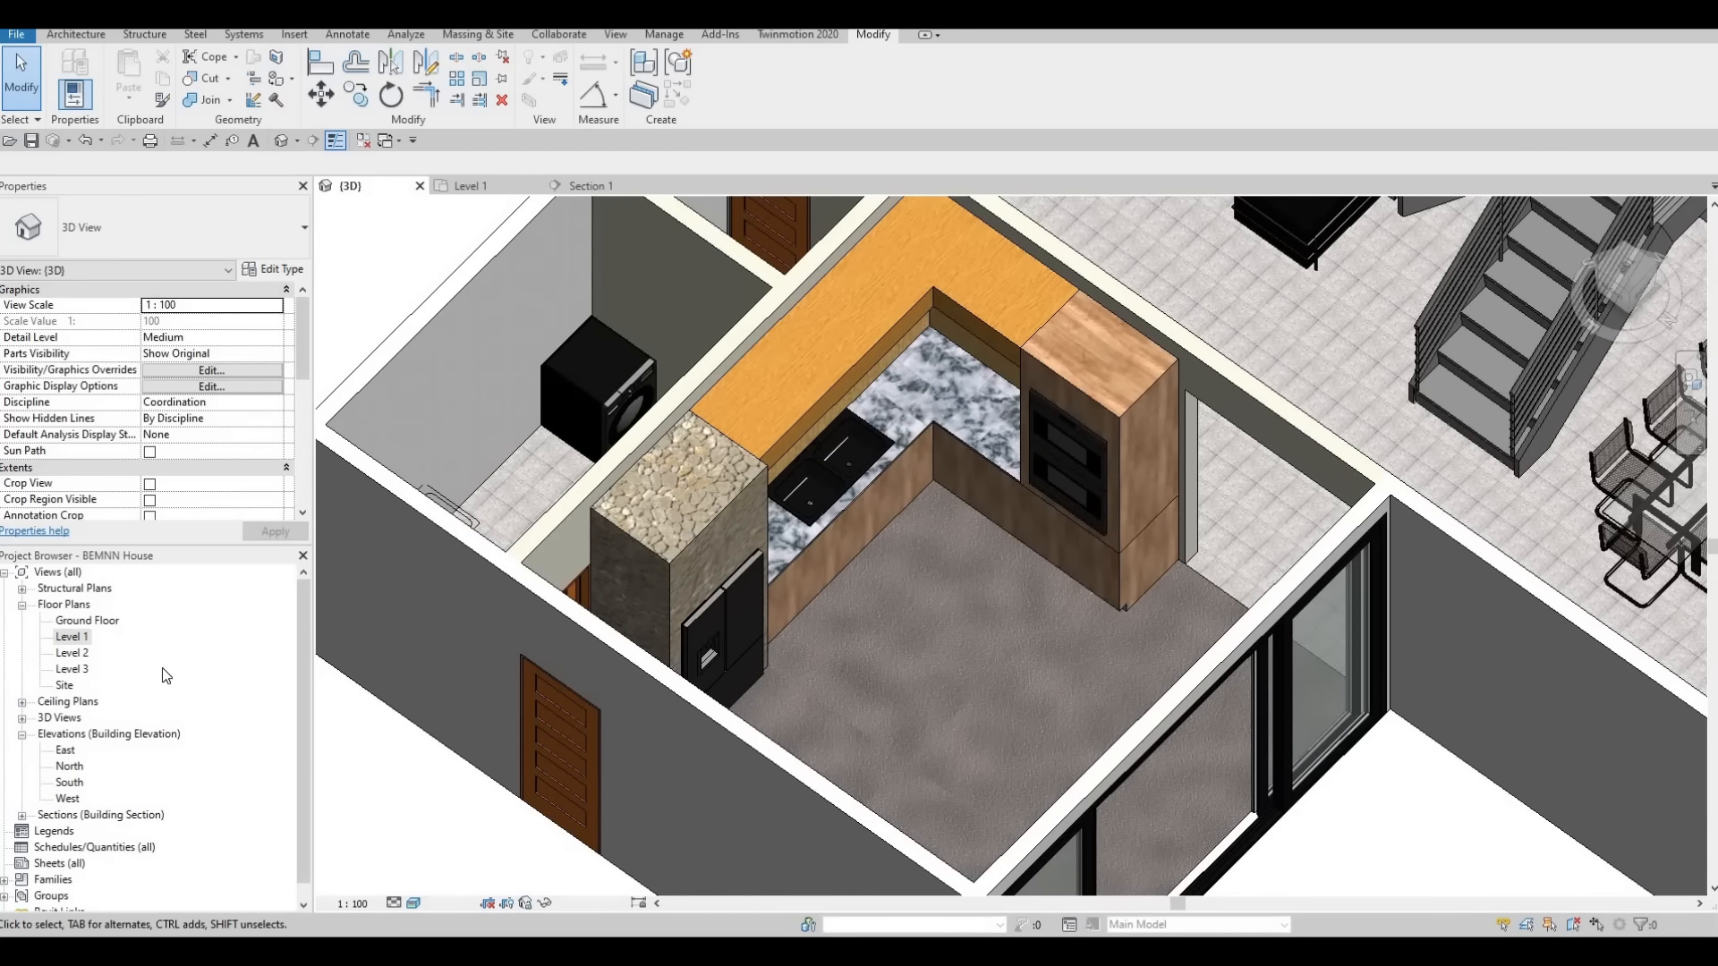
{"action": "left_click", "coordinate": [555, 186]}
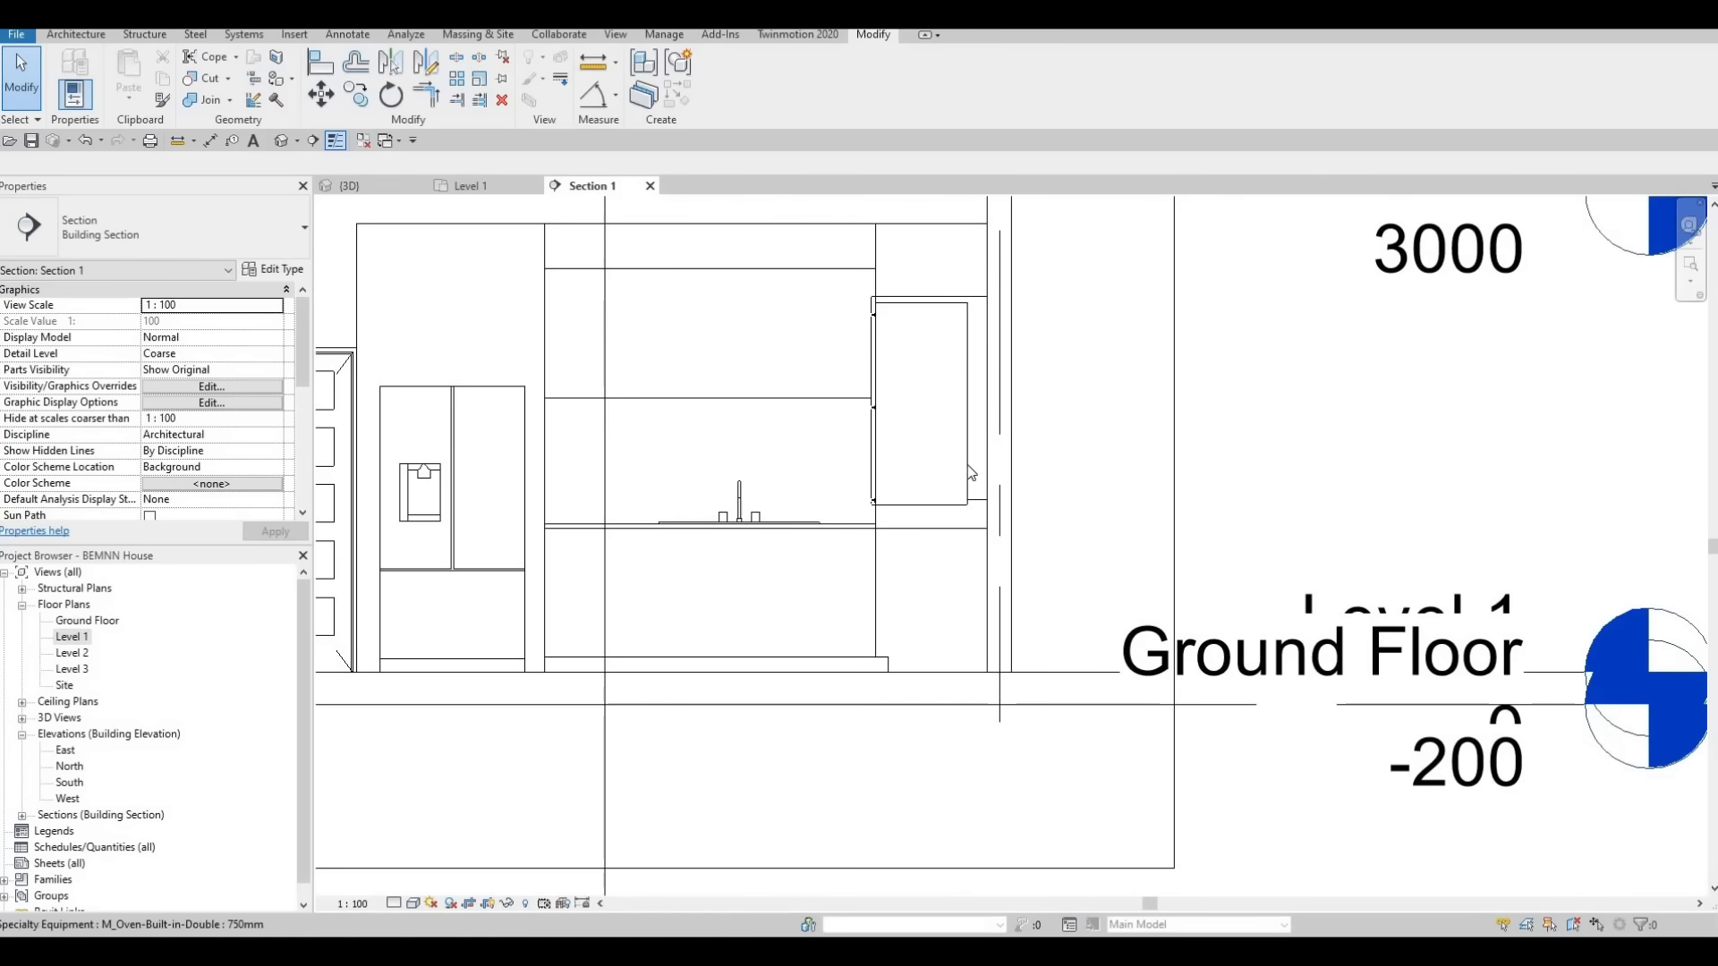
{"action": "middle_click_drag", "start_coordinate": [845, 498], "coordinate": [885, 471]}
{"action": "scroll", "coordinate": [885, 470], "scroll_direction": "down", "scroll_amount": 2}
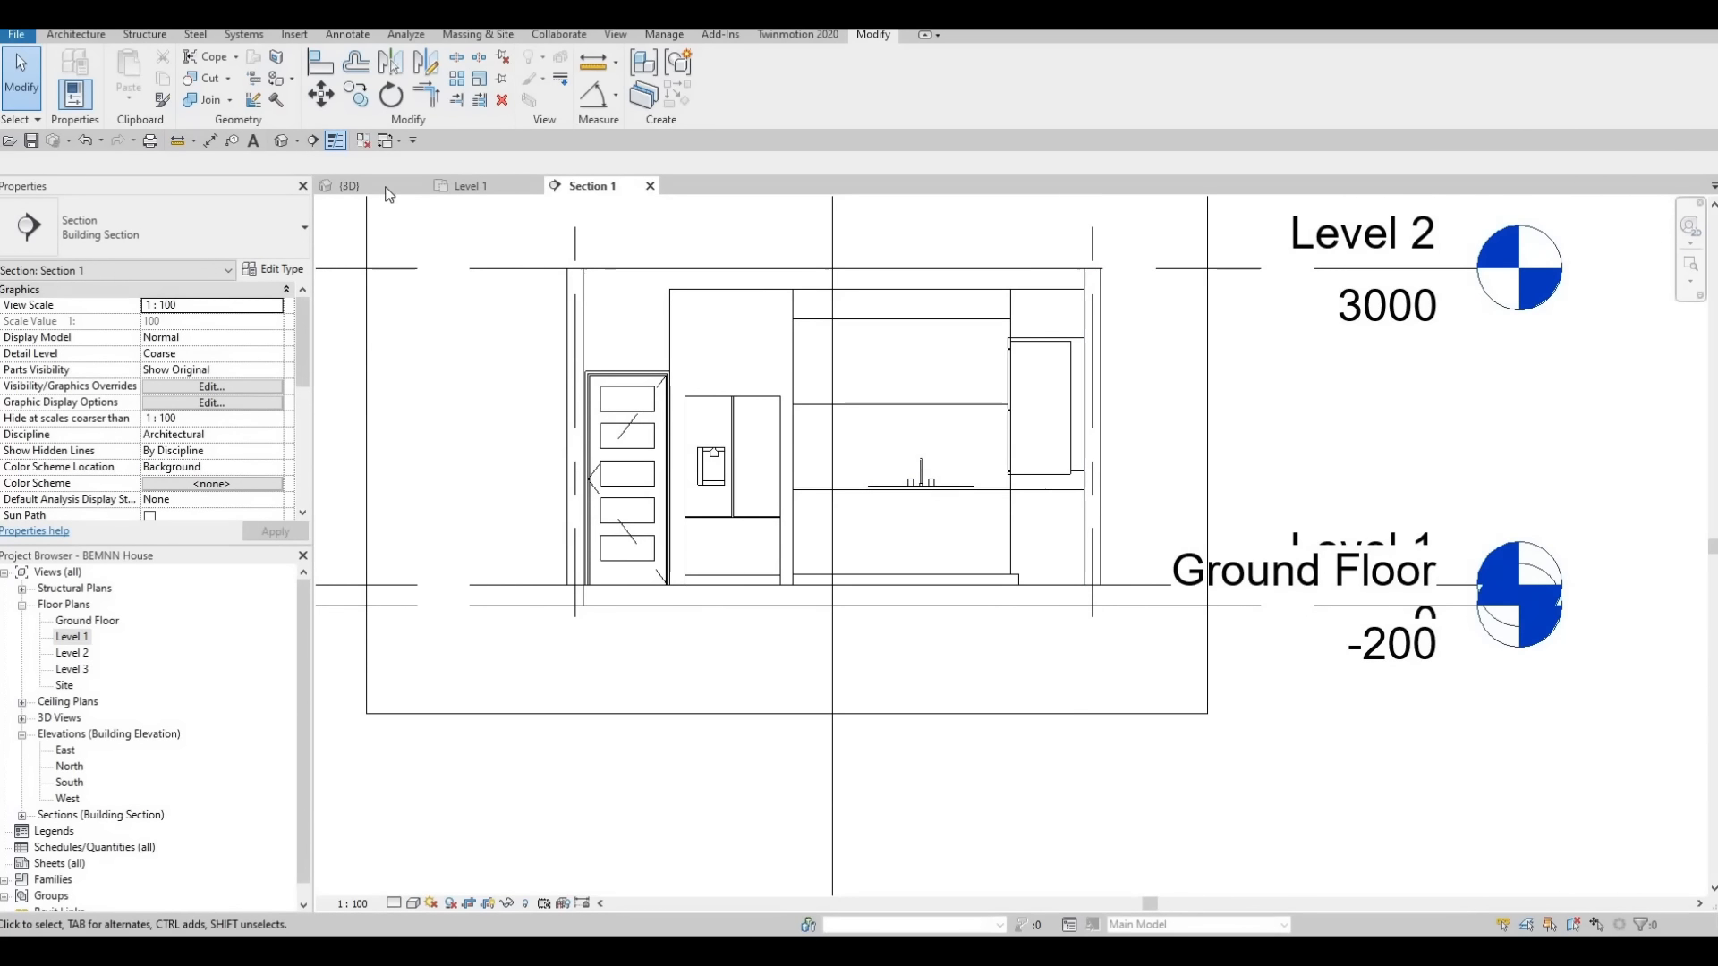
{"action": "left_click", "coordinate": [459, 181]}
{"action": "scroll", "coordinate": [1075, 437], "scroll_direction": "down", "scroll_amount": 3}
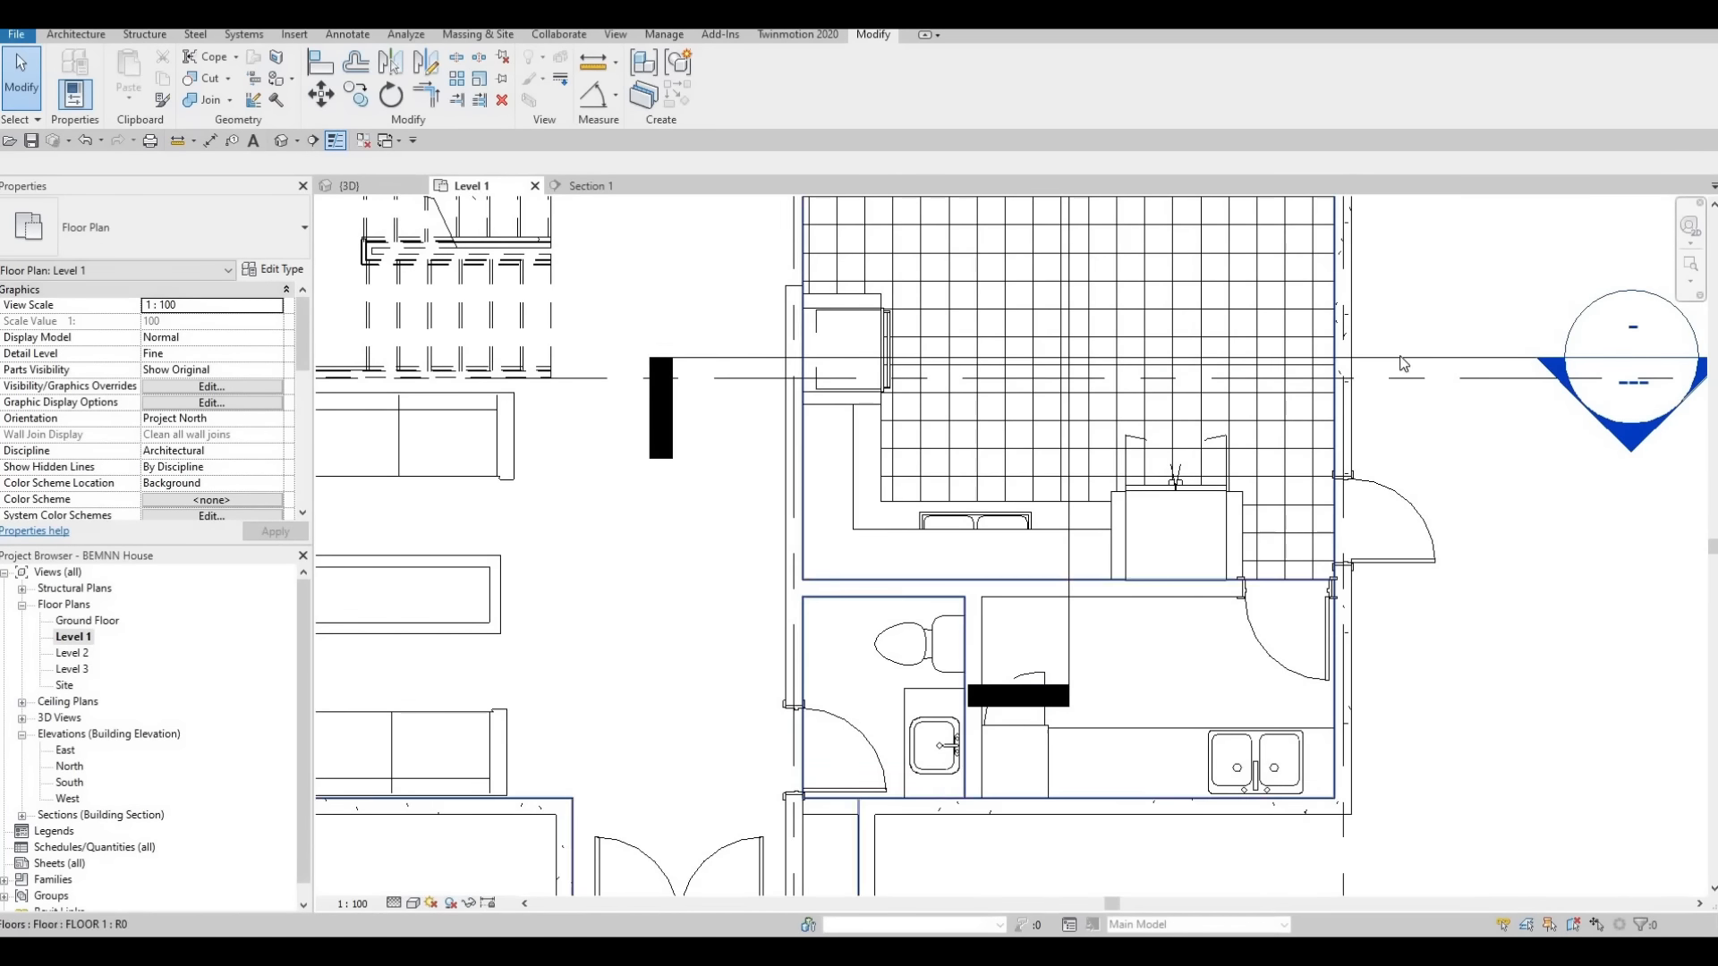
{"action": "left_click", "coordinate": [615, 188]}
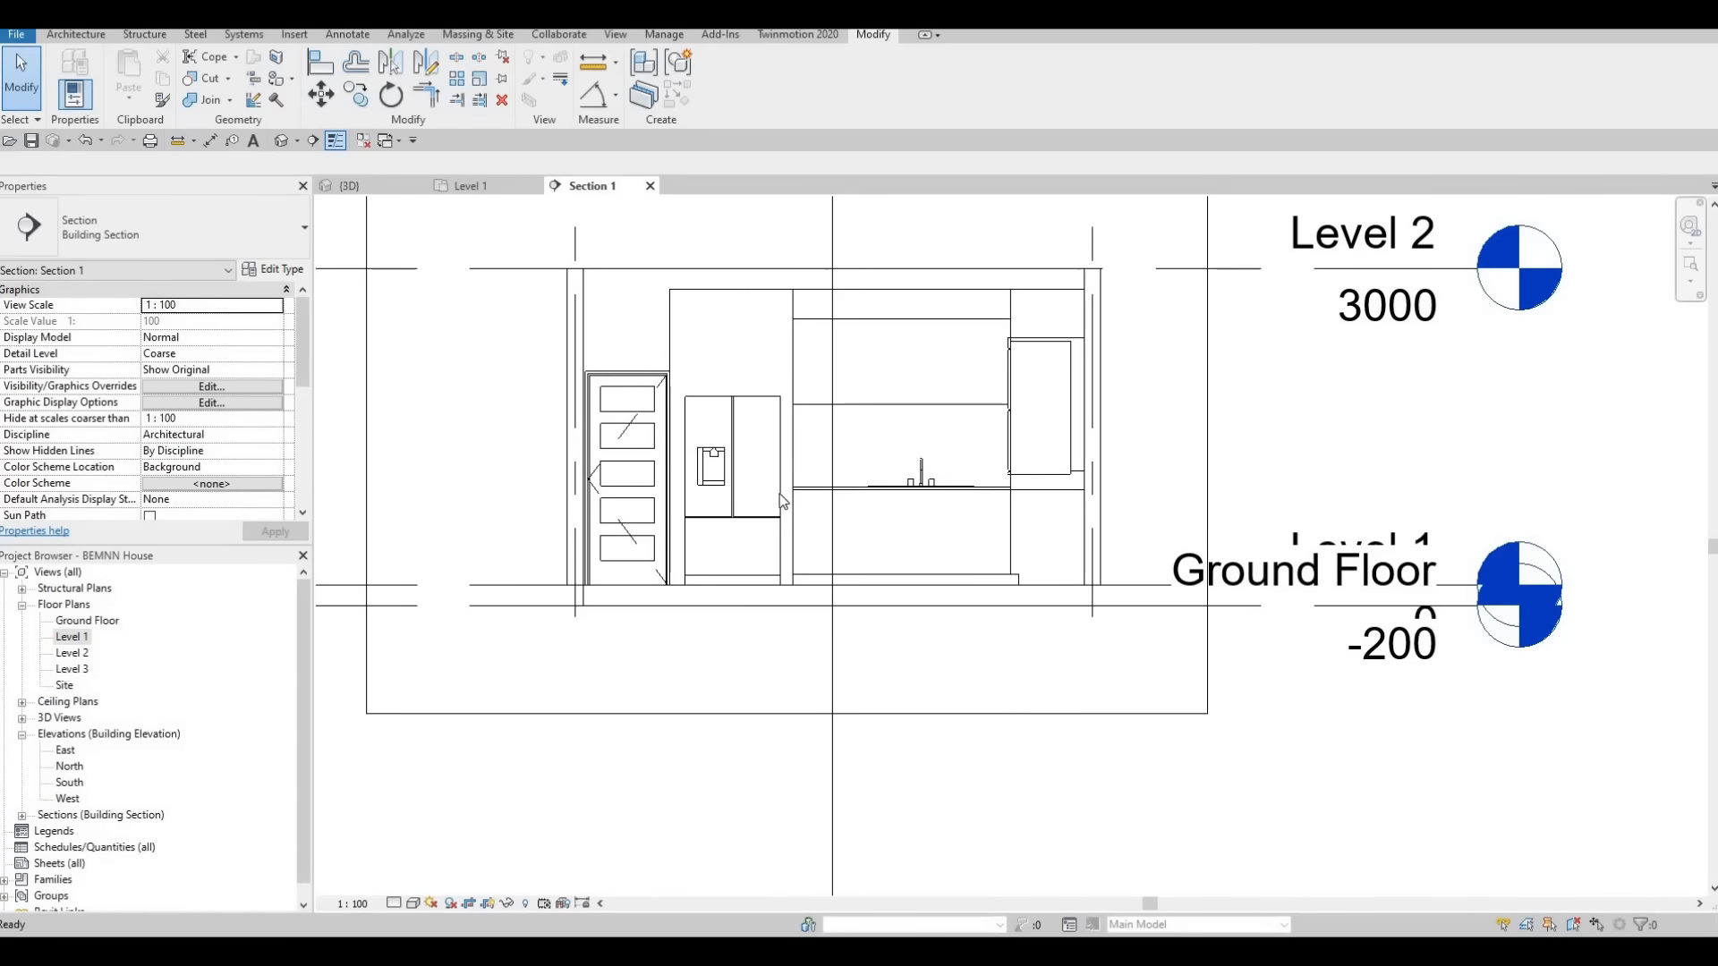
{"action": "scroll", "coordinate": [879, 551], "scroll_direction": "up", "scroll_amount": 3}
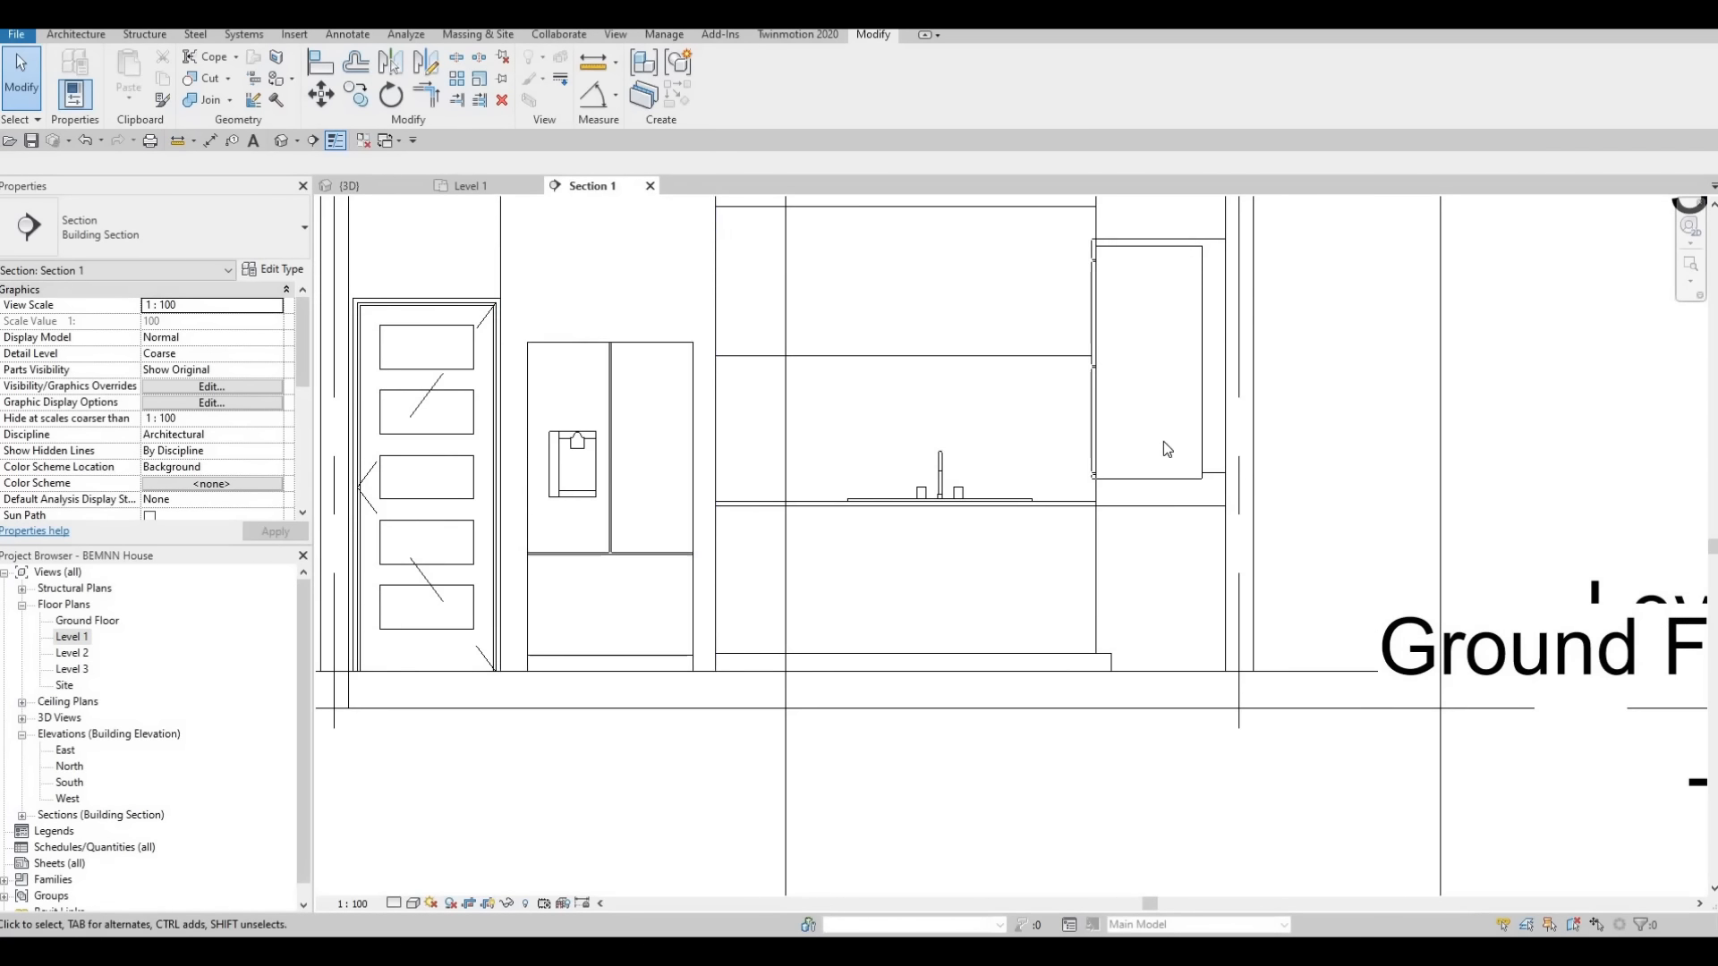
{"action": "middle_click_drag", "start_coordinate": [791, 507], "coordinate": [725, 574]}
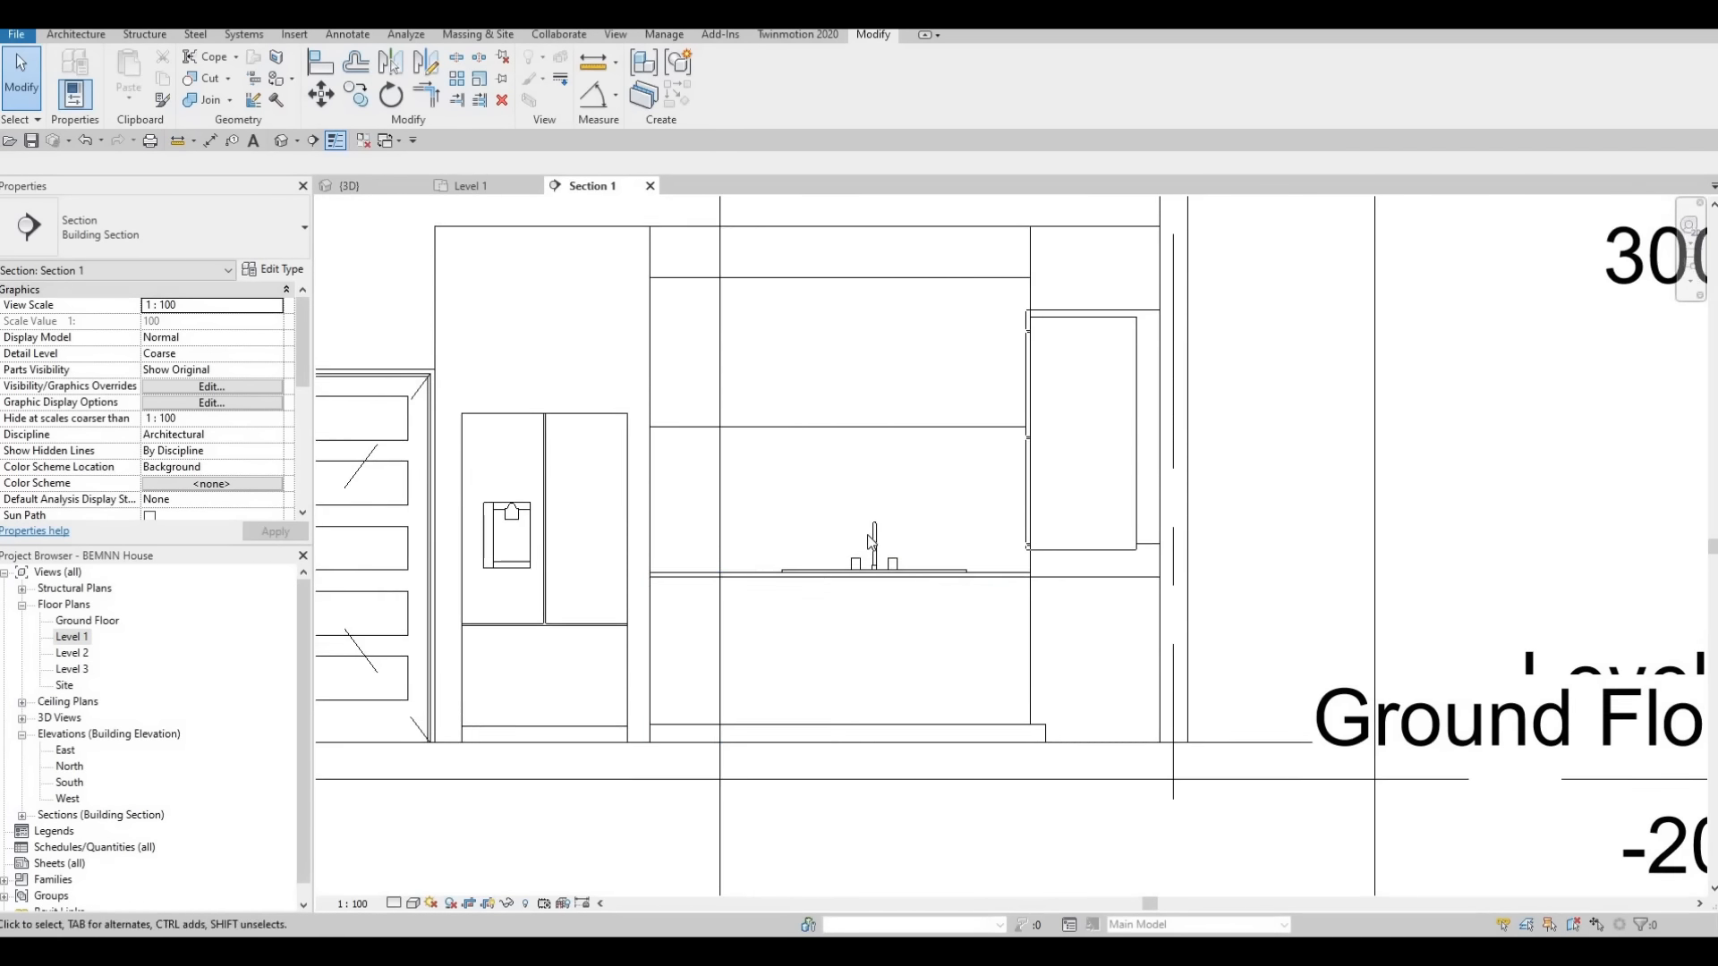
{"action": "middle_click_drag", "start_coordinate": [991, 588], "coordinate": [919, 700]}
{"action": "scroll", "coordinate": [886, 576], "scroll_direction": "down", "scroll_amount": 1}
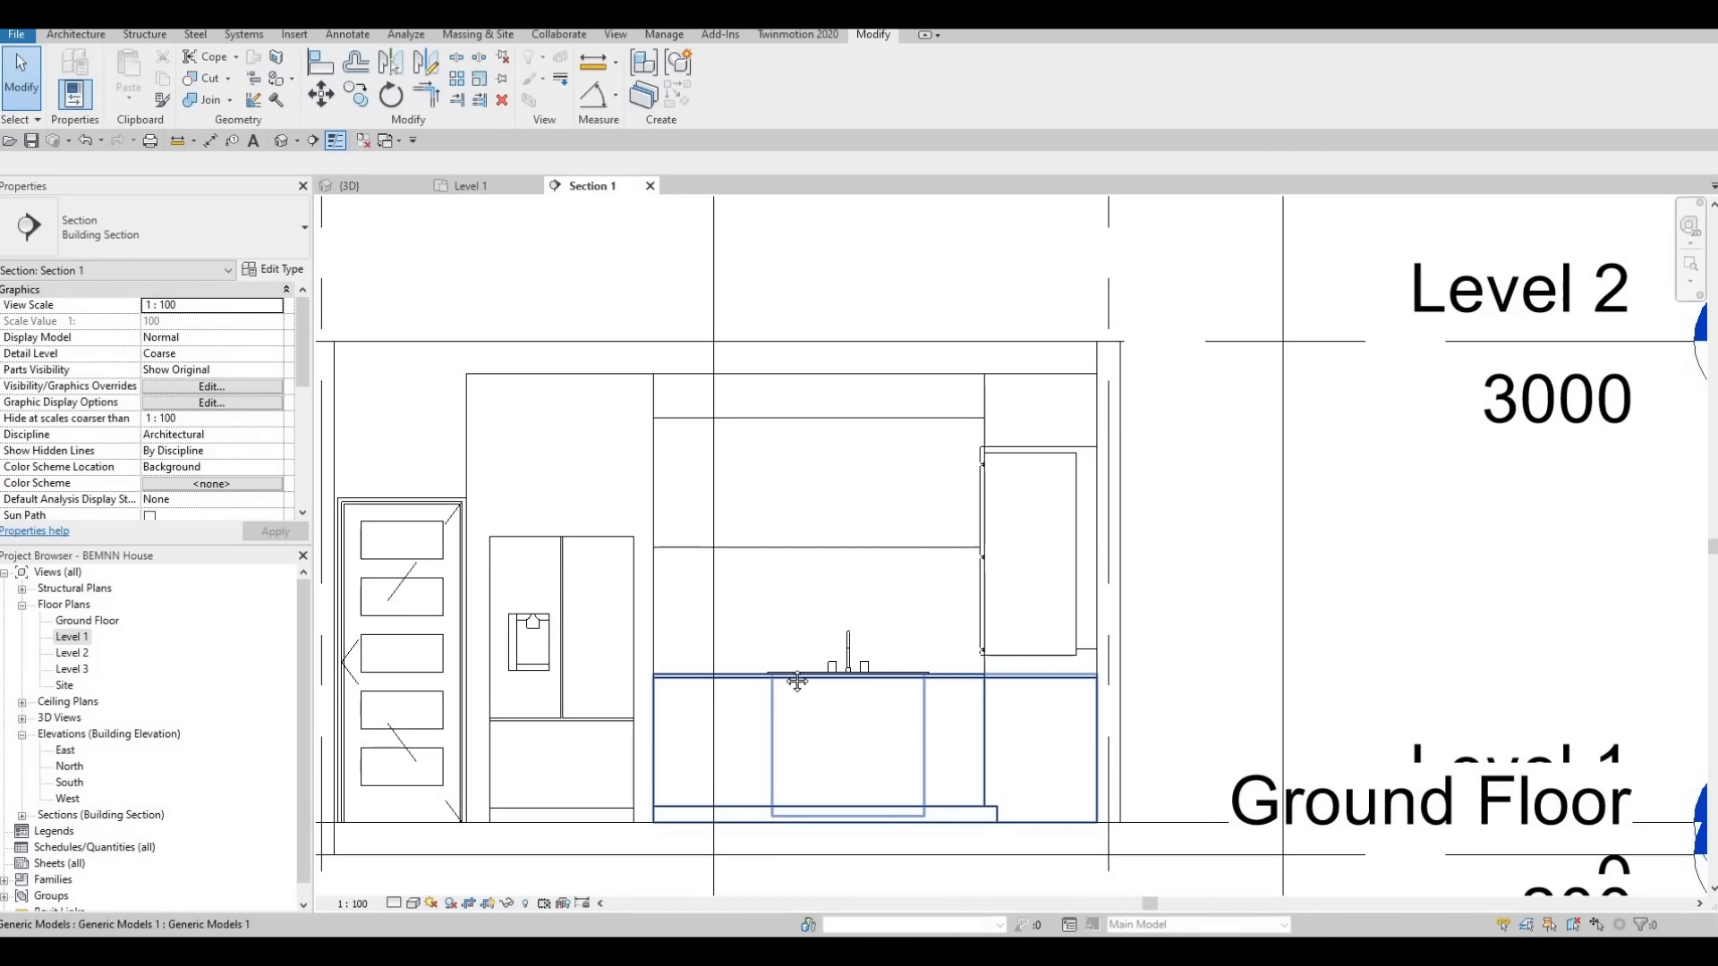
{"action": "middle_click_drag", "start_coordinate": [767, 631], "coordinate": [782, 685]}
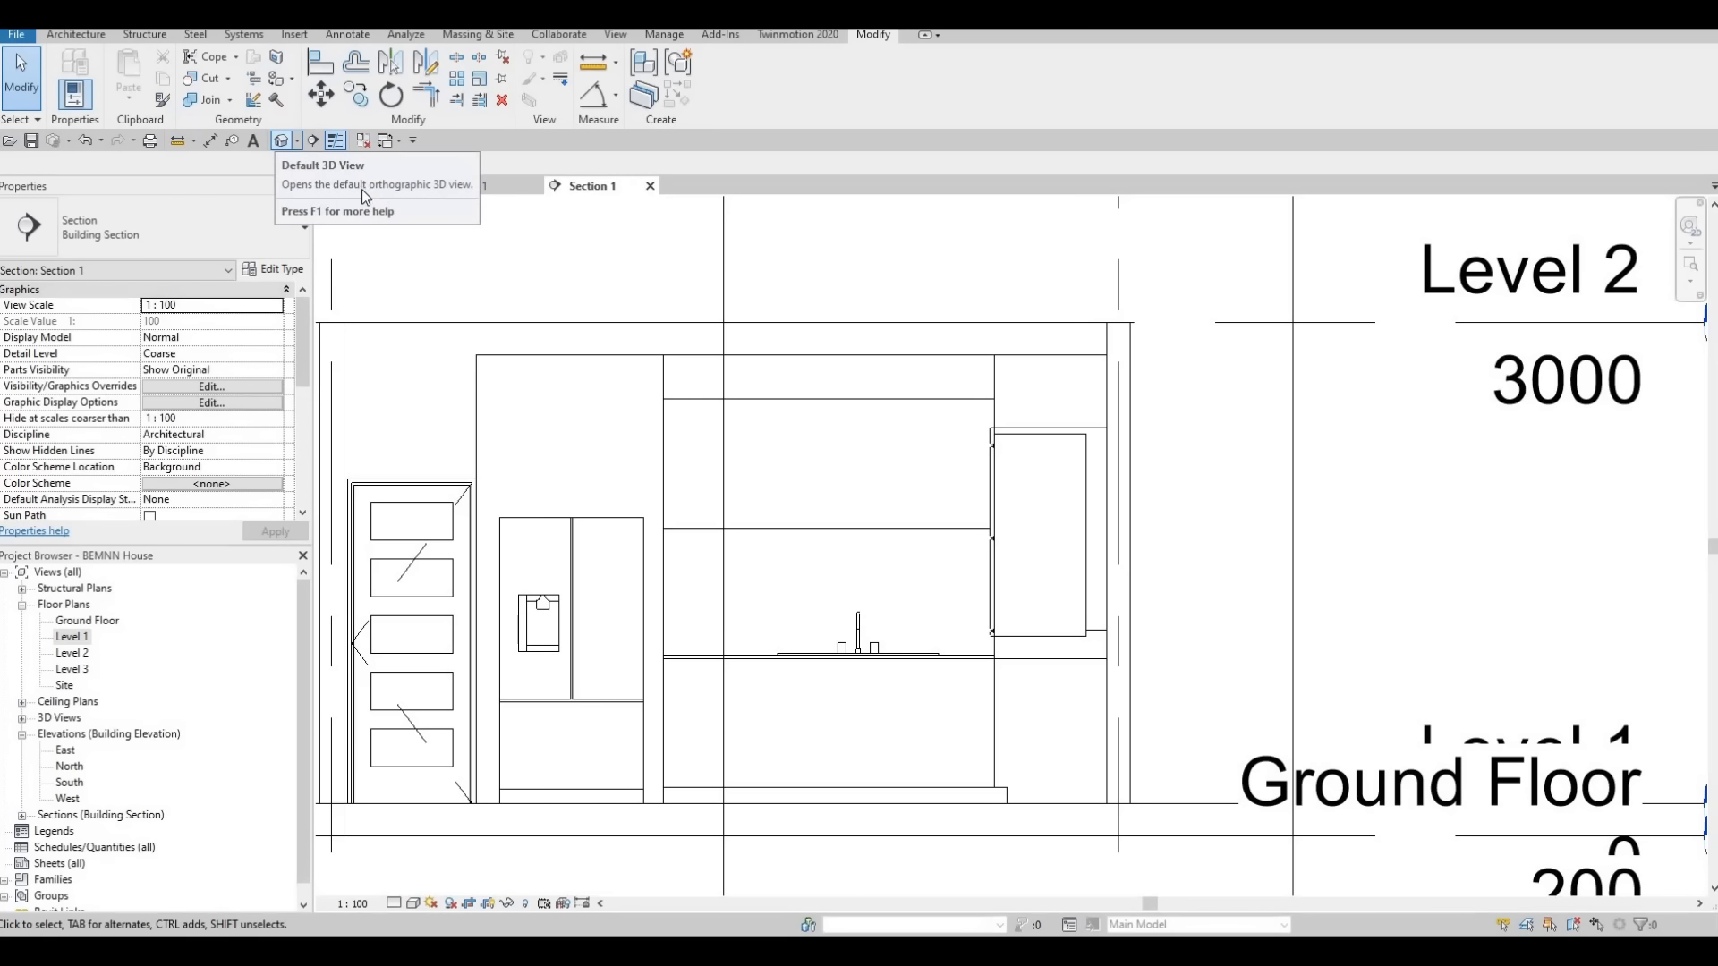
Return to the 3D view and examine the wall cabinets, backsplash and oven unit from several angles
{"action": "key", "text": "ctrl+Tab"}
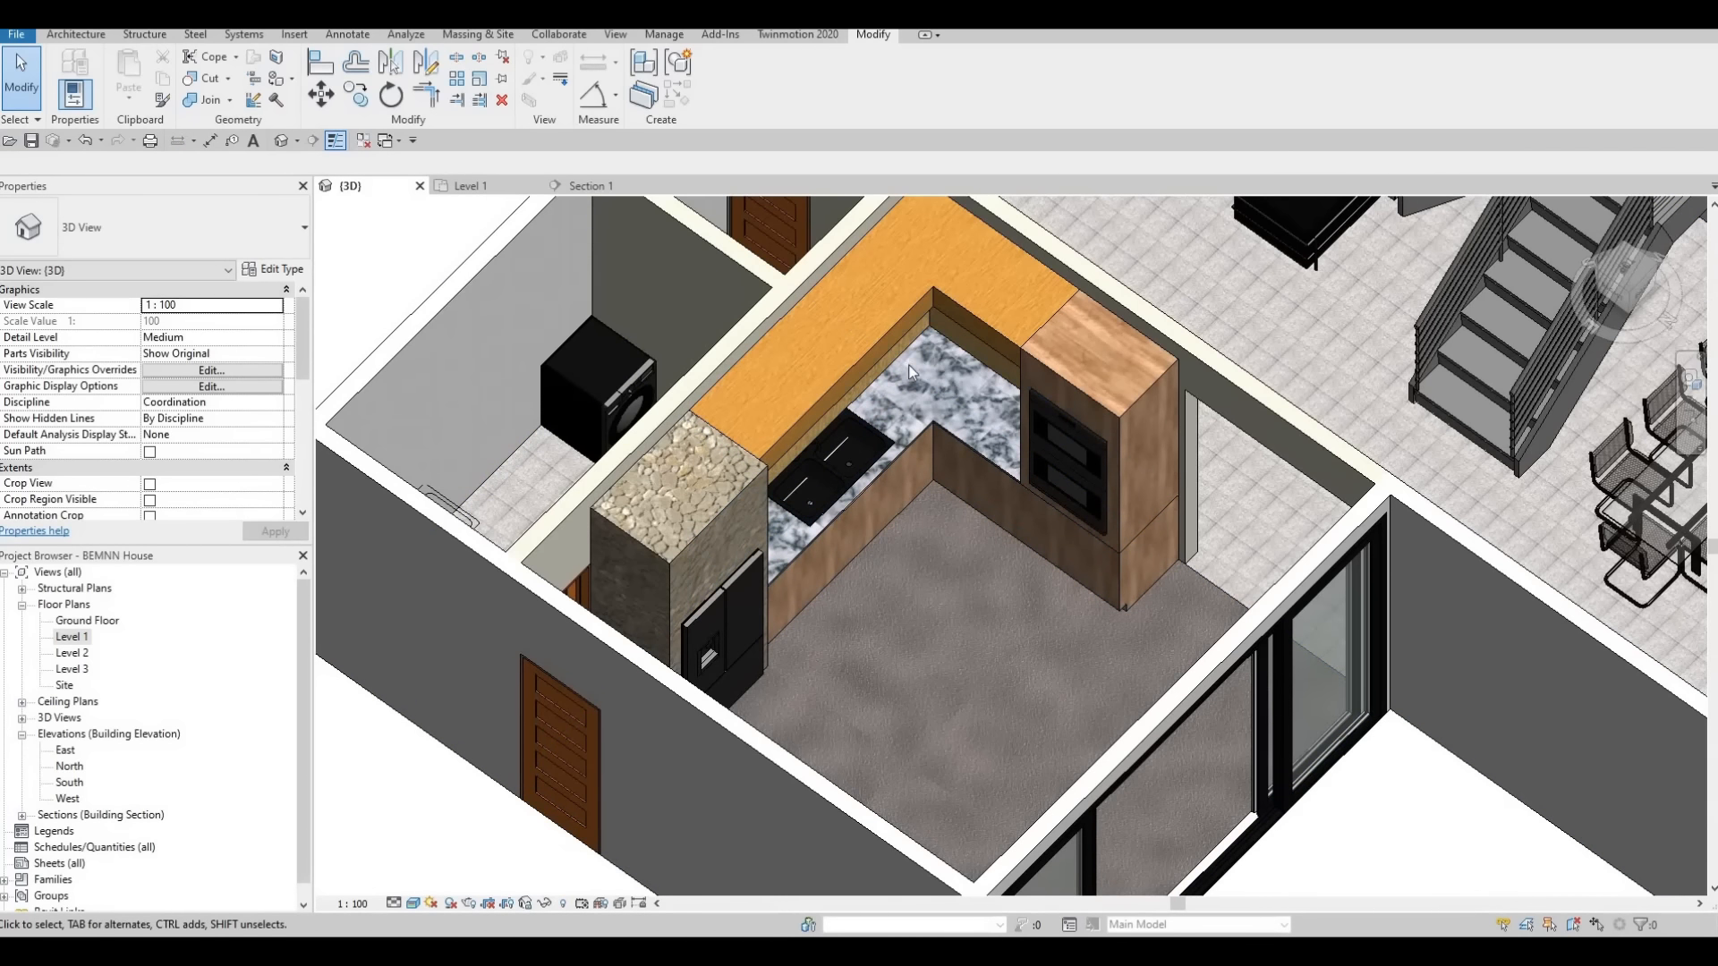
{"action": "middle_click_drag", "start_coordinate": [889, 195], "coordinate": [922, 374], "text": "shift"}
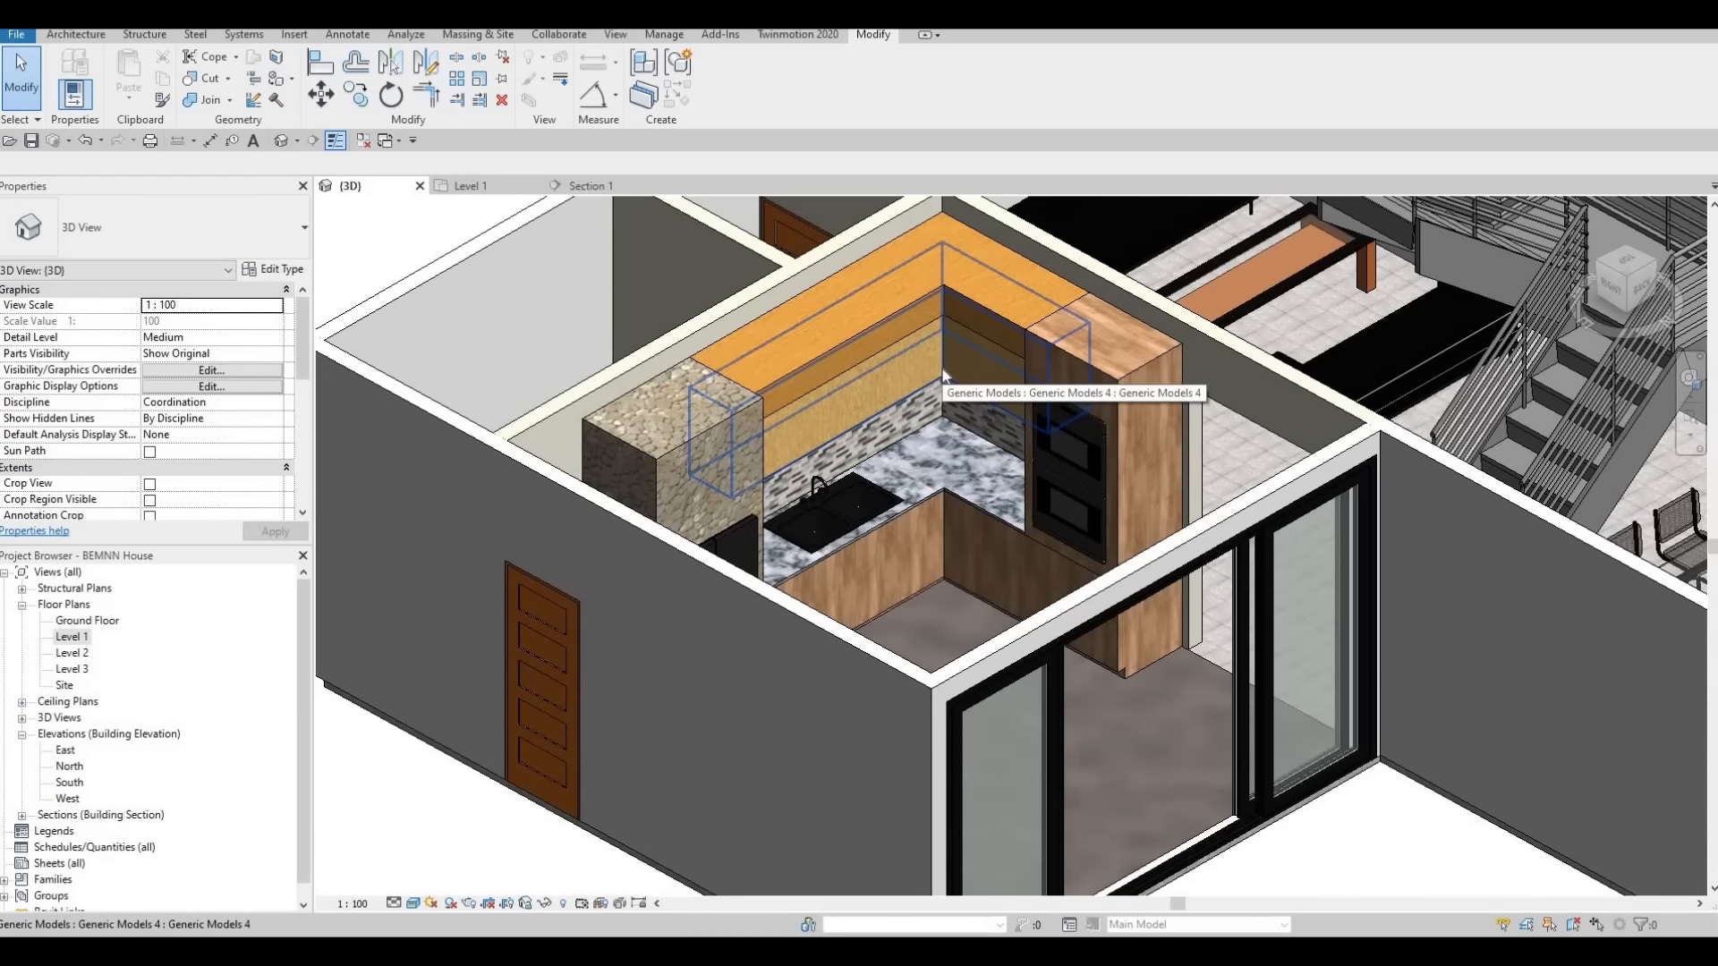
{"action": "middle_click_drag", "start_coordinate": [869, 295], "coordinate": [948, 362], "text": "shift"}
{"action": "scroll", "coordinate": [949, 362], "scroll_direction": "up", "scroll_amount": 4}
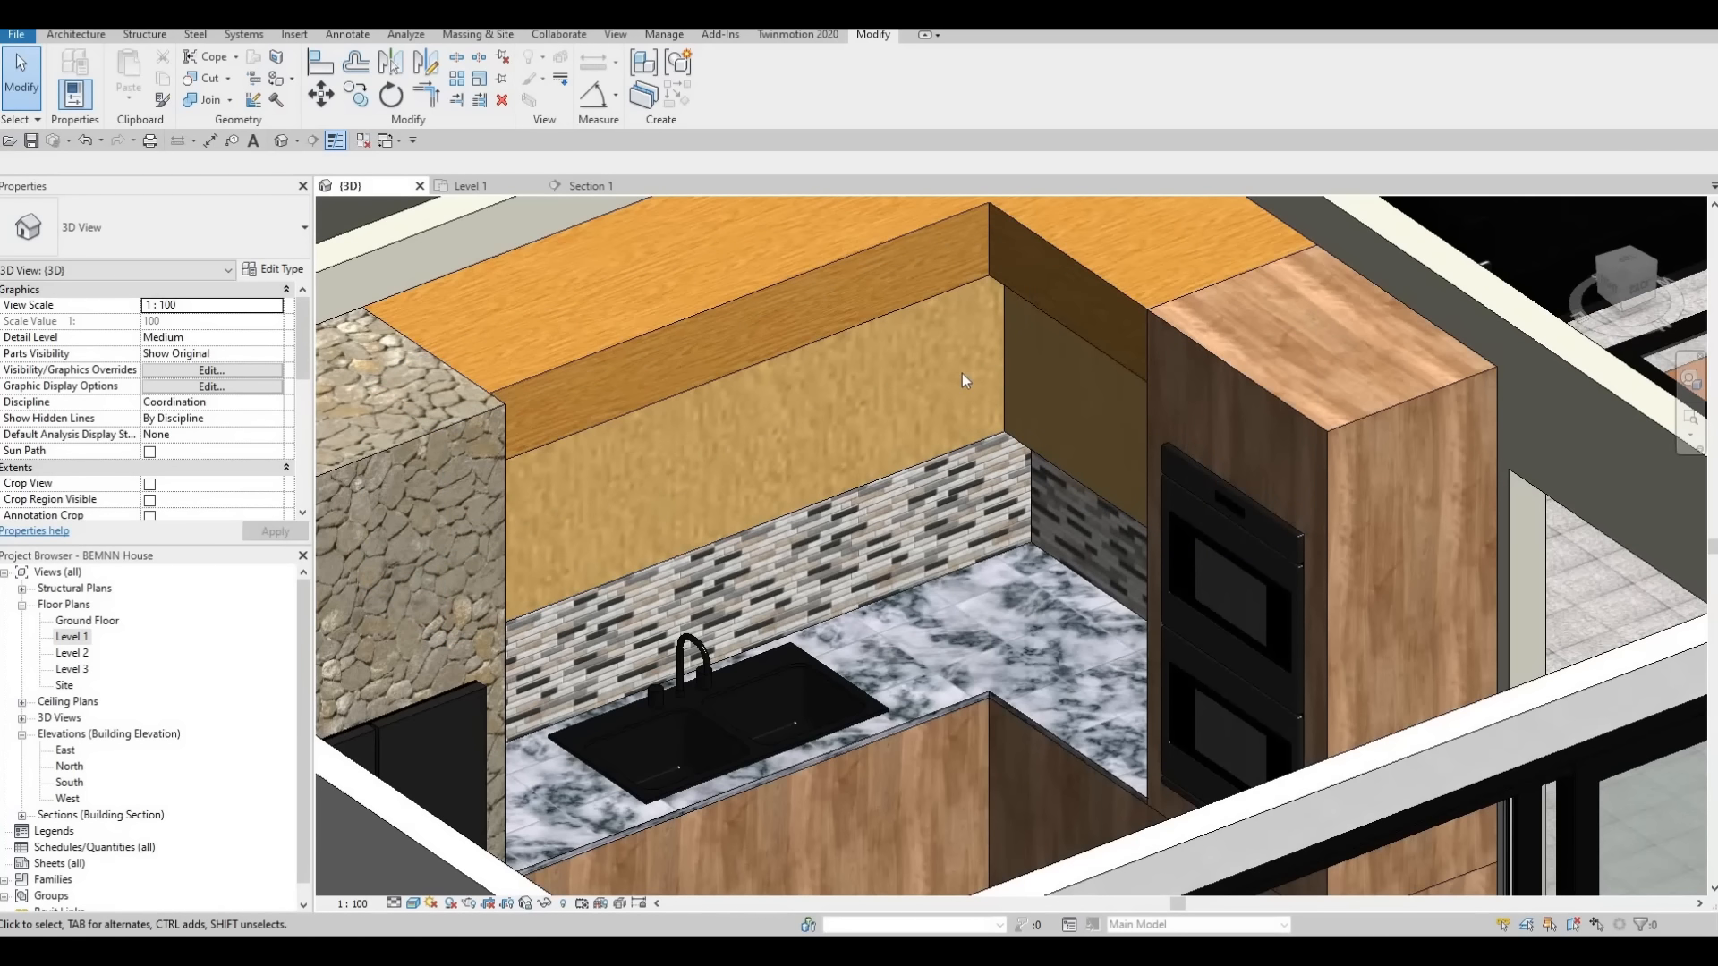
{"action": "middle_click_drag", "start_coordinate": [935, 385], "coordinate": [957, 503], "text": "shift"}
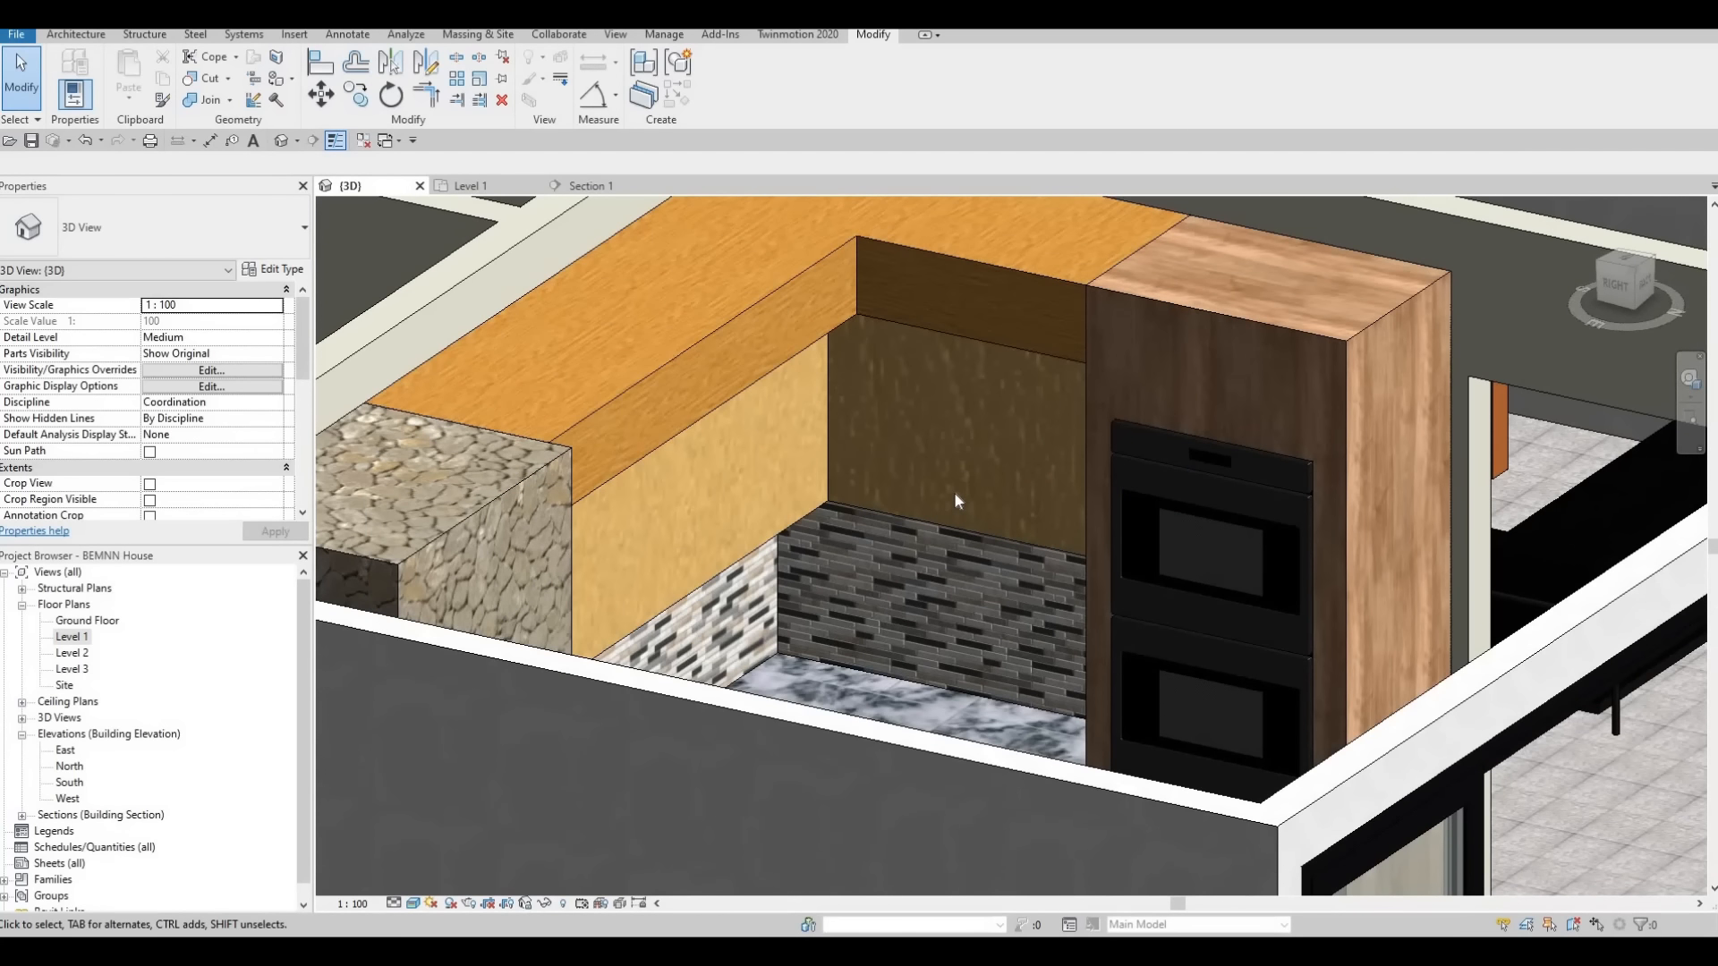
{"action": "scroll", "coordinate": [778, 402], "scroll_direction": "up", "scroll_amount": 1}
{"action": "scroll", "coordinate": [752, 501], "scroll_direction": "down", "scroll_amount": 3}
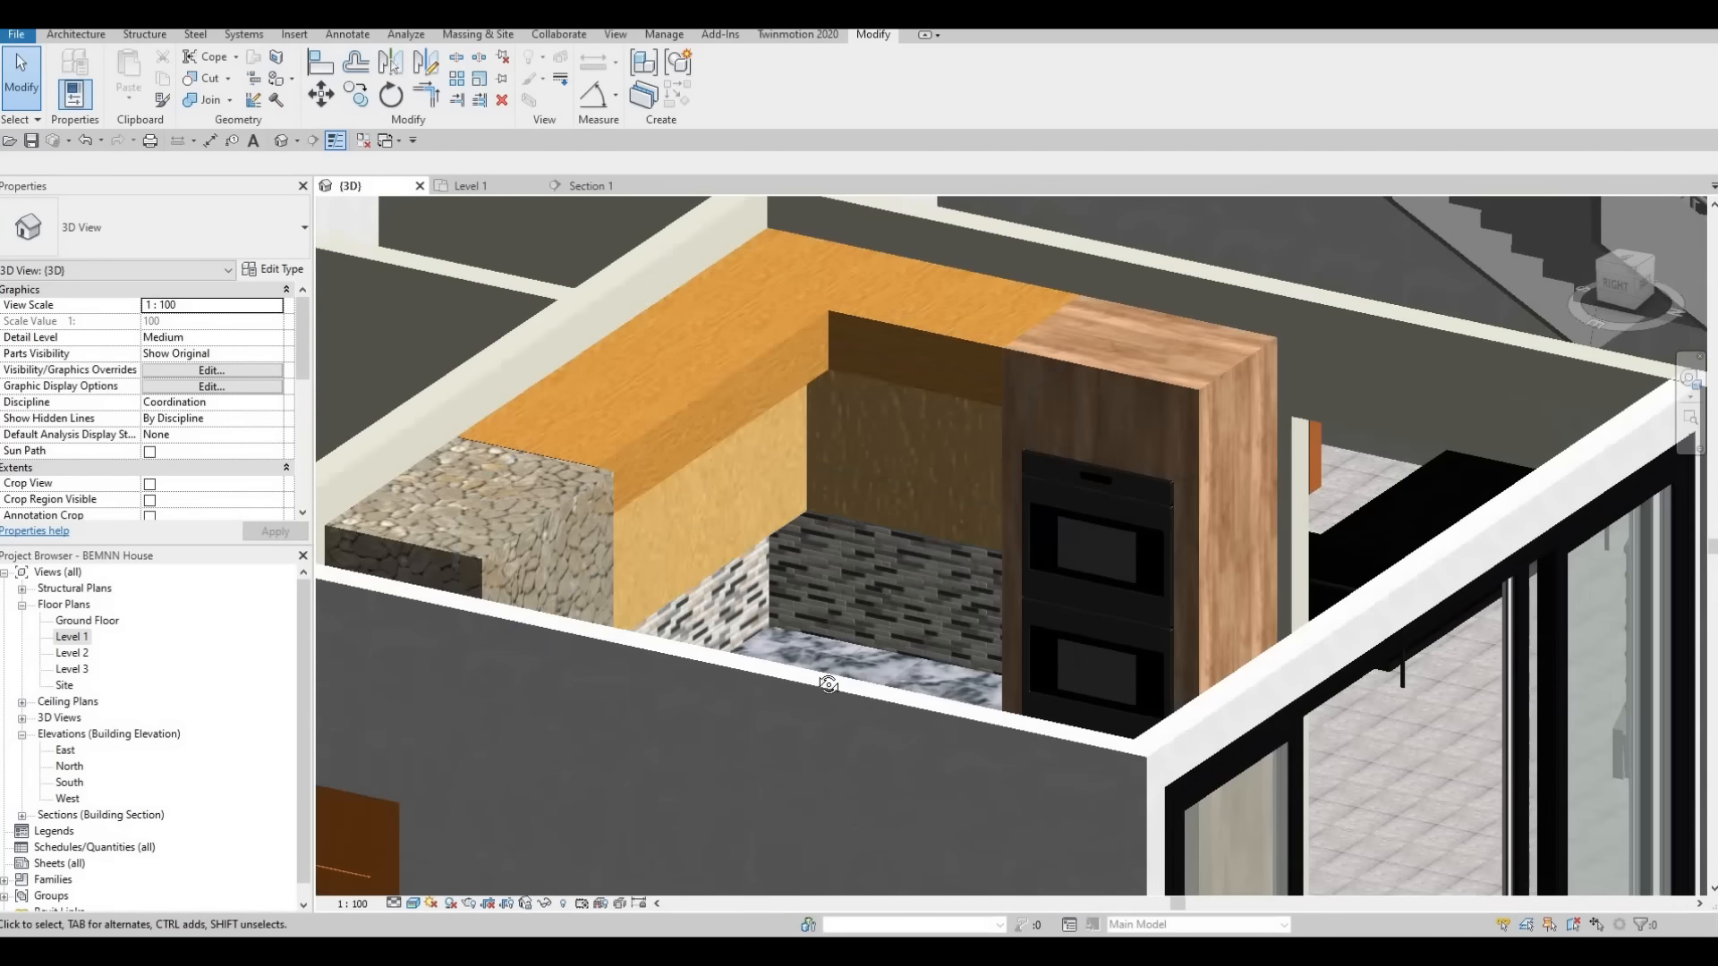
{"action": "middle_click_drag", "start_coordinate": [733, 696], "coordinate": [850, 334], "text": "shift"}
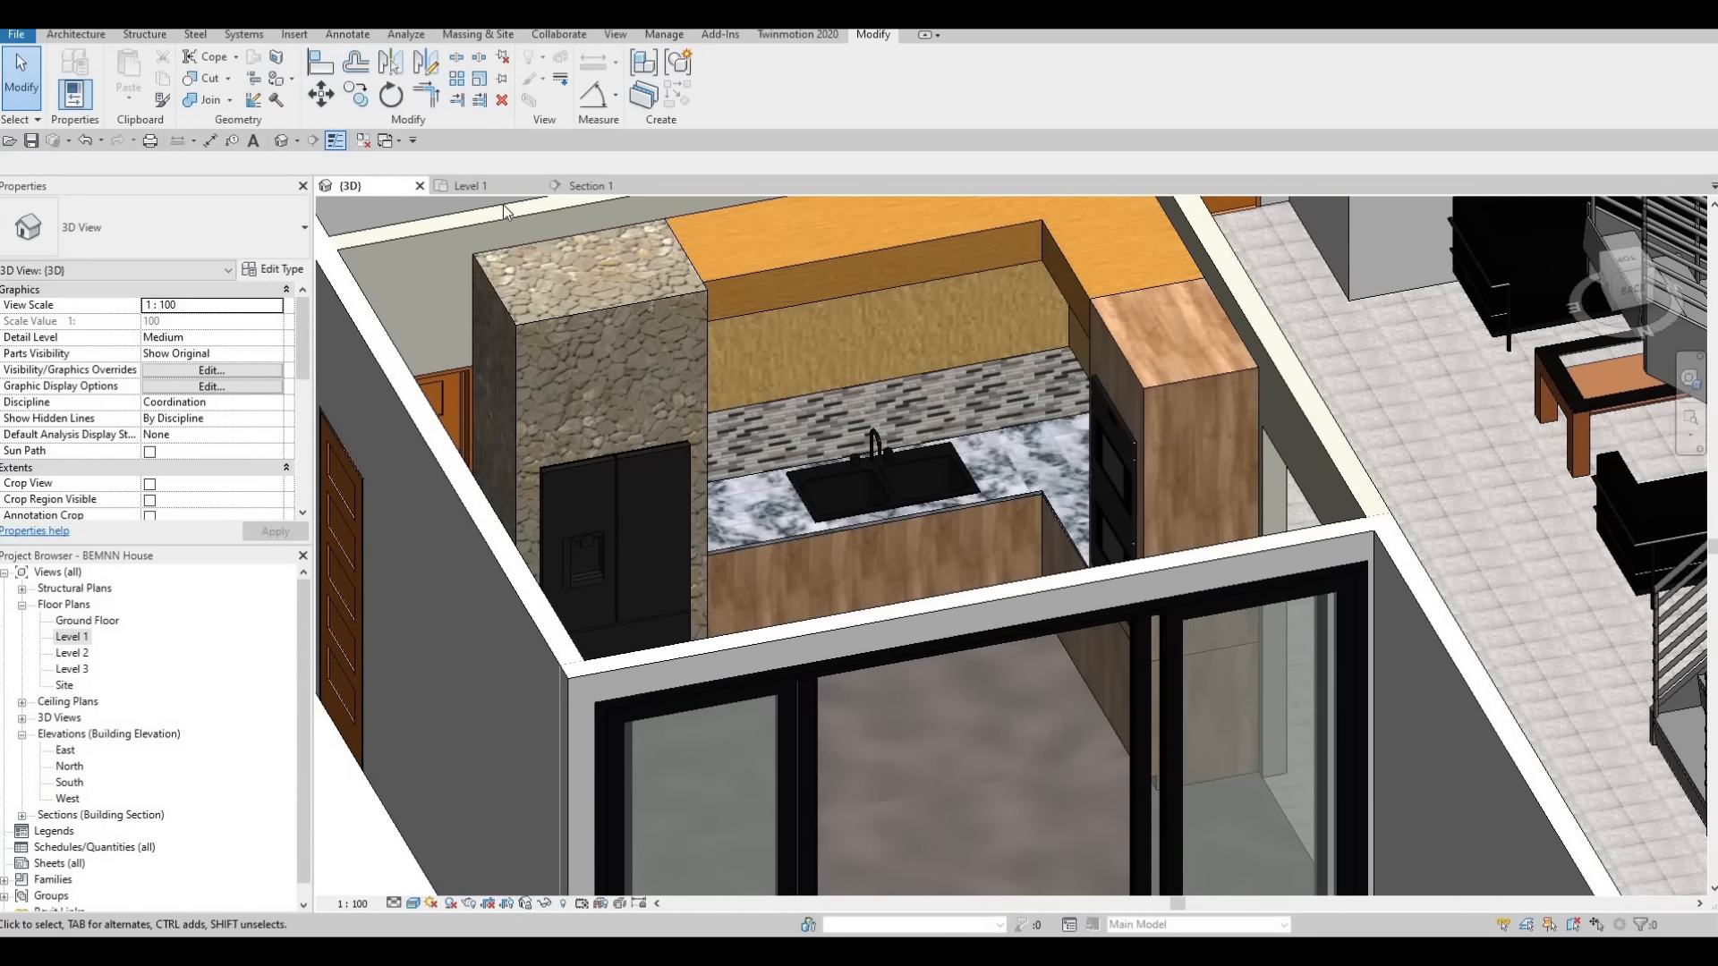
Open the Section 1 view and start an in-place model in the Generic Models category, keeping the default name
{"action": "left_click", "coordinate": [467, 186]}
{"action": "left_click", "coordinate": [589, 186]}
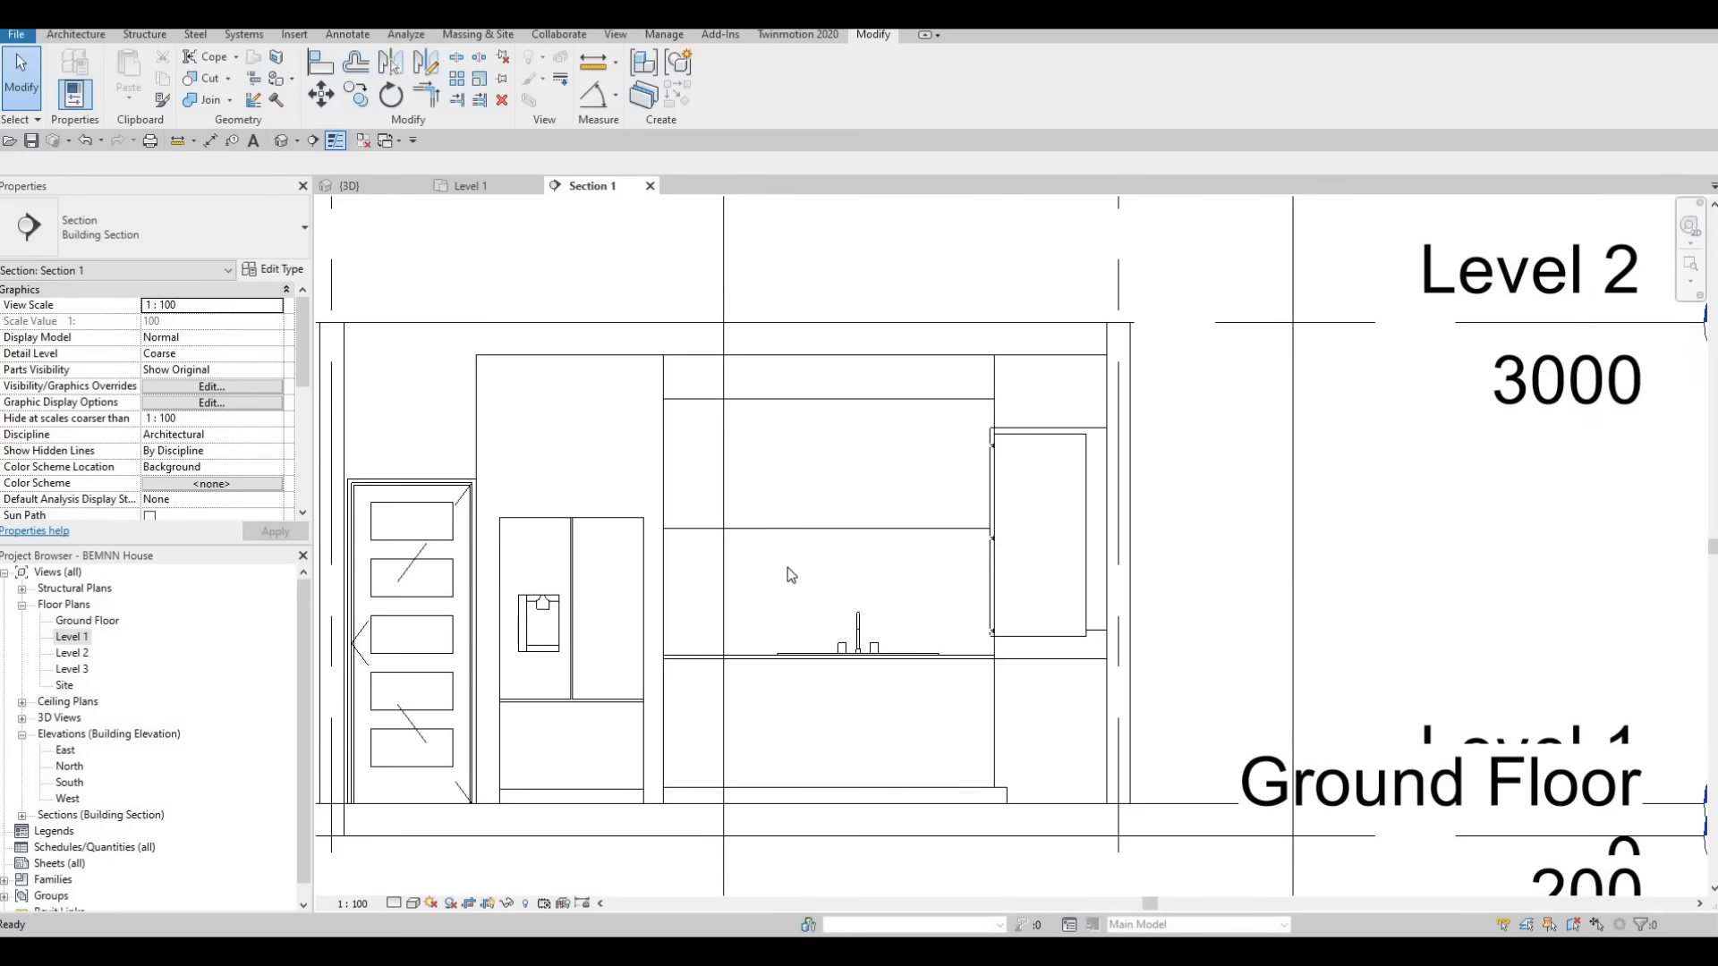
{"action": "scroll", "coordinate": [787, 569], "scroll_direction": "up", "scroll_amount": 2}
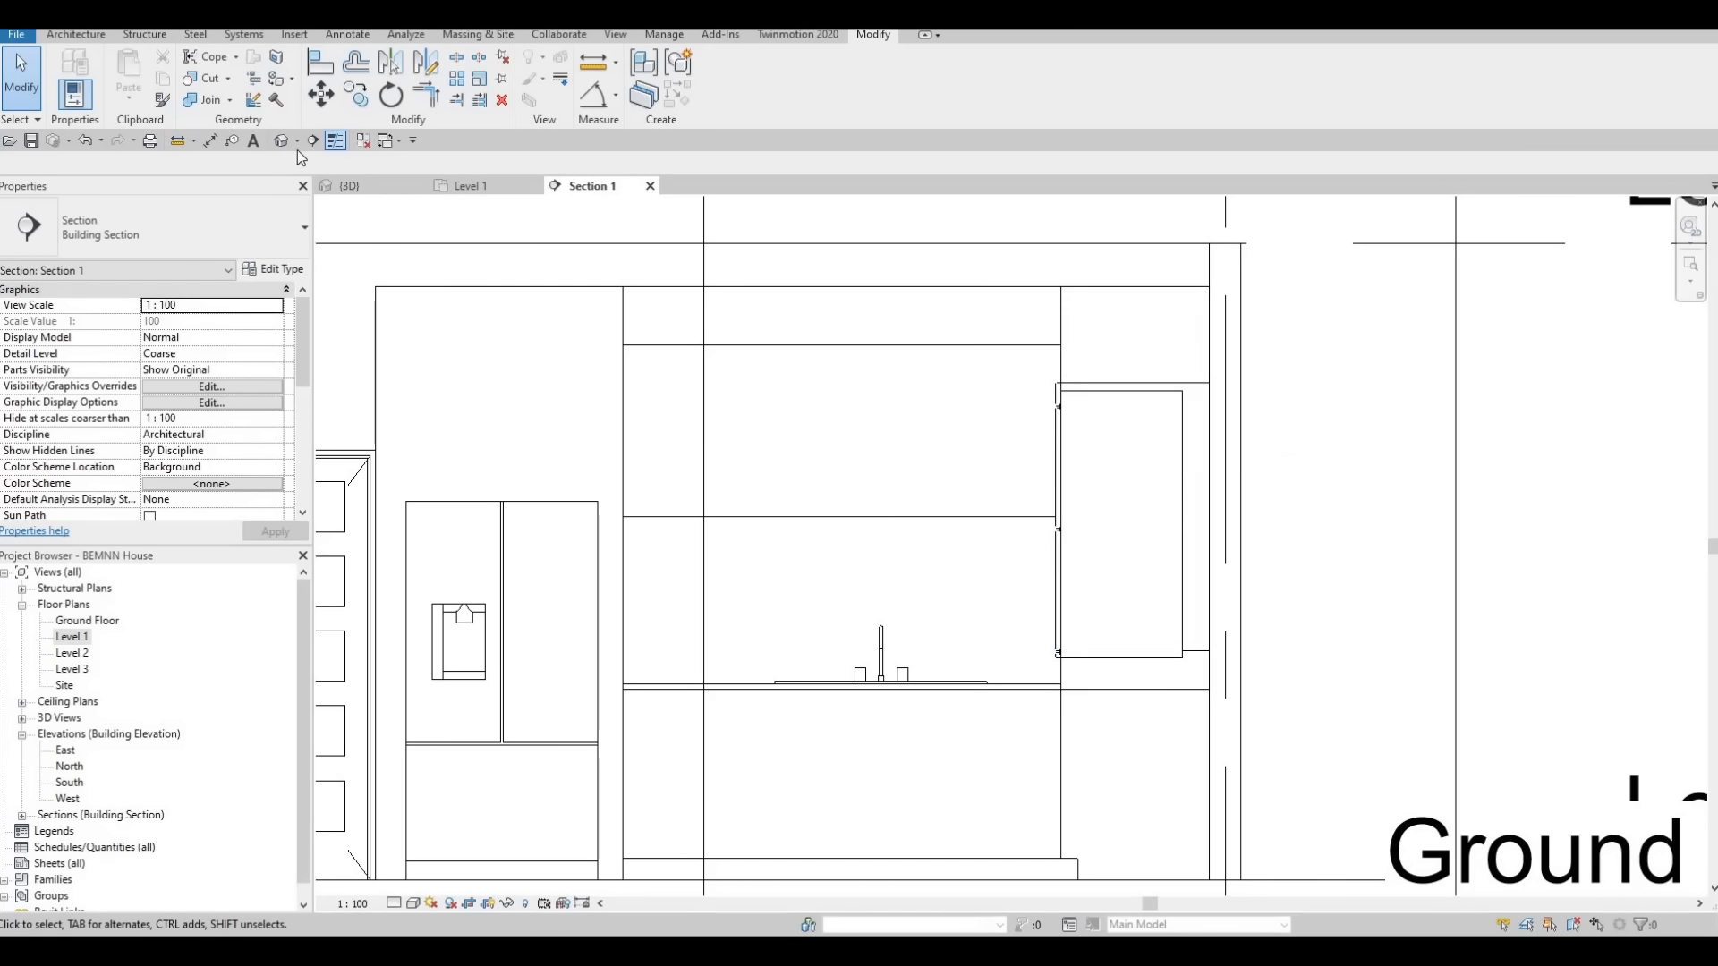
{"action": "left_click", "coordinate": [55, 39]}
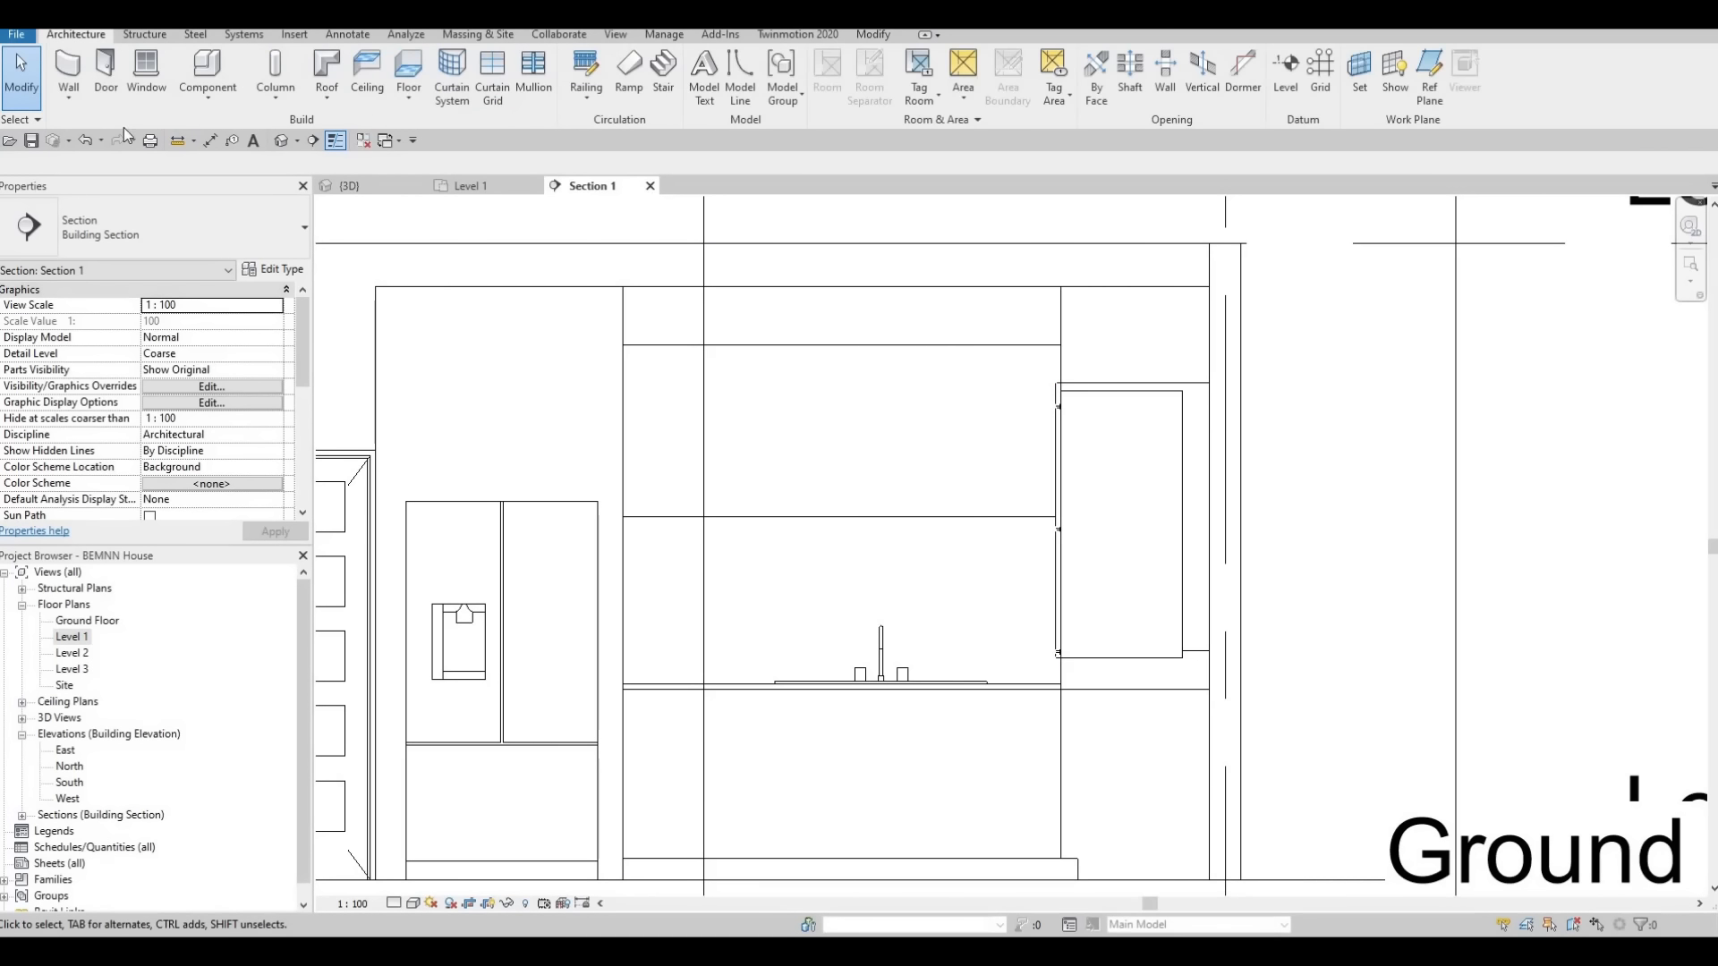
{"action": "left_click", "coordinate": [206, 98]}
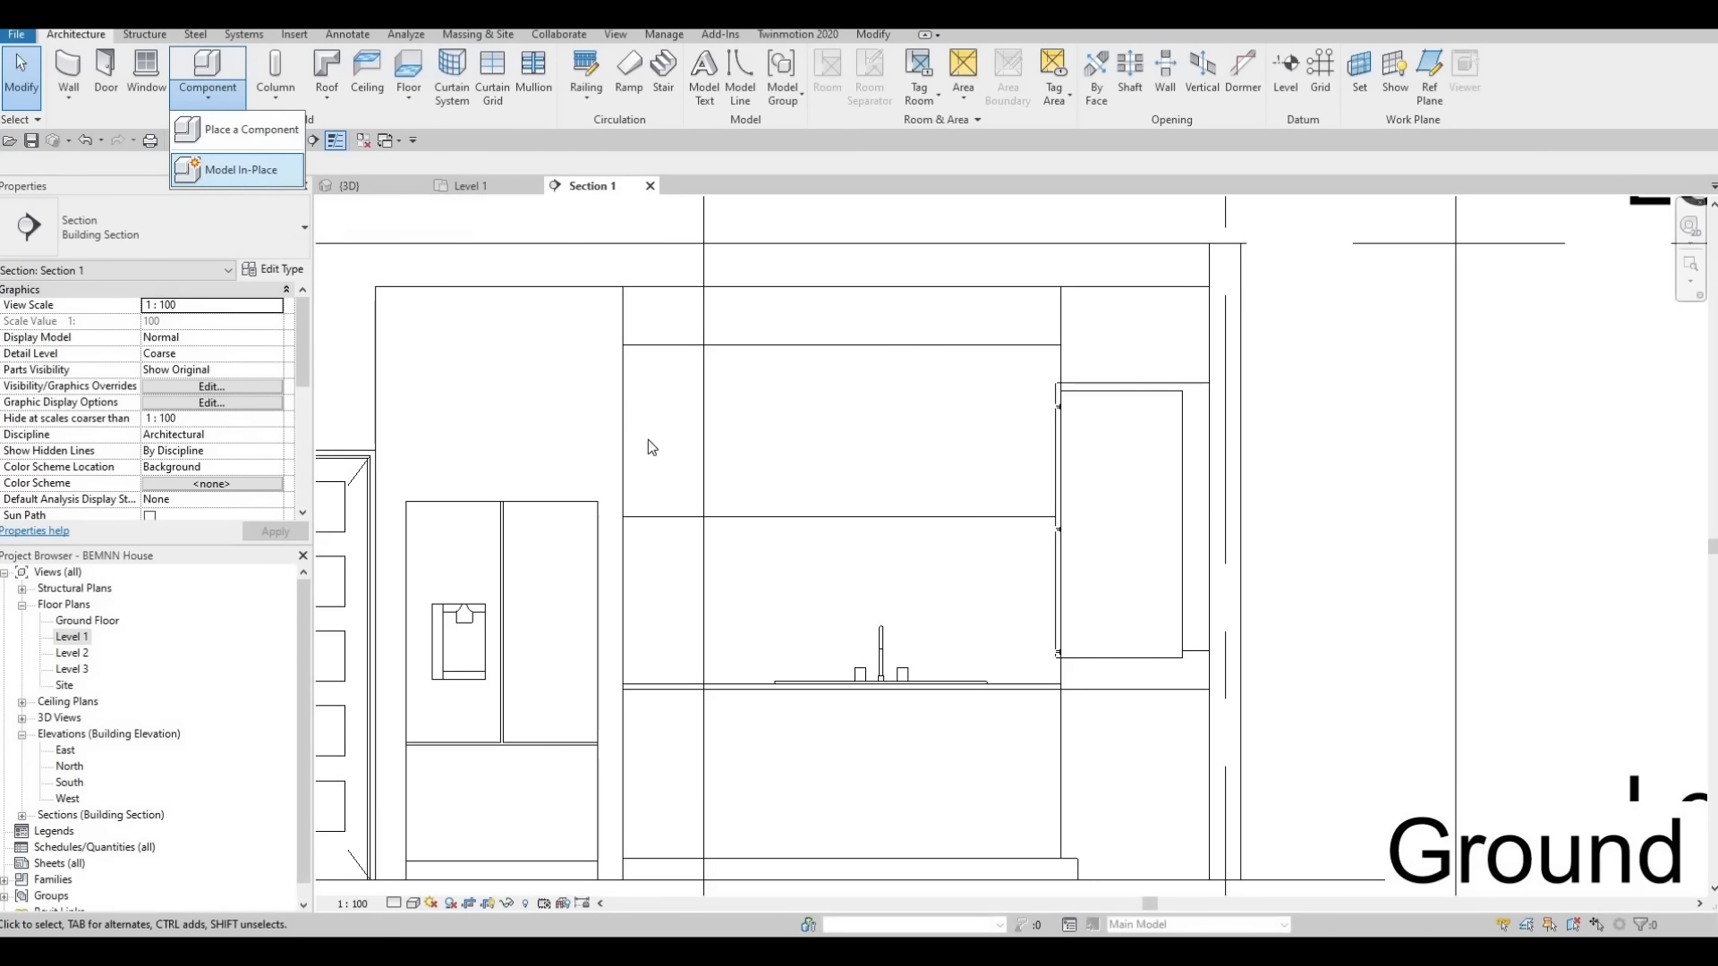
{"action": "left_click", "coordinate": [239, 169]}
{"action": "scroll", "coordinate": [822, 474], "scroll_direction": "down", "scroll_amount": 4}
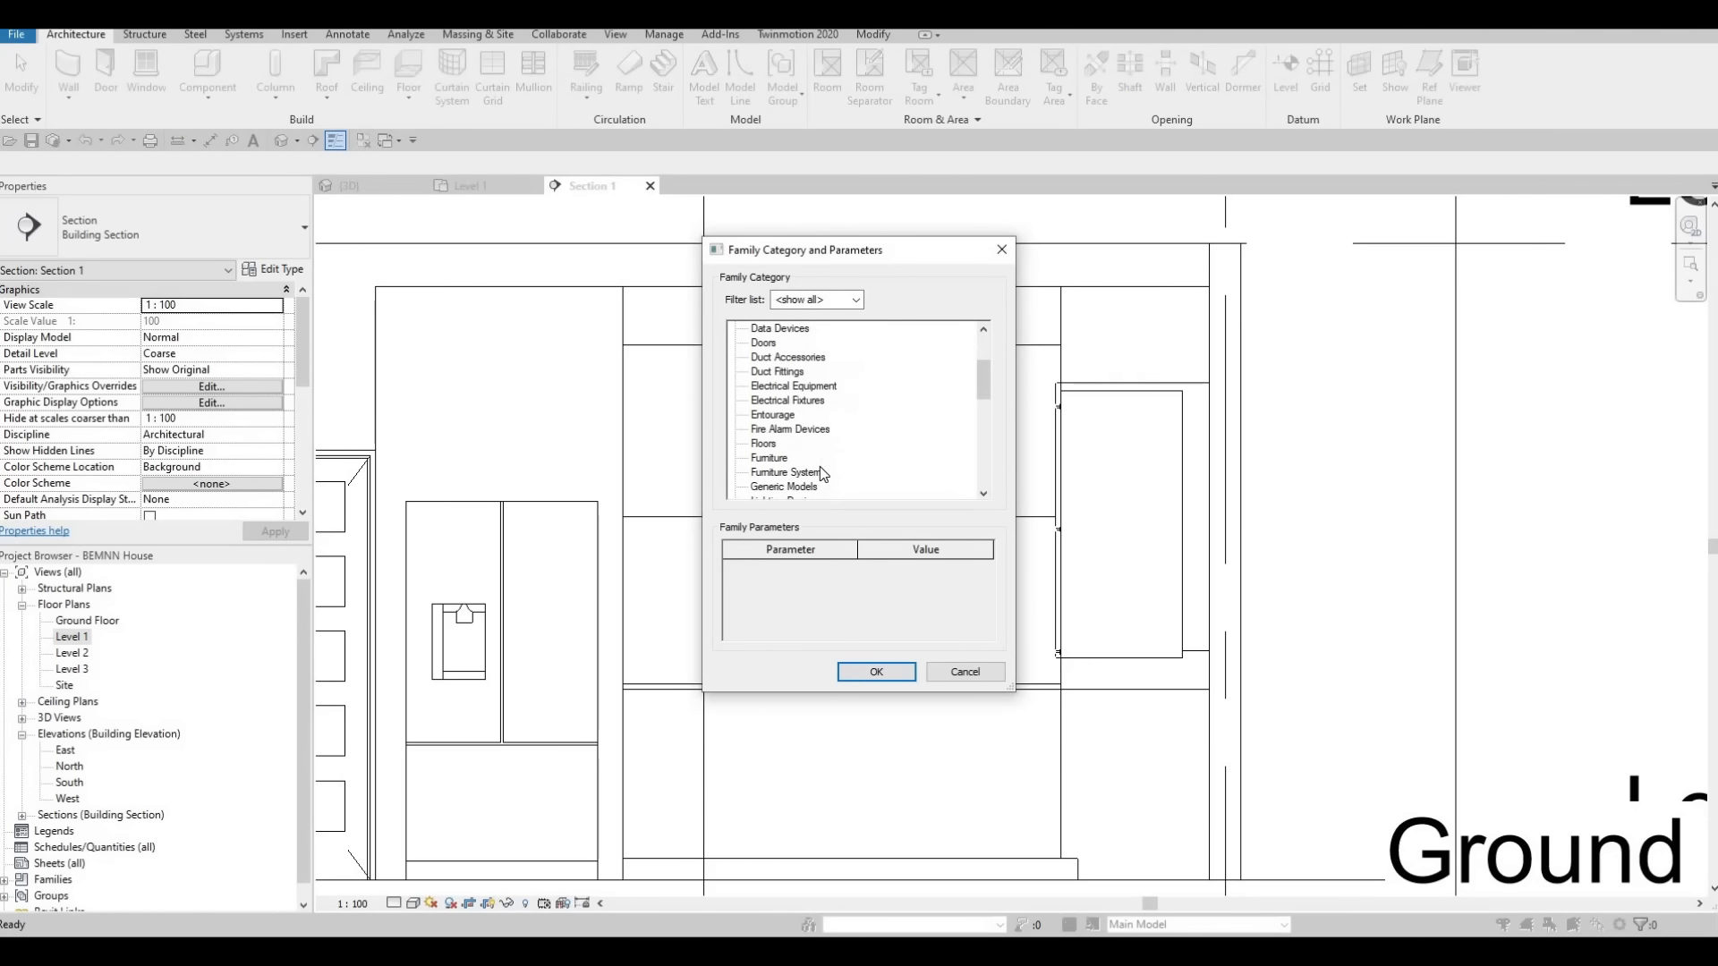
{"action": "scroll", "coordinate": [822, 474], "scroll_direction": "down", "scroll_amount": 1}
{"action": "left_click", "coordinate": [784, 445]}
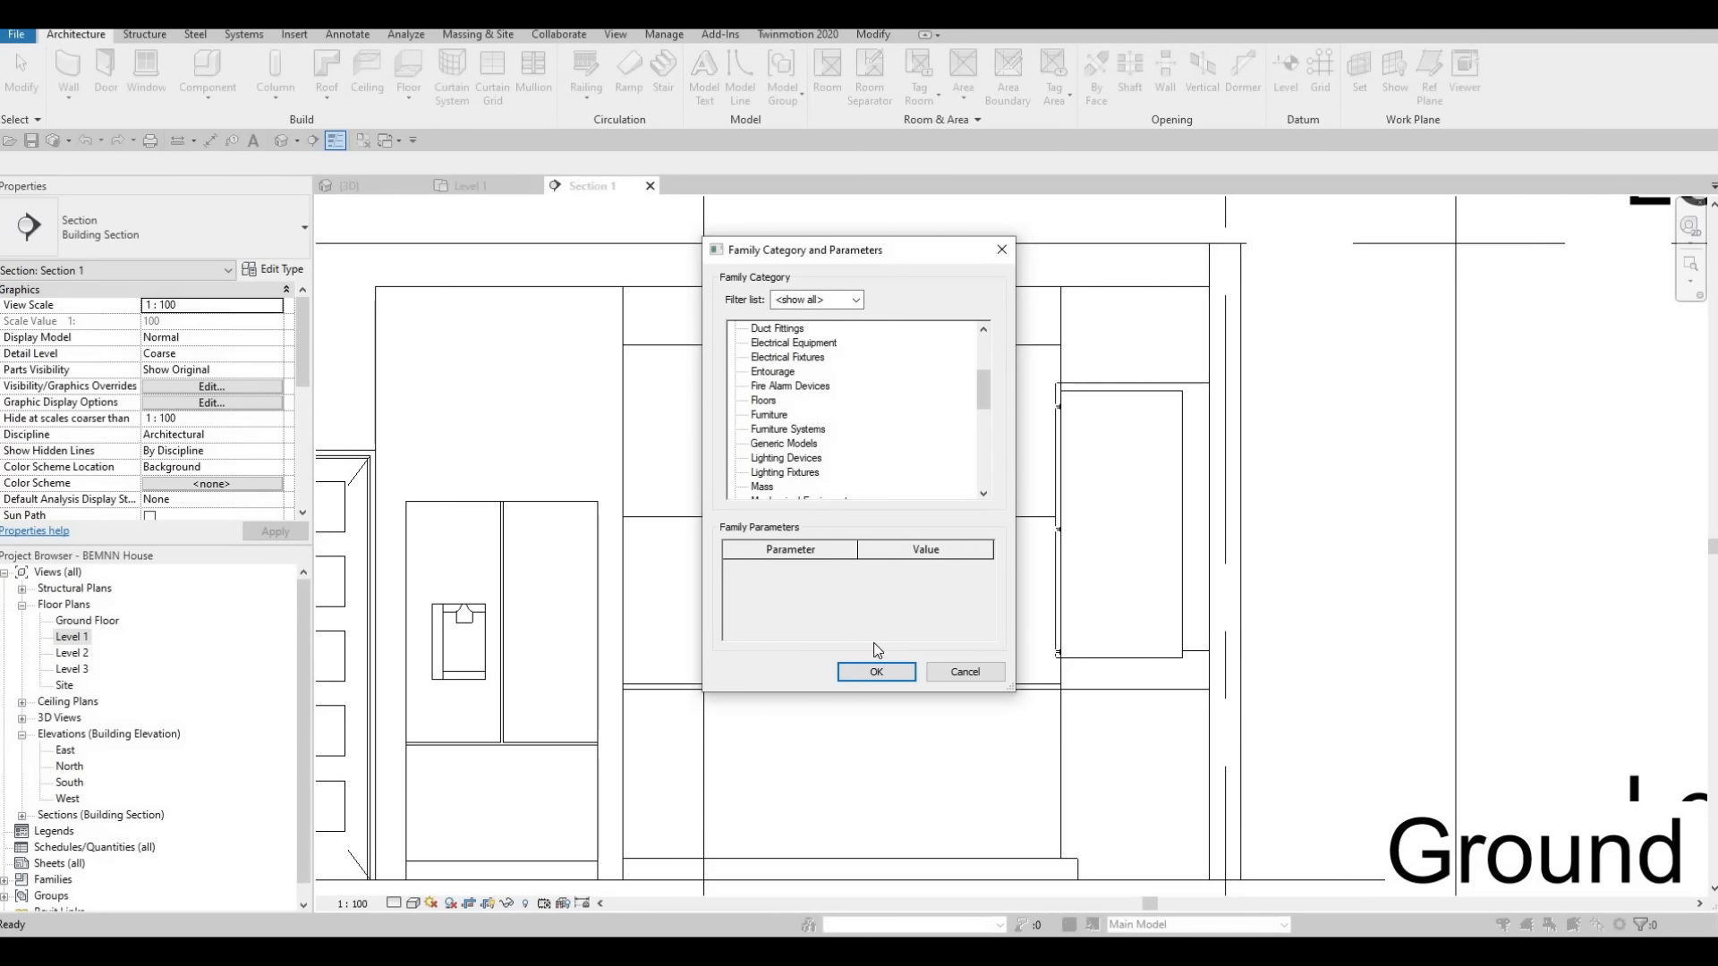
{"action": "left_click", "coordinate": [876, 672]}
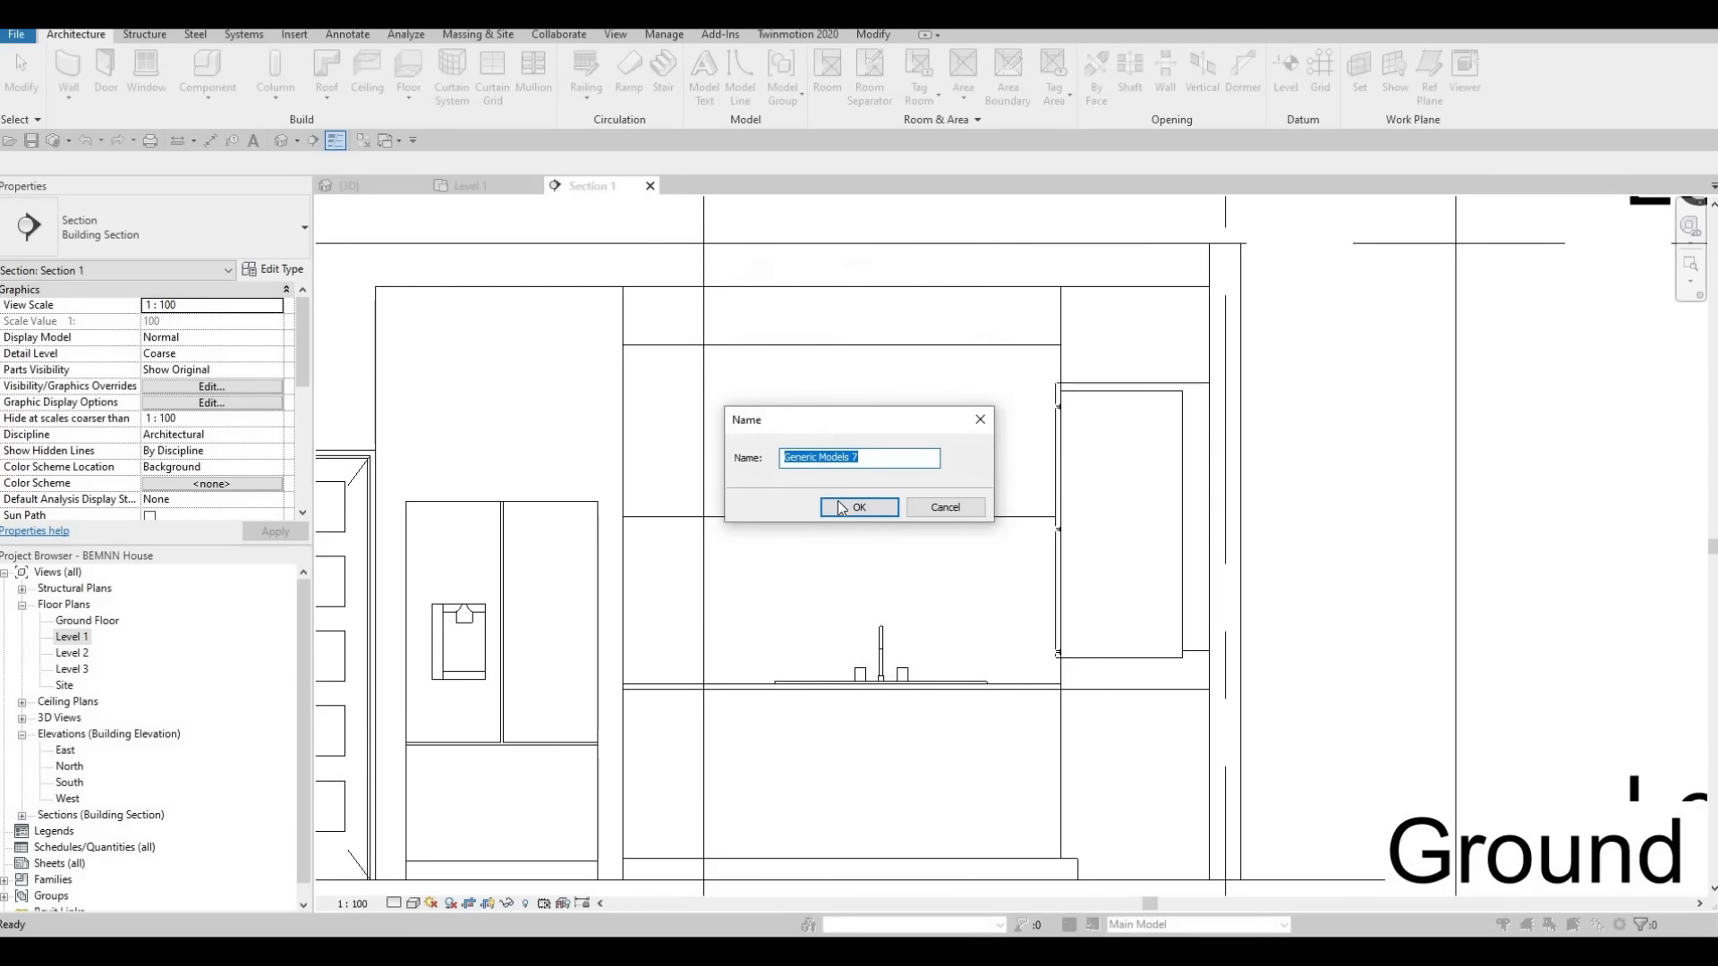
{"action": "left_click", "coordinate": [842, 507]}
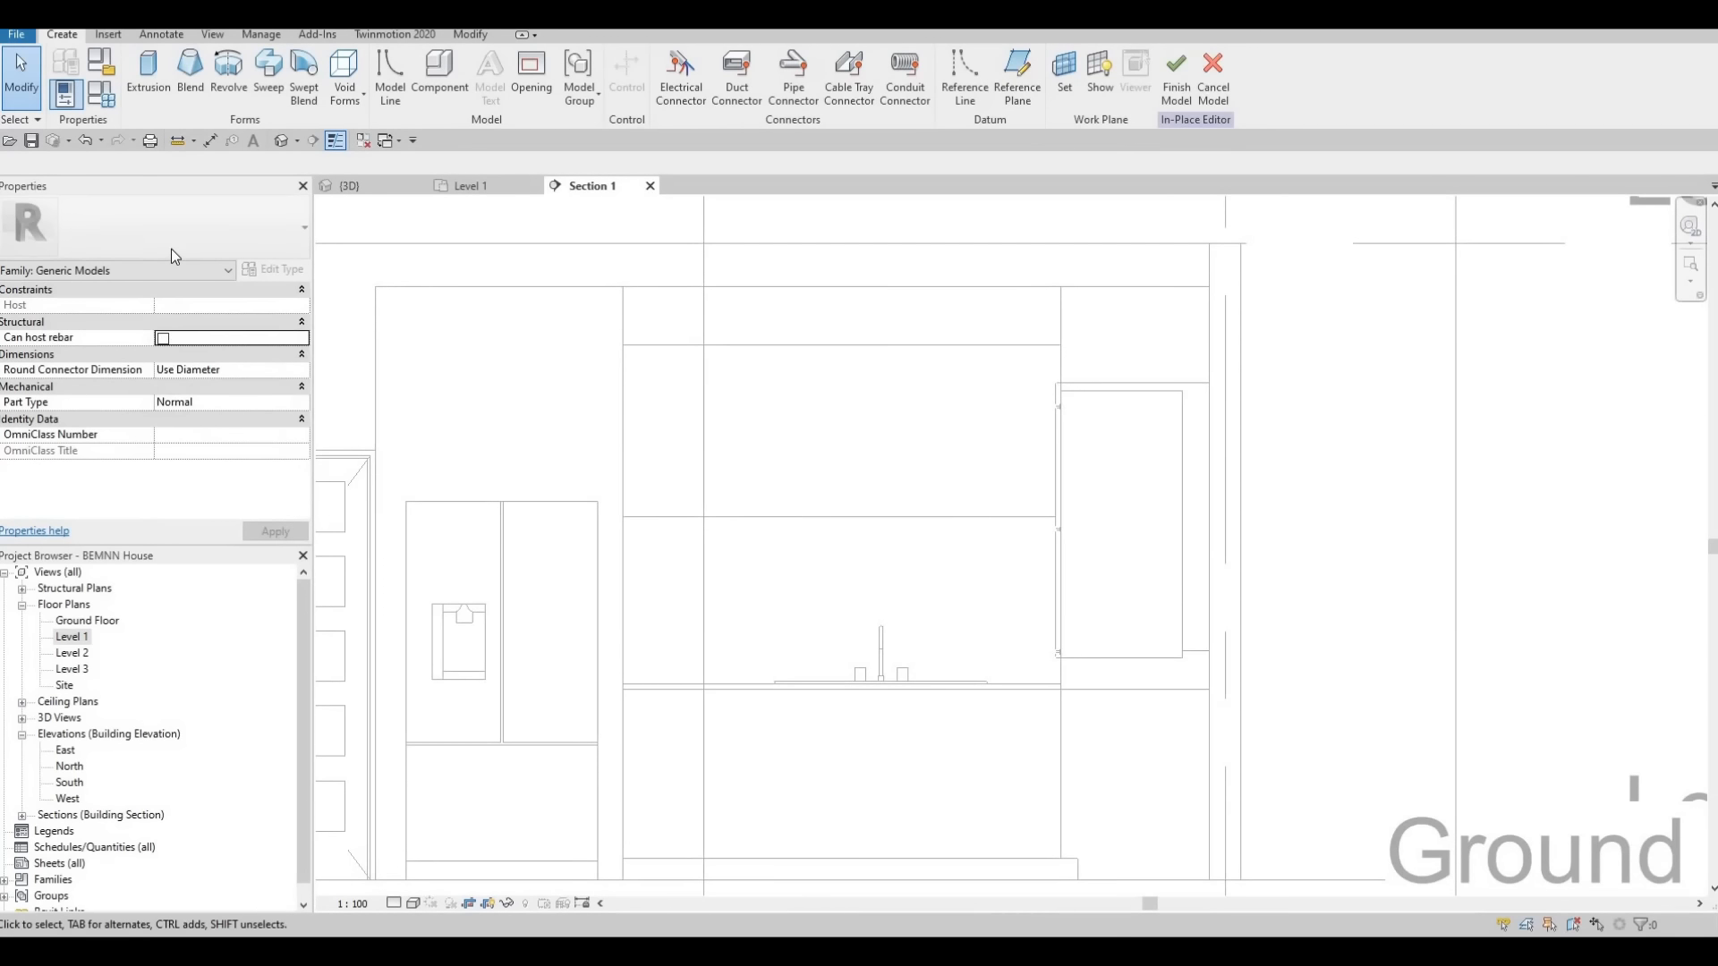
Start an Extrusion and pick the front face of the wall cabinet above the sink as its work plane
{"action": "left_click", "coordinate": [149, 72]}
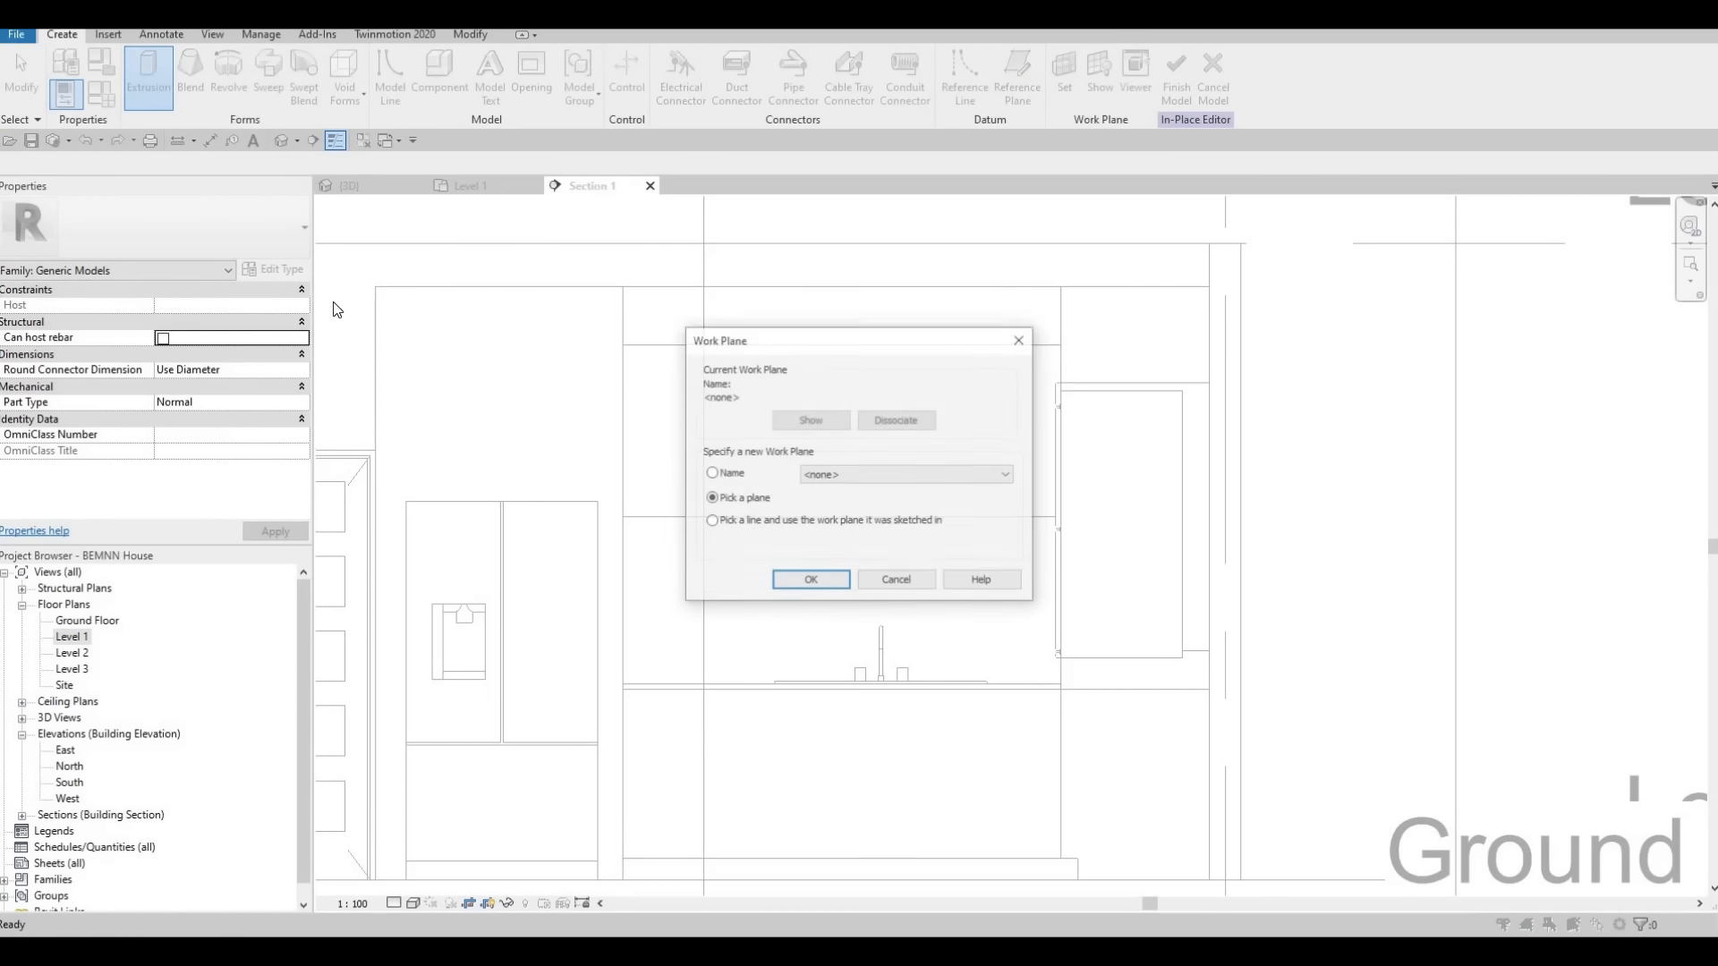
{"action": "left_click", "coordinate": [811, 581]}
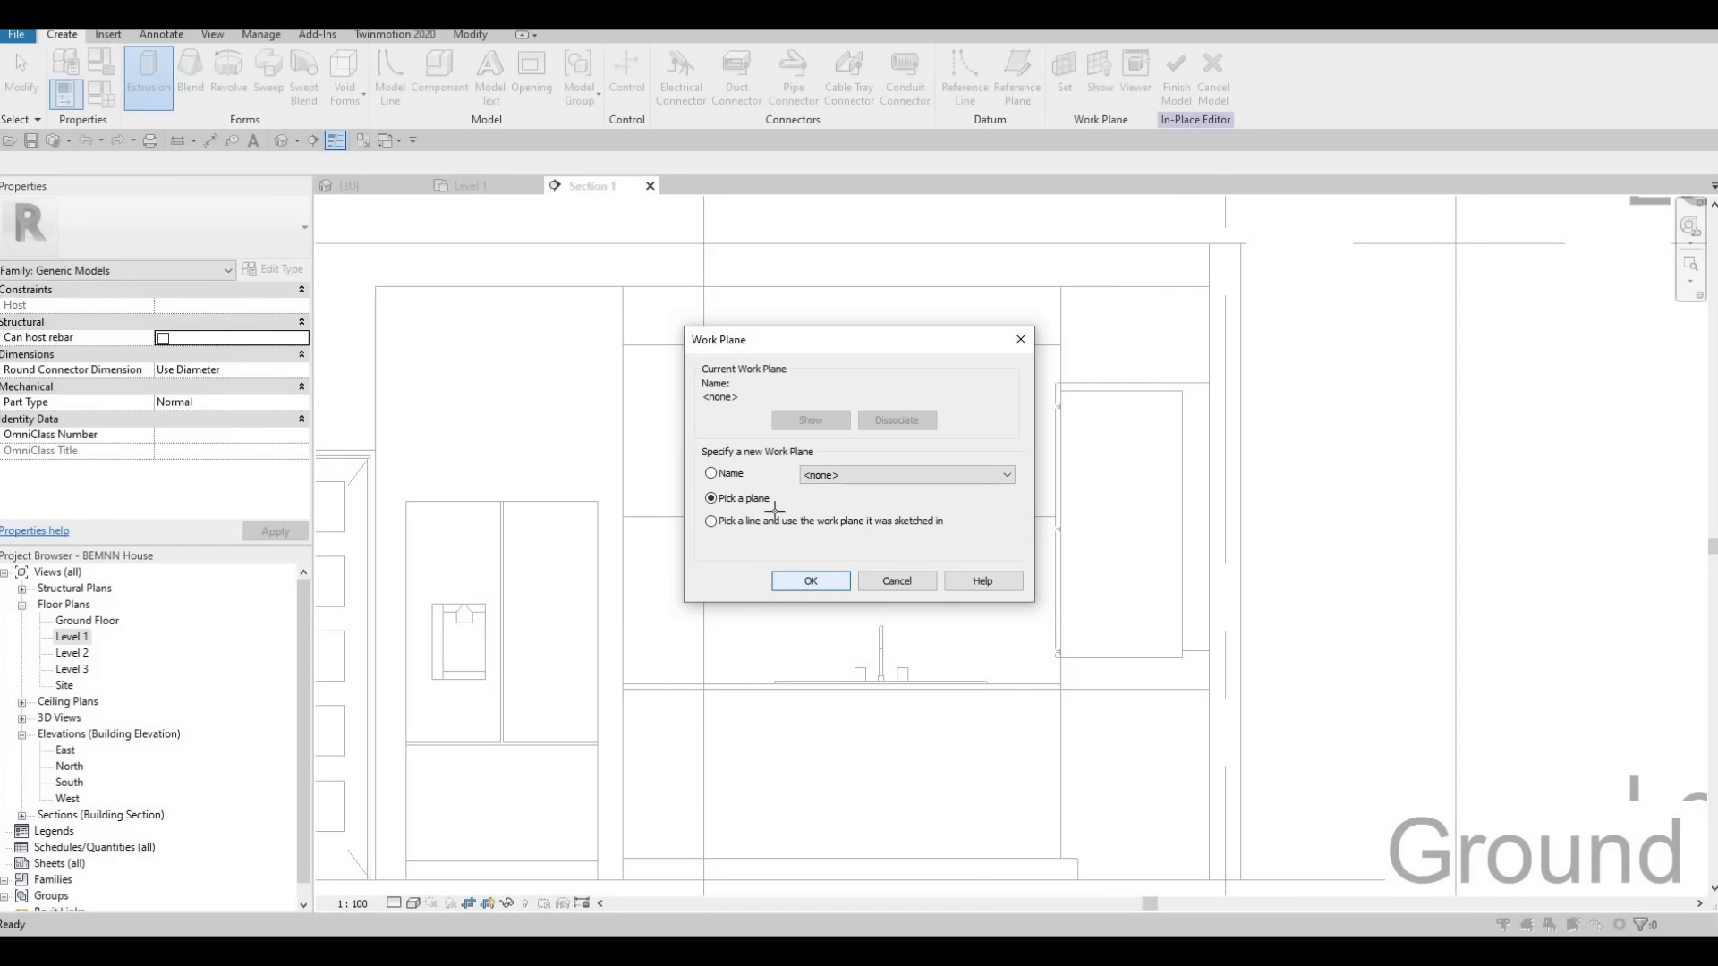
{"action": "left_click", "coordinate": [811, 581]}
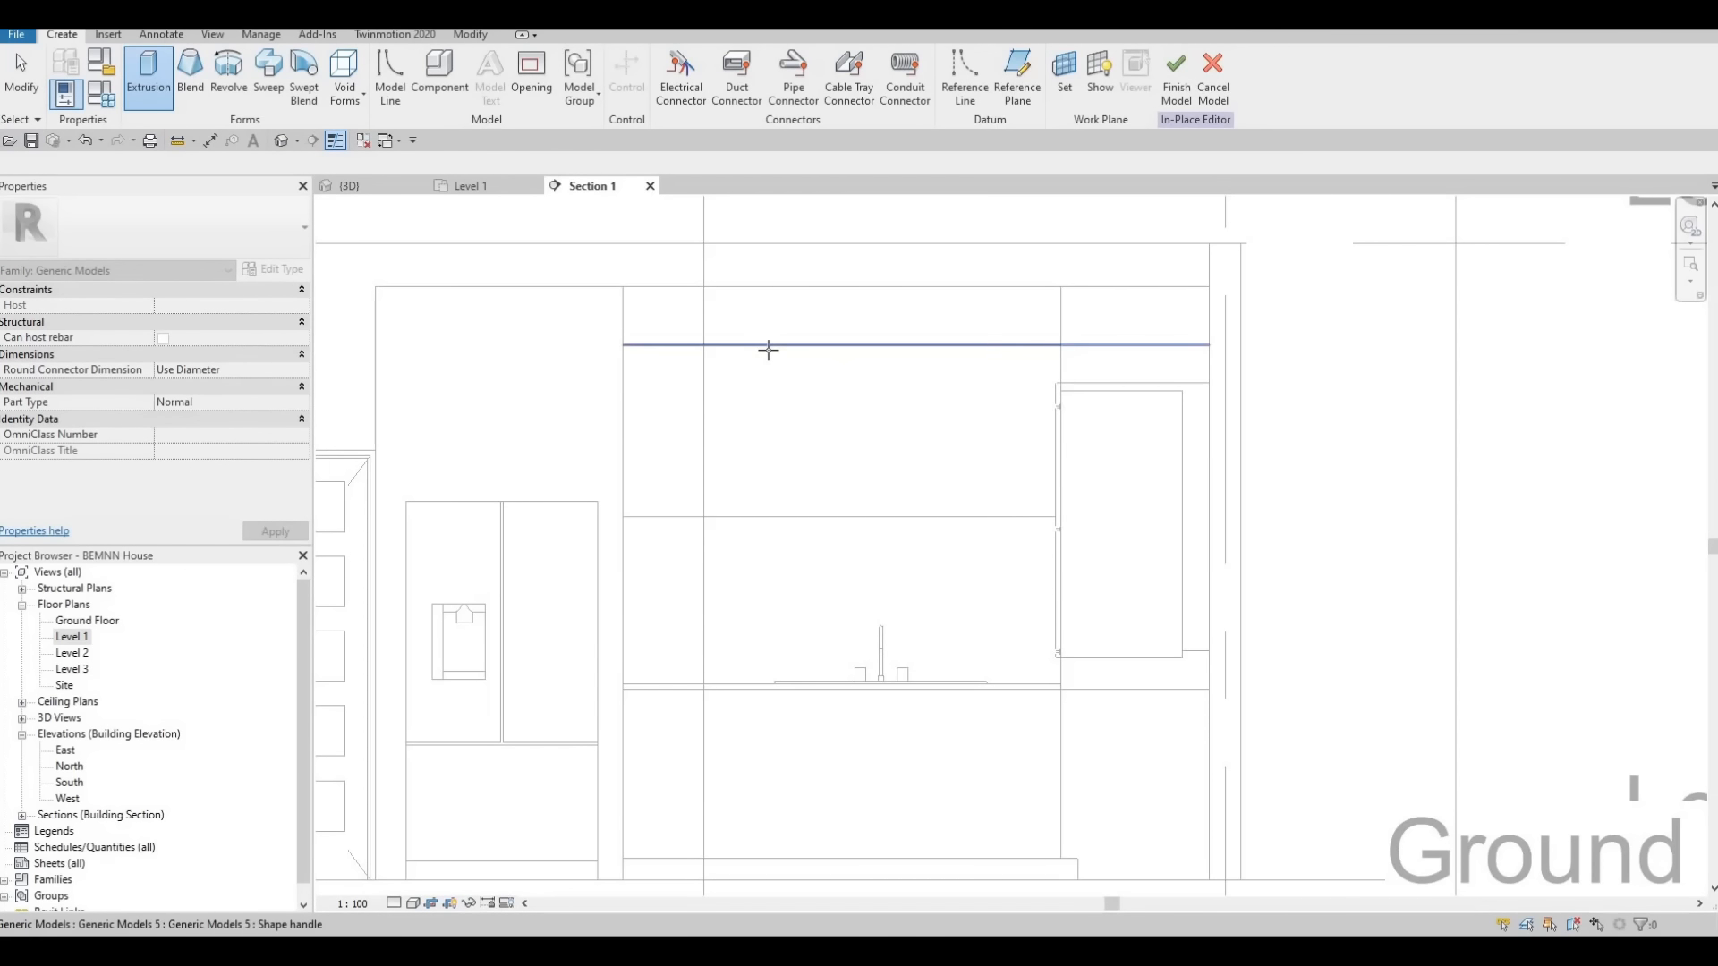
{"action": "key", "text": "Tab"}
{"action": "key", "text": "Tab"}
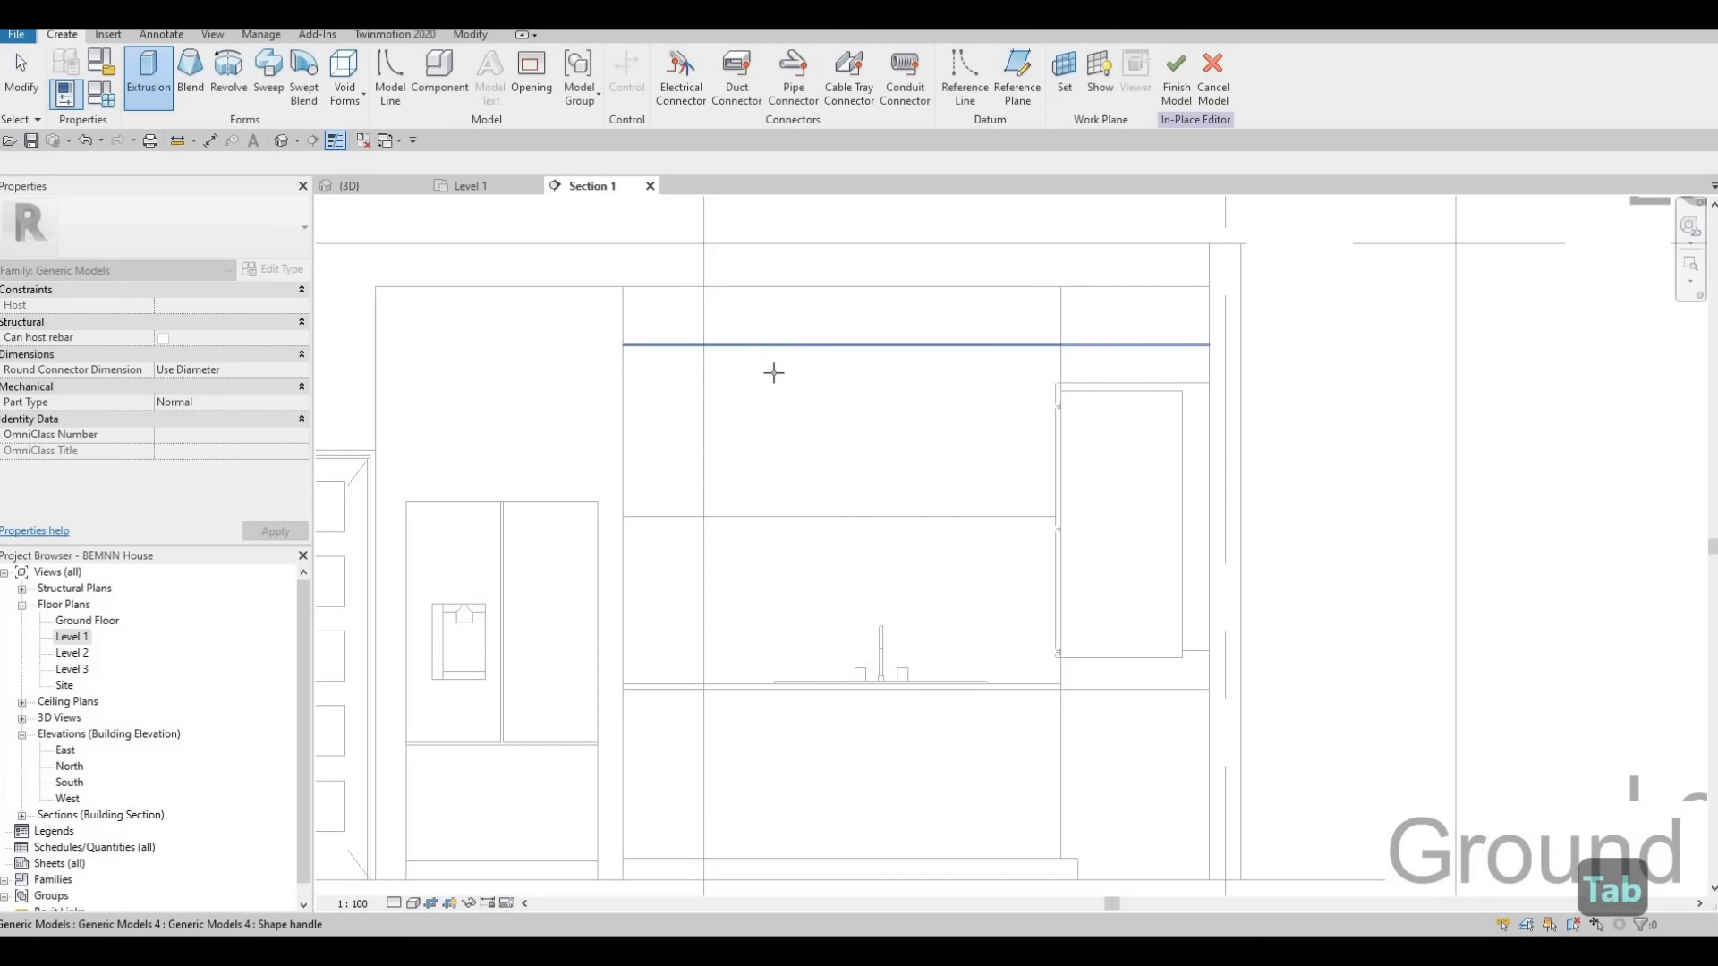
{"action": "key", "text": "Tab"}
{"action": "key", "text": "Tab"}
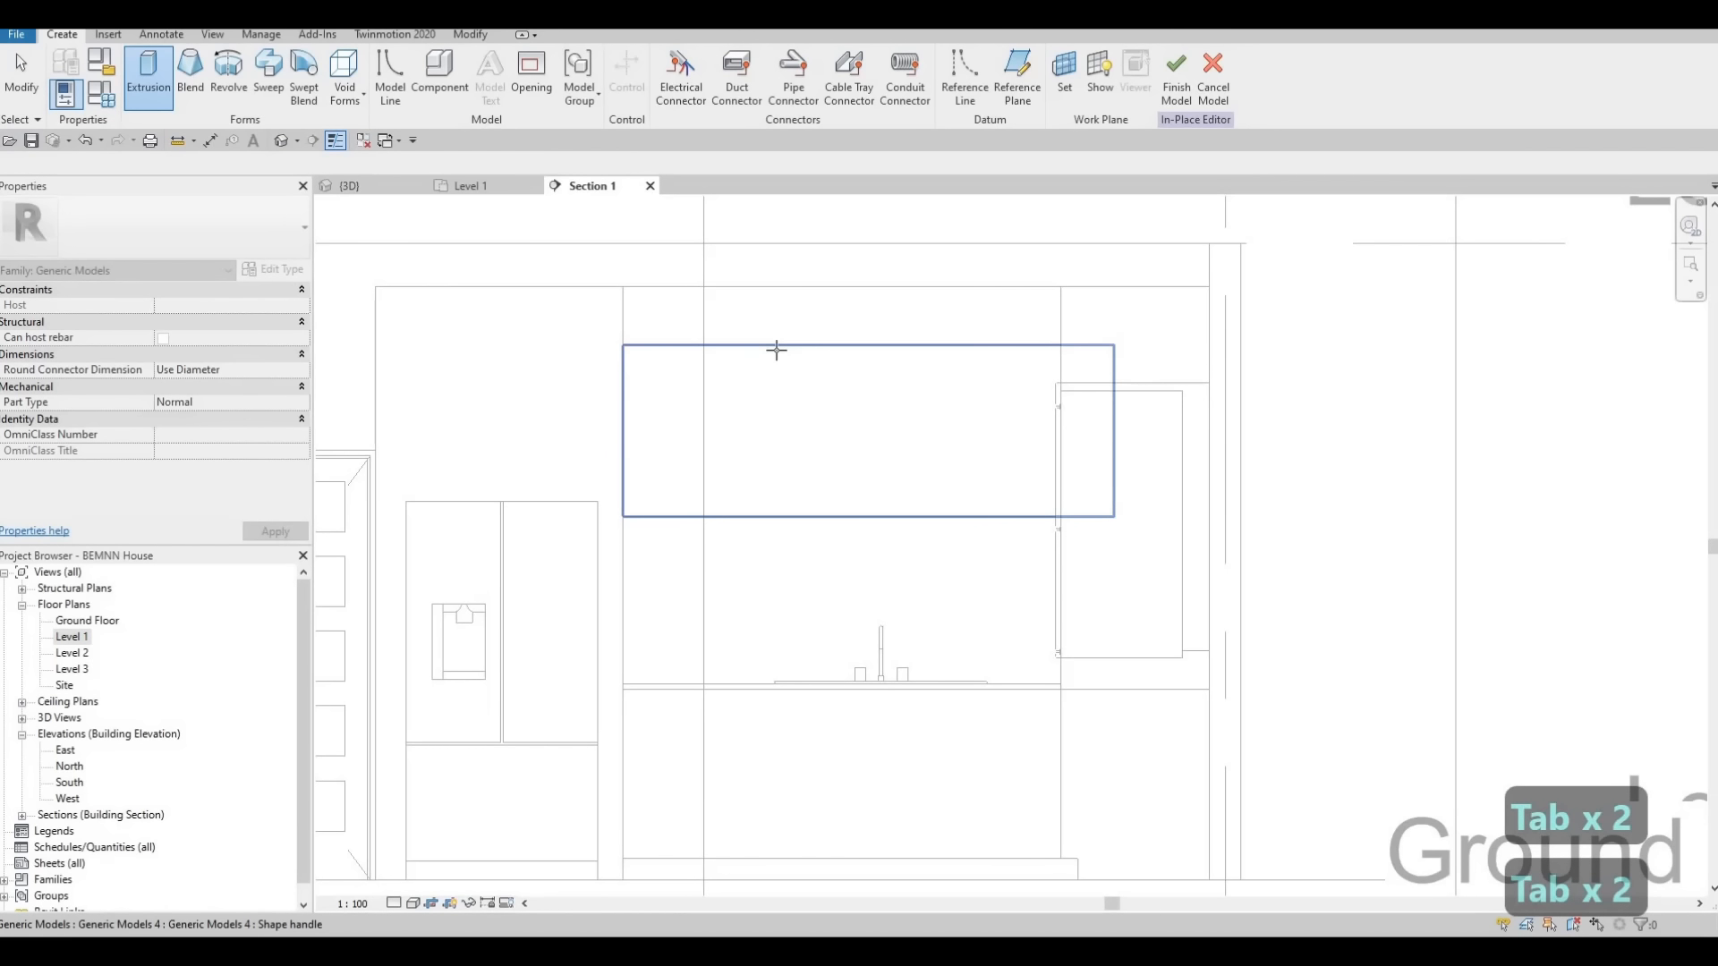
{"action": "left_click", "coordinate": [759, 414]}
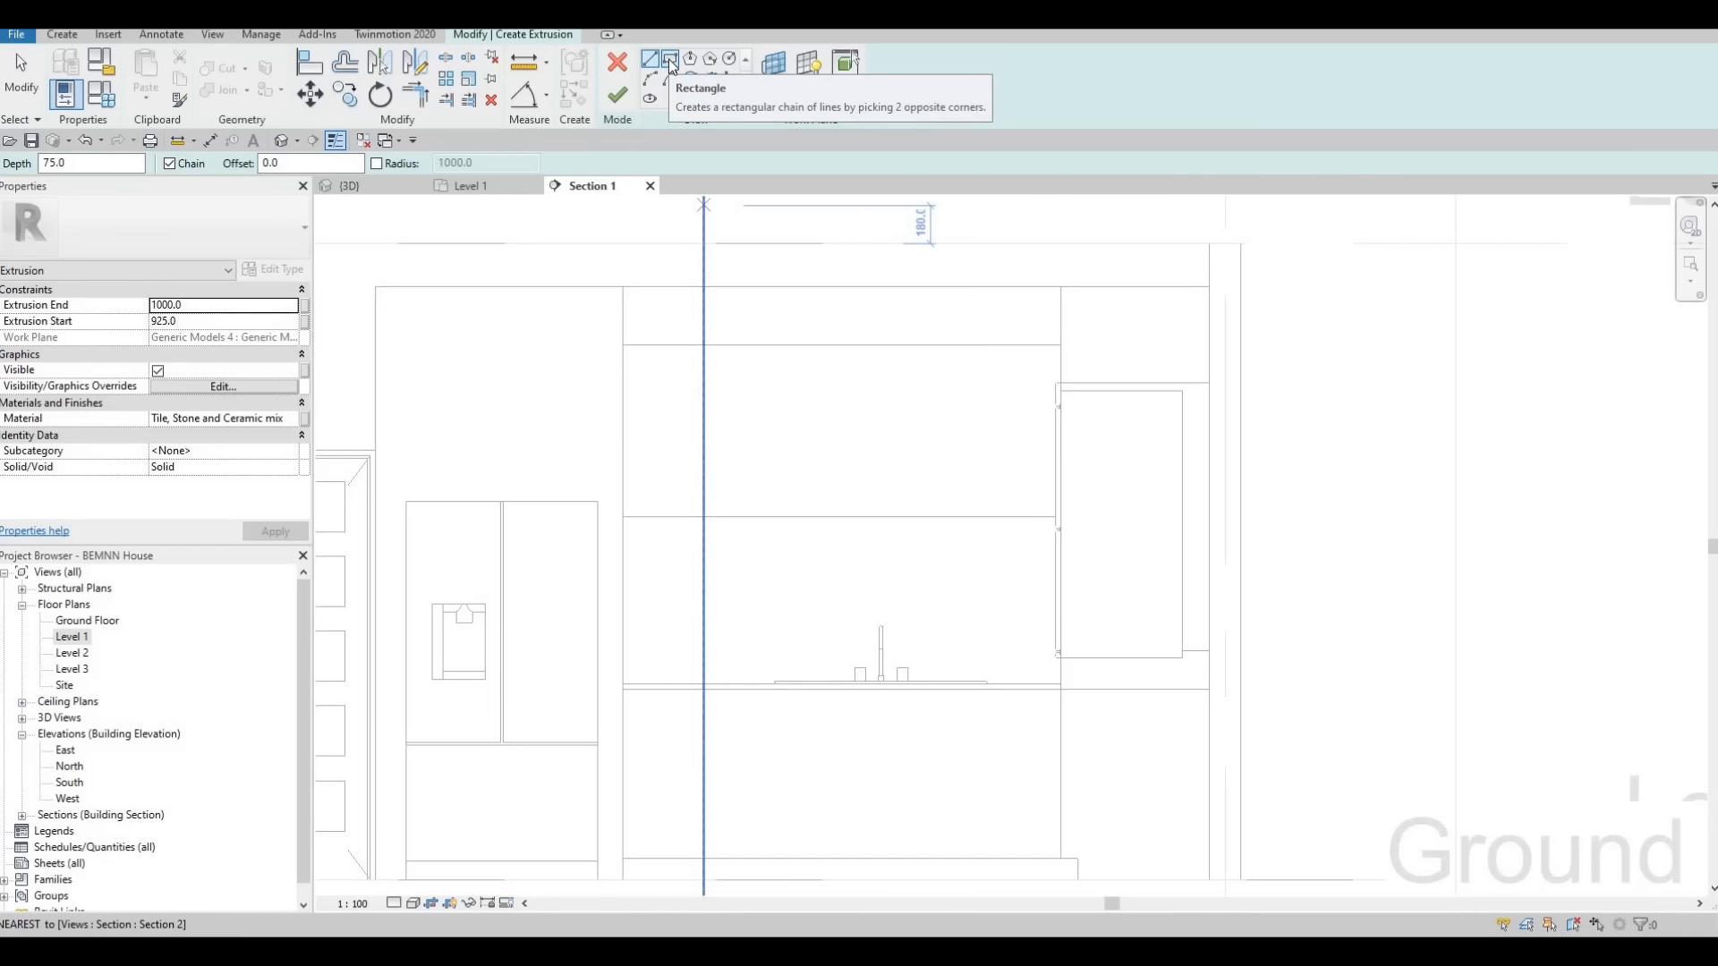
Sketch a rectangle offset 10 mm inward from the wall cabinet's front outline, from its upper corner near the fridge to its lower corner at the oven
{"action": "left_click", "coordinate": [671, 62]}
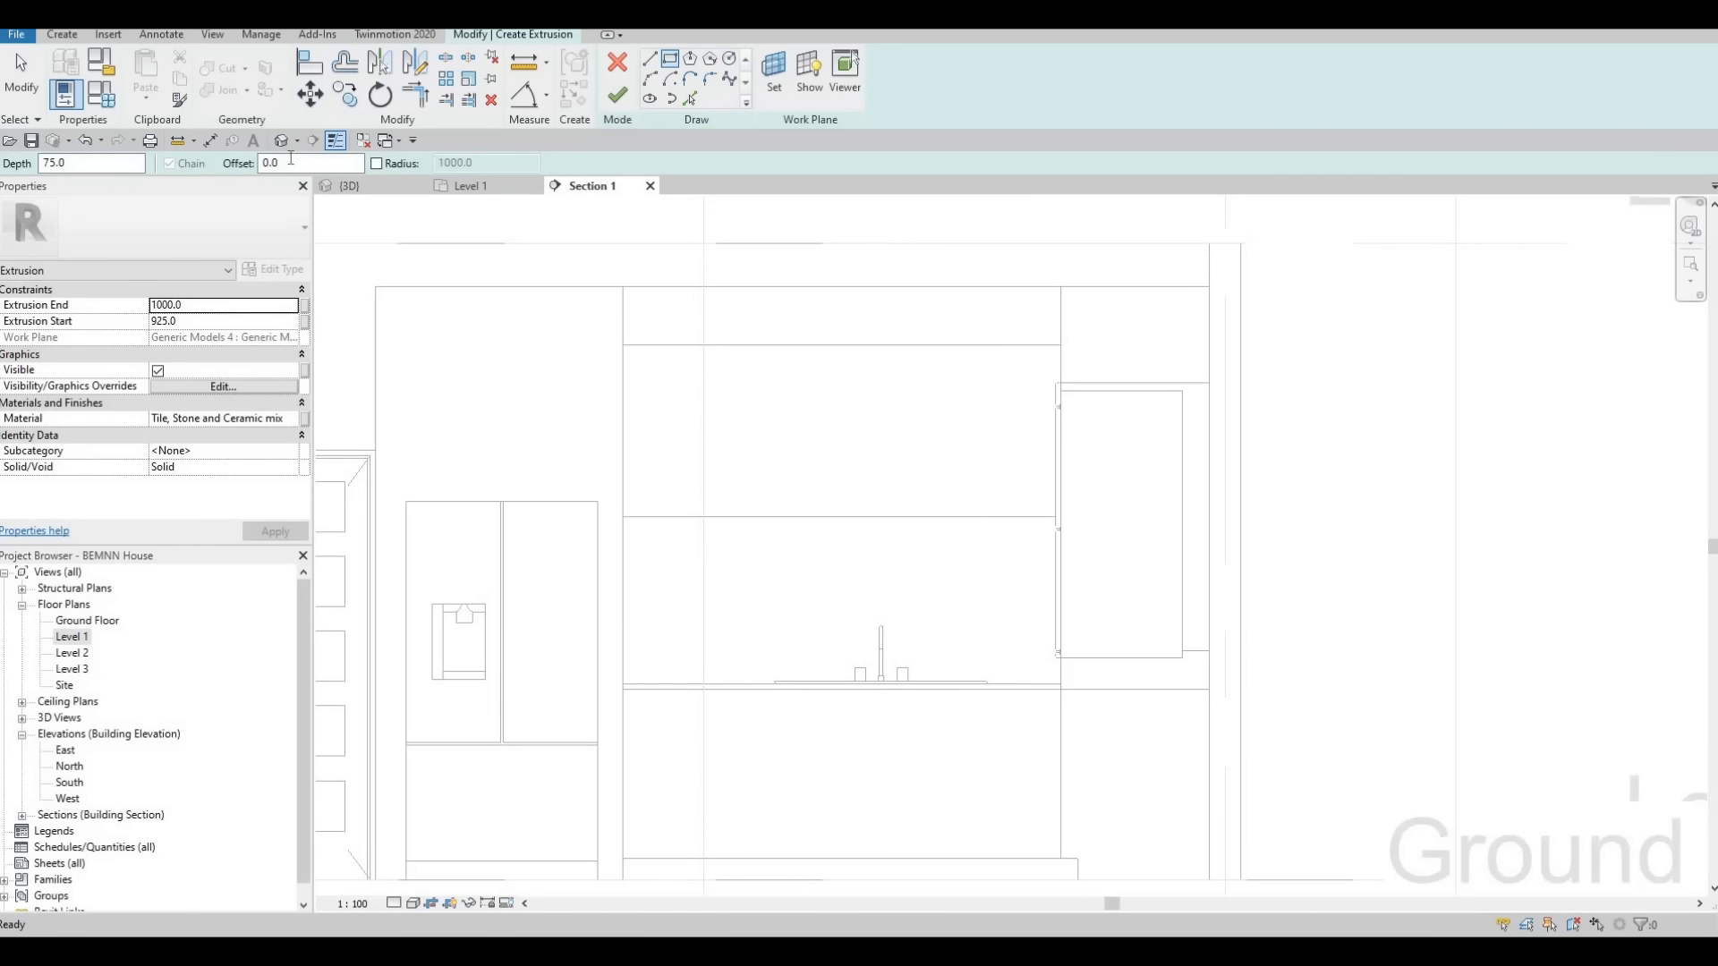
{"action": "left_click", "coordinate": [282, 164]}
{"action": "type", "text": "10"}
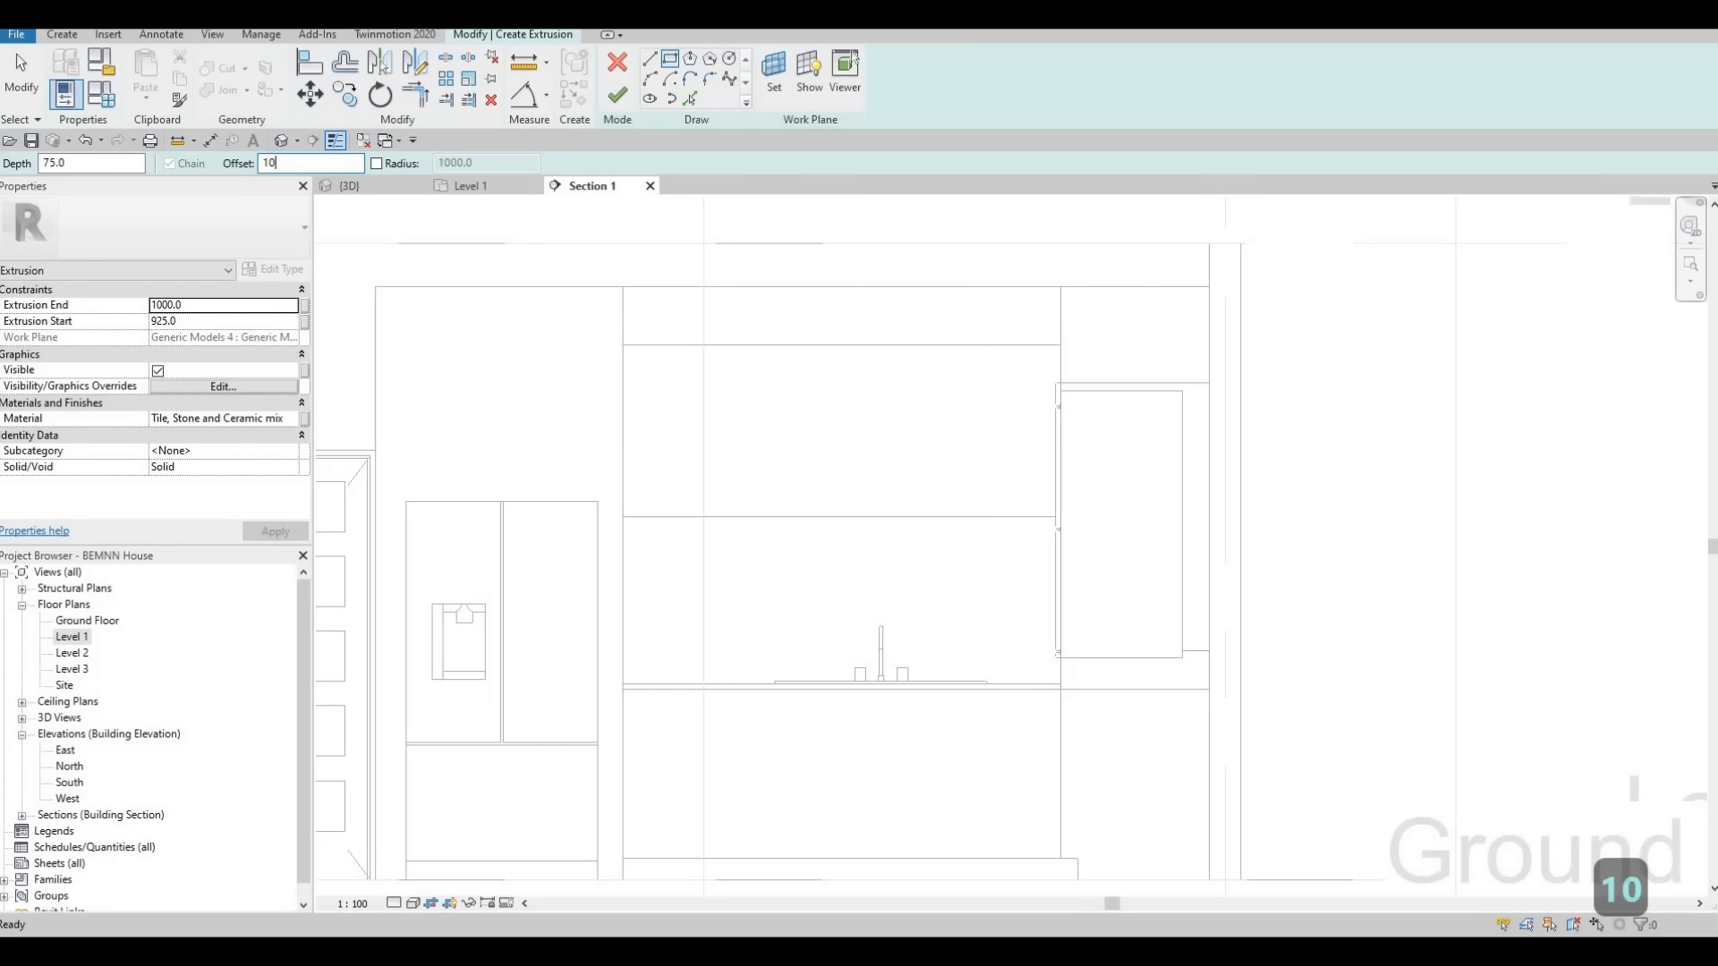
{"action": "key", "text": "Return"}
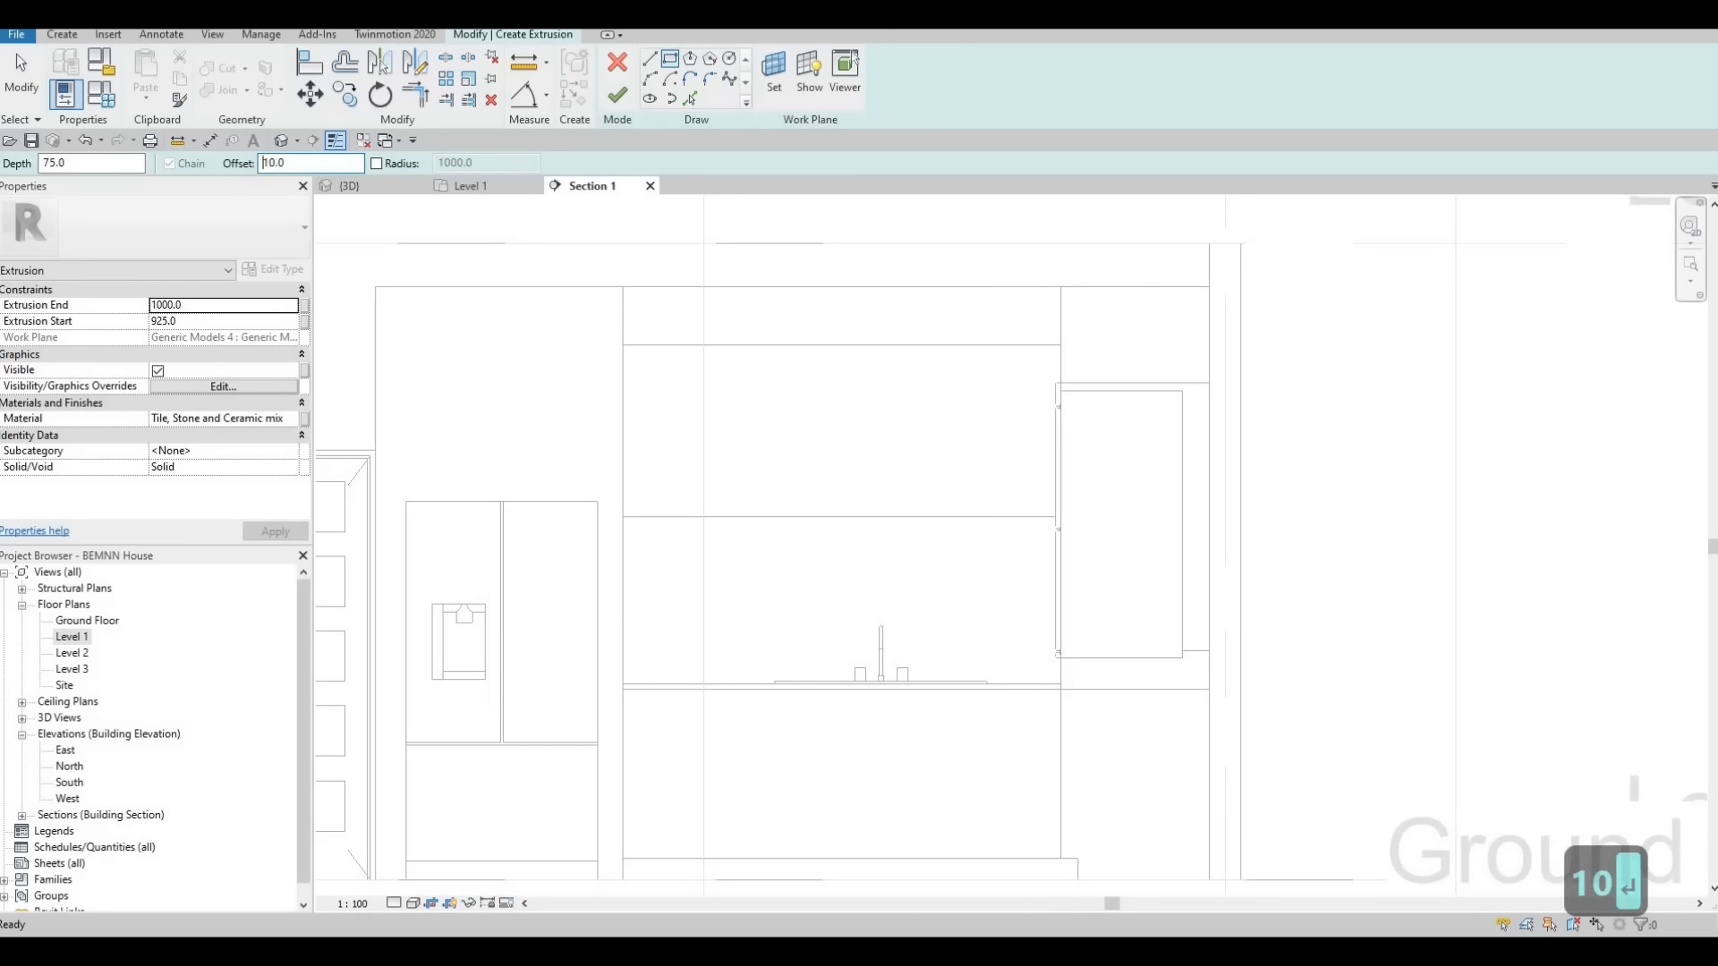
{"action": "left_click", "coordinate": [623, 344]}
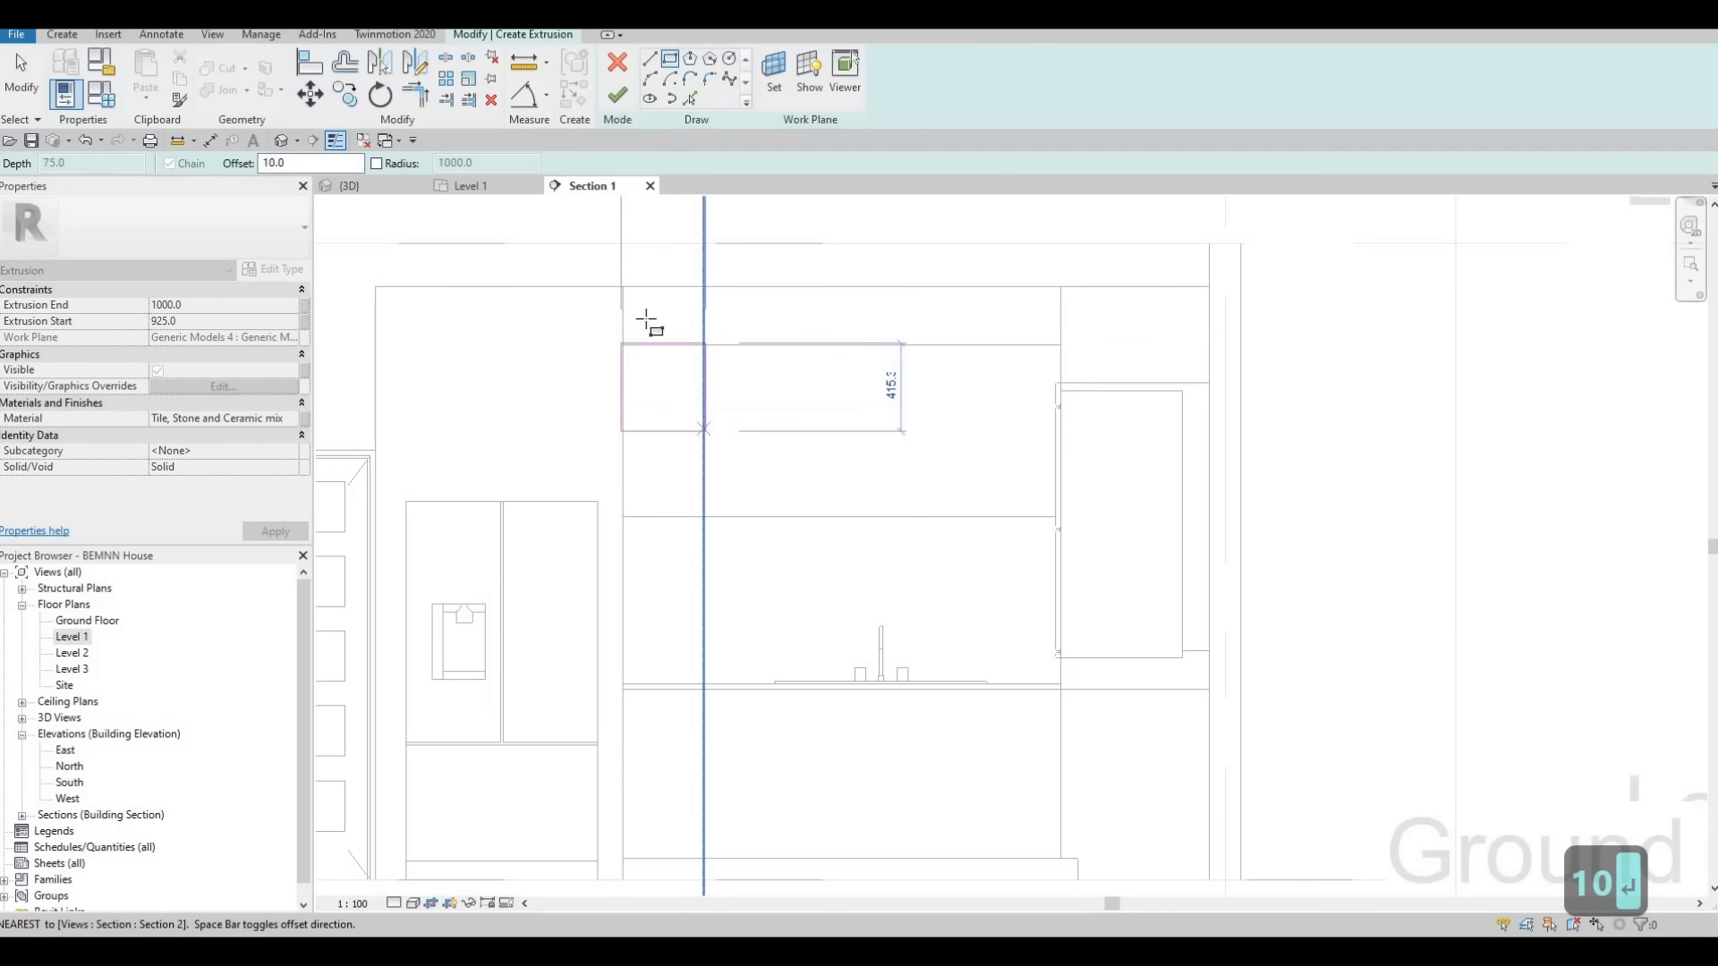
{"action": "scroll", "coordinate": [618, 348], "scroll_direction": "up", "scroll_amount": 4}
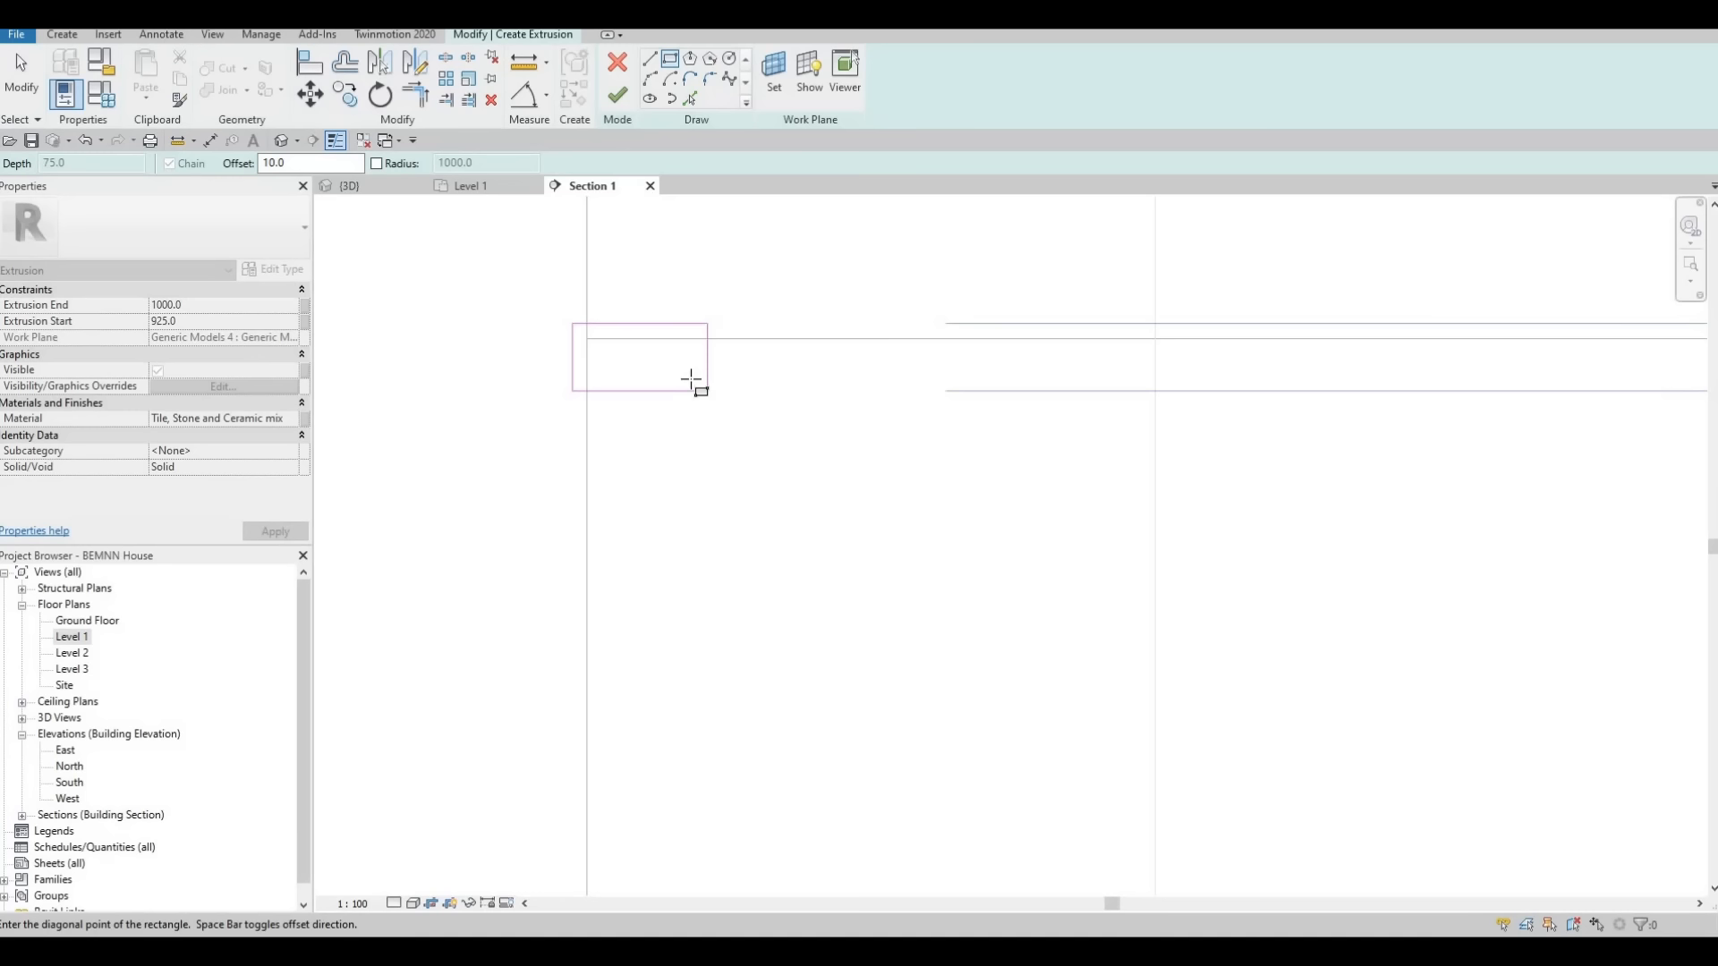
{"action": "key", "text": "space"}
{"action": "left_click", "coordinate": [783, 572]}
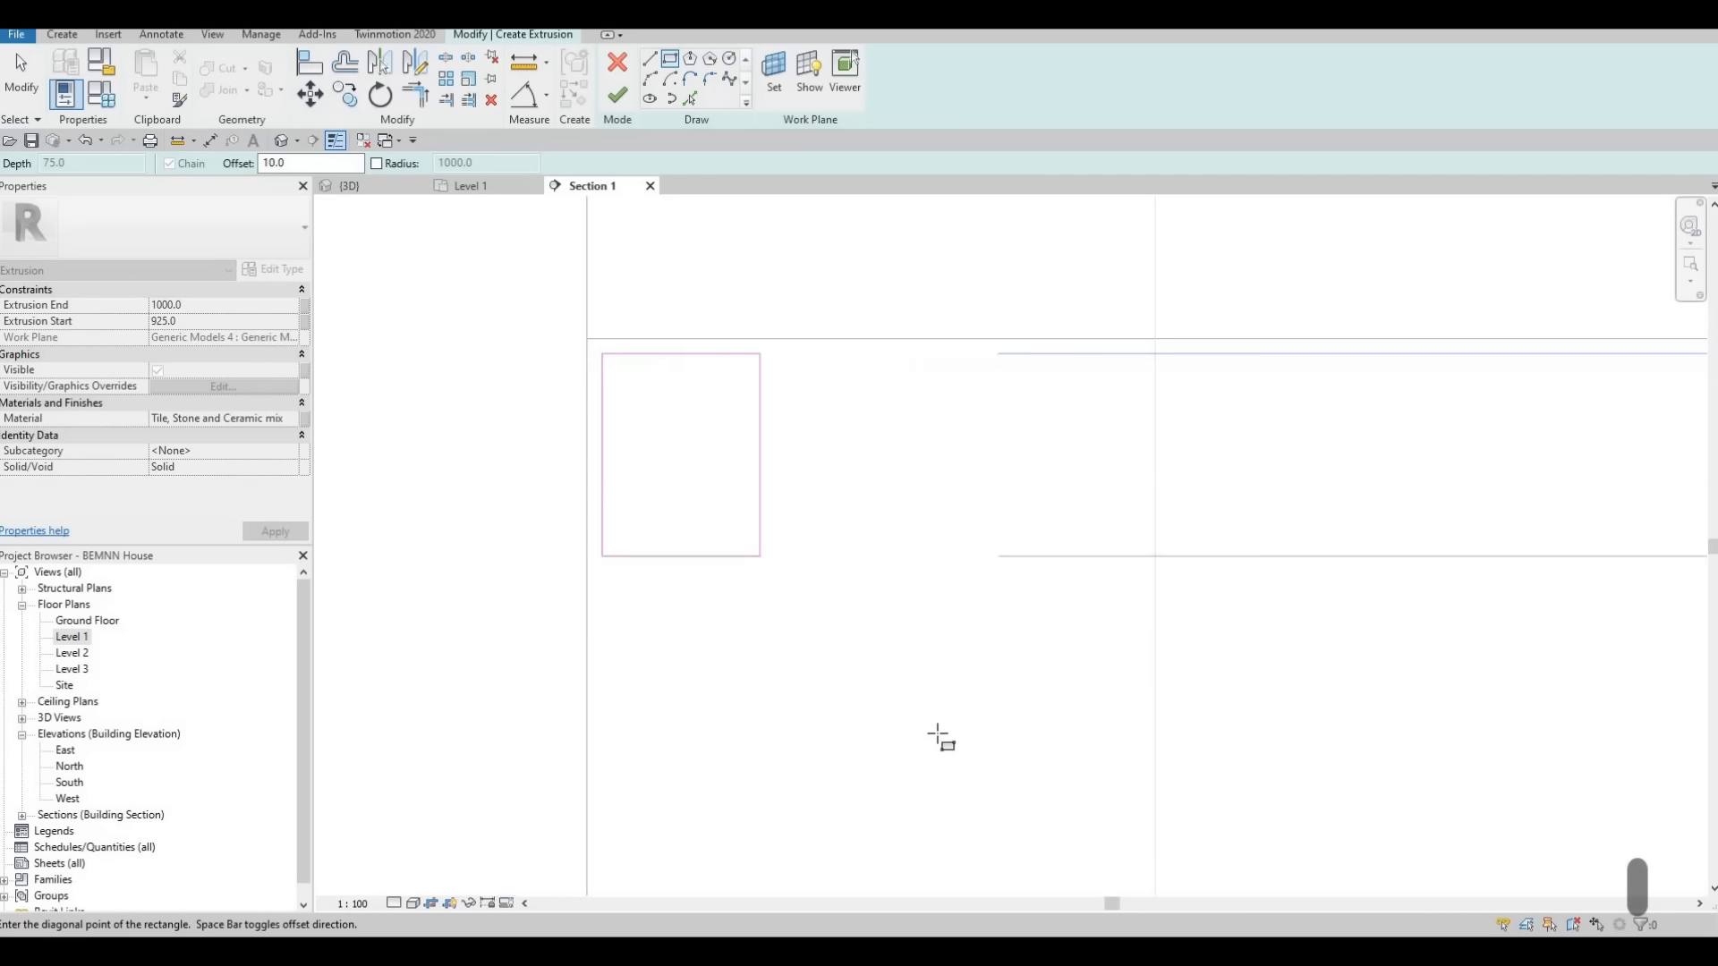
{"action": "middle_click_drag", "start_coordinate": [969, 779], "coordinate": [572, 501]}
{"action": "scroll", "coordinate": [905, 633], "scroll_direction": "down", "scroll_amount": 3}
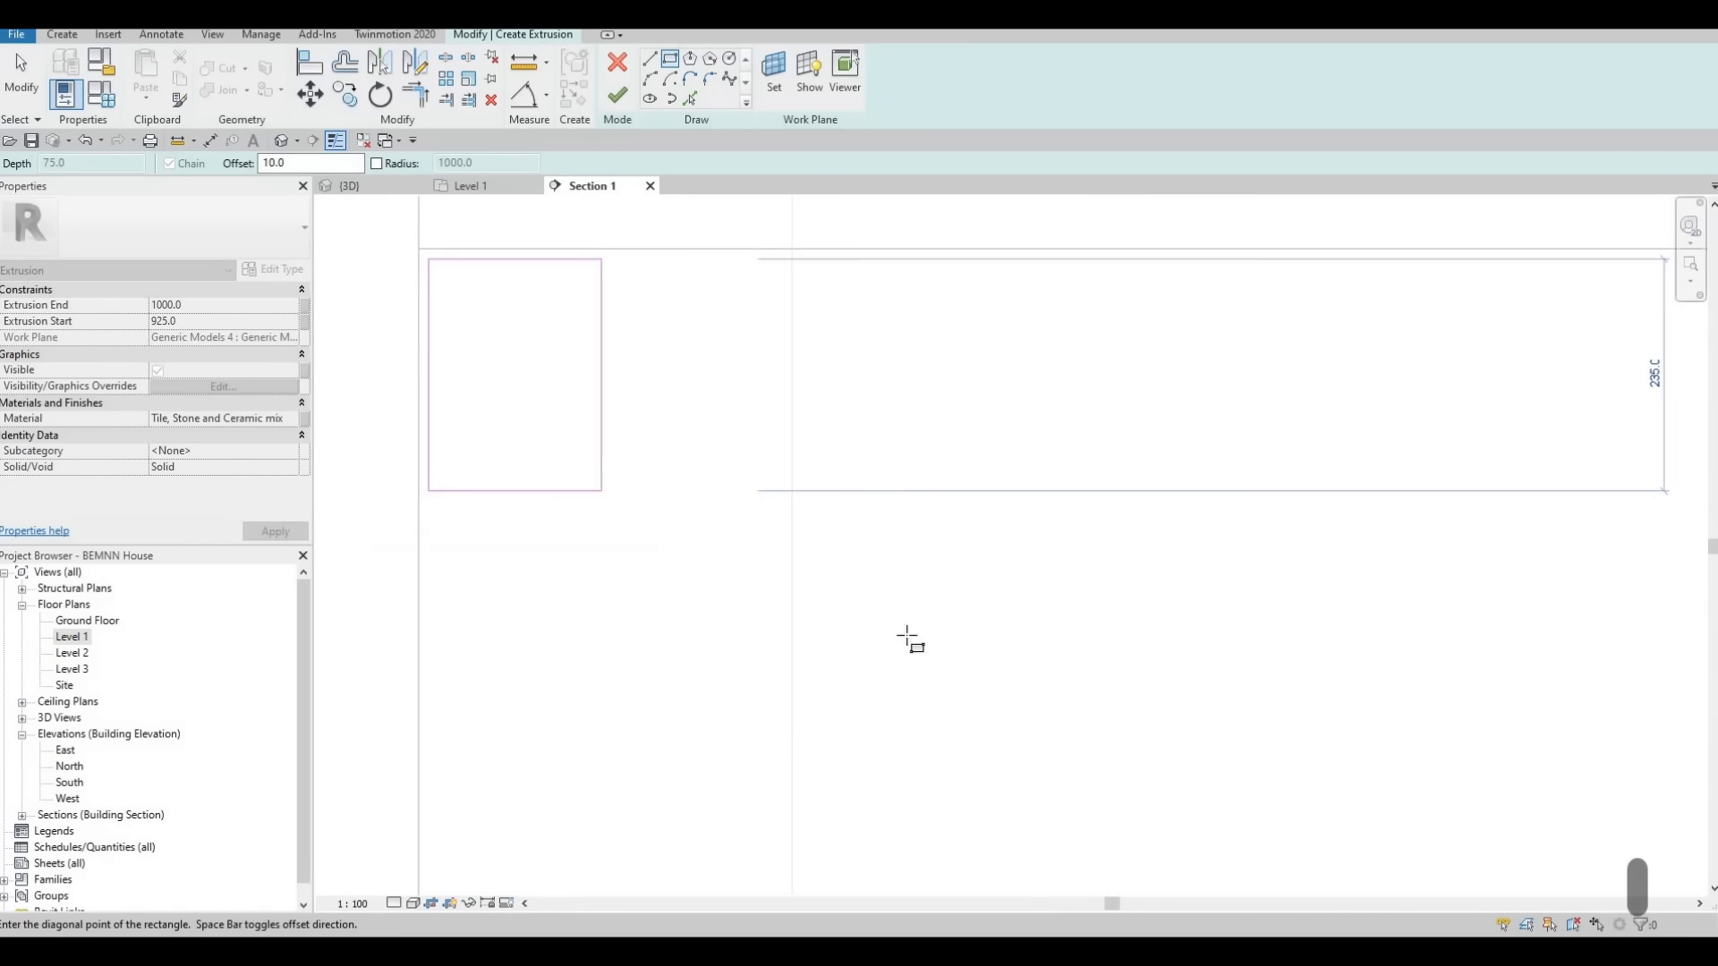
{"action": "middle_click_drag", "start_coordinate": [909, 636], "coordinate": [826, 521]}
{"action": "scroll", "coordinate": [997, 693], "scroll_direction": "down", "scroll_amount": 1}
{"action": "scroll", "coordinate": [1122, 639], "scroll_direction": "down", "scroll_amount": 1}
{"action": "middle_click_drag", "start_coordinate": [1137, 644], "coordinate": [858, 465]}
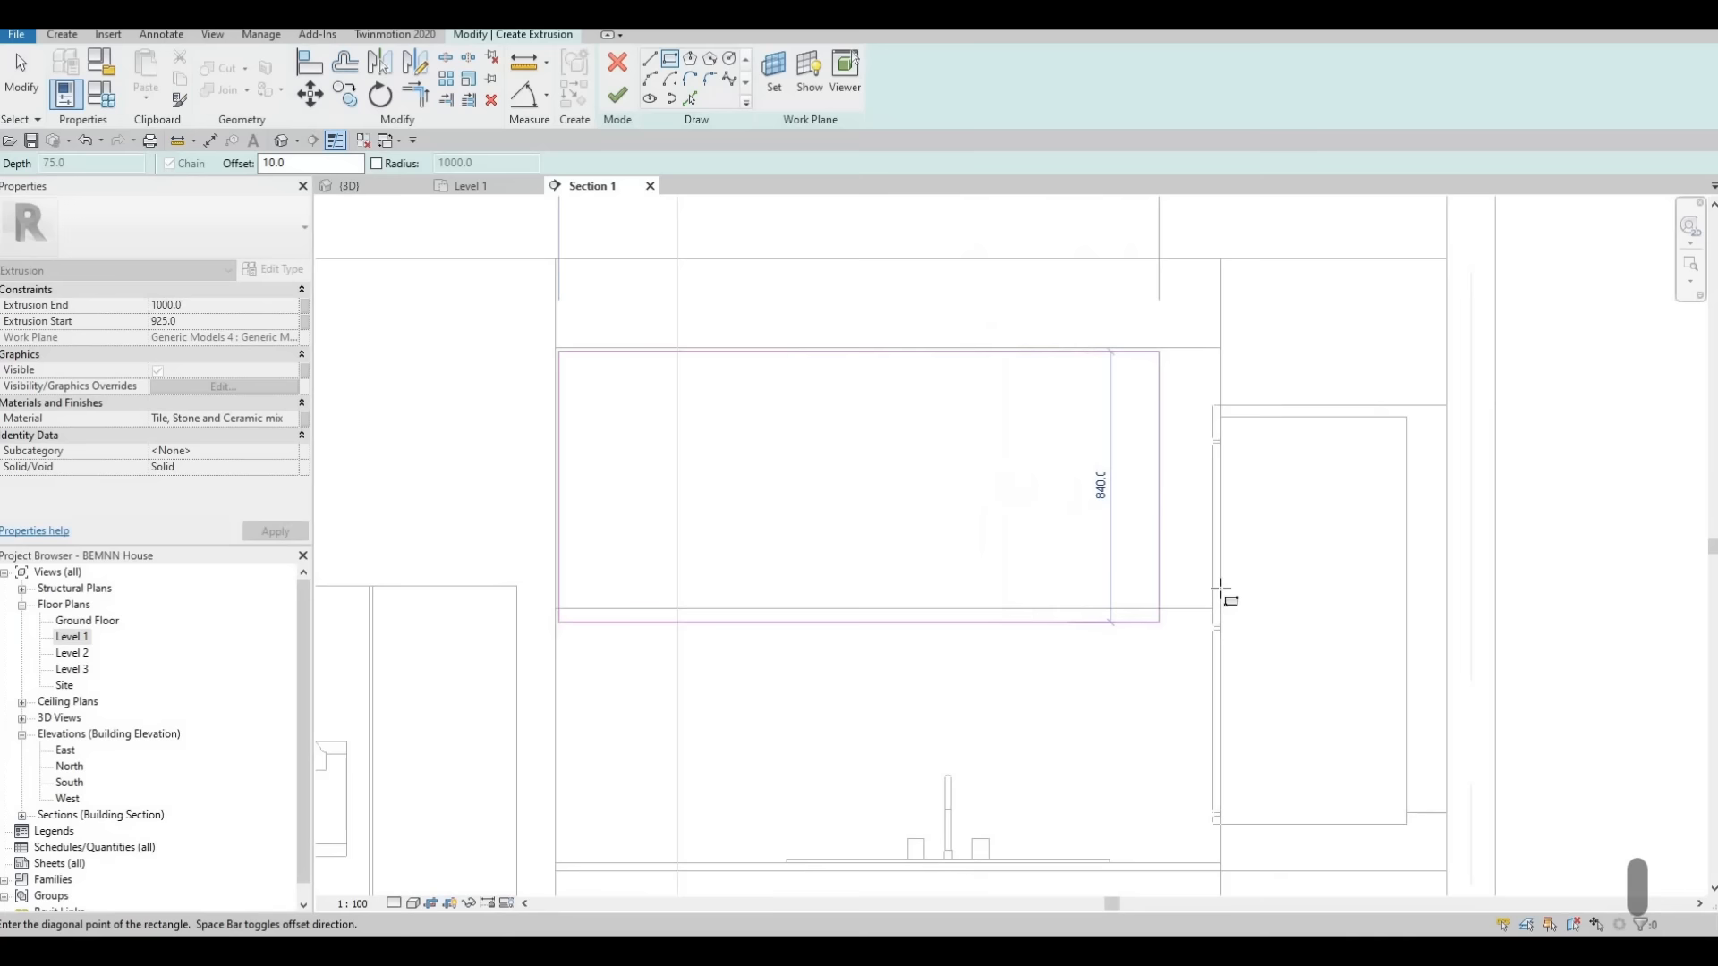
{"action": "scroll", "coordinate": [1226, 598], "scroll_direction": "up", "scroll_amount": 1}
{"action": "scroll", "coordinate": [1239, 609], "scroll_direction": "up", "scroll_amount": 1}
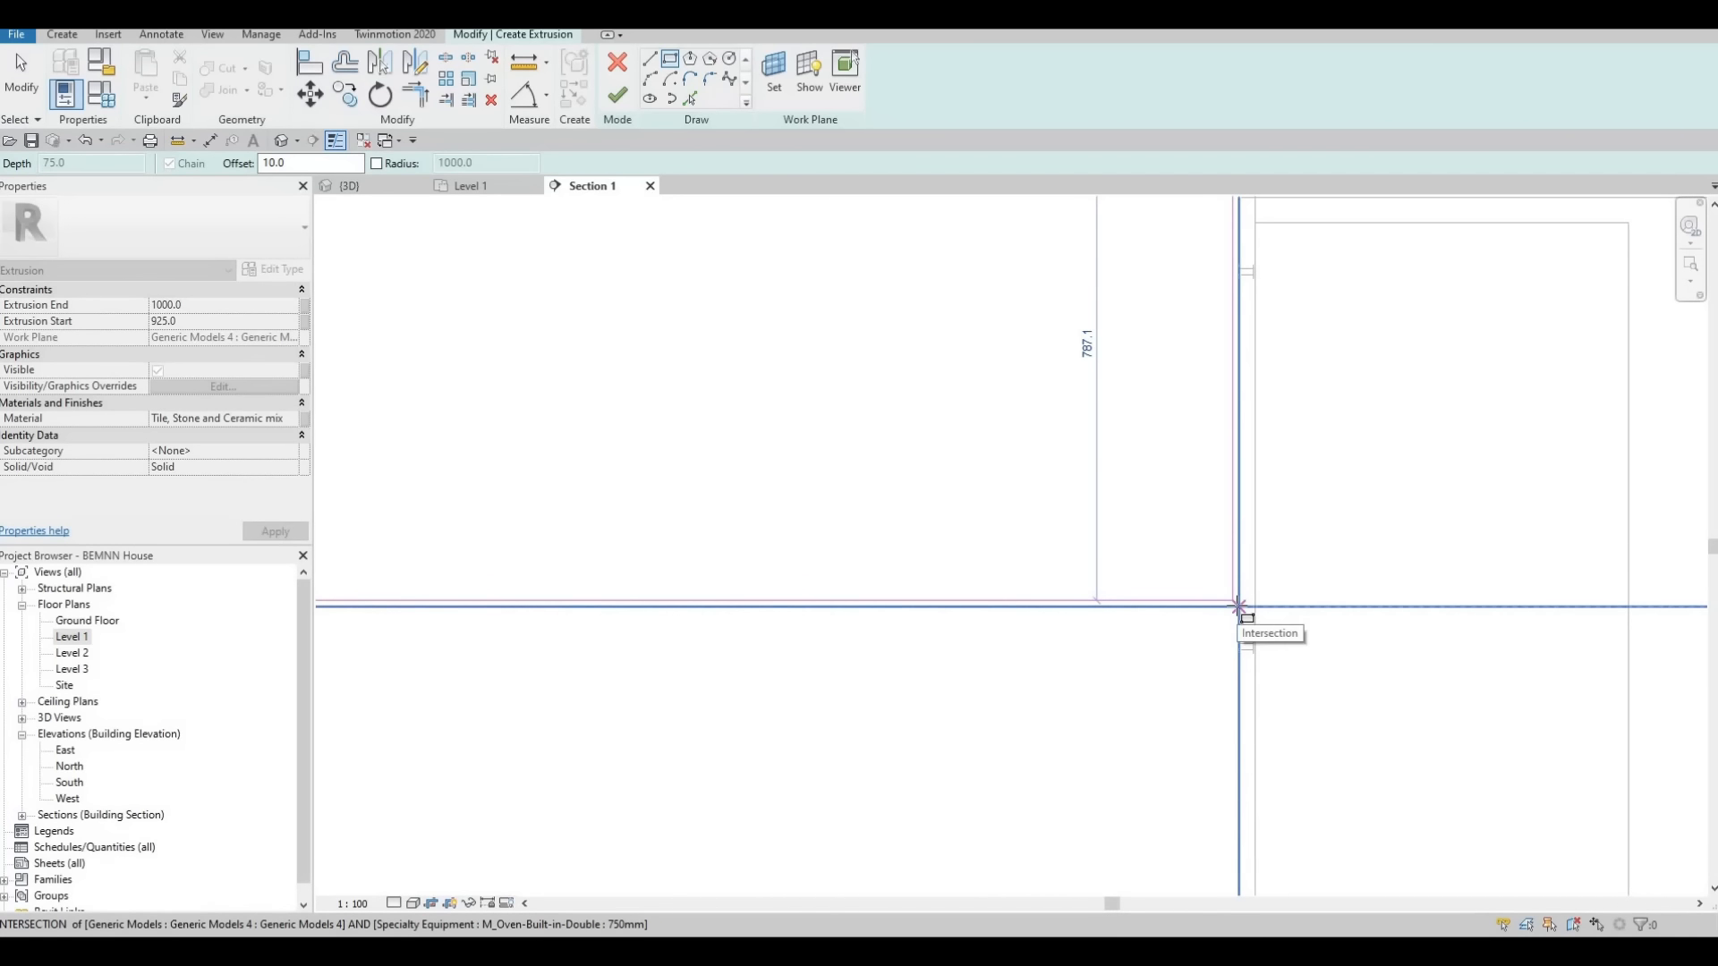
{"action": "left_click", "coordinate": [1239, 608]}
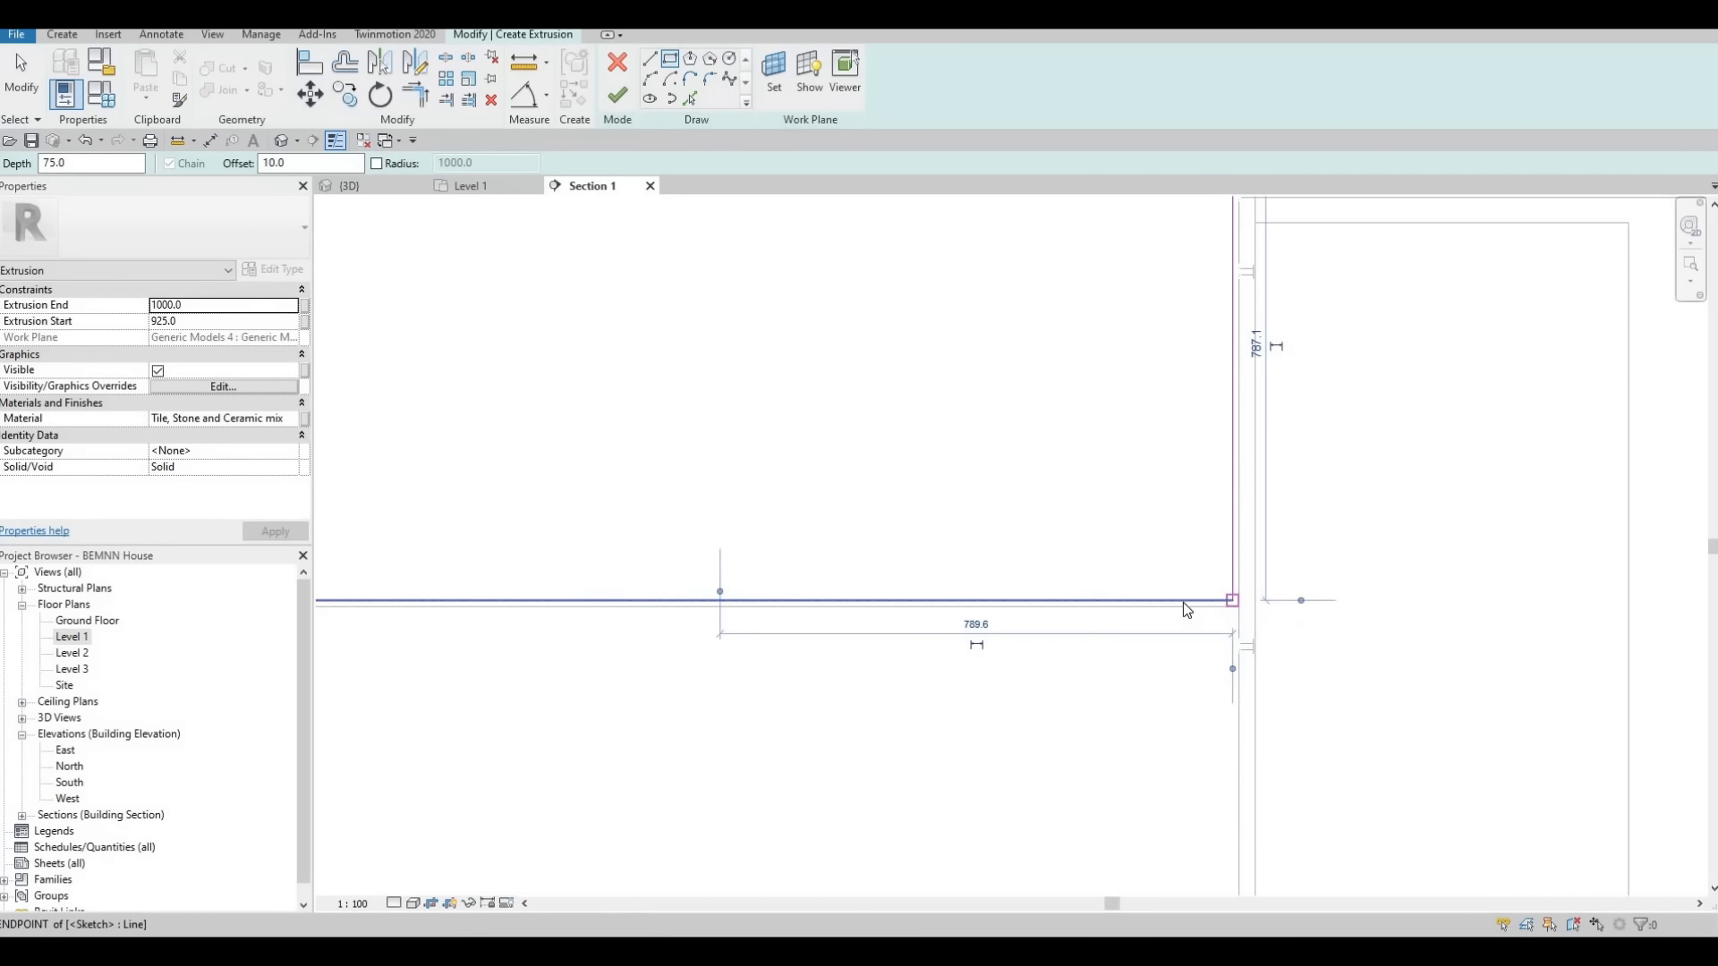
{"action": "scroll", "coordinate": [1237, 604], "scroll_direction": "down", "scroll_amount": 1}
{"action": "key", "text": "Escape"}
{"action": "key", "text": "Escape"}
{"action": "key", "text": "Escape"}
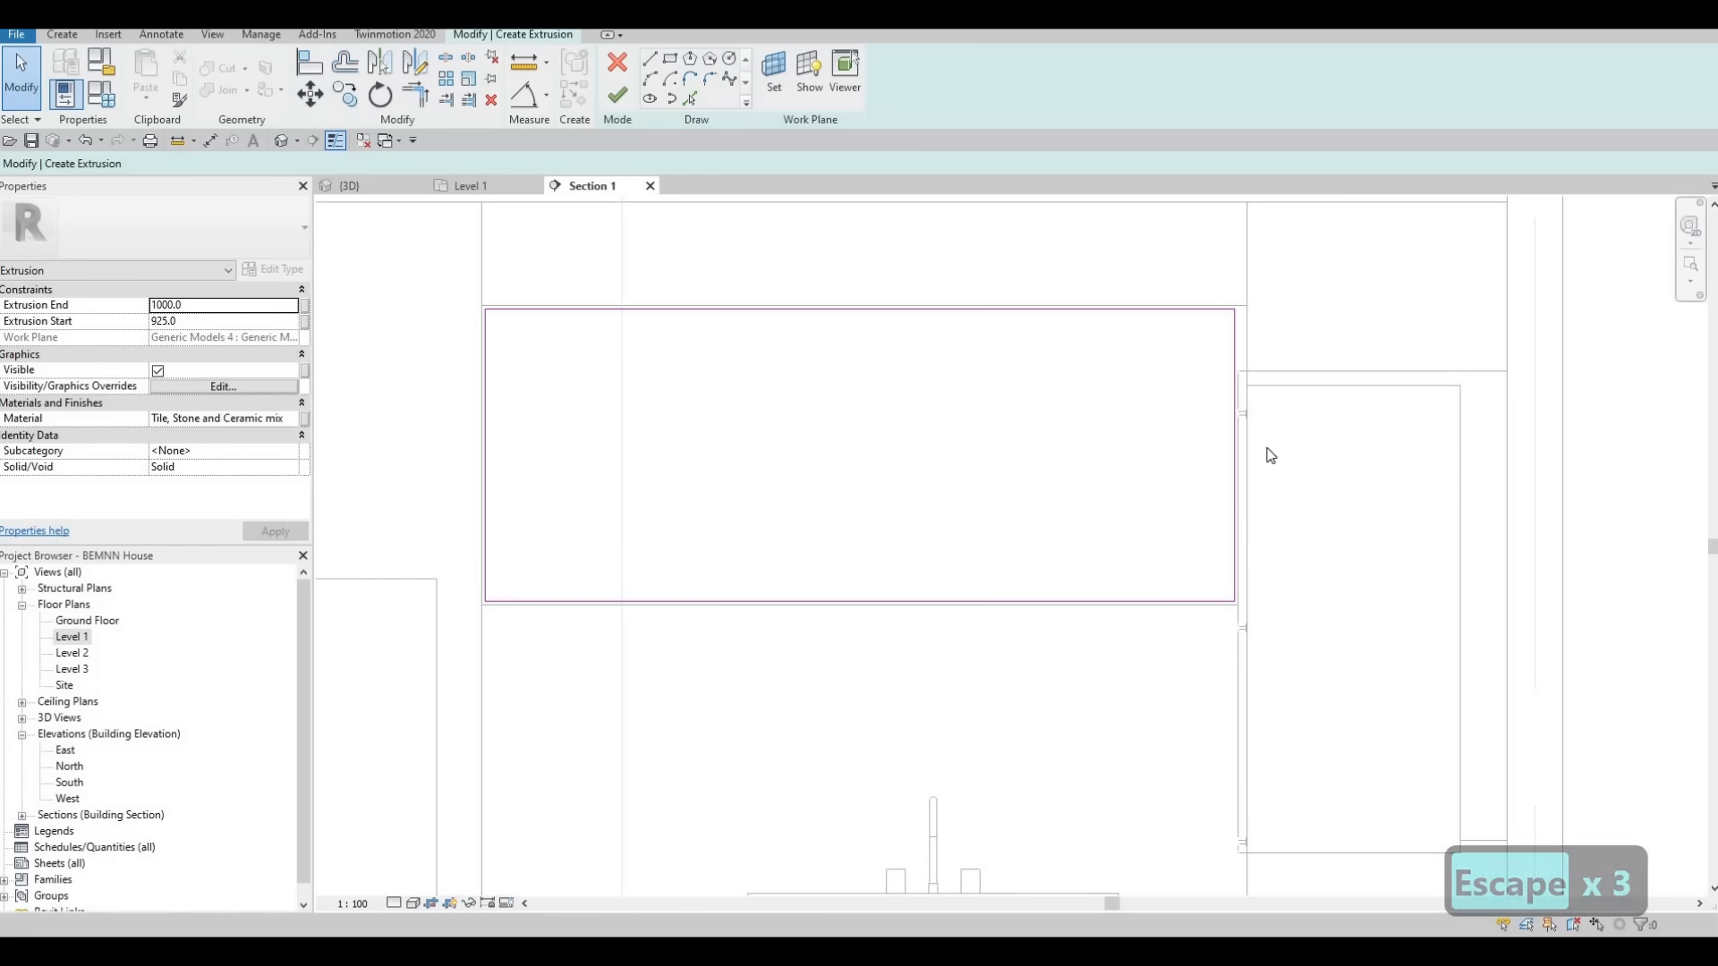
{"action": "scroll", "coordinate": [1268, 457], "scroll_direction": "down", "scroll_amount": 1}
{"action": "middle_click_drag", "start_coordinate": [957, 465], "coordinate": [1104, 452]}
{"action": "middle_click_drag", "start_coordinate": [814, 281], "coordinate": [749, 275]}
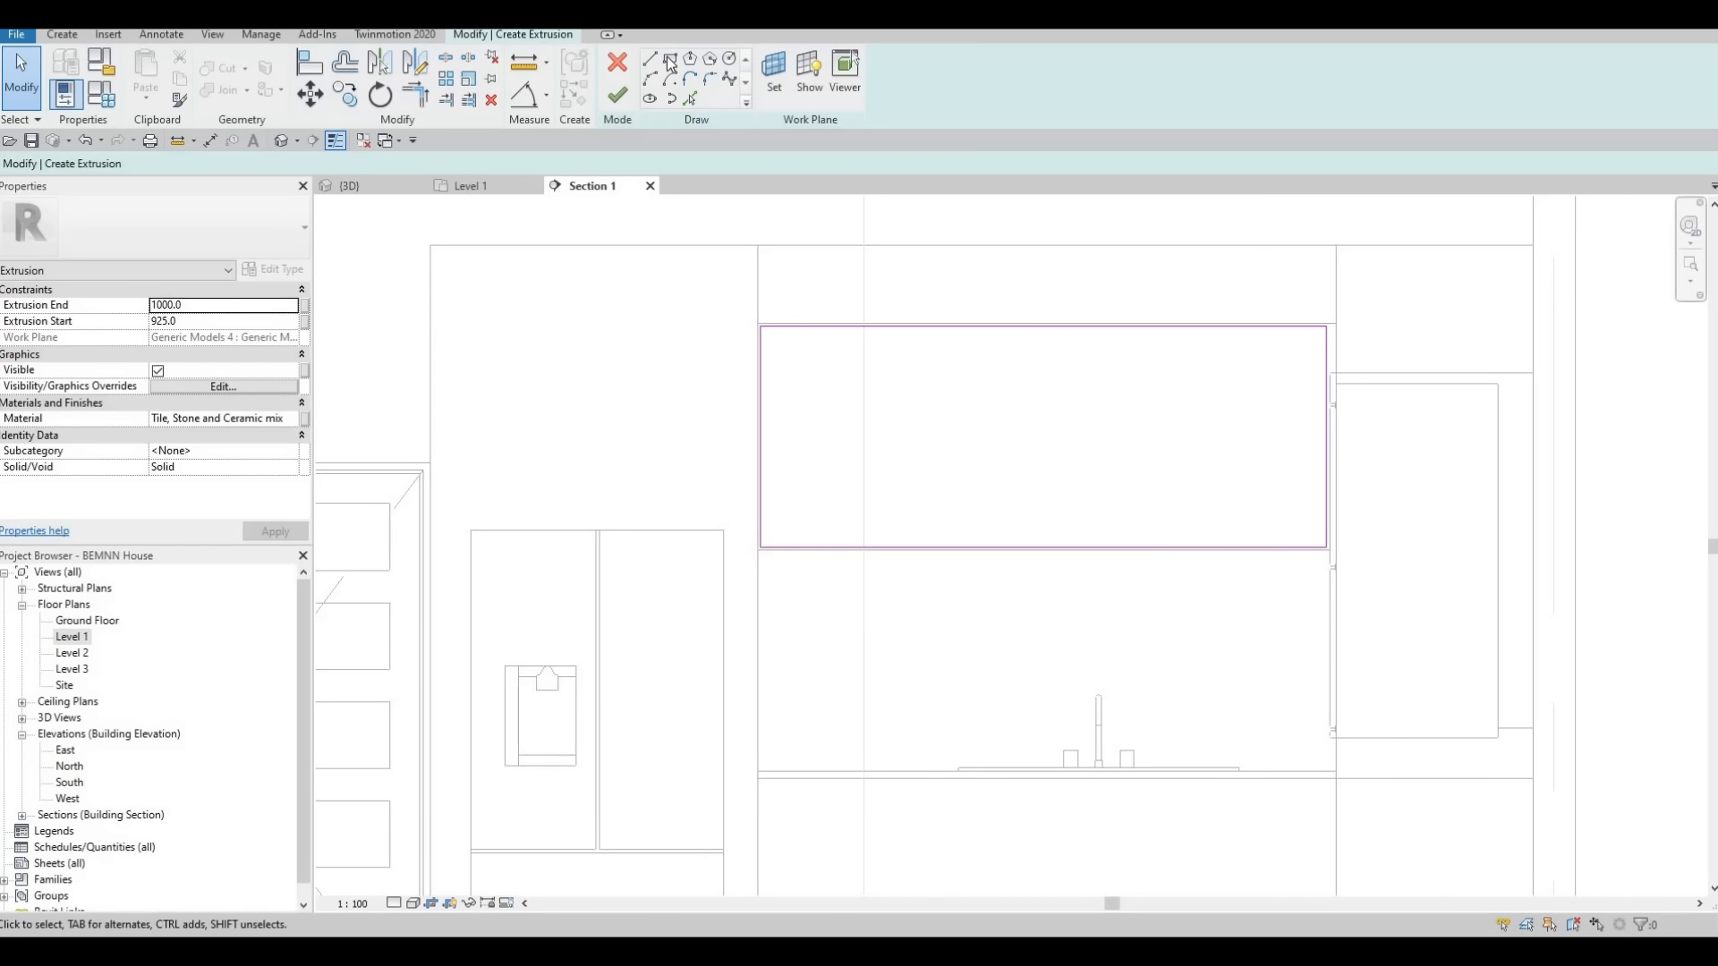
{"action": "middle_click_drag", "start_coordinate": [1109, 523], "coordinate": [1072, 499]}
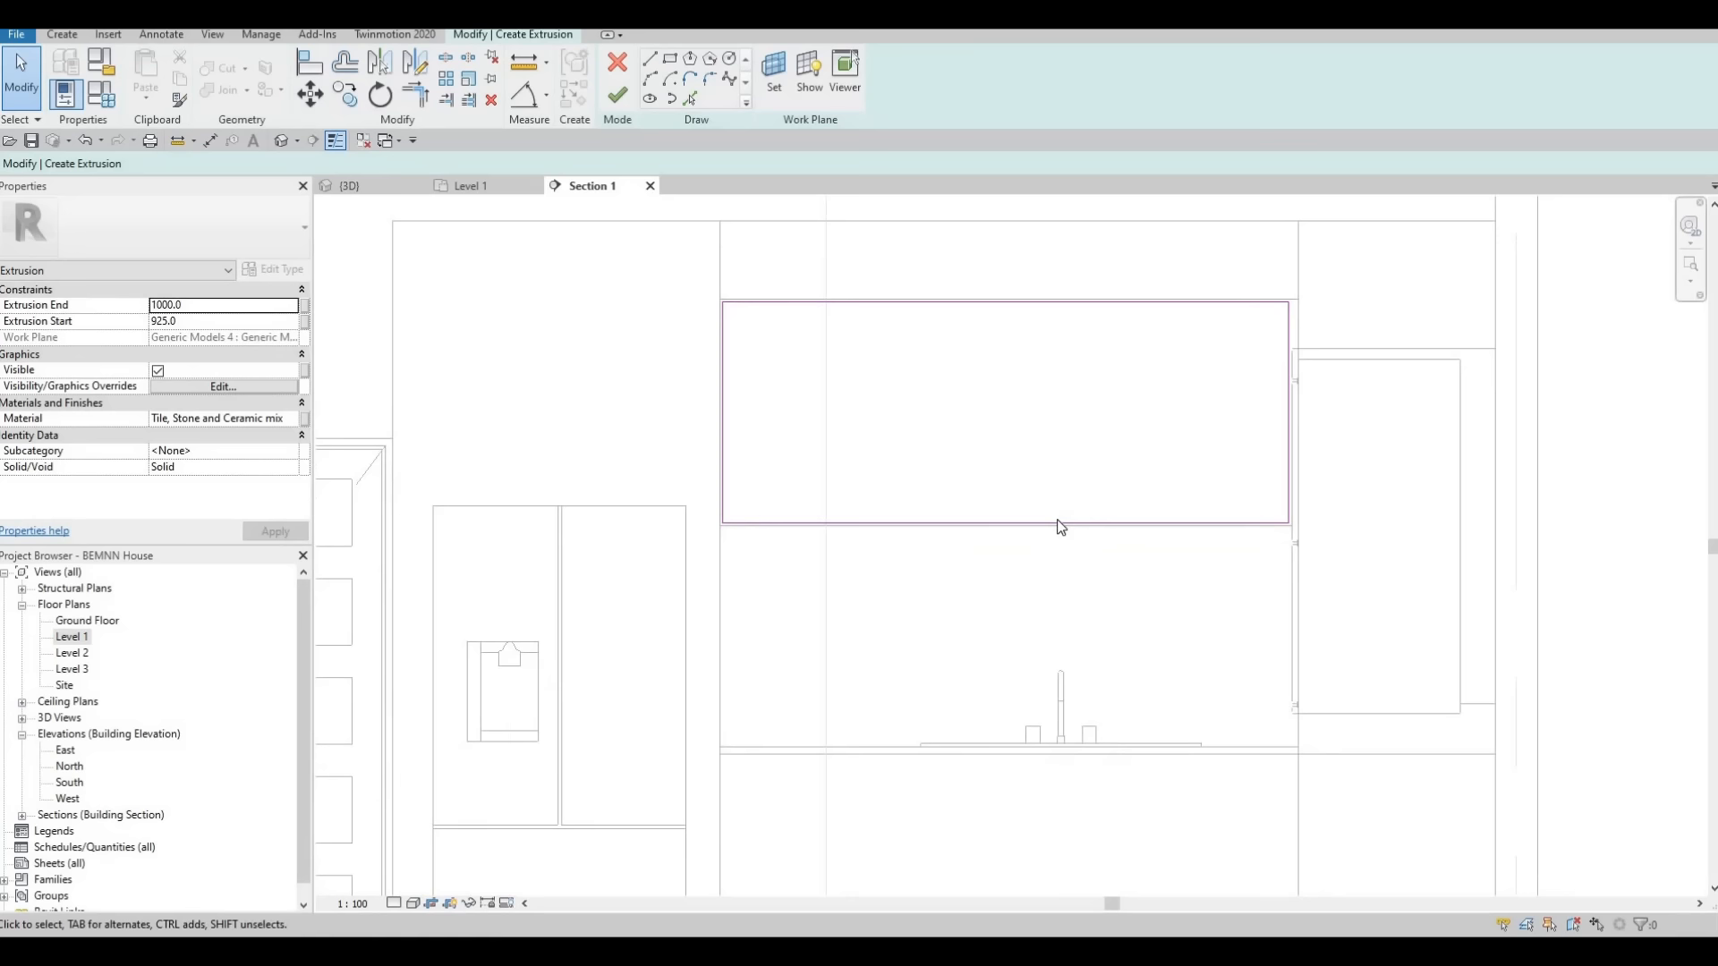
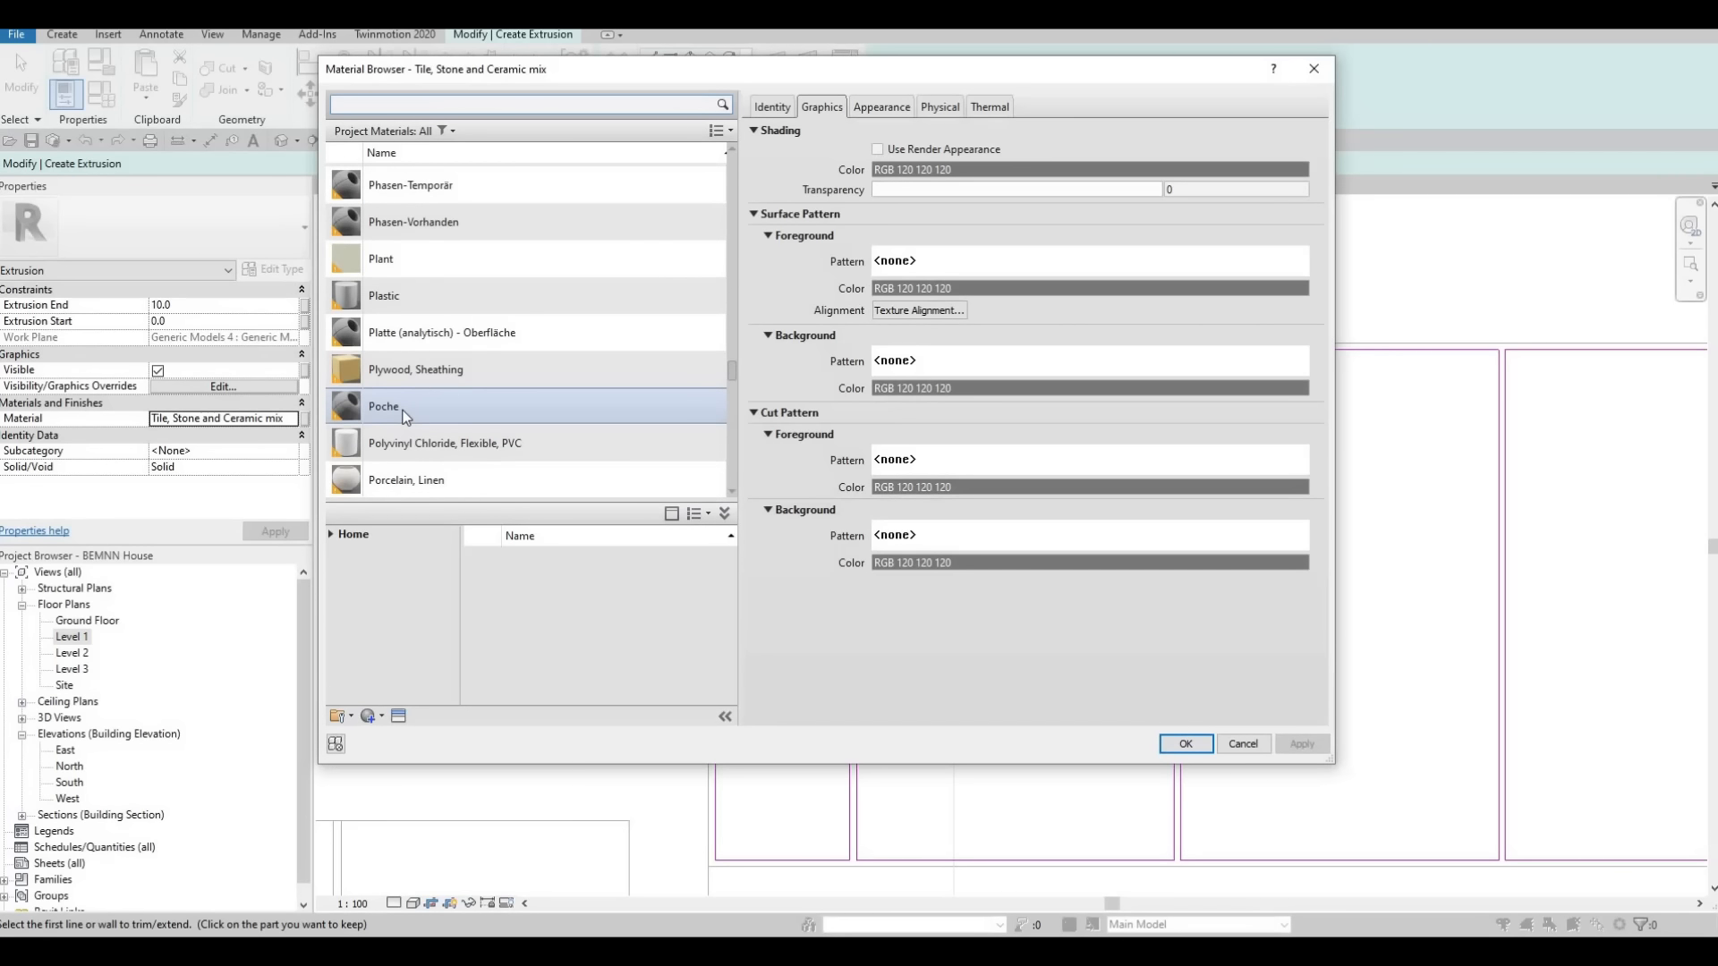
Search the project materials for "glu" and assign Glulam 24c to the wall cabinet door extrusion
{"action": "scroll", "coordinate": [406, 414], "scroll_direction": "up", "scroll_amount": 8}
{"action": "scroll", "coordinate": [407, 422], "scroll_direction": "down", "scroll_amount": 4}
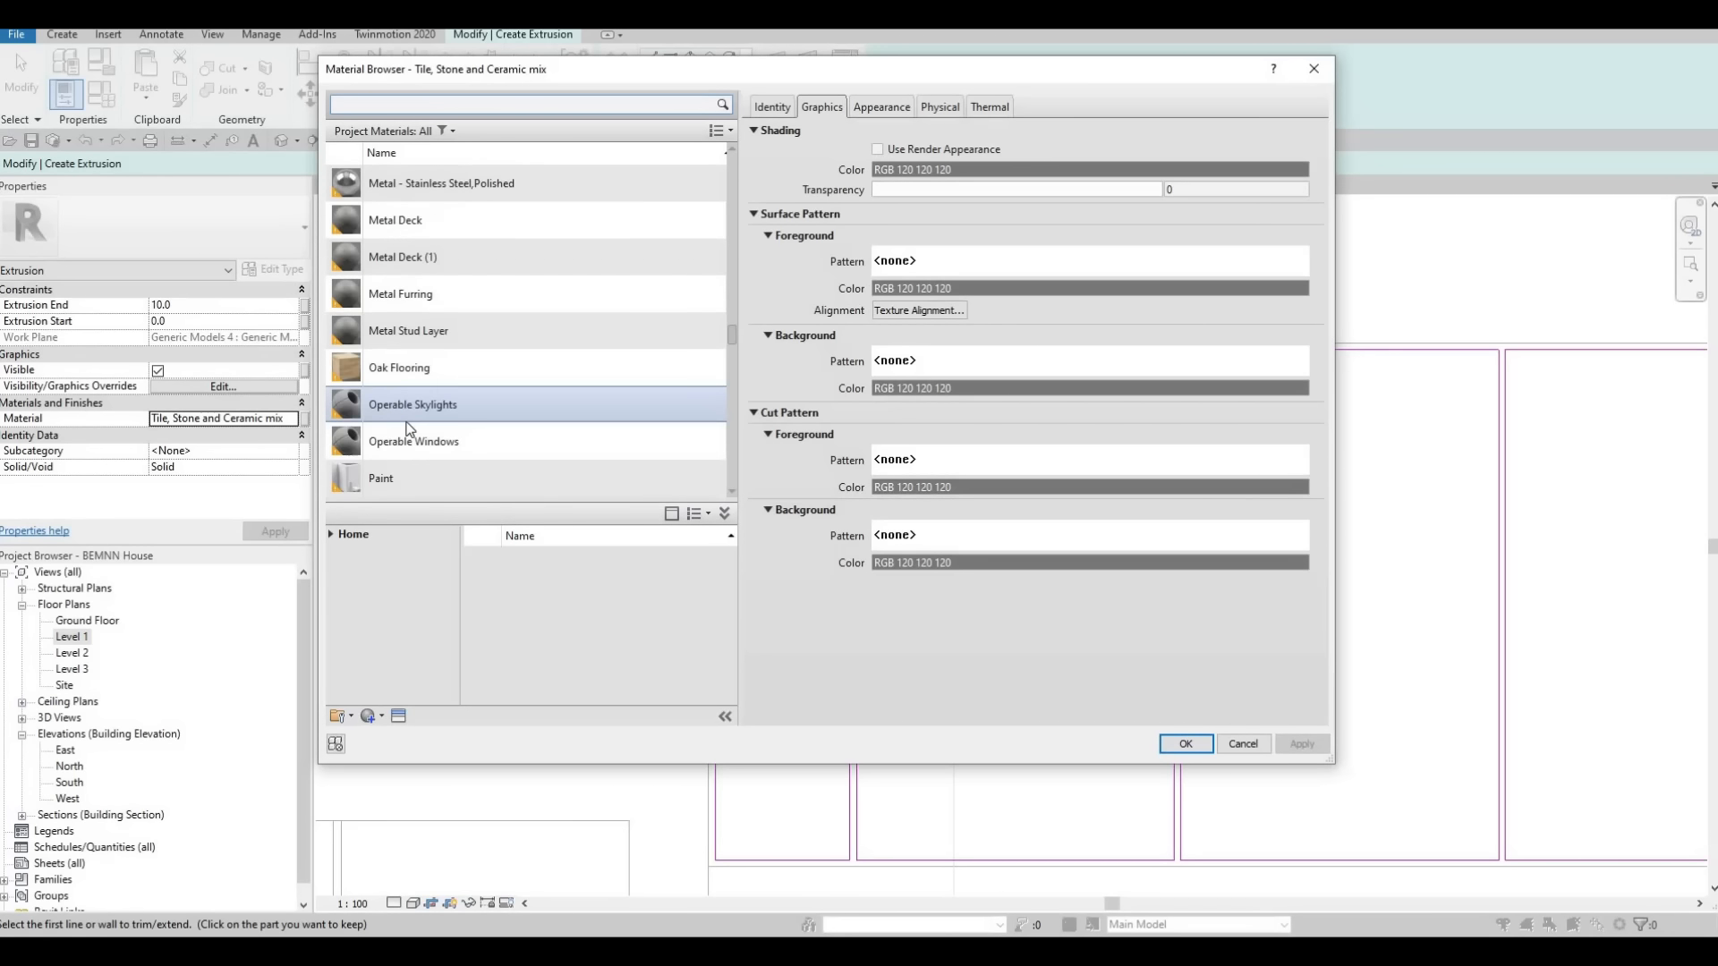
{"action": "scroll", "coordinate": [407, 427], "scroll_direction": "up", "scroll_amount": 10}
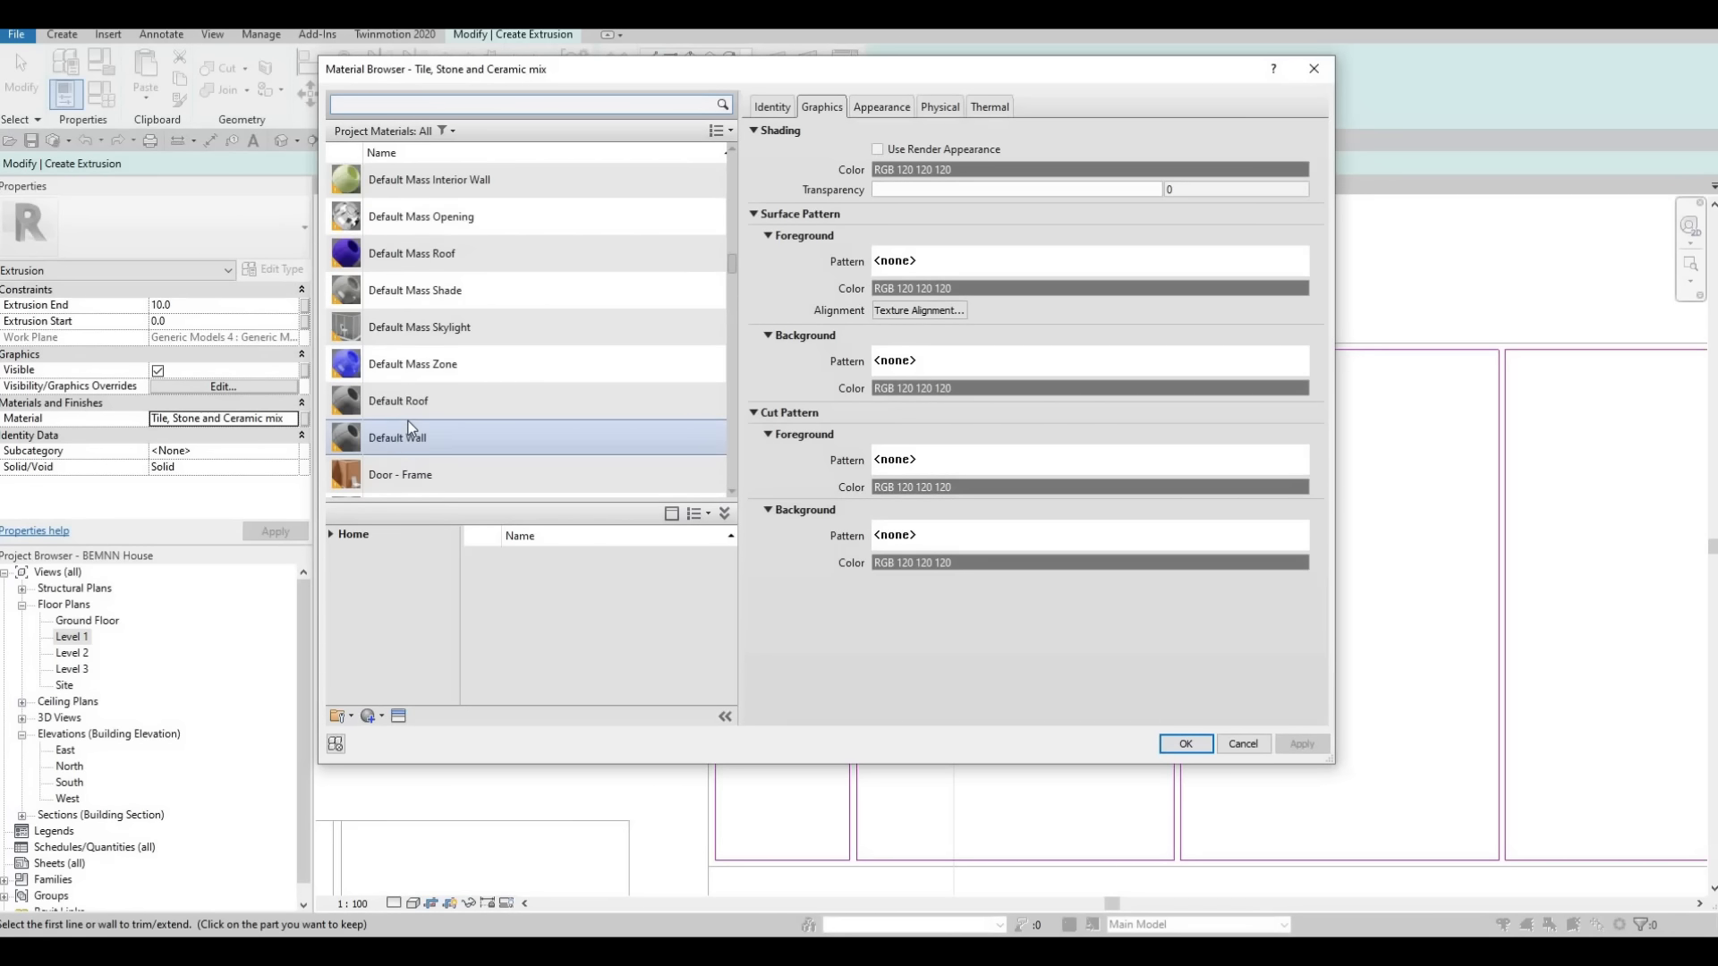
{"action": "scroll", "coordinate": [409, 427], "scroll_direction": "down", "scroll_amount": 1}
{"action": "scroll", "coordinate": [408, 428], "scroll_direction": "up", "scroll_amount": 7}
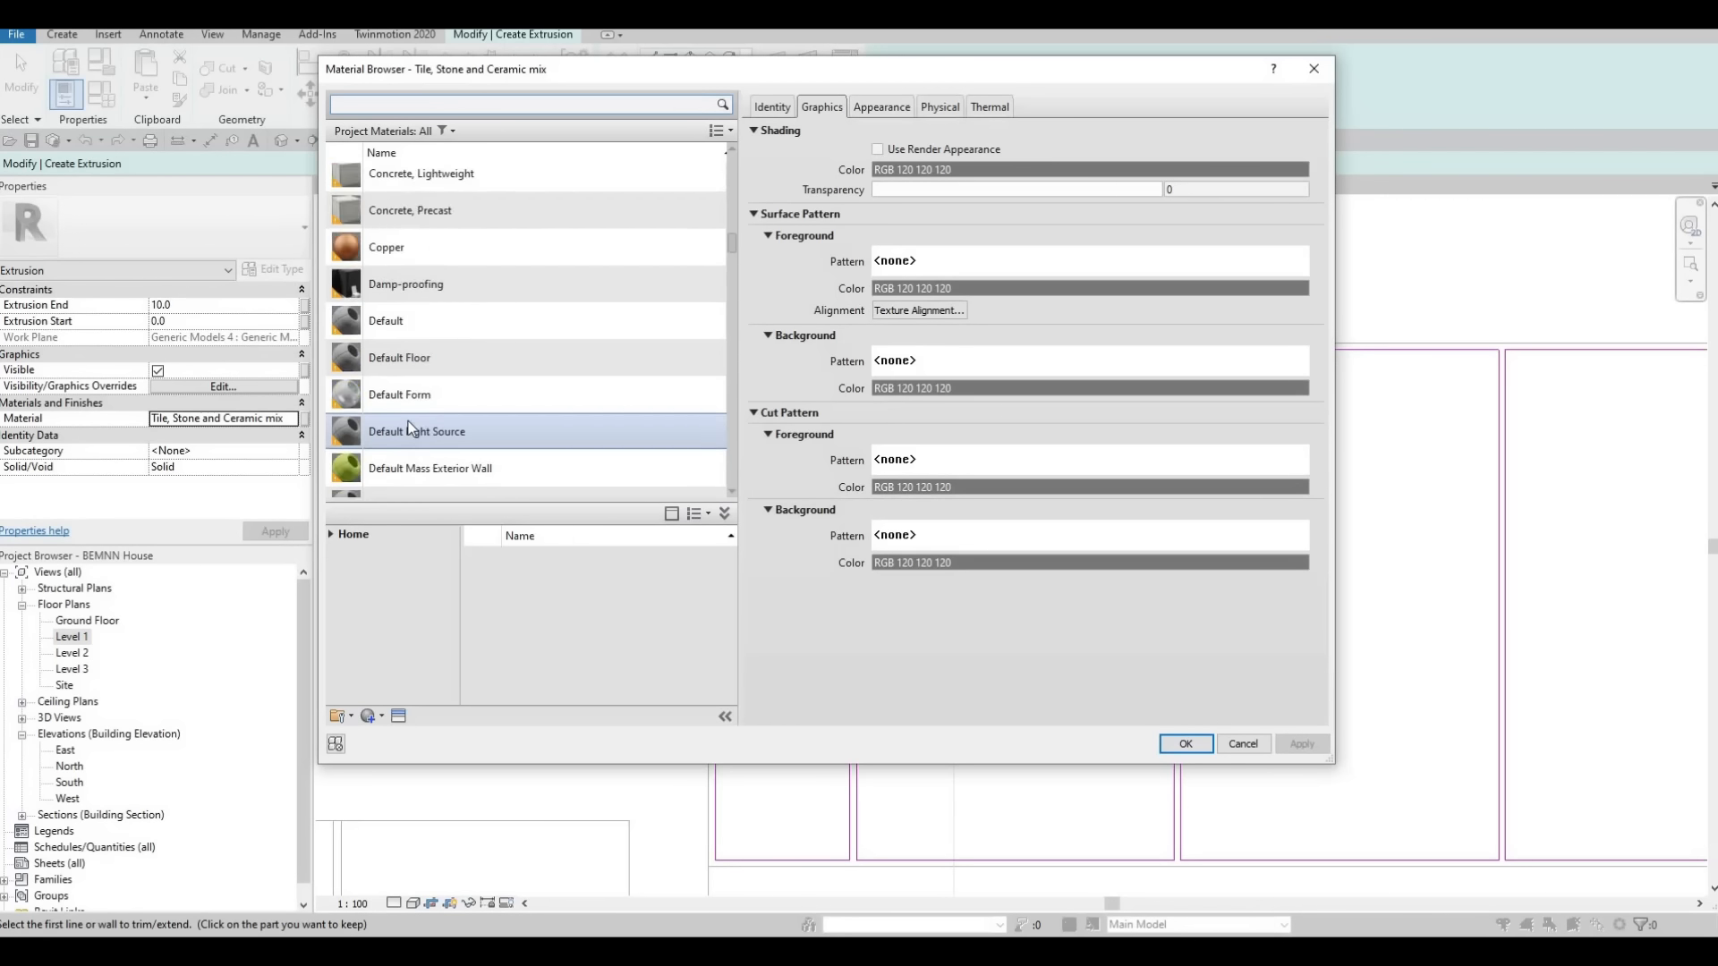
{"action": "scroll", "coordinate": [408, 427], "scroll_direction": "up", "scroll_amount": 3}
{"action": "scroll", "coordinate": [410, 428], "scroll_direction": "down", "scroll_amount": 1}
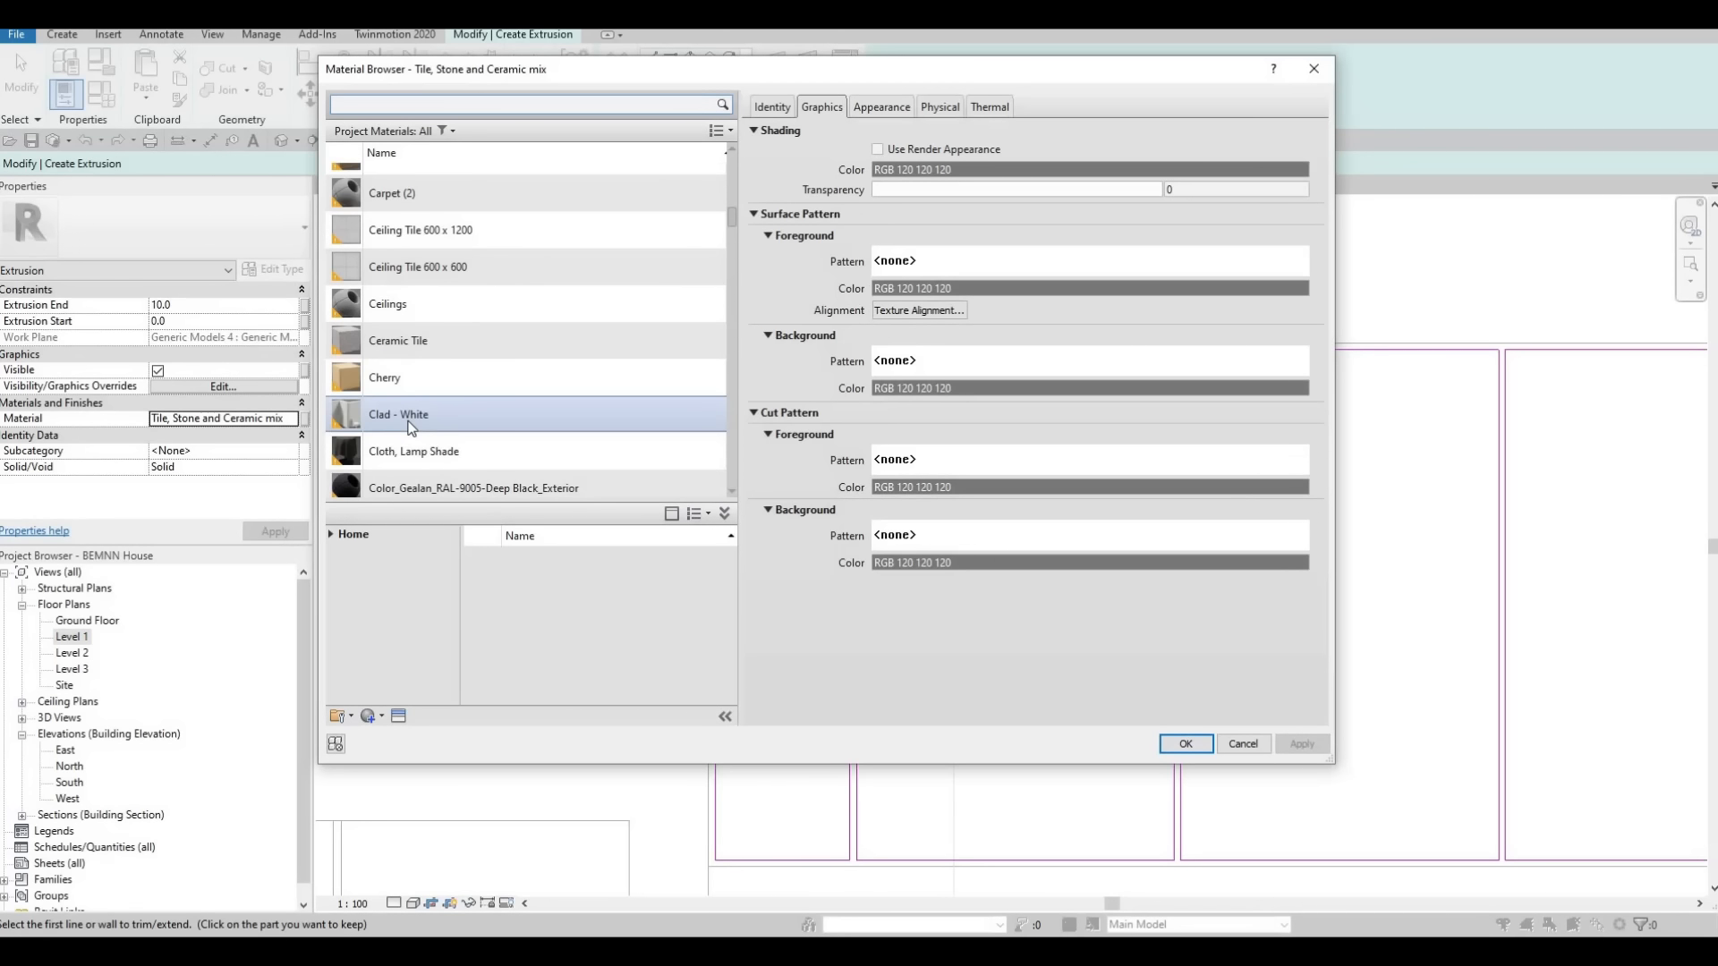
{"action": "scroll", "coordinate": [410, 427], "scroll_direction": "down", "scroll_amount": 2}
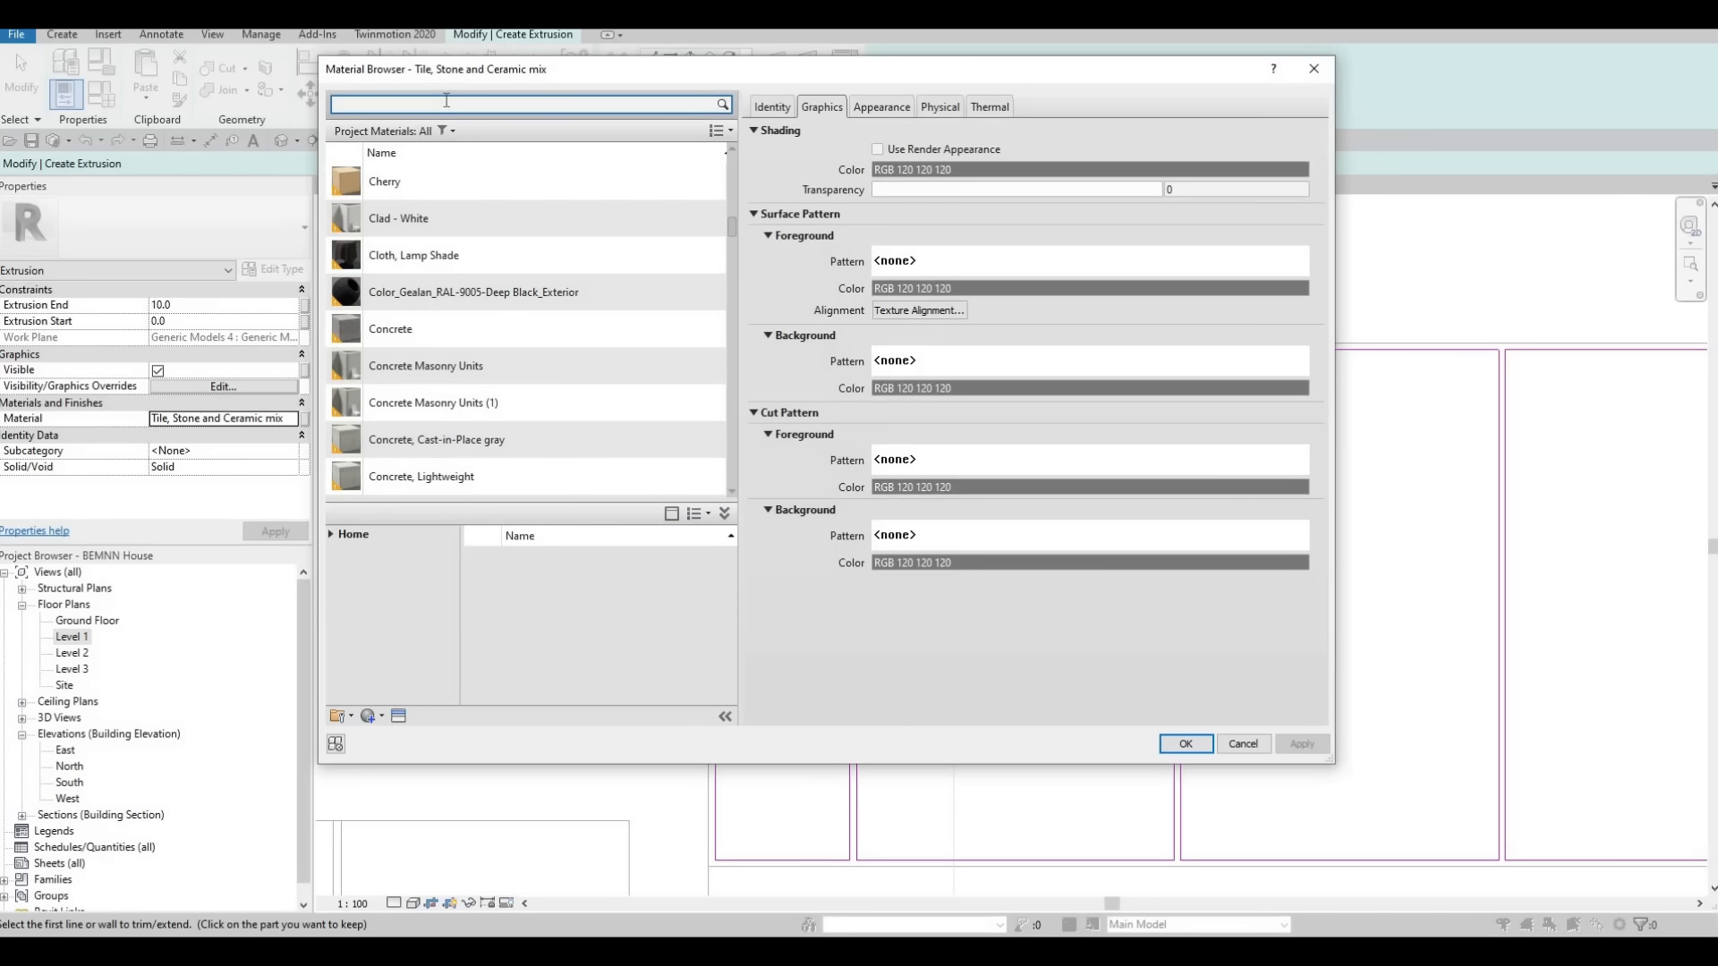
{"action": "type", "text": "u"}
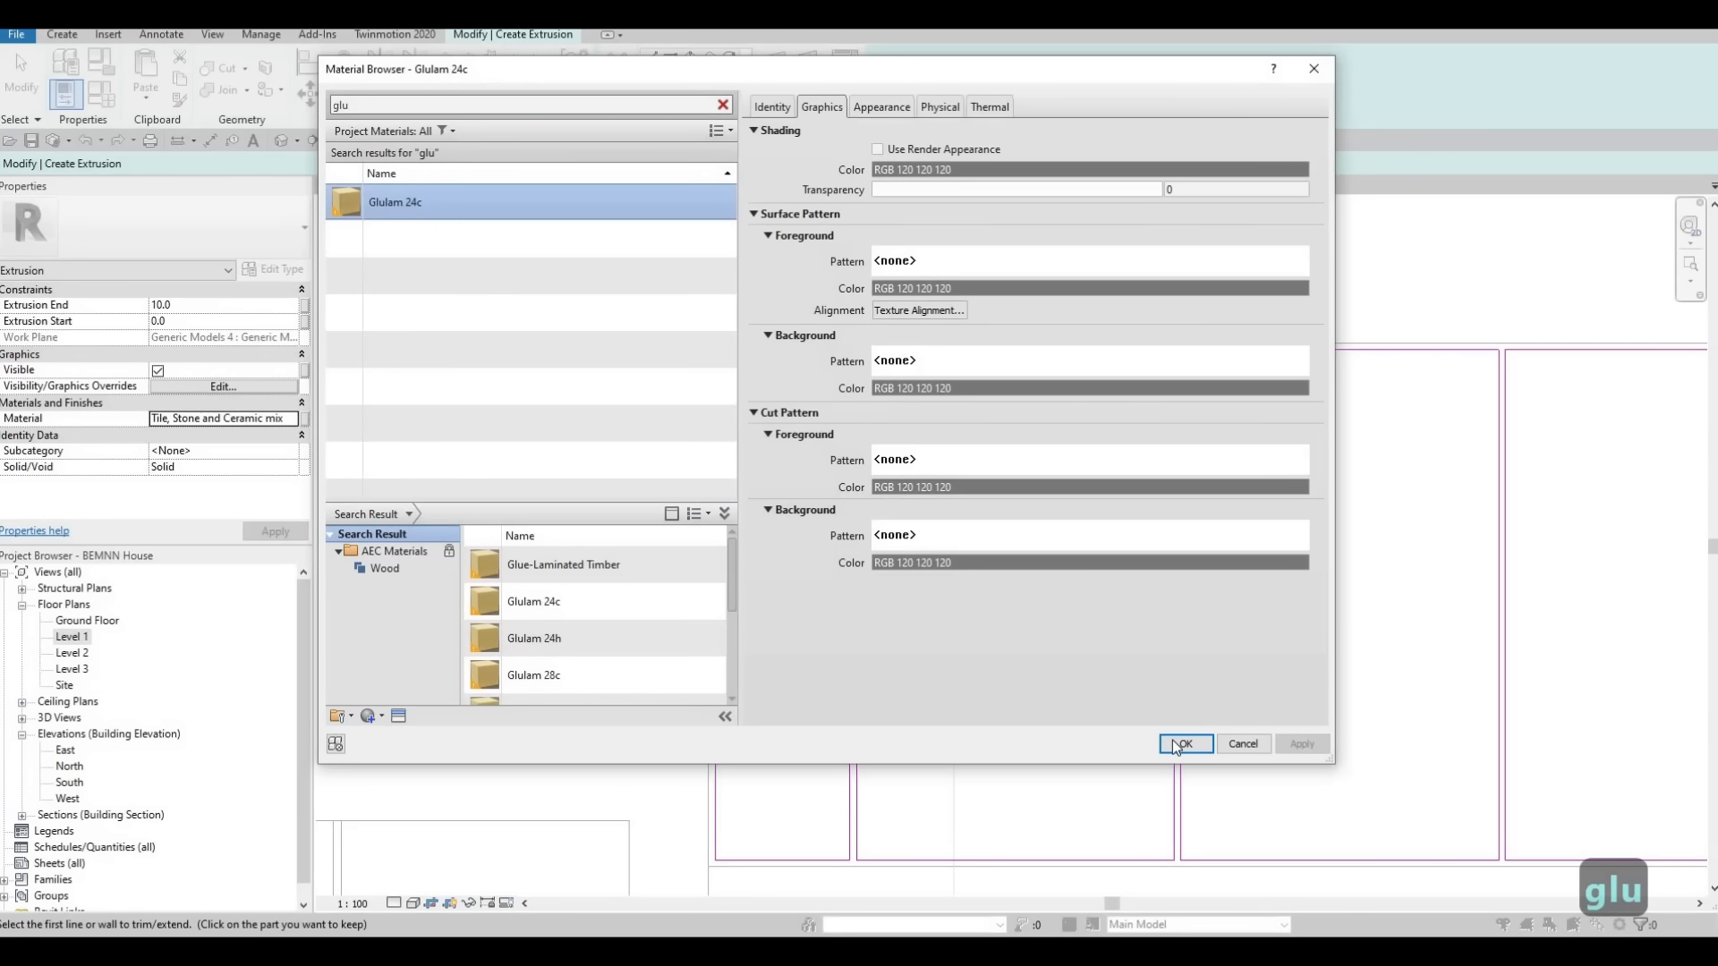
{"action": "key", "text": "Return"}
{"action": "scroll", "coordinate": [908, 384], "scroll_direction": "down", "scroll_amount": 3}
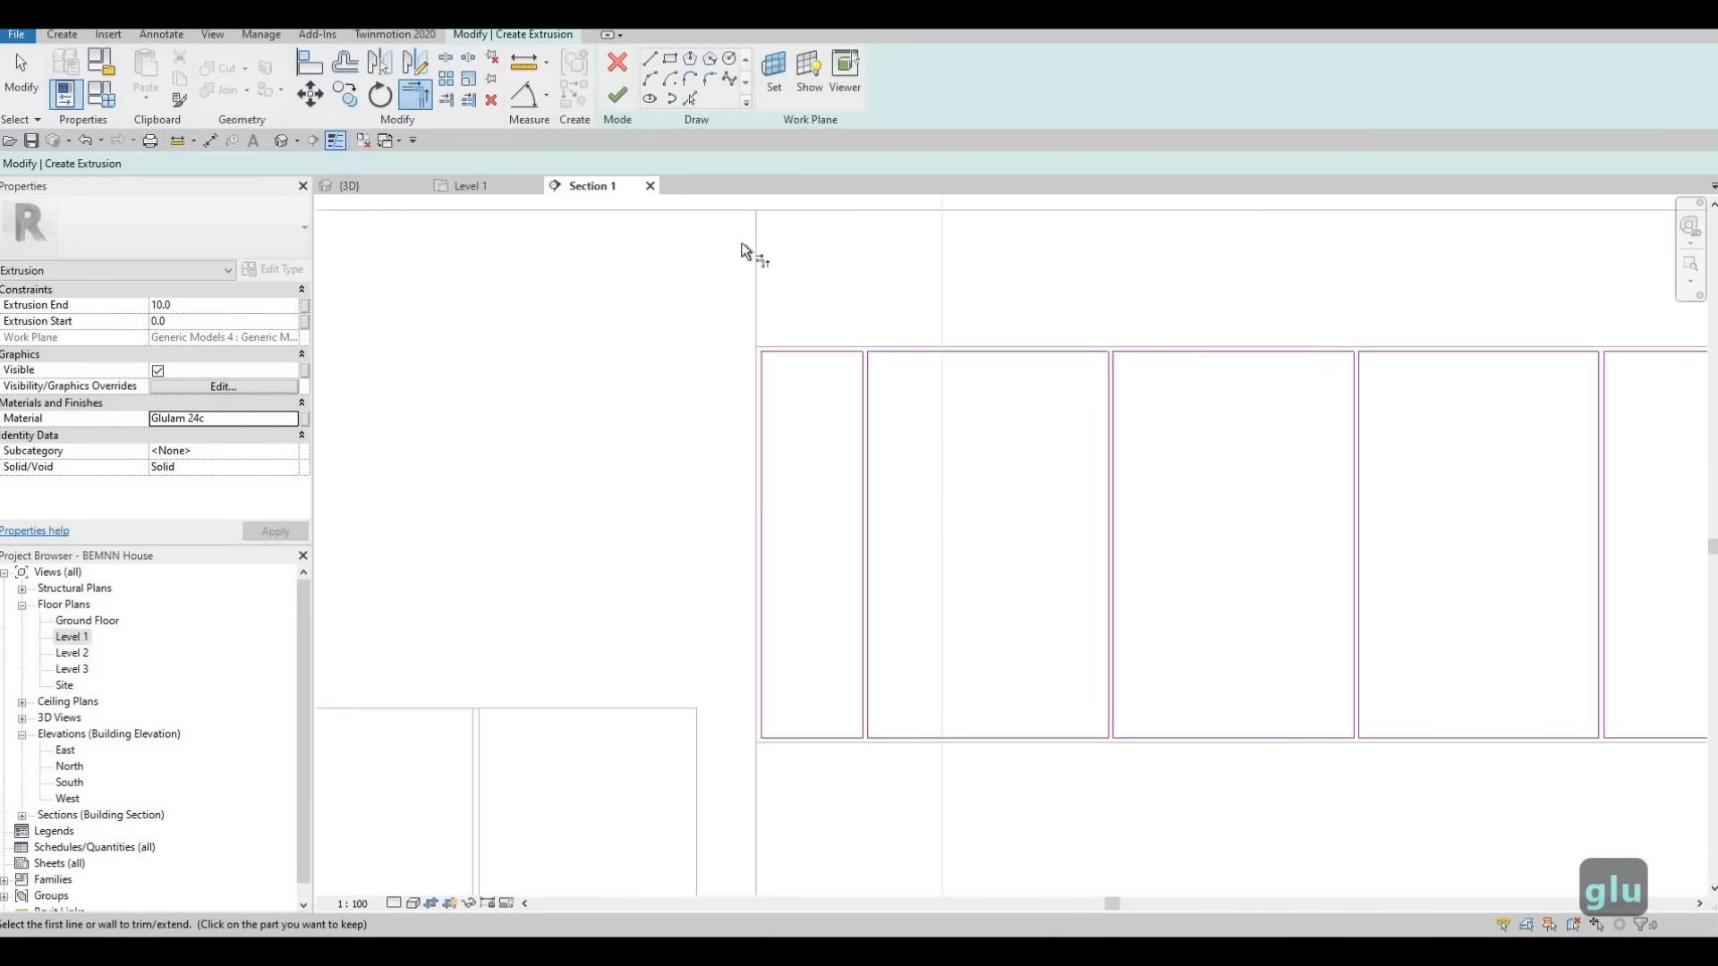
Finish the door extrusion sketch and the in-place model, and view the new cabinet fronts from the front in 3D
{"action": "left_click", "coordinate": [617, 95]}
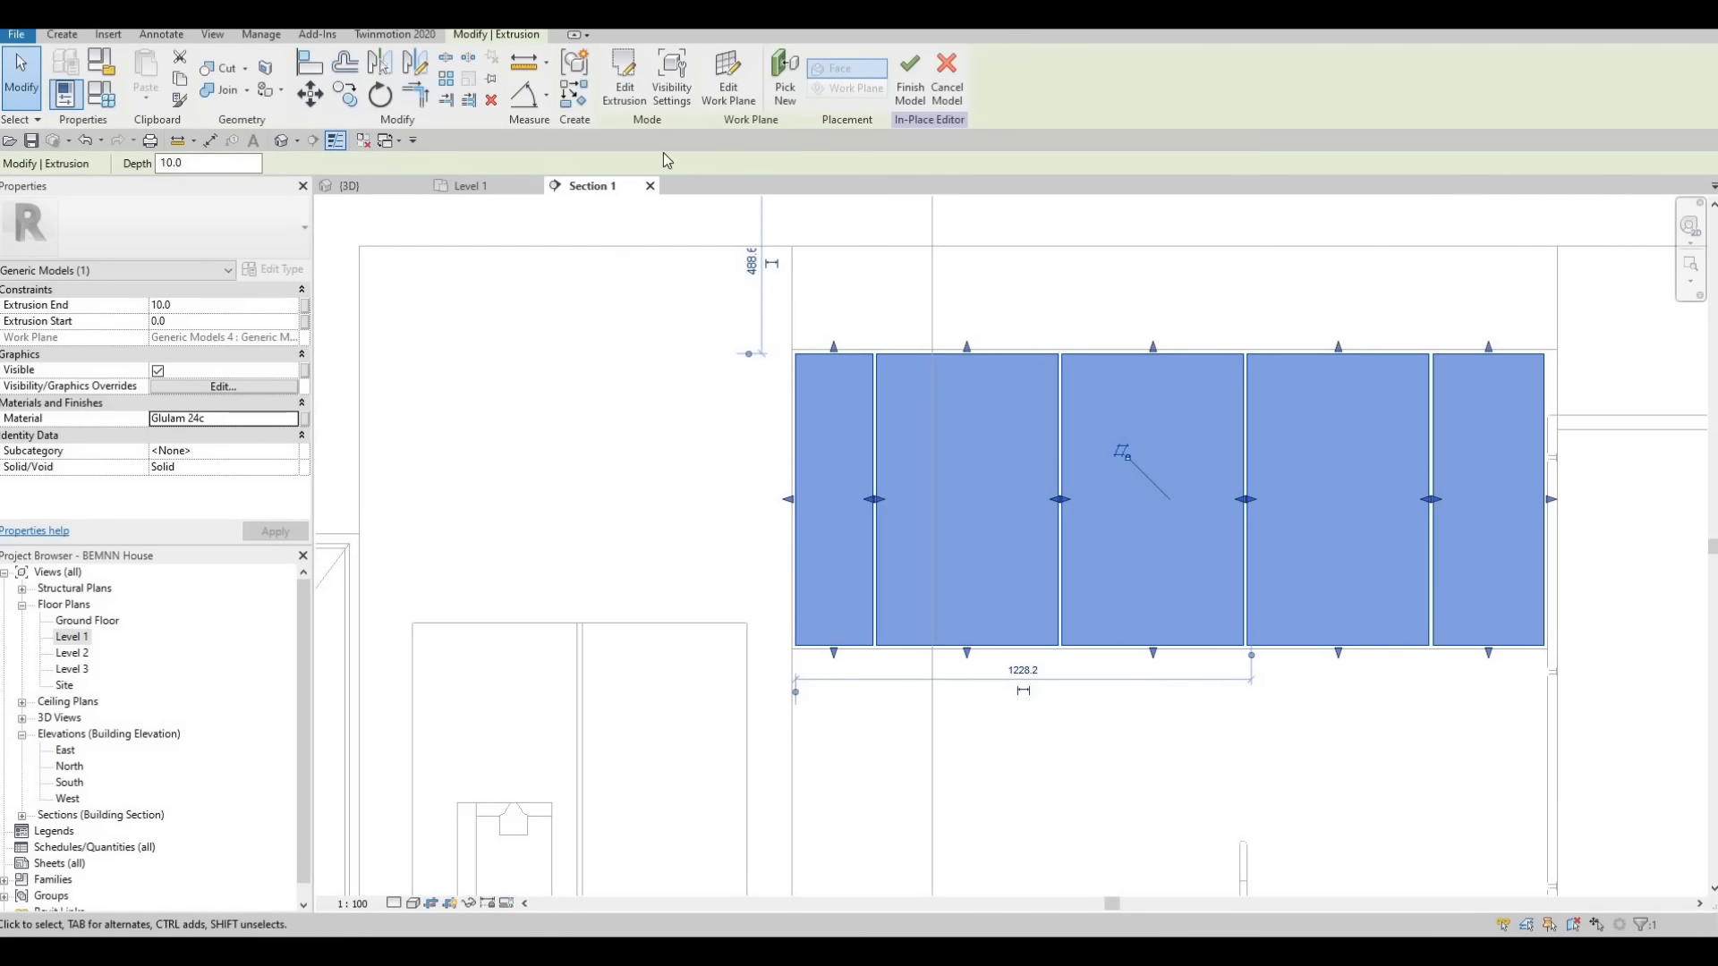
{"action": "key", "text": "ctrl+Tab"}
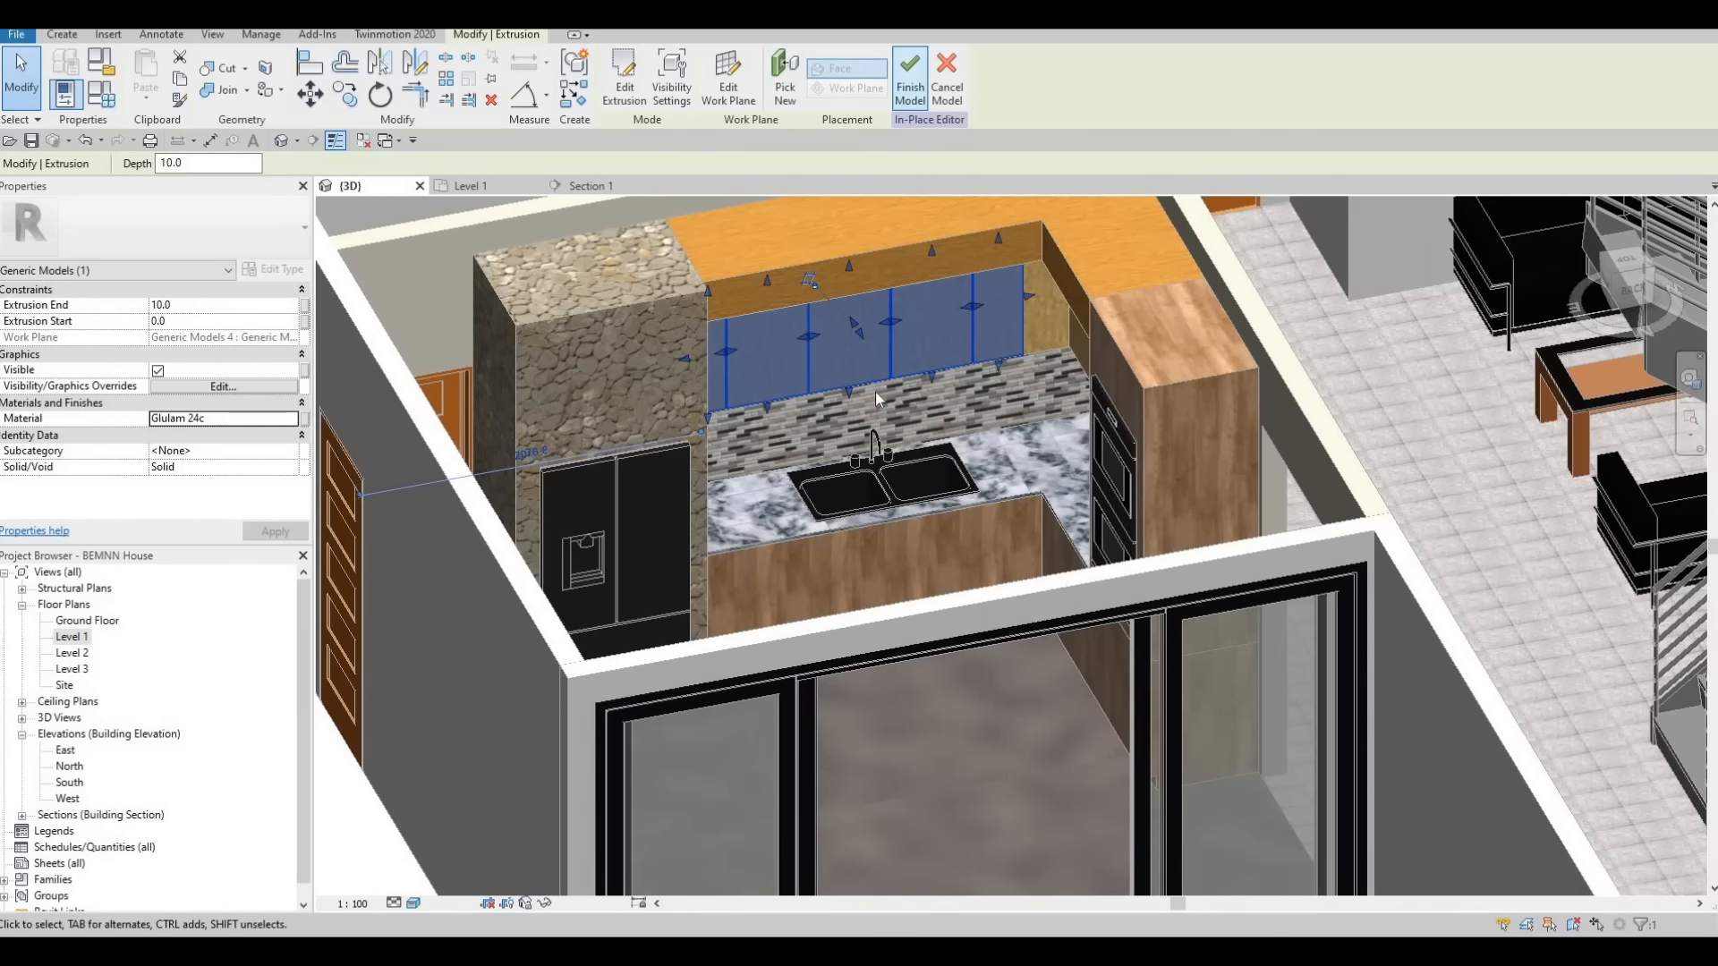
{"action": "key", "text": "Escape"}
{"action": "scroll", "coordinate": [881, 389], "scroll_direction": "up", "scroll_amount": 3}
{"action": "middle_click_drag", "start_coordinate": [993, 257], "coordinate": [1129, 487], "text": "shift"}
{"action": "scroll", "coordinate": [1130, 537], "scroll_direction": "up", "scroll_amount": 4}
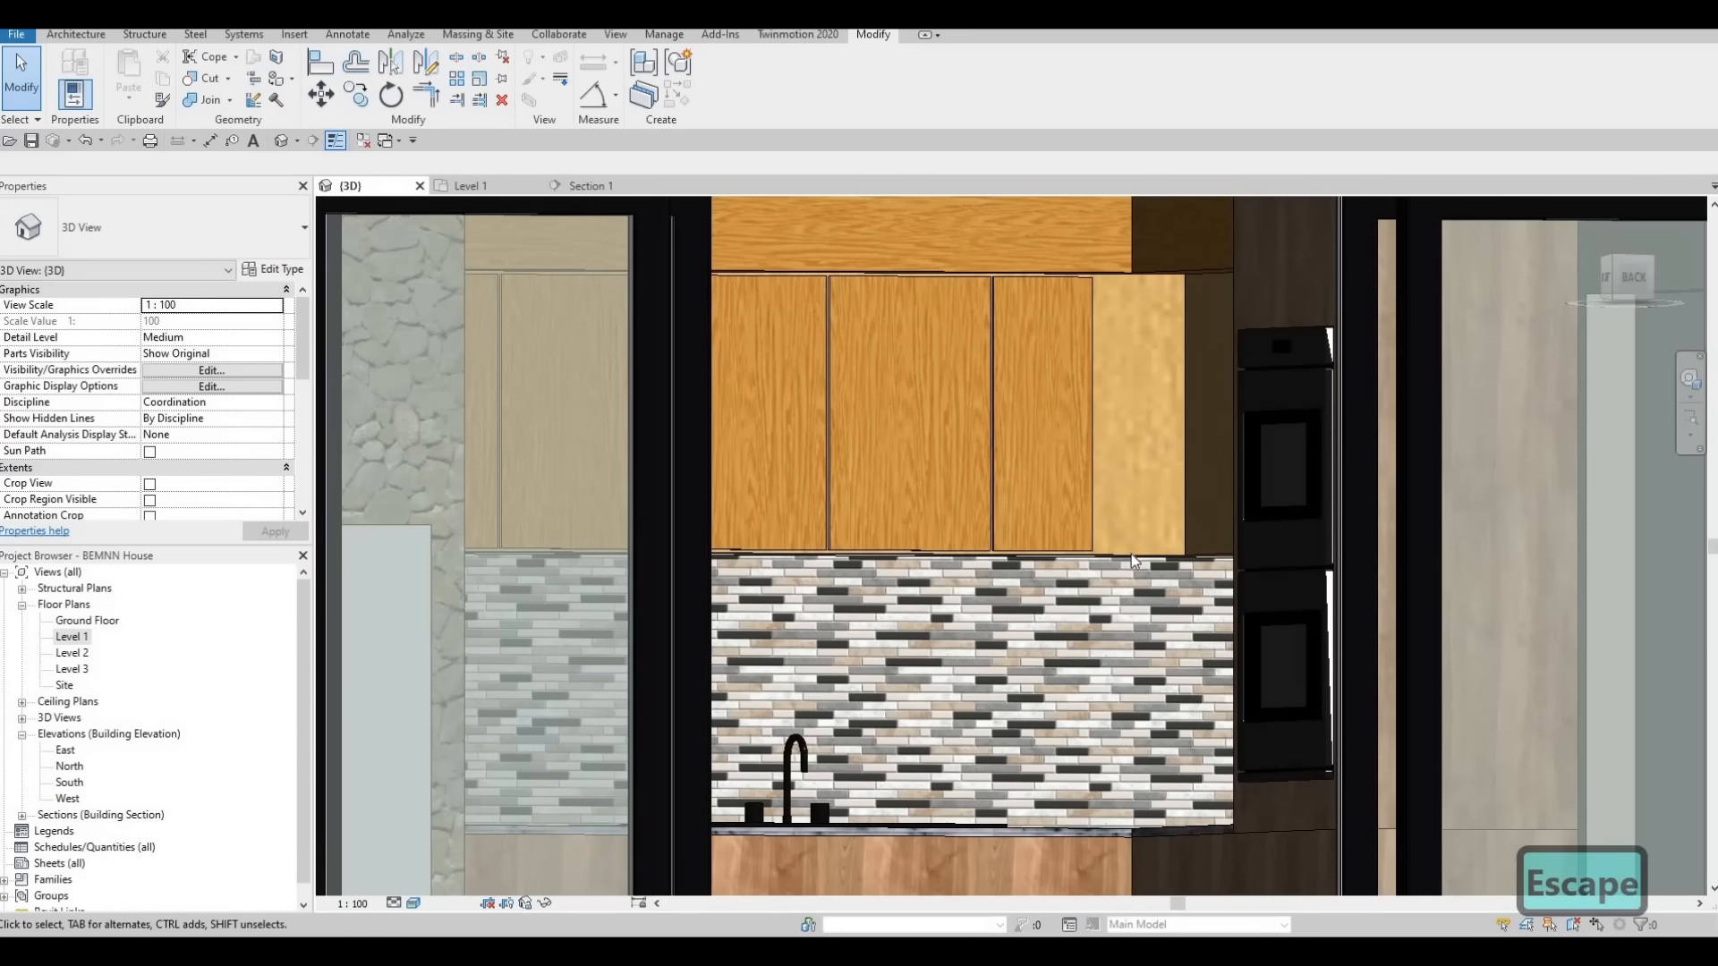
Edit the wall cabinet body in place, copy the material name Douglas Fir from its extrusion and close the model
{"action": "left_click", "coordinate": [1132, 559]}
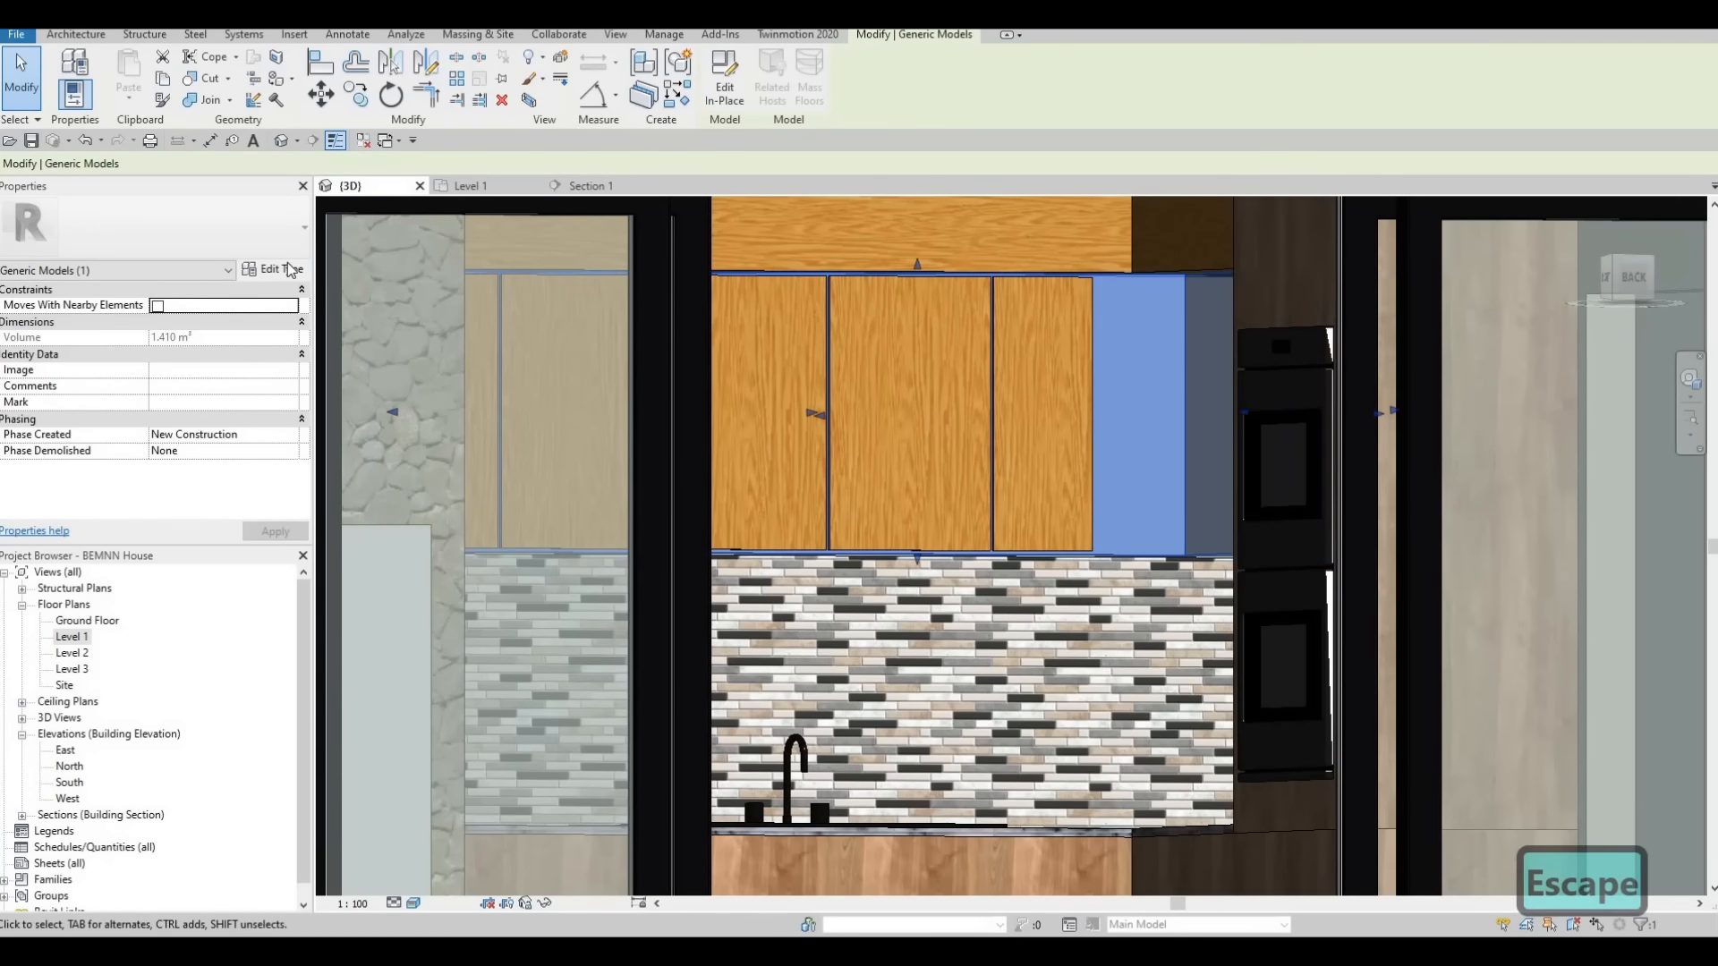
{"action": "left_click", "coordinate": [289, 270]}
{"action": "key", "text": "Escape"}
{"action": "key", "text": "Escape"}
{"action": "key", "text": "Escape"}
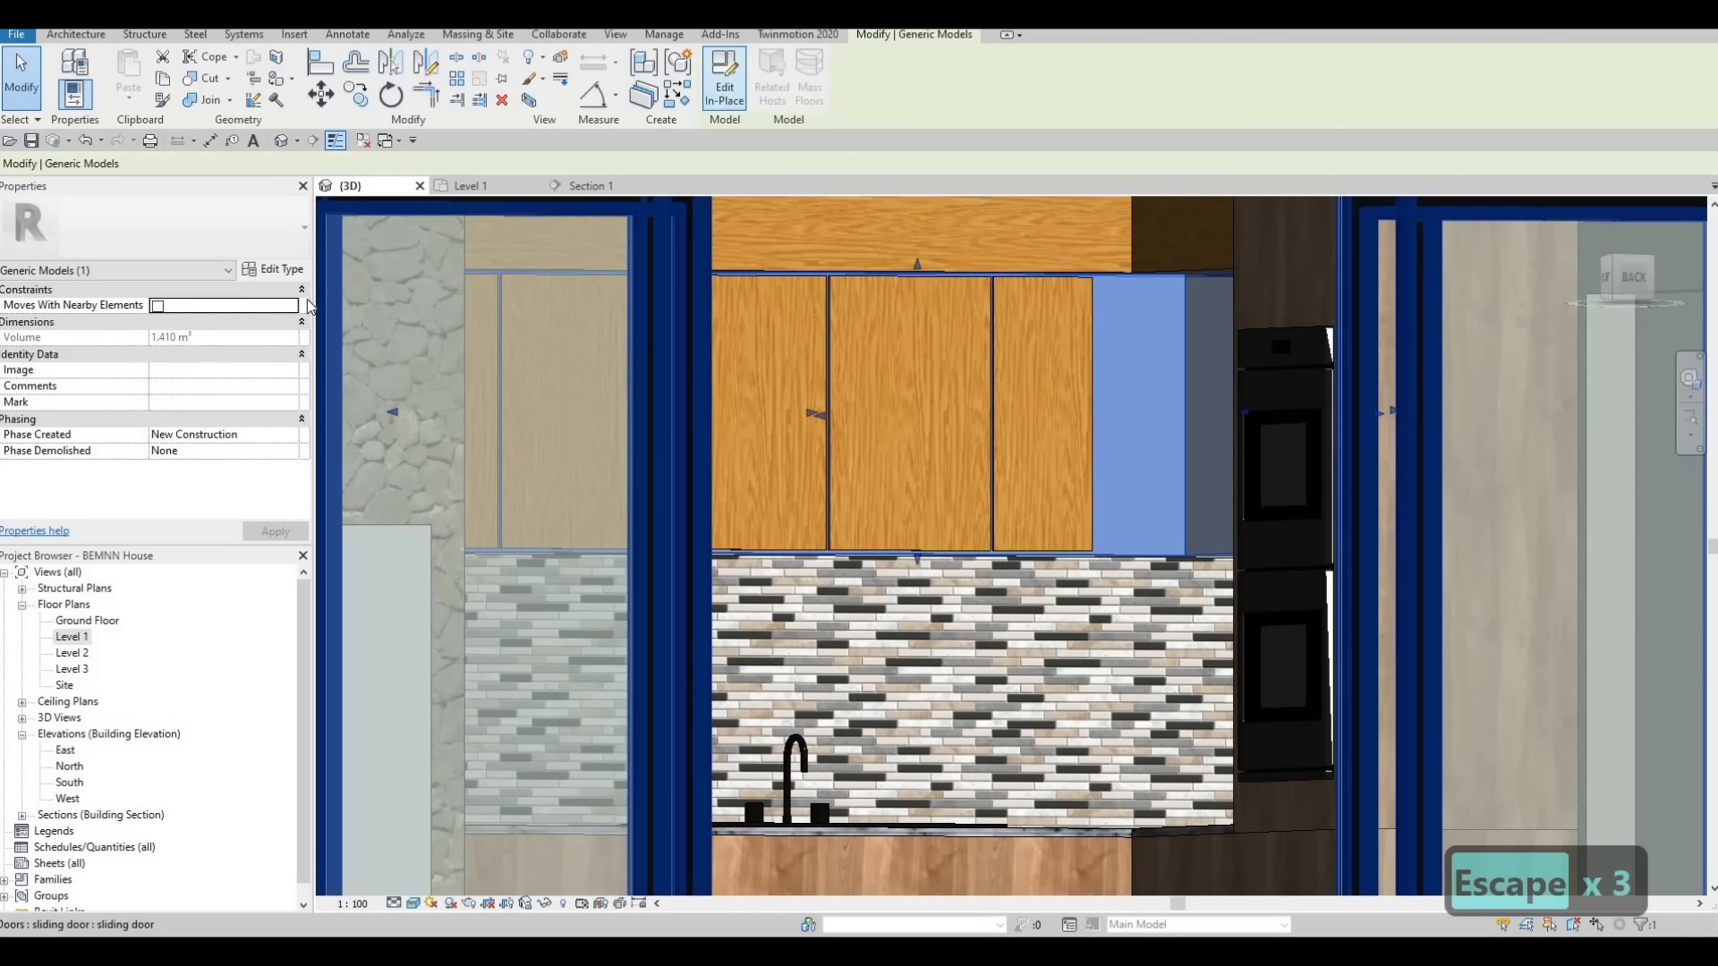
{"action": "left_click", "coordinate": [725, 81]}
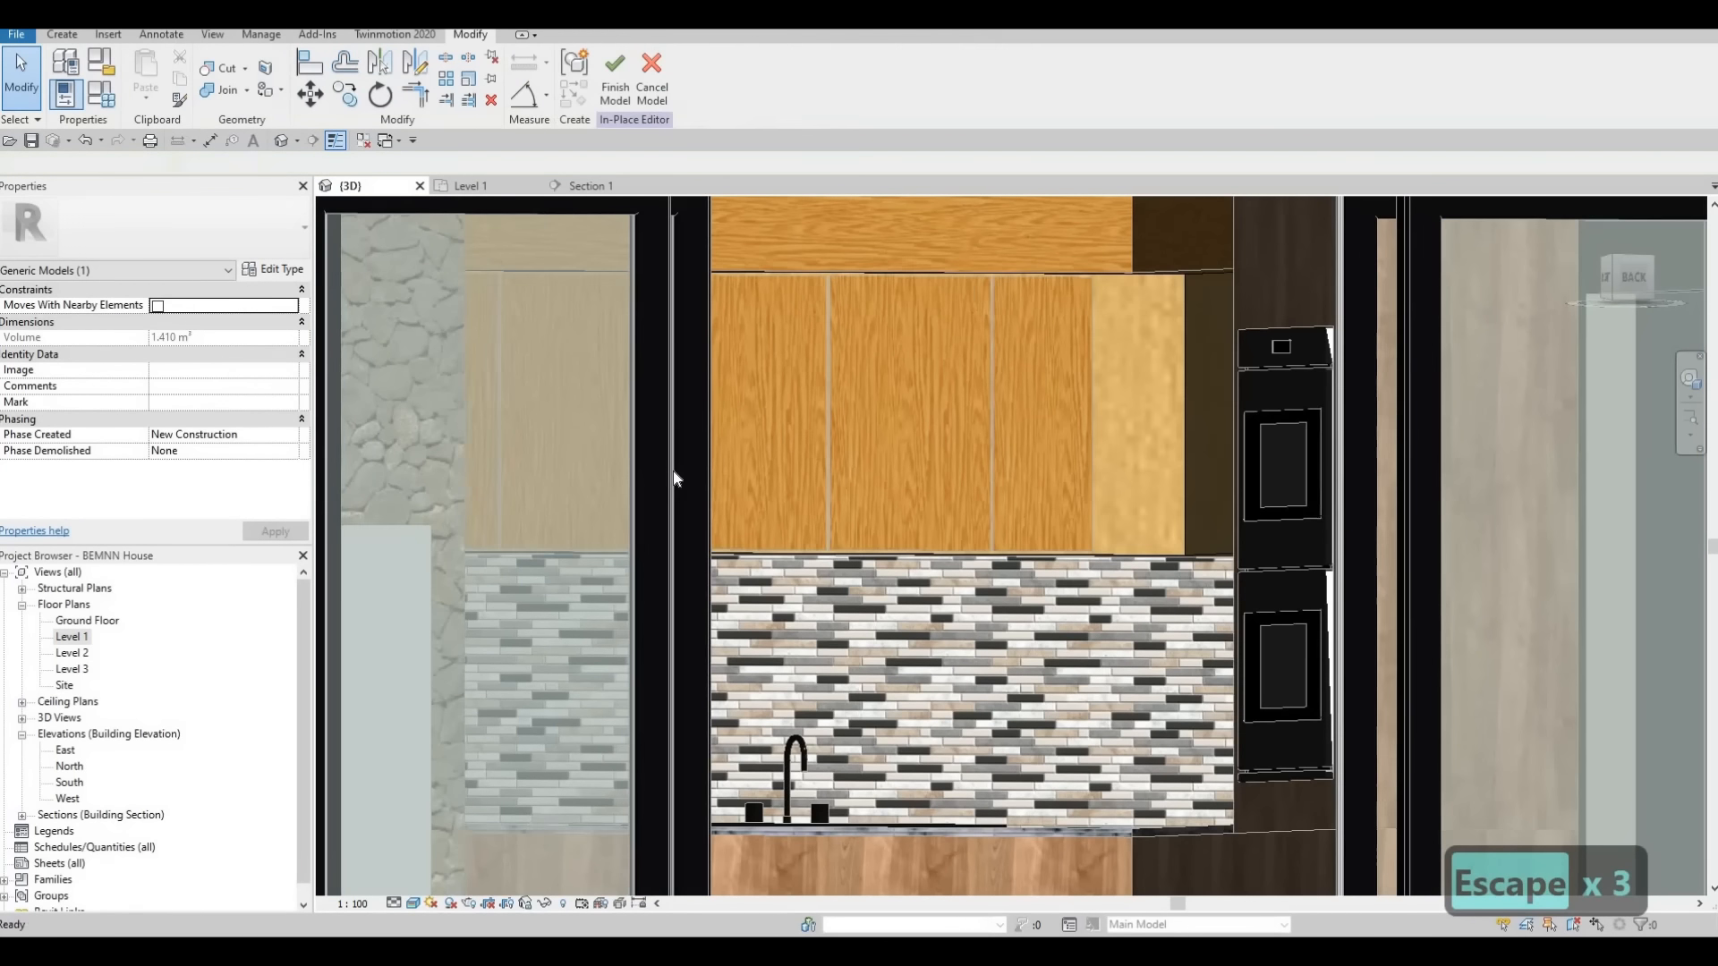
{"action": "left_click", "coordinate": [1149, 554]}
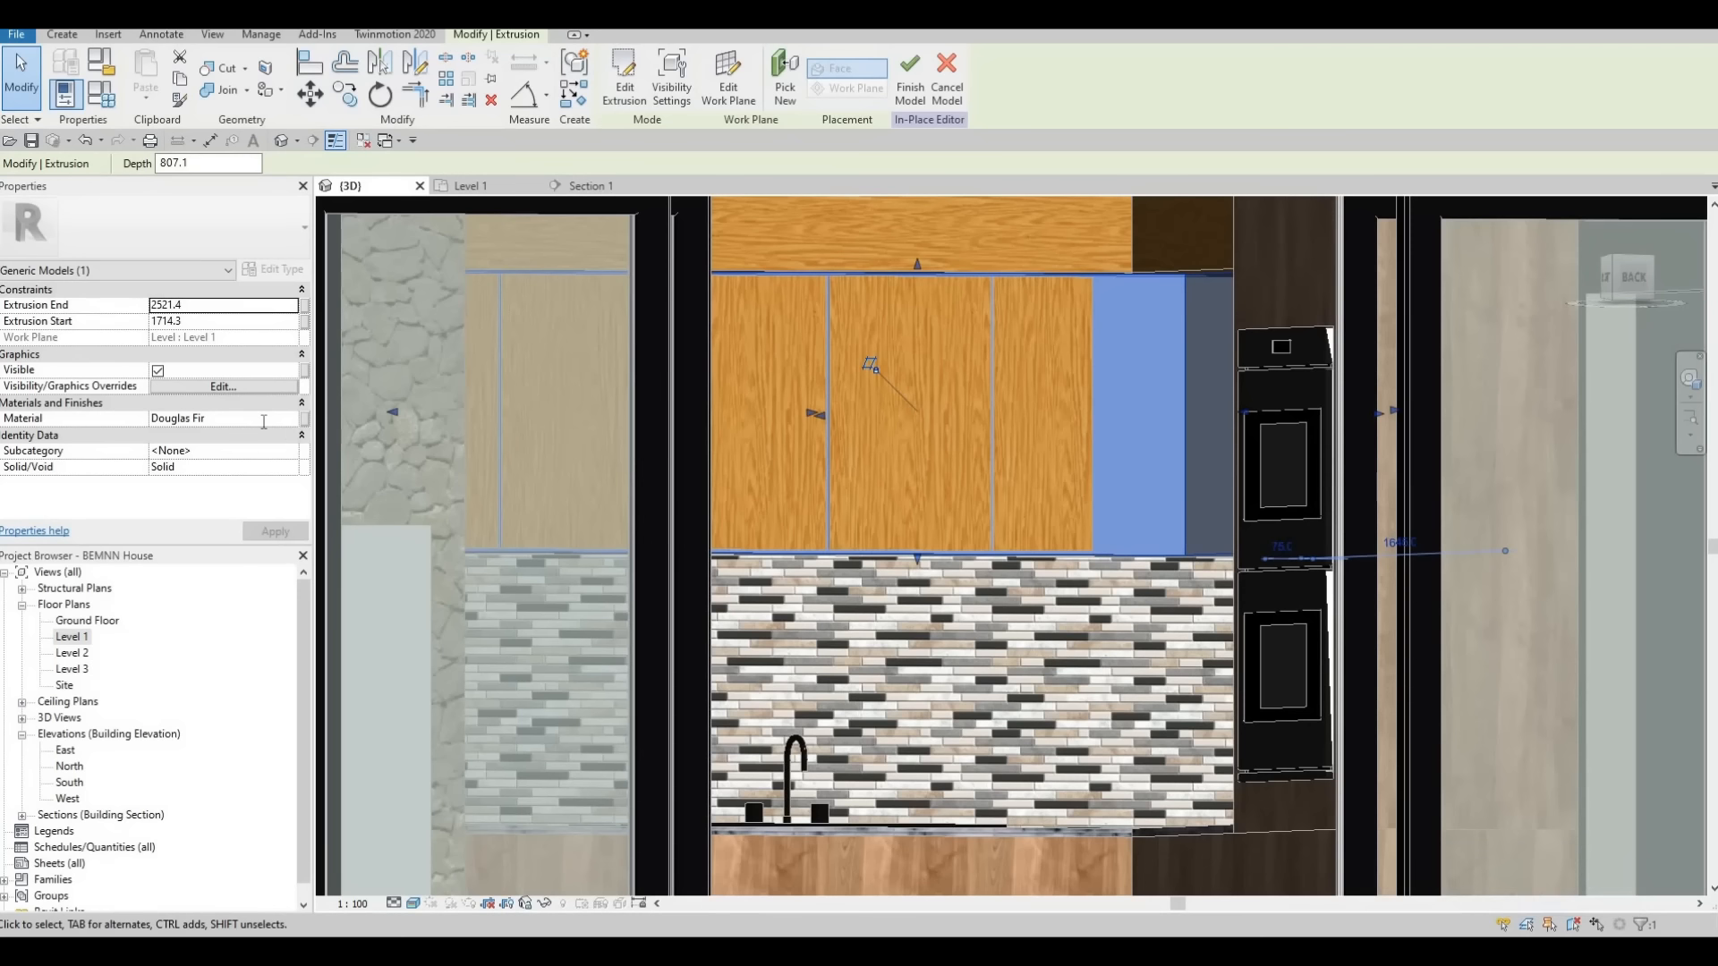
{"action": "left_click", "coordinate": [259, 420]}
{"action": "key", "text": "ctrl+c"}
{"action": "key", "text": "Escape"}
{"action": "key", "text": "Escape"}
{"action": "key", "text": "Escape"}
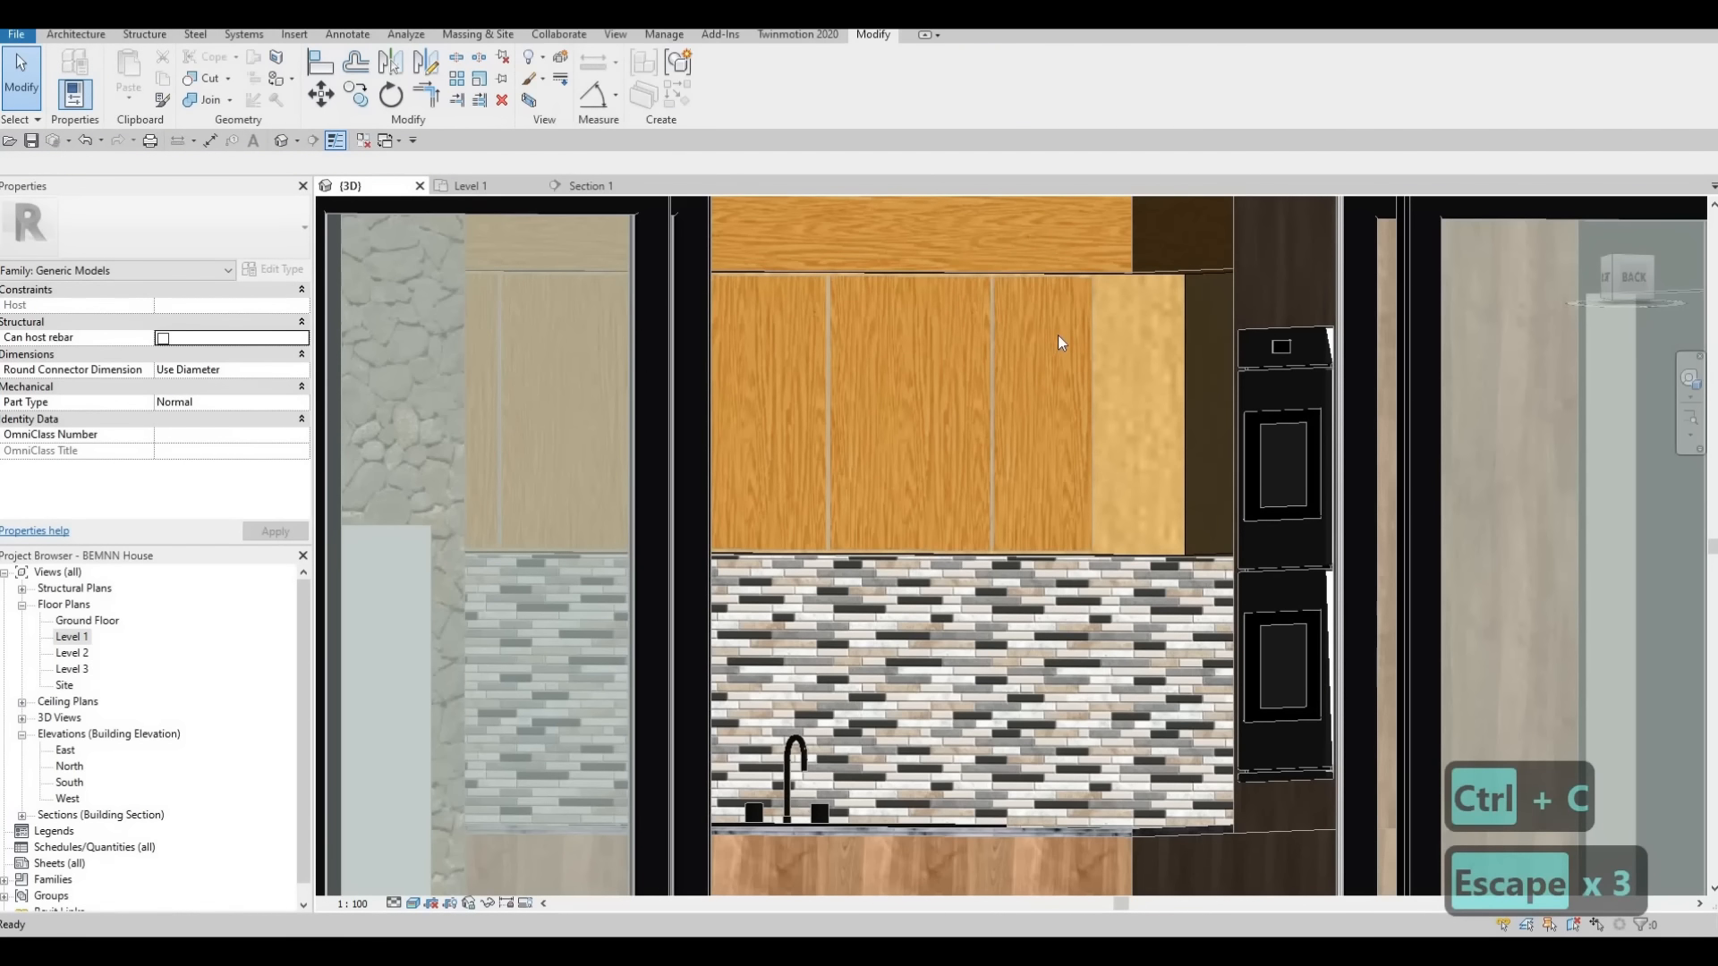
Edit the wall cabinet door panels in place, set their extrusion's material to Douglas Fir and finish the model
{"action": "left_click", "coordinate": [549, 362]}
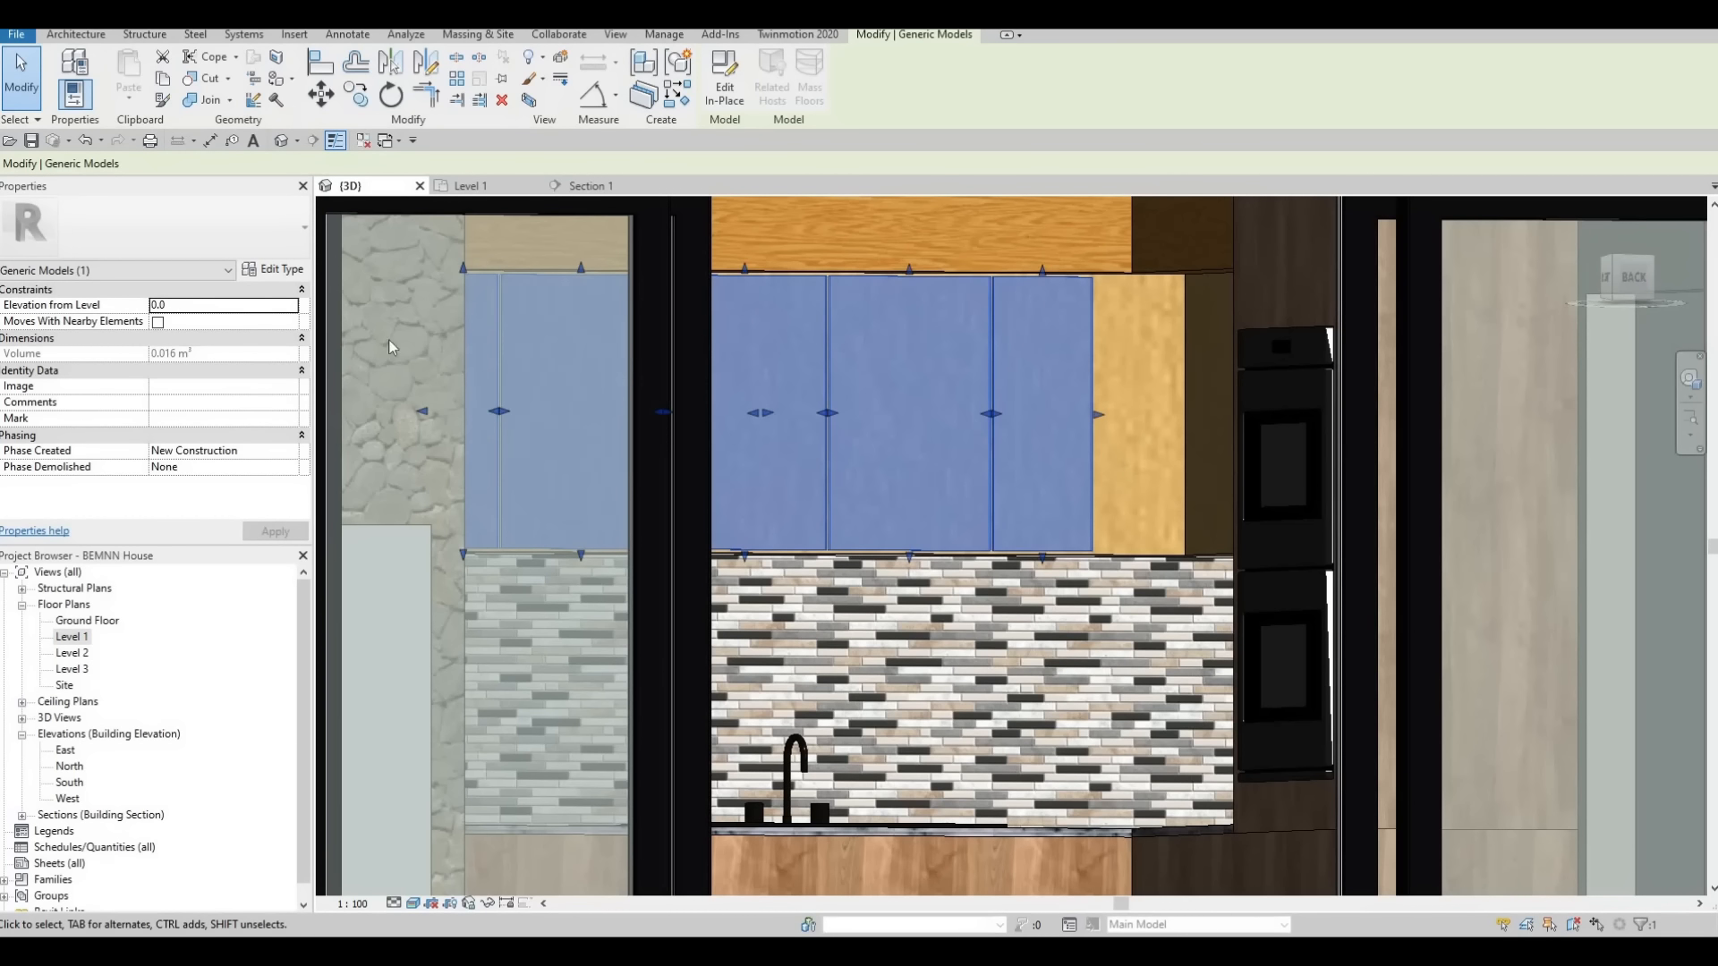
{"action": "left_click", "coordinate": [273, 268]}
{"action": "key", "text": "Escape"}
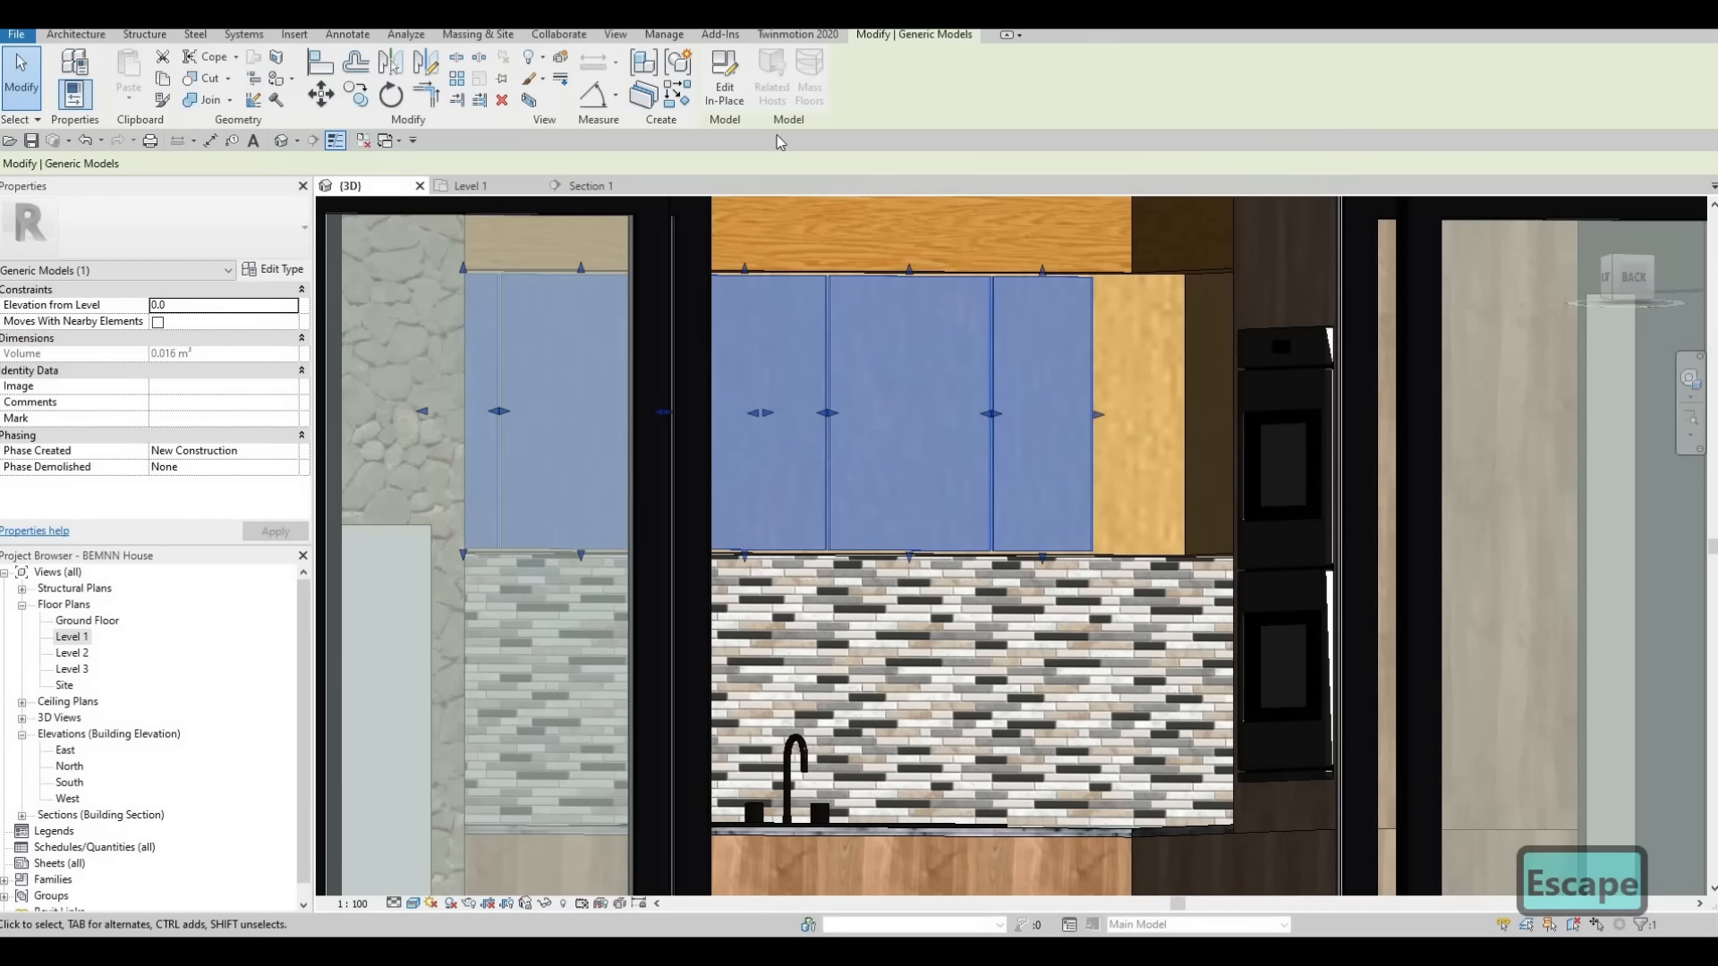
{"action": "left_click", "coordinate": [724, 81]}
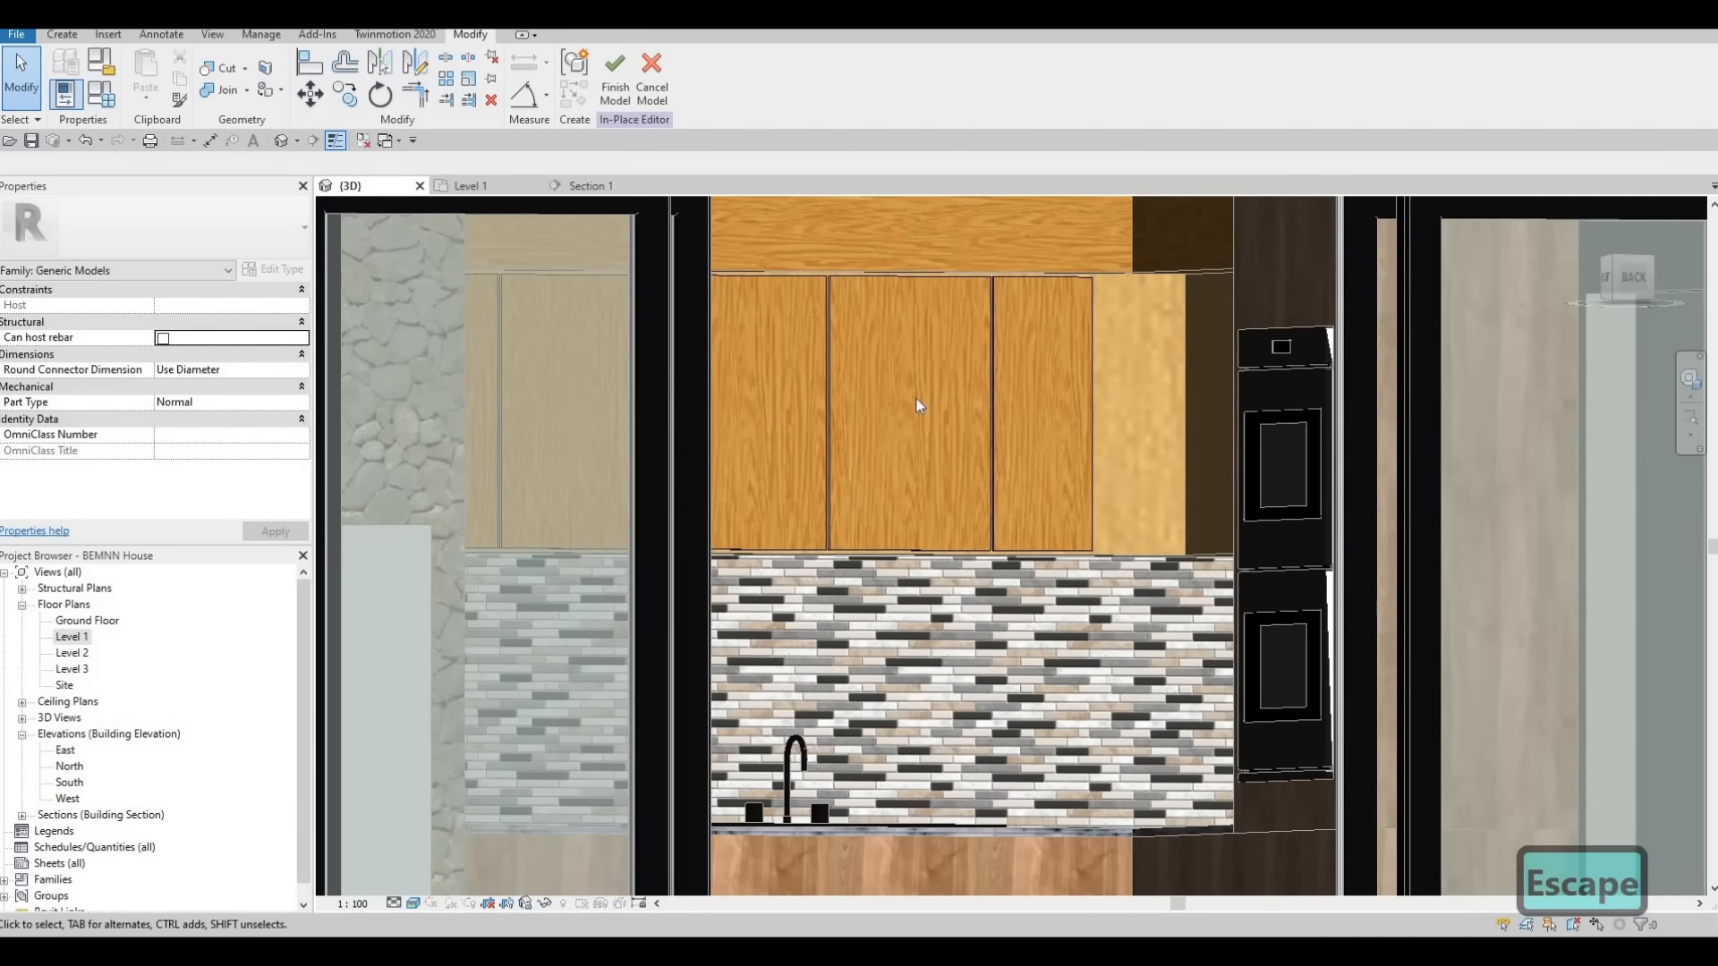
{"action": "left_click", "coordinate": [461, 347]}
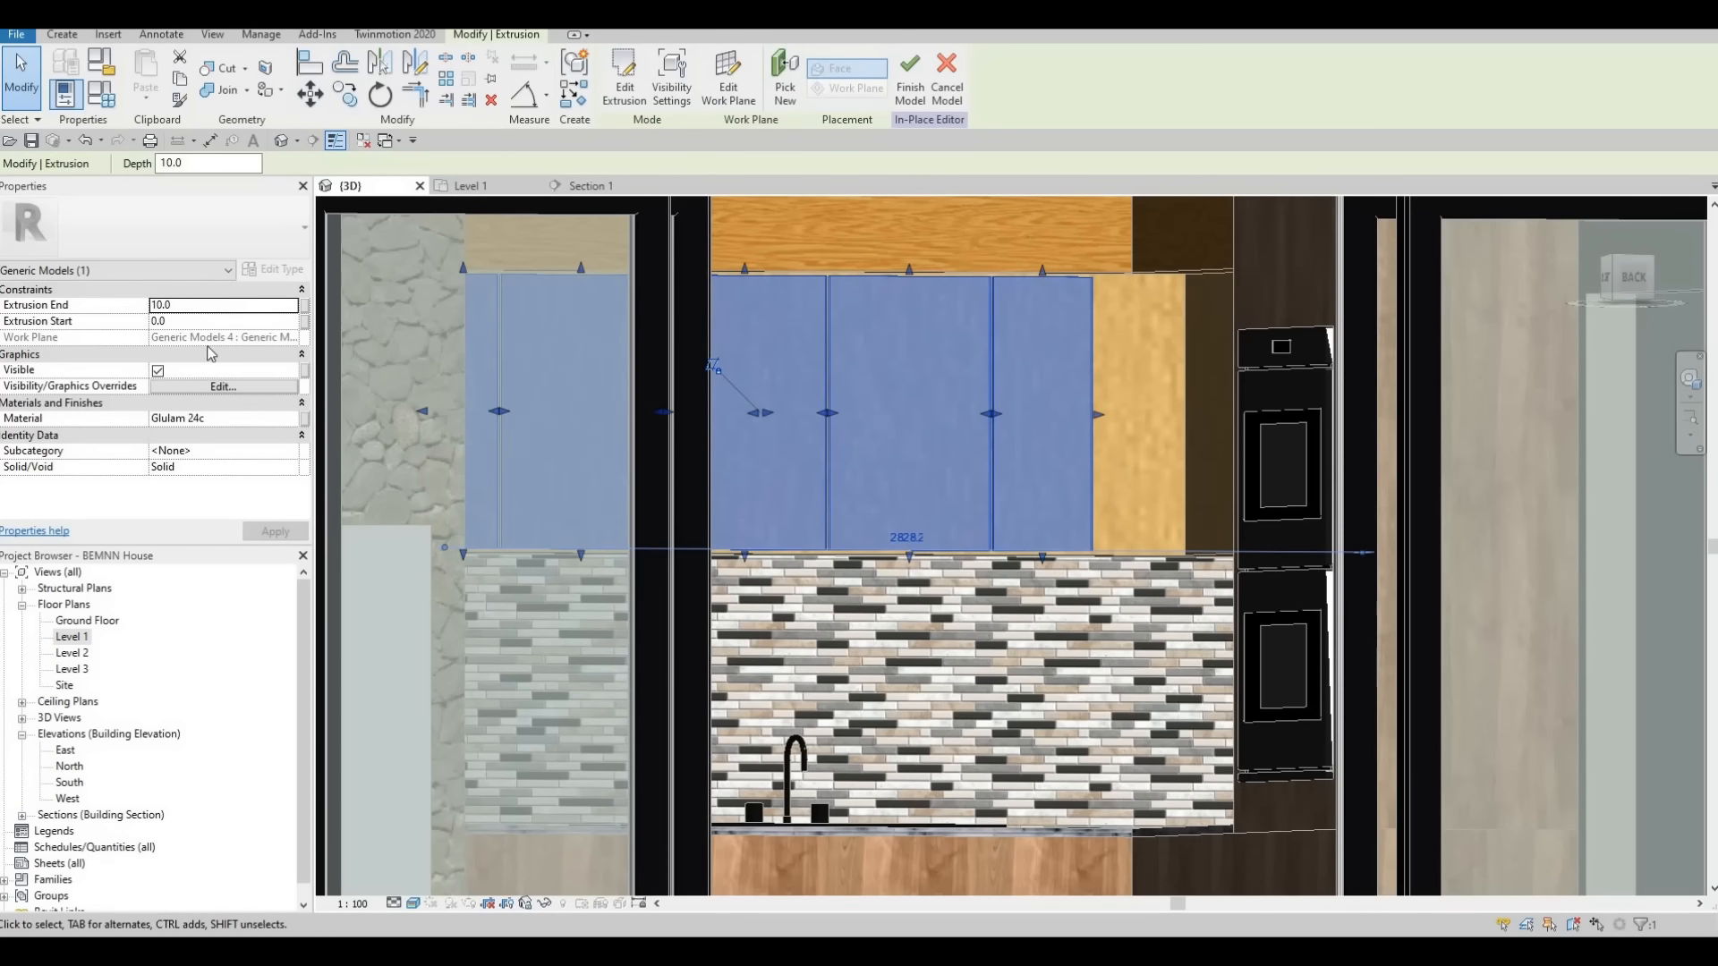
{"action": "left_click", "coordinate": [268, 418]}
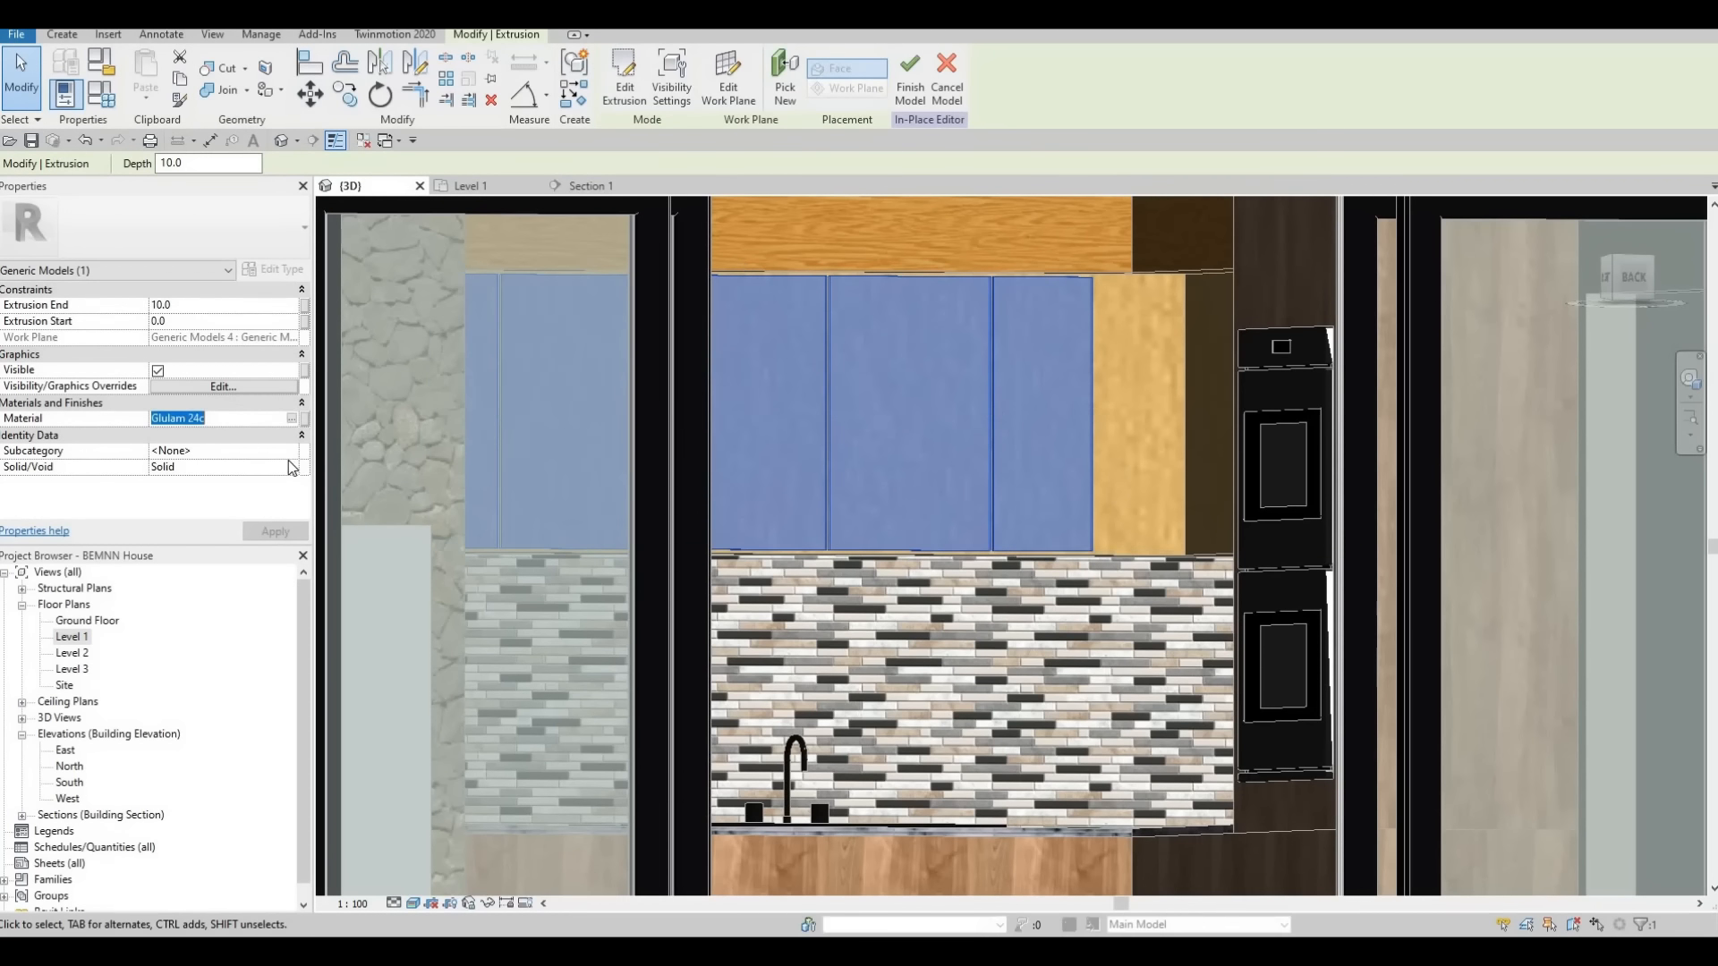
{"action": "key", "text": "ctrl+v"}
{"action": "left_click", "coordinate": [275, 532]}
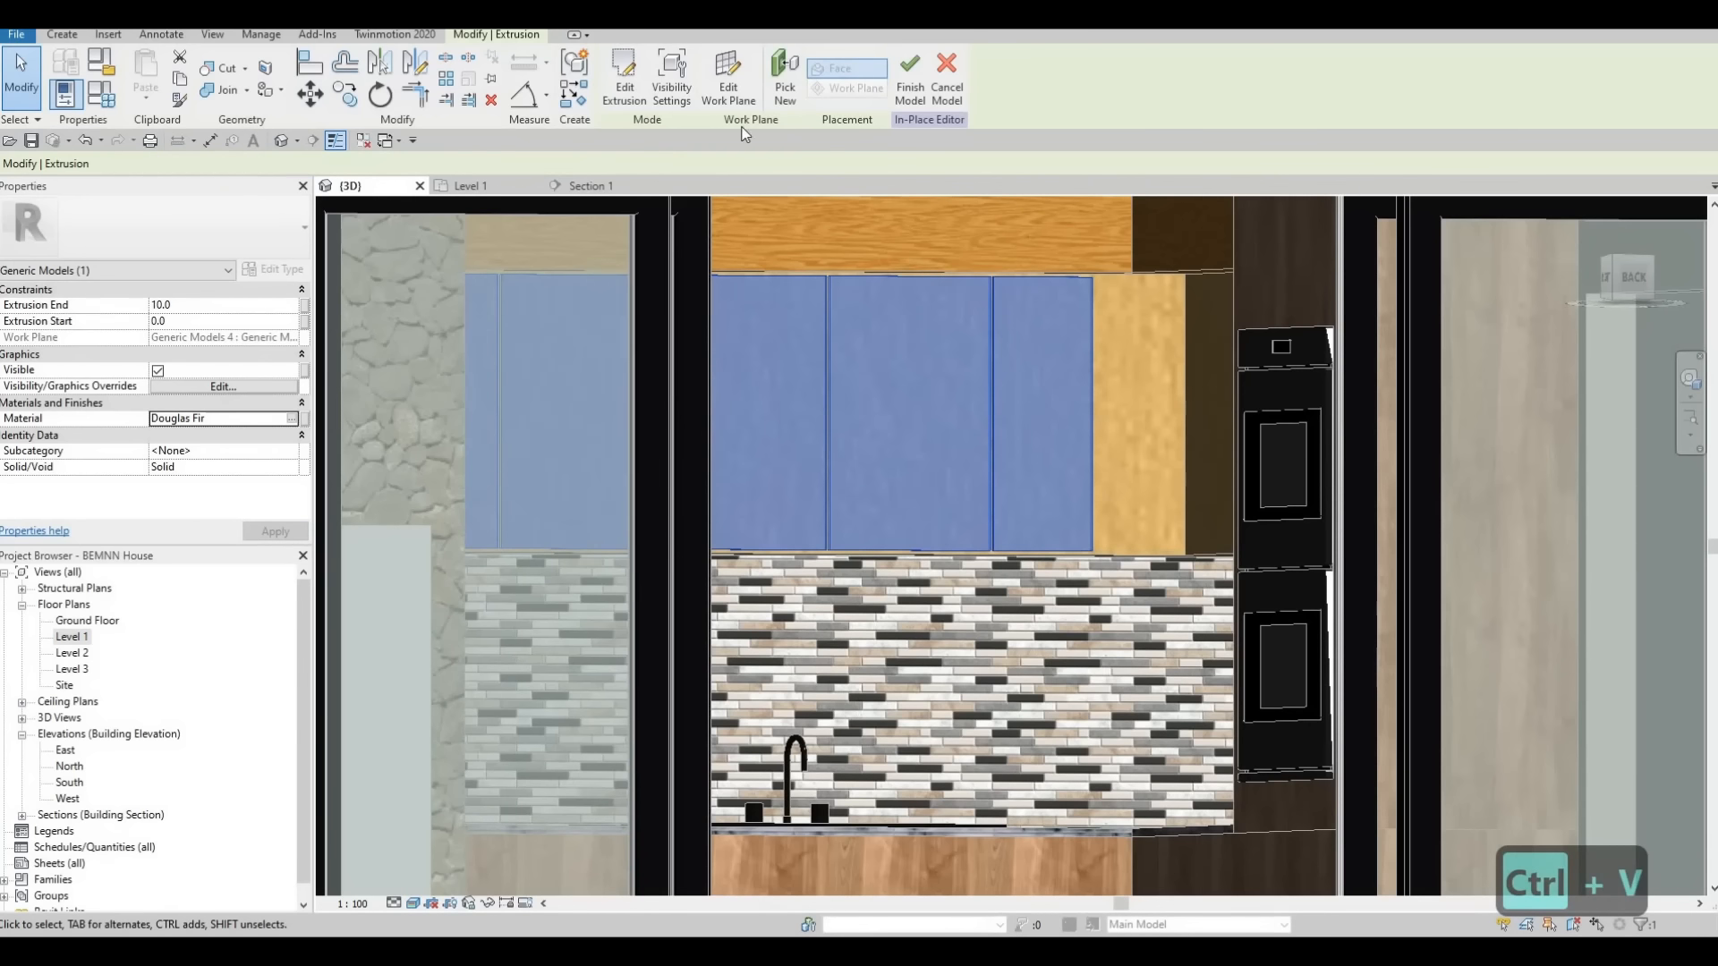
{"action": "left_click", "coordinate": [909, 78]}
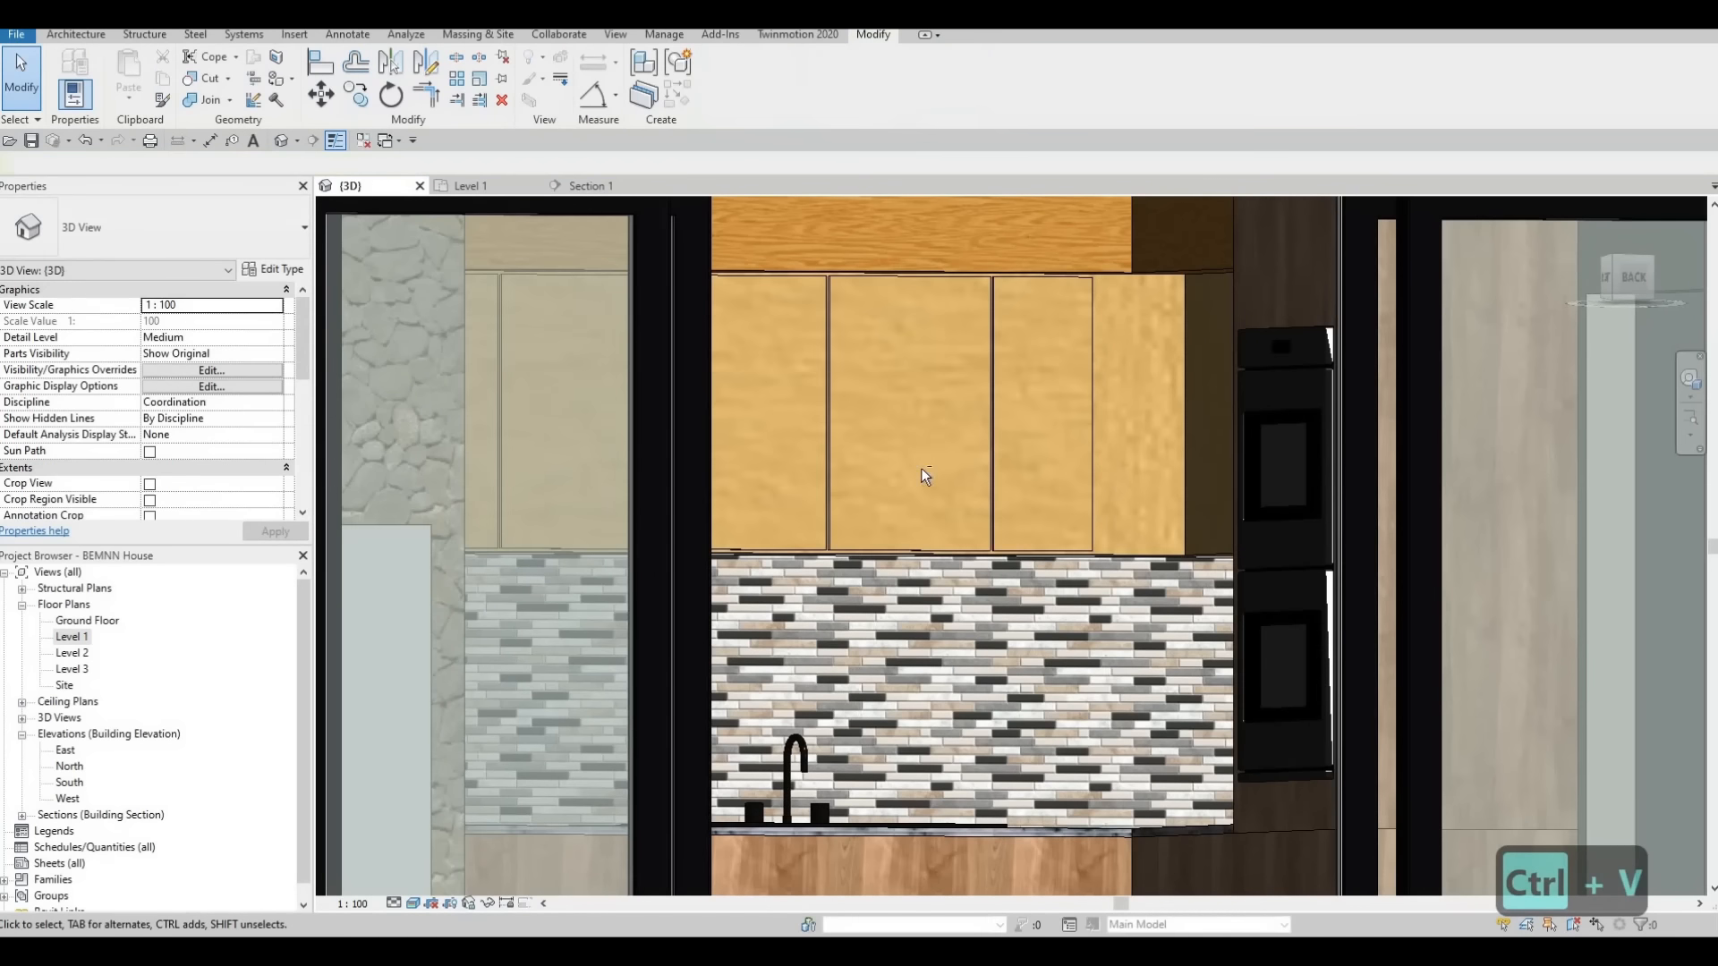
Stretch the outer edge of the end door panel farther toward the wall cabinet's corner beside the oven unit
{"action": "key", "text": "Escape"}
{"action": "key", "text": "Escape"}
{"action": "scroll", "coordinate": [903, 376], "scroll_direction": "down", "scroll_amount": 2}
{"action": "middle_click_drag", "start_coordinate": [908, 402], "coordinate": [958, 335], "text": "shift"}
{"action": "scroll", "coordinate": [1049, 324], "scroll_direction": "up", "scroll_amount": 2}
{"action": "scroll", "coordinate": [893, 320], "scroll_direction": "up", "scroll_amount": 2}
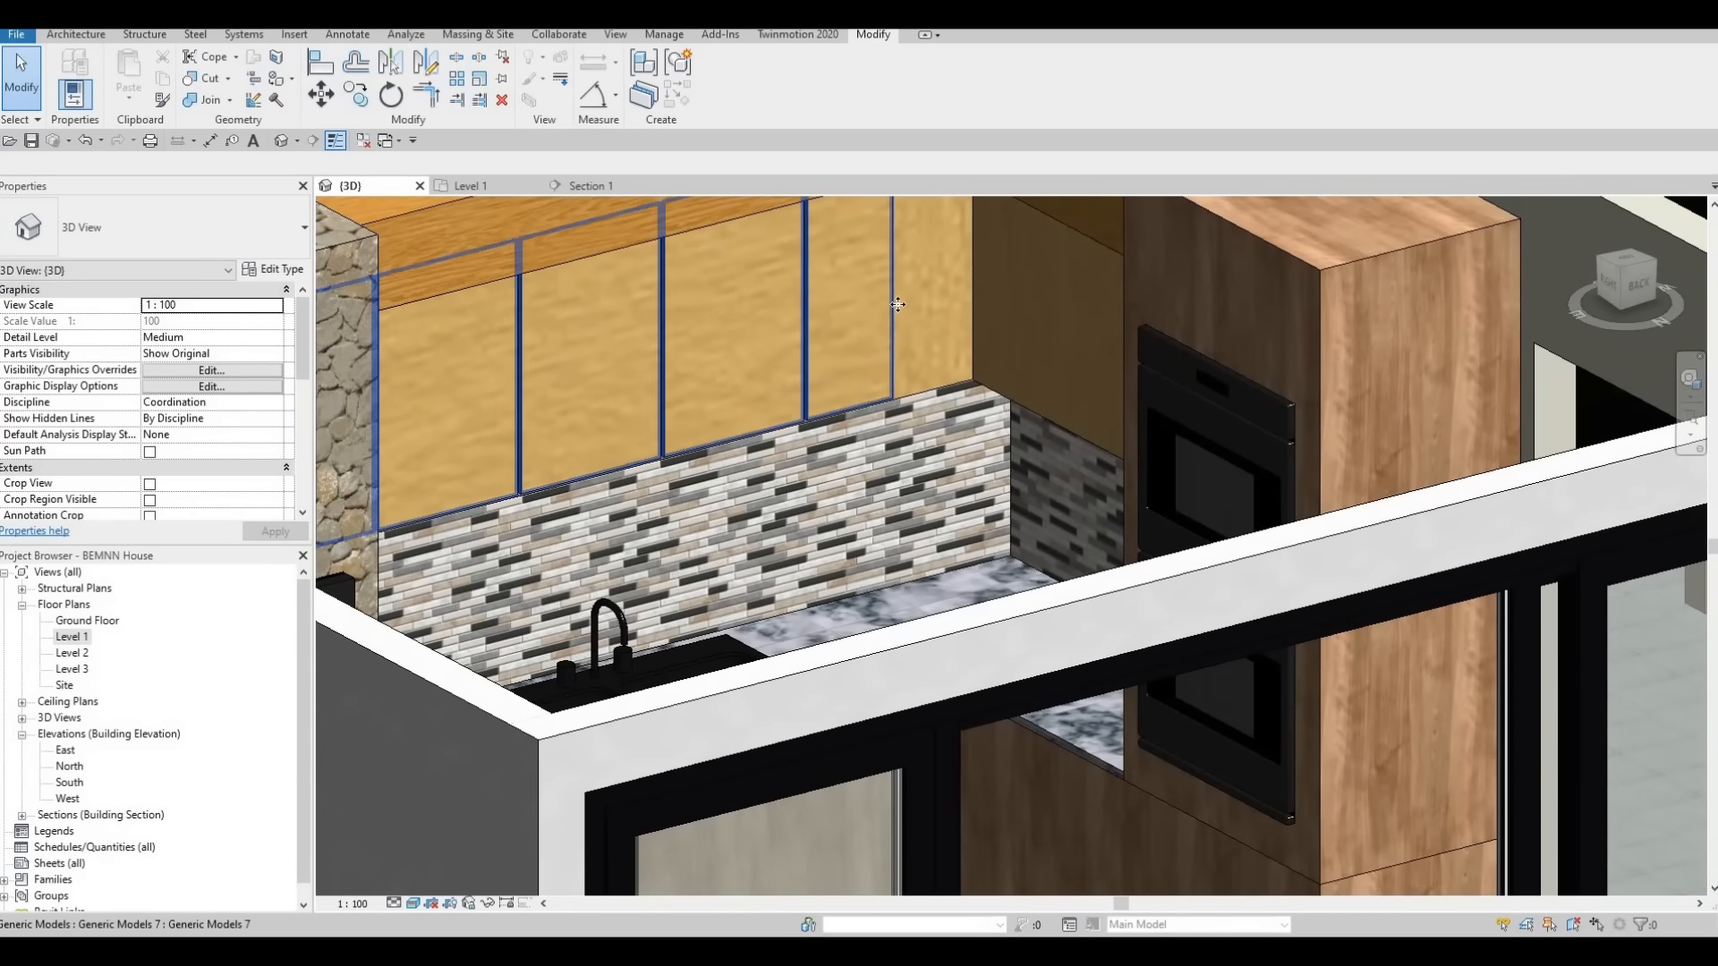
{"action": "left_click", "coordinate": [903, 273]}
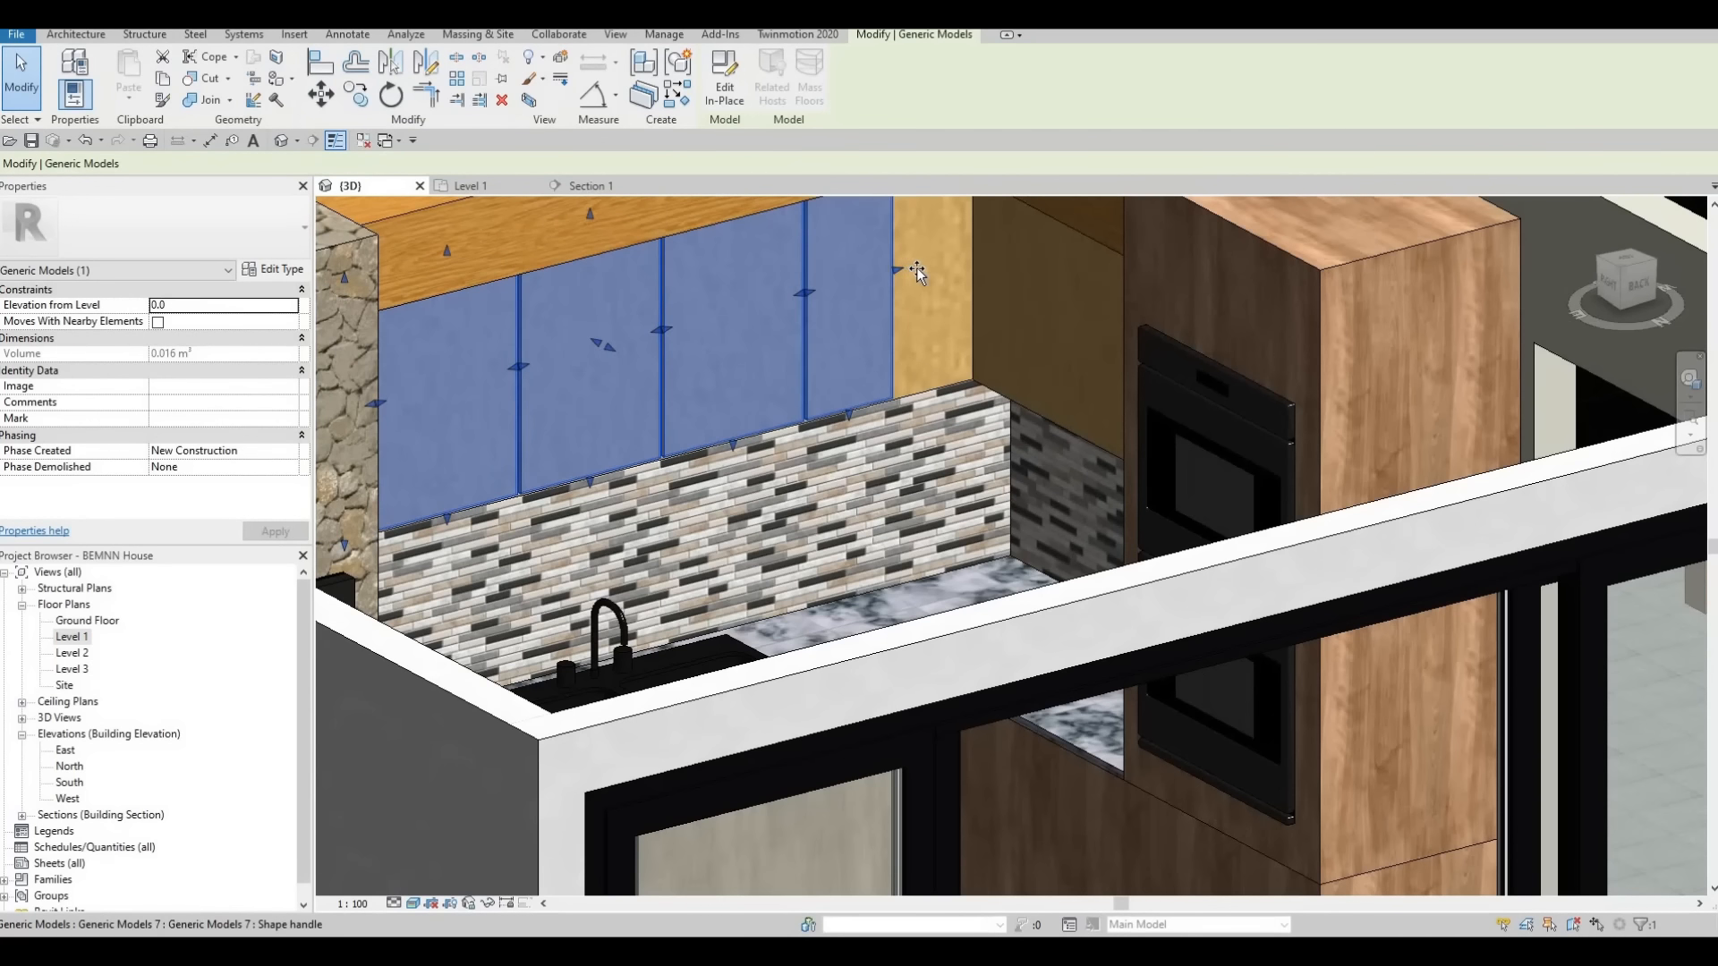
{"action": "left_click_drag", "start_coordinate": [906, 268], "coordinate": [917, 287]}
{"action": "left_click_drag", "start_coordinate": [889, 369], "coordinate": [884, 373]}
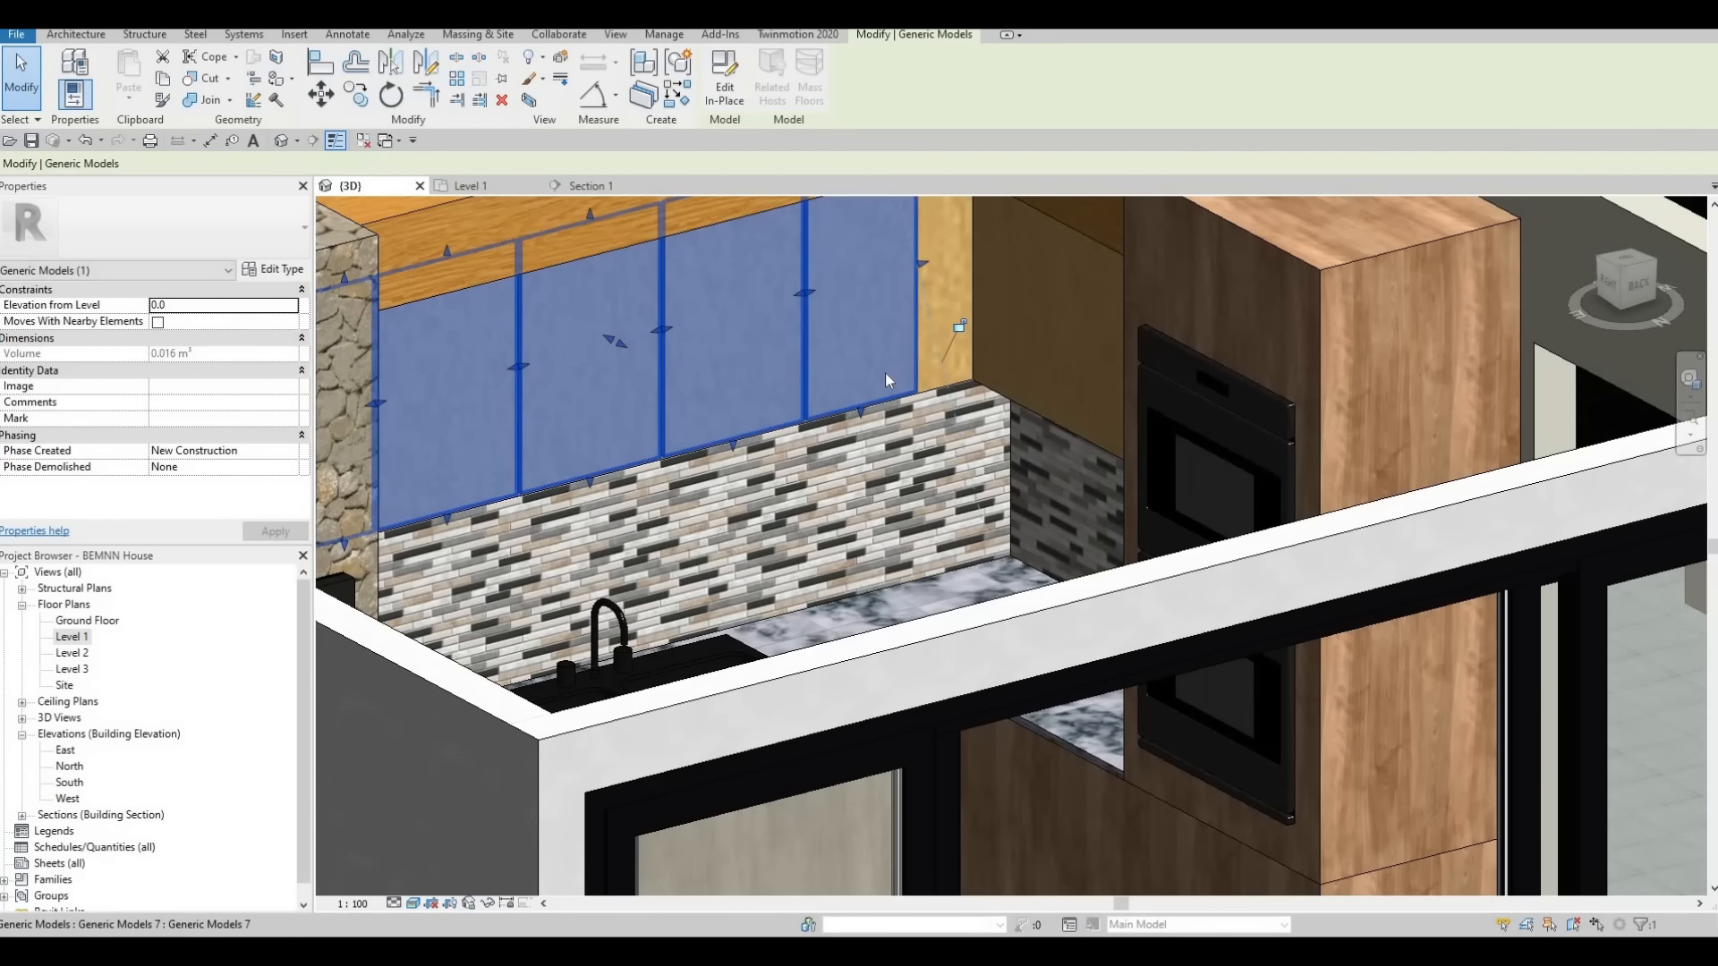
{"action": "scroll", "coordinate": [901, 388], "scroll_direction": "up", "scroll_amount": 2}
{"action": "middle_click_drag", "start_coordinate": [902, 388], "coordinate": [904, 483], "text": "shift"}
{"action": "key", "text": "Escape"}
{"action": "key", "text": "Escape"}
{"action": "key", "text": "Escape"}
Examine the wall cabinet doors, backsplash and base cabinets in 3D from several angles
{"action": "scroll", "coordinate": [893, 360], "scroll_direction": "up", "scroll_amount": 2}
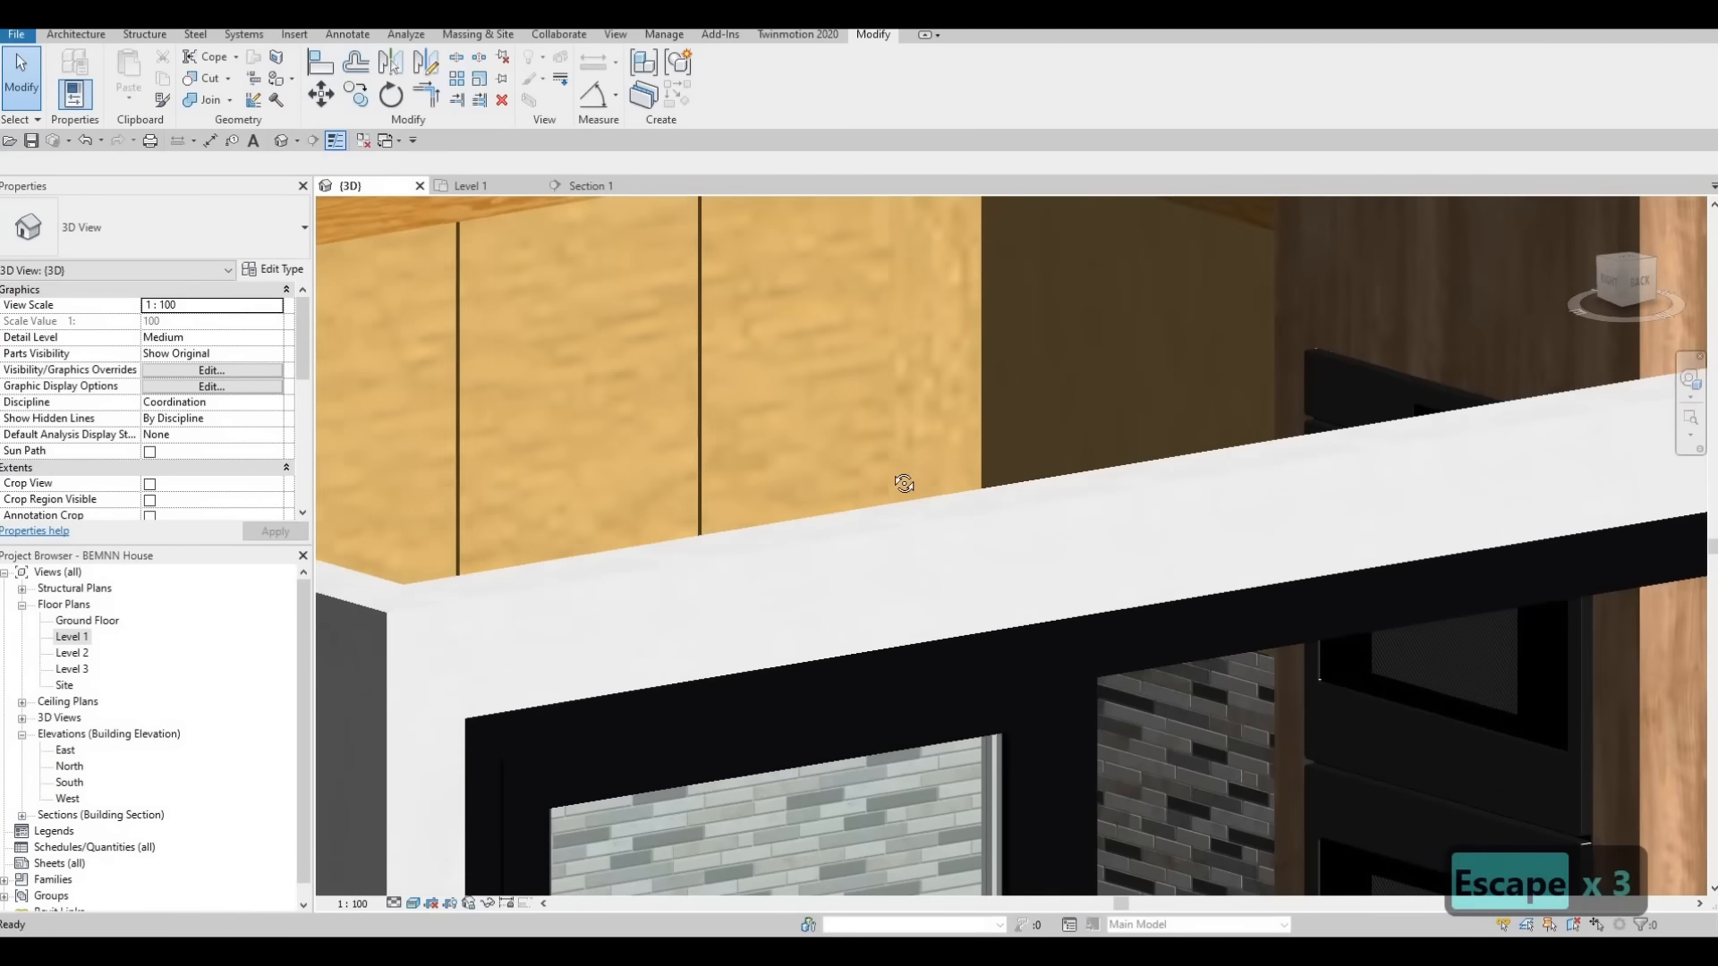
{"action": "middle_click_drag", "start_coordinate": [893, 335], "coordinate": [891, 308], "text": "shift"}
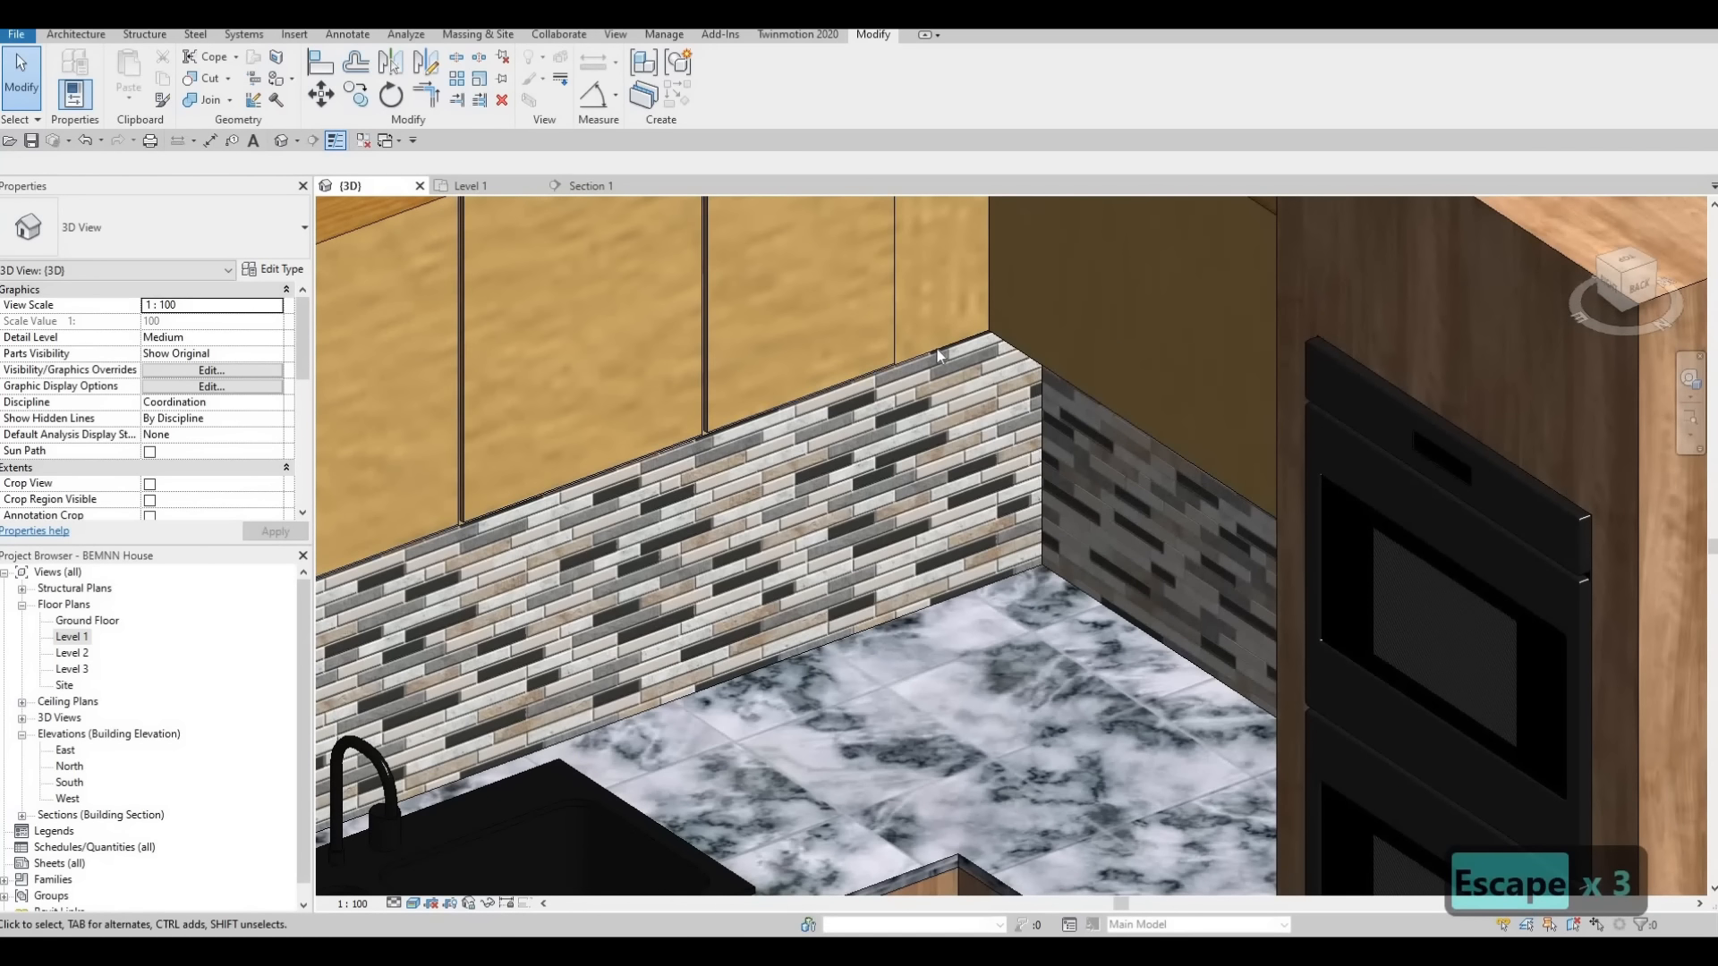
{"action": "scroll", "coordinate": [935, 347], "scroll_direction": "down", "scroll_amount": 2}
{"action": "scroll", "coordinate": [857, 357], "scroll_direction": "down", "scroll_amount": 2}
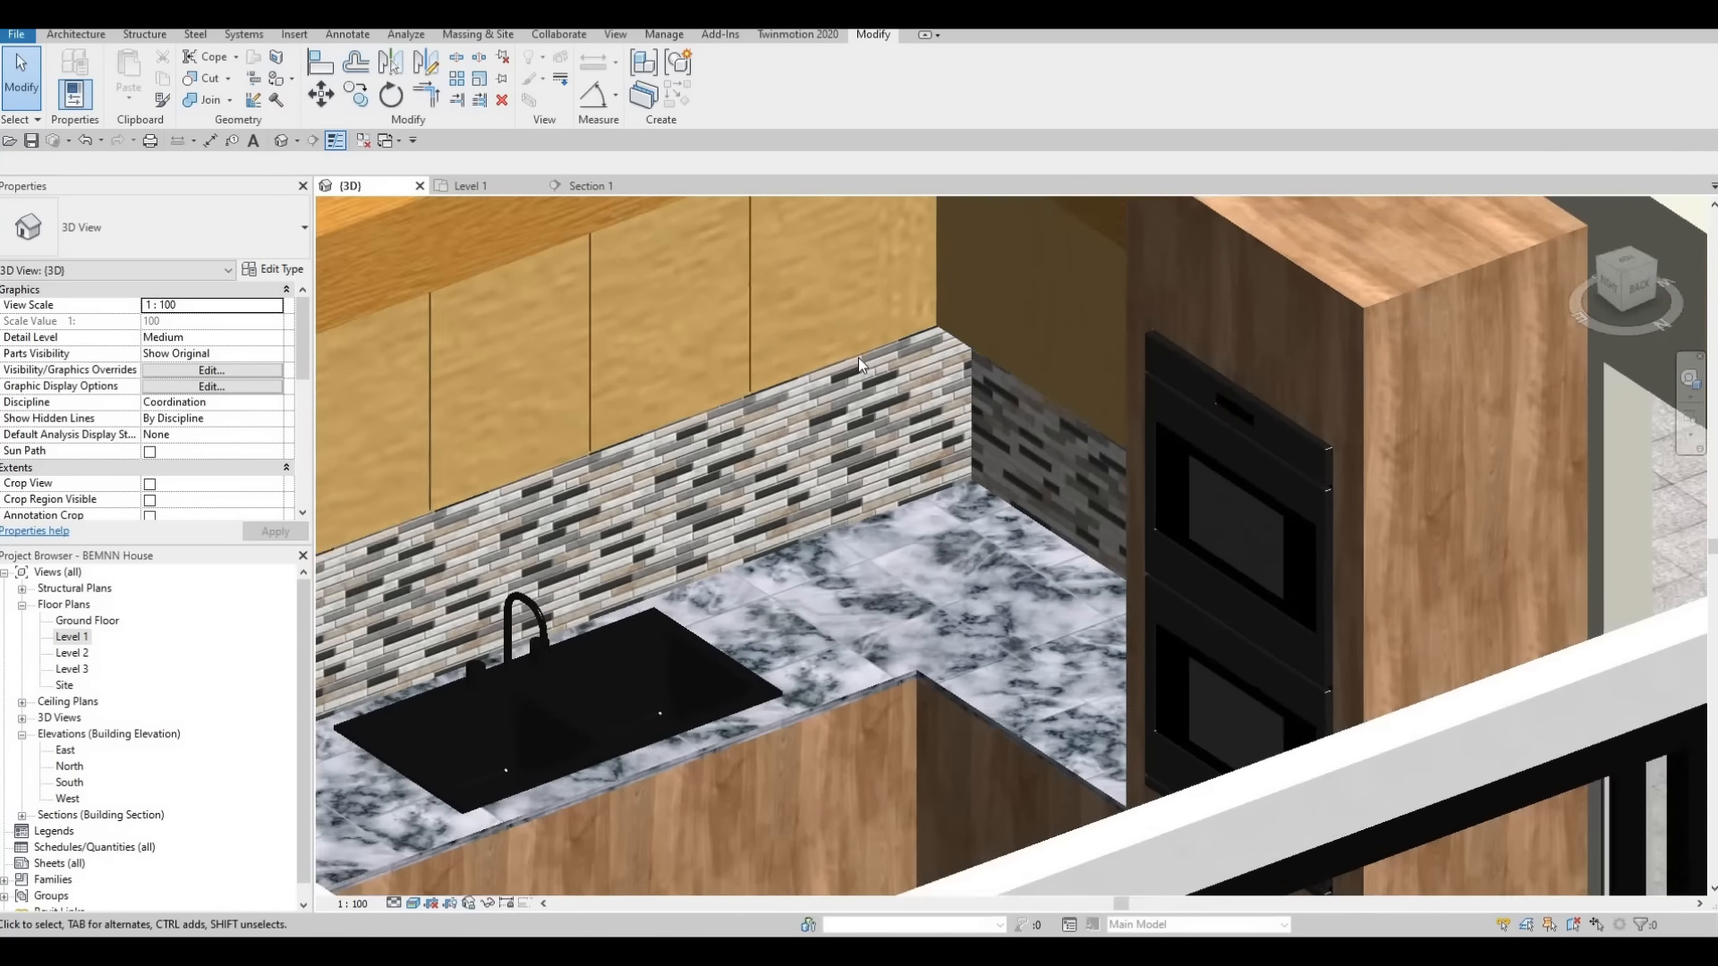
{"action": "middle_click_drag", "start_coordinate": [929, 302], "coordinate": [734, 425], "text": "shift"}
{"action": "scroll", "coordinate": [820, 387], "scroll_direction": "down", "scroll_amount": 1}
{"action": "scroll", "coordinate": [823, 394], "scroll_direction": "up", "scroll_amount": 2}
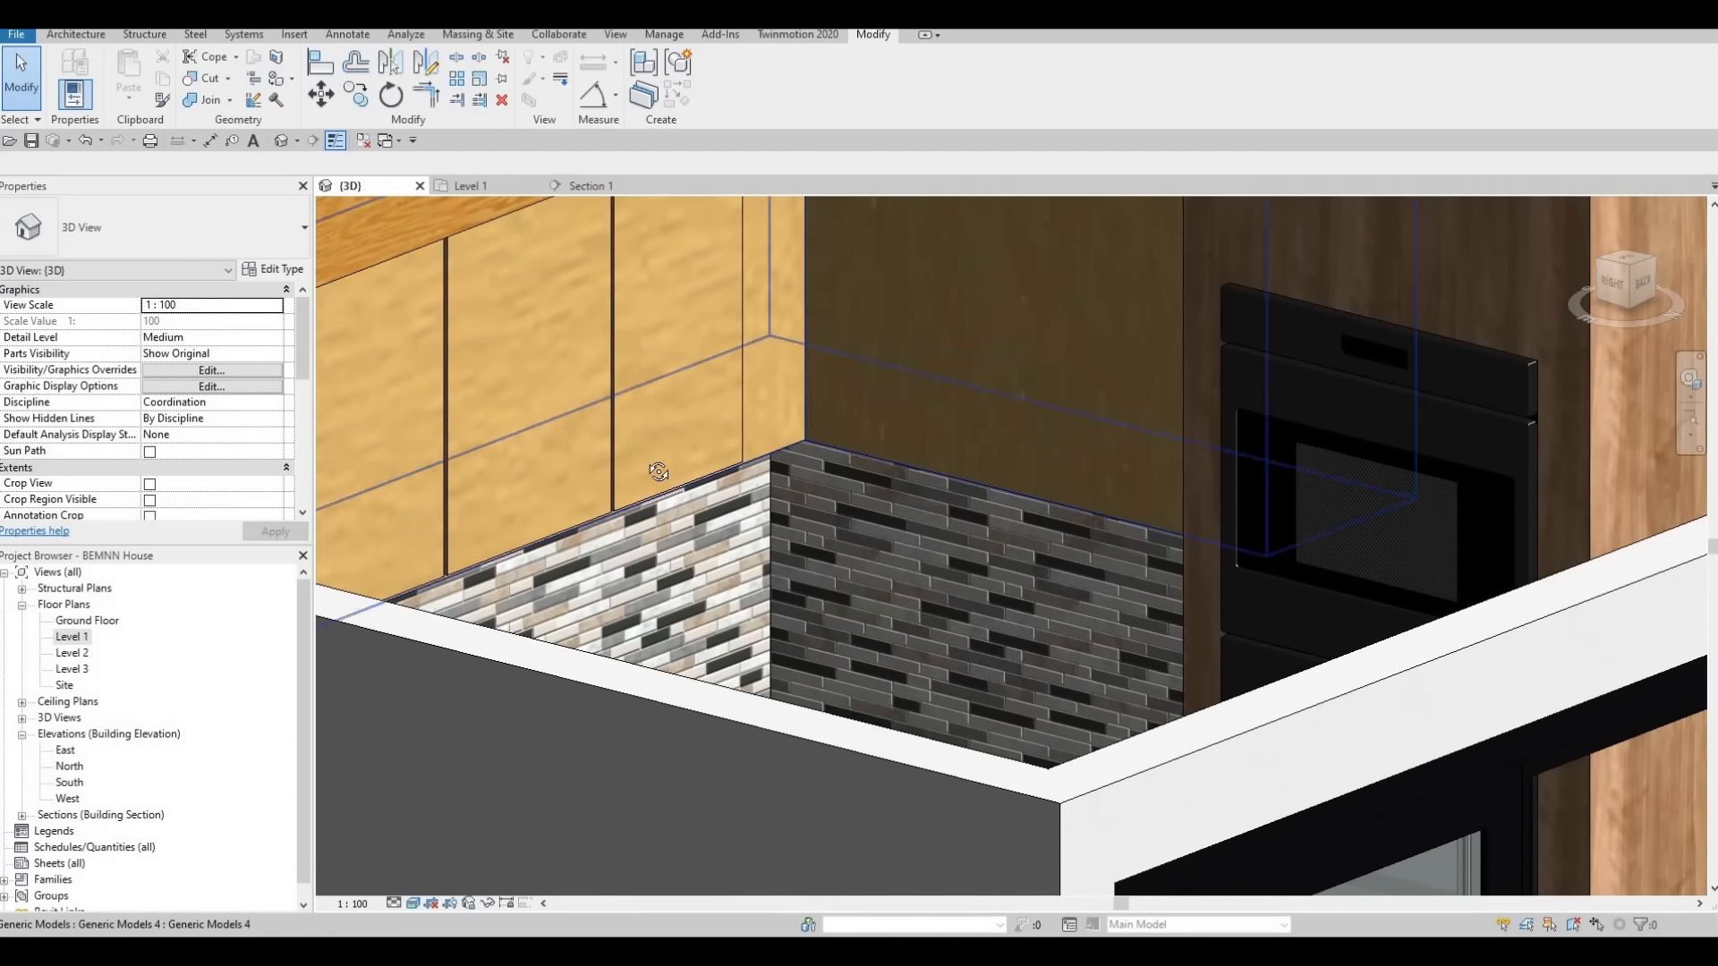
{"action": "scroll", "coordinate": [659, 469], "scroll_direction": "down", "scroll_amount": 2}
{"action": "middle_click_drag", "start_coordinate": [659, 468], "coordinate": [797, 449], "text": "shift"}
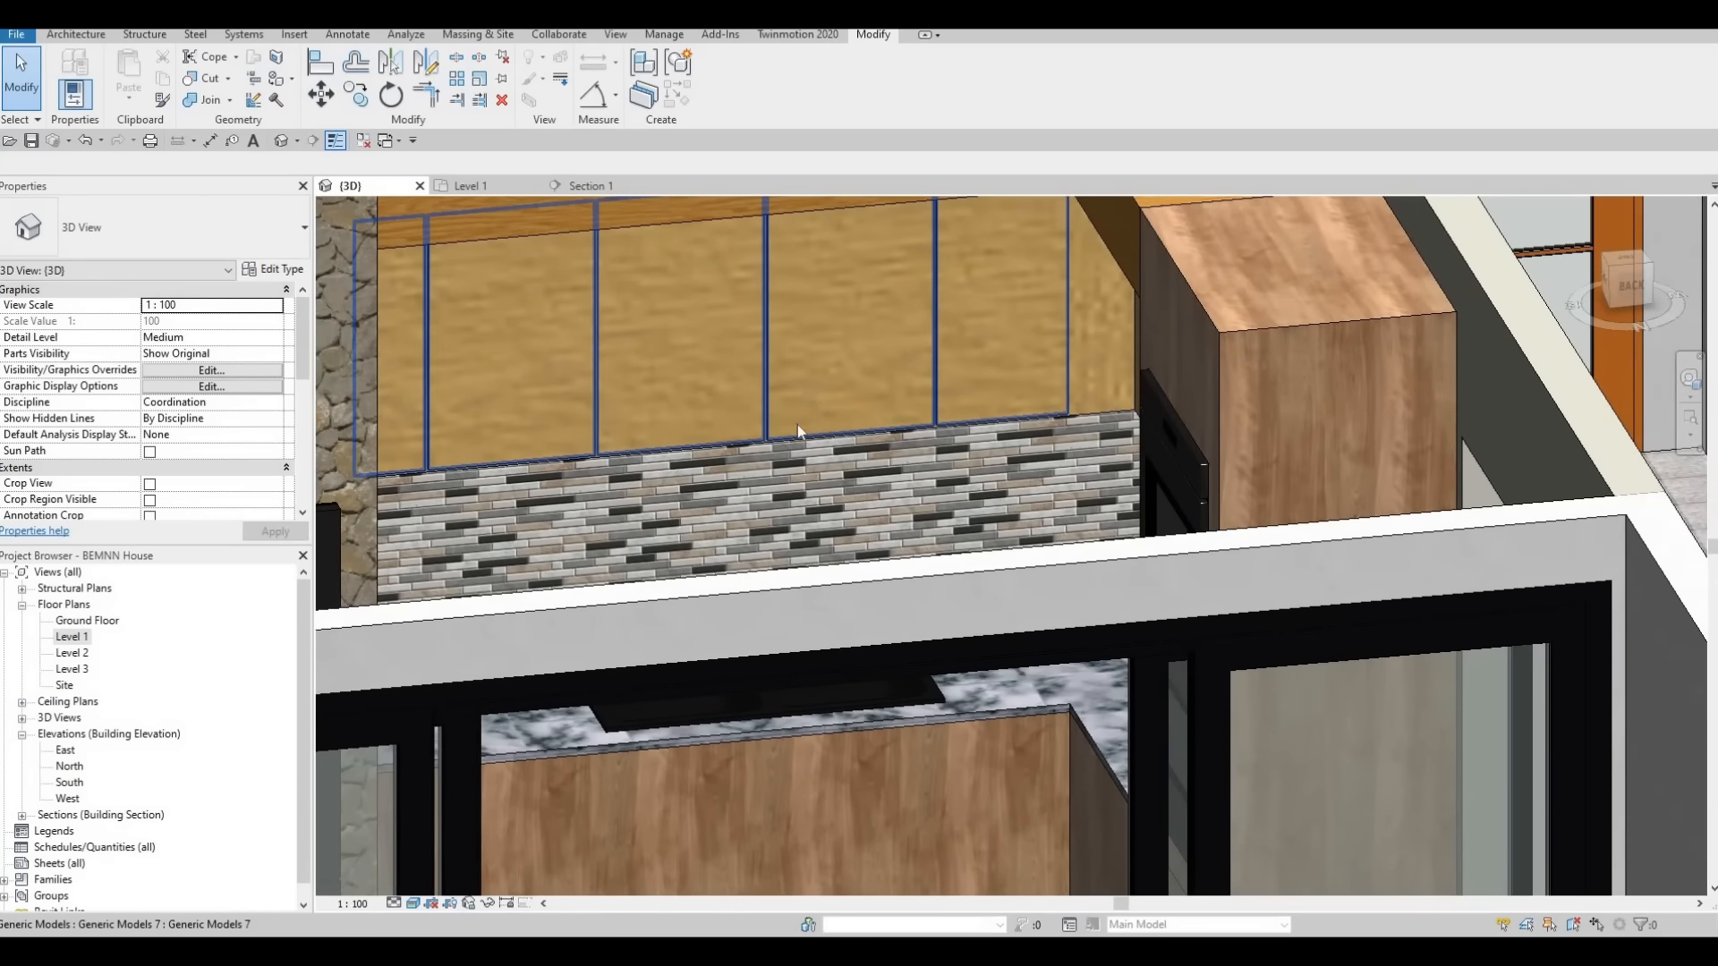
{"action": "middle_click_drag", "start_coordinate": [777, 390], "coordinate": [773, 318]}
{"action": "middle_click_drag", "start_coordinate": [715, 464], "coordinate": [617, 572], "text": "shift"}
{"action": "middle_click_drag", "start_coordinate": [1064, 559], "coordinate": [1315, 528], "text": "shift"}
{"action": "middle_click_drag", "start_coordinate": [1315, 528], "coordinate": [663, 379]}
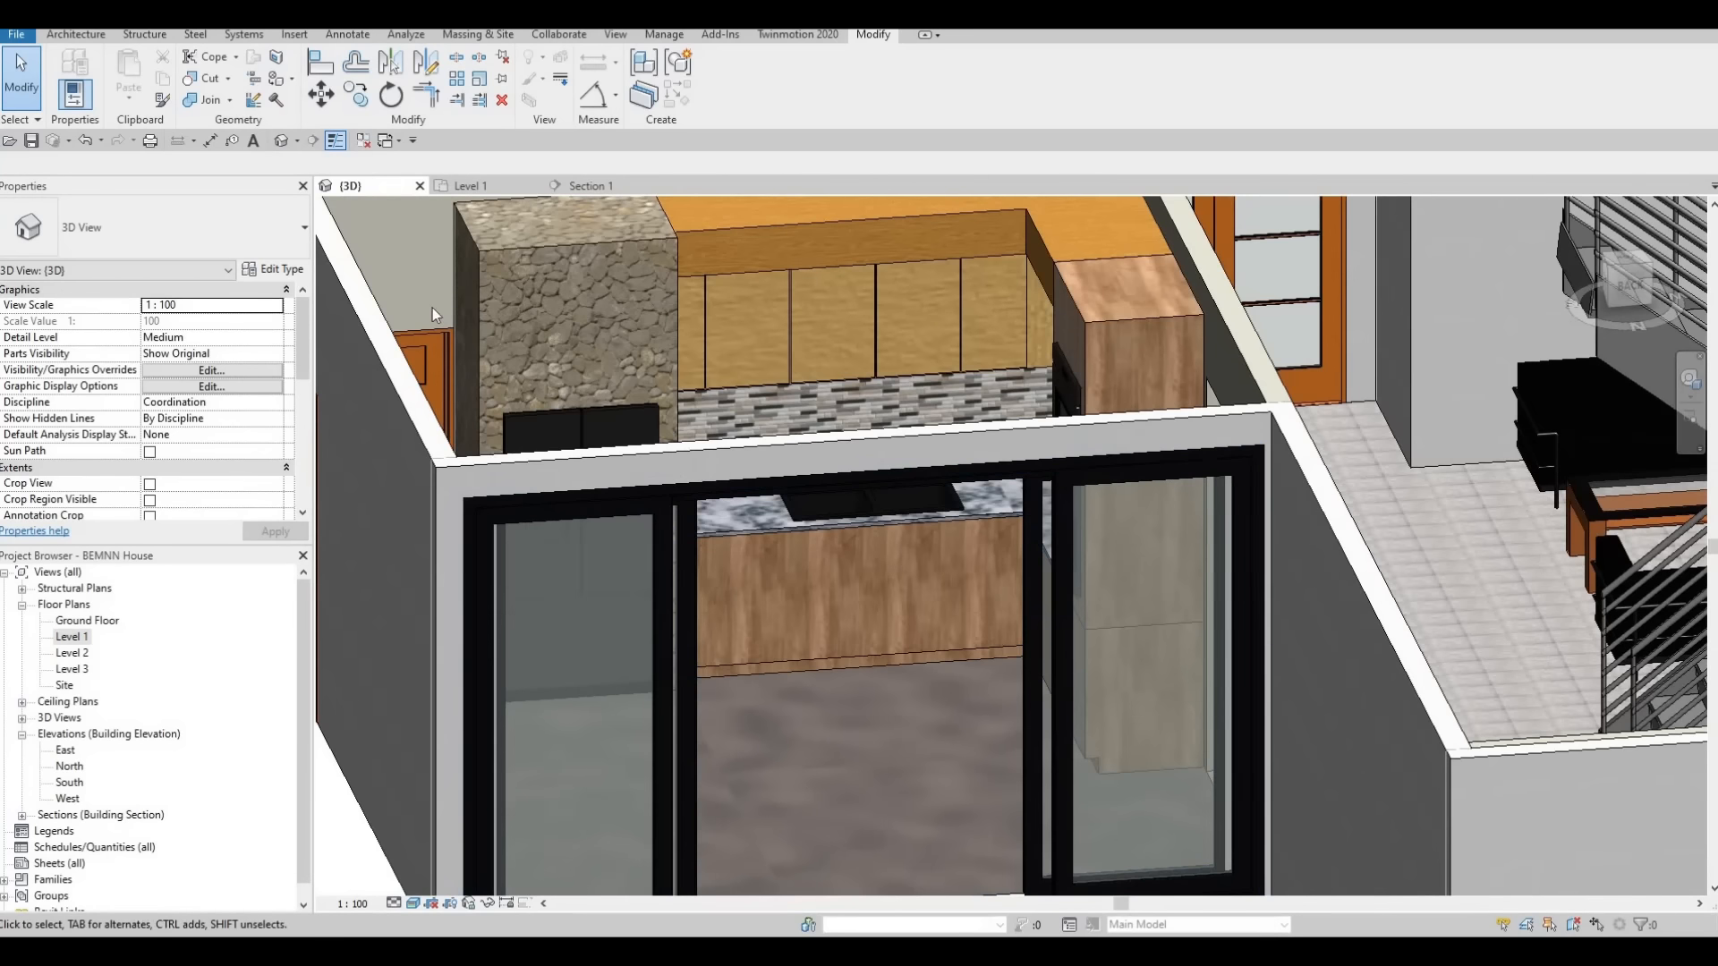
Switch to the Section 1 view and edit the base cabinet beneath the sink in place
{"action": "left_click", "coordinate": [583, 185]}
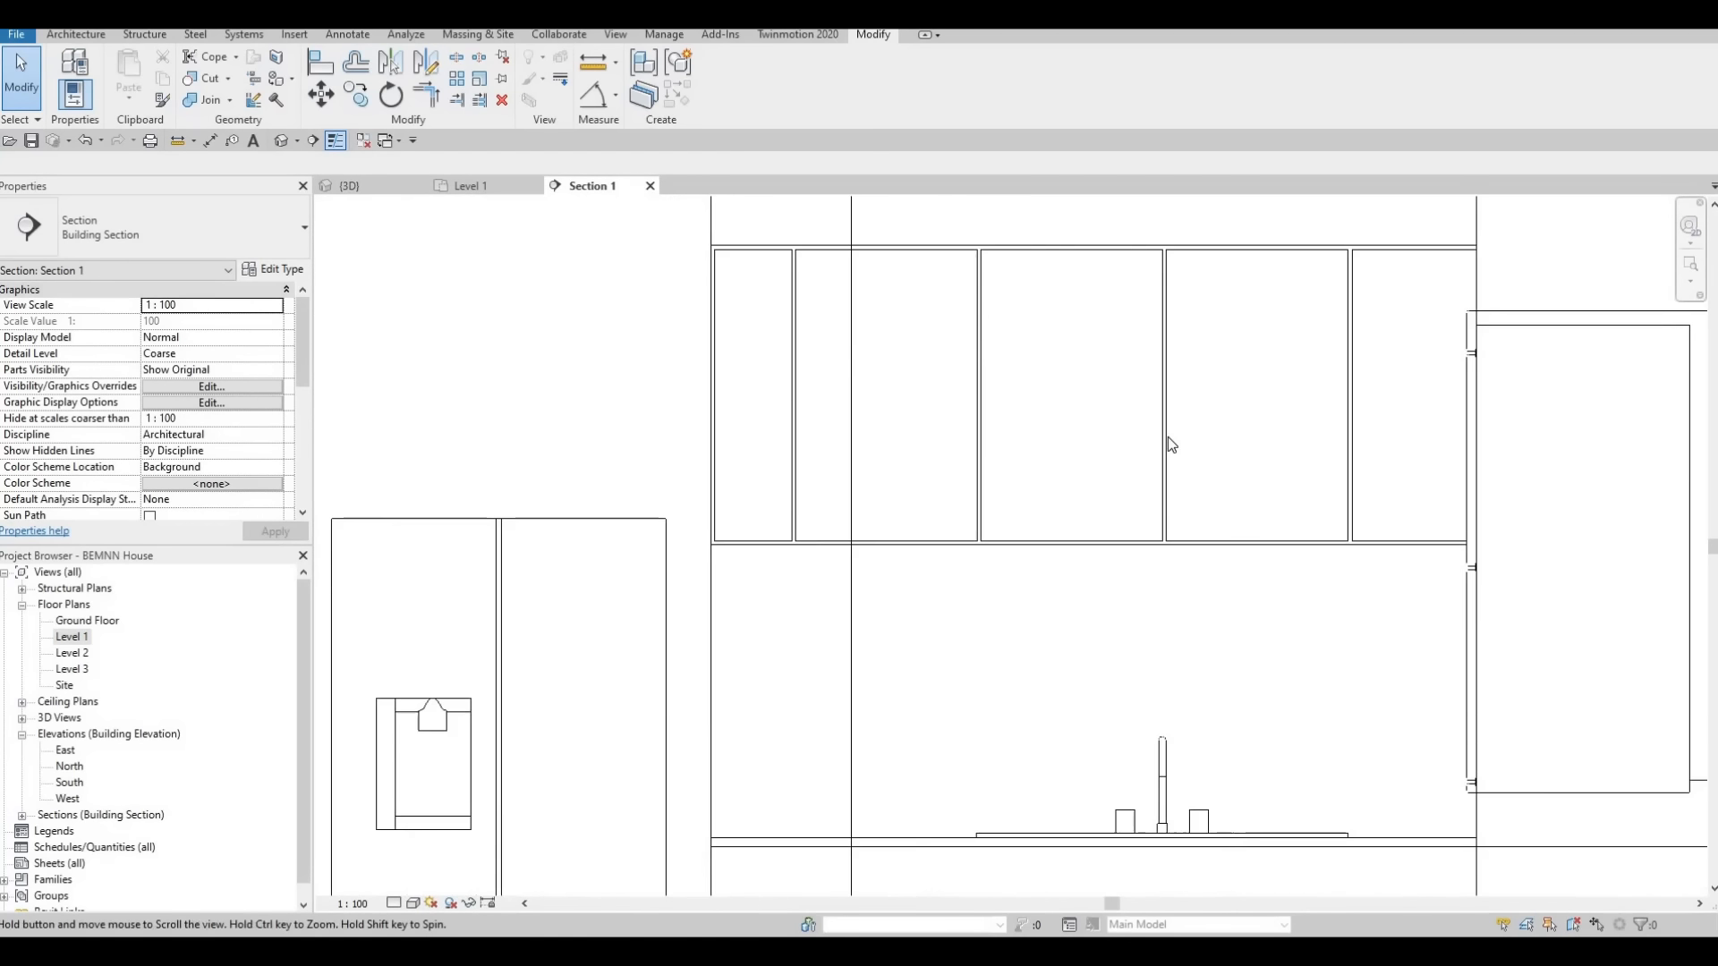
{"action": "scroll", "coordinate": [984, 644], "scroll_direction": "down", "scroll_amount": 2}
{"action": "middle_click_drag", "start_coordinate": [733, 464], "coordinate": [662, 332]}
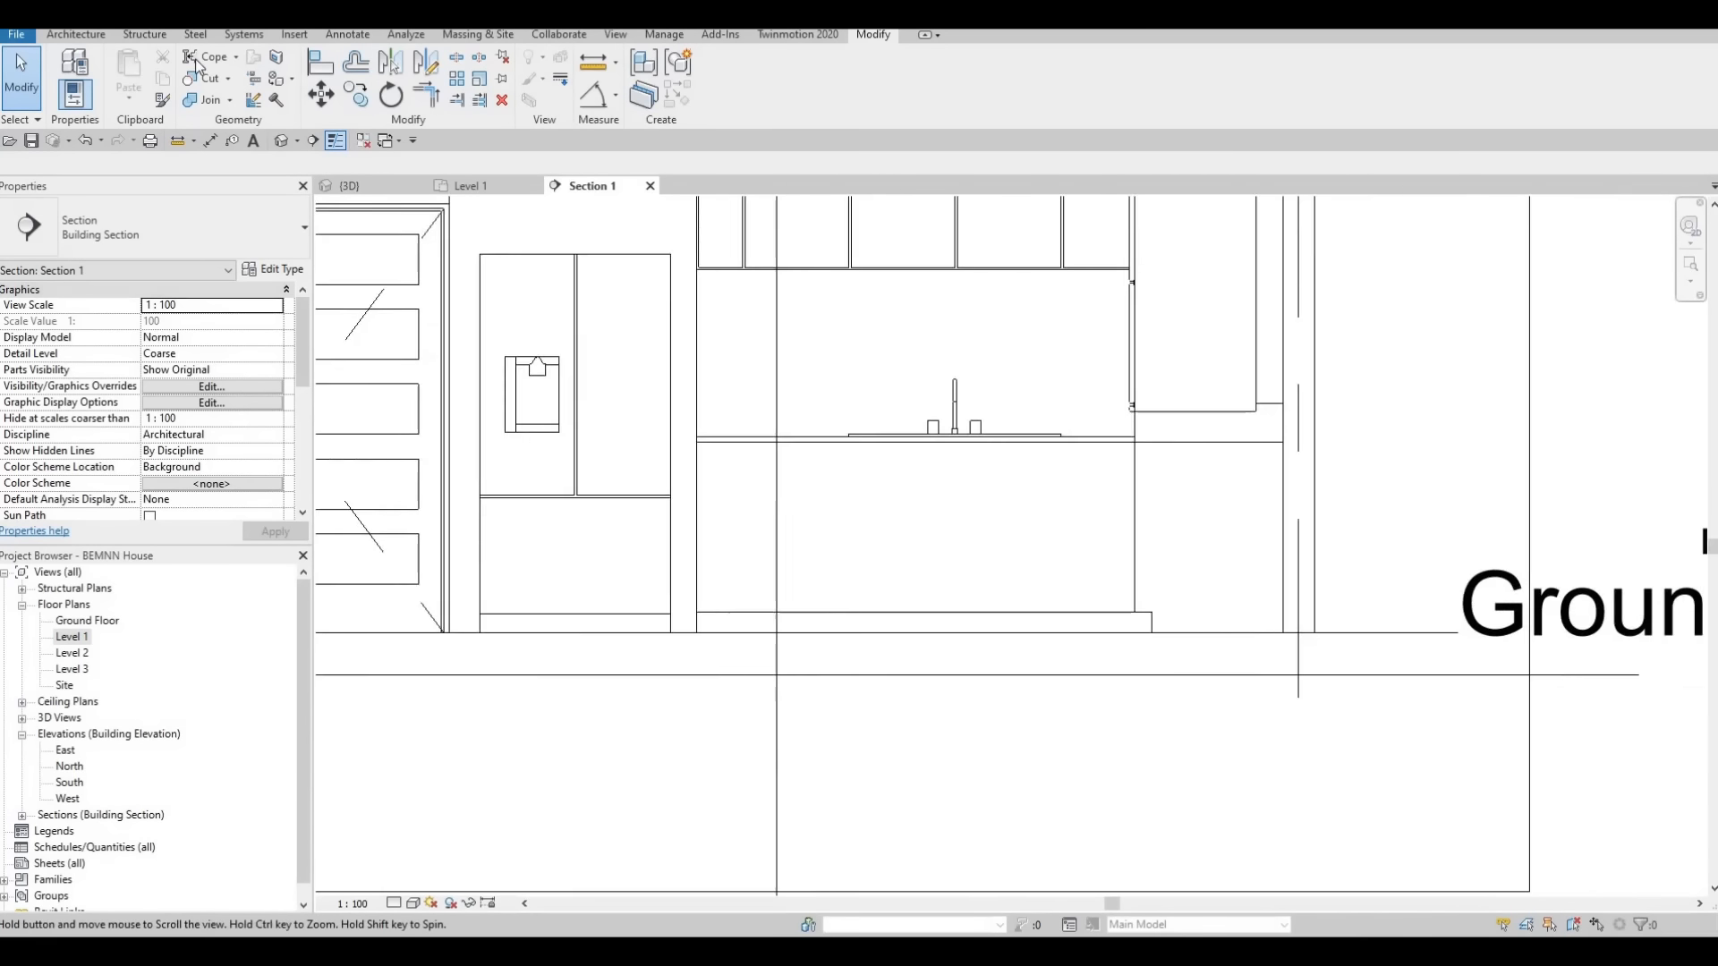
{"action": "scroll", "coordinate": [698, 344], "scroll_direction": "down", "scroll_amount": 1}
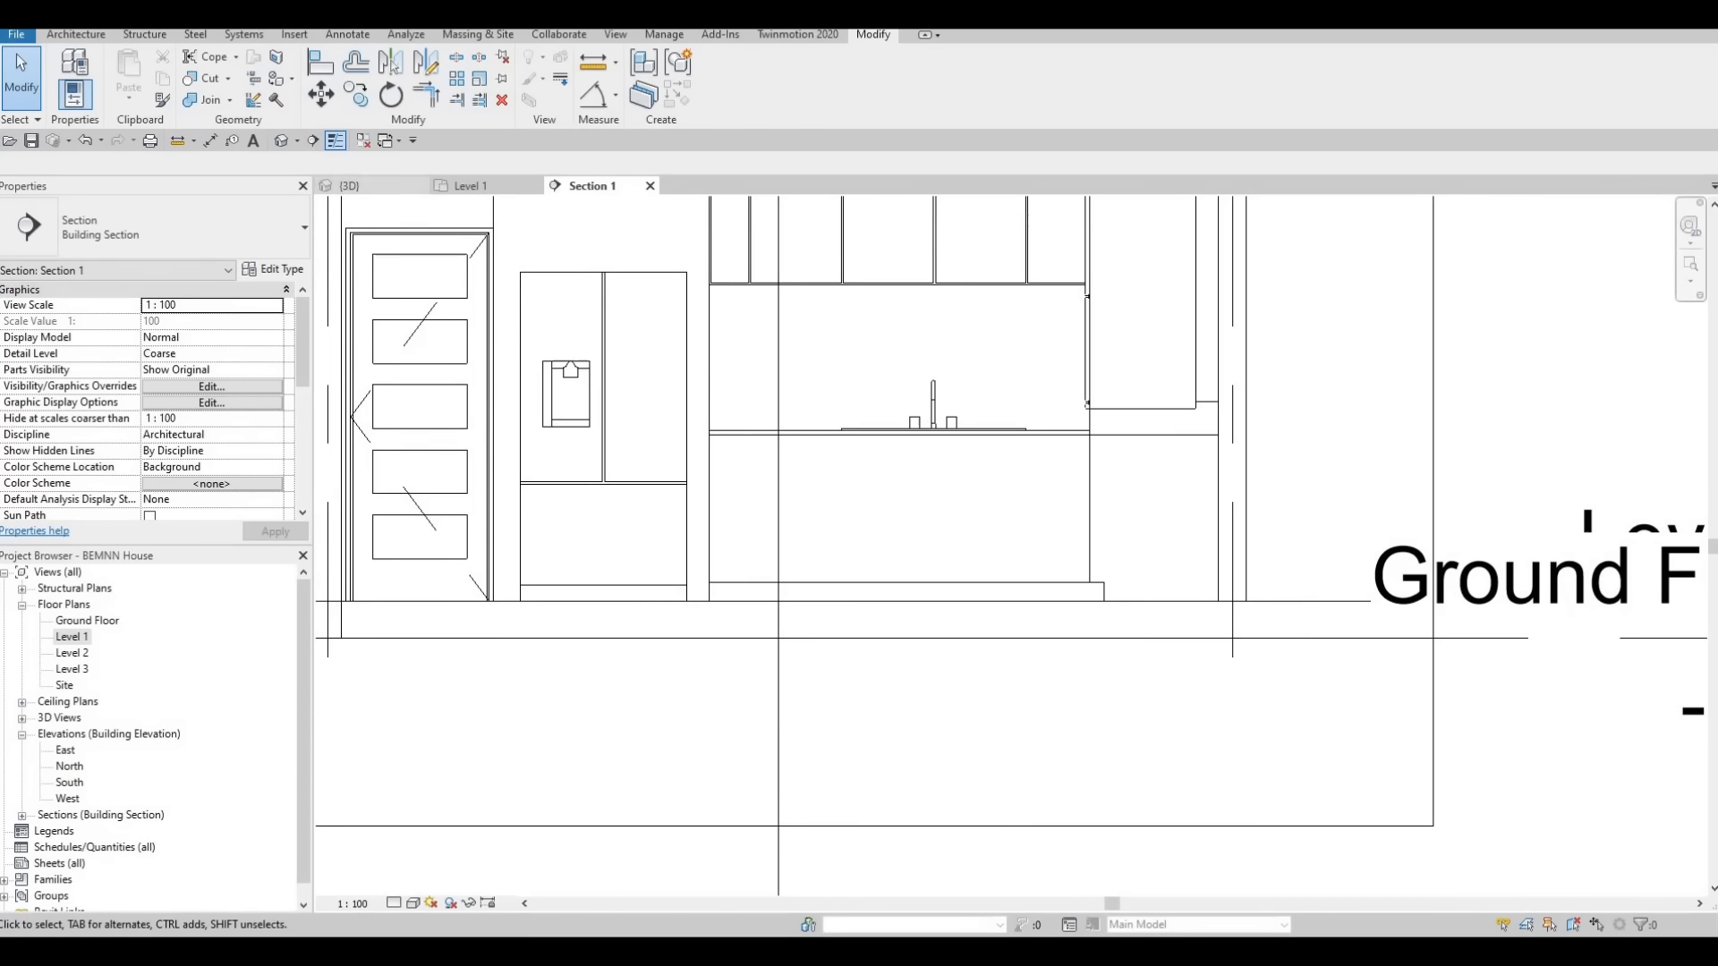
{"action": "key", "text": "Escape"}
{"action": "left_click", "coordinate": [836, 582]}
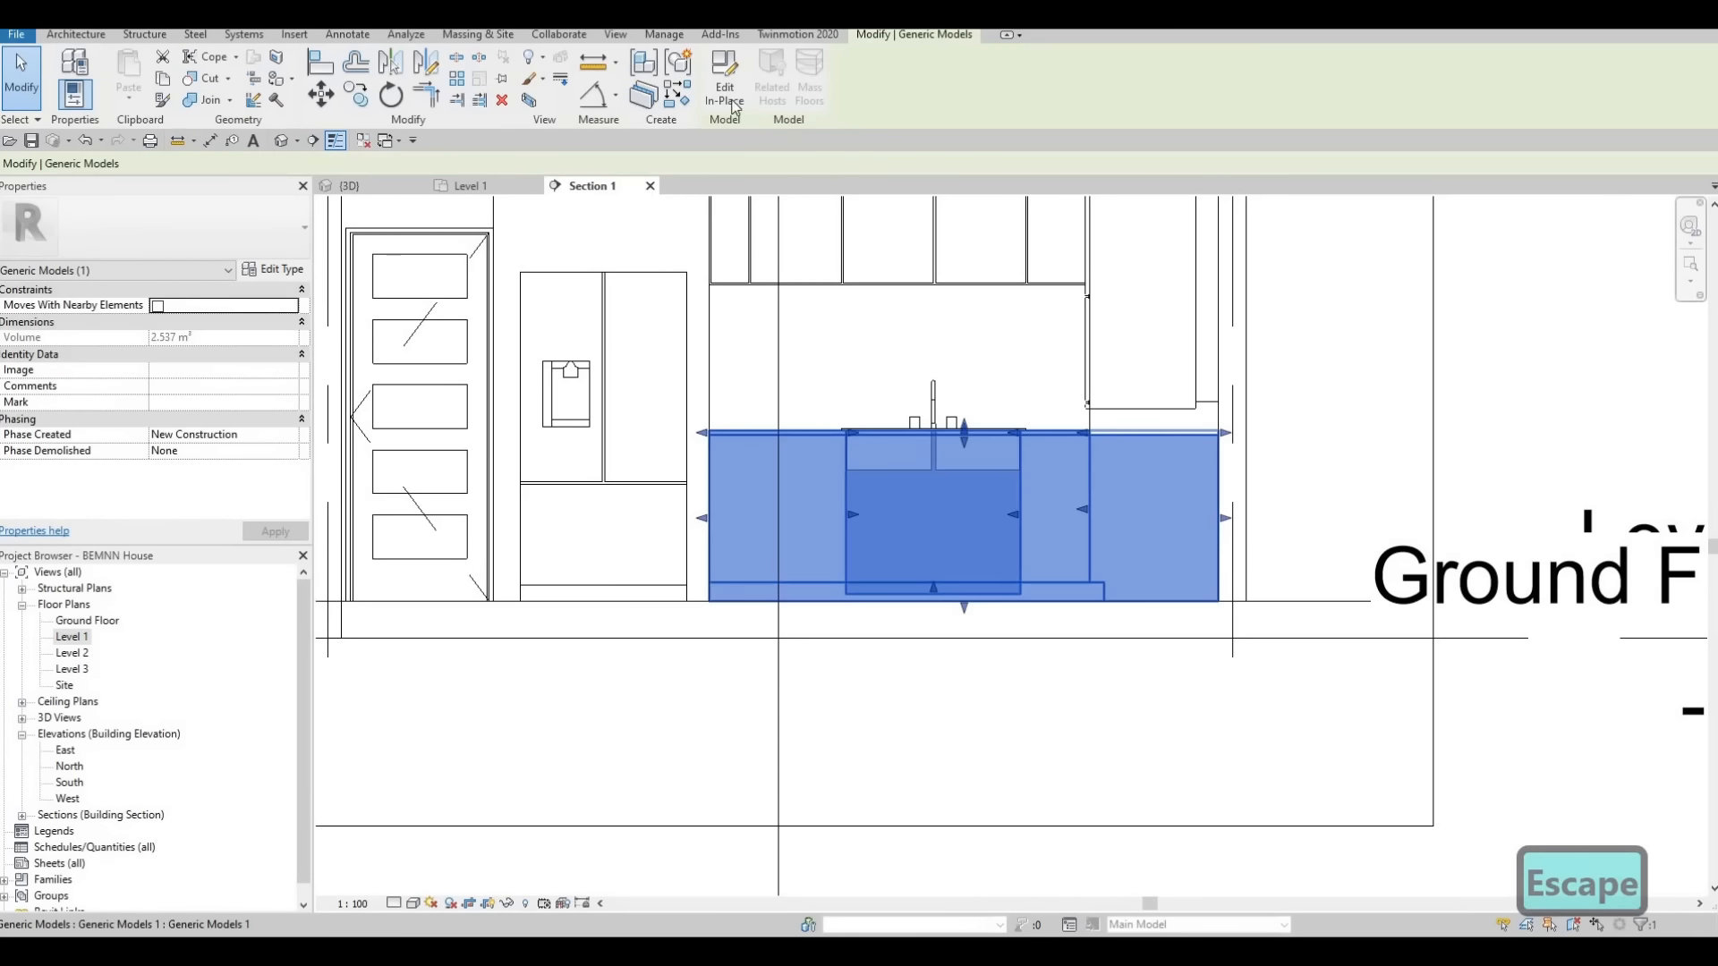
{"action": "double_click", "coordinate": [919, 572]}
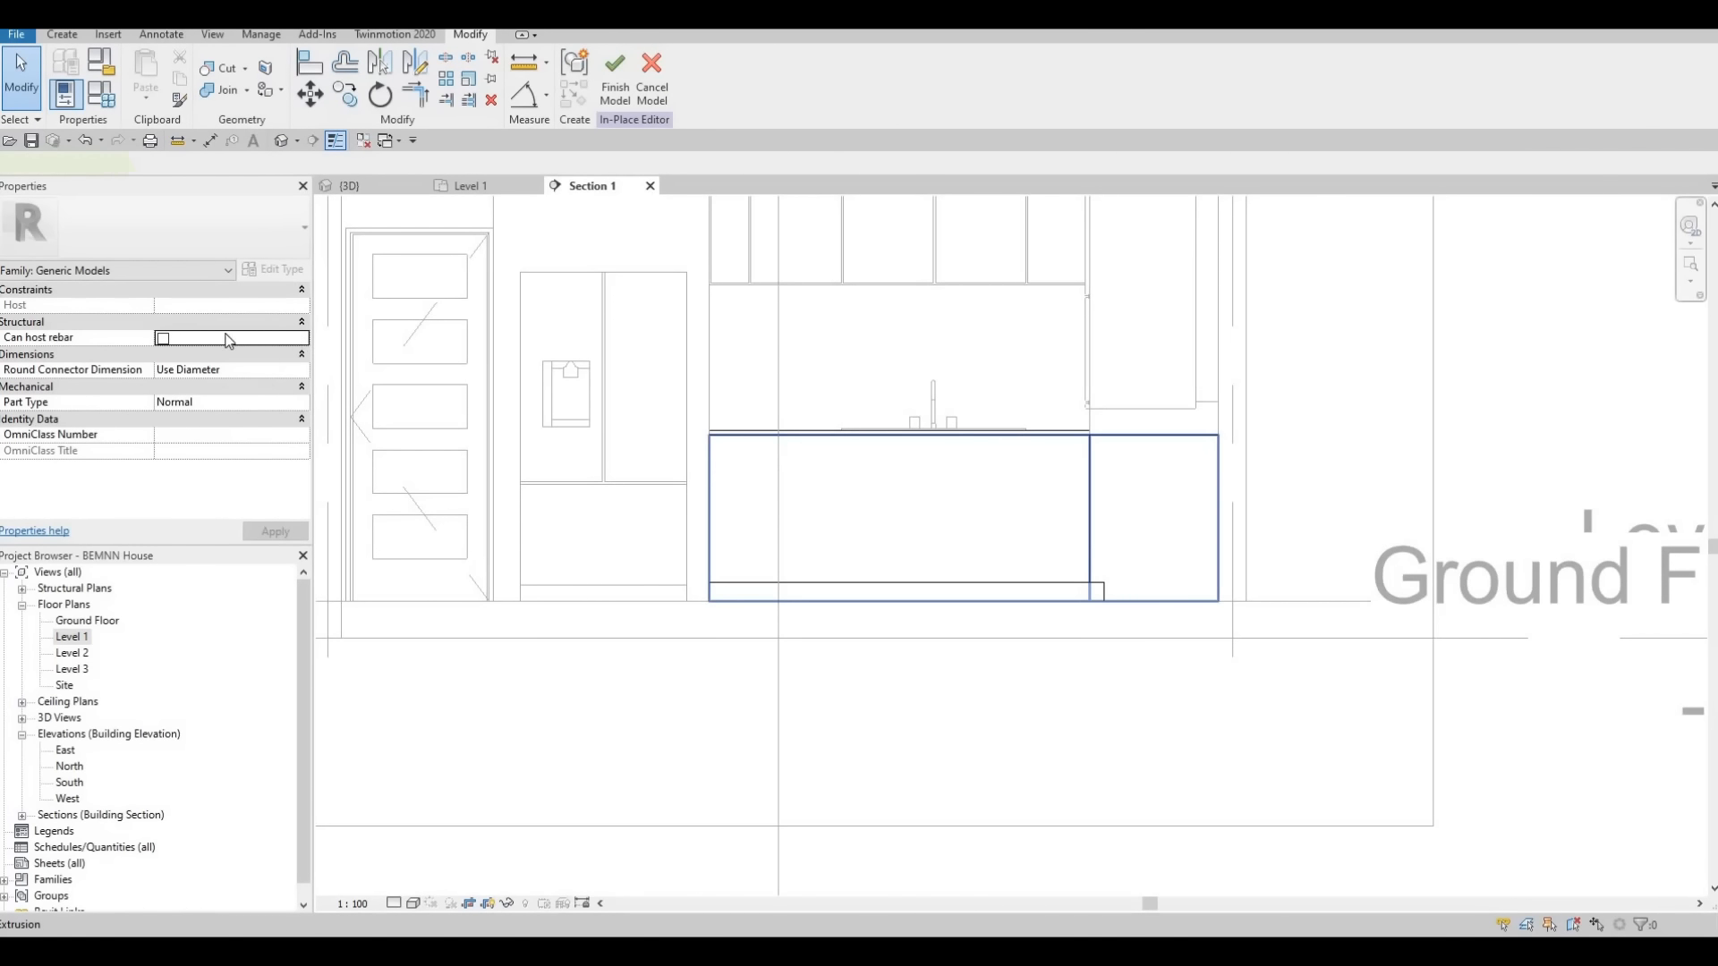
Copy the material name Birch - Semigloss from the base cabinet's extrusion and leave the in-place model without changes
{"action": "left_click", "coordinate": [262, 420]}
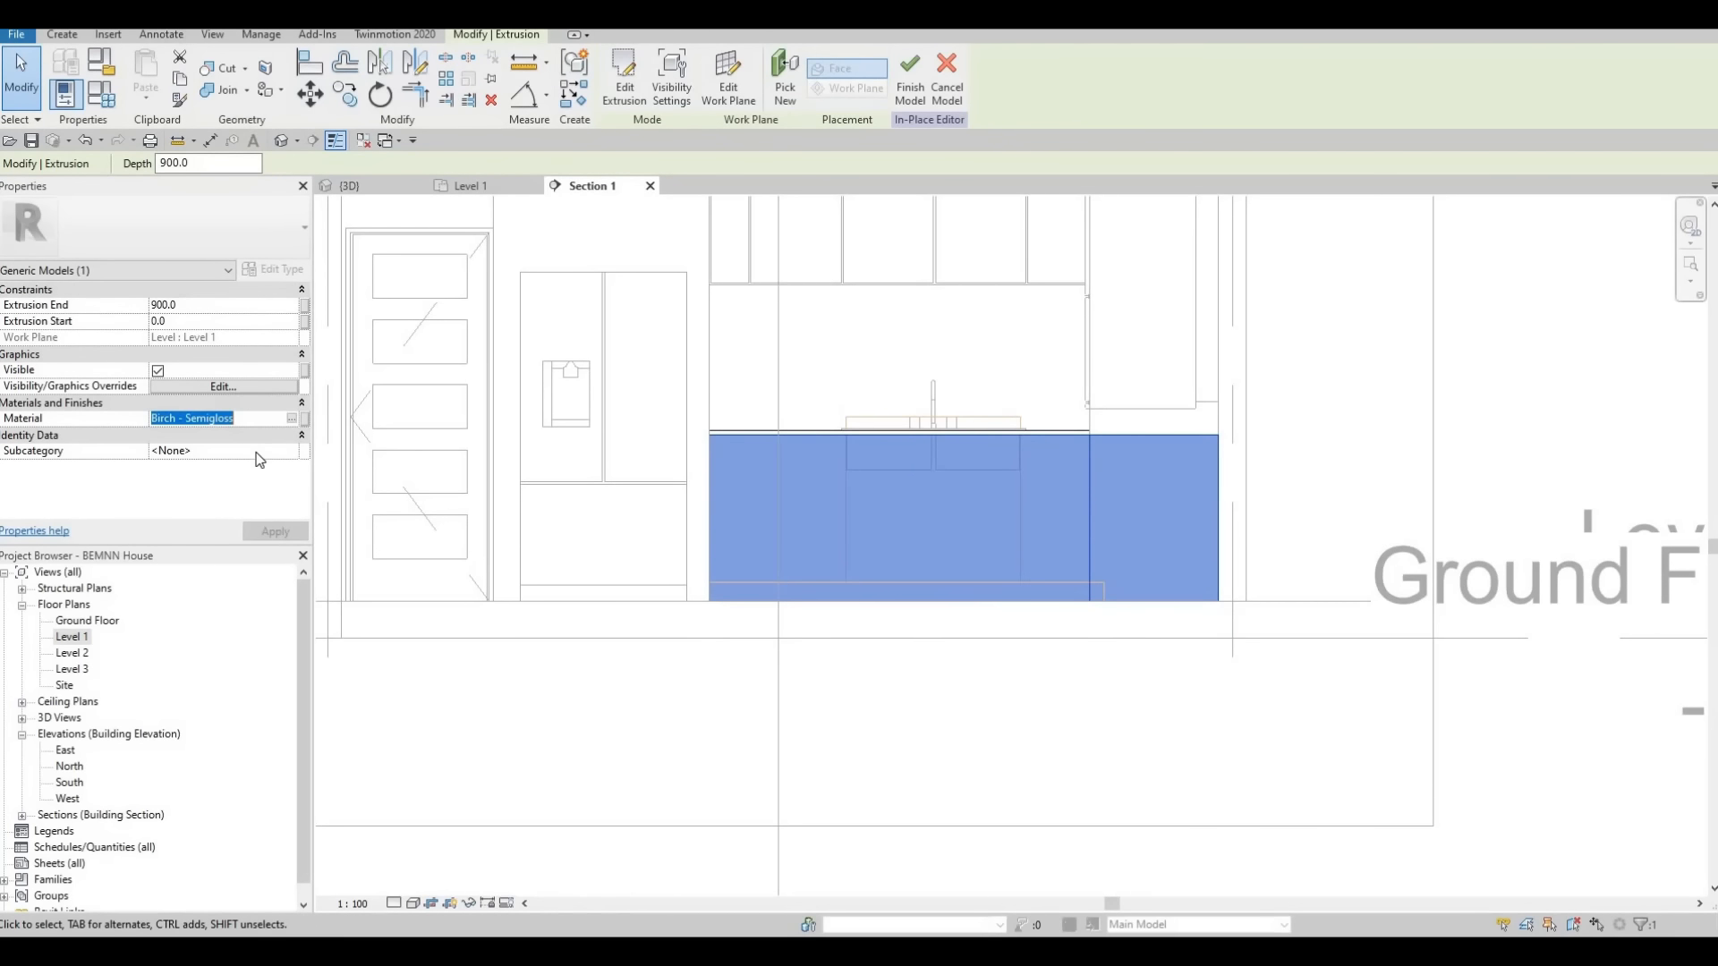
{"action": "key", "text": "ctrl+c"}
{"action": "key", "text": "Escape"}
{"action": "key", "text": "Escape"}
{"action": "key", "text": "Escape"}
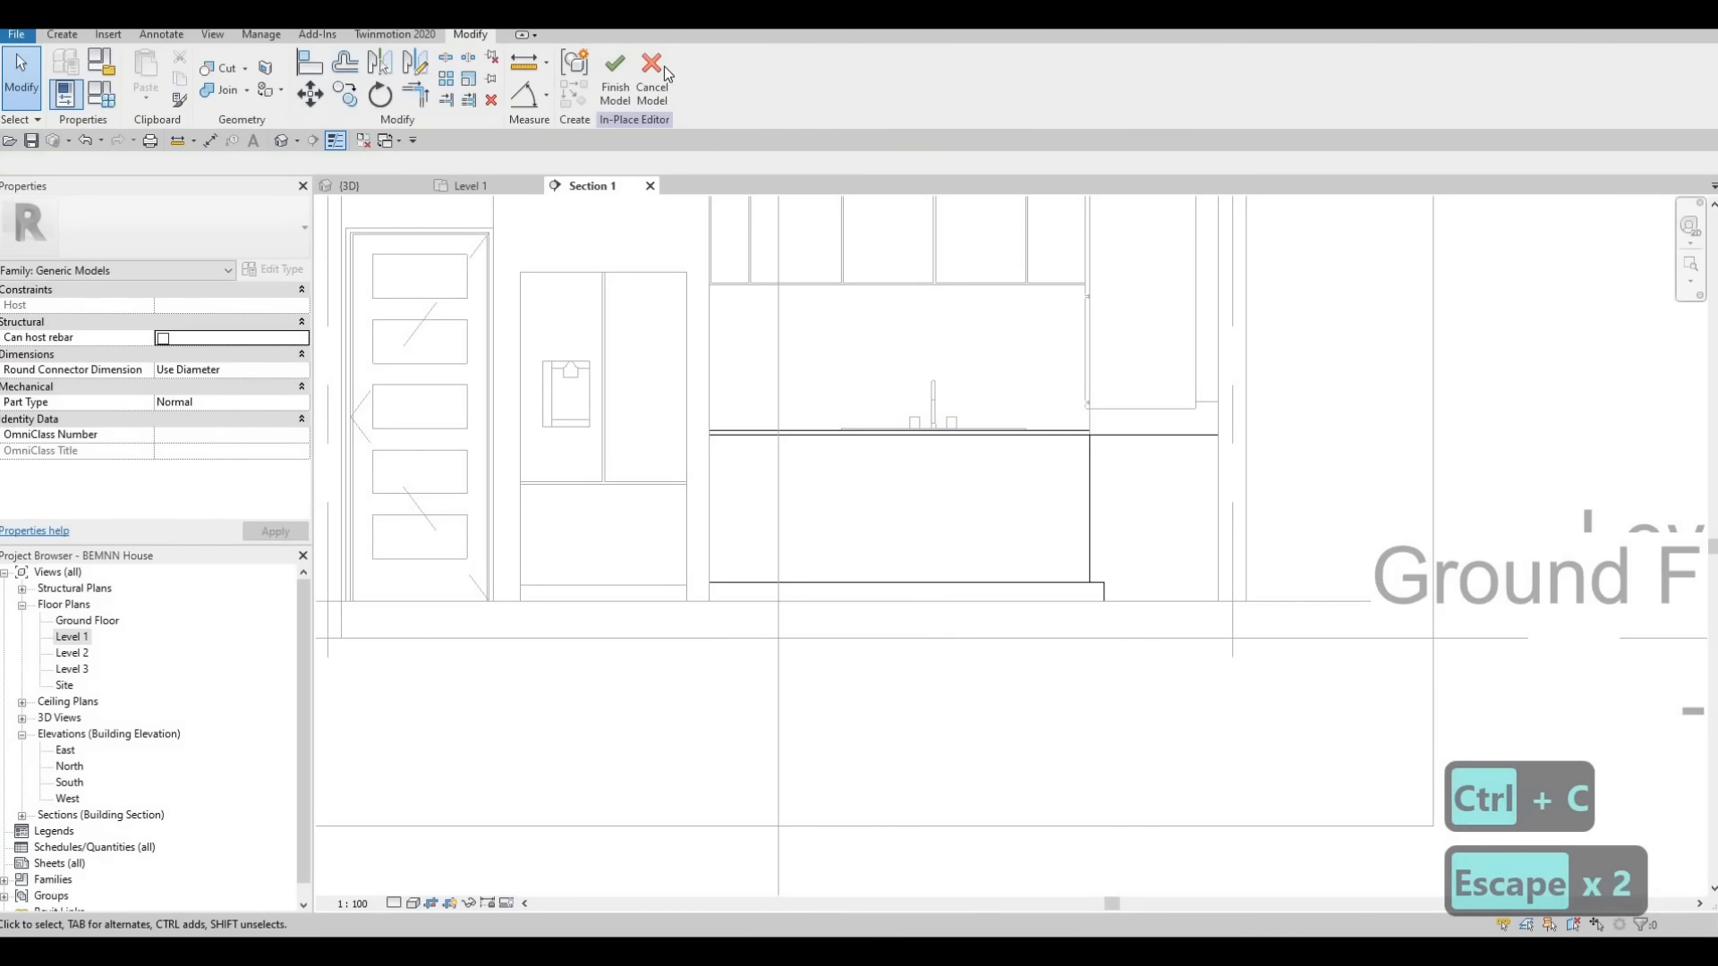
{"action": "left_click", "coordinate": [664, 67]}
{"action": "key", "text": "Escape"}
{"action": "key", "text": "Escape"}
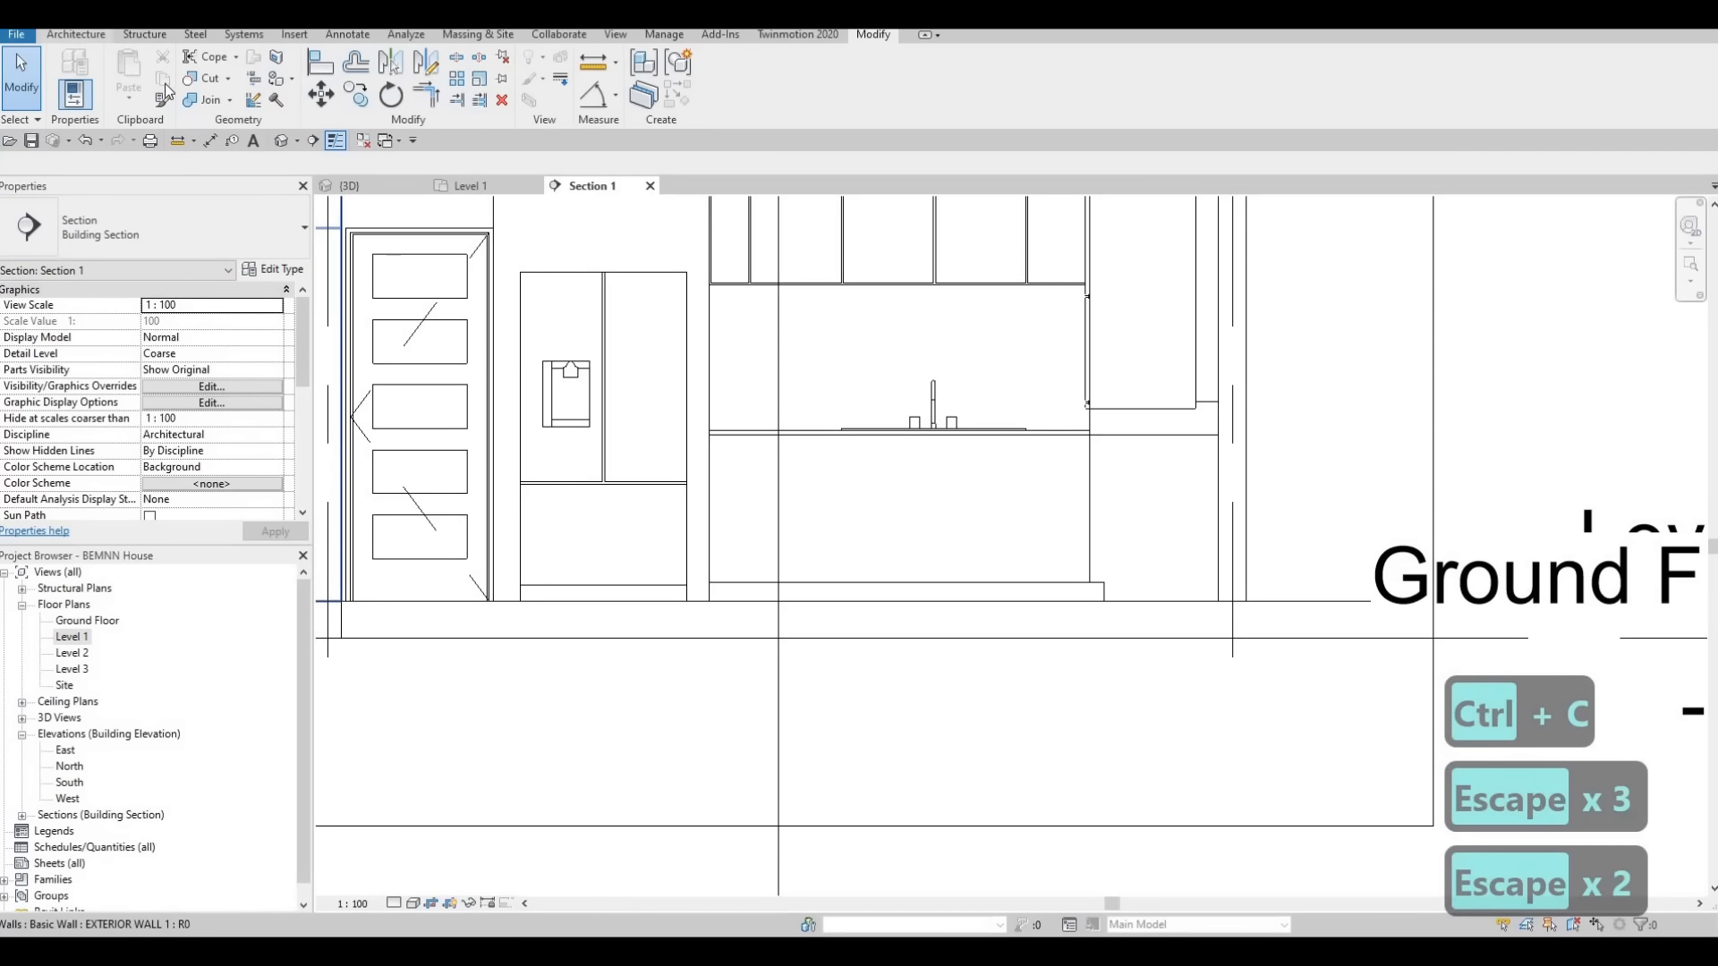
Create a new in-place model in the Generic Models category and start an extrusion on the base cabinet's front face
{"action": "left_click", "coordinate": [76, 34]}
{"action": "left_click", "coordinate": [207, 90]}
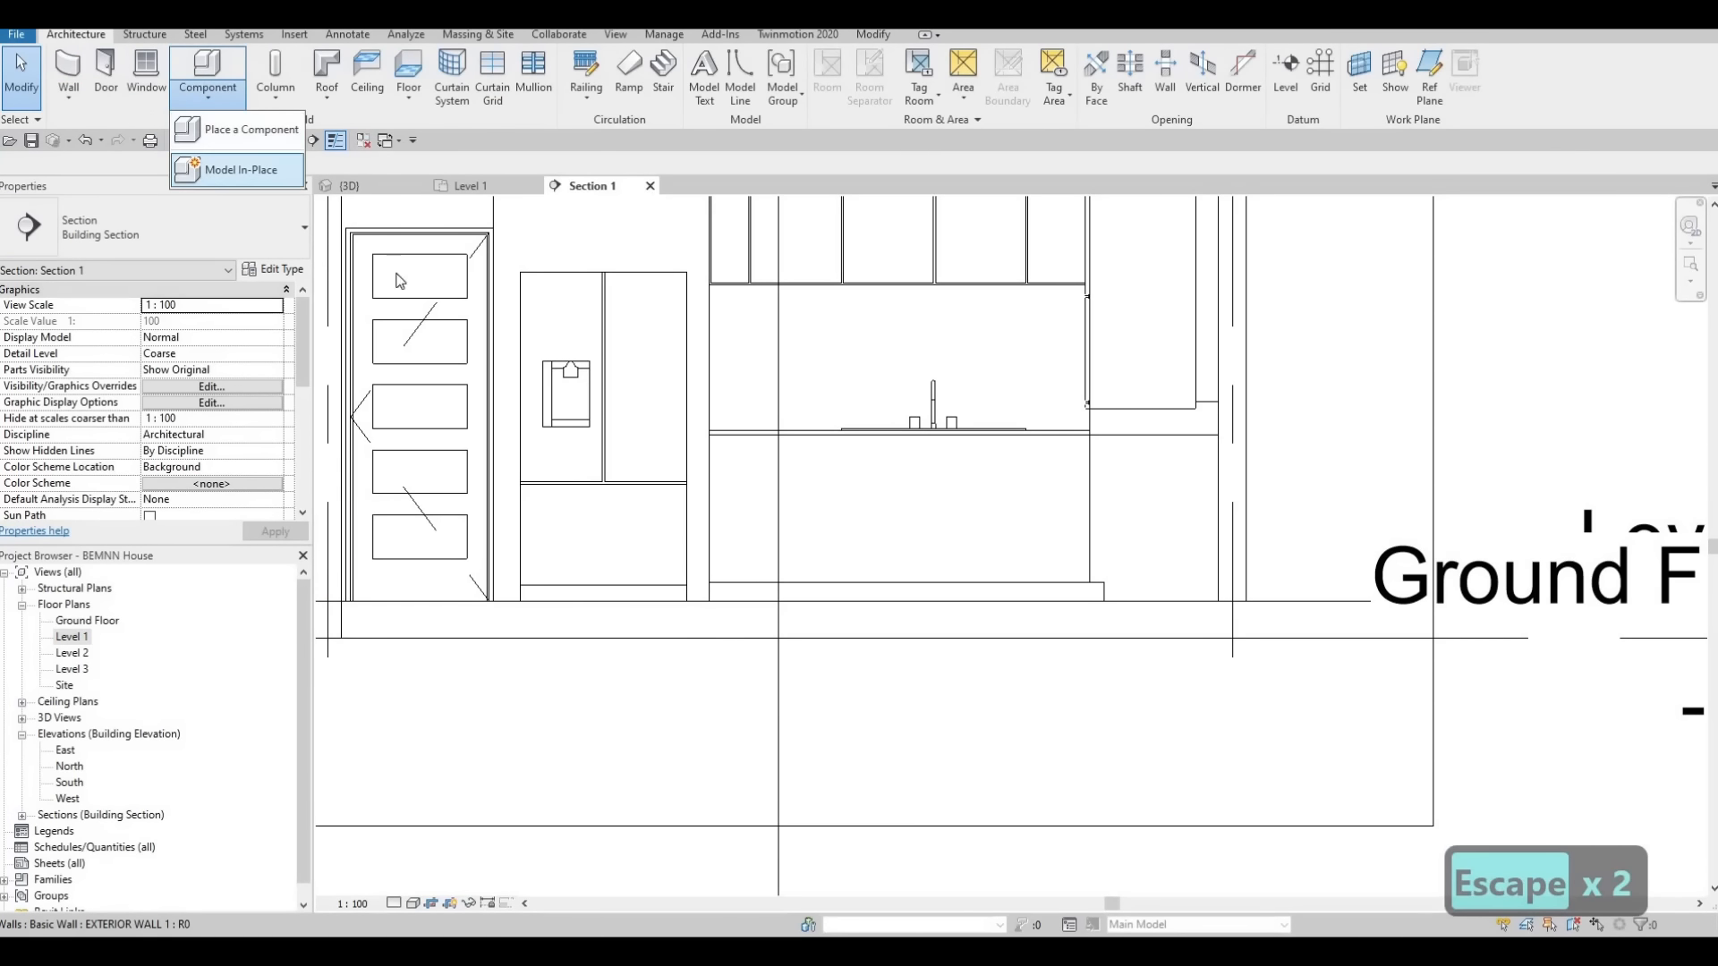
{"action": "scroll", "coordinate": [843, 478], "scroll_direction": "down", "scroll_amount": 3}
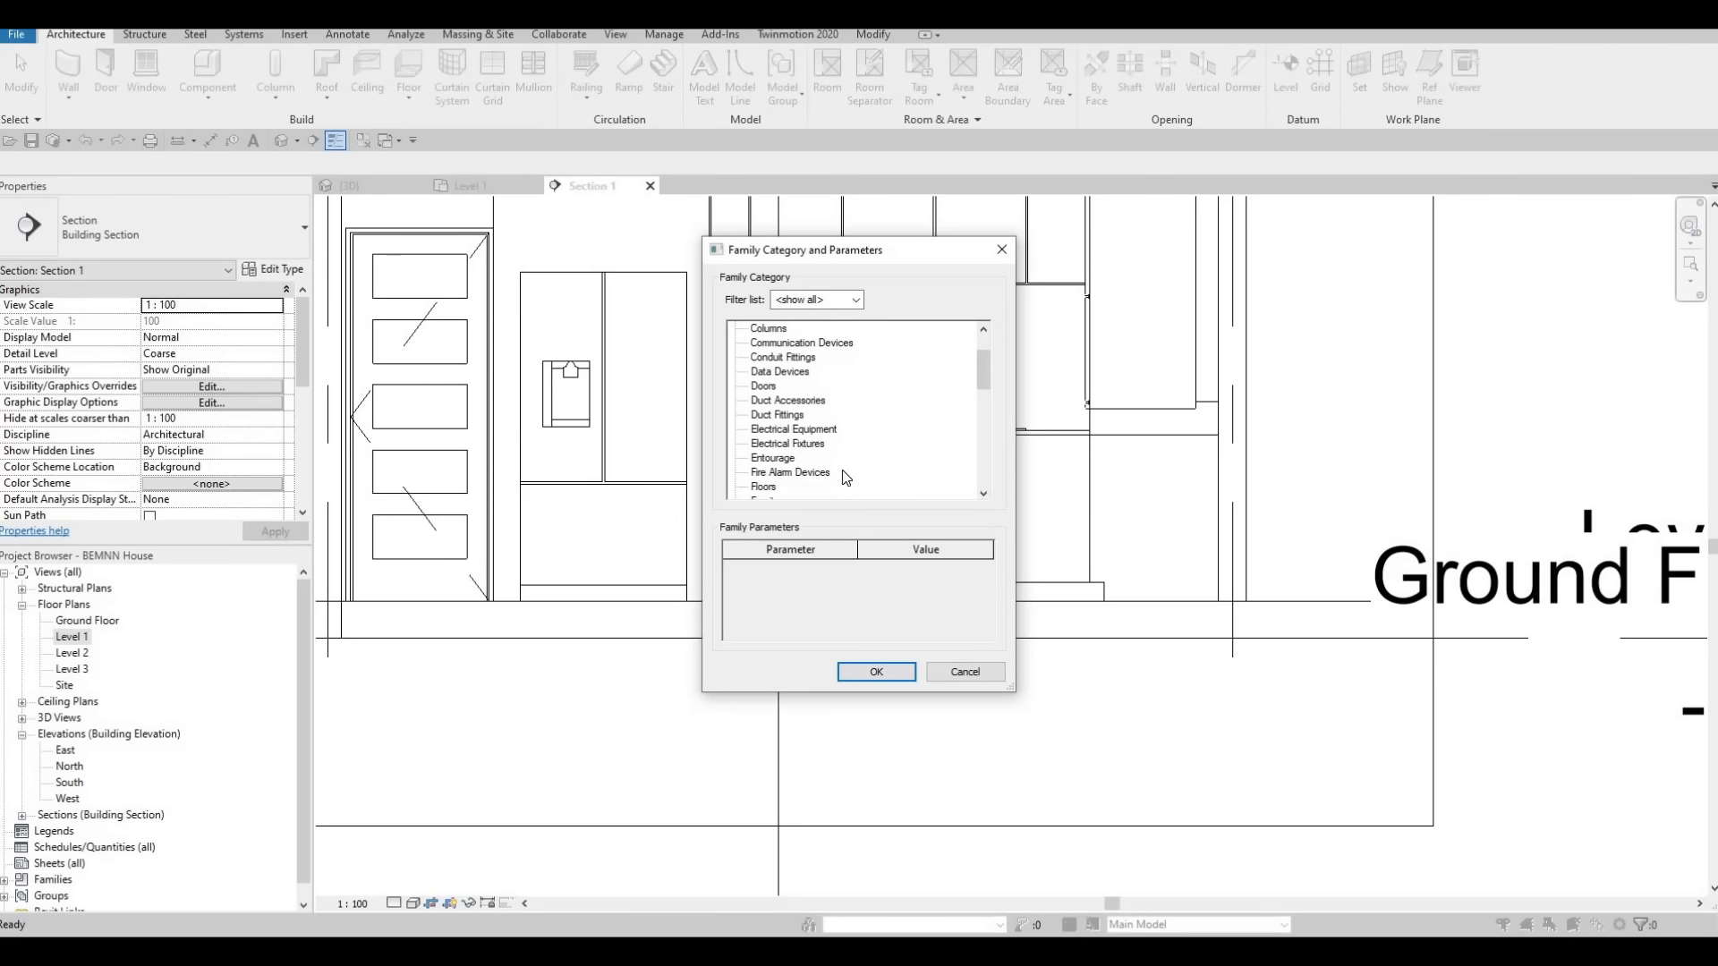
{"action": "scroll", "coordinate": [845, 477], "scroll_direction": "down", "scroll_amount": 2}
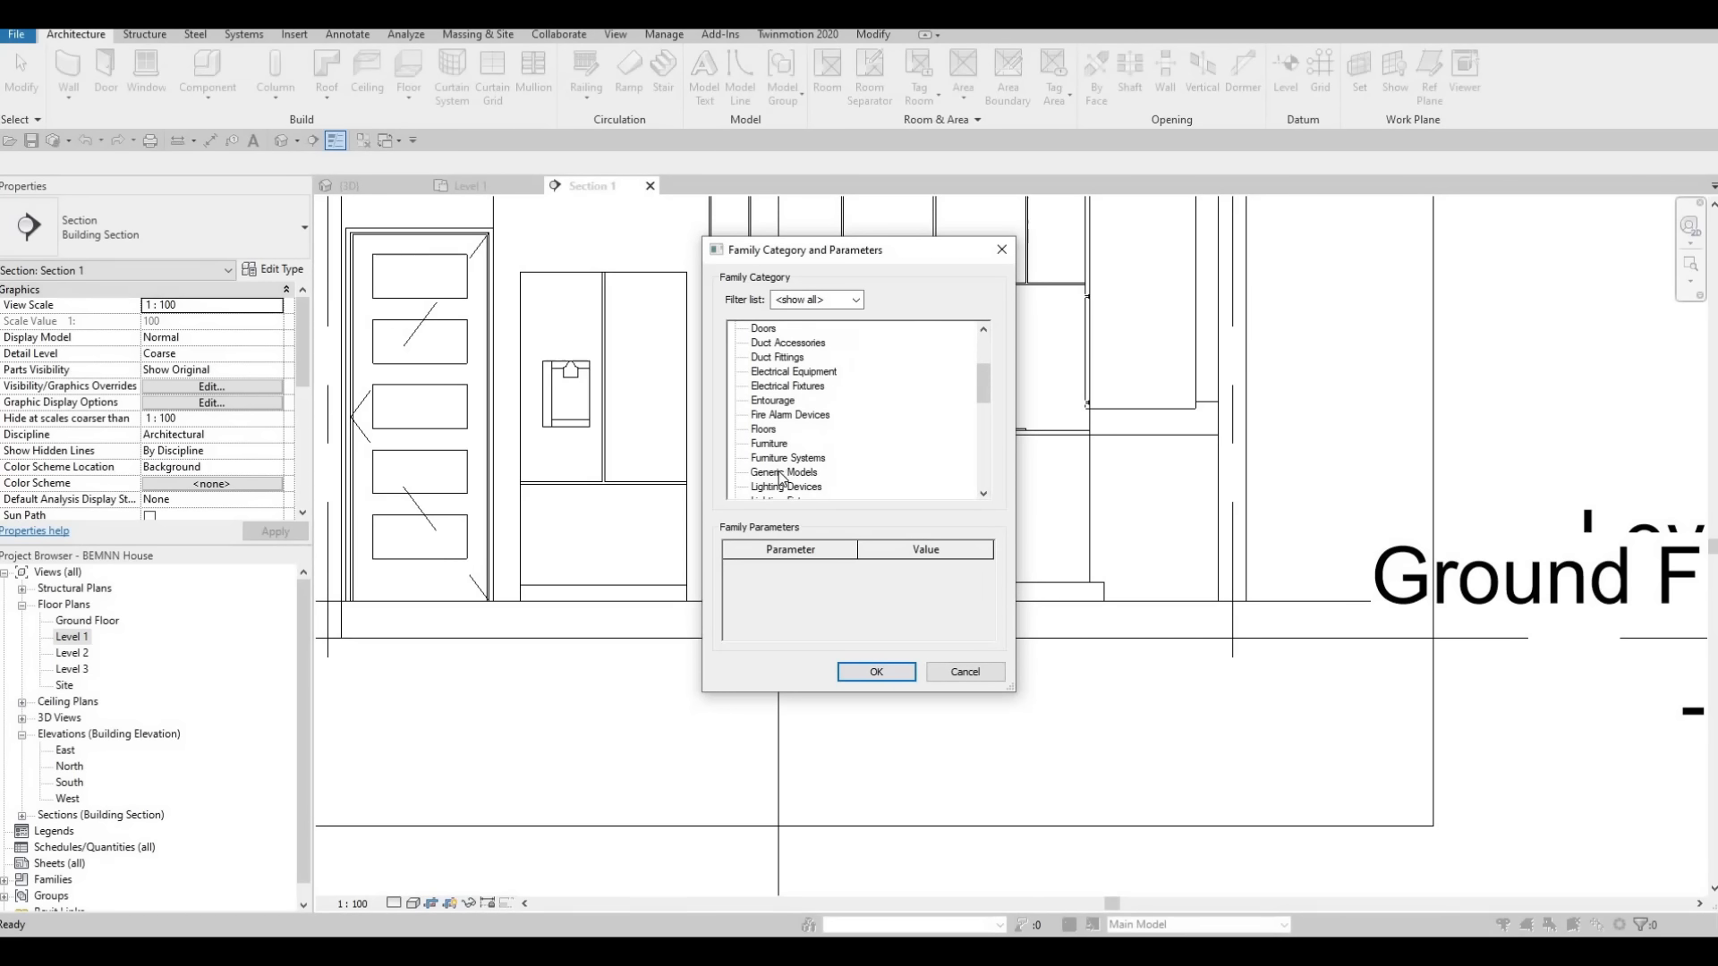
{"action": "left_click", "coordinate": [875, 672]}
{"action": "left_click", "coordinate": [862, 508]}
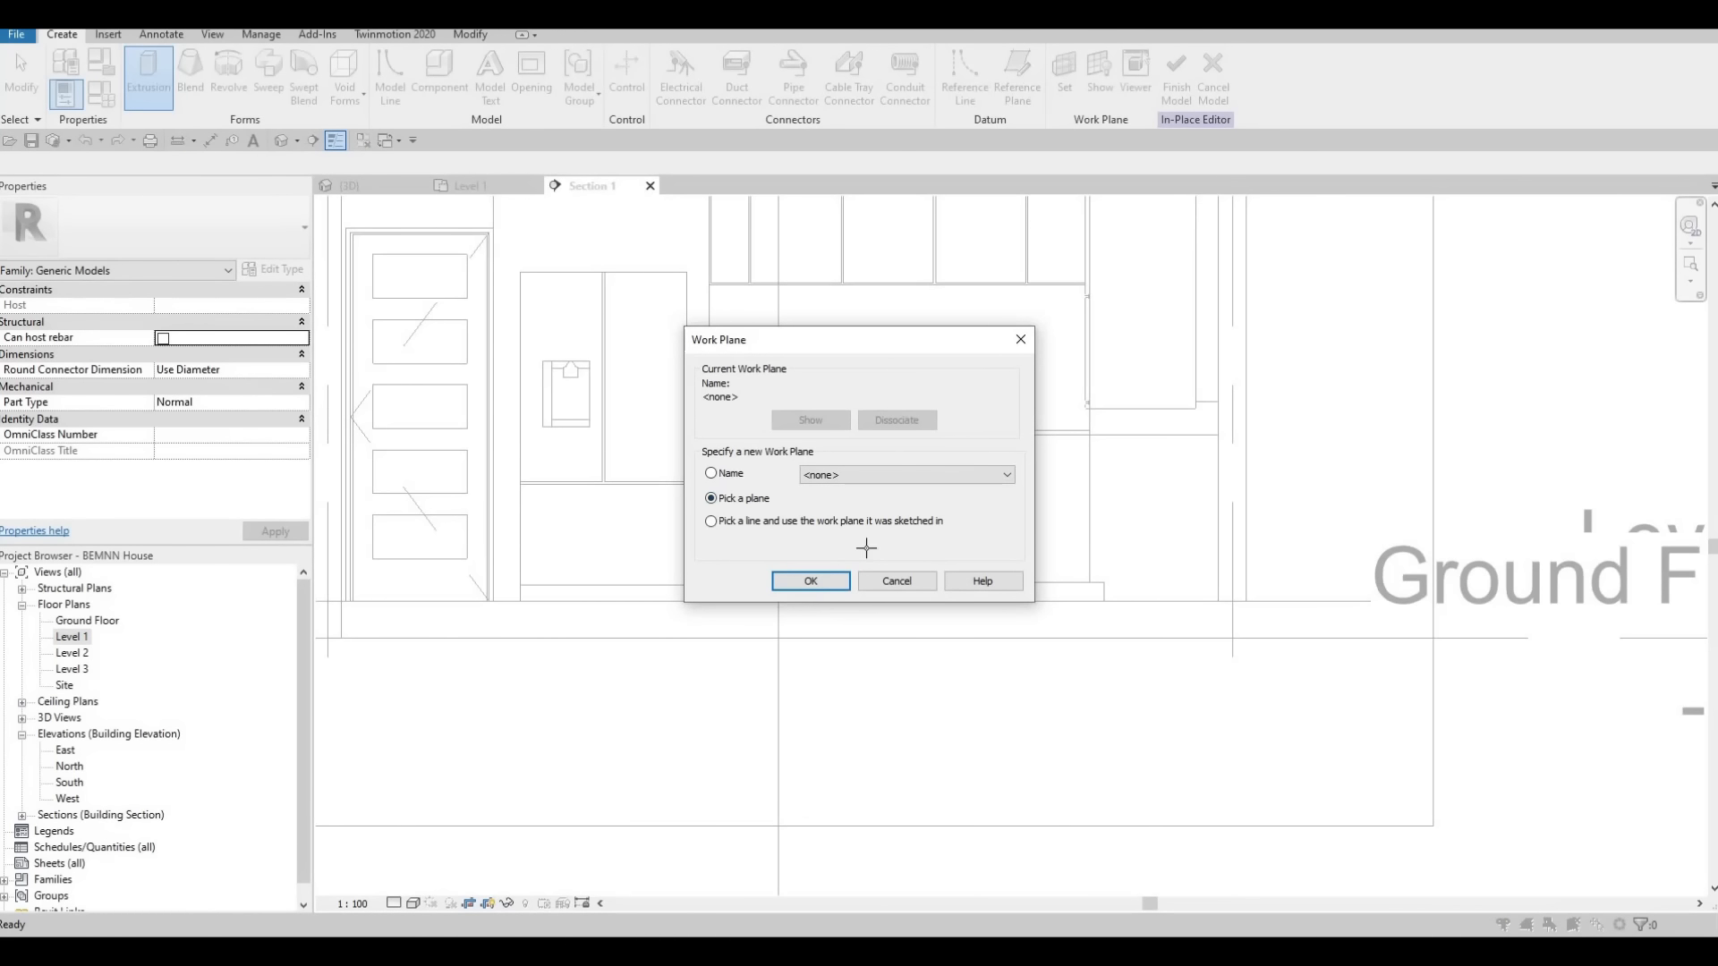
{"action": "left_click", "coordinate": [837, 577]}
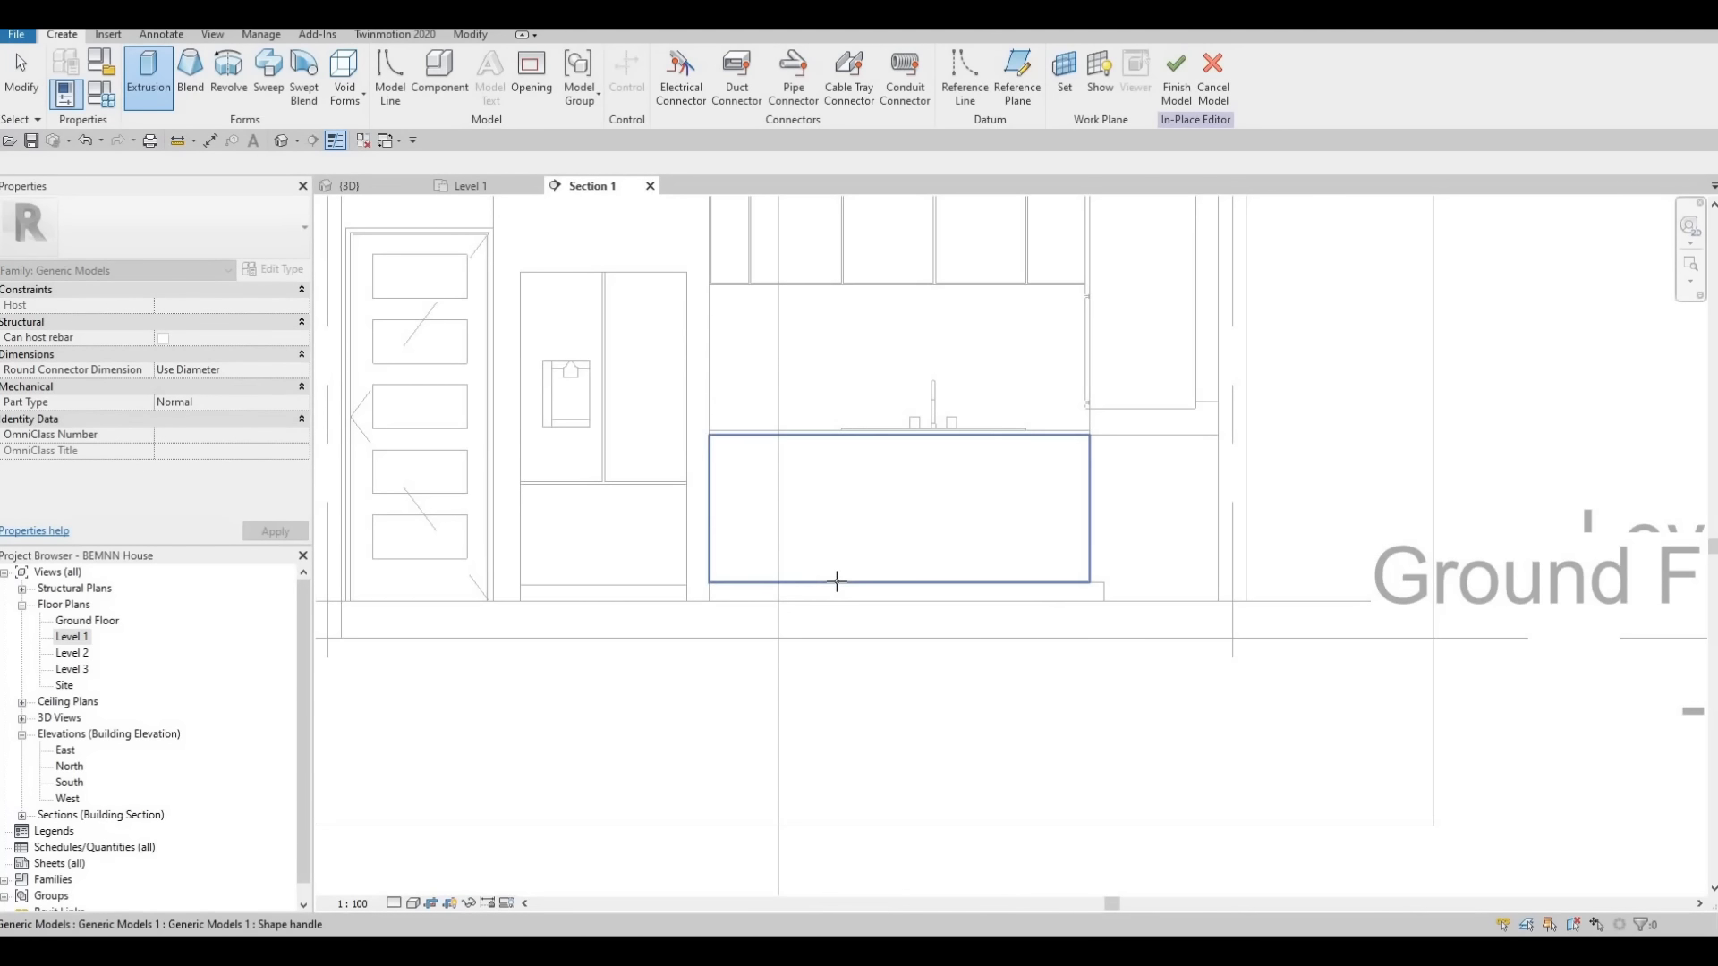
{"action": "left_click", "coordinate": [488, 285]}
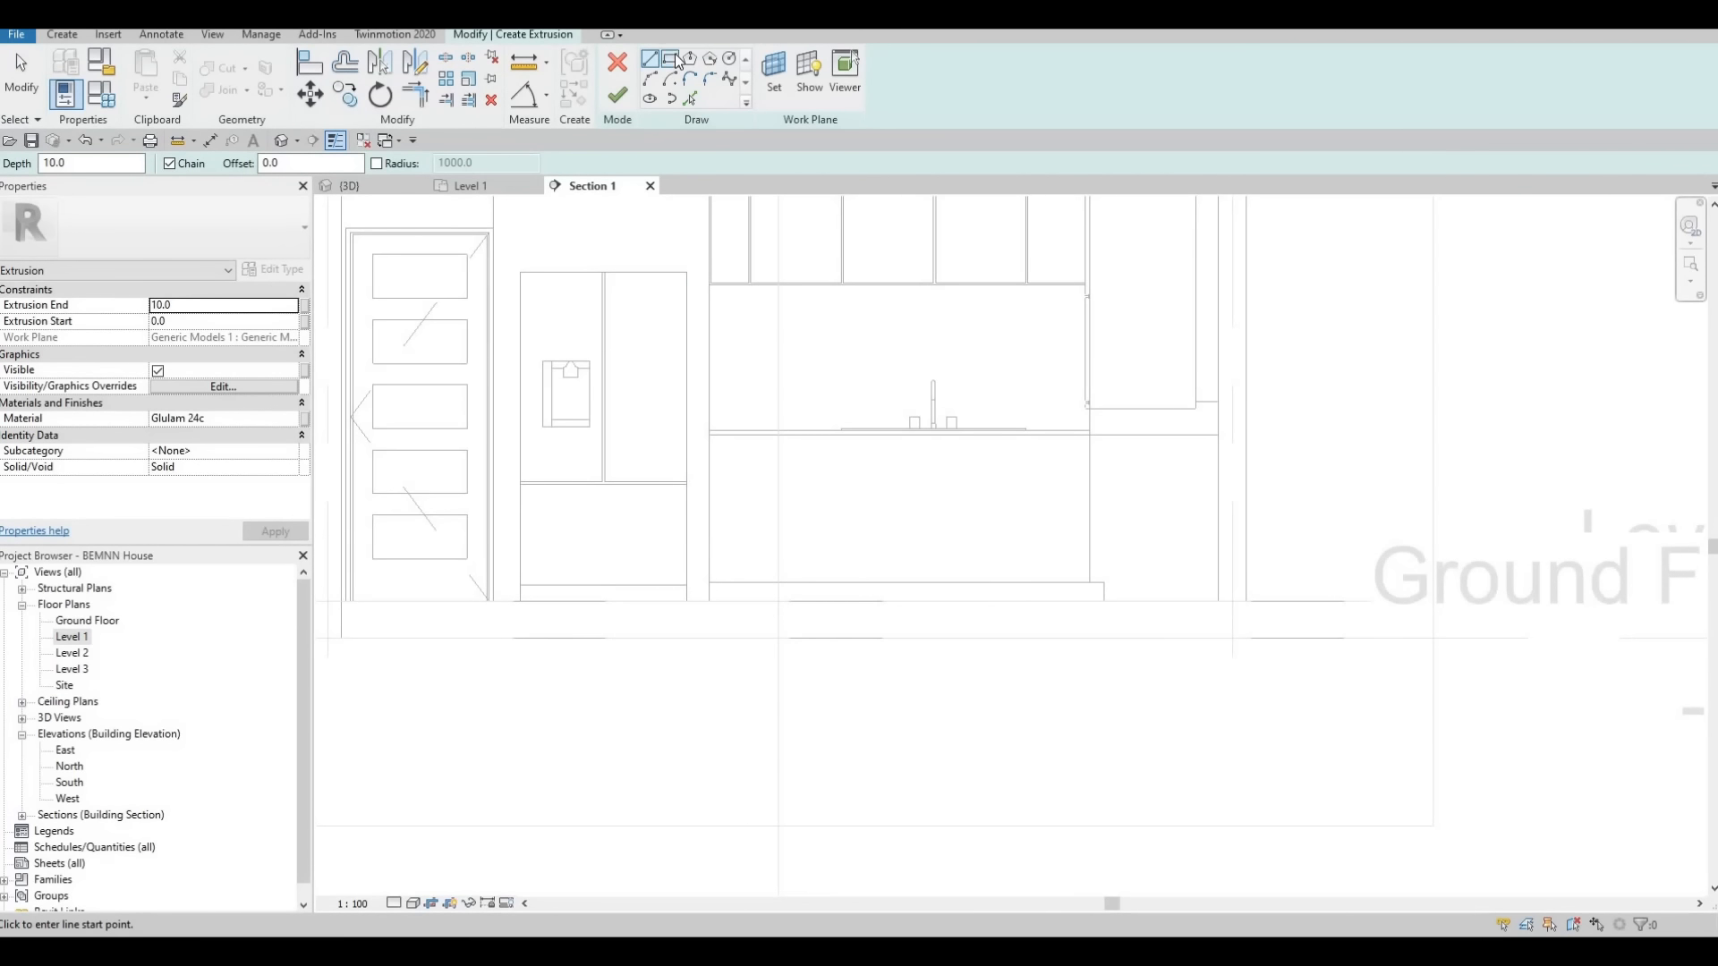
Sketch a rectangle inset by an offset of 10 from the outline of the base cabinet front
{"action": "left_click", "coordinate": [671, 60]}
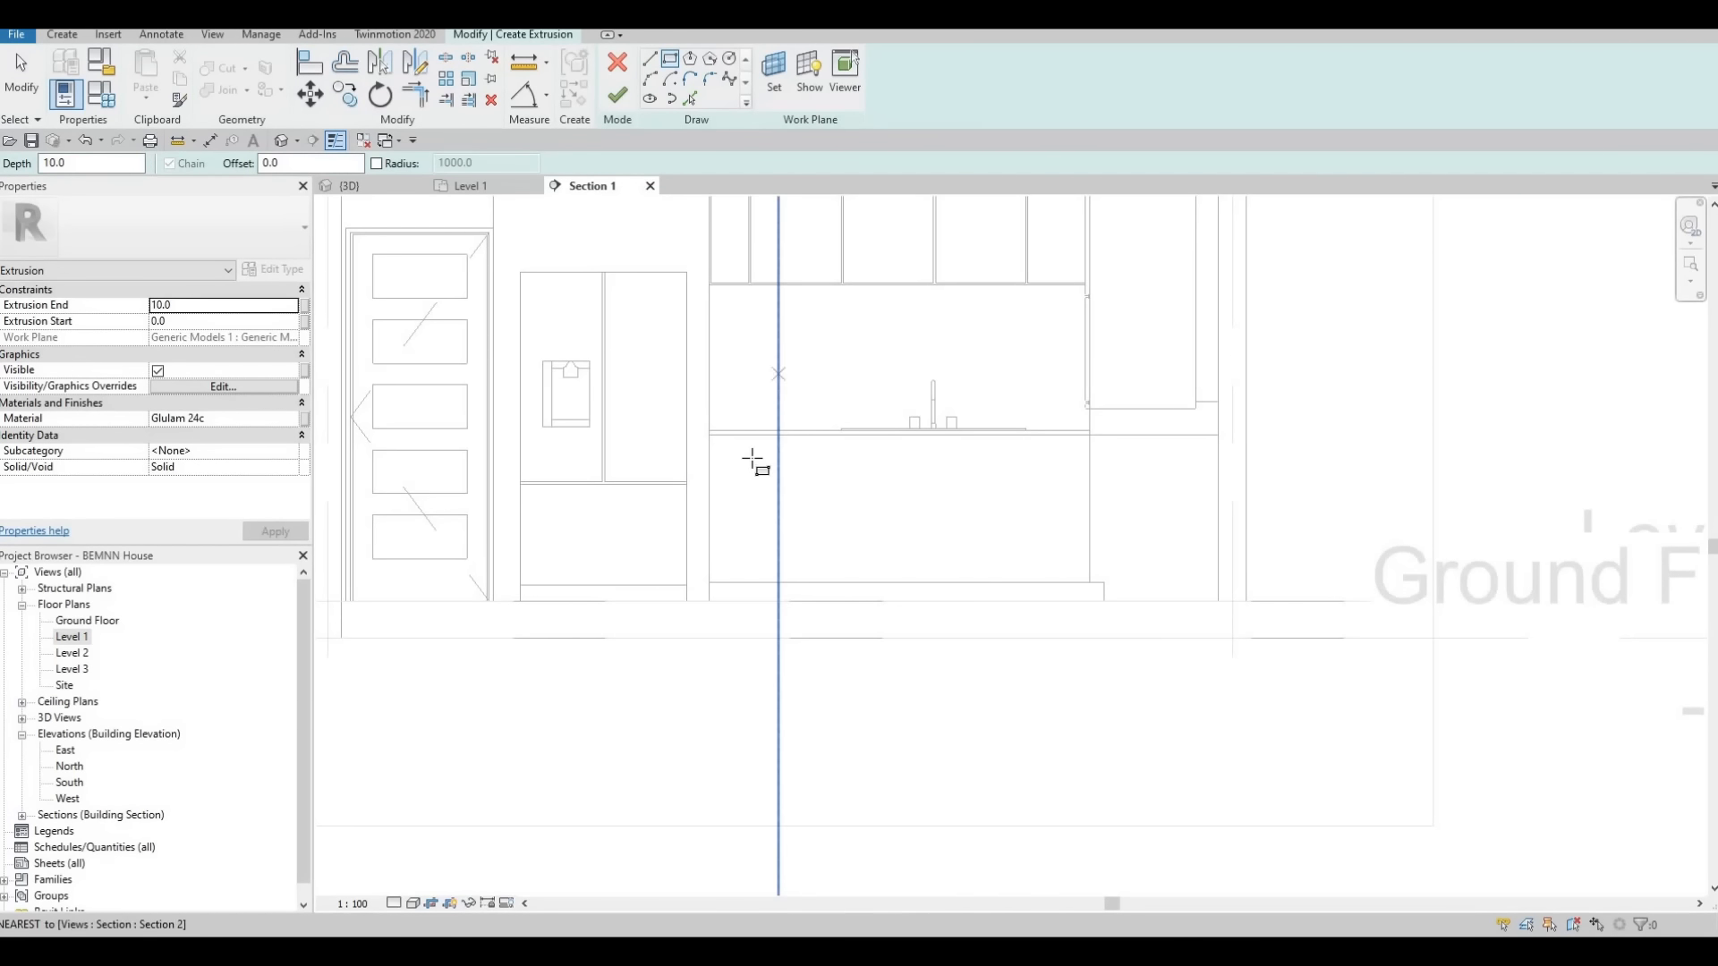
{"action": "scroll", "coordinate": [761, 461], "scroll_direction": "up", "scroll_amount": 5}
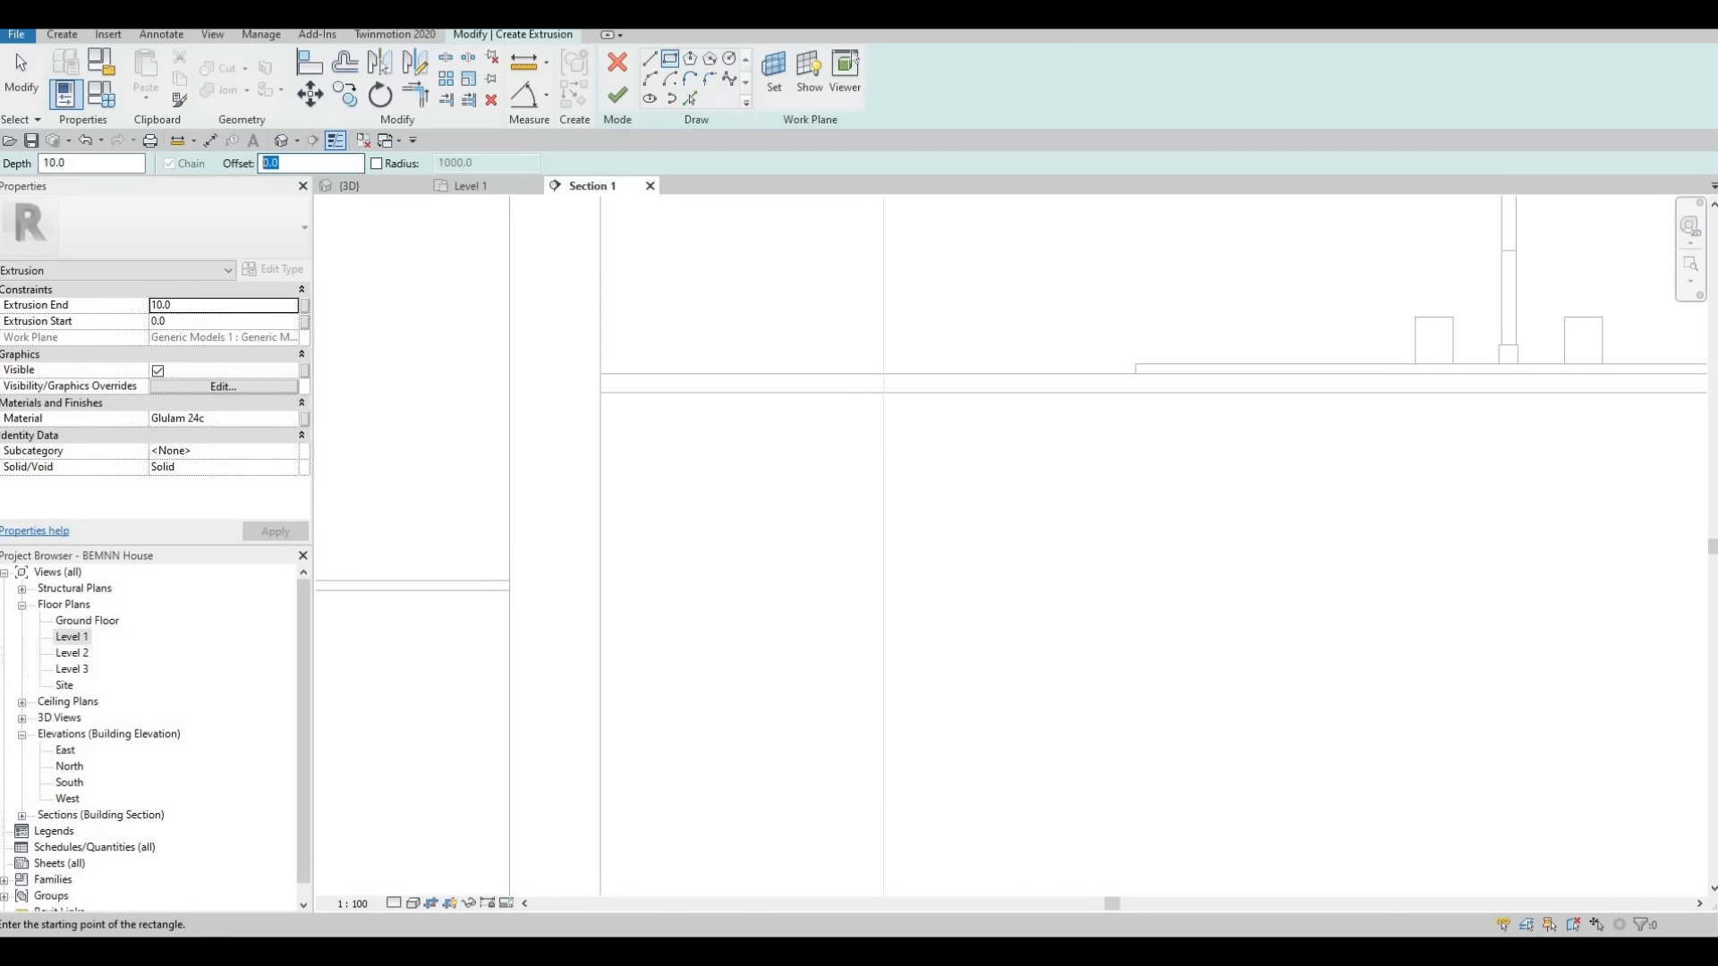
{"action": "key", "text": "Return"}
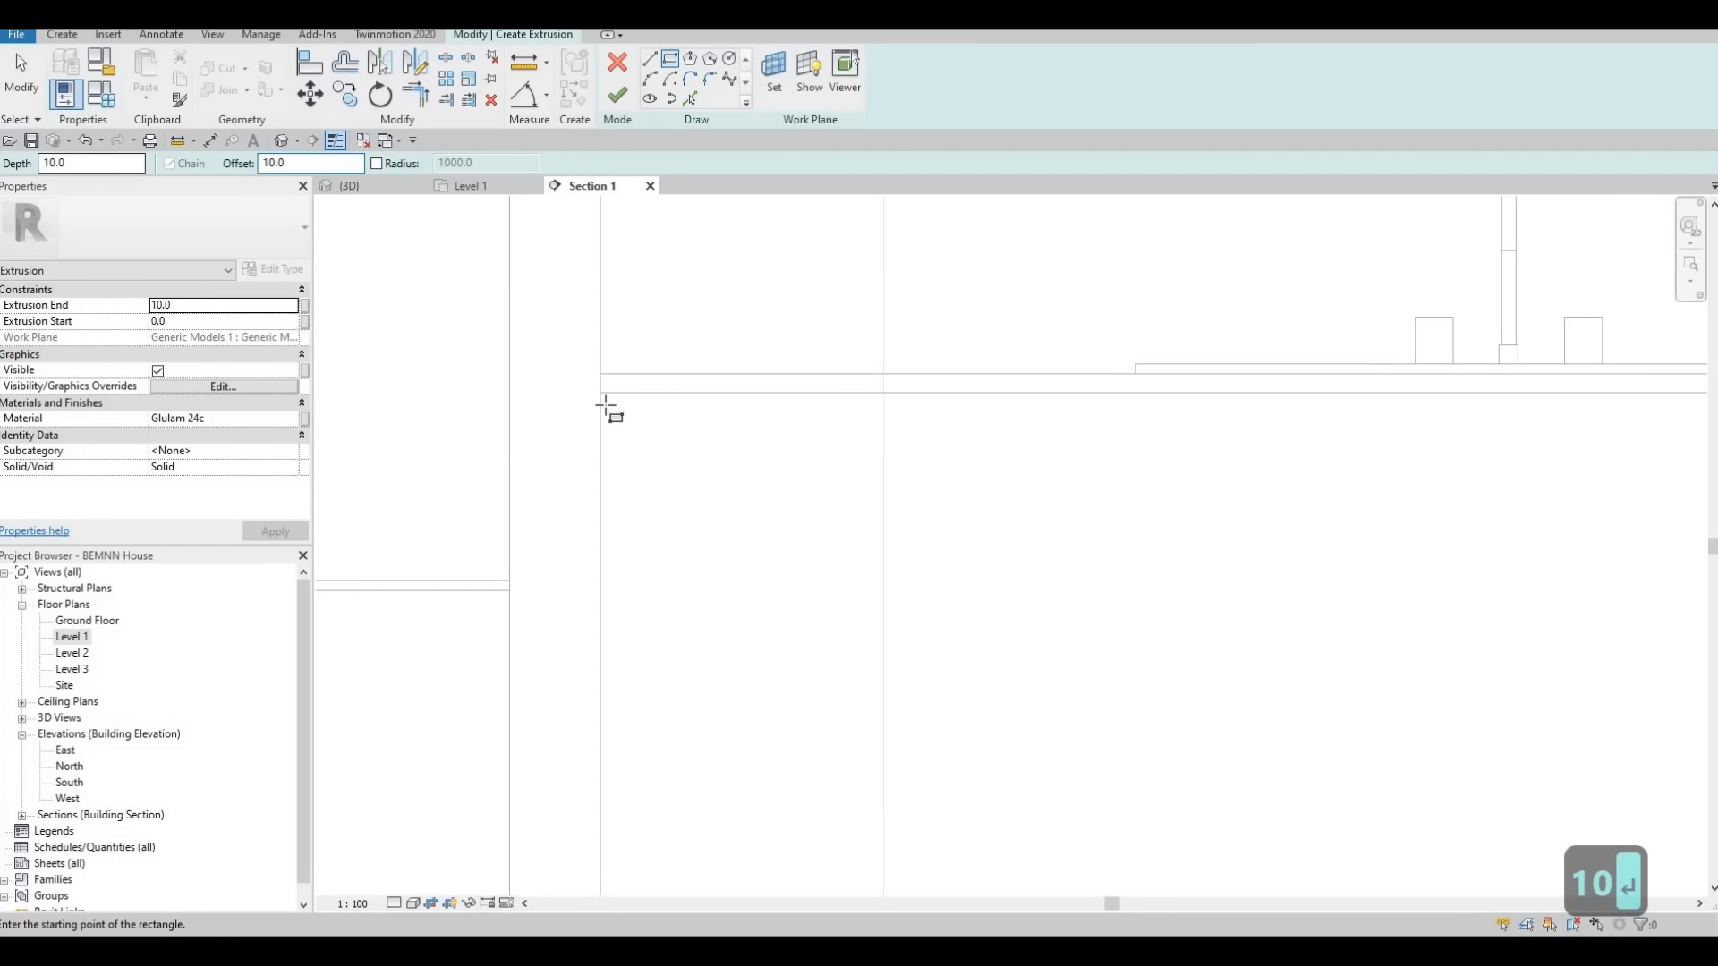
{"action": "left_click", "coordinate": [663, 498]}
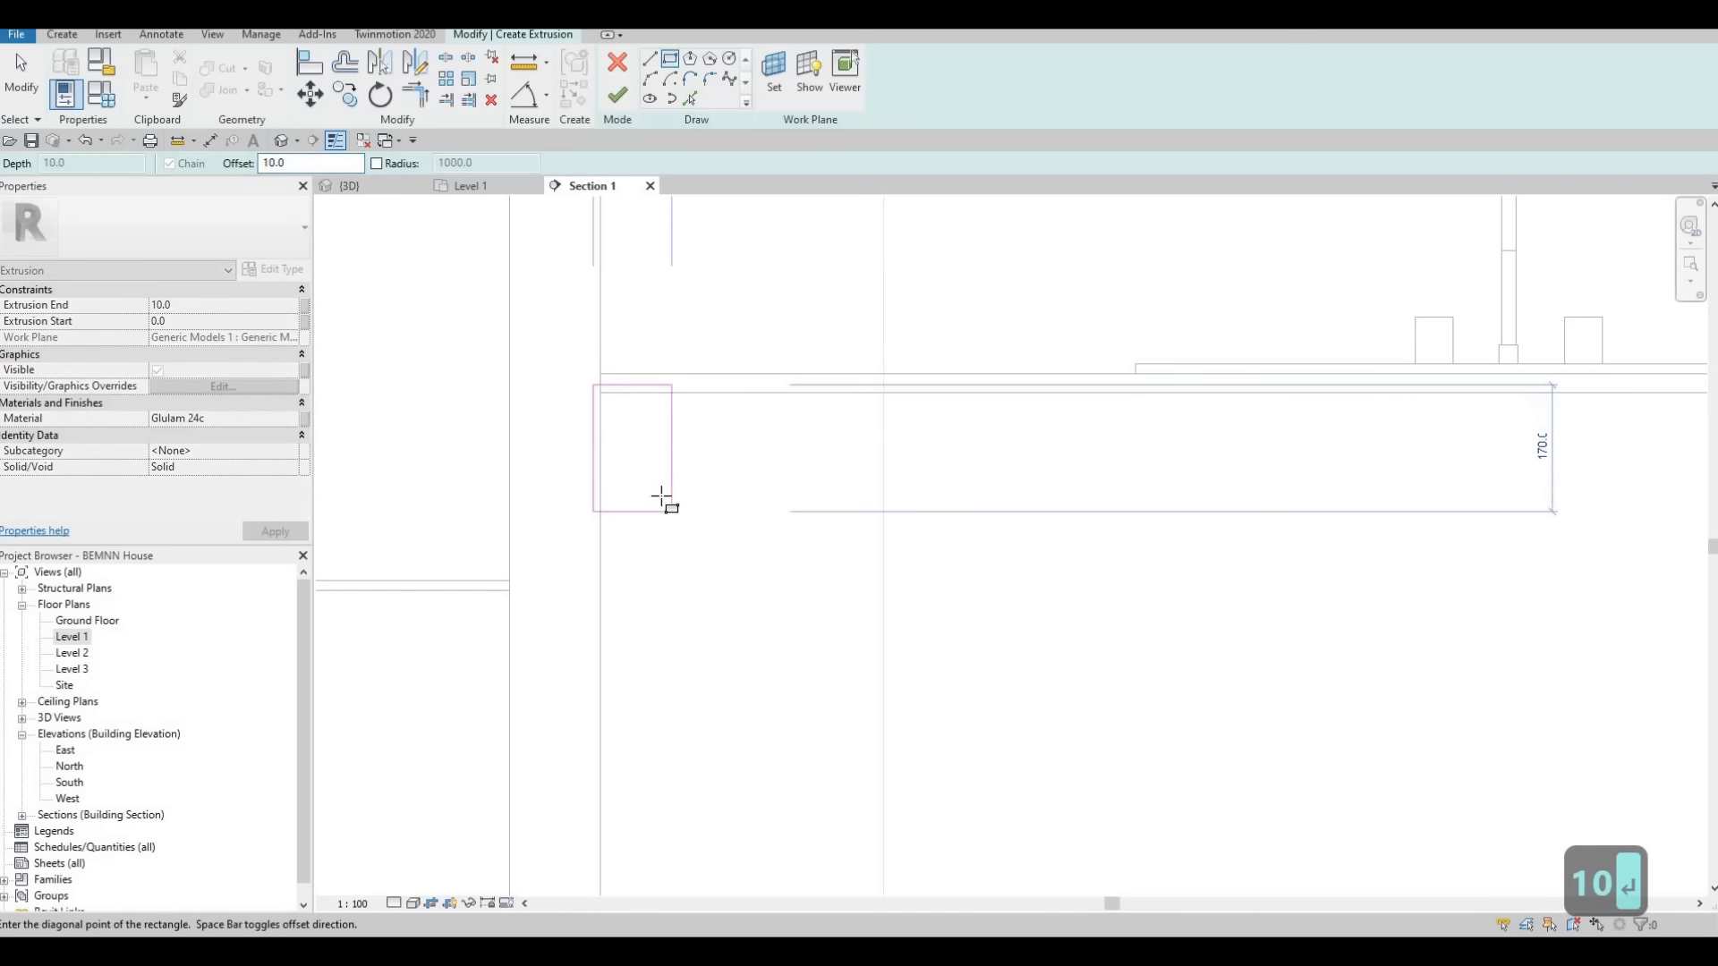
{"action": "middle_click_drag", "start_coordinate": [789, 463], "coordinate": [739, 475]}
{"action": "scroll", "coordinate": [739, 476], "scroll_direction": "down", "scroll_amount": 4}
{"action": "middle_click_drag", "start_coordinate": [1342, 659], "coordinate": [1073, 495]}
{"action": "scroll", "coordinate": [1077, 512], "scroll_direction": "up", "scroll_amount": 4}
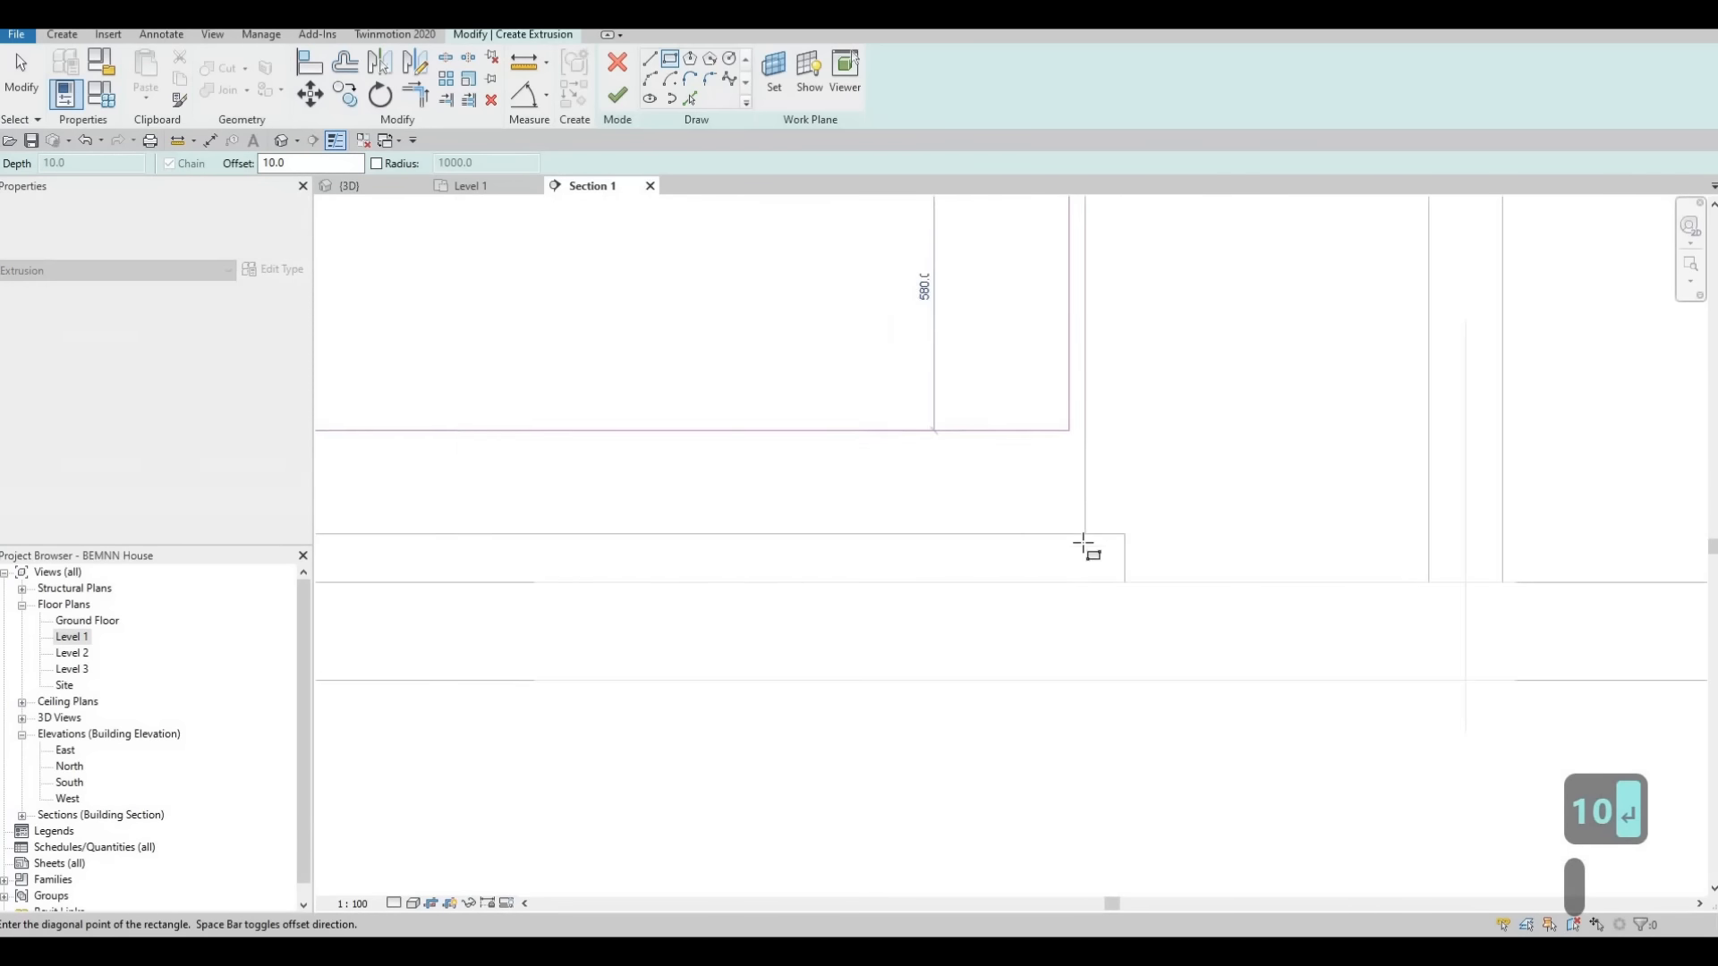
{"action": "left_click", "coordinate": [1115, 554]}
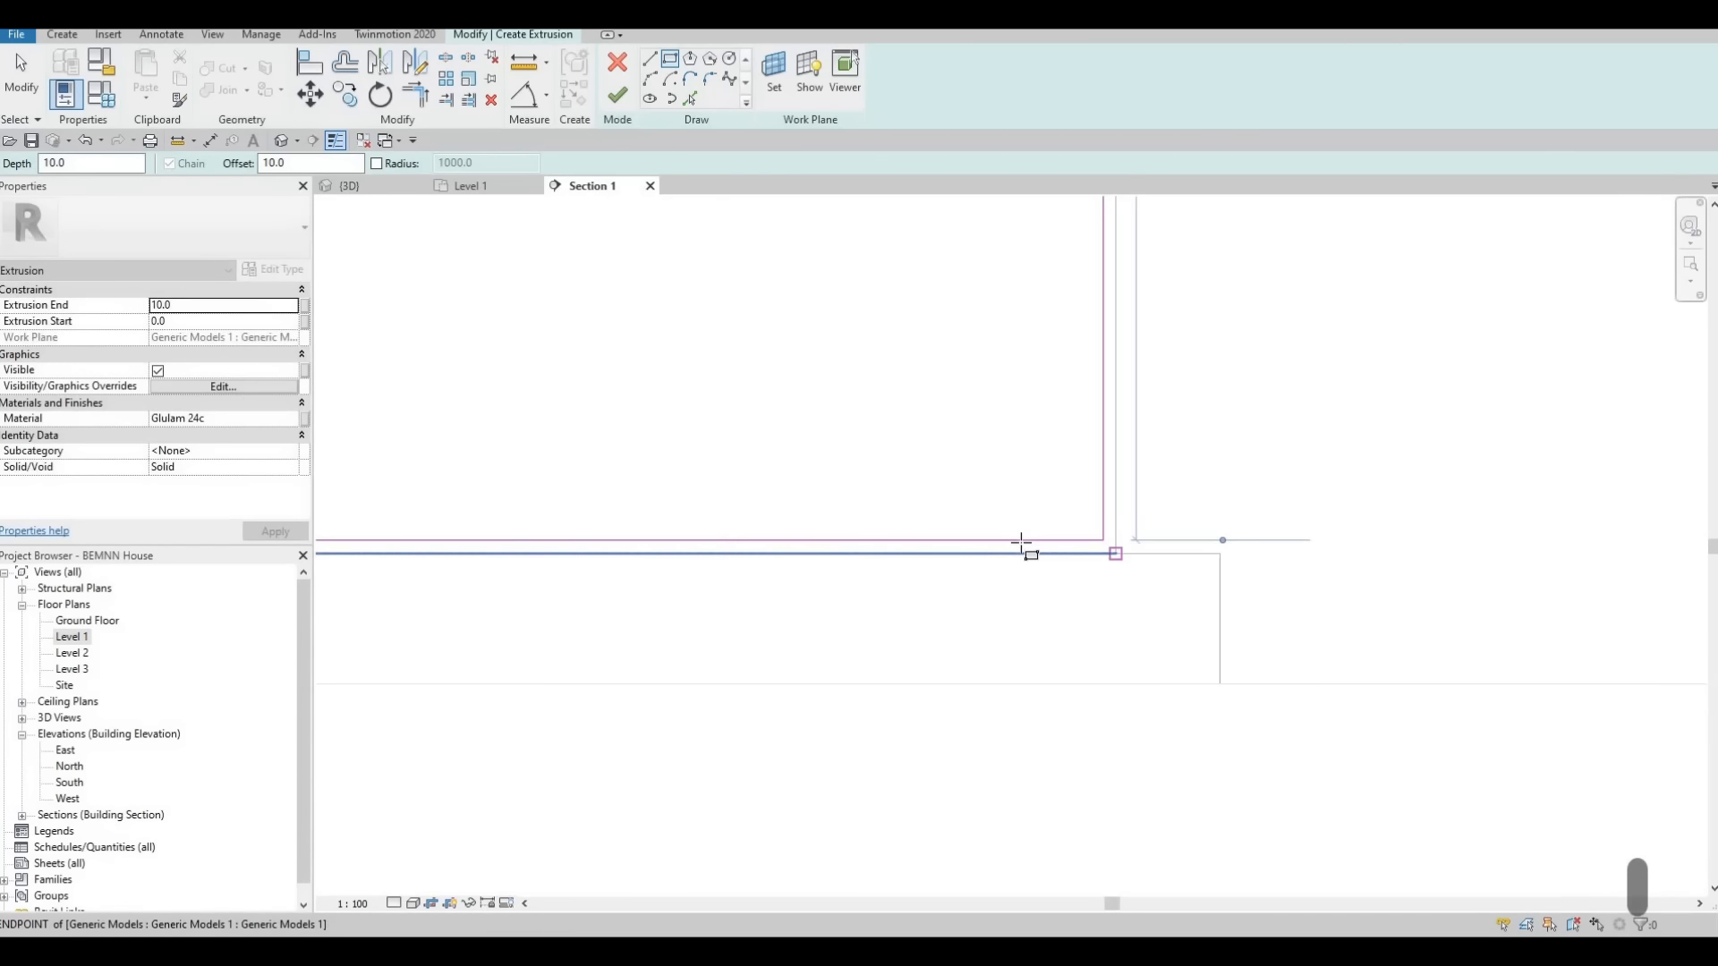
{"action": "key", "text": "Escape"}
{"action": "key", "text": "Escape"}
Set the new extrusion's material to Birch - Semigloss
{"action": "scroll", "coordinate": [1081, 429], "scroll_direction": "down", "scroll_amount": 3}
{"action": "scroll", "coordinate": [644, 295], "scroll_direction": "up", "scroll_amount": 3}
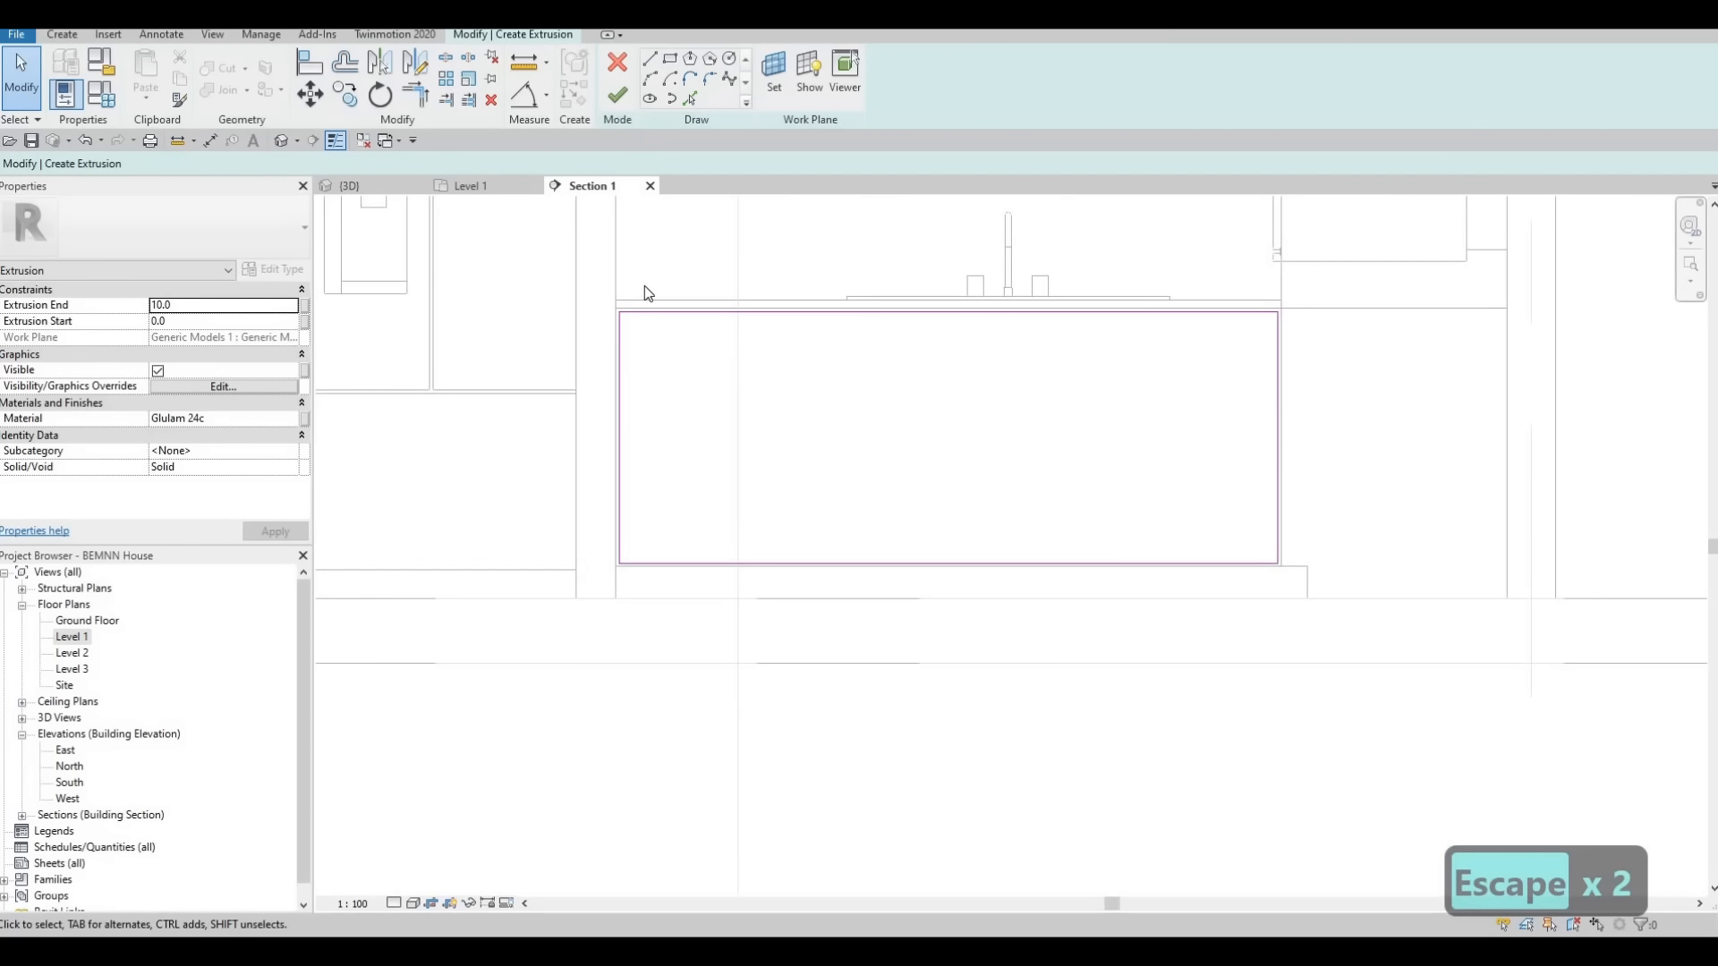
{"action": "scroll", "coordinate": [627, 304], "scroll_direction": "up", "scroll_amount": 2}
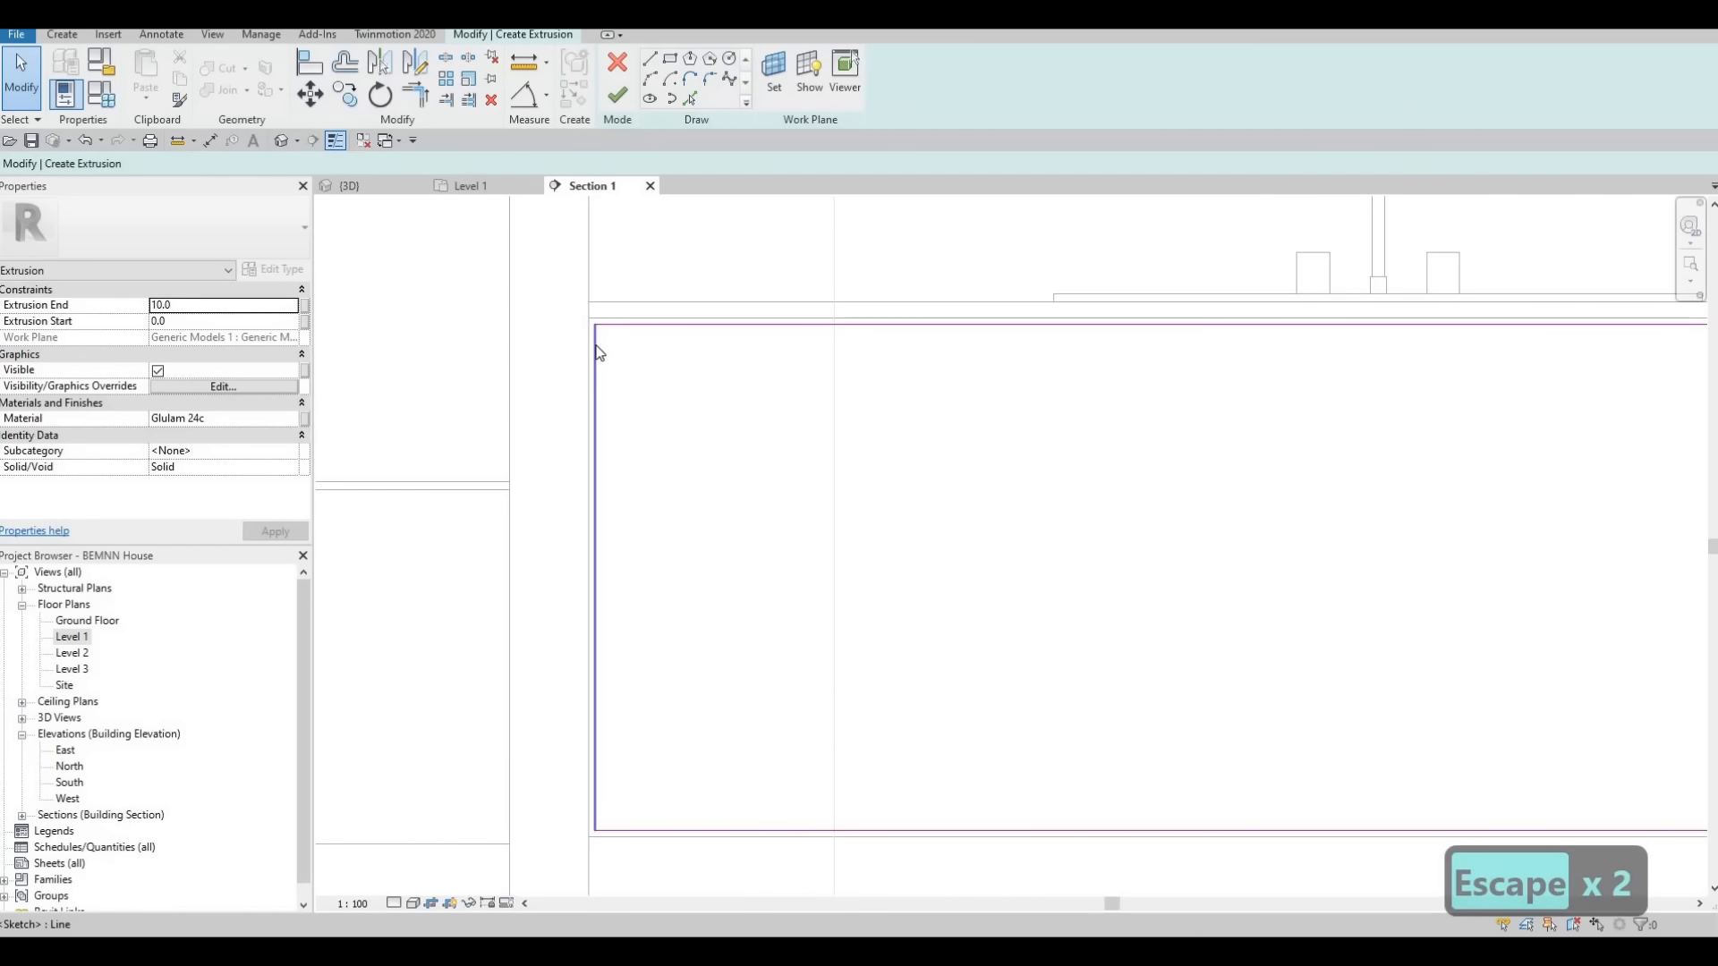
{"action": "scroll", "coordinate": [594, 333], "scroll_direction": "up", "scroll_amount": 3}
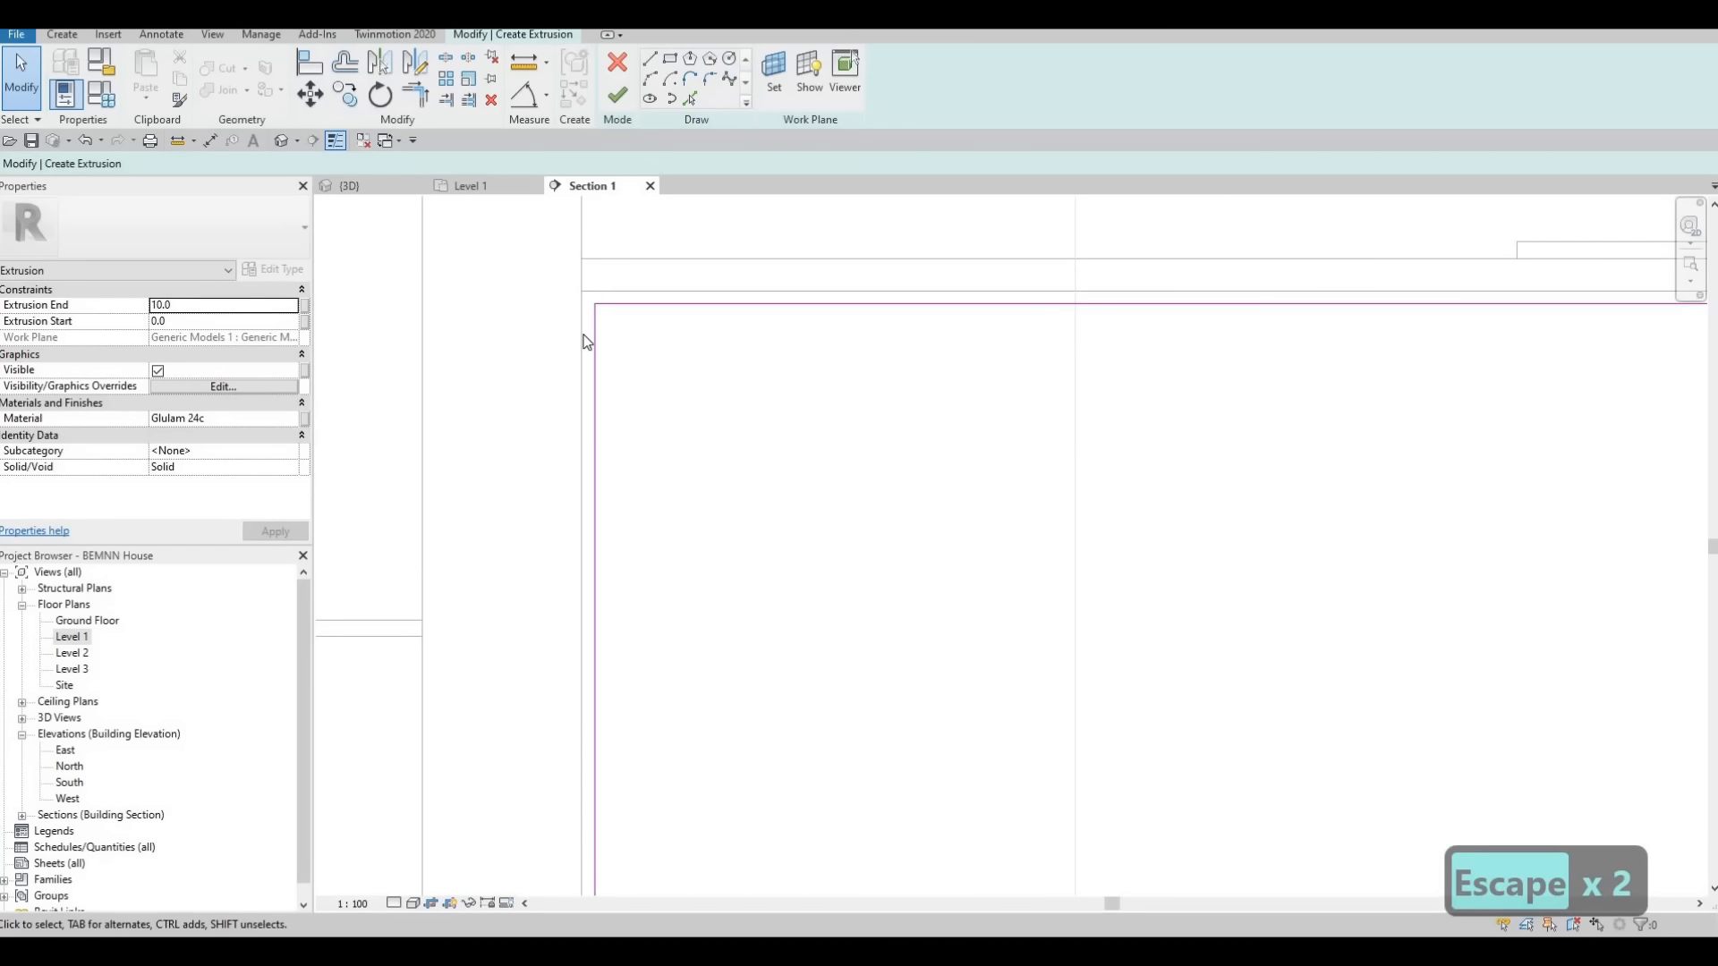
{"action": "scroll", "coordinate": [590, 345], "scroll_direction": "down", "scroll_amount": 1}
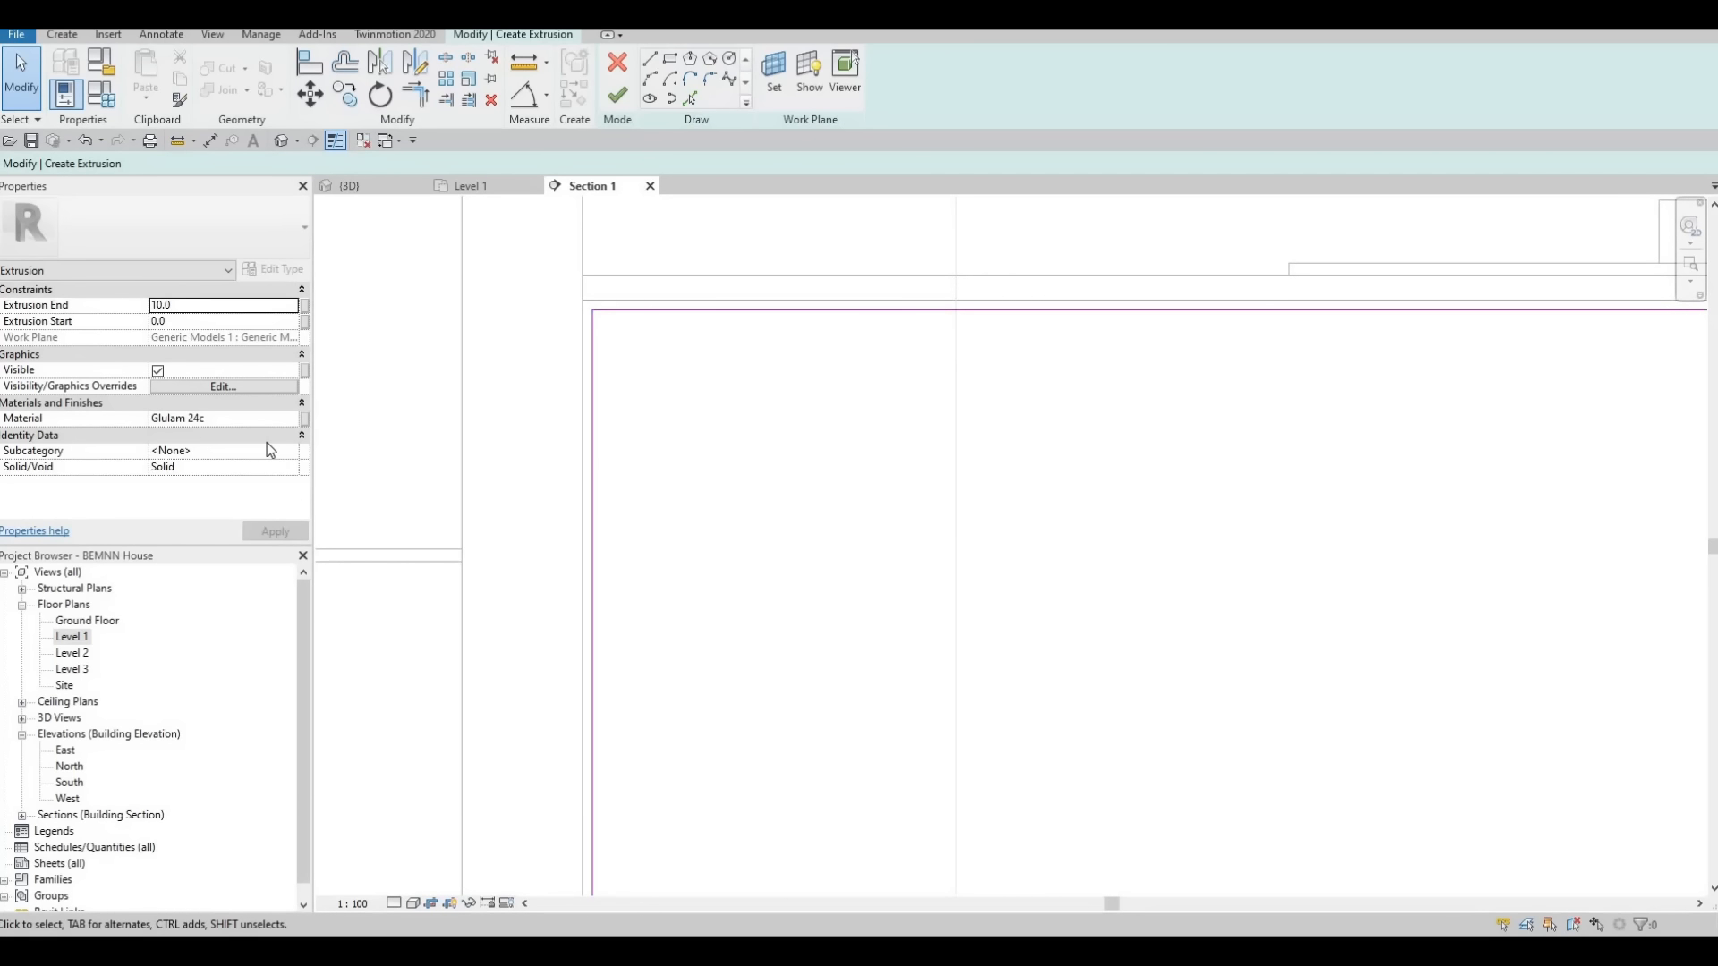
{"action": "left_click", "coordinate": [244, 426]}
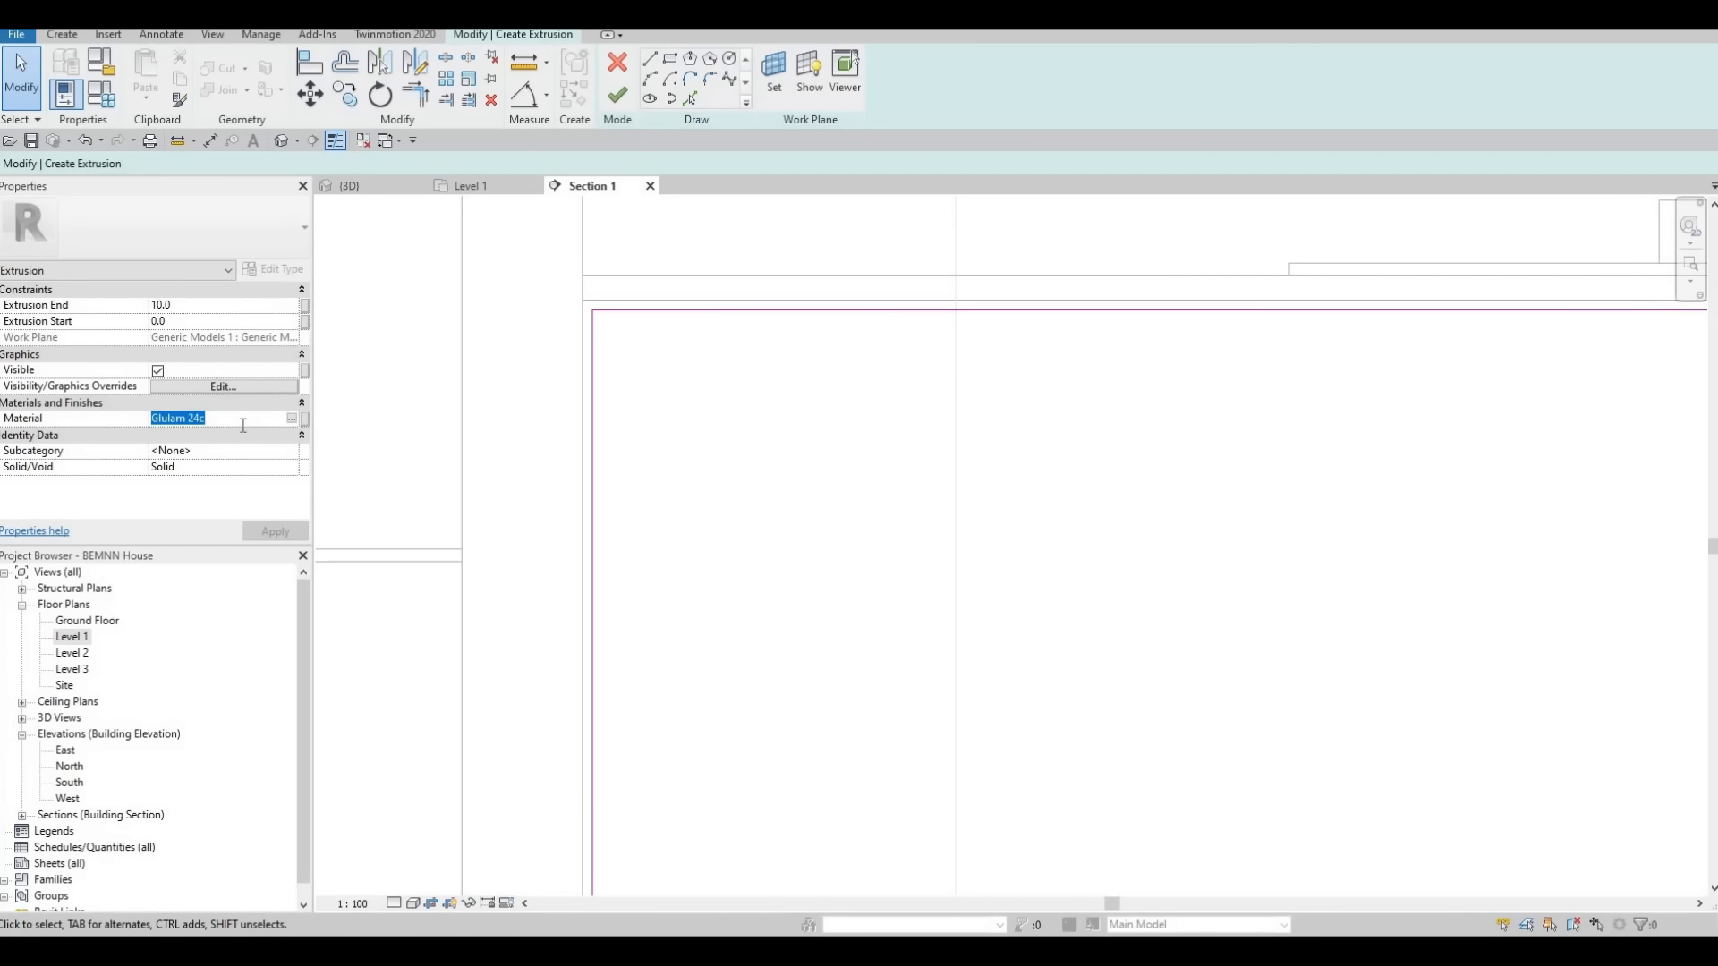
{"action": "type", "text": "Birch - Semigloss"}
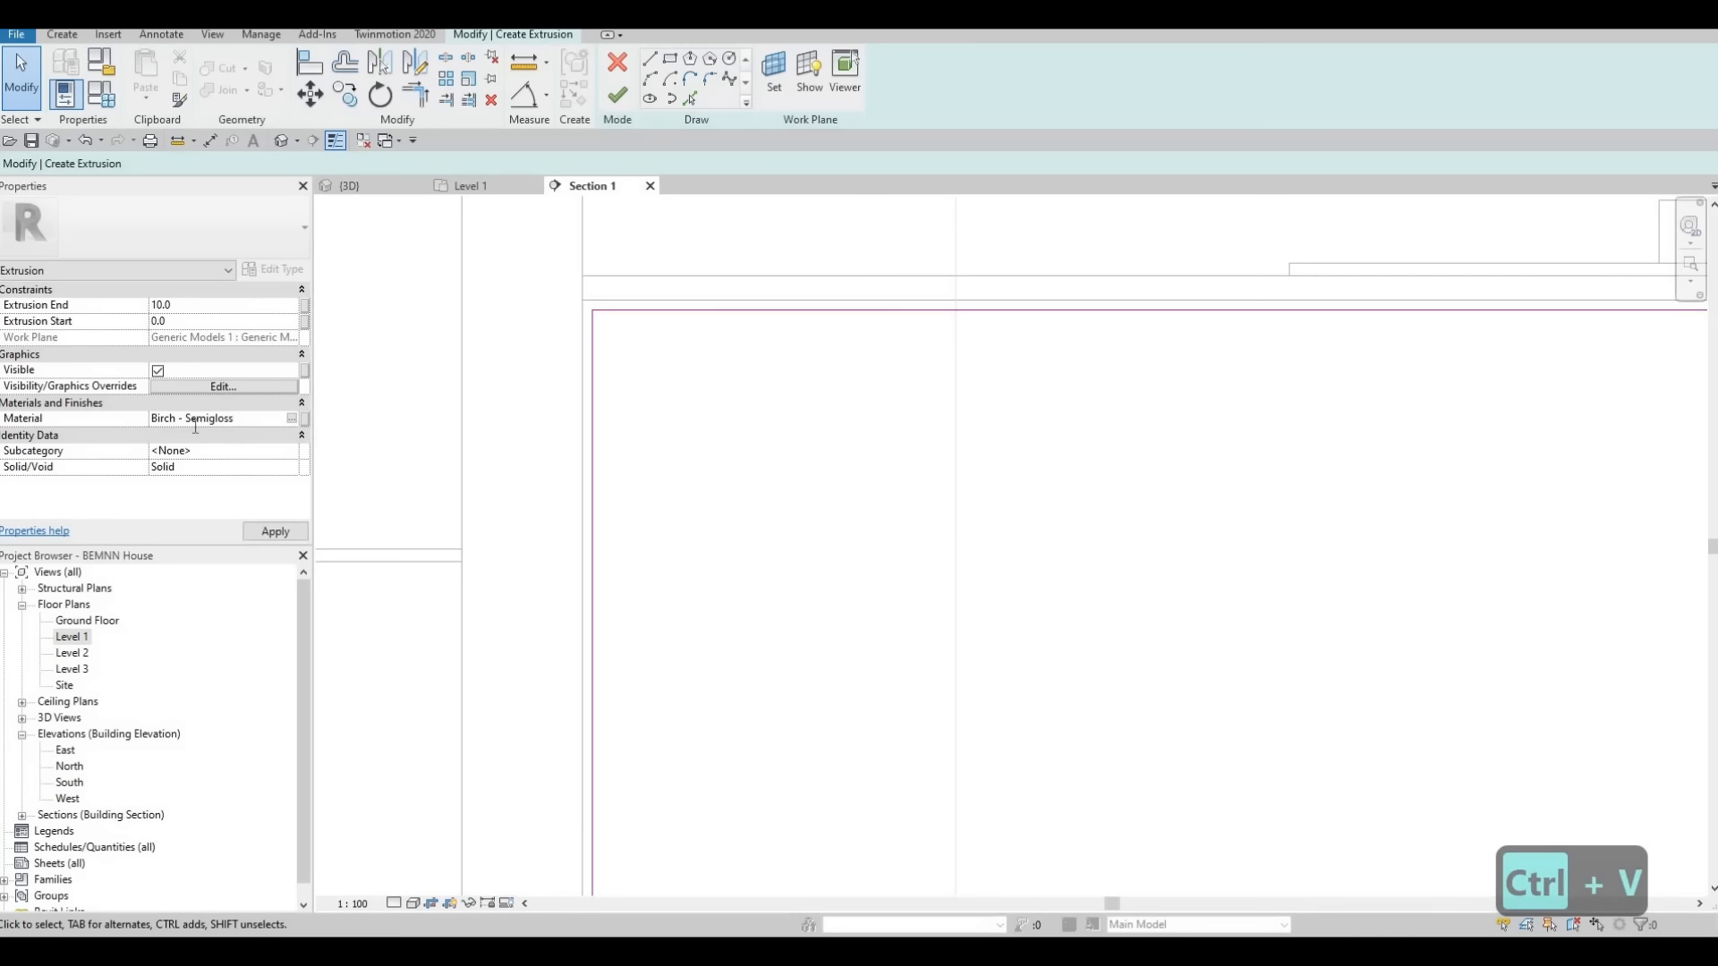
{"action": "left_click", "coordinate": [272, 533]}
Draw a vertical line about 780 mm long across the panel rectangle, aligned with a wall cabinet door edge above the faucet
{"action": "scroll", "coordinate": [805, 501], "scroll_direction": "down", "scroll_amount": 2}
{"action": "scroll", "coordinate": [1624, 595], "scroll_direction": "down", "scroll_amount": 1}
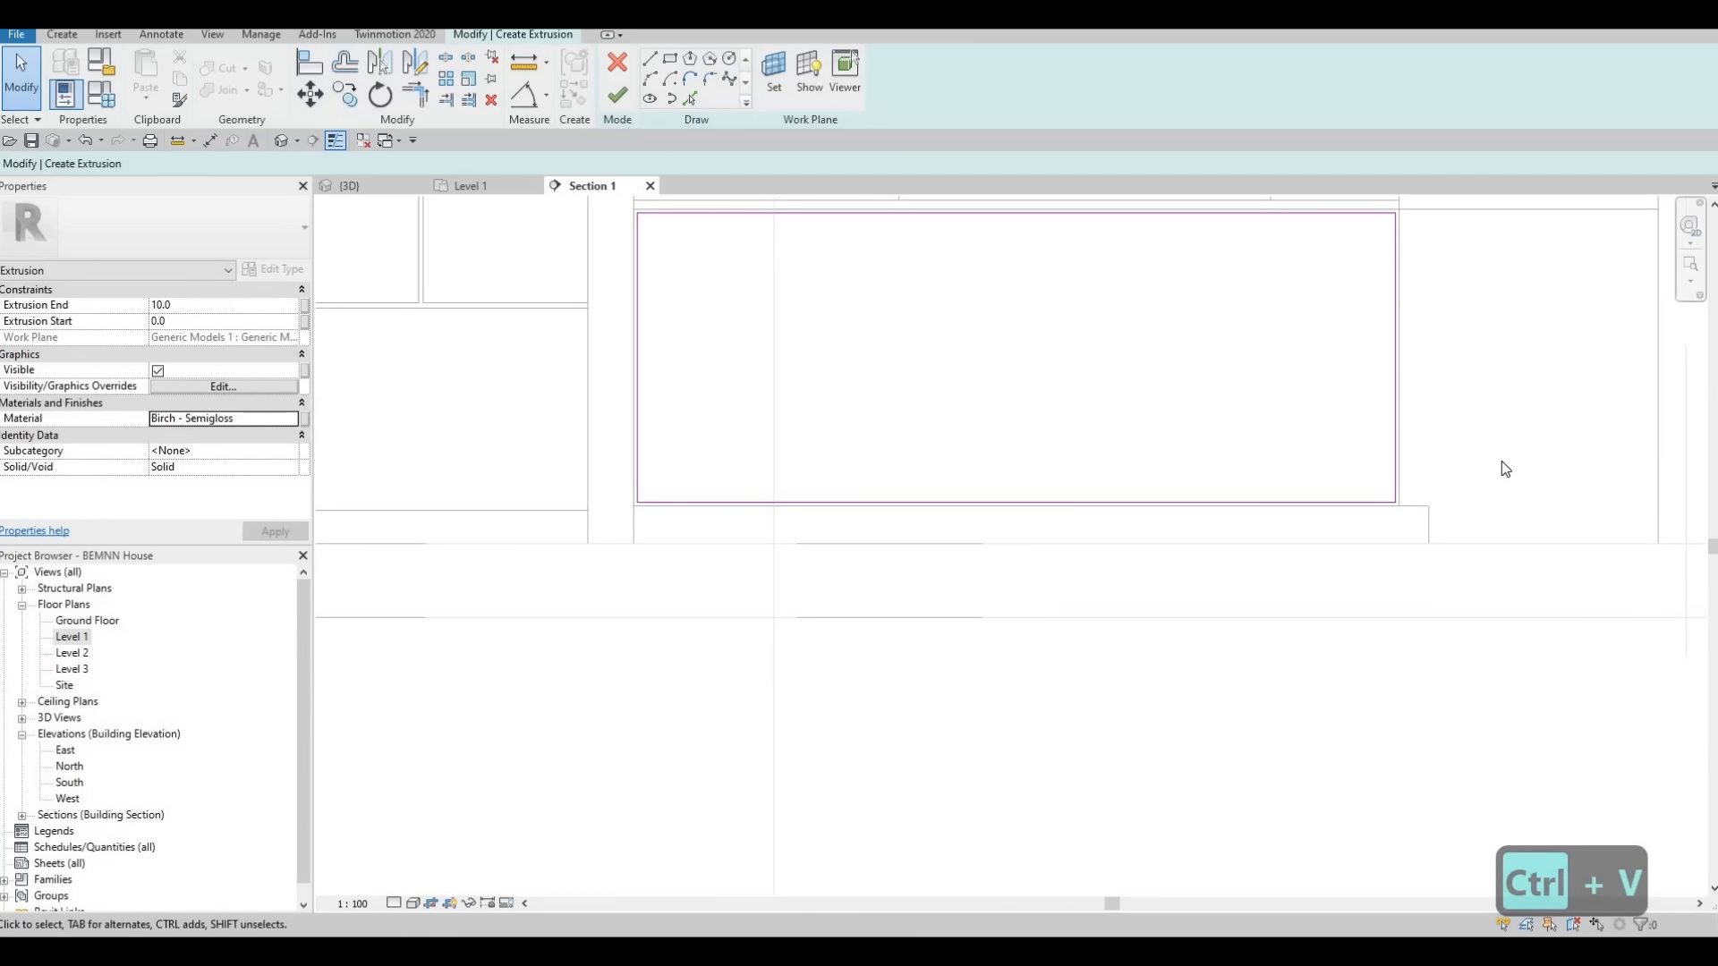
{"action": "middle_click_drag", "start_coordinate": [1441, 227], "coordinate": [1282, 300]}
{"action": "scroll", "coordinate": [1283, 299], "scroll_direction": "down", "scroll_amount": 1}
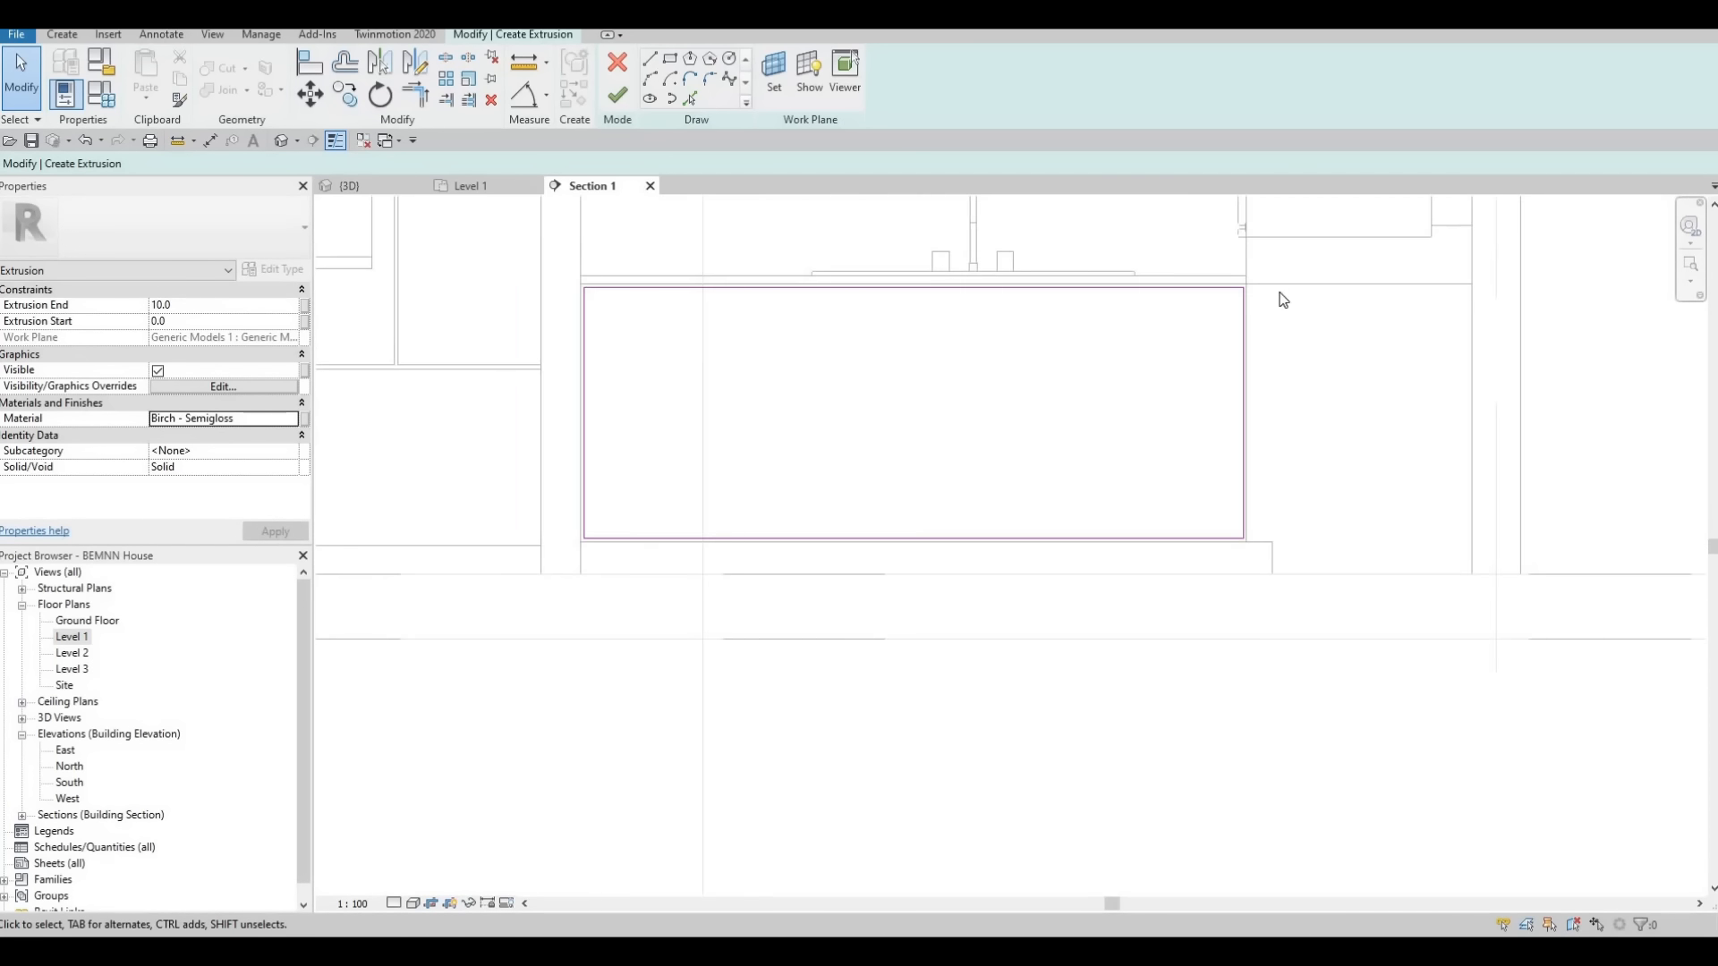
{"action": "middle_click_drag", "start_coordinate": [1098, 471], "coordinate": [926, 581]}
{"action": "scroll", "coordinate": [926, 581], "scroll_direction": "down", "scroll_amount": 1}
{"action": "mouse_move", "coordinate": [1093, 513]}
{"action": "middle_mouse_down"}
{"action": "mouse_move", "coordinate": [1111, 632]}
{"action": "mouse_move", "coordinate": [1133, 621]}
{"action": "mouse_move", "coordinate": [958, 590]}
{"action": "middle_mouse_up"}
{"action": "scroll", "coordinate": [1092, 614], "scroll_direction": "up", "scroll_amount": 2}
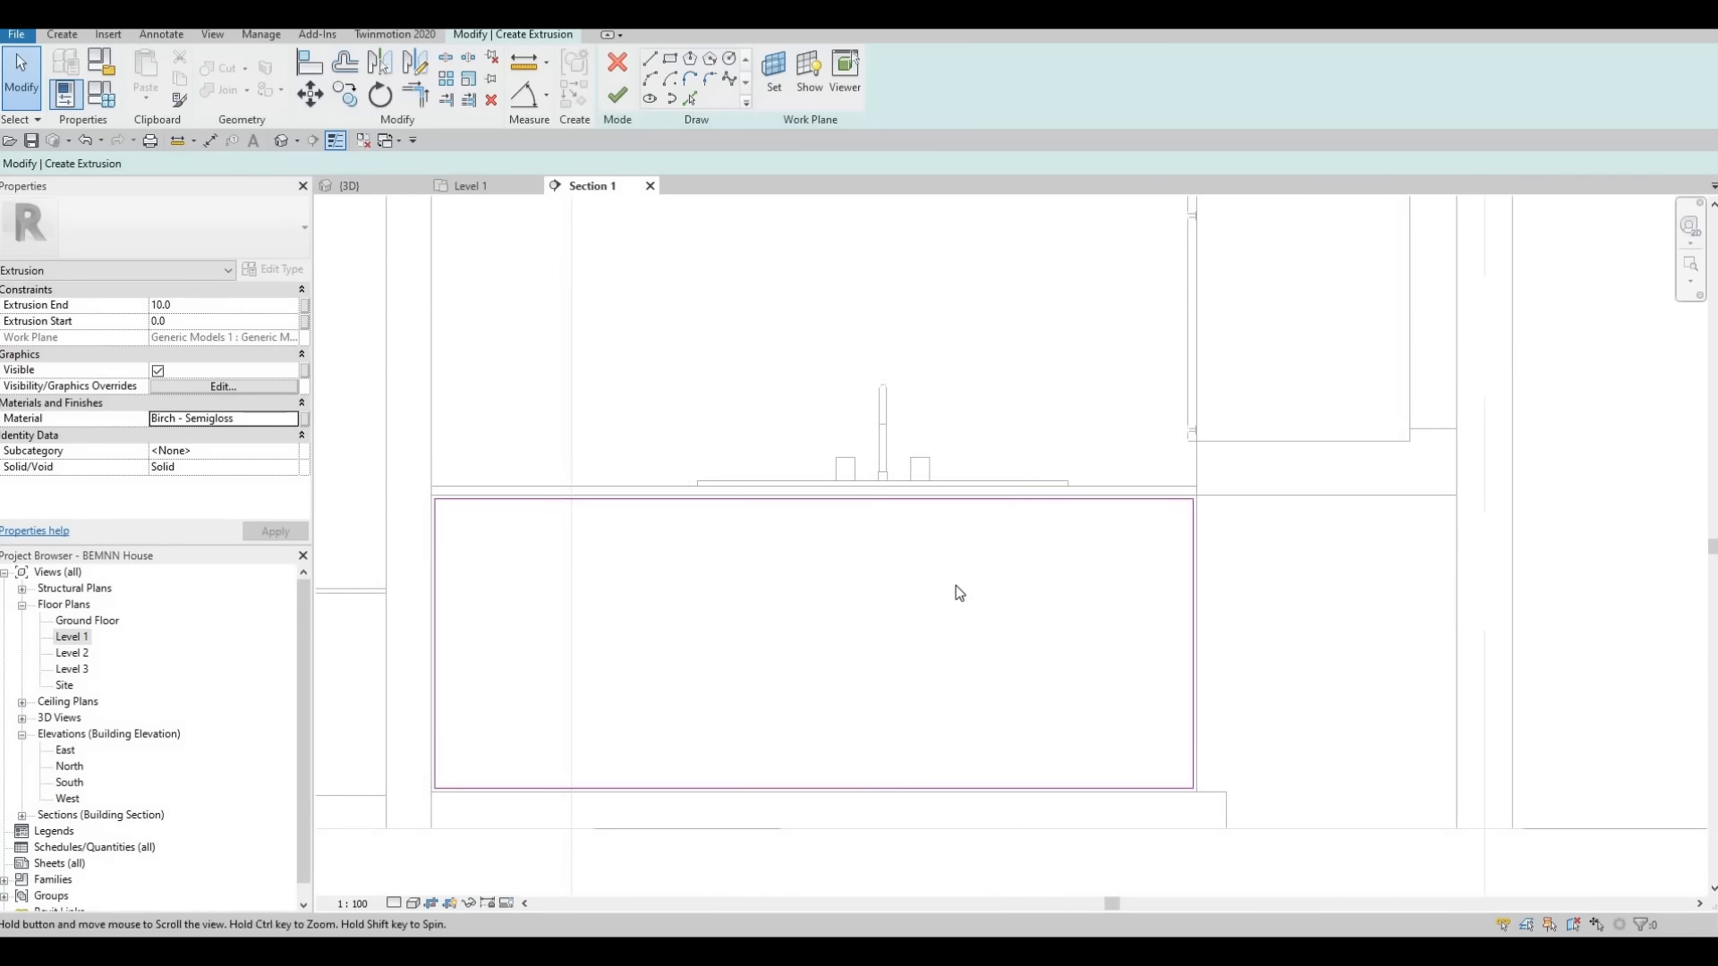
{"action": "scroll", "coordinate": [930, 548], "scroll_direction": "down", "scroll_amount": 2}
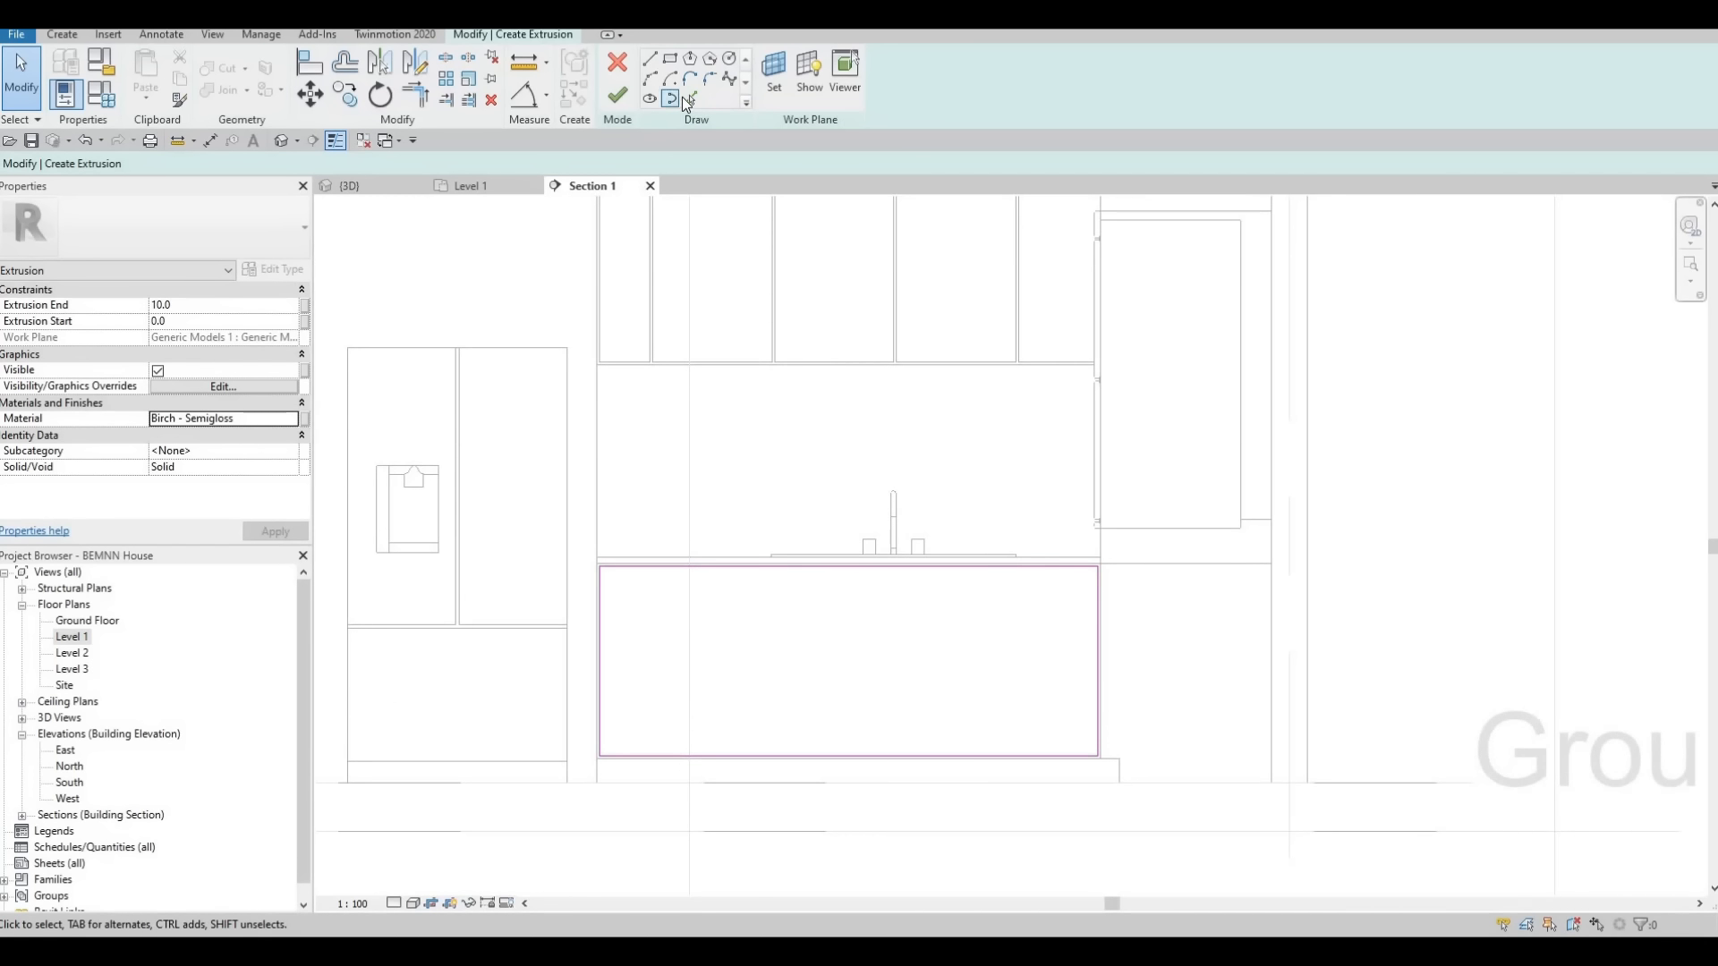
{"action": "key", "text": "l"}
{"action": "key", "text": "i"}
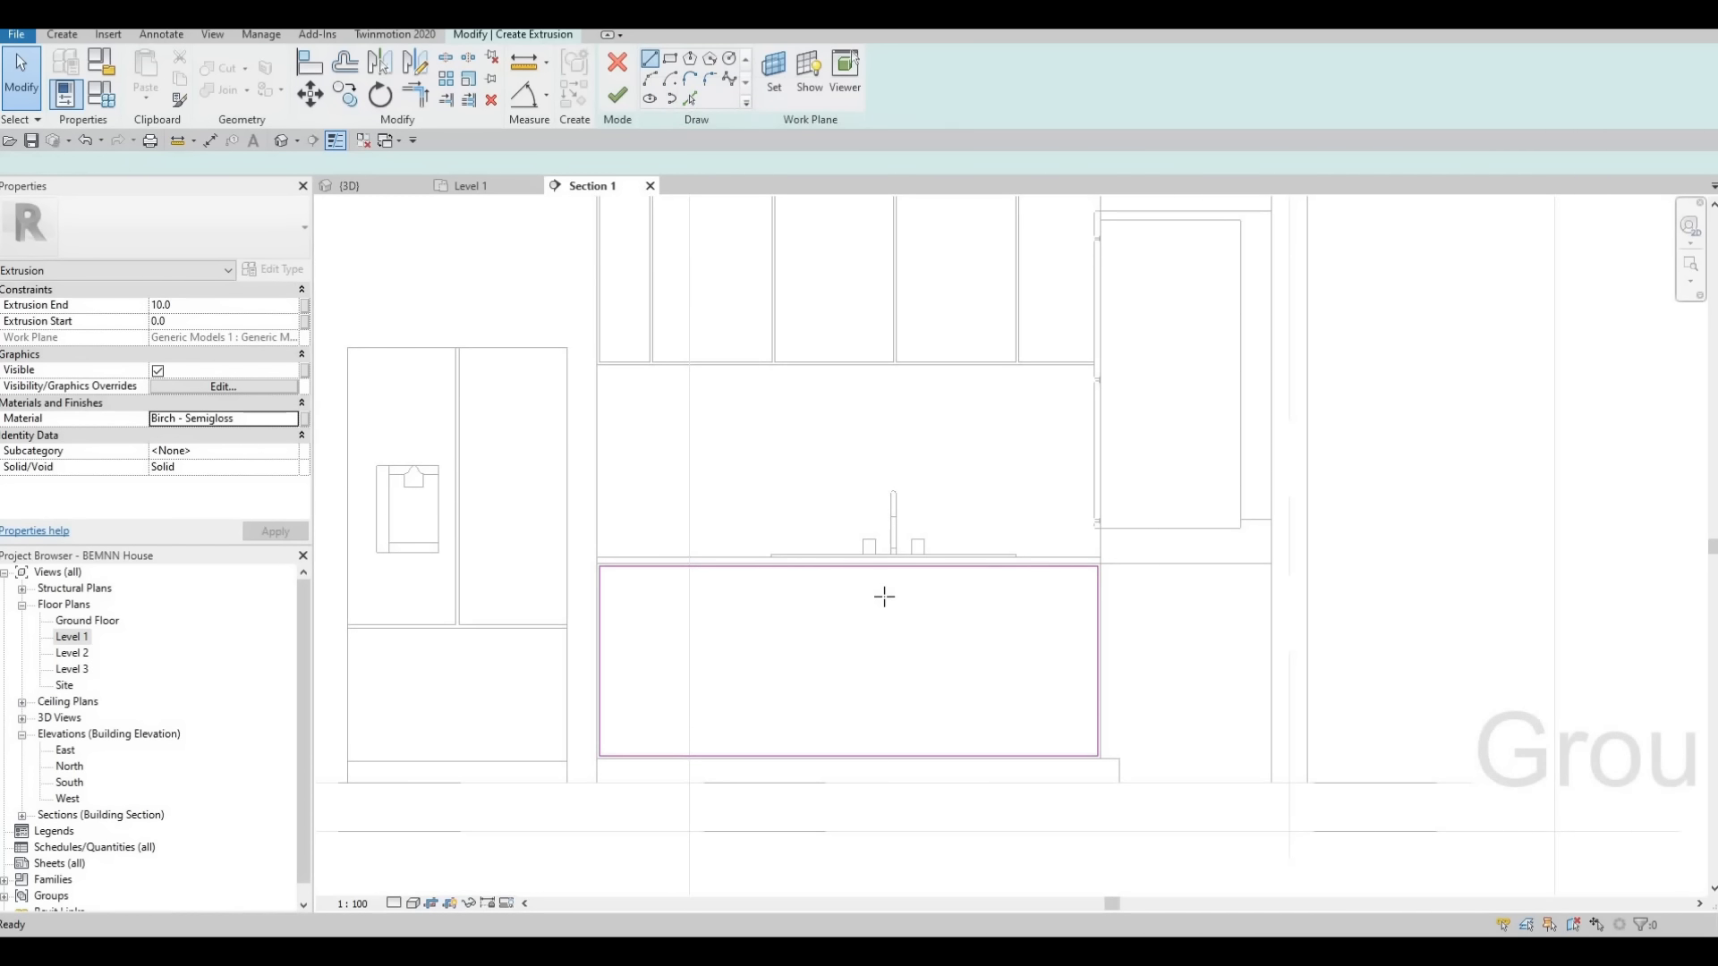
{"action": "scroll", "coordinate": [913, 555], "scroll_direction": "up", "scroll_amount": 2}
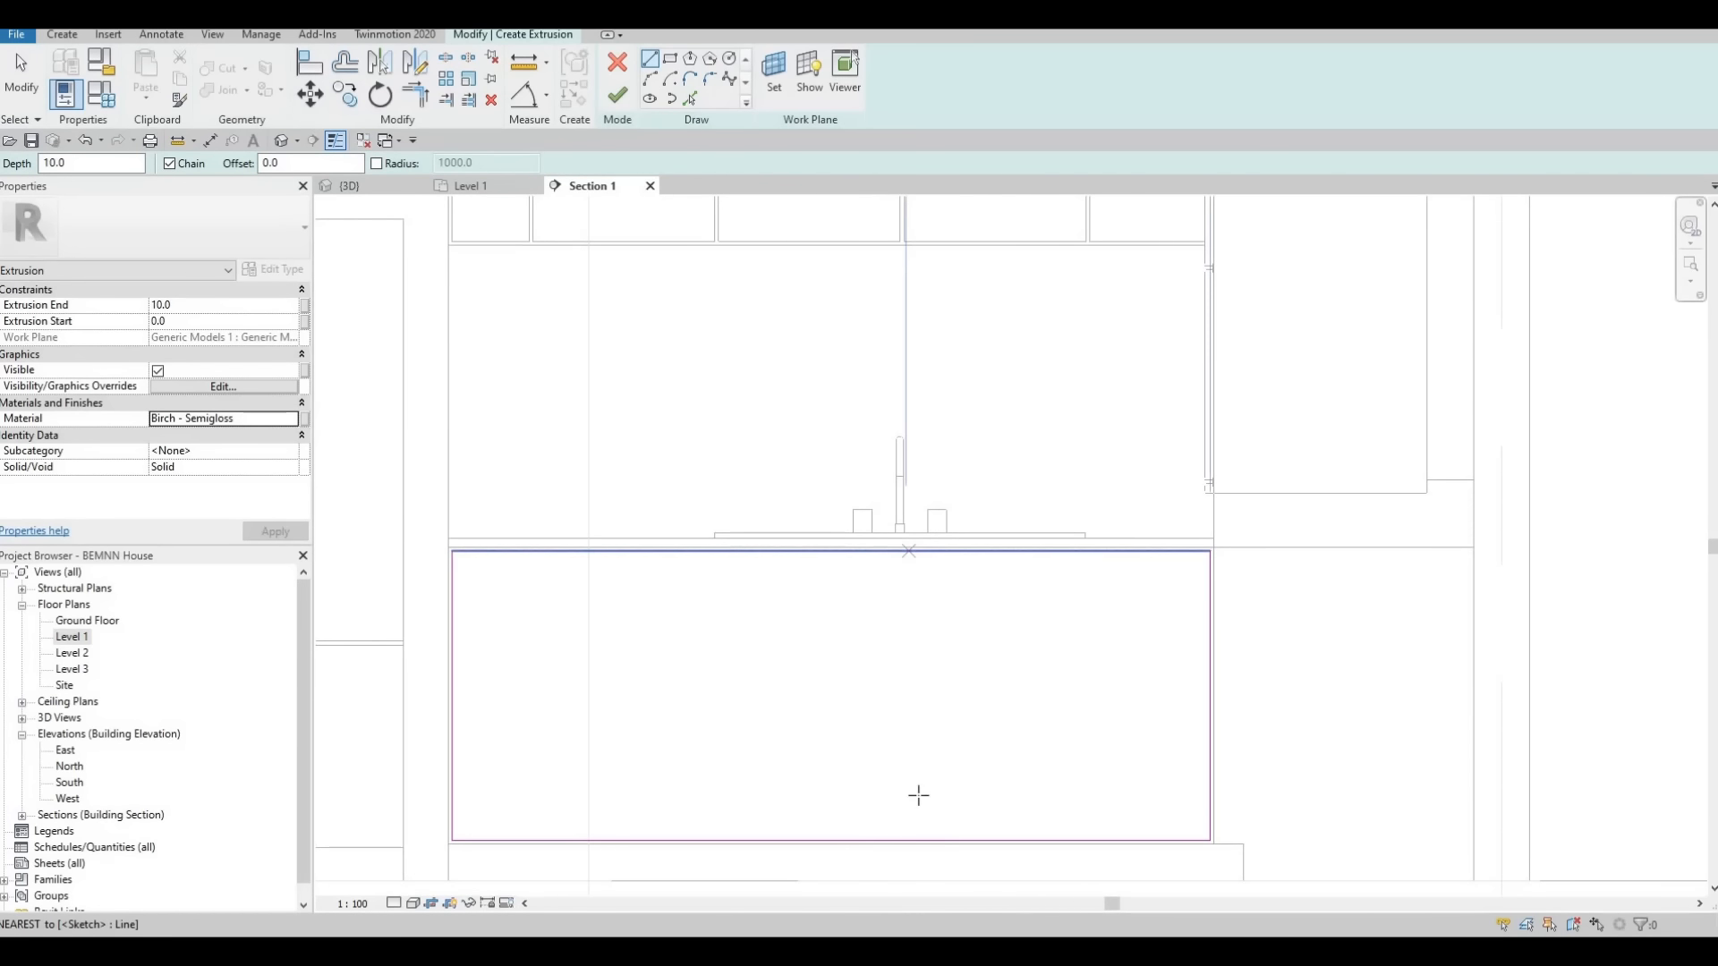
{"action": "left_click", "coordinate": [905, 540]}
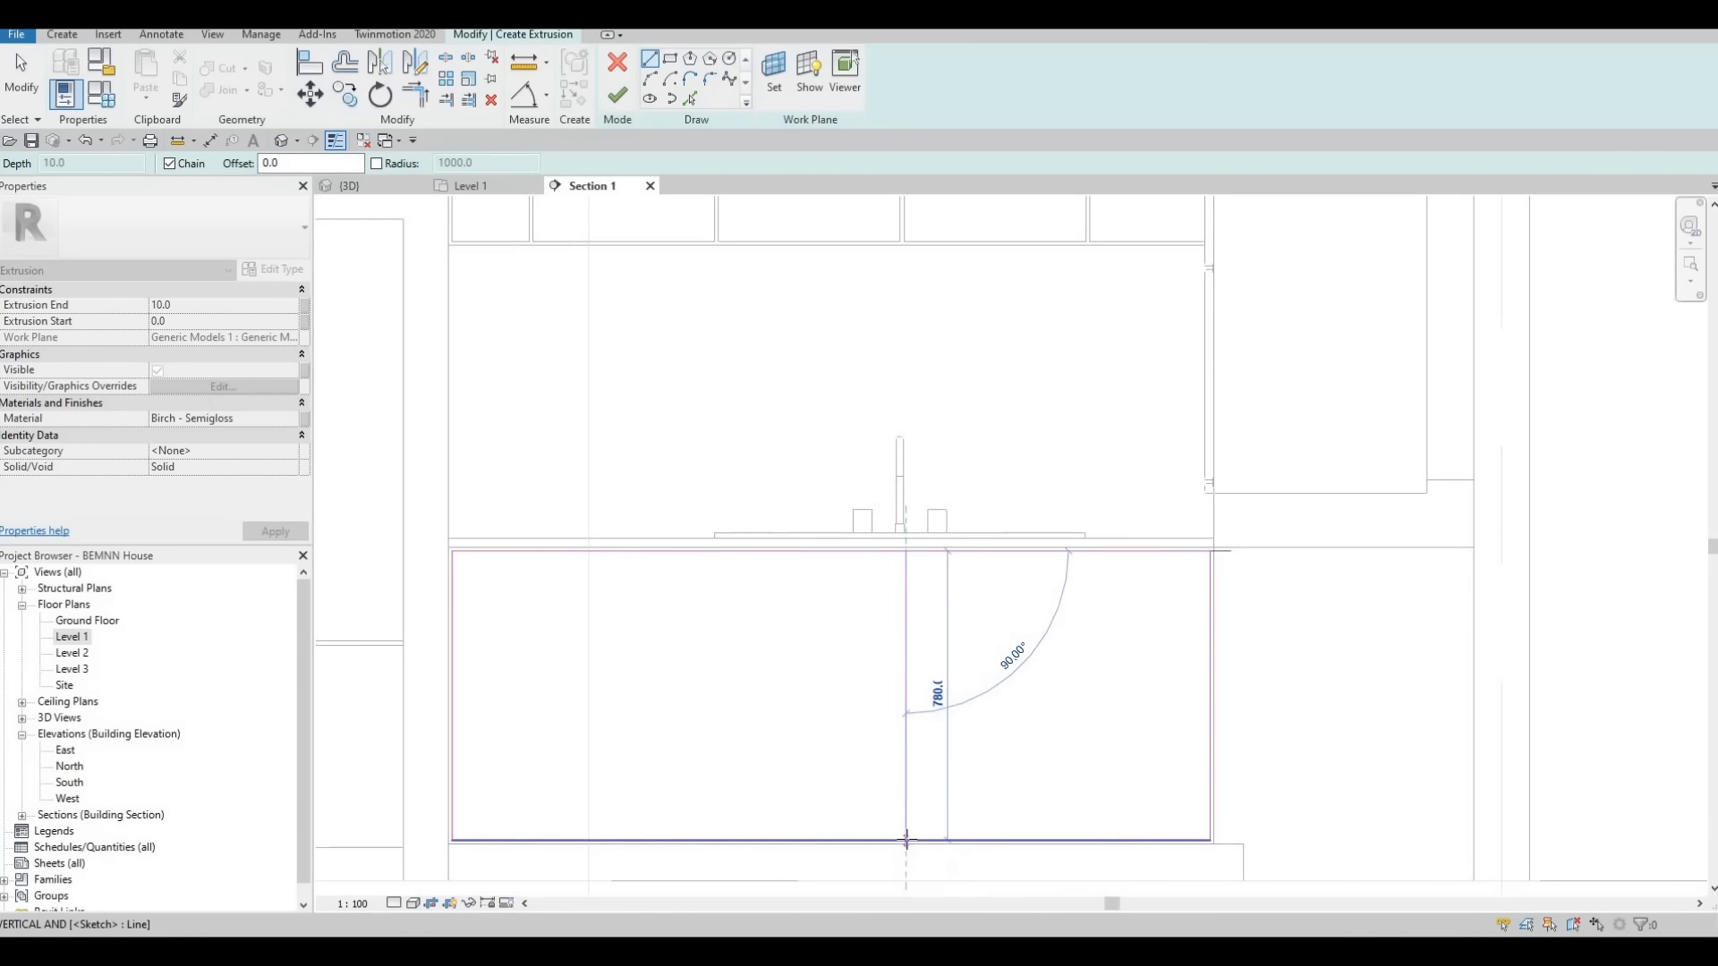
{"action": "scroll", "coordinate": [892, 757], "scroll_direction": "down", "scroll_amount": 2}
{"action": "key", "text": "Escape"}
{"action": "key", "text": "Escape"}
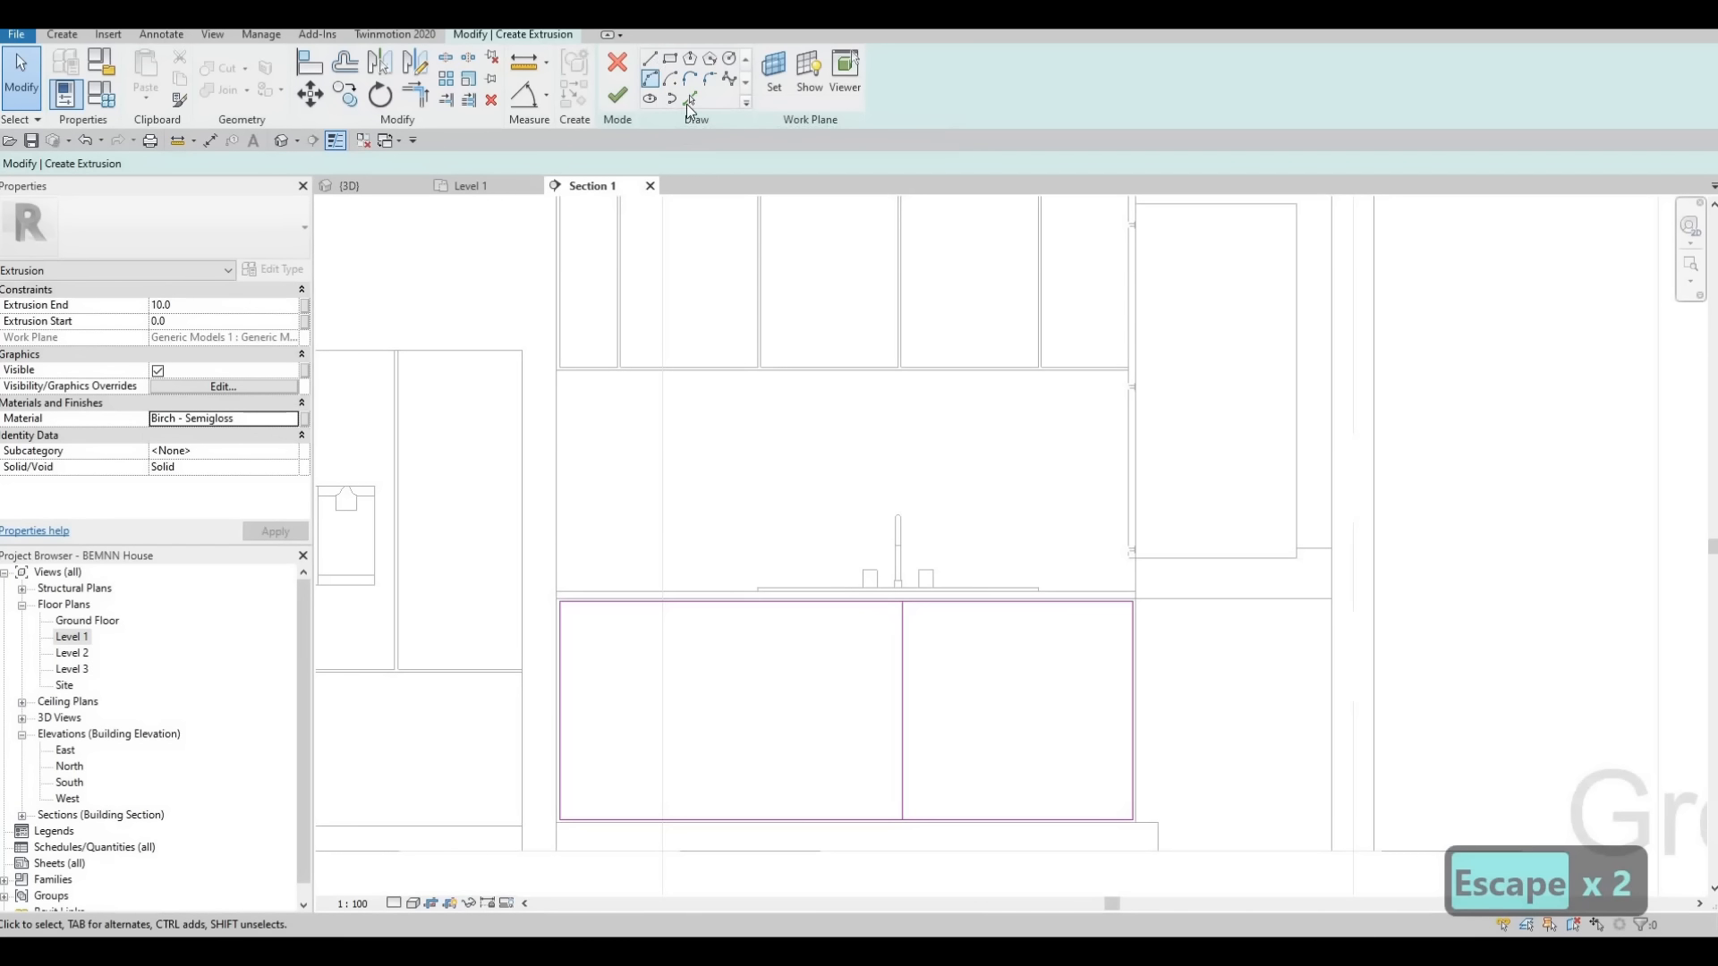
Draw a second vertical line about 780 mm long across the panel rectangle, just left of the first line
{"action": "key", "text": "l"}
{"action": "key", "text": "i"}
{"action": "scroll", "coordinate": [866, 583], "scroll_direction": "up", "scroll_amount": 4}
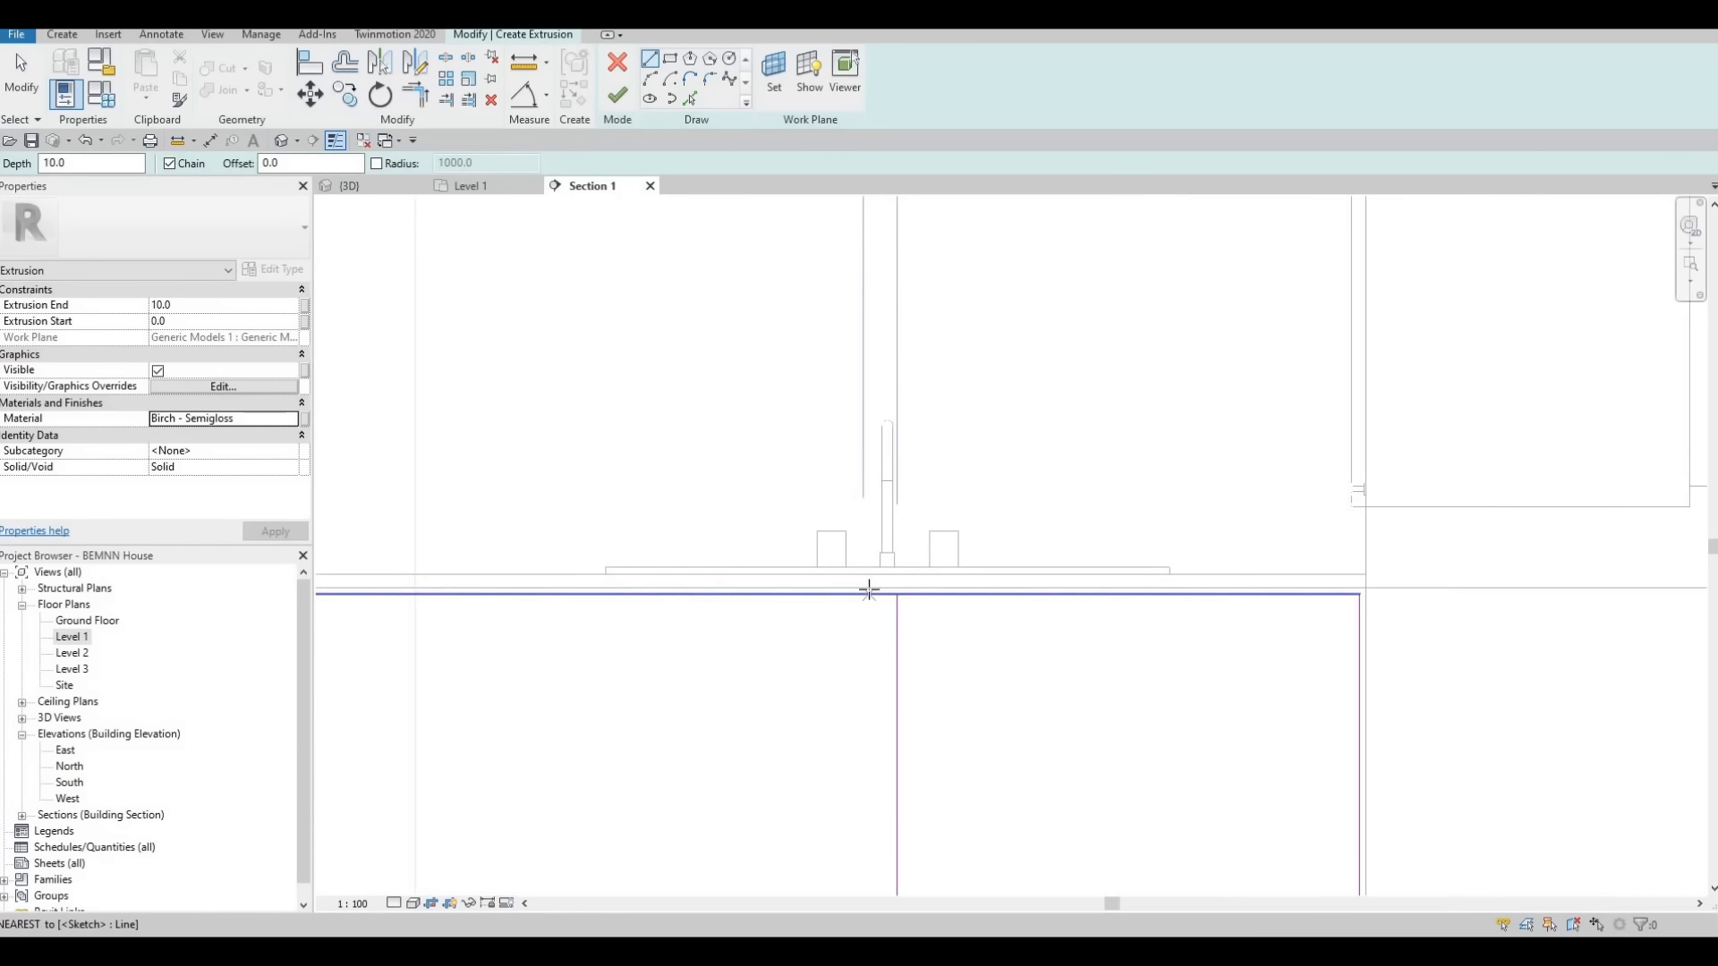
{"action": "left_click", "coordinate": [863, 594]}
{"action": "middle_click_drag", "start_coordinate": [867, 832], "coordinate": [866, 572]}
{"action": "scroll", "coordinate": [869, 537], "scroll_direction": "down", "scroll_amount": 3}
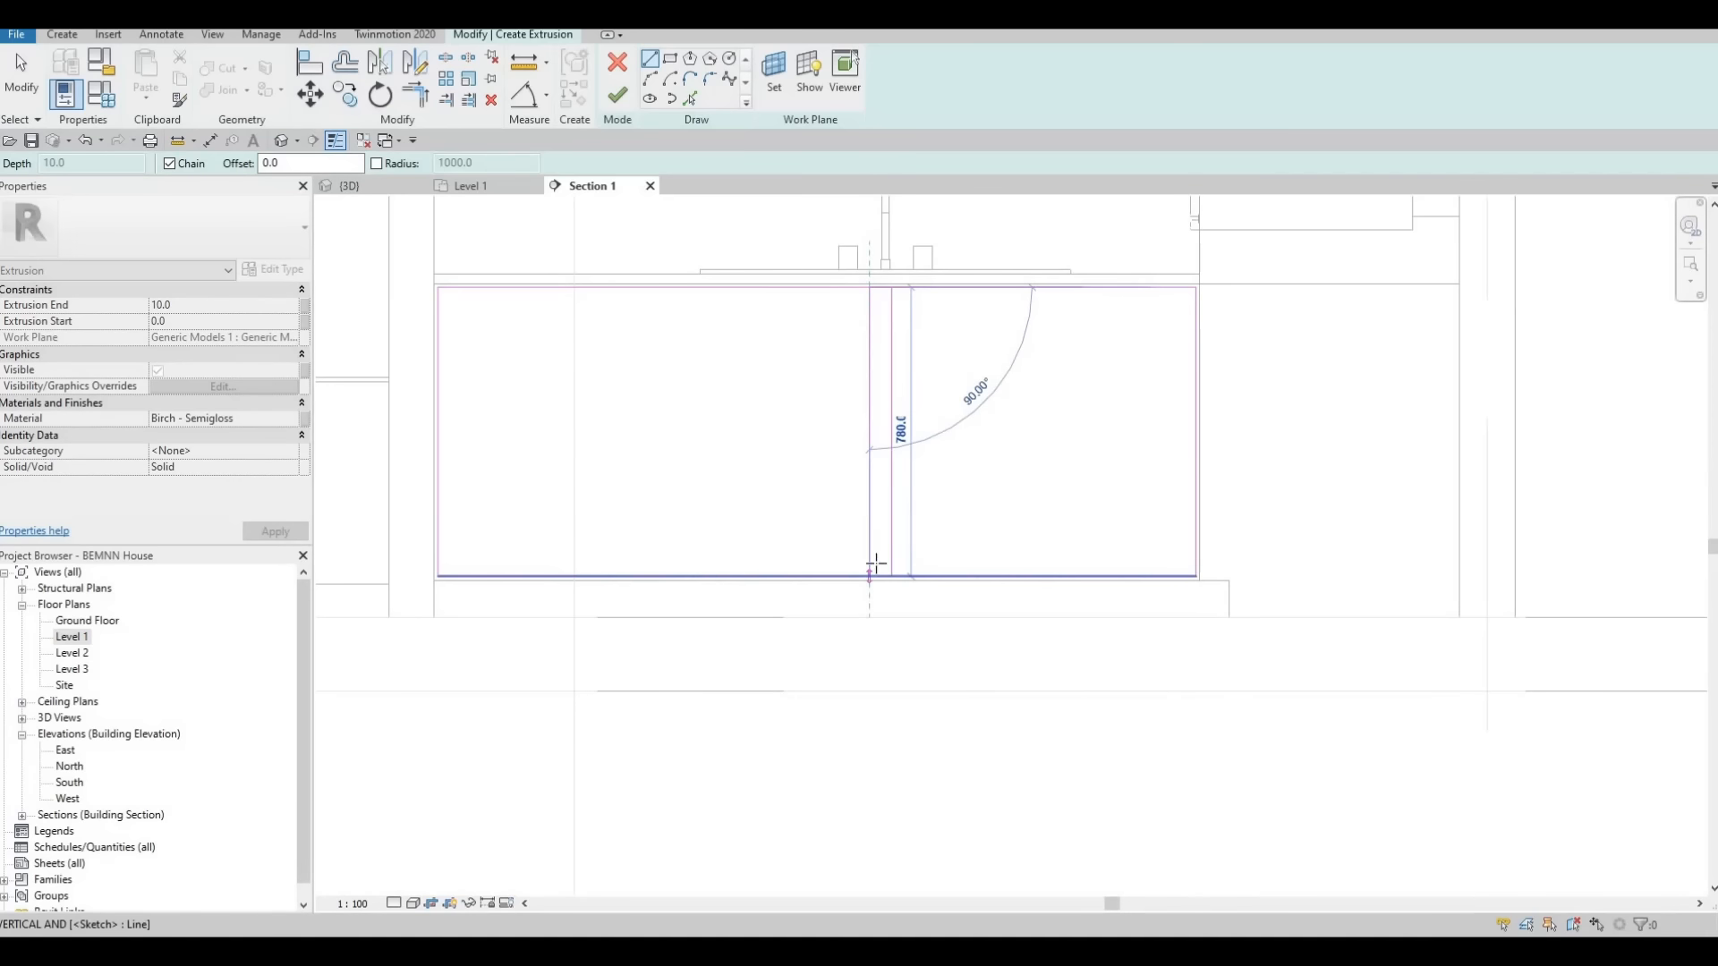
{"action": "key", "text": "Escape"}
{"action": "left_click", "coordinate": [935, 495]}
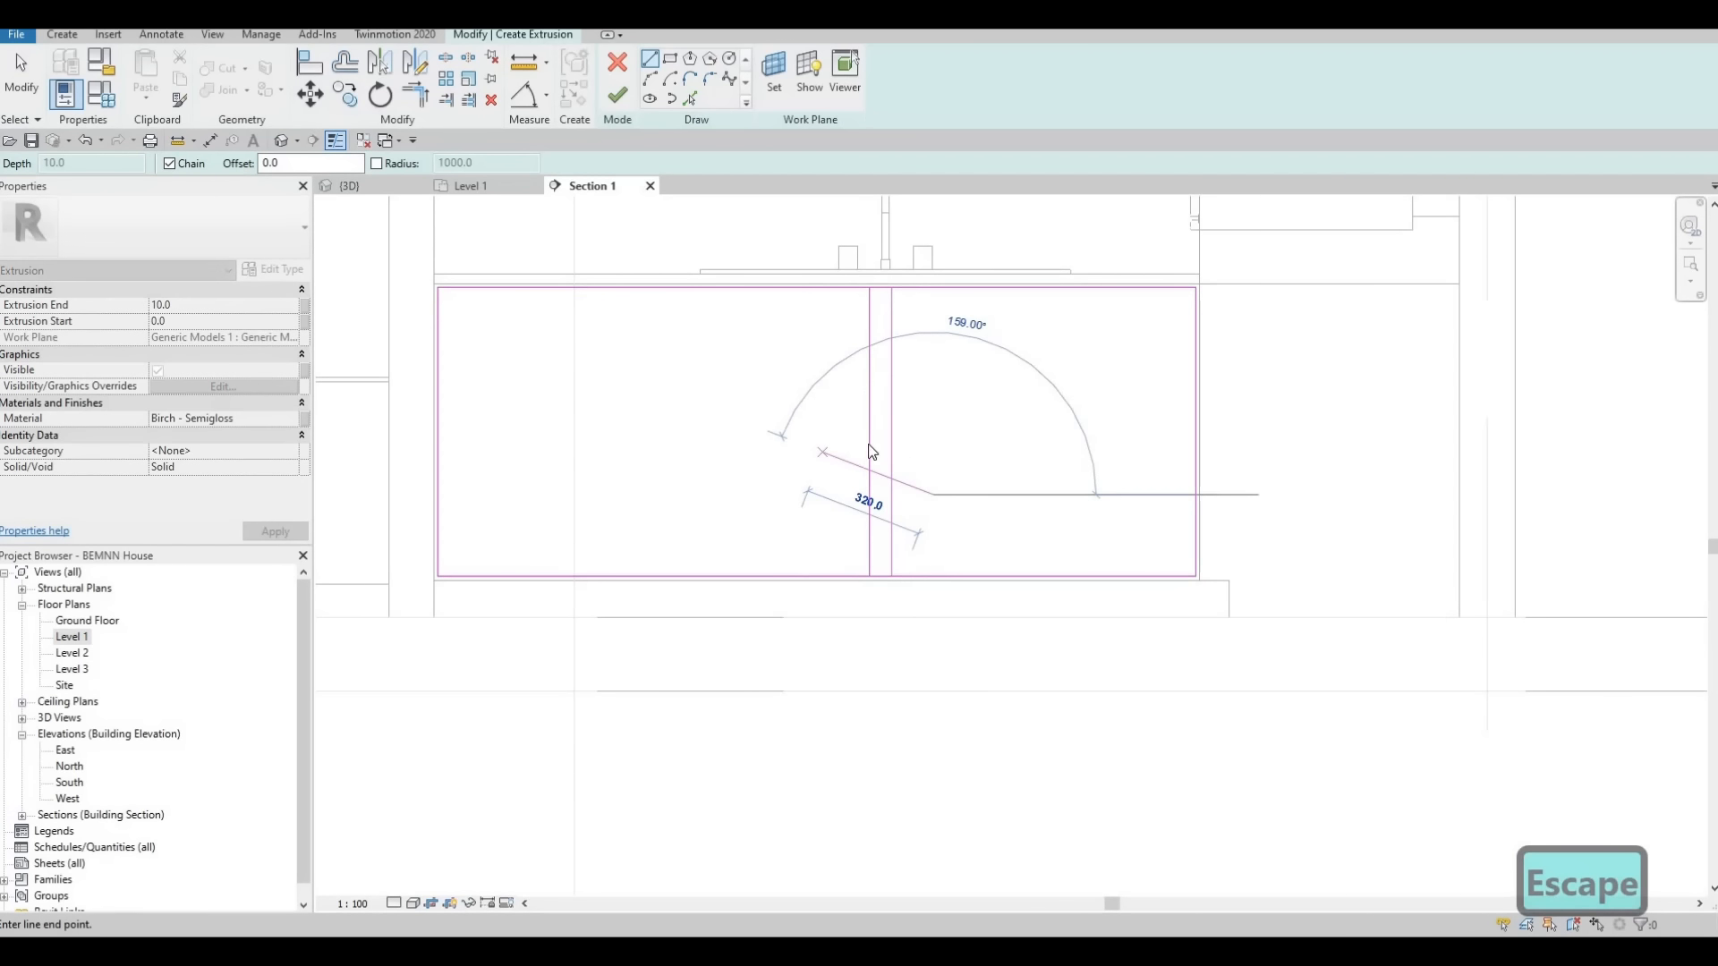
{"action": "key", "text": "Escape"}
{"action": "key", "text": "Escape"}
Copy the pair of vertical lines three times within the panel sketch, once to the right and twice to the left
{"action": "left_click", "coordinate": [346, 94]}
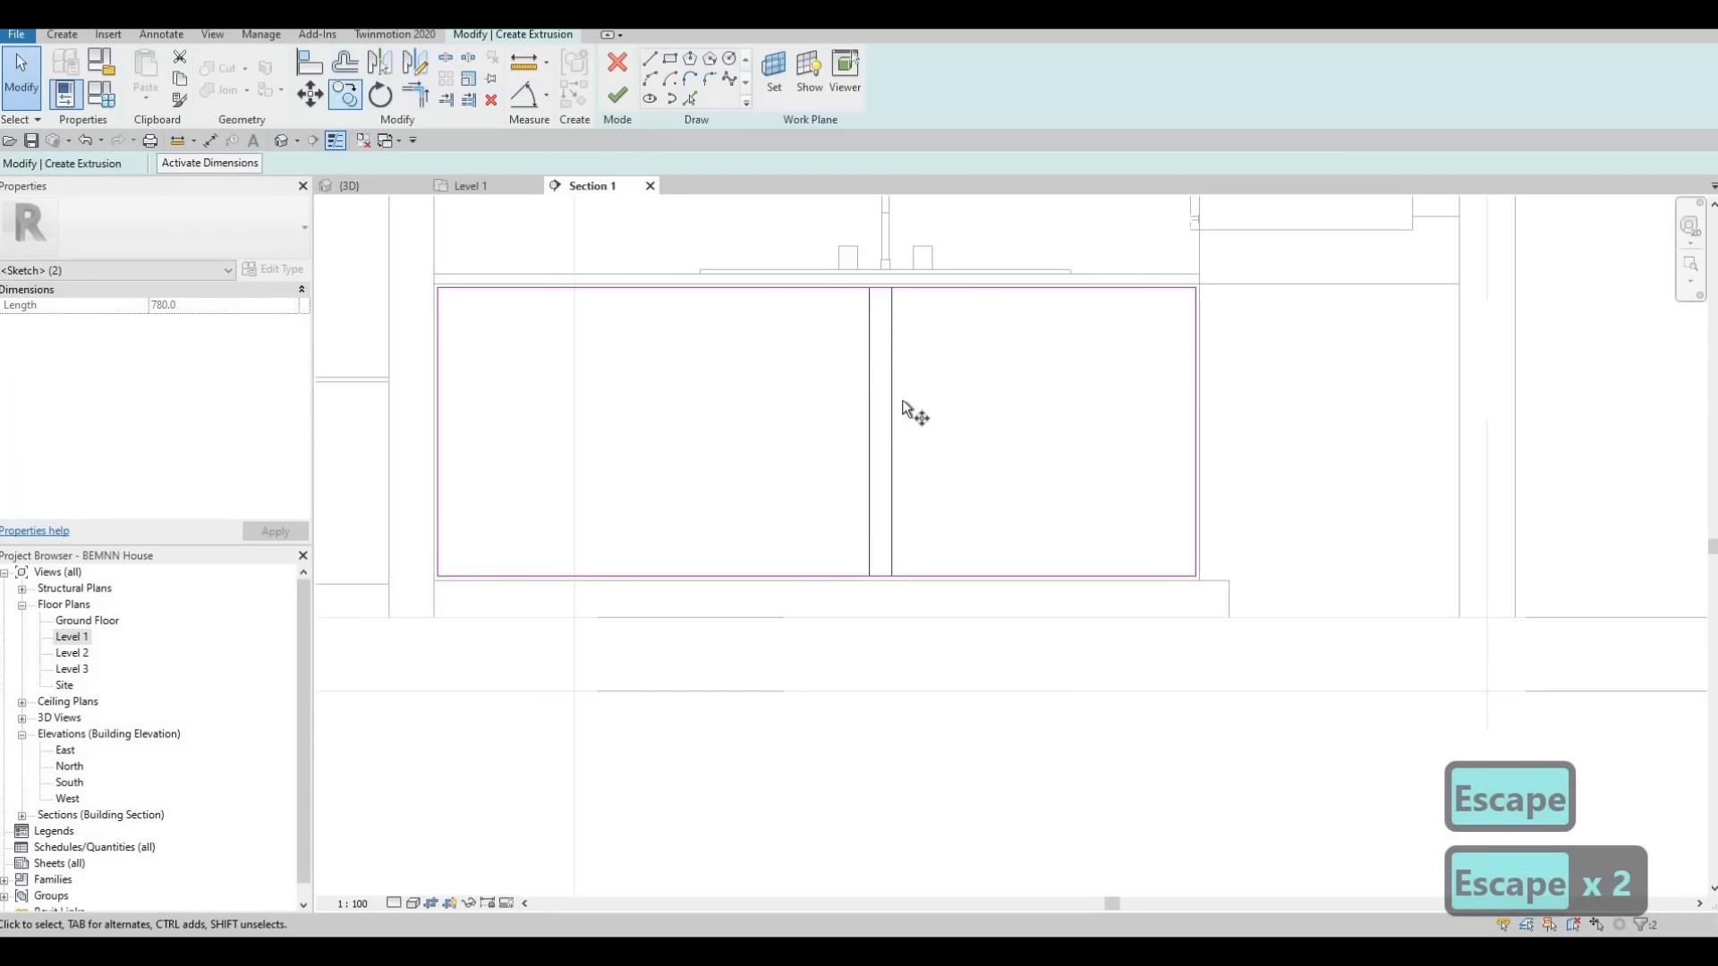
{"action": "left_click", "coordinate": [901, 399]}
{"action": "key", "text": "Escape"}
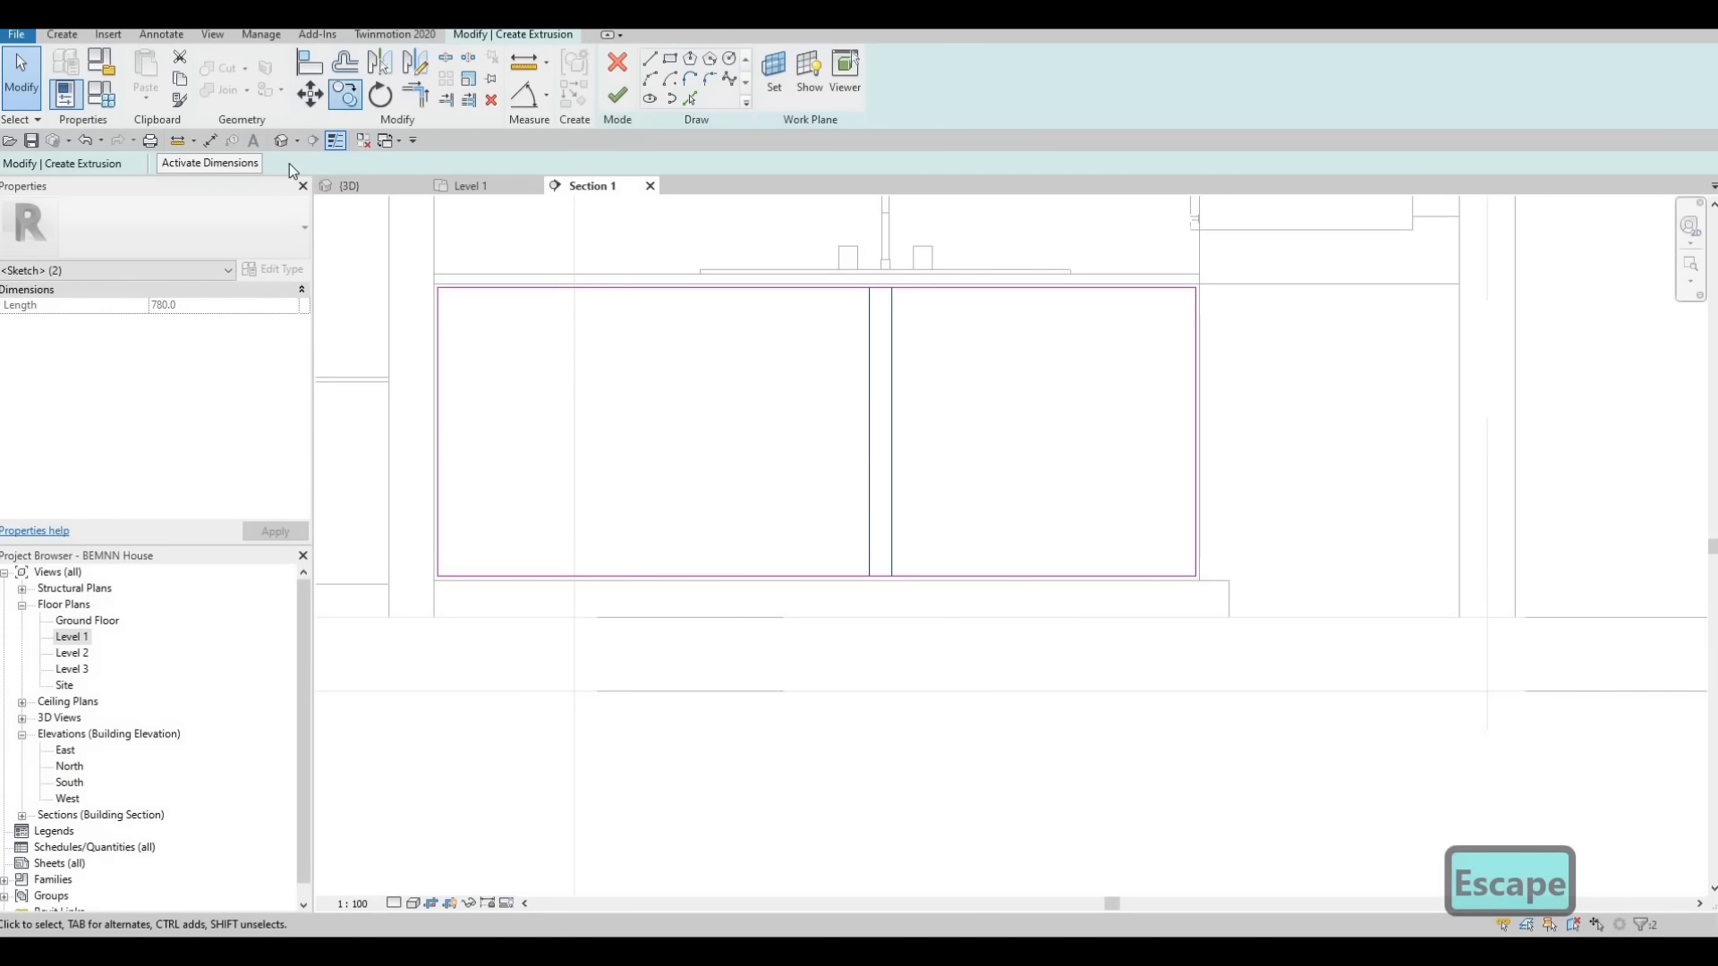
{"action": "left_click", "coordinate": [914, 383]}
{"action": "left_click", "coordinate": [1098, 382]}
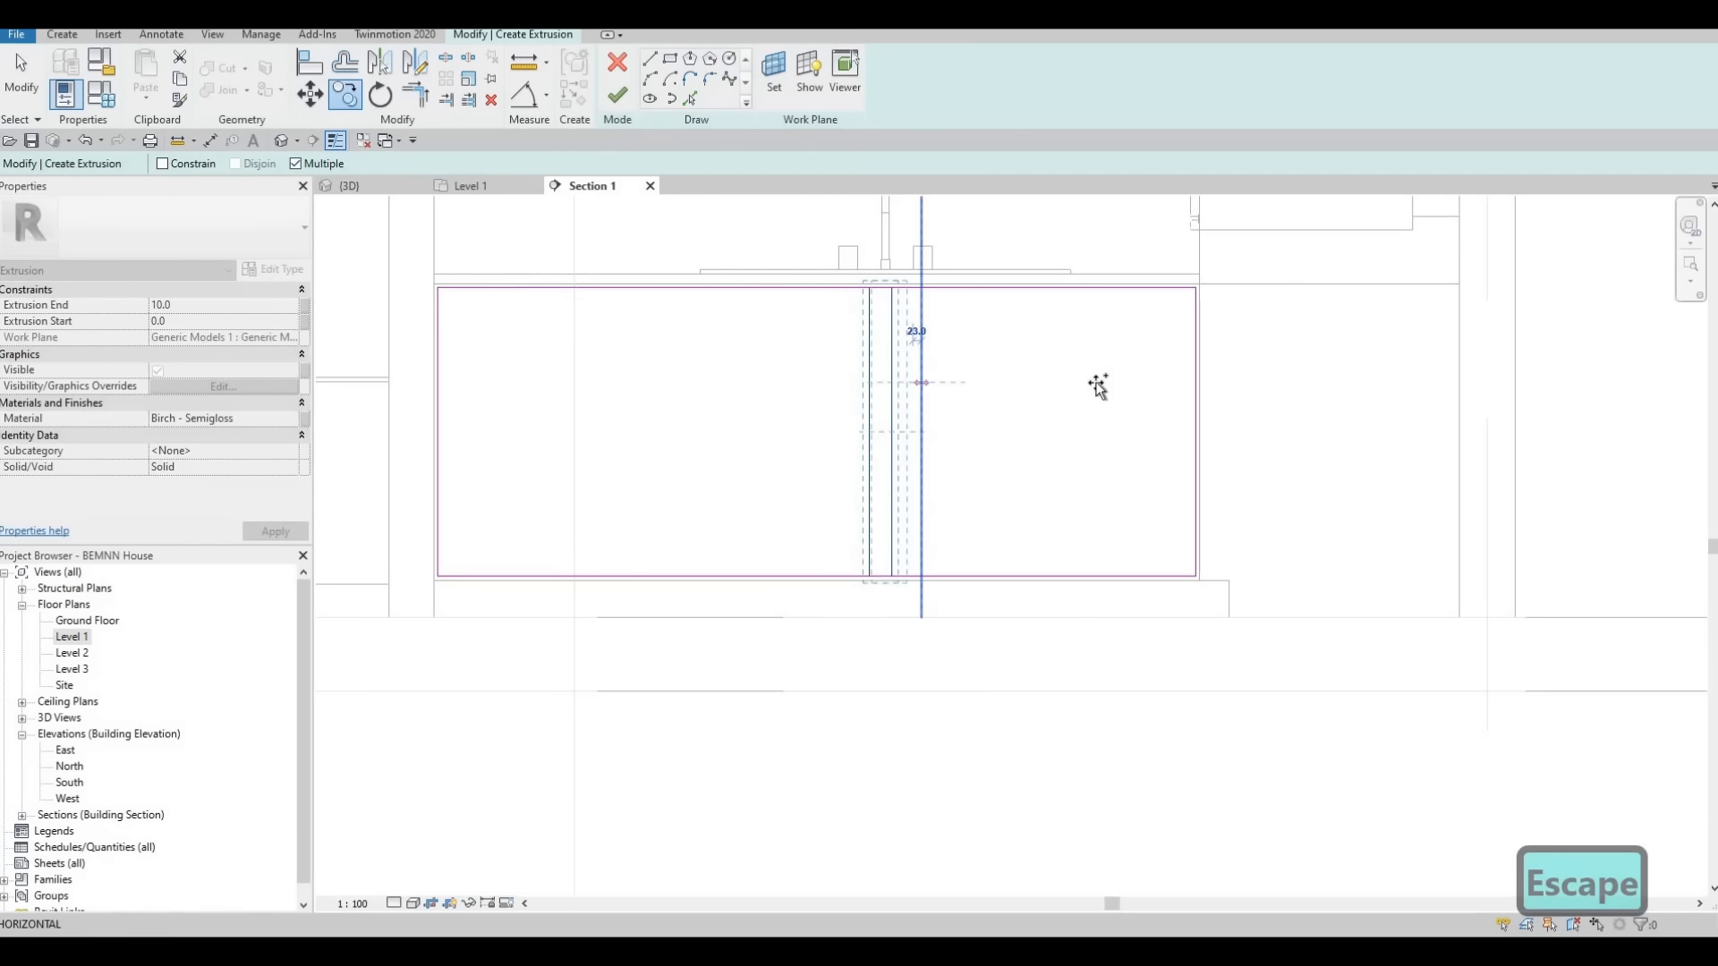
{"action": "left_click", "coordinate": [783, 367]}
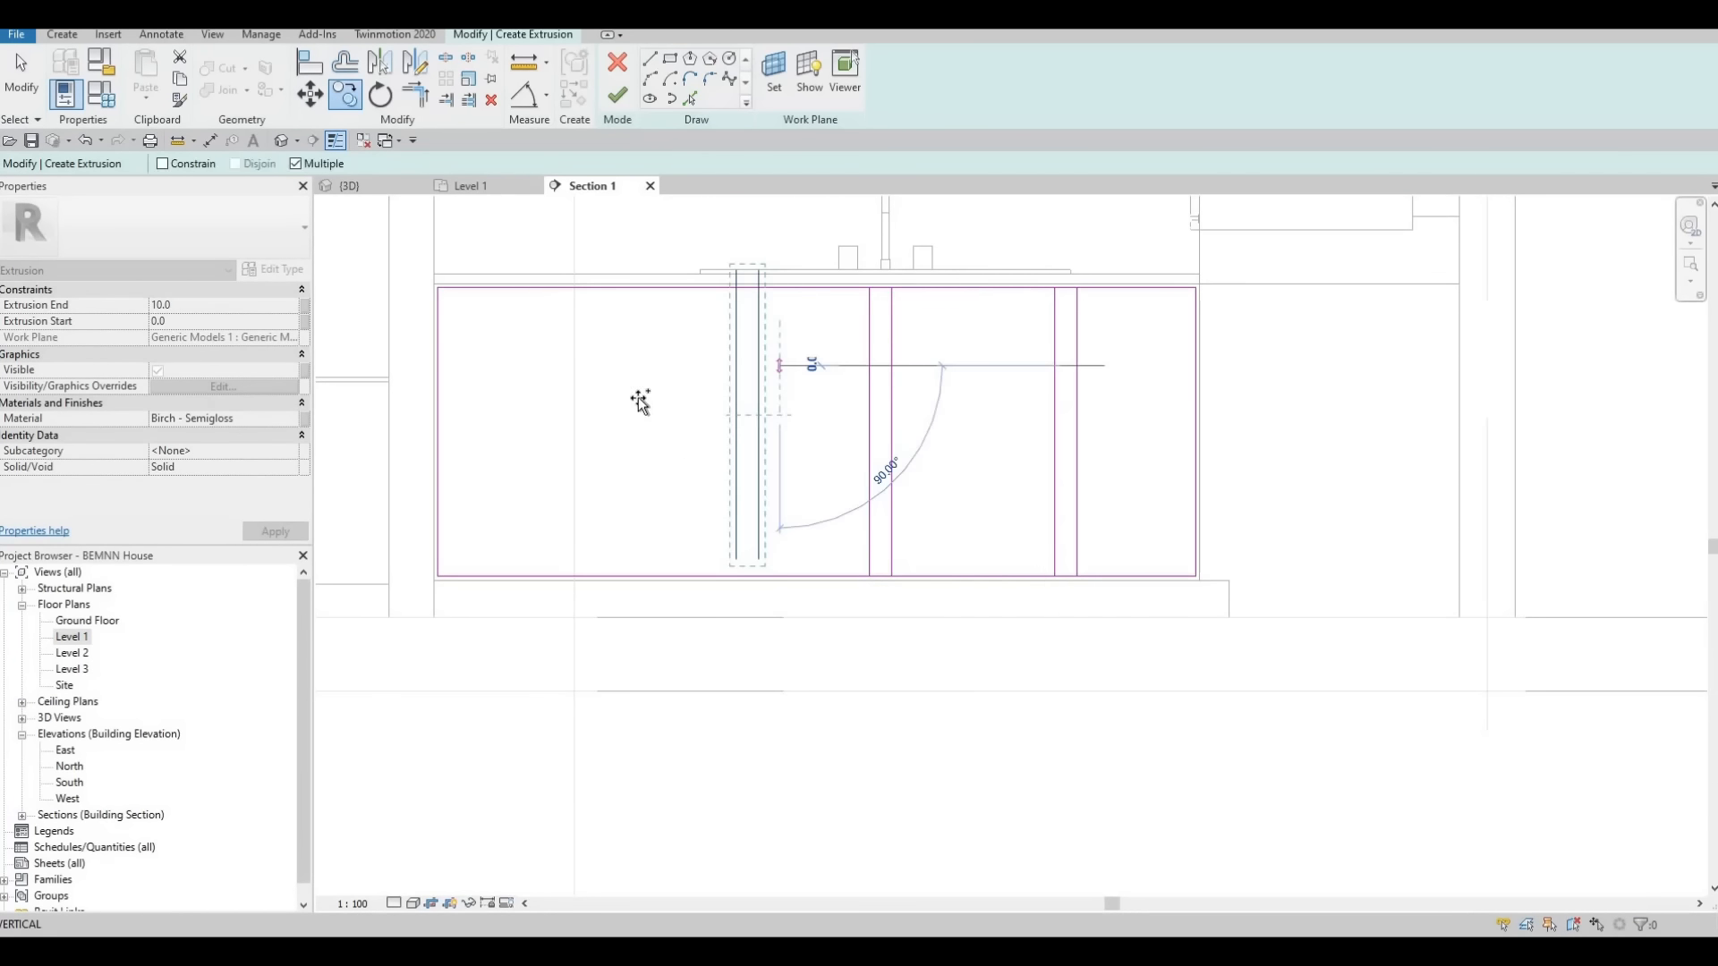
{"action": "left_click", "coordinate": [563, 379]}
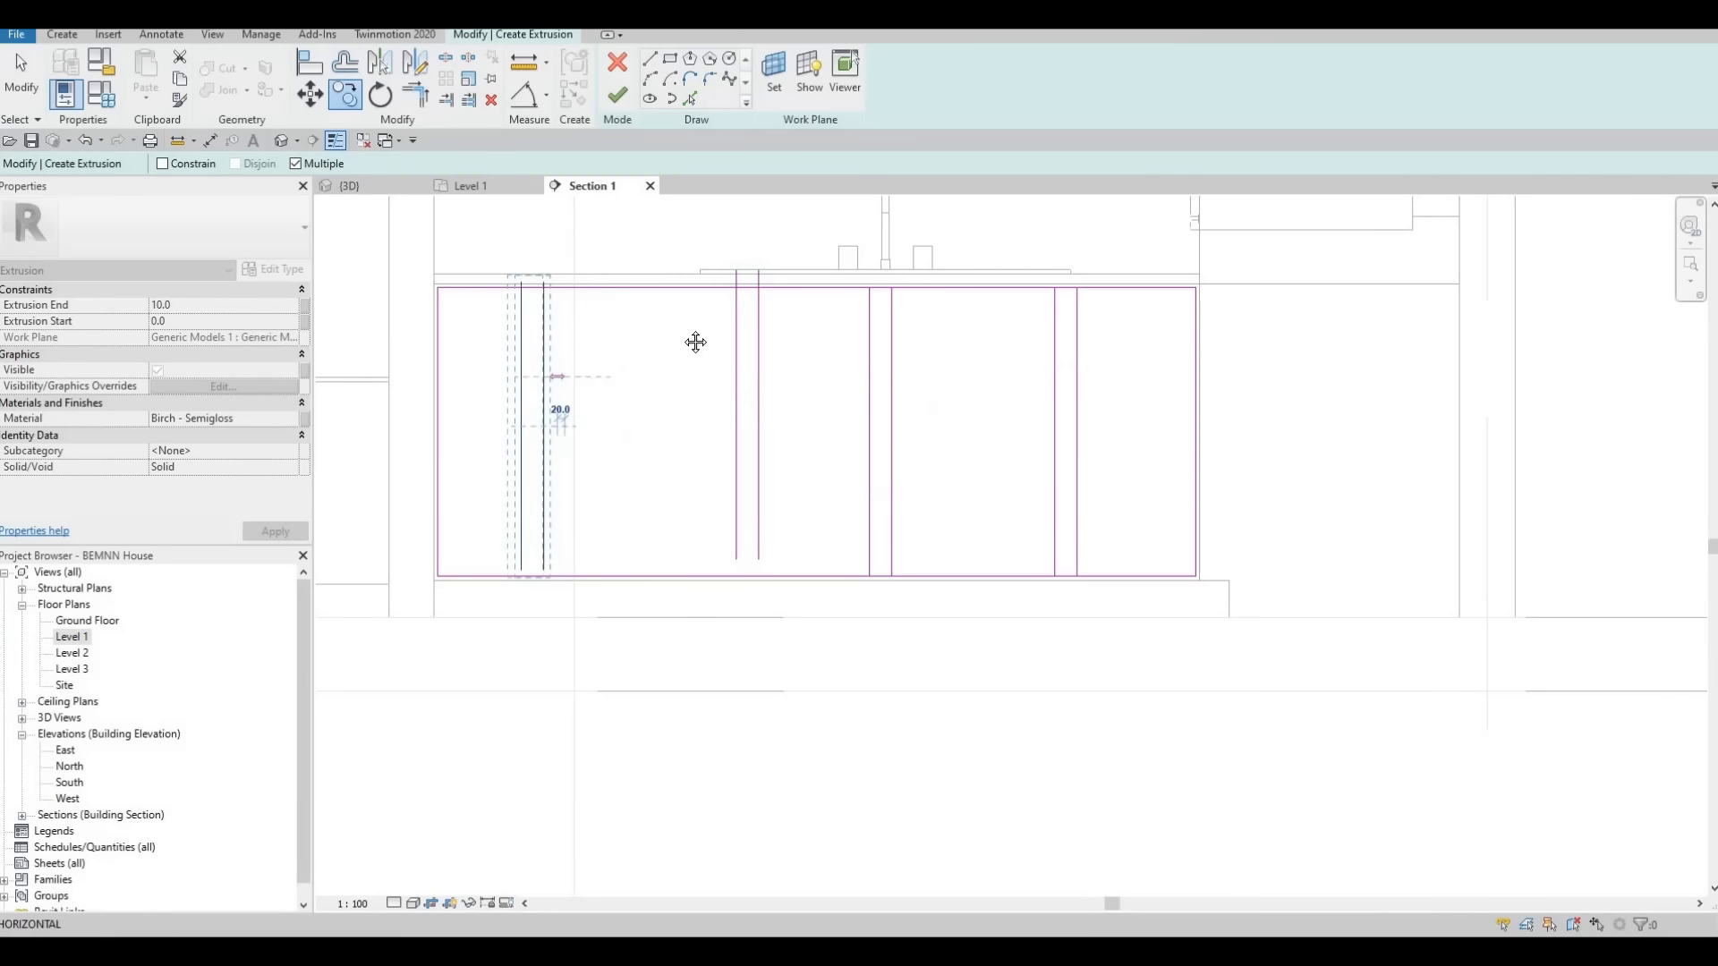
{"action": "key", "text": "Escape"}
Align the leftmost pair of vertical lines with the two door edges at the leftmost wall cabinet gap
{"action": "scroll", "coordinate": [703, 508], "scroll_direction": "down", "scroll_amount": 1}
{"action": "scroll", "coordinate": [701, 507], "scroll_direction": "down", "scroll_amount": 2}
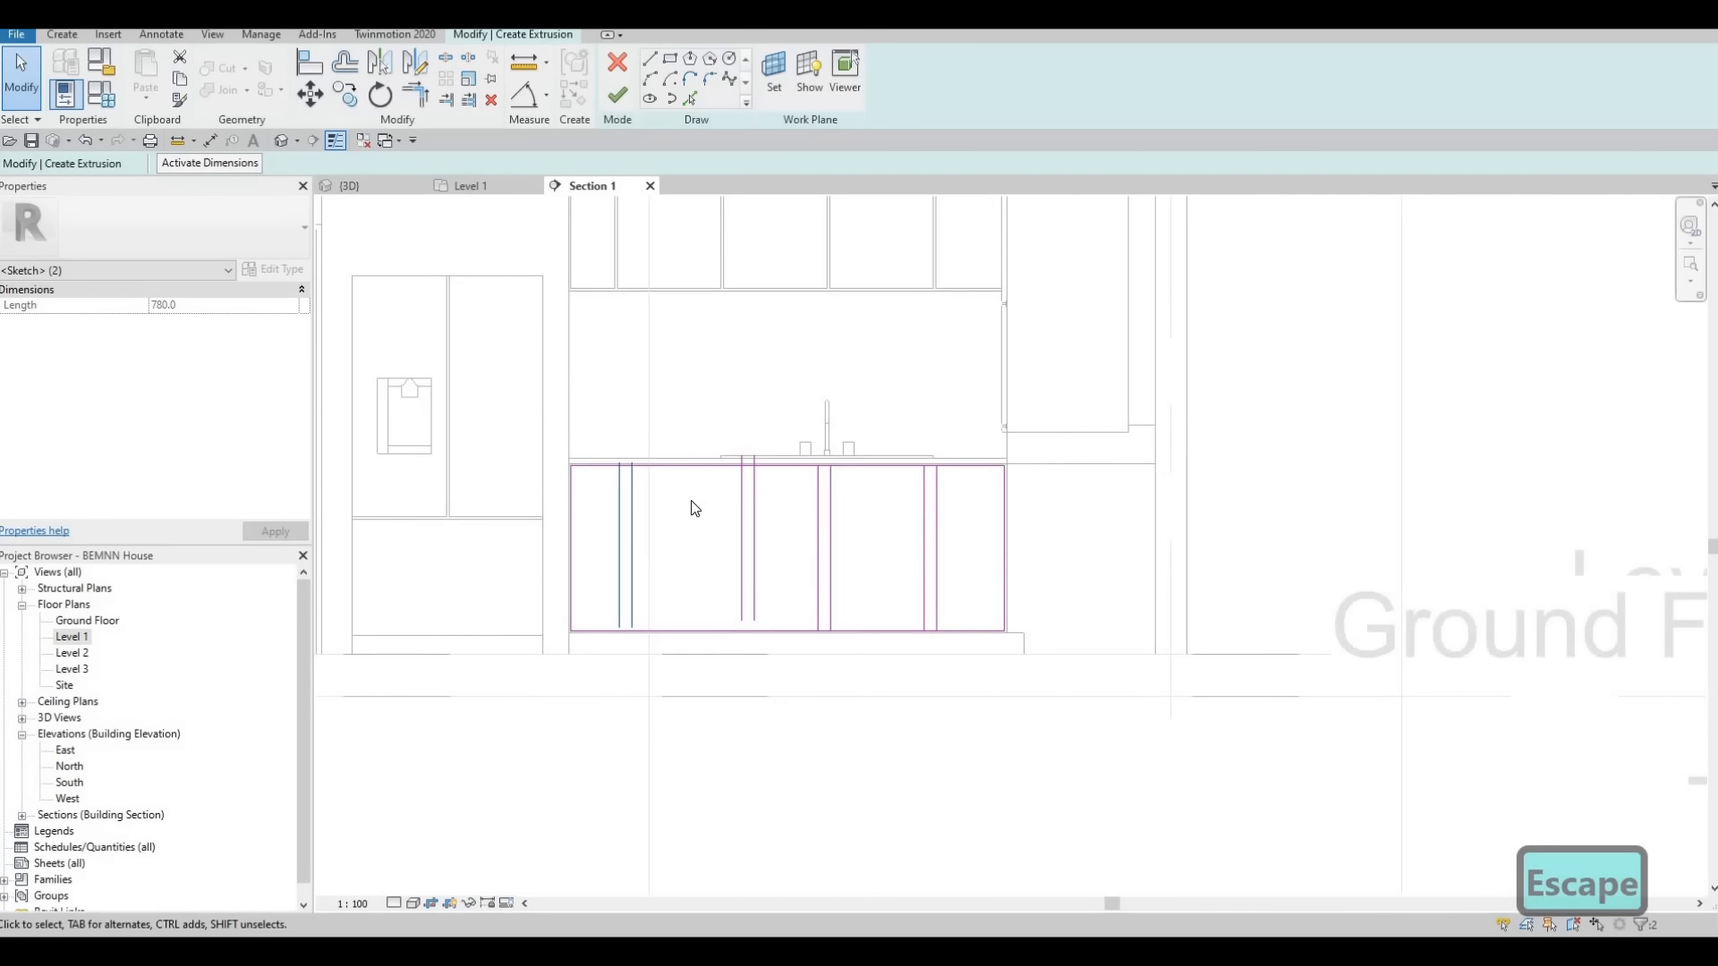
{"action": "key", "text": "a"}
{"action": "key", "text": "l"}
{"action": "scroll", "coordinate": [627, 268], "scroll_direction": "up", "scroll_amount": 1}
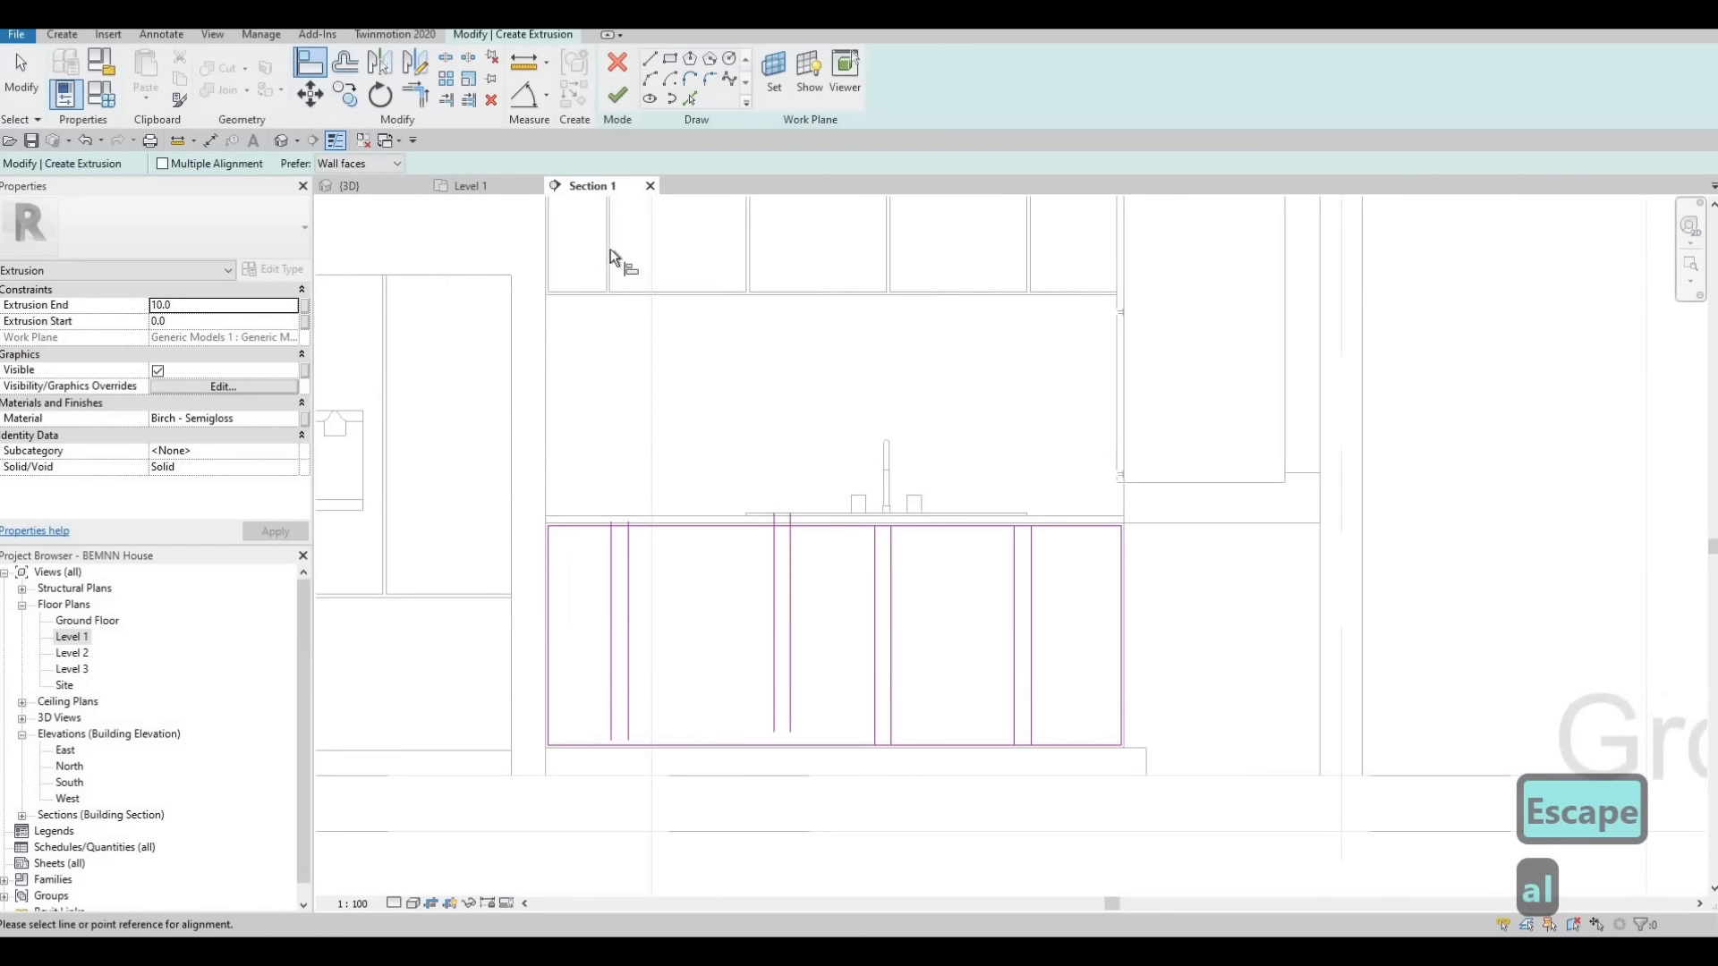
{"action": "left_click", "coordinate": [612, 582]}
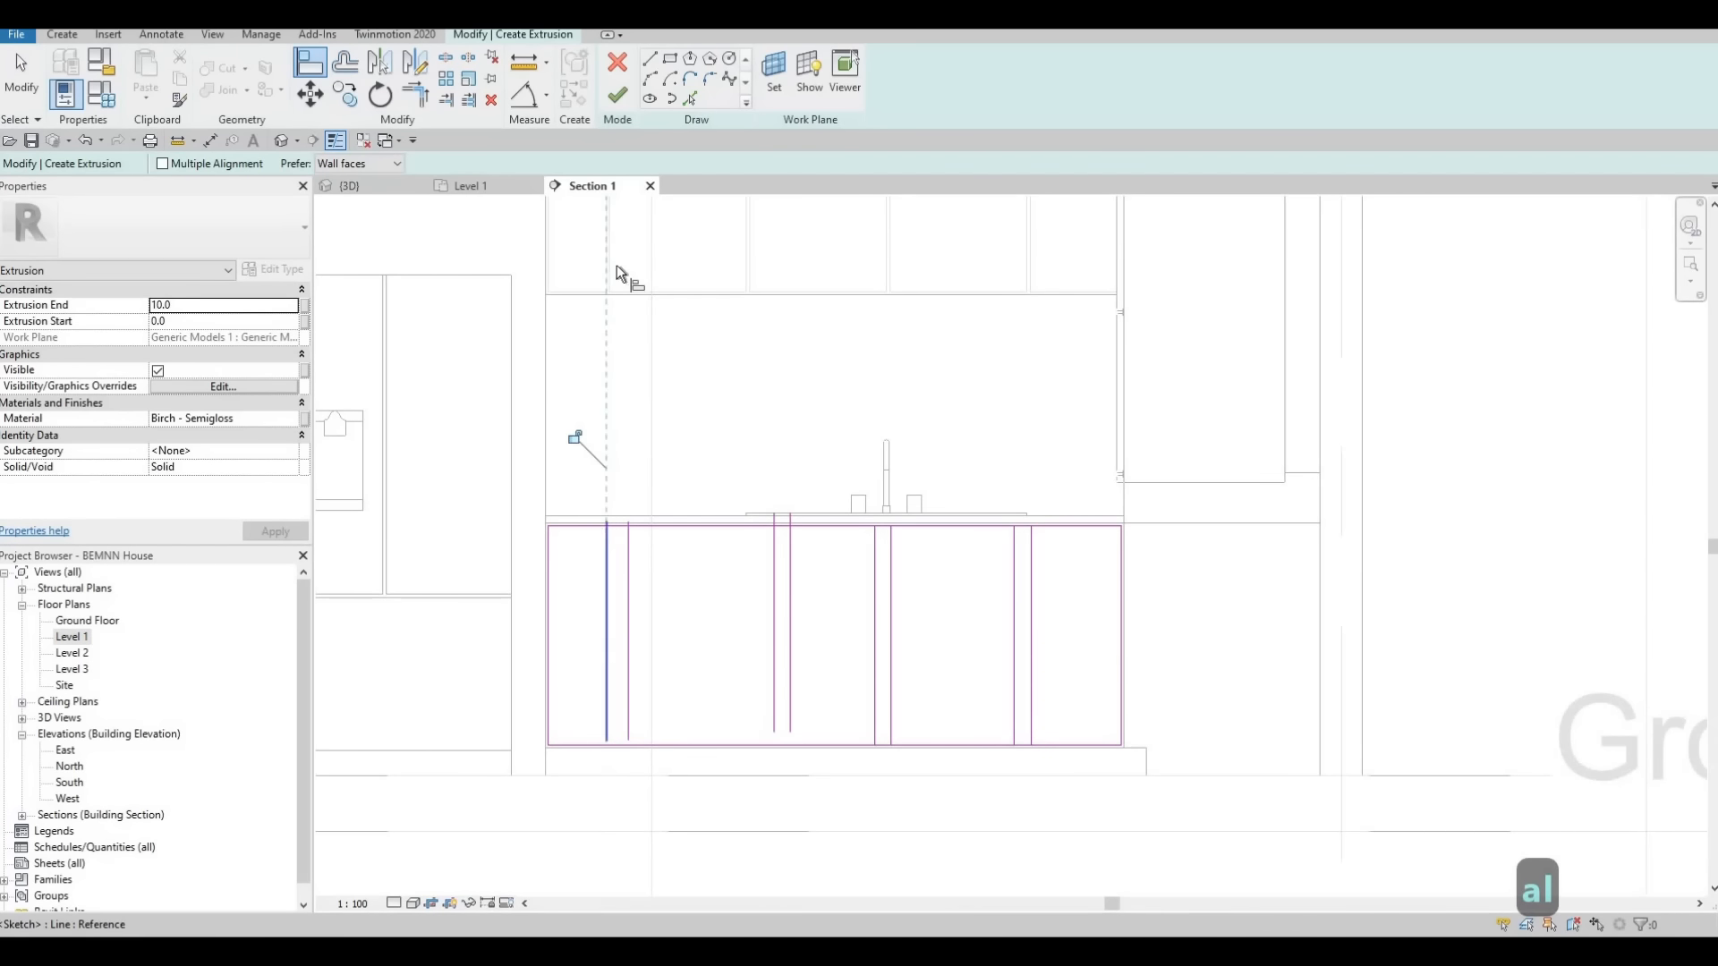
{"action": "left_click", "coordinate": [640, 577]}
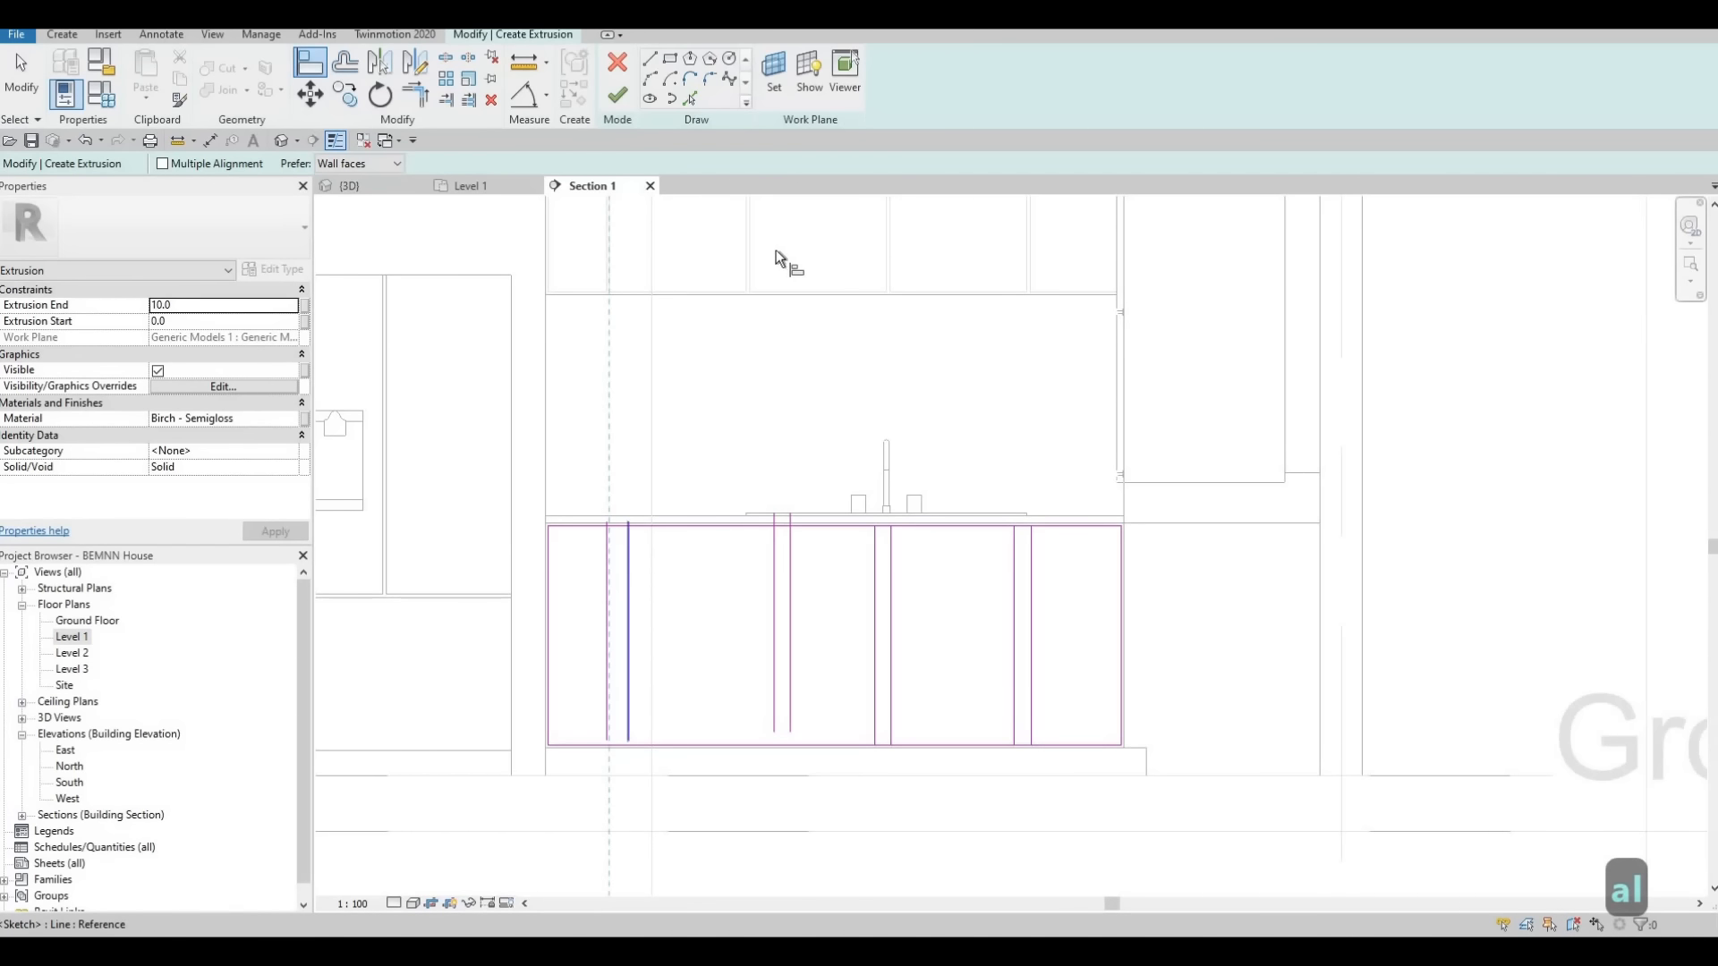
Align the second pair of vertical lines from the left with the door edges at the wall cabinet gap above it
{"action": "left_click", "coordinate": [753, 309]}
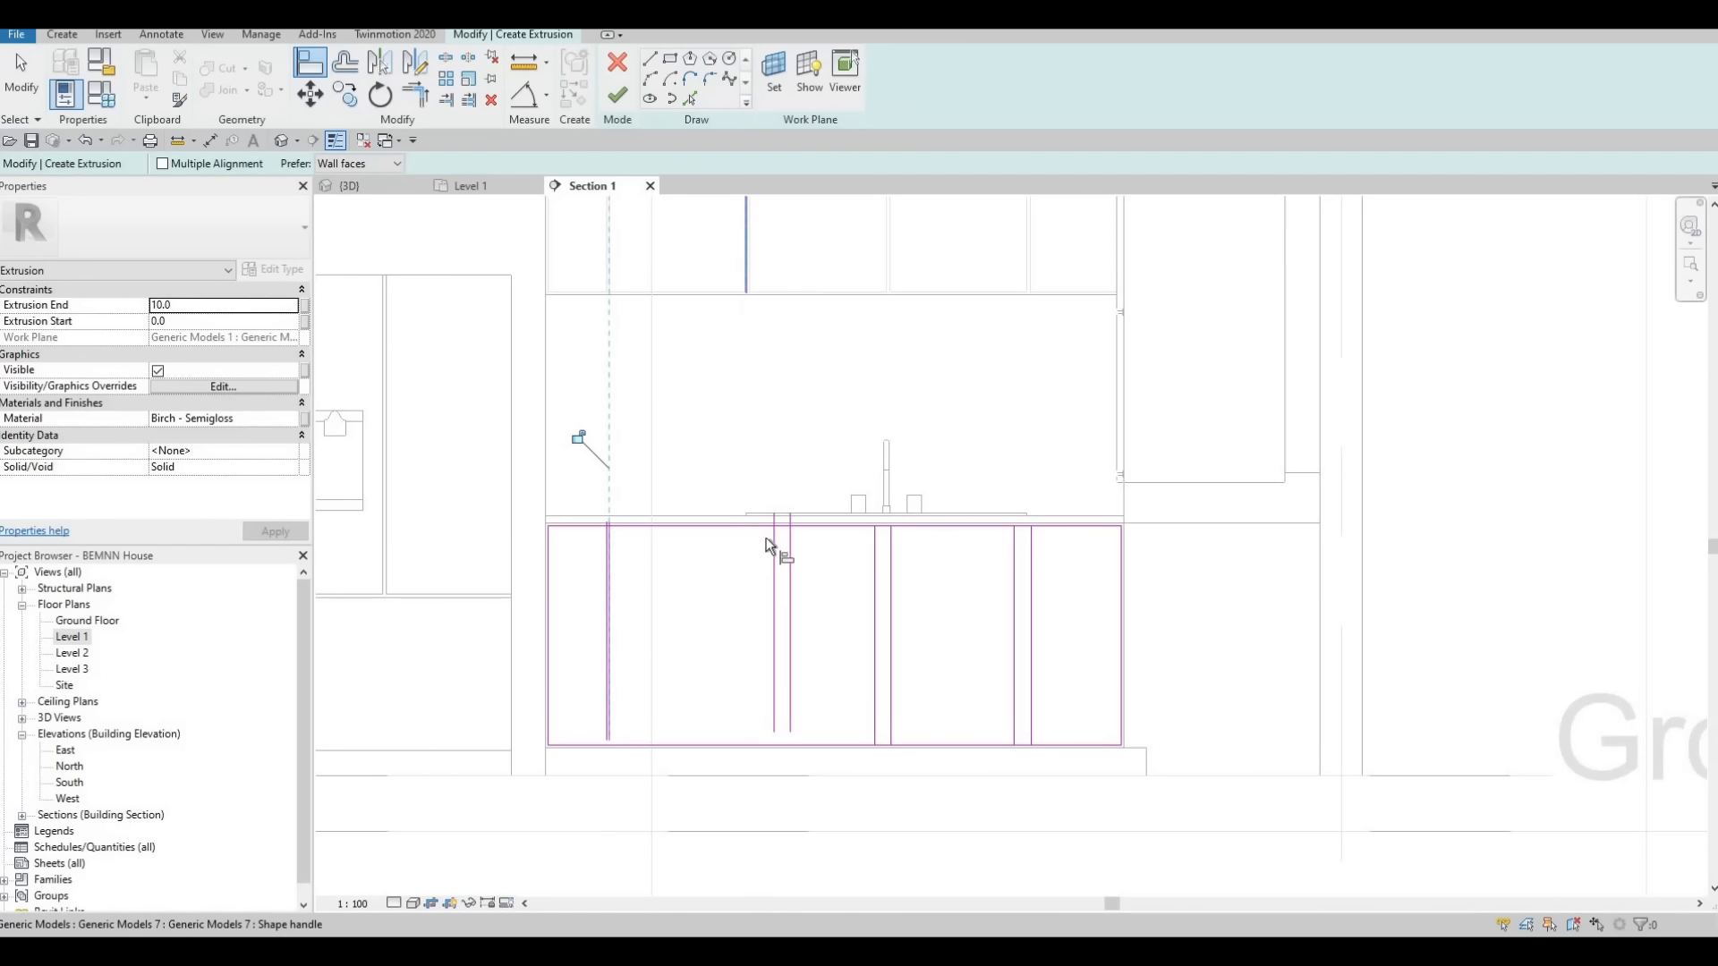
{"action": "left_click", "coordinate": [775, 527]}
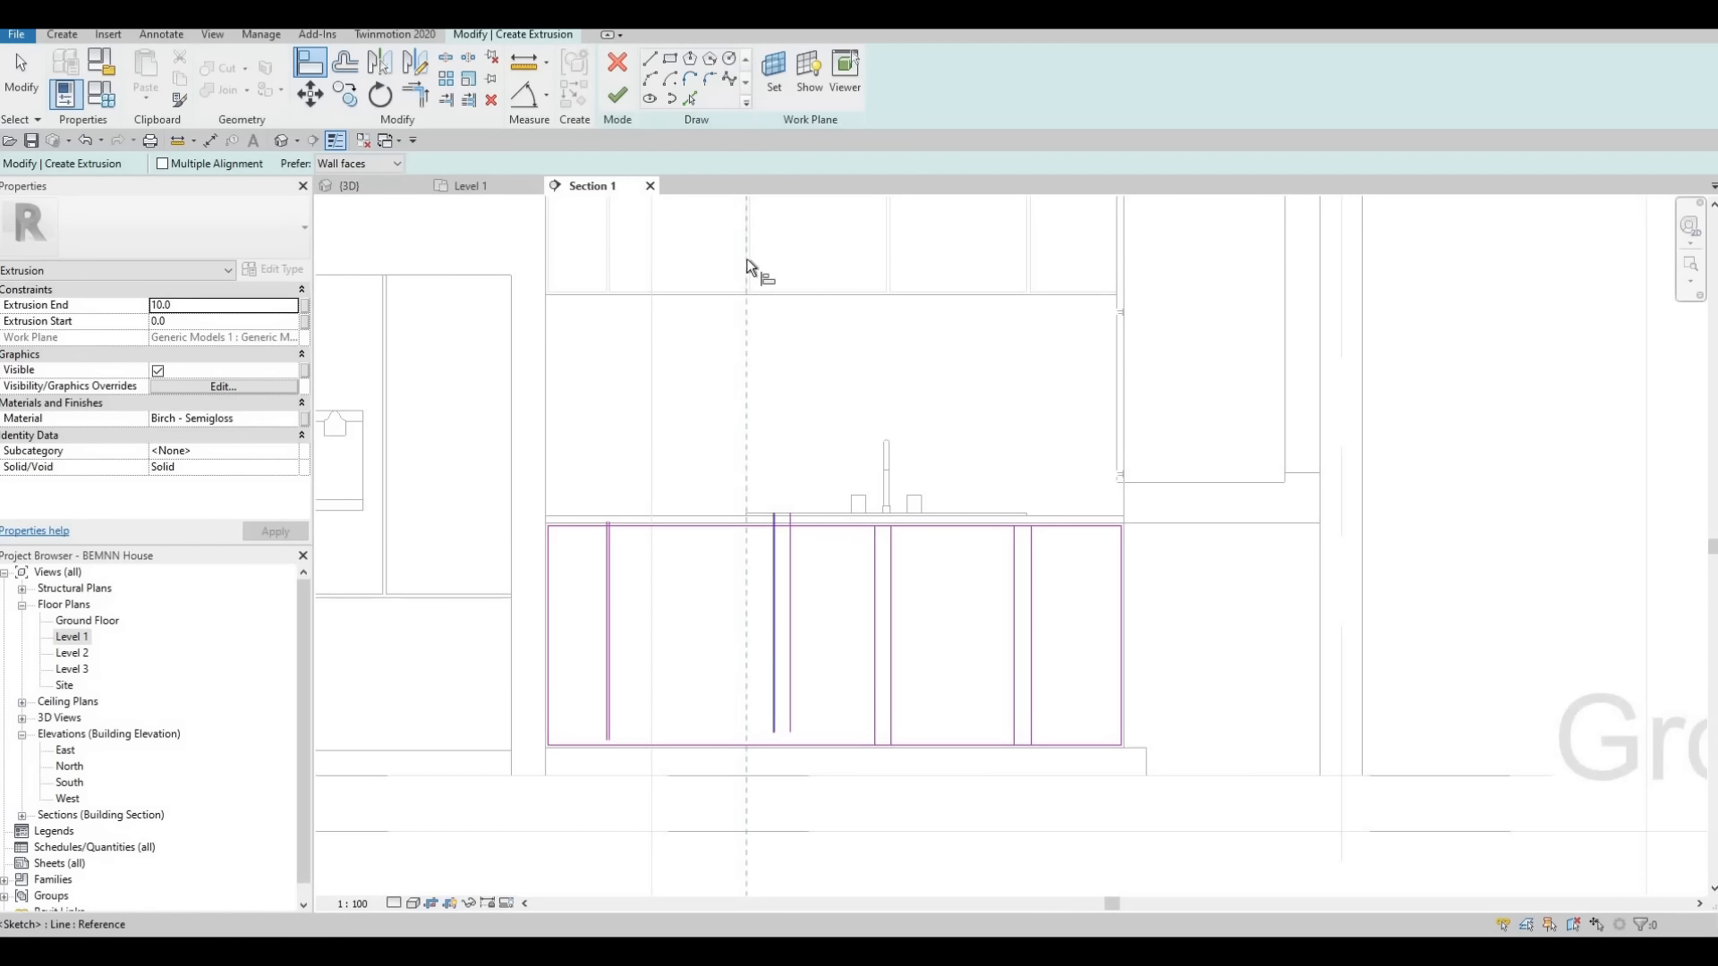
{"action": "left_click", "coordinate": [792, 535]}
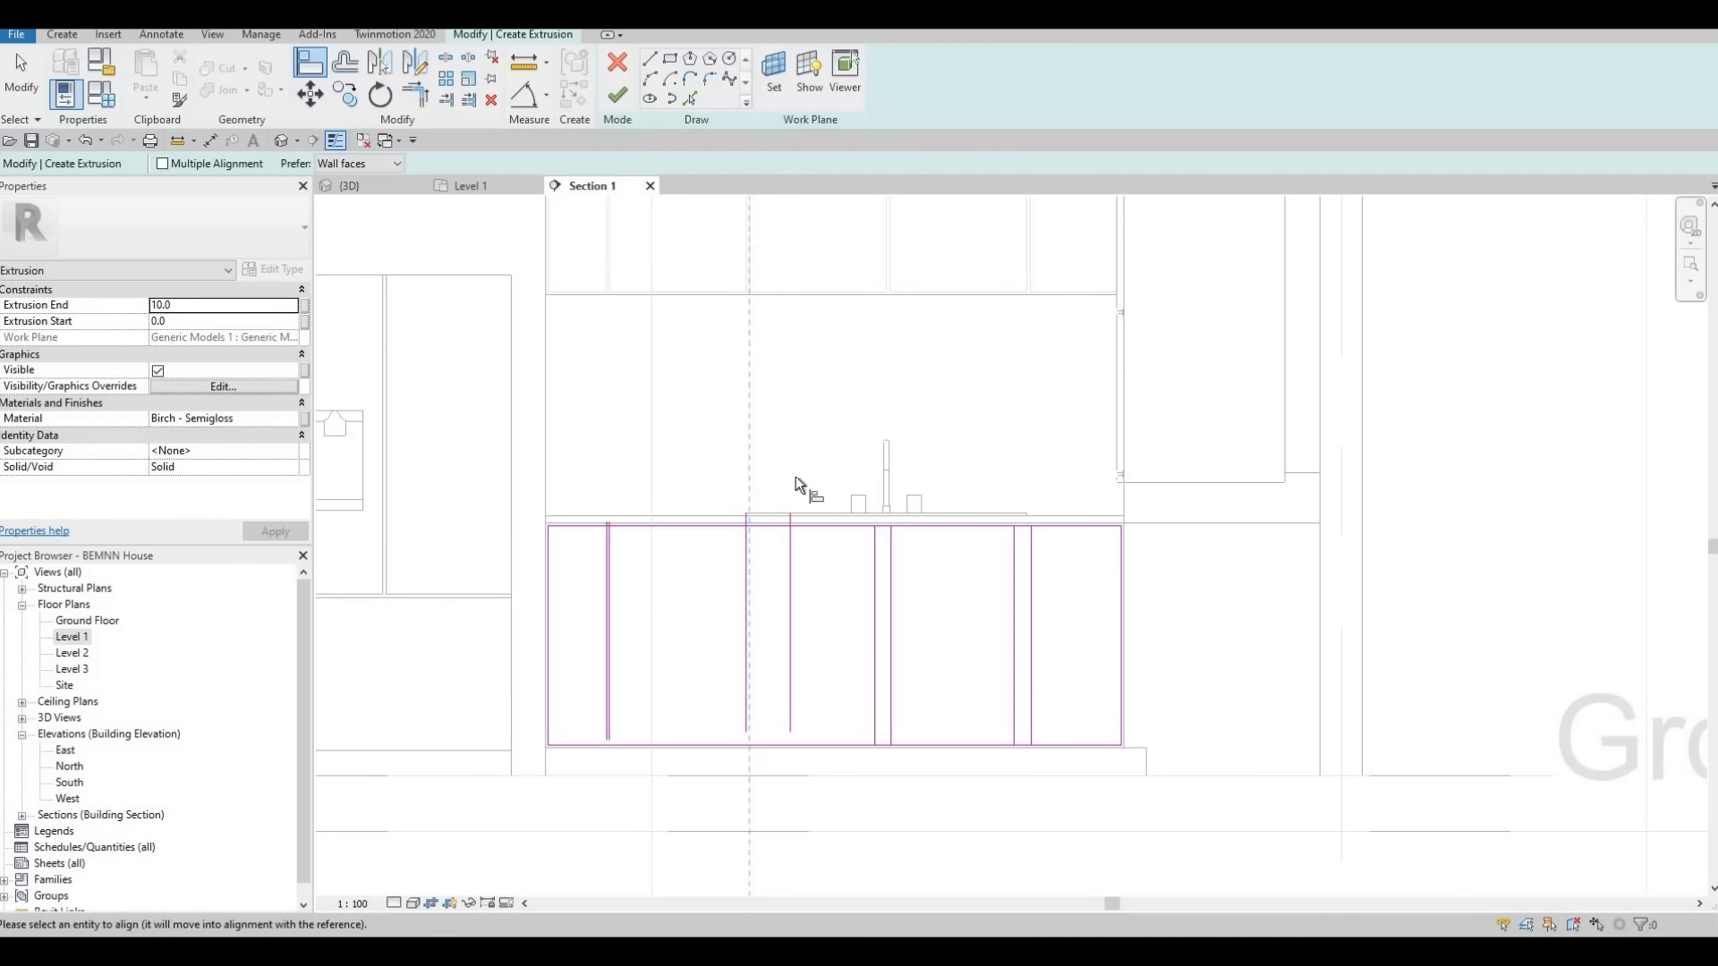
Align the pair of vertical lines below the faucet with both door edges at the matching wall cabinet gap
{"action": "left_click", "coordinate": [882, 250]}
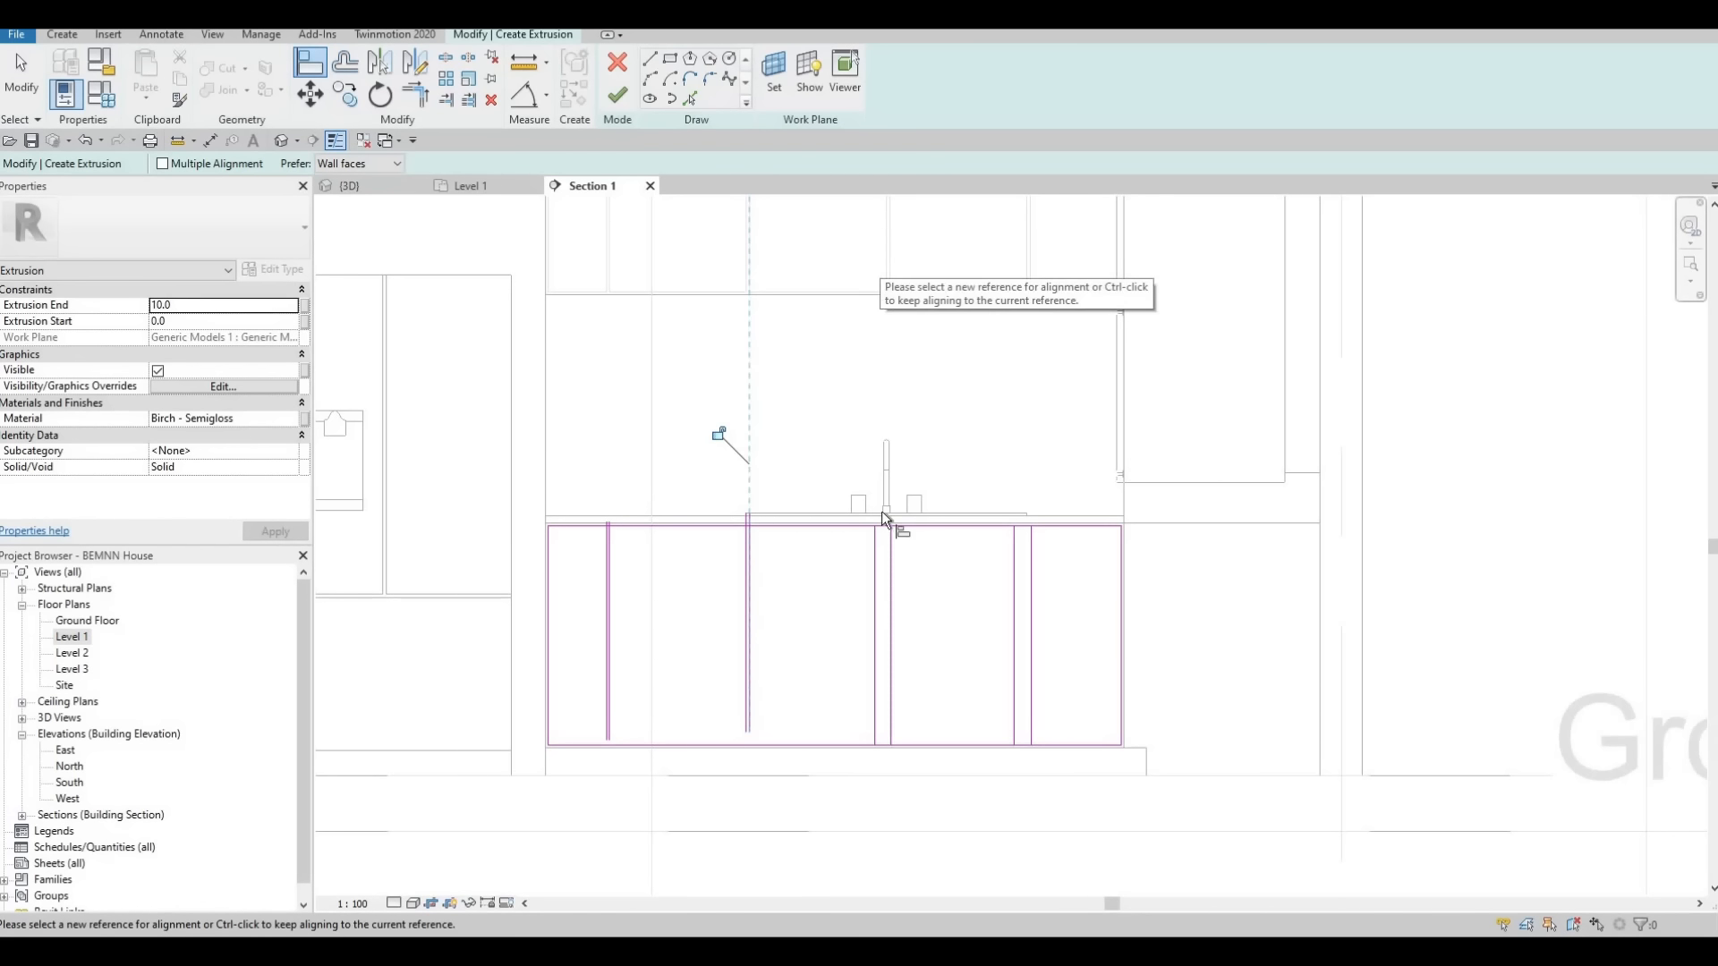
{"action": "left_click", "coordinate": [876, 570]}
{"action": "left_click", "coordinate": [893, 275]}
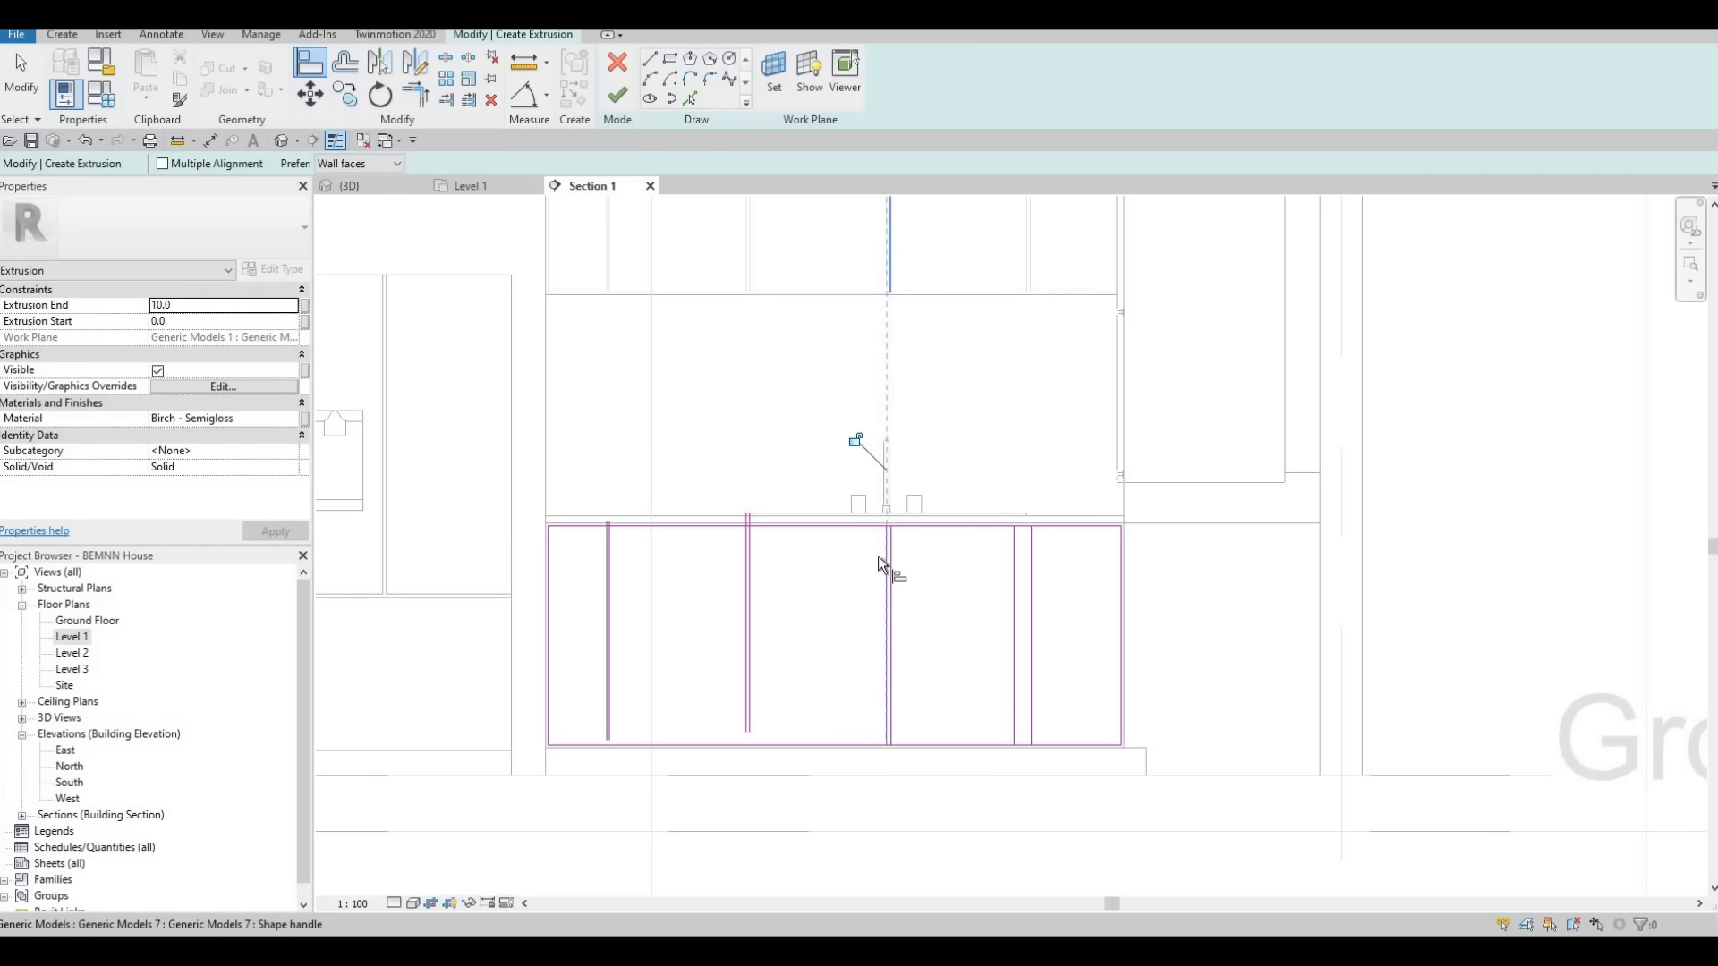
{"action": "left_click", "coordinate": [893, 560]}
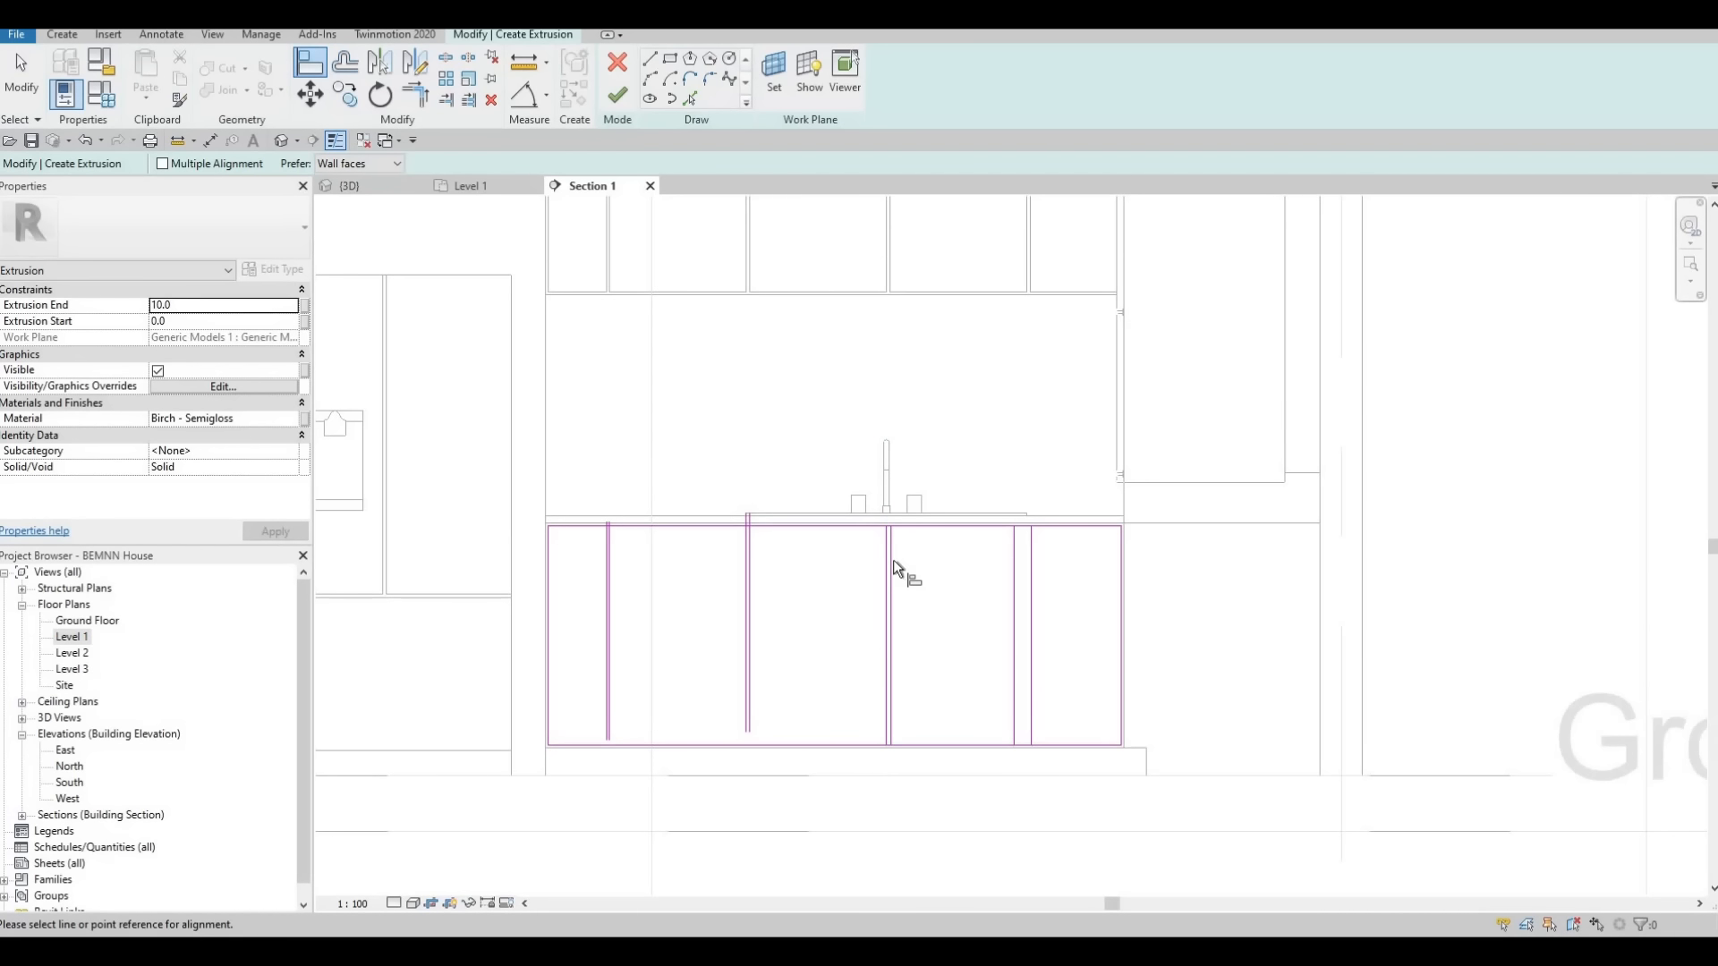
{"action": "key", "text": "Escape"}
{"action": "key", "text": "Escape"}
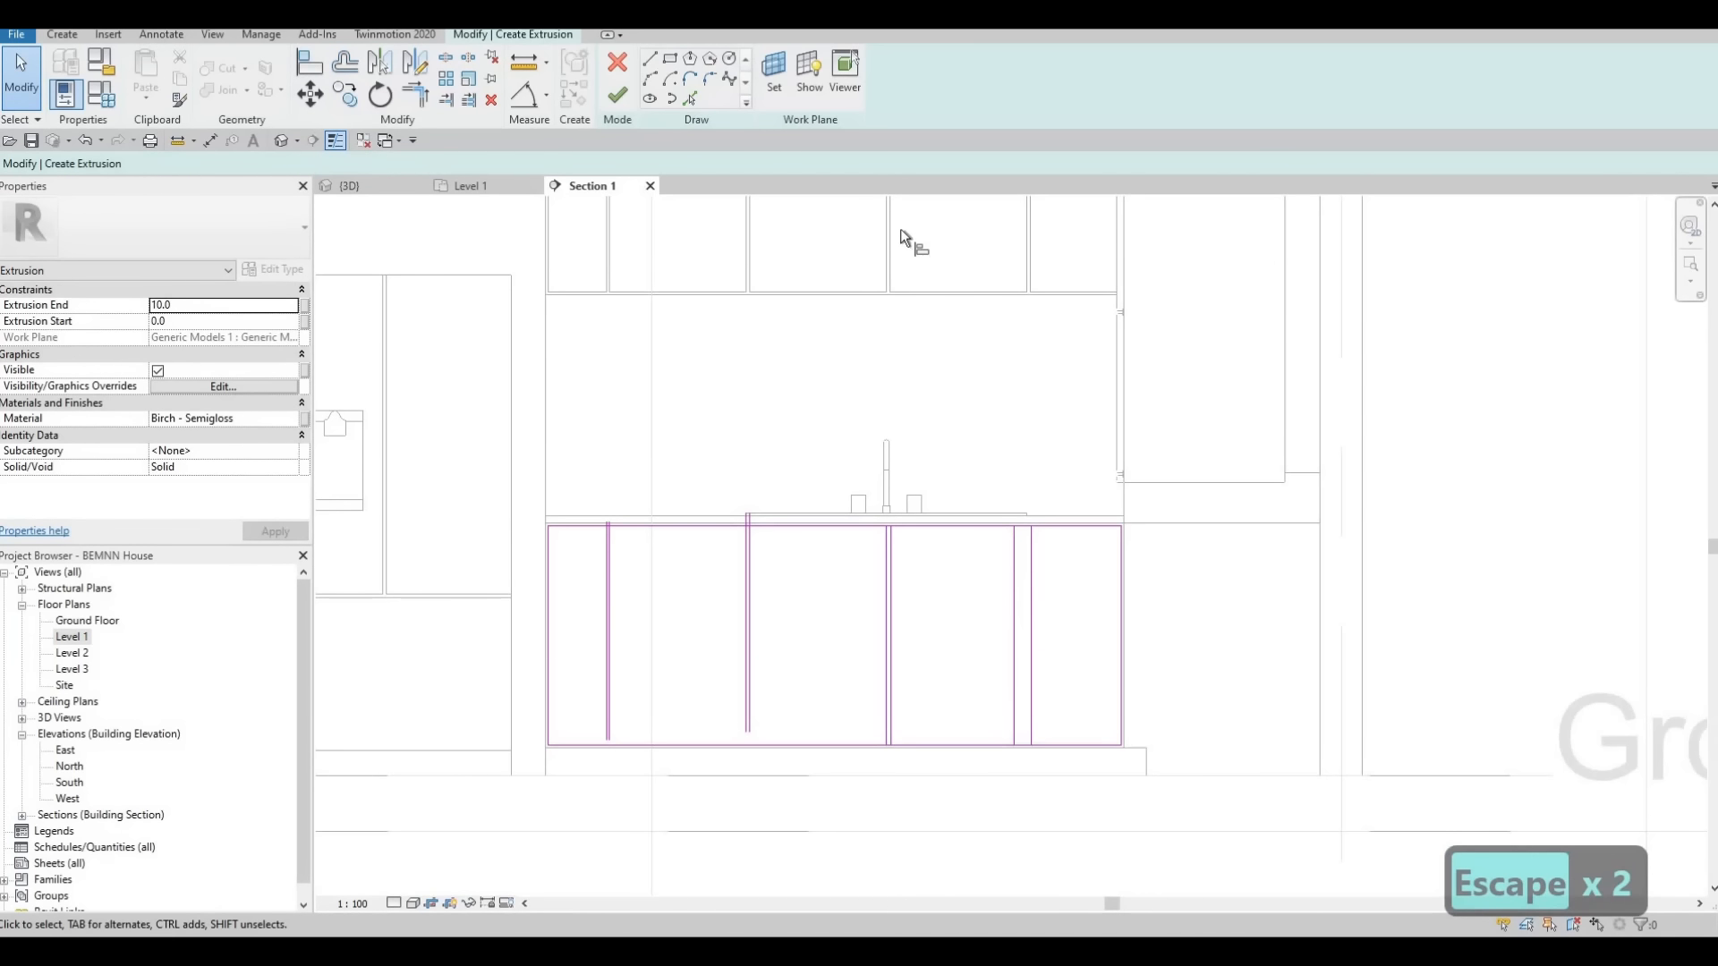
{"action": "key", "text": "a"}
{"action": "key", "text": "l"}
{"action": "left_click", "coordinate": [898, 580]}
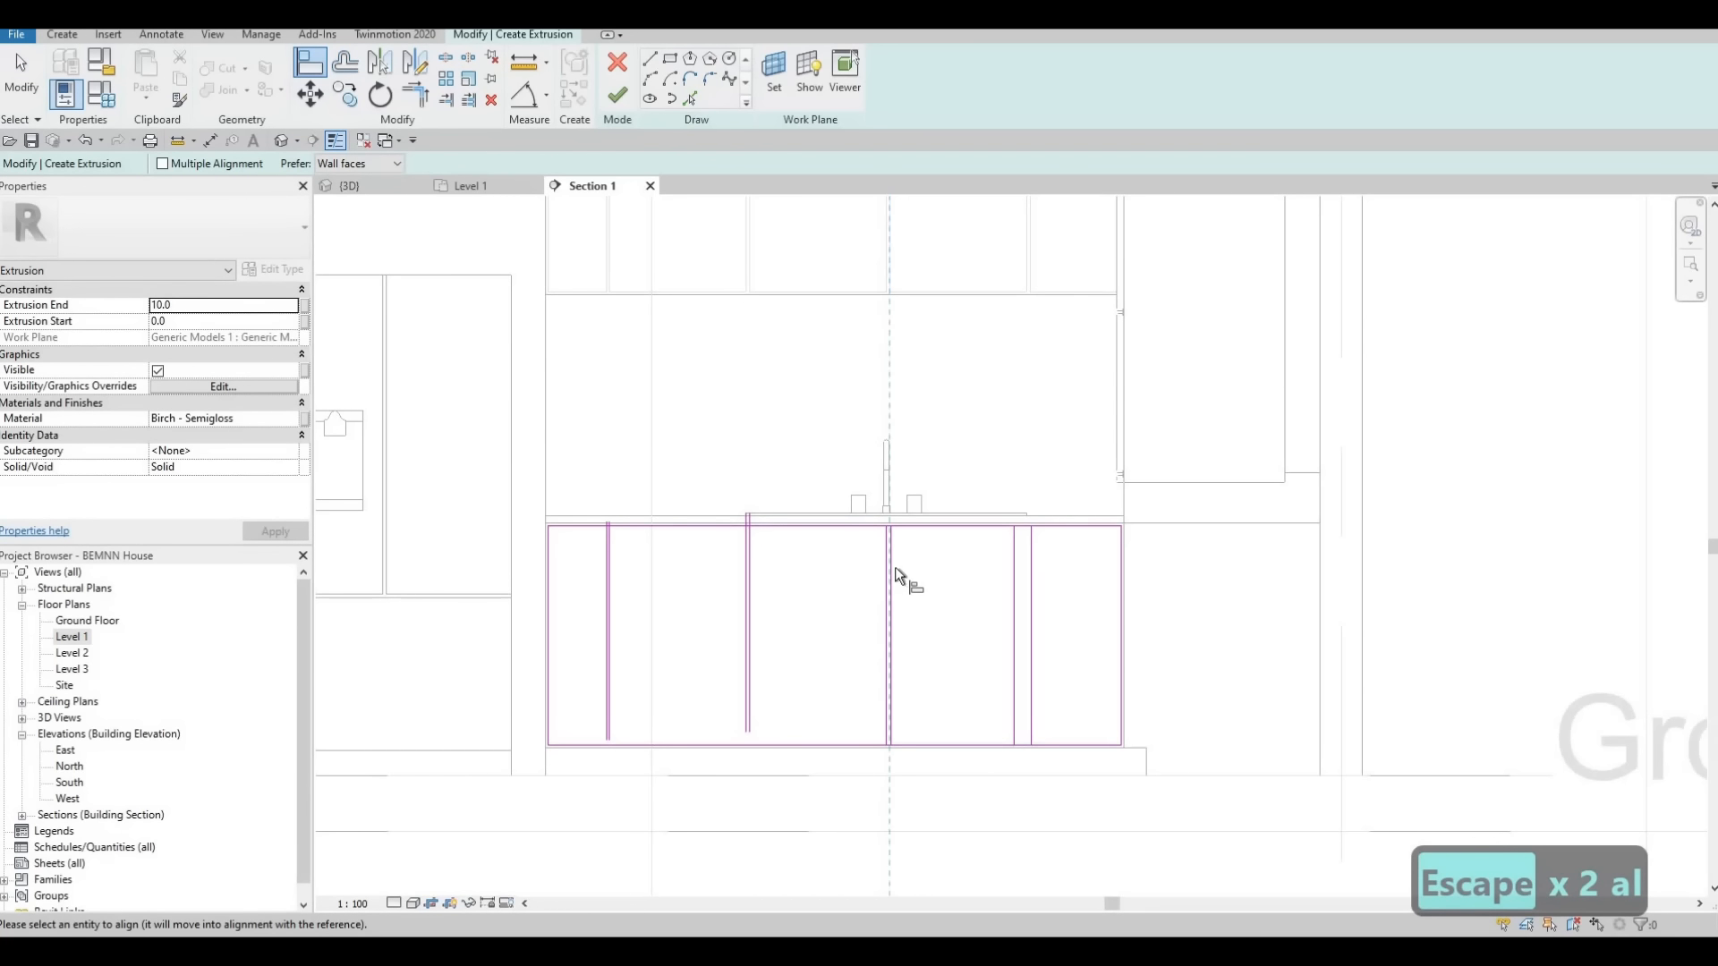
Align the rightmost pair of vertical lines with the door edges at the rightmost wall cabinet gap
{"action": "left_click", "coordinate": [1021, 267]}
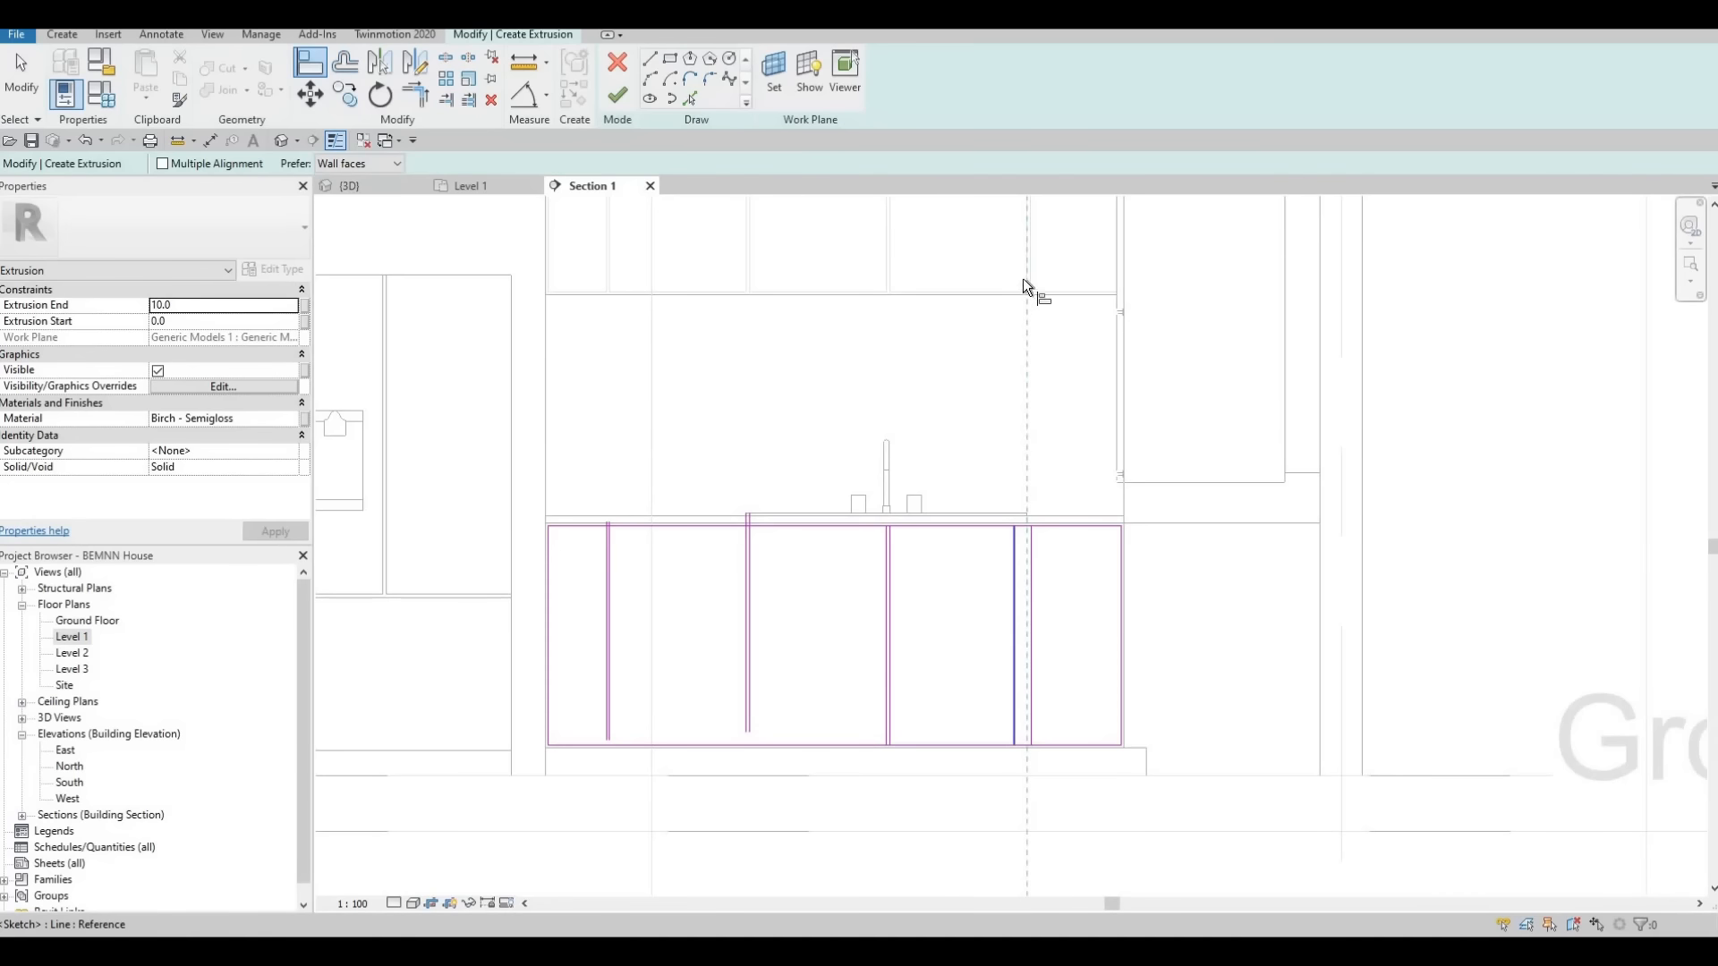
{"action": "left_click", "coordinate": [1025, 556]}
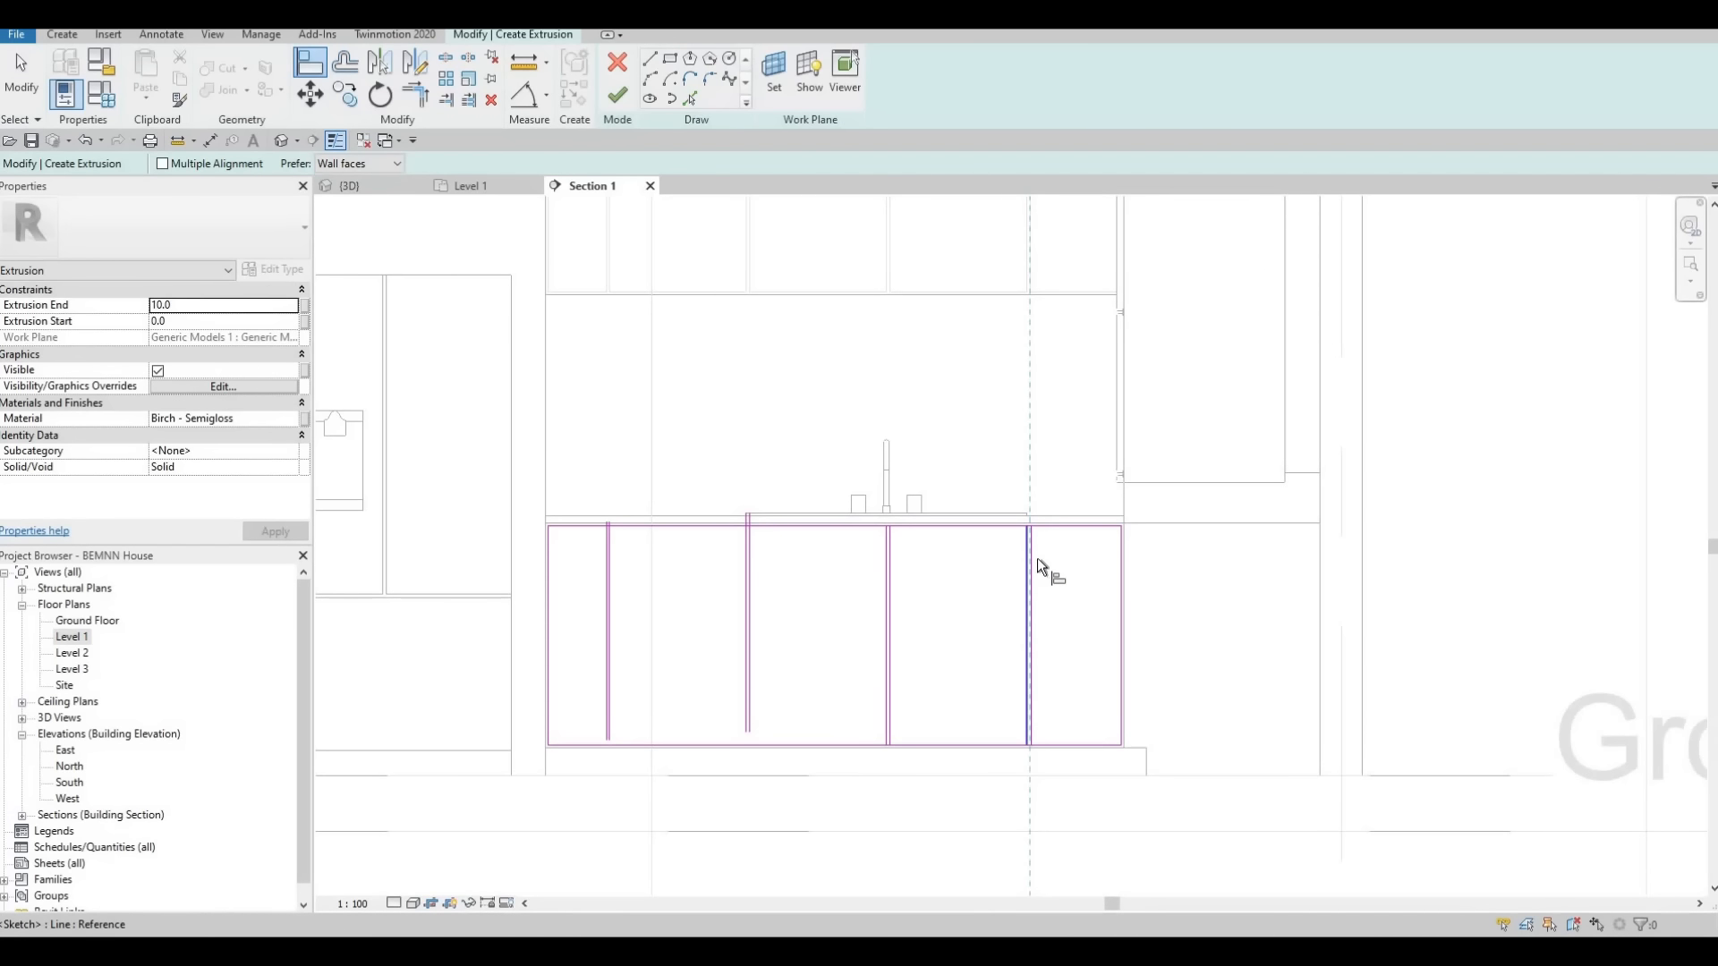
{"action": "key", "text": "Escape"}
{"action": "key", "text": "Escape"}
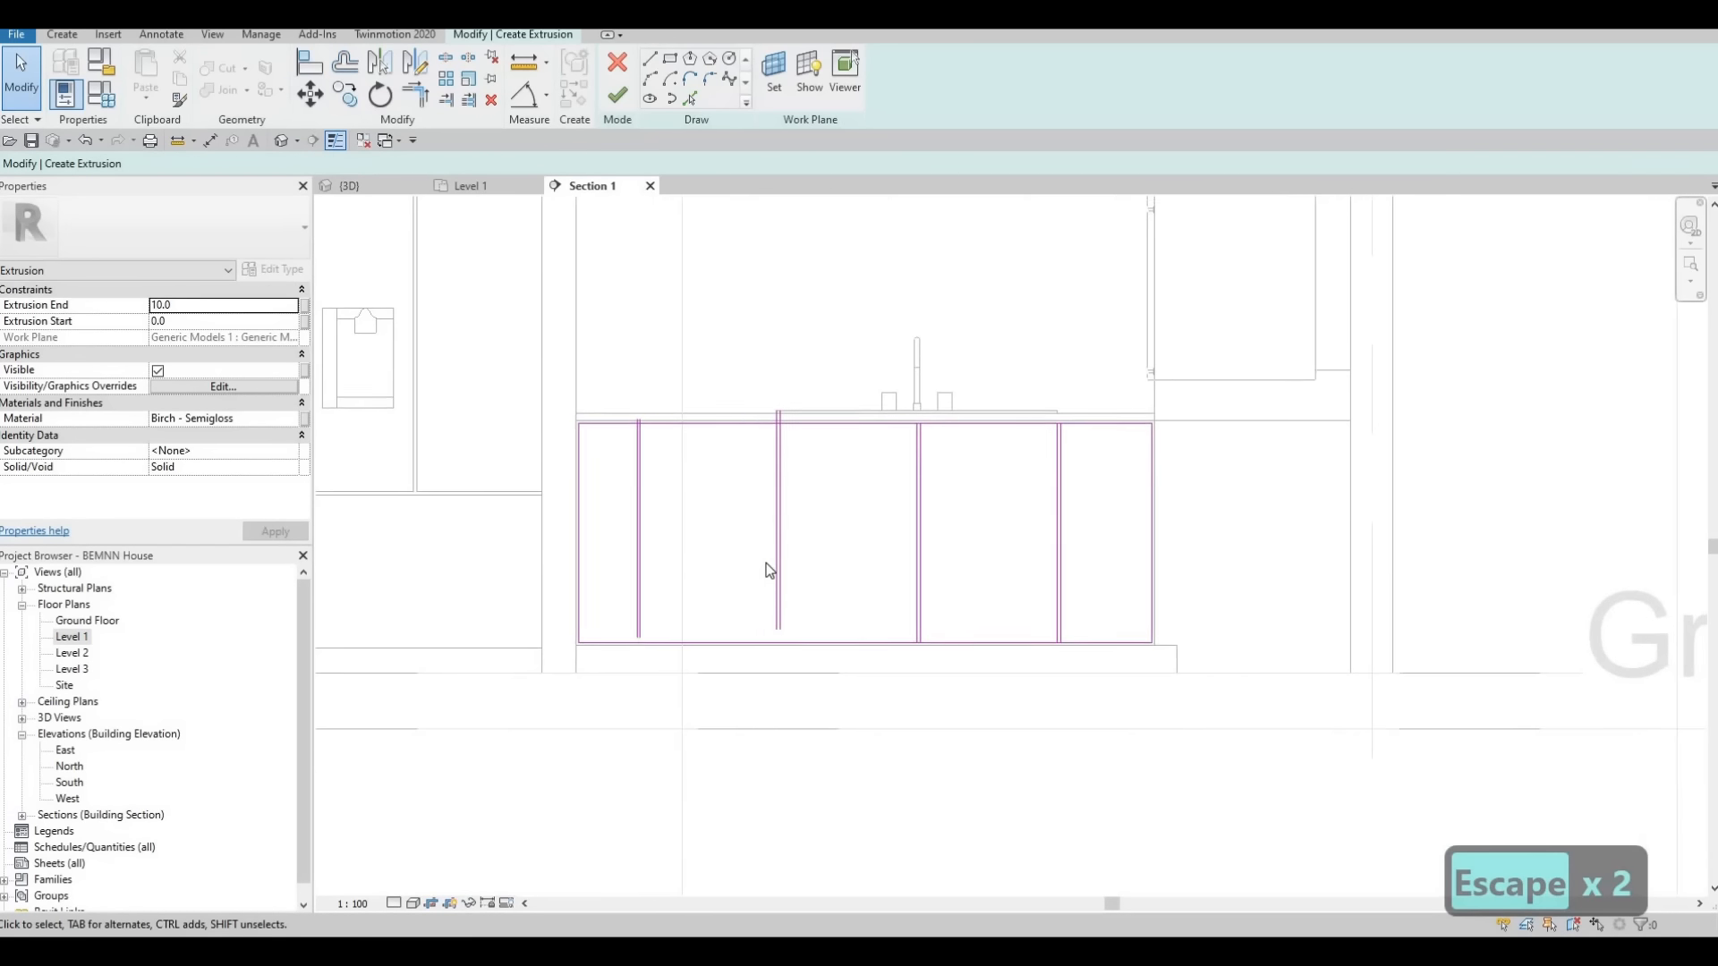
Split the panel rectangle's top edge between the two lines of the leftmost pair and of the second pair
{"action": "scroll", "coordinate": [766, 570], "scroll_direction": "up", "scroll_amount": 2}
{"action": "key", "text": "s"}
{"action": "key", "text": "l"}
{"action": "scroll", "coordinate": [597, 346], "scroll_direction": "up", "scroll_amount": 1}
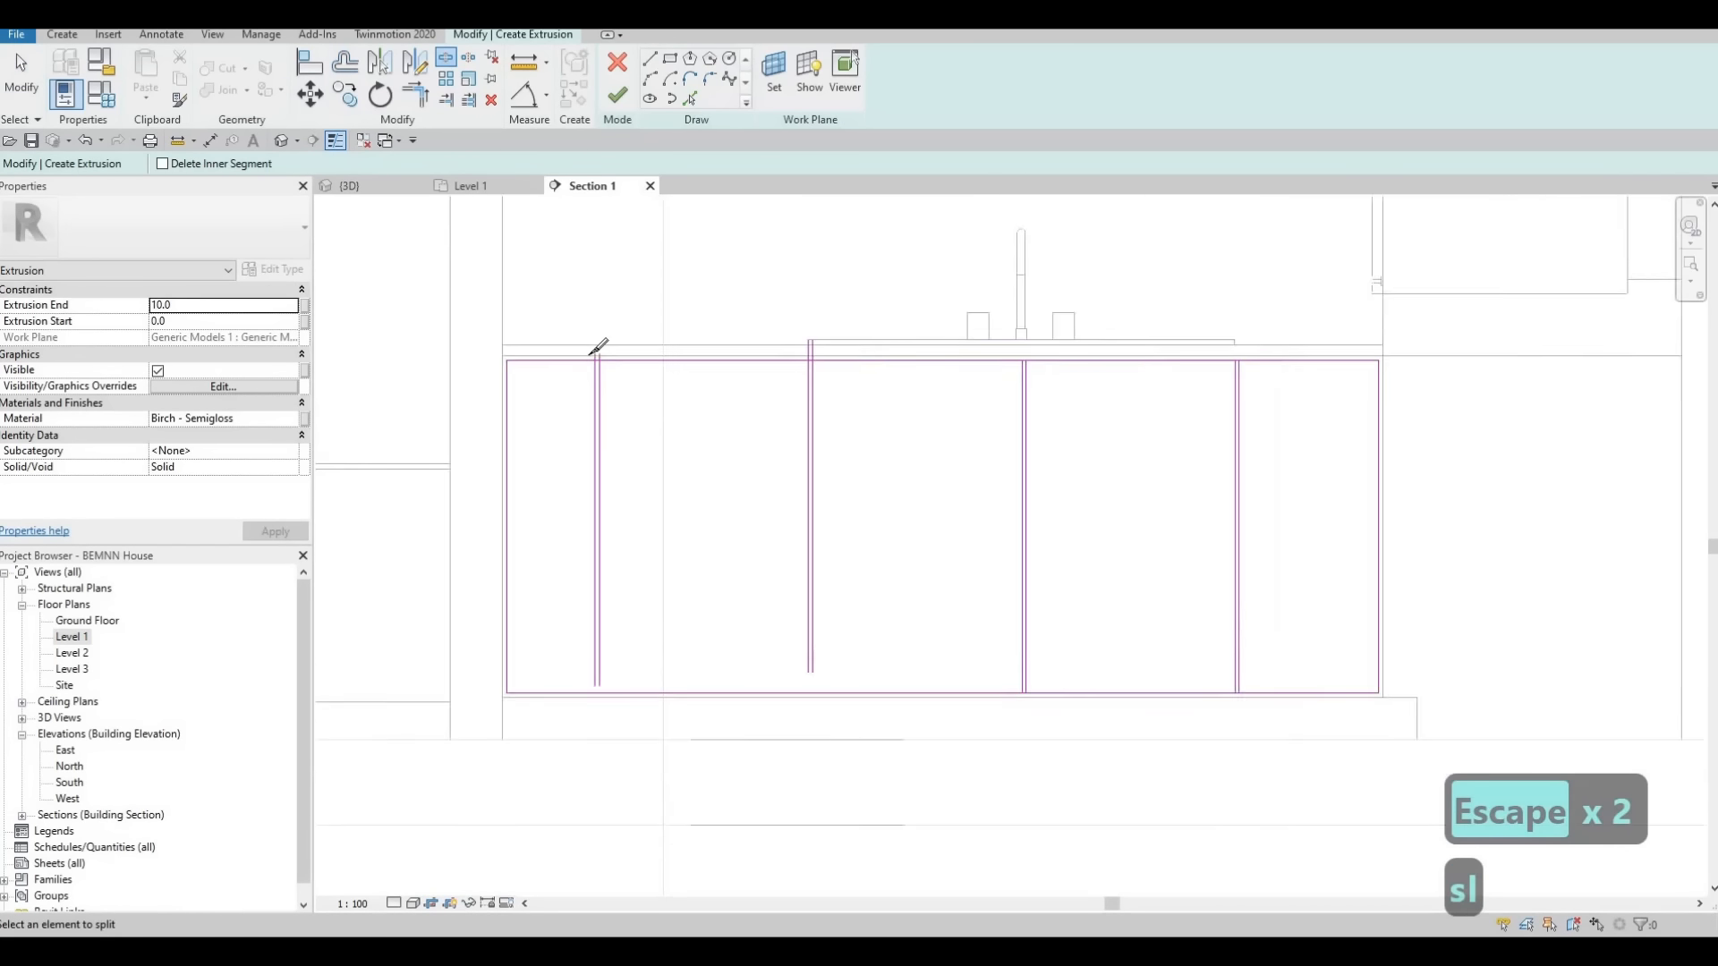
{"action": "scroll", "coordinate": [598, 346], "scroll_direction": "up", "scroll_amount": 4}
{"action": "scroll", "coordinate": [587, 360], "scroll_direction": "up", "scroll_amount": 2}
{"action": "left_click", "coordinate": [588, 359]}
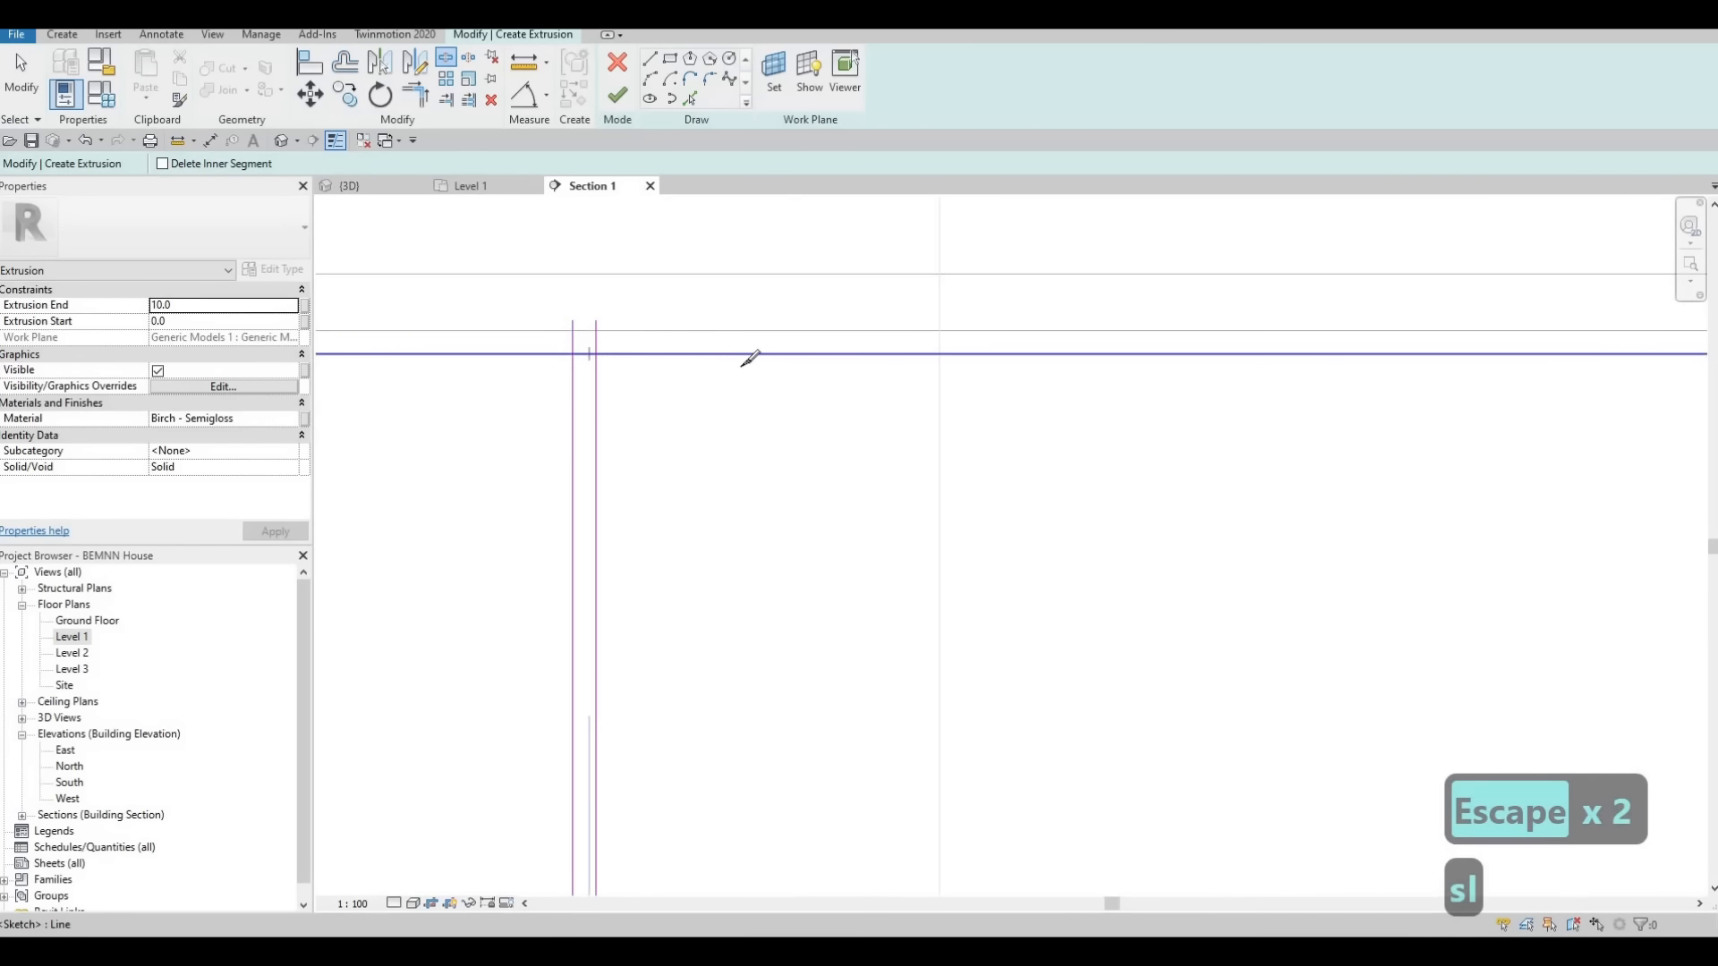
{"action": "scroll", "coordinate": [1297, 355], "scroll_direction": "down", "scroll_amount": 2}
{"action": "middle_click_drag", "start_coordinate": [1297, 356], "coordinate": [1042, 354]}
{"action": "scroll", "coordinate": [1296, 335], "scroll_direction": "up", "scroll_amount": 2}
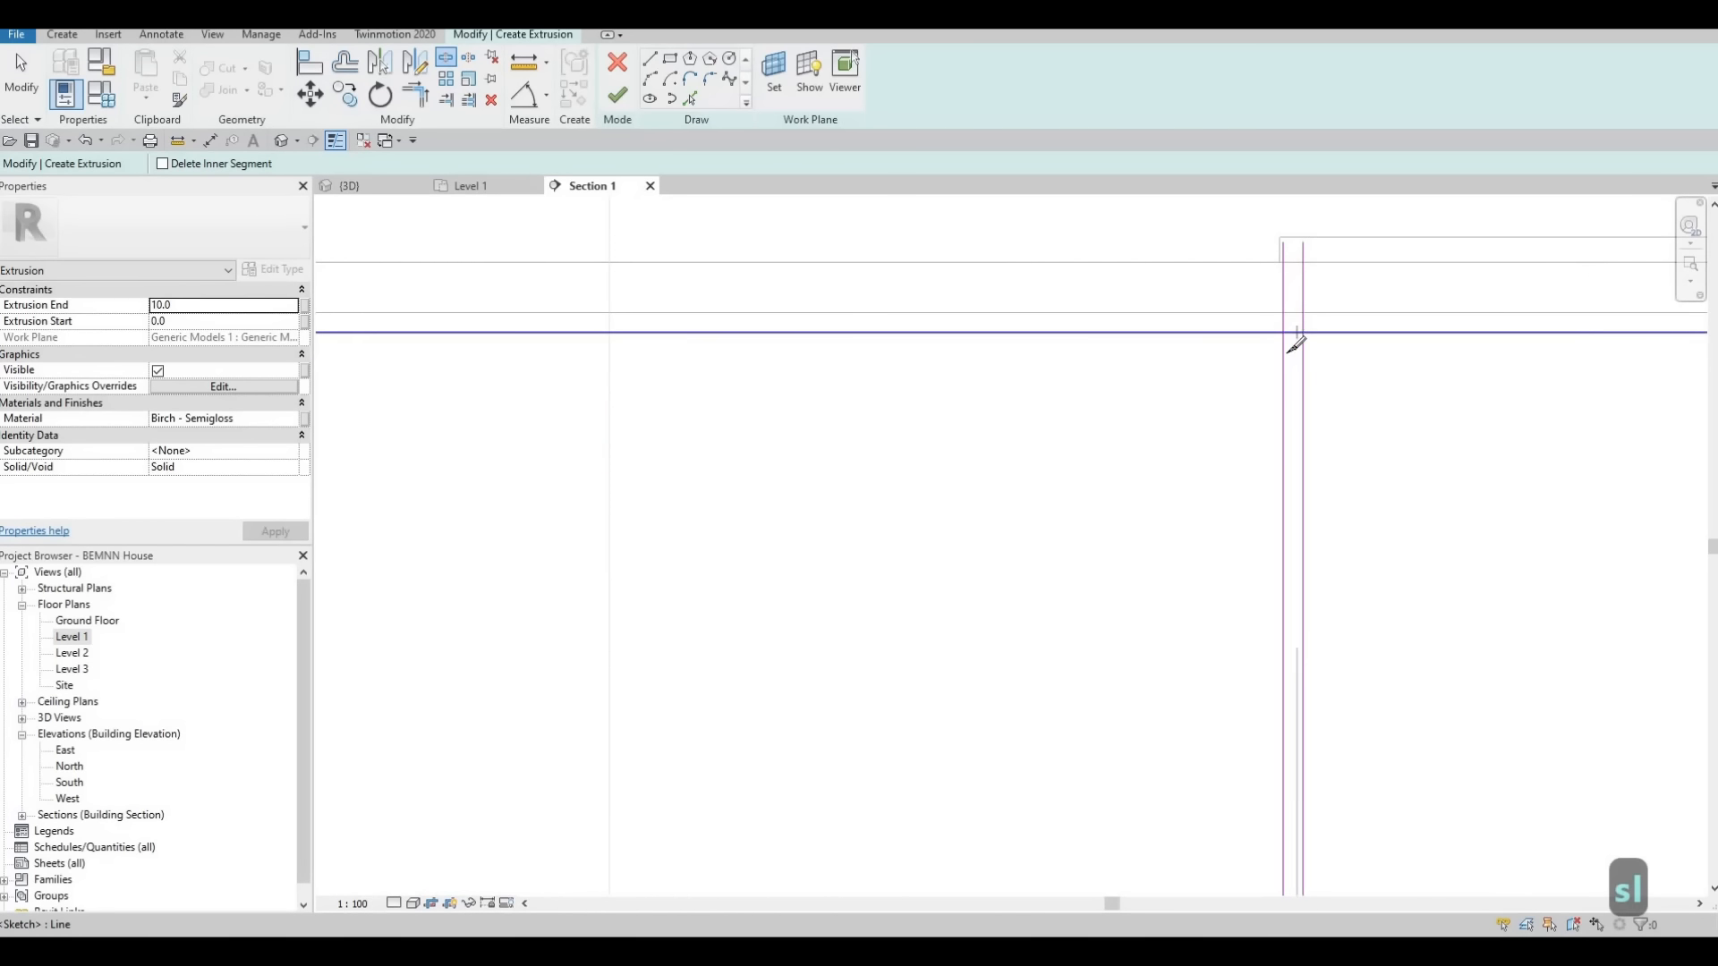
{"action": "left_click", "coordinate": [1297, 344]}
Split the panel rectangle's top edge inside the line pair below the faucet and inside the rightmost pair
{"action": "scroll", "coordinate": [1294, 344], "scroll_direction": "down", "scroll_amount": 4}
{"action": "middle_click_drag", "start_coordinate": [1427, 407], "coordinate": [593, 374]}
{"action": "scroll", "coordinate": [879, 311], "scroll_direction": "up", "scroll_amount": 2}
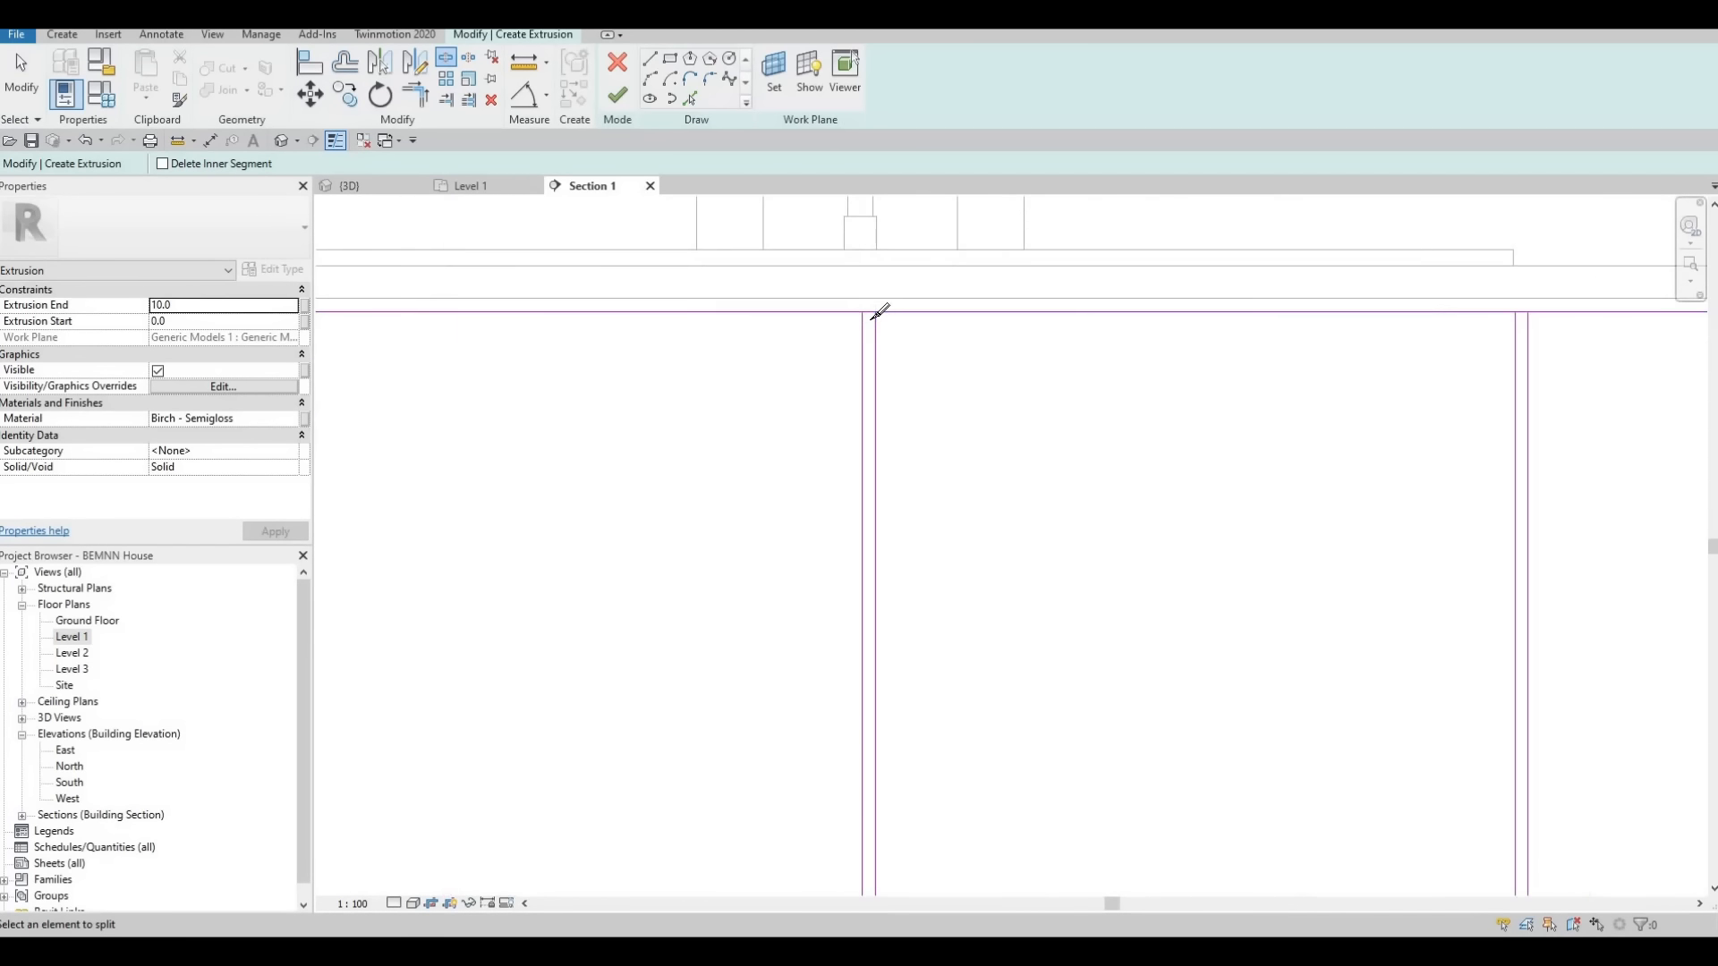
{"action": "scroll", "coordinate": [872, 318], "scroll_direction": "up", "scroll_amount": 2}
{"action": "left_click", "coordinate": [876, 315]}
{"action": "scroll", "coordinate": [1431, 365], "scroll_direction": "down", "scroll_amount": 3}
{"action": "middle_click_drag", "start_coordinate": [1620, 355], "coordinate": [1402, 350]}
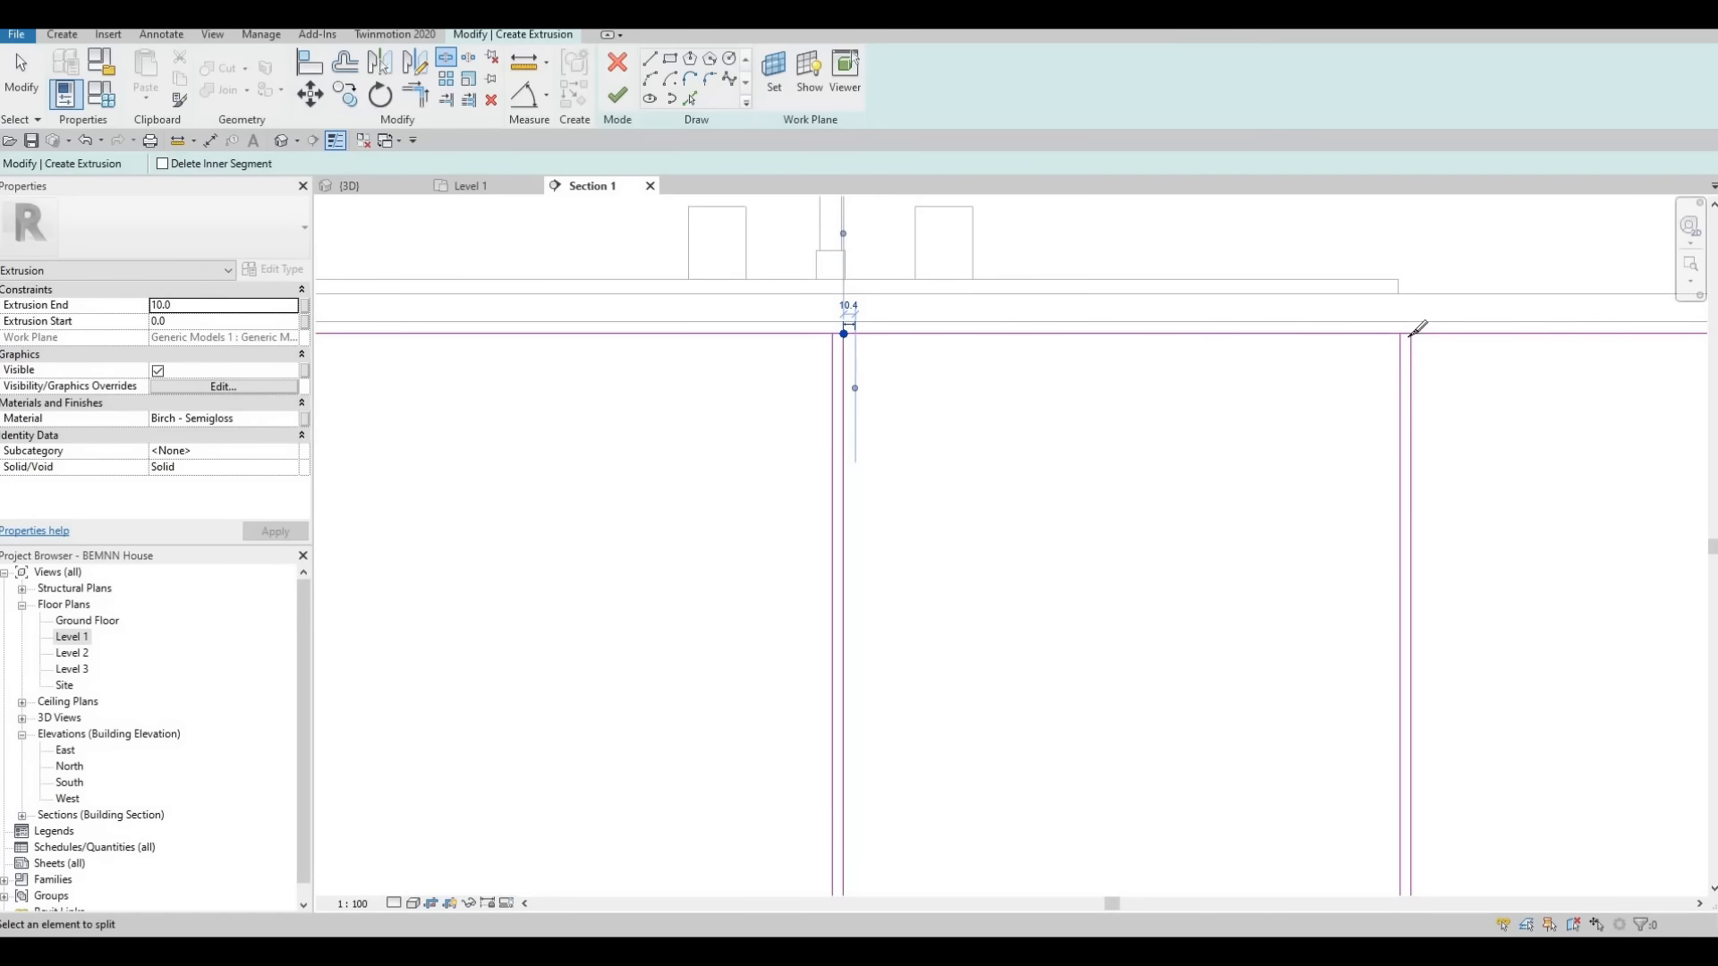
{"action": "scroll", "coordinate": [1411, 331], "scroll_direction": "up", "scroll_amount": 3}
{"action": "left_click", "coordinate": [1409, 323]}
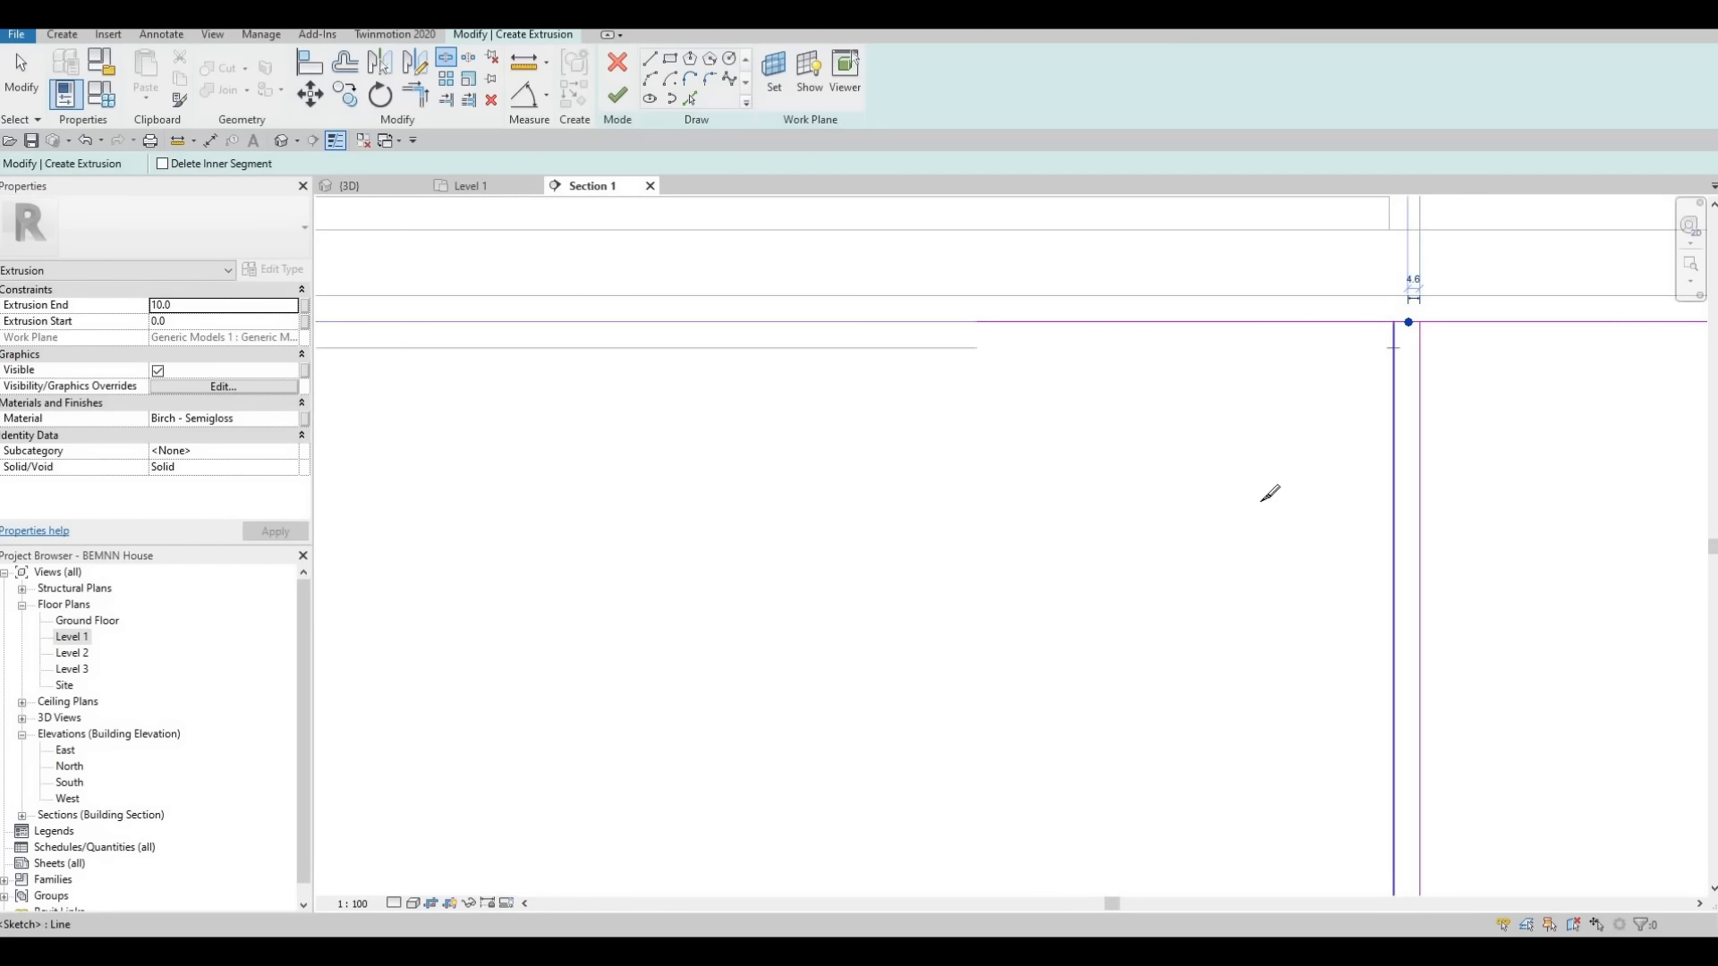
Split the panel rectangle's bottom edge inside the rightmost line pair and the pair below the faucet
{"action": "scroll", "coordinate": [1271, 493], "scroll_direction": "down", "scroll_amount": 5}
{"action": "middle_click_drag", "start_coordinate": [1330, 797], "coordinate": [1399, 698]}
{"action": "scroll", "coordinate": [1317, 654], "scroll_direction": "up", "scroll_amount": 1}
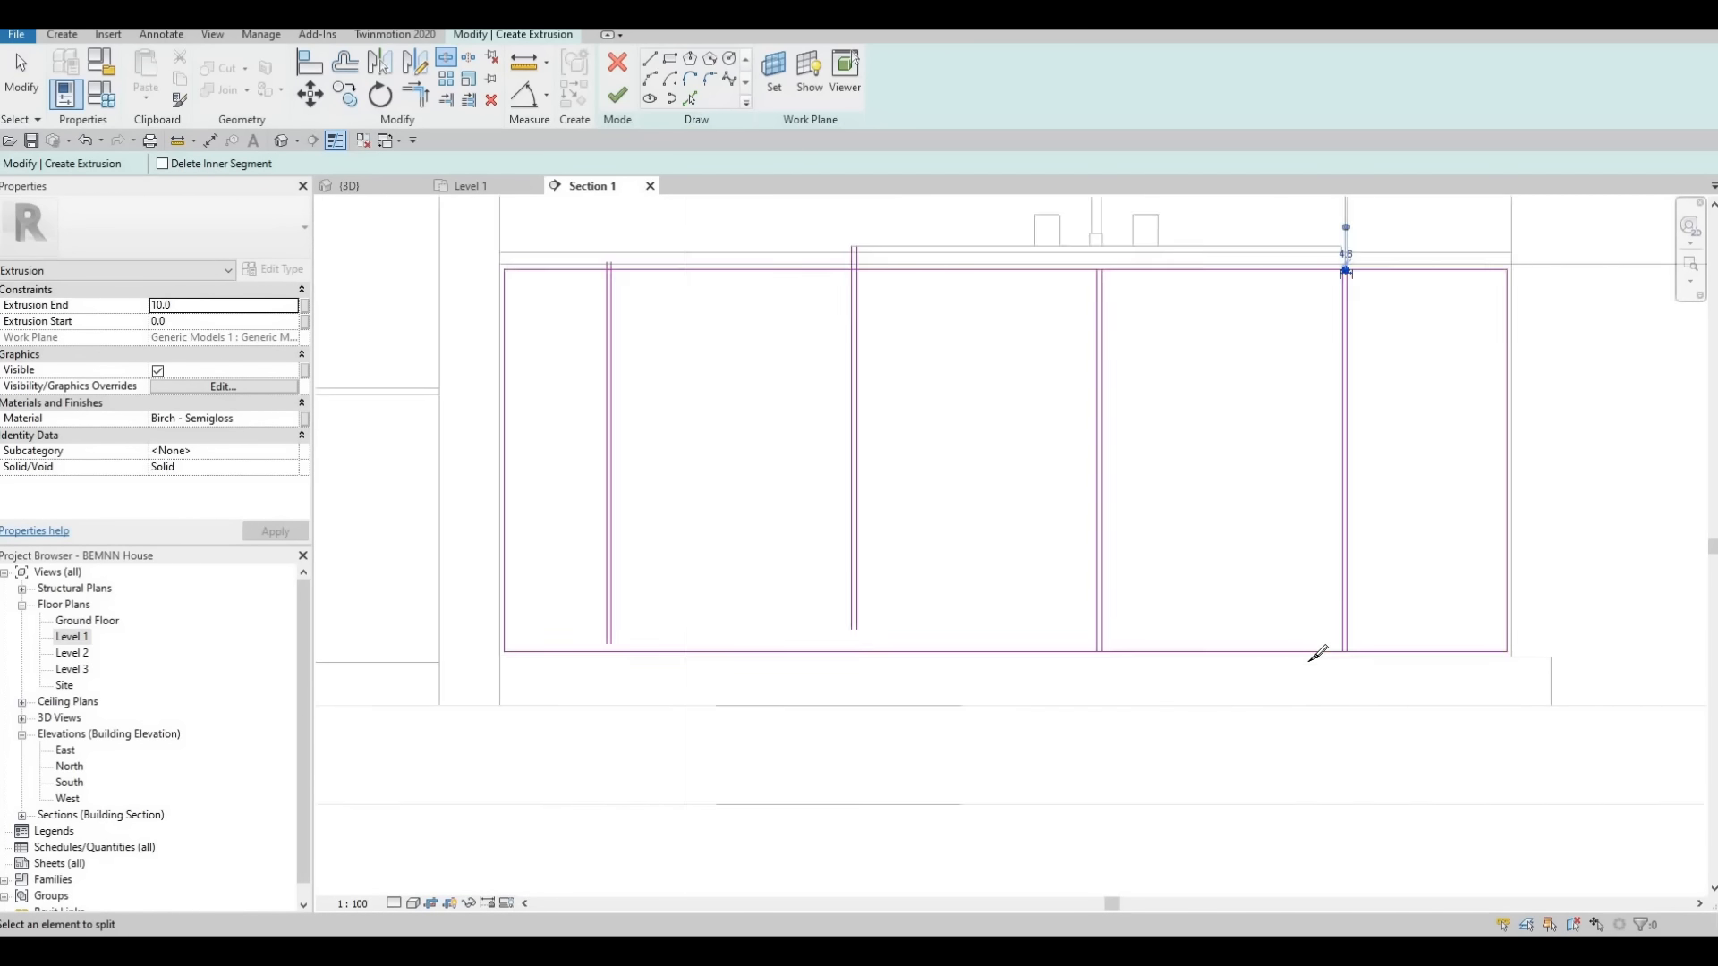
{"action": "scroll", "coordinate": [1317, 654], "scroll_direction": "up", "scroll_amount": 4}
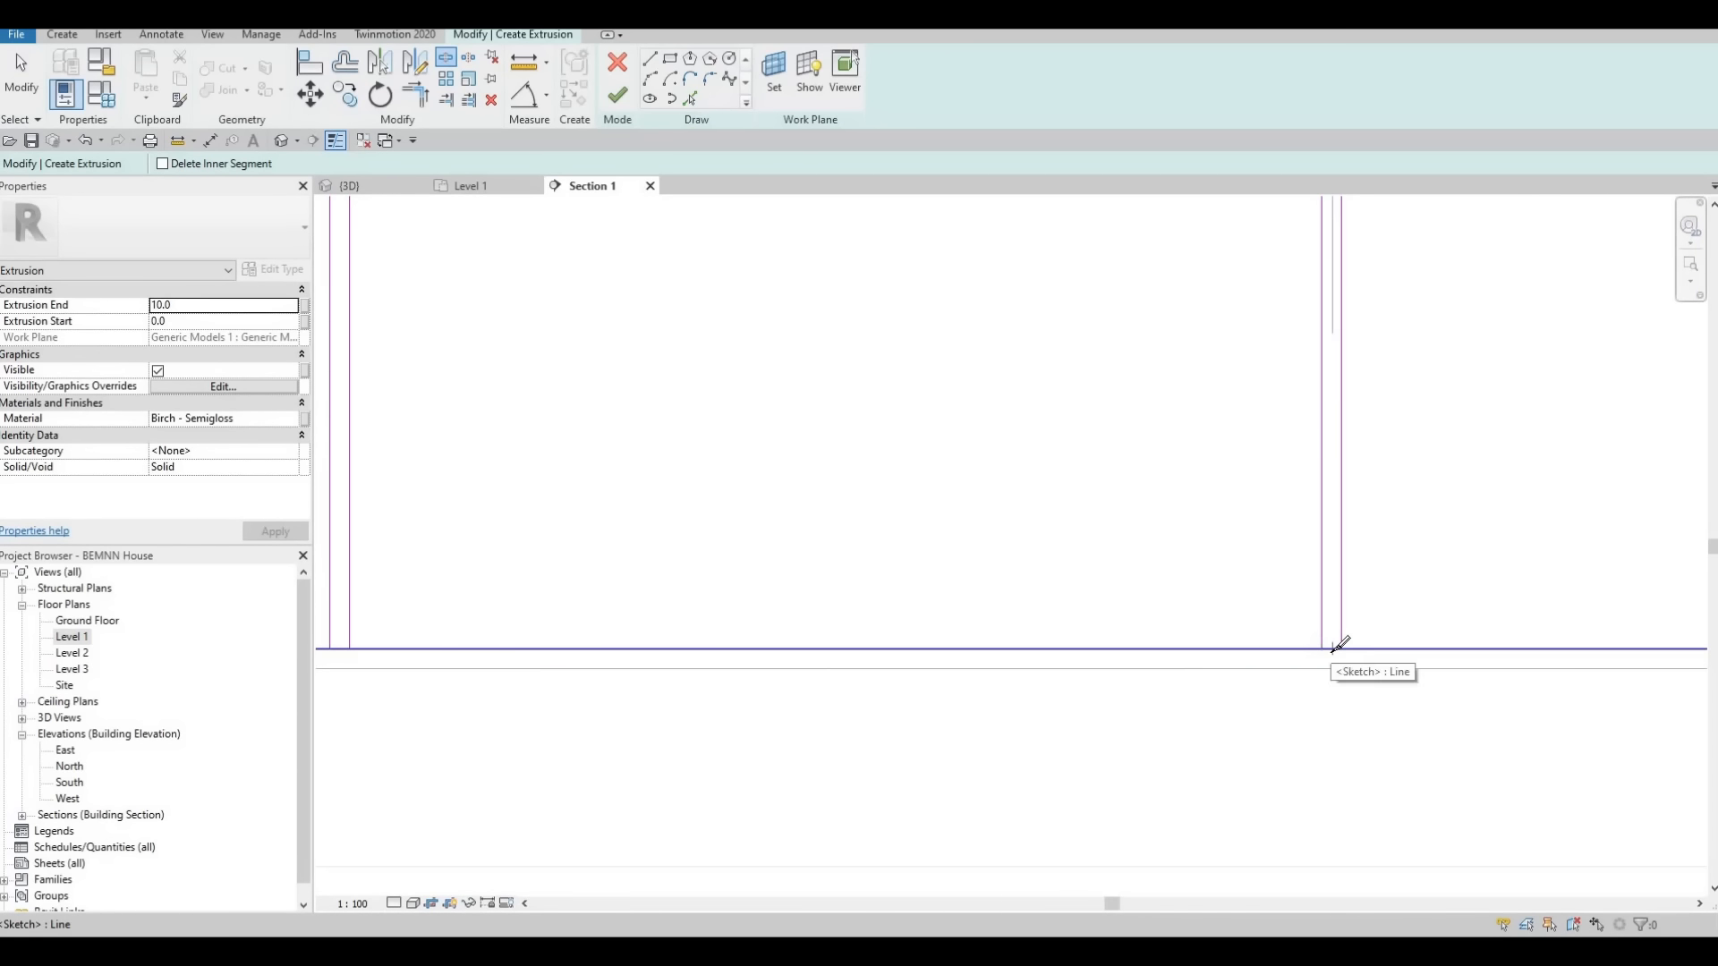
{"action": "scroll", "coordinate": [1171, 567], "scroll_direction": "down", "scroll_amount": 2}
{"action": "scroll", "coordinate": [1169, 570], "scroll_direction": "up", "scroll_amount": 4}
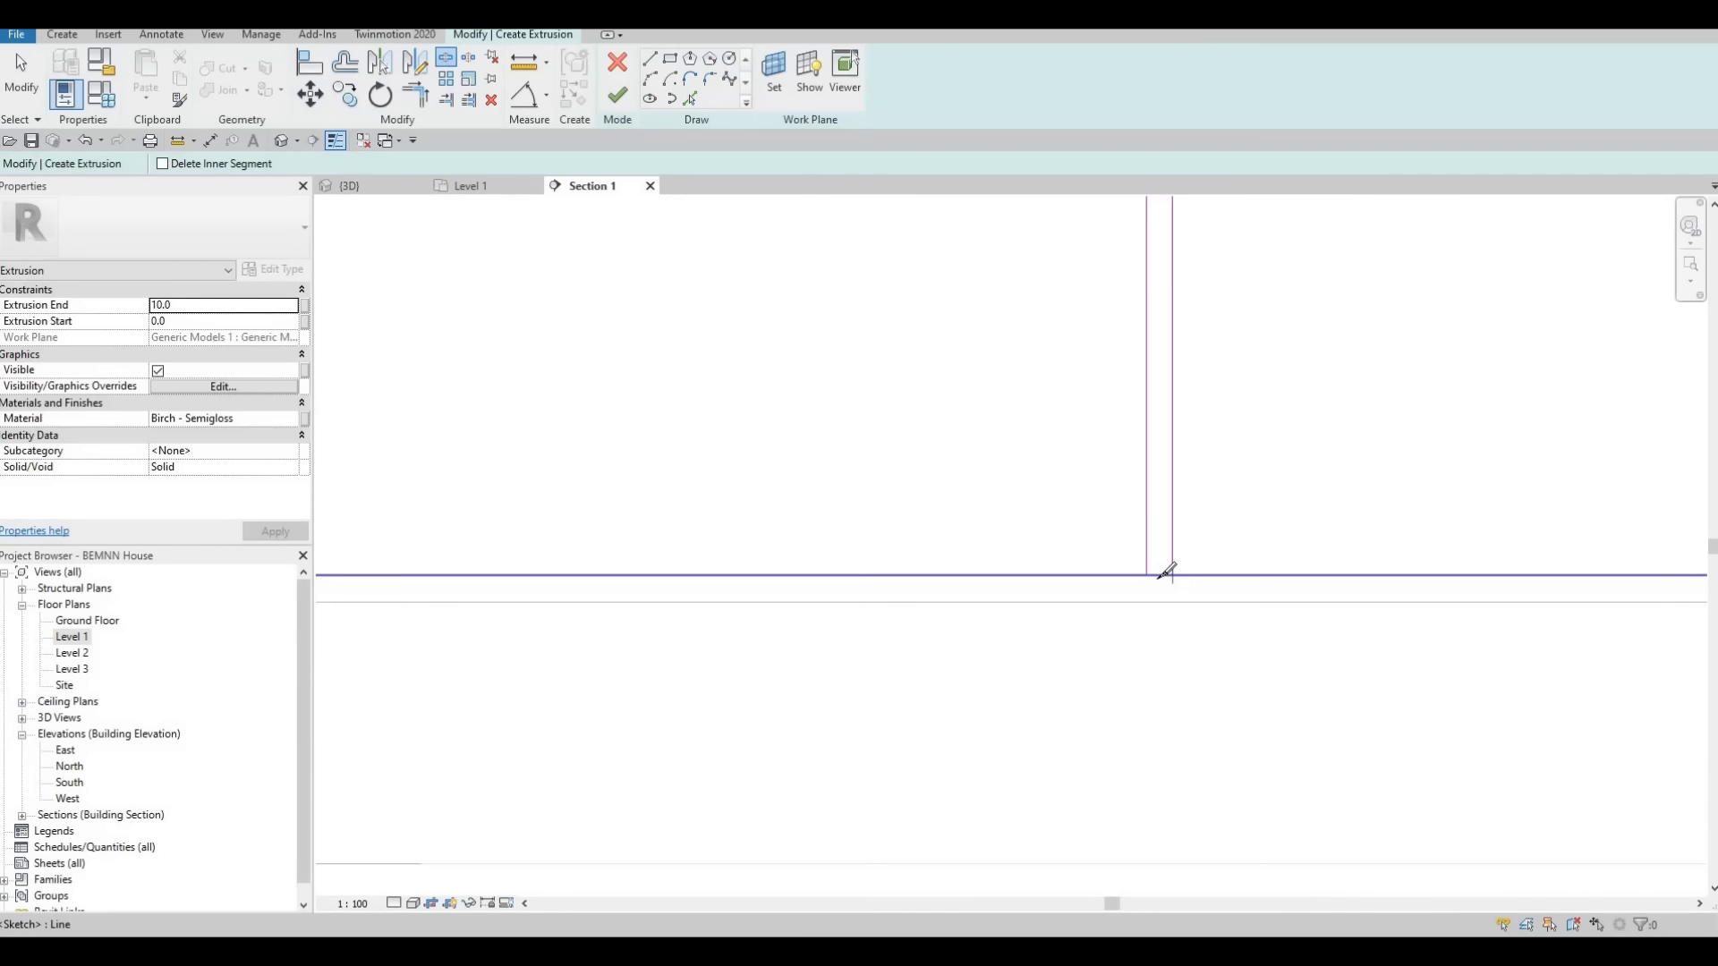
{"action": "left_click", "coordinate": [1156, 579]}
Split the panel rectangle's bottom edge at the second line pair from the left and at the leftmost pair
{"action": "scroll", "coordinate": [1152, 580], "scroll_direction": "down", "scroll_amount": 2}
{"action": "middle_click_drag", "start_coordinate": [408, 583], "coordinate": [871, 603]}
{"action": "scroll", "coordinate": [904, 612], "scroll_direction": "up", "scroll_amount": 2}
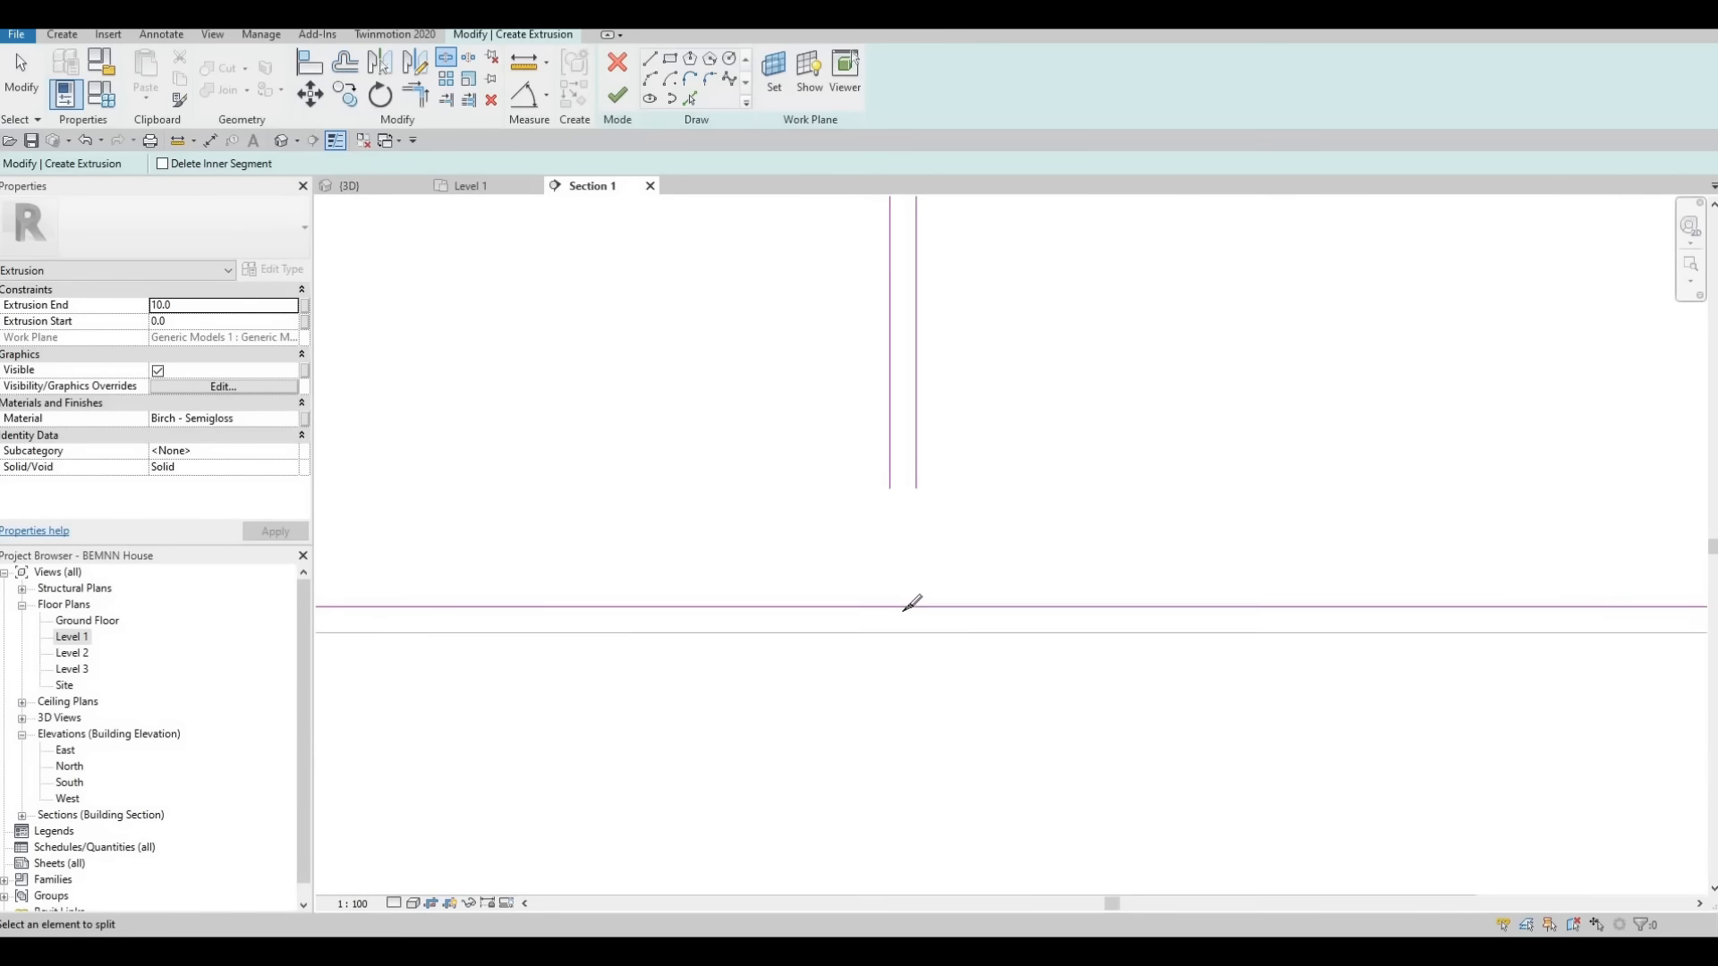
{"action": "left_click", "coordinate": [903, 609]}
{"action": "scroll", "coordinate": [901, 608], "scroll_direction": "down", "scroll_amount": 2}
{"action": "middle_click_drag", "start_coordinate": [384, 546], "coordinate": [938, 548]}
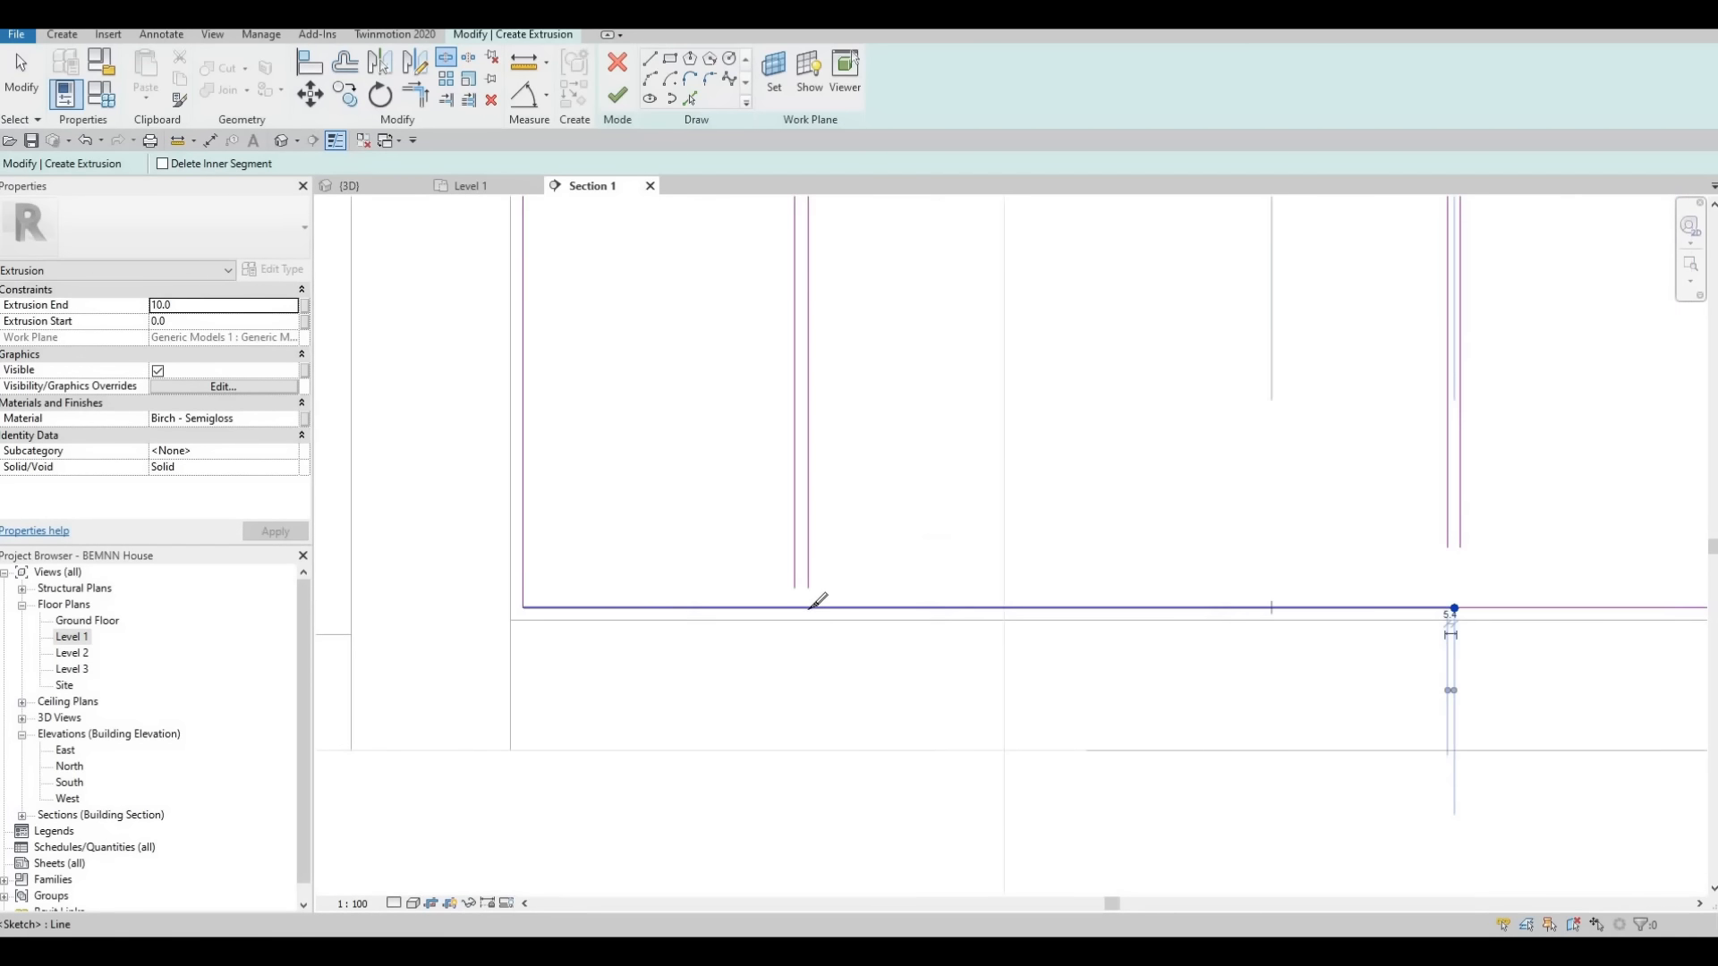
{"action": "scroll", "coordinate": [806, 601], "scroll_direction": "up", "scroll_amount": 2}
{"action": "left_click", "coordinate": [803, 547]}
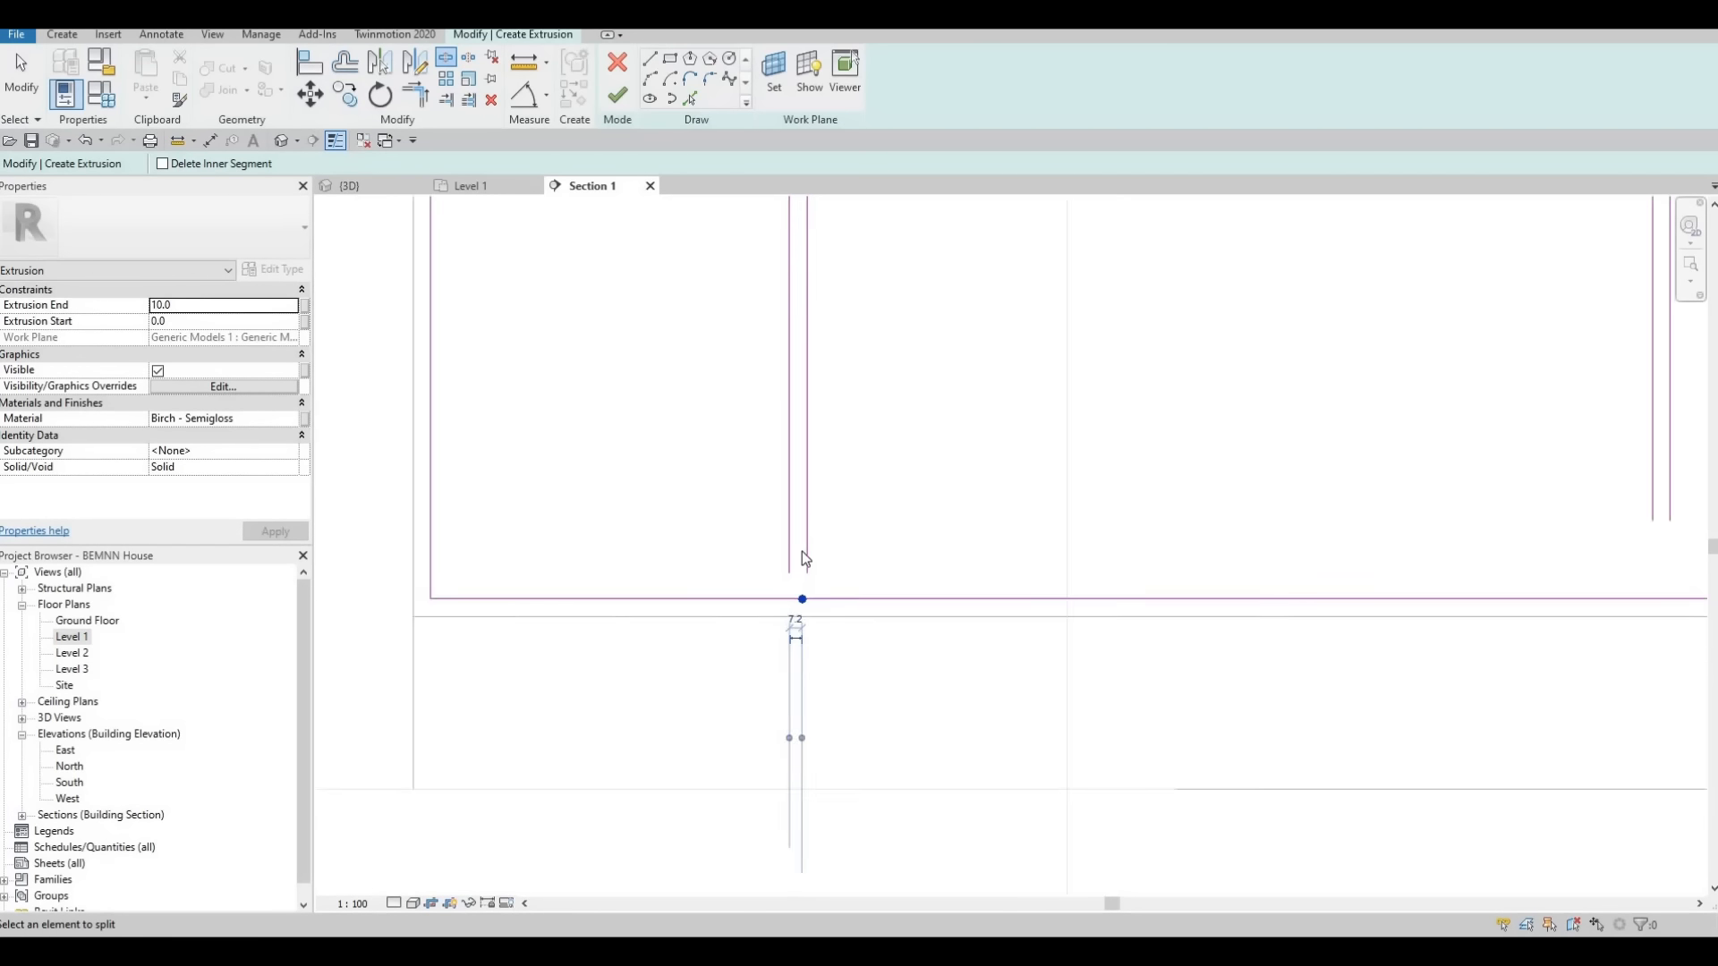
{"action": "scroll", "coordinate": [801, 550], "scroll_direction": "down", "scroll_amount": 2}
{"action": "key", "text": "Escape"}
{"action": "key", "text": "Escape"}
{"action": "key", "text": "Escape"}
Trim the panel rectangle's top edge to both lines of the leftmost pair, forming the upper corners there
{"action": "key", "text": "t"}
{"action": "key", "text": "r"}
{"action": "scroll", "coordinate": [839, 517], "scroll_direction": "up", "scroll_amount": 1}
{"action": "mouse_move", "coordinate": [801, 235]}
{"action": "middle_mouse_down"}
{"action": "mouse_move", "coordinate": [839, 517]}
{"action": "mouse_move", "coordinate": [848, 483]}
{"action": "middle_mouse_up"}
{"action": "scroll", "coordinate": [839, 517], "scroll_direction": "down", "scroll_amount": 1}
{"action": "scroll", "coordinate": [841, 498], "scroll_direction": "up", "scroll_amount": 3}
{"action": "left_click", "coordinate": [837, 422]}
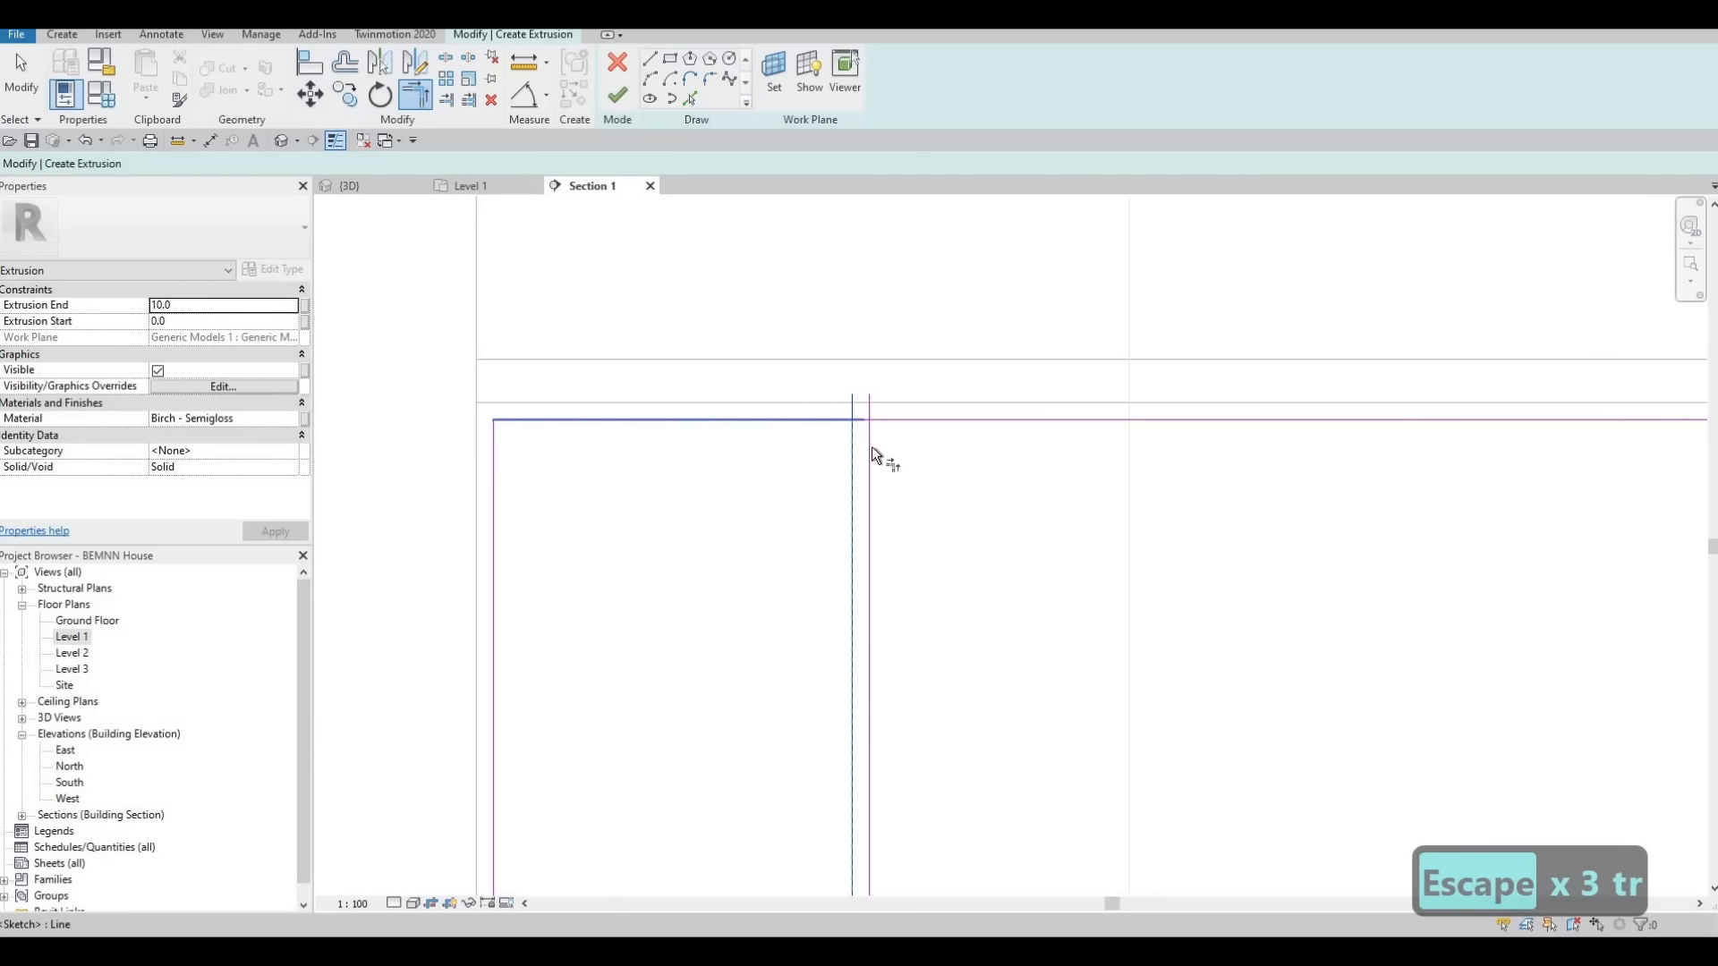
{"action": "left_click", "coordinate": [872, 447]}
{"action": "left_click", "coordinate": [890, 425]}
Trim the panel rectangle's top edge to both lines of the second pair from the left
{"action": "scroll", "coordinate": [941, 452], "scroll_direction": "down", "scroll_amount": 1}
{"action": "scroll", "coordinate": [1494, 439], "scroll_direction": "down", "scroll_amount": 1}
{"action": "middle_click_drag", "start_coordinate": [1494, 439], "coordinate": [1079, 374]}
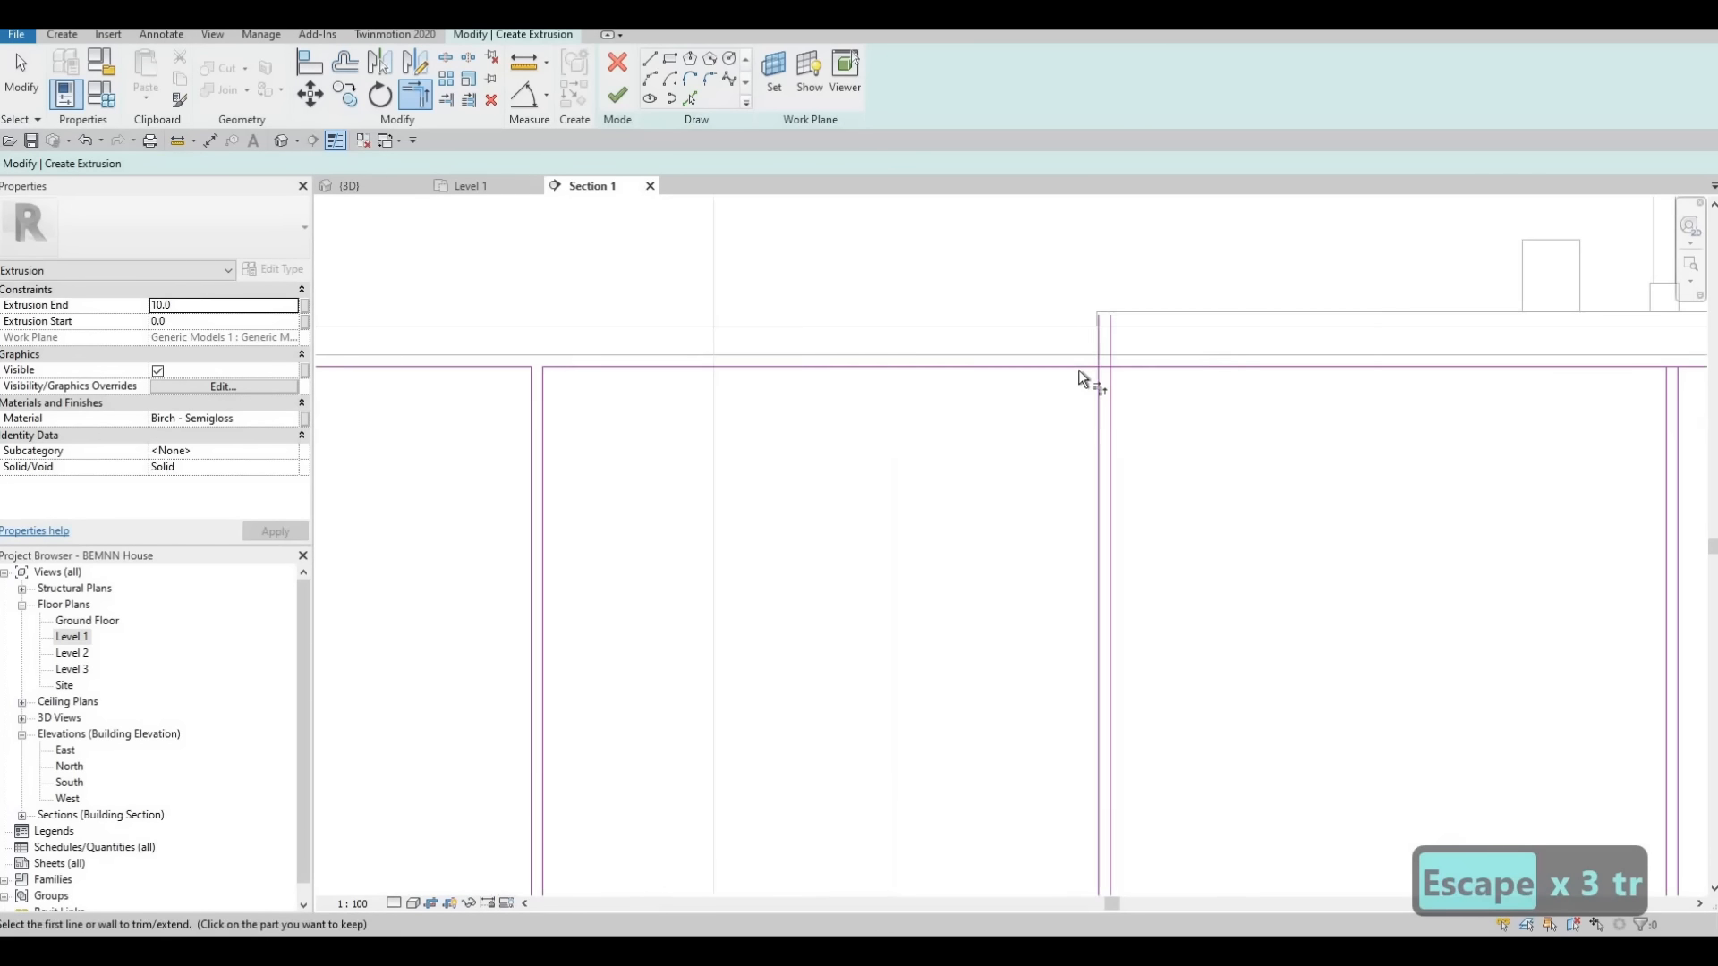
{"action": "left_click", "coordinate": [1079, 368]}
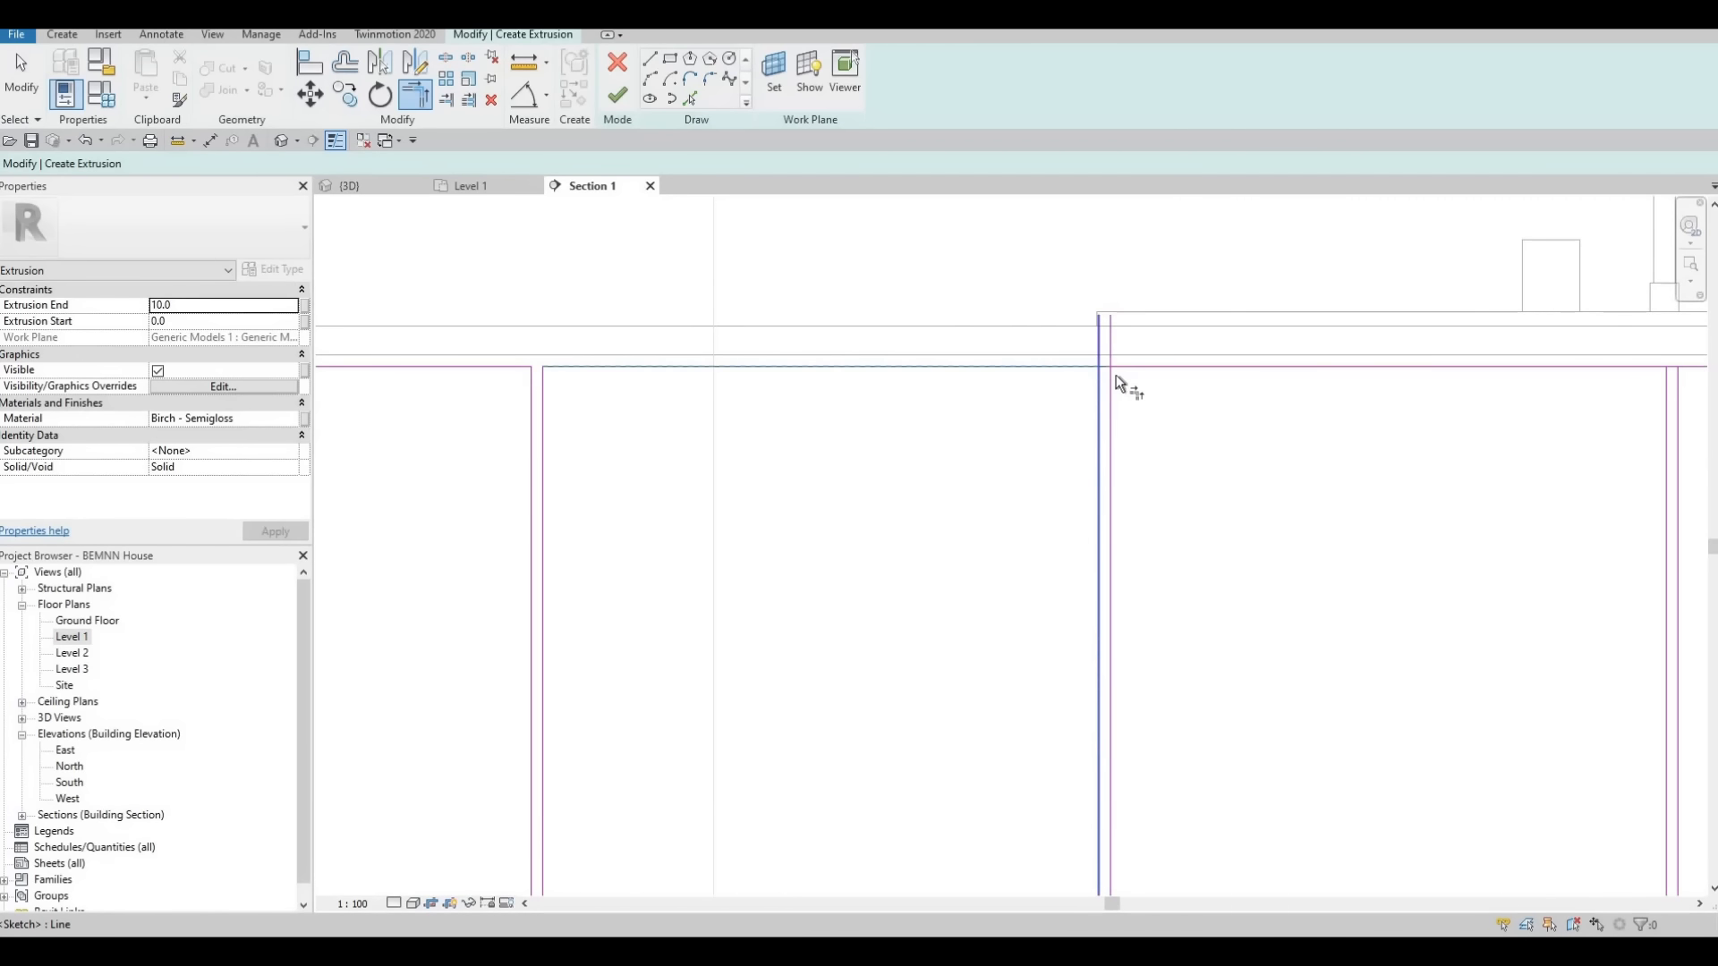
{"action": "left_click", "coordinate": [1111, 379]}
{"action": "left_click", "coordinate": [1121, 368]}
{"action": "left_click", "coordinate": [1122, 367]}
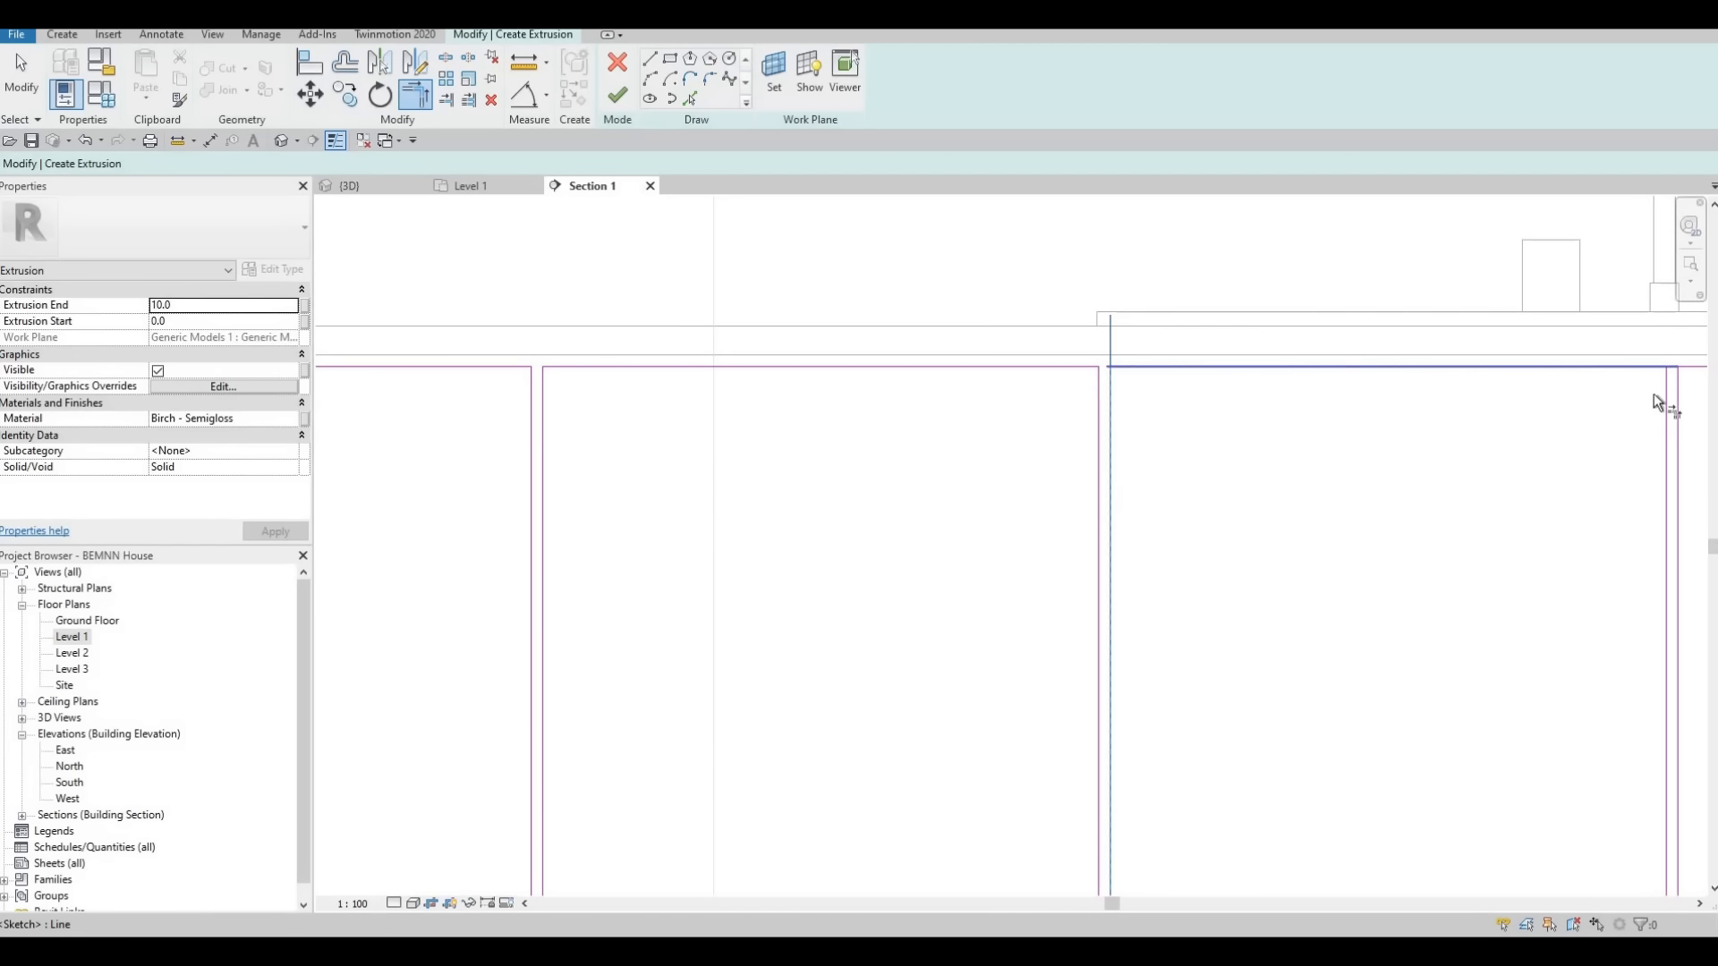
Trim the top edge to the left line of the pair below the faucet and to the rightmost pair's right line
{"action": "left_click", "coordinate": [1646, 368]}
{"action": "left_click", "coordinate": [1665, 472]}
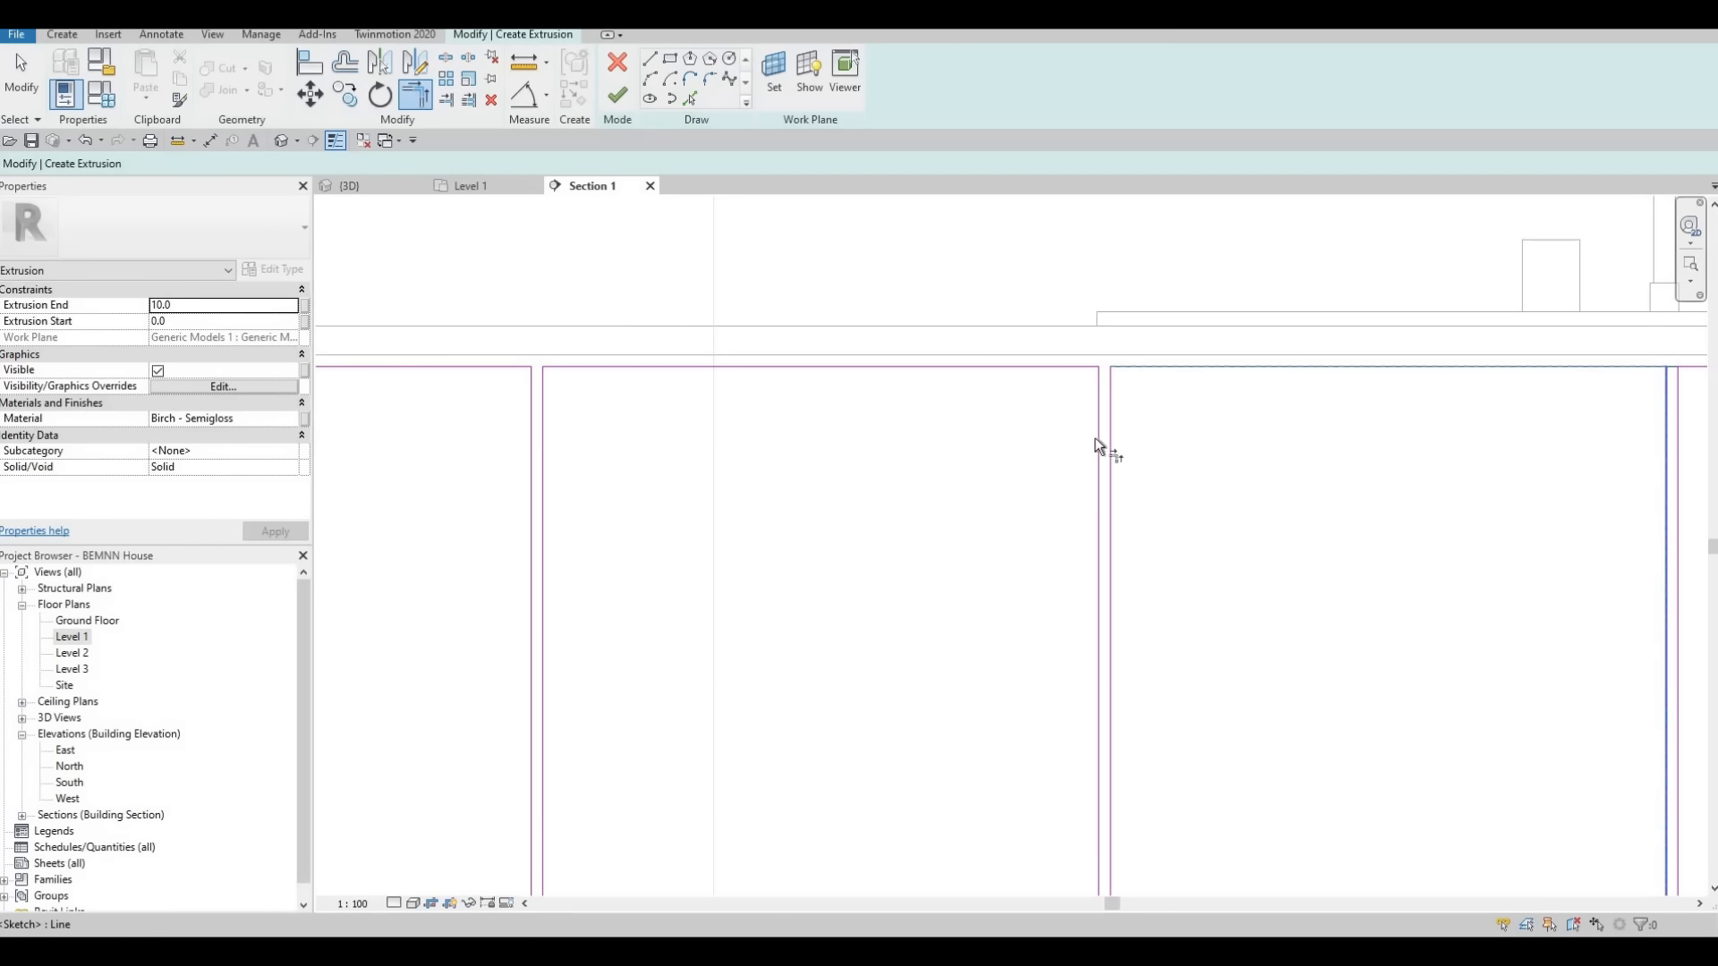
{"action": "middle_click_drag", "start_coordinate": [1438, 491], "coordinate": [904, 474]}
{"action": "middle_click_drag", "start_coordinate": [1666, 353], "coordinate": [937, 359]}
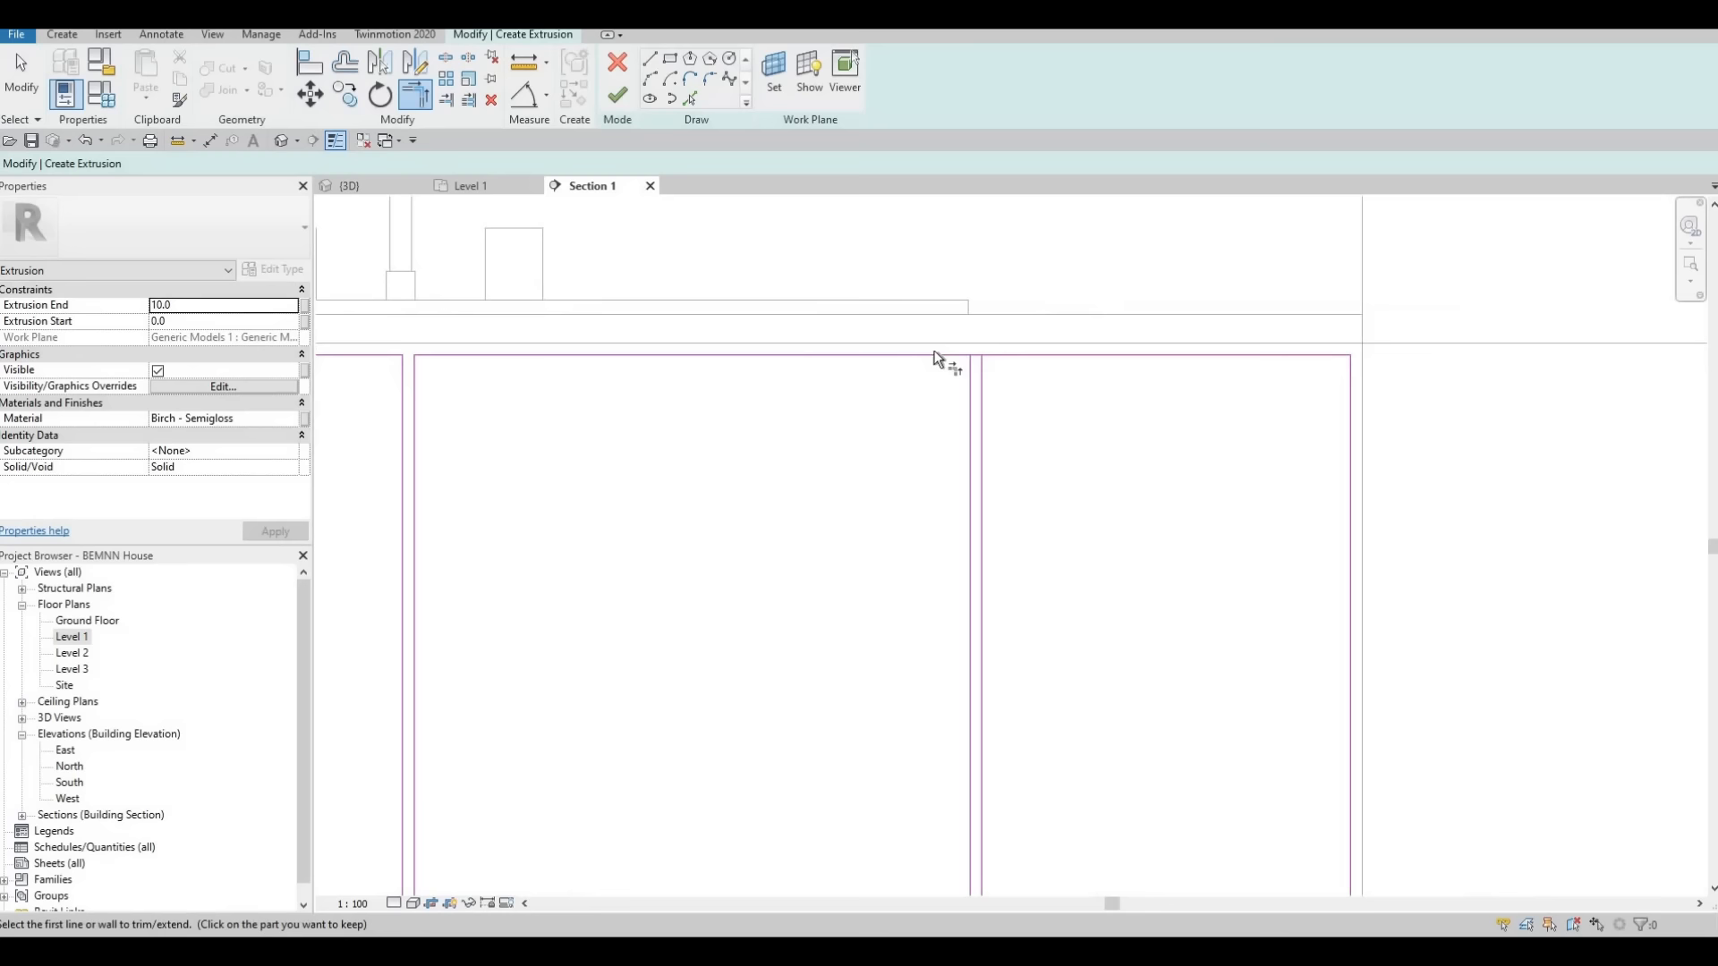
{"action": "left_click", "coordinate": [983, 388]}
{"action": "left_click", "coordinate": [1009, 356]}
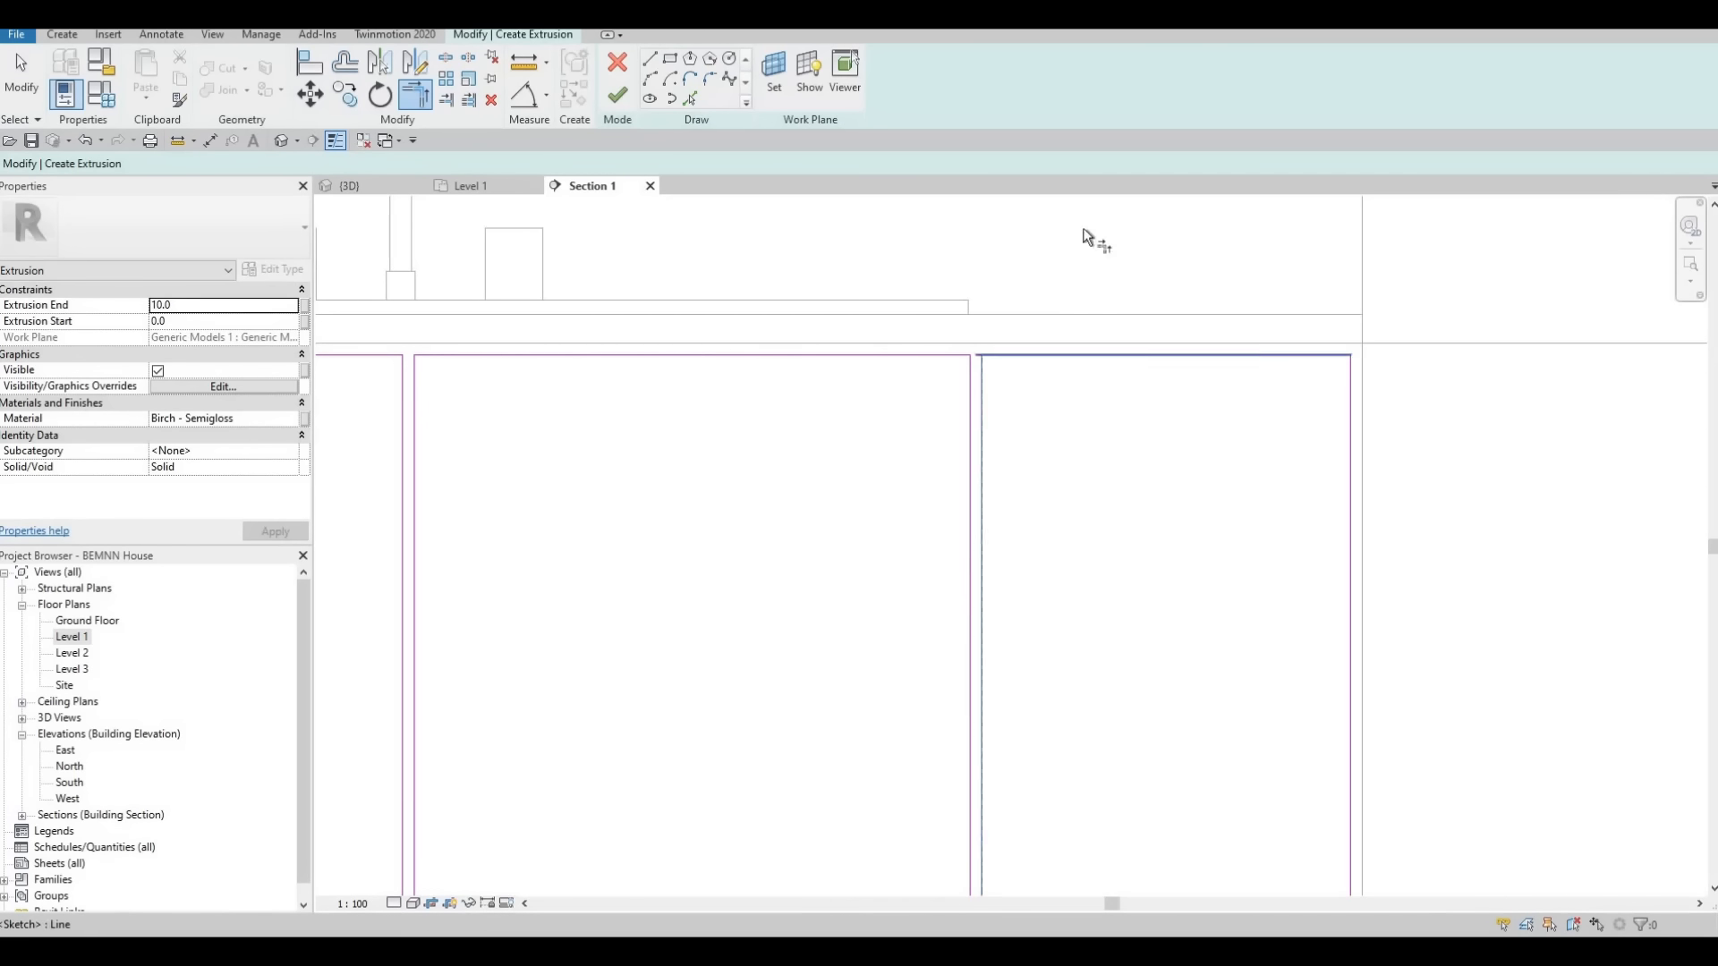
Trim the panel rectangle's bottom edge to both lines of the rightmost pair
{"action": "middle_click_drag", "start_coordinate": [1034, 623], "coordinate": [1085, 230]}
{"action": "left_click", "coordinate": [1035, 635]}
{"action": "left_click", "coordinate": [1061, 777]}
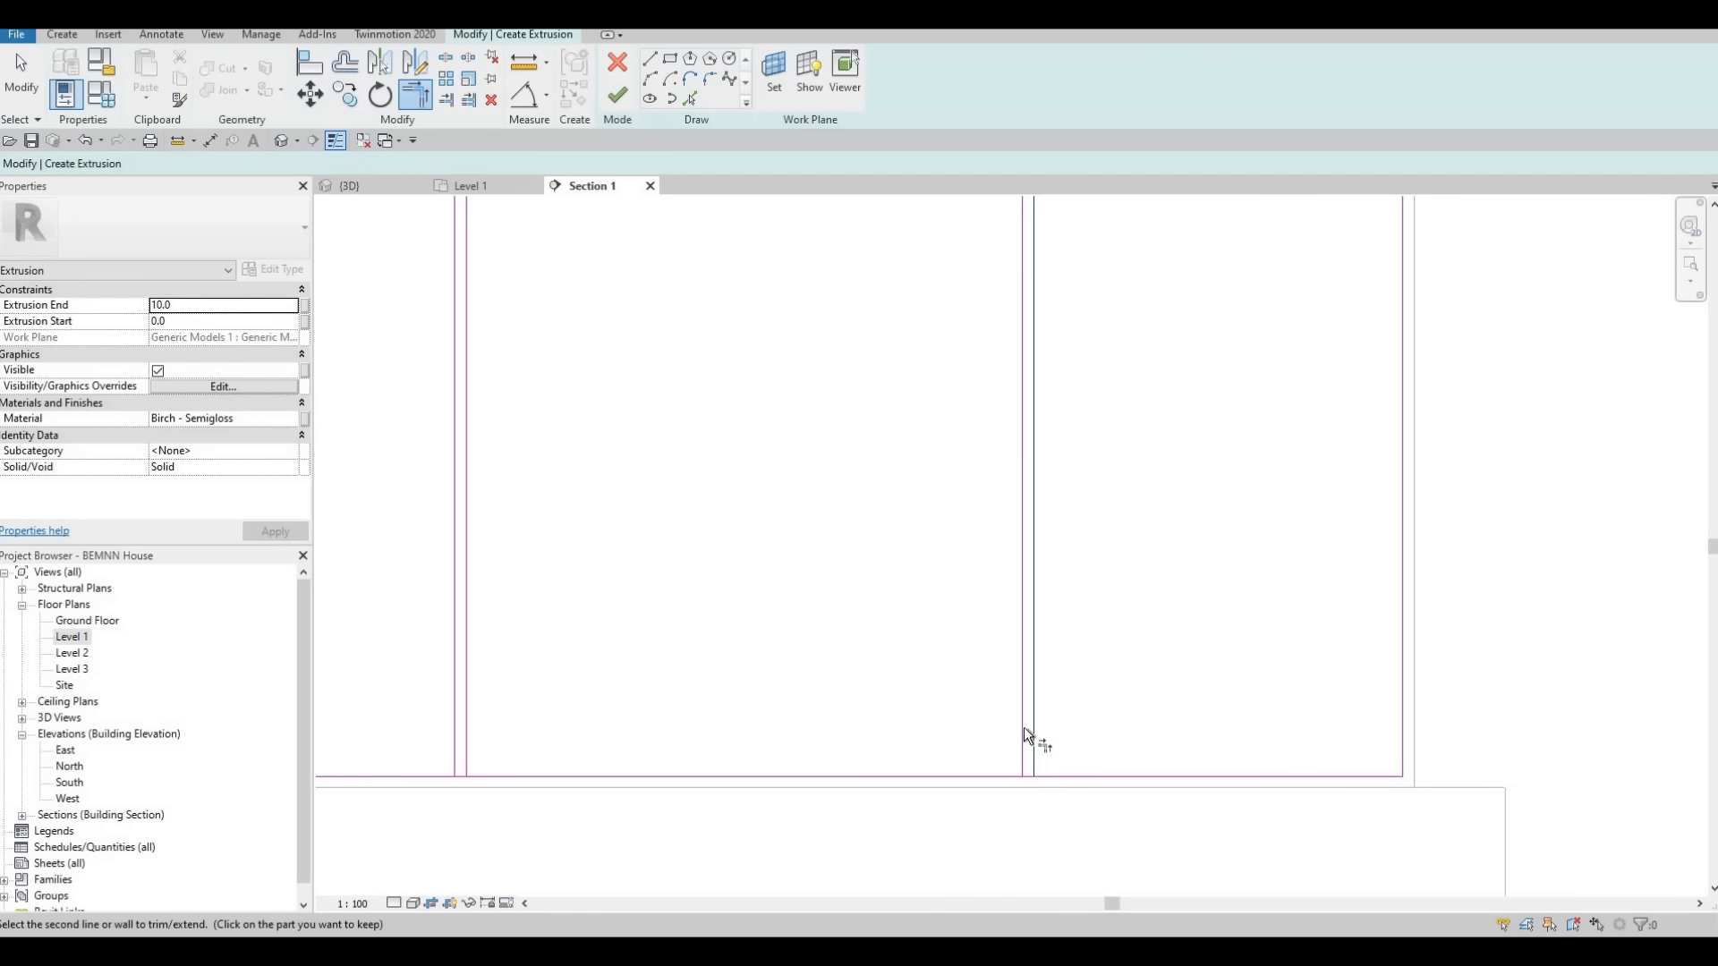
{"action": "left_click", "coordinate": [984, 775]}
{"action": "left_click", "coordinate": [961, 769]}
Trim the panel rectangle's bottom edge to both lines of the pair below the faucet
{"action": "middle_click_drag", "start_coordinate": [562, 770], "coordinate": [1025, 758]}
{"action": "left_click", "coordinate": [966, 762]}
{"action": "left_click", "coordinate": [928, 722]}
{"action": "left_click", "coordinate": [917, 720]}
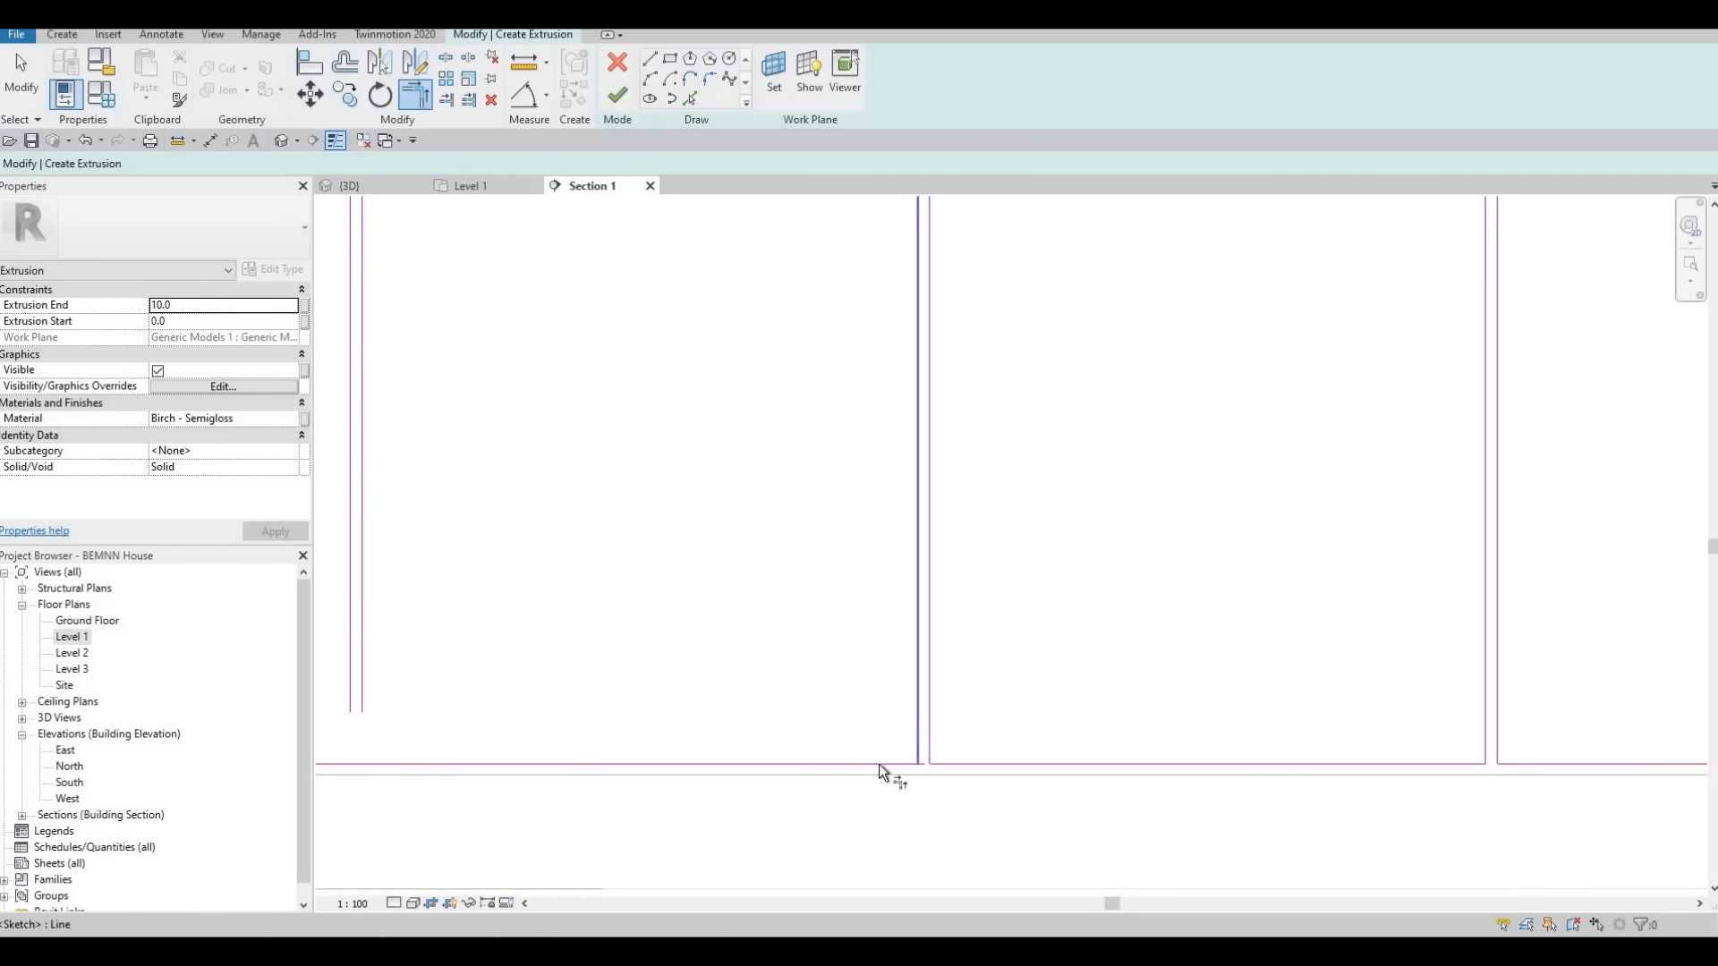
{"action": "left_click", "coordinate": [878, 763]}
Extend the second line pair from the left down to the bottom edge, trimming both into closed door corners
{"action": "middle_click_drag", "start_coordinate": [562, 728], "coordinate": [1163, 732]}
{"action": "left_click", "coordinate": [1026, 756]}
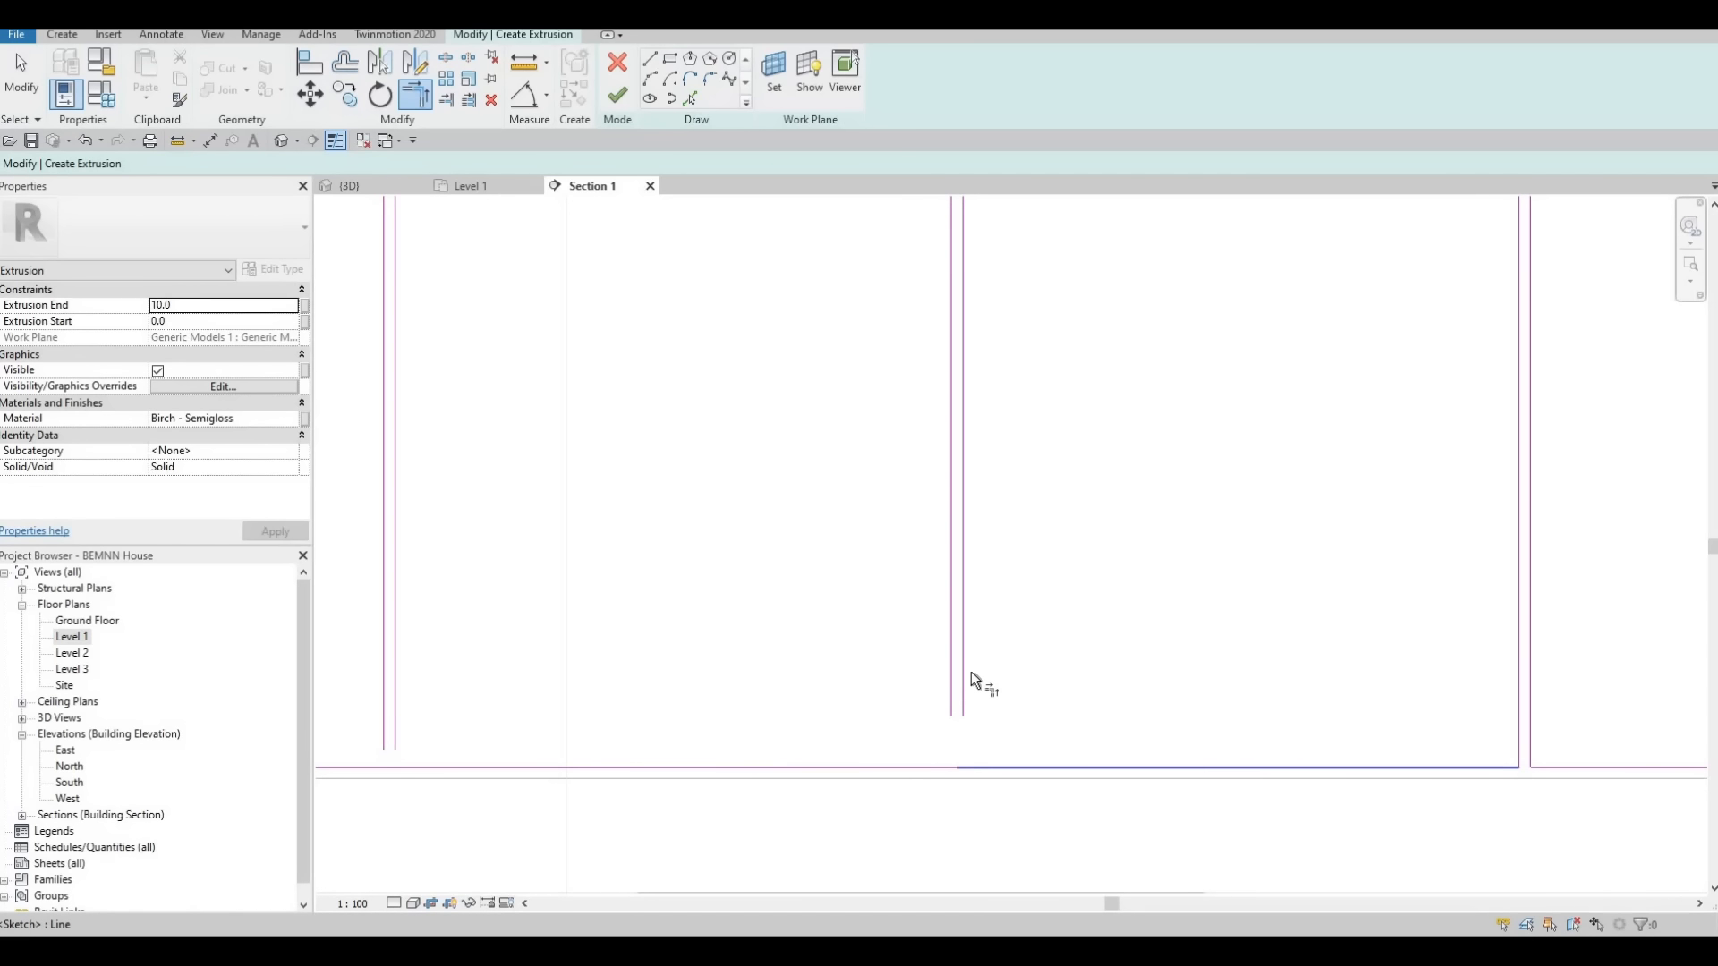
{"action": "left_click", "coordinate": [965, 673]}
{"action": "left_click", "coordinate": [954, 677]}
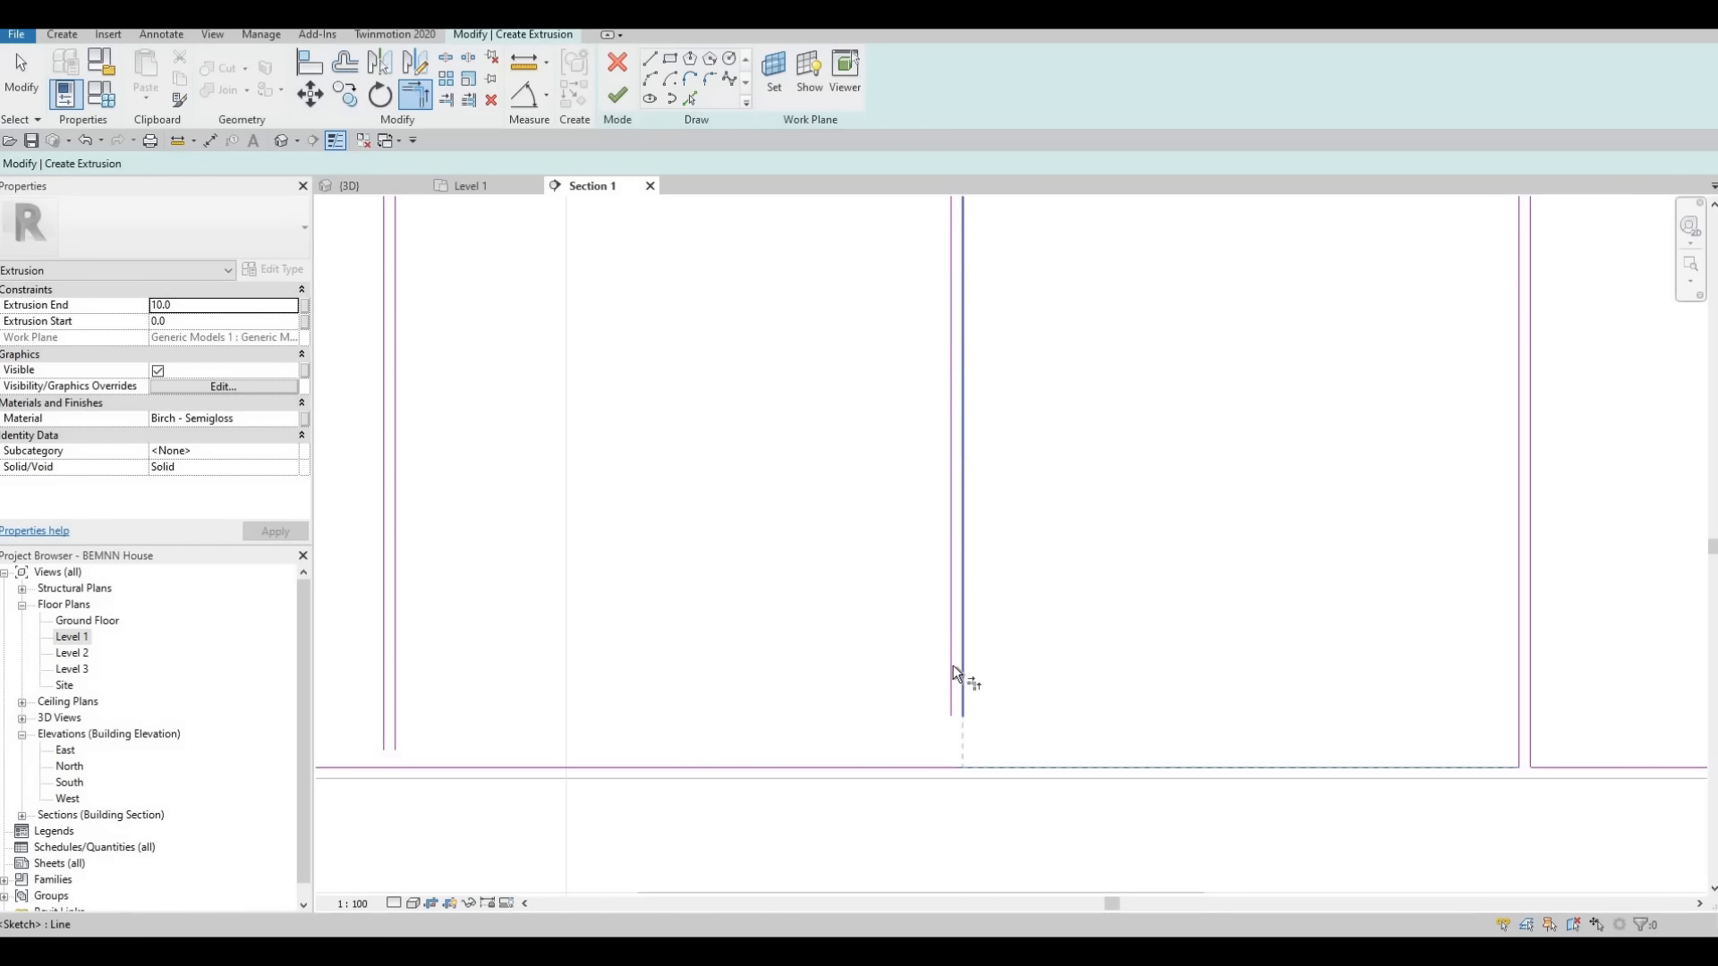
{"action": "left_click", "coordinate": [859, 766]}
Join the leftmost line pair to the bottom edge with clean corners and end the trimming
{"action": "middle_click_drag", "start_coordinate": [492, 764], "coordinate": [1111, 762]}
{"action": "left_click", "coordinate": [1106, 762]}
{"action": "left_click", "coordinate": [1043, 687]}
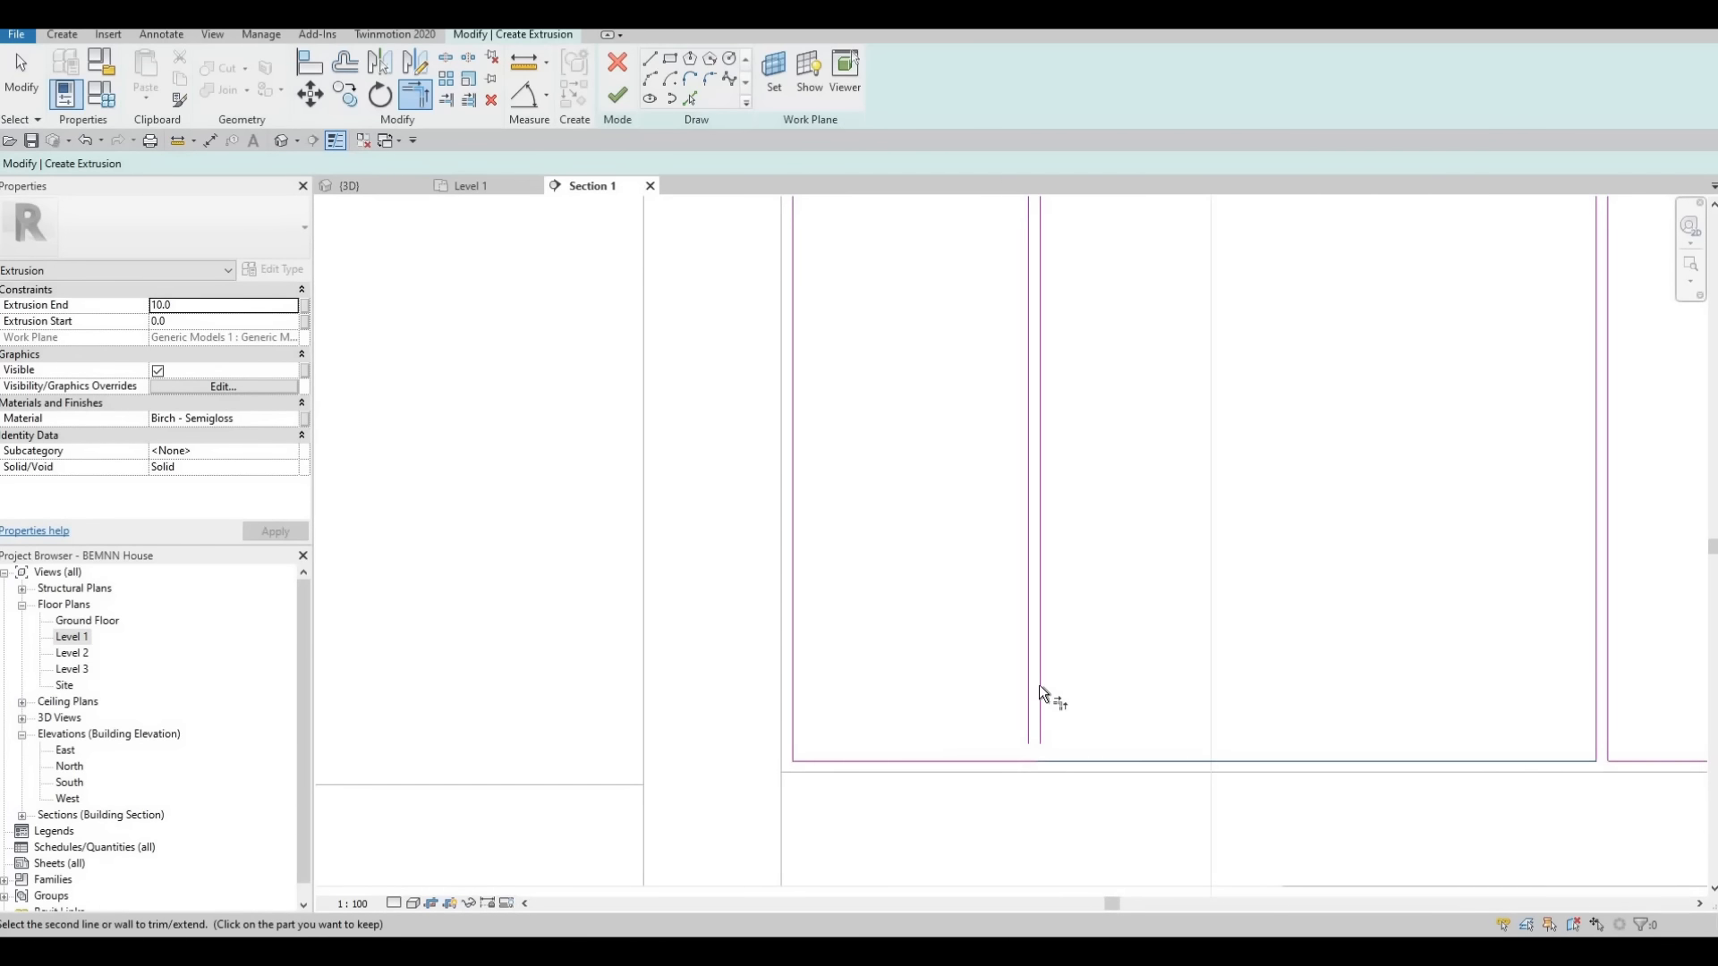
{"action": "left_click", "coordinate": [1027, 683]}
{"action": "left_click", "coordinate": [985, 757]}
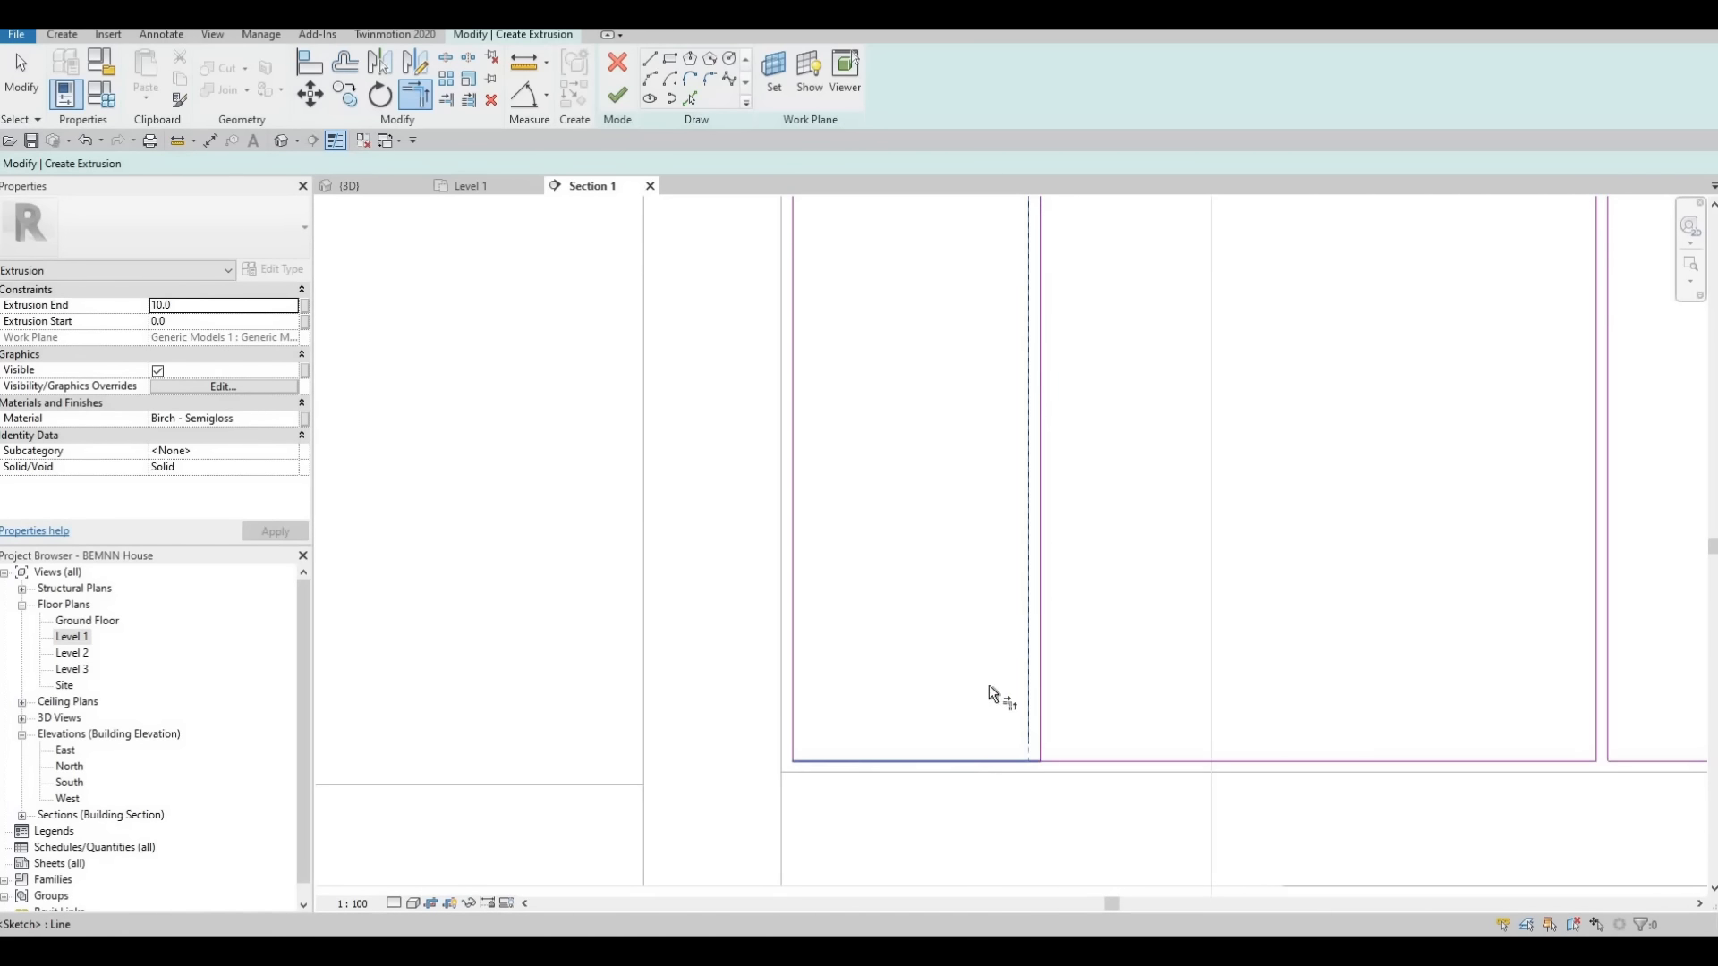
{"action": "scroll", "coordinate": [928, 716], "scroll_direction": "down", "scroll_amount": 4}
{"action": "key", "text": "Escape"}
{"action": "key", "text": "Escape"}
Finish the base cabinet door extrusion's sketch and complete the in-place model
{"action": "scroll", "coordinate": [769, 358], "scroll_direction": "down", "scroll_amount": 2}
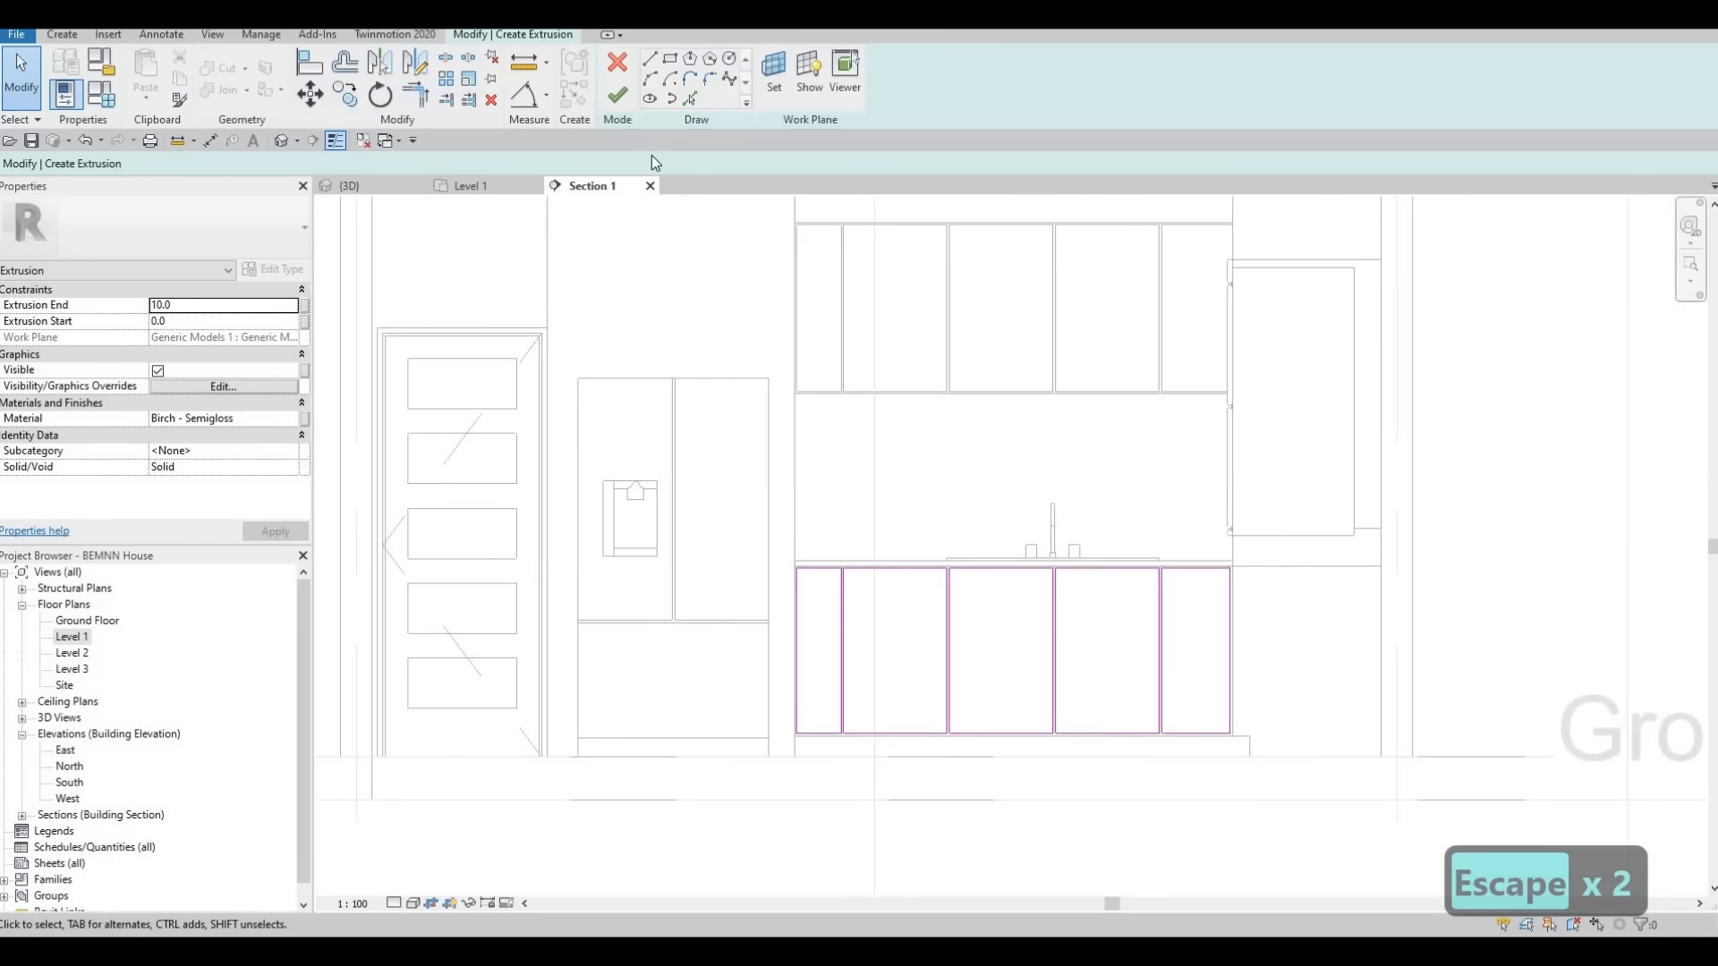
{"action": "left_click", "coordinate": [619, 99]}
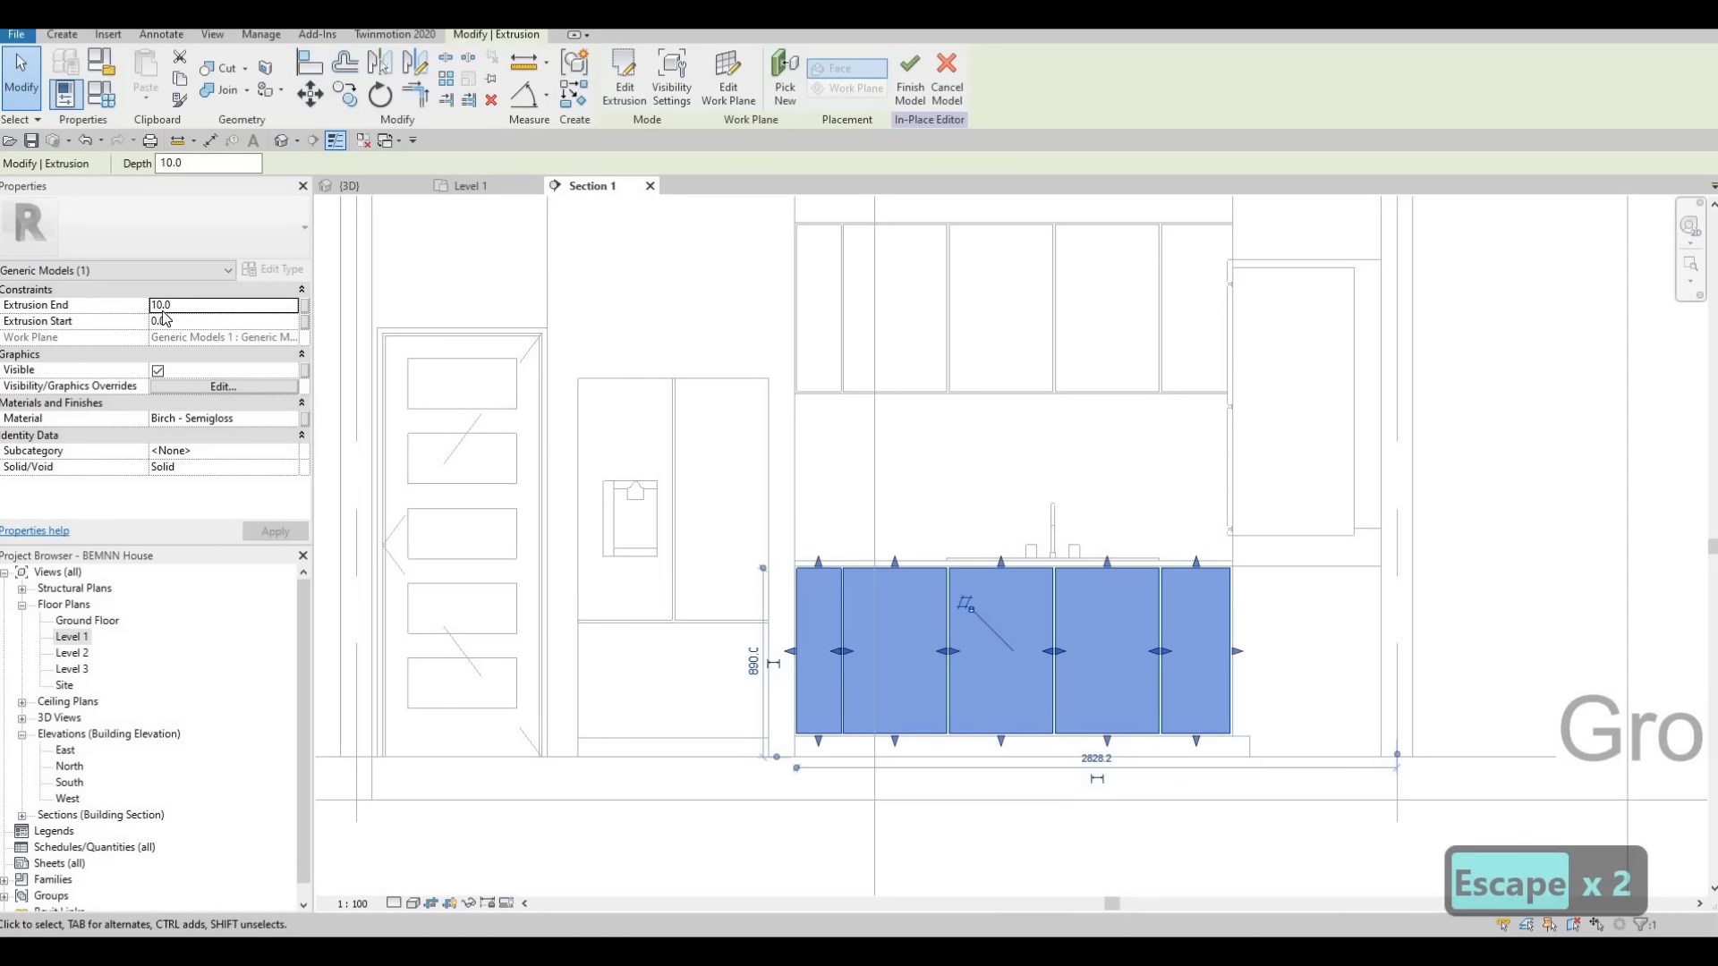
{"action": "left_click", "coordinate": [911, 80]}
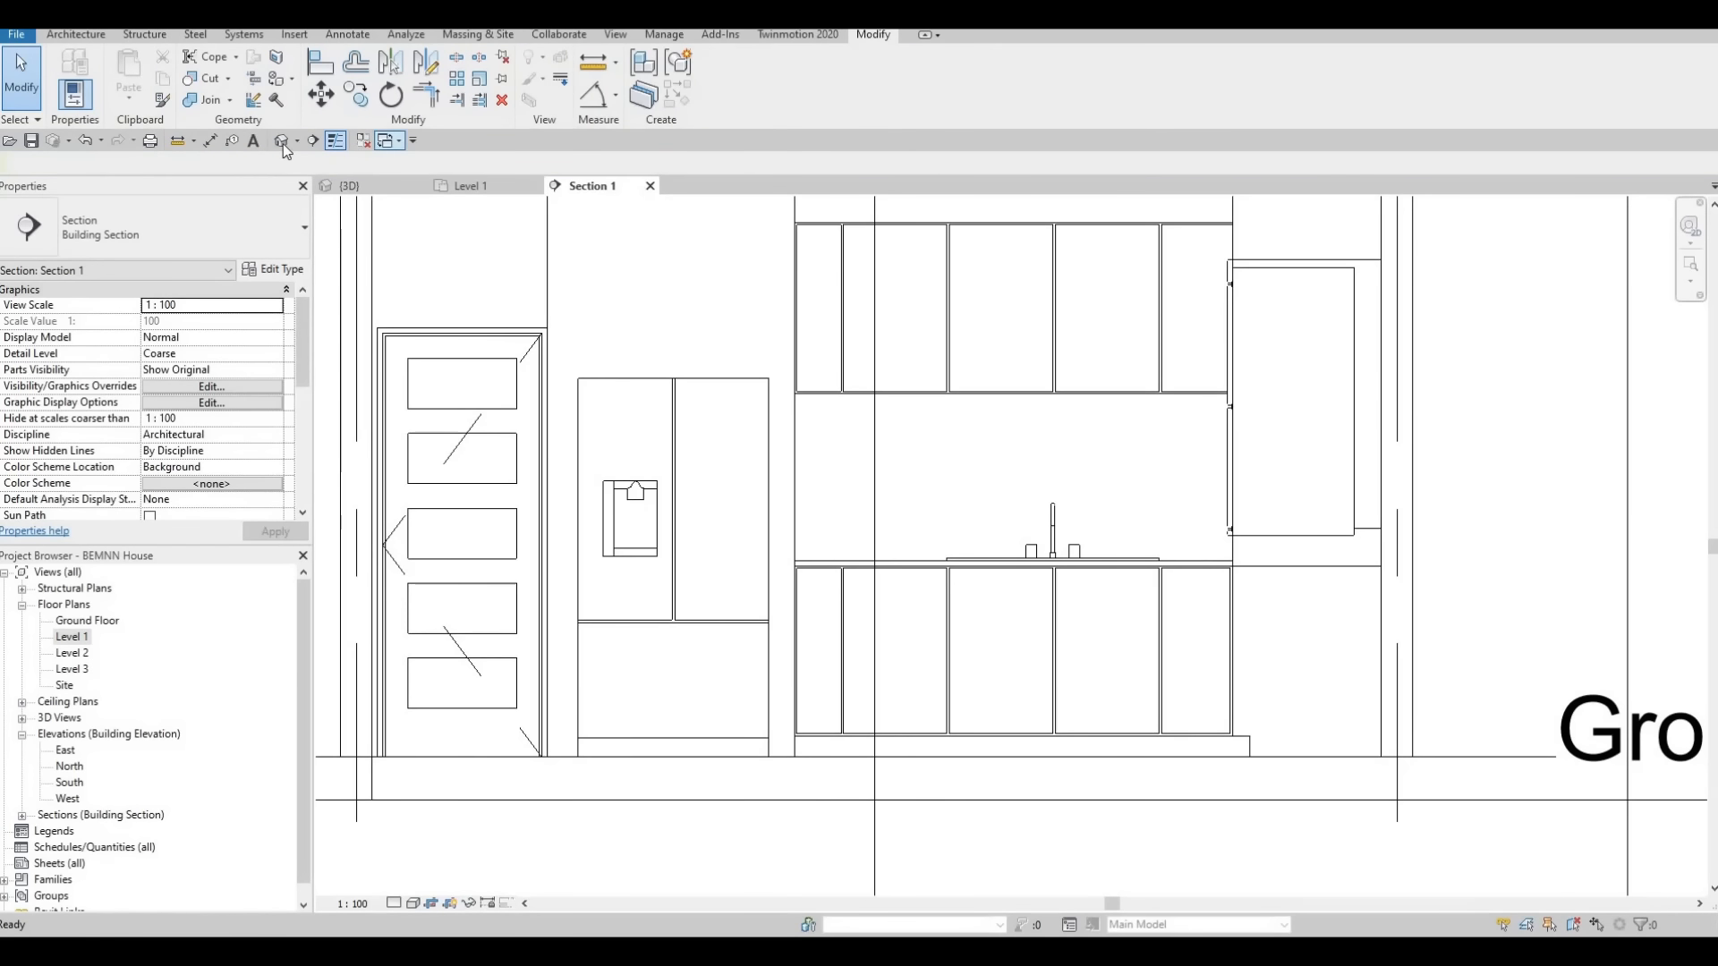
Examine the base cabinet doors and the rest of the kitchen in the 3D view
{"action": "left_click", "coordinate": [282, 143]}
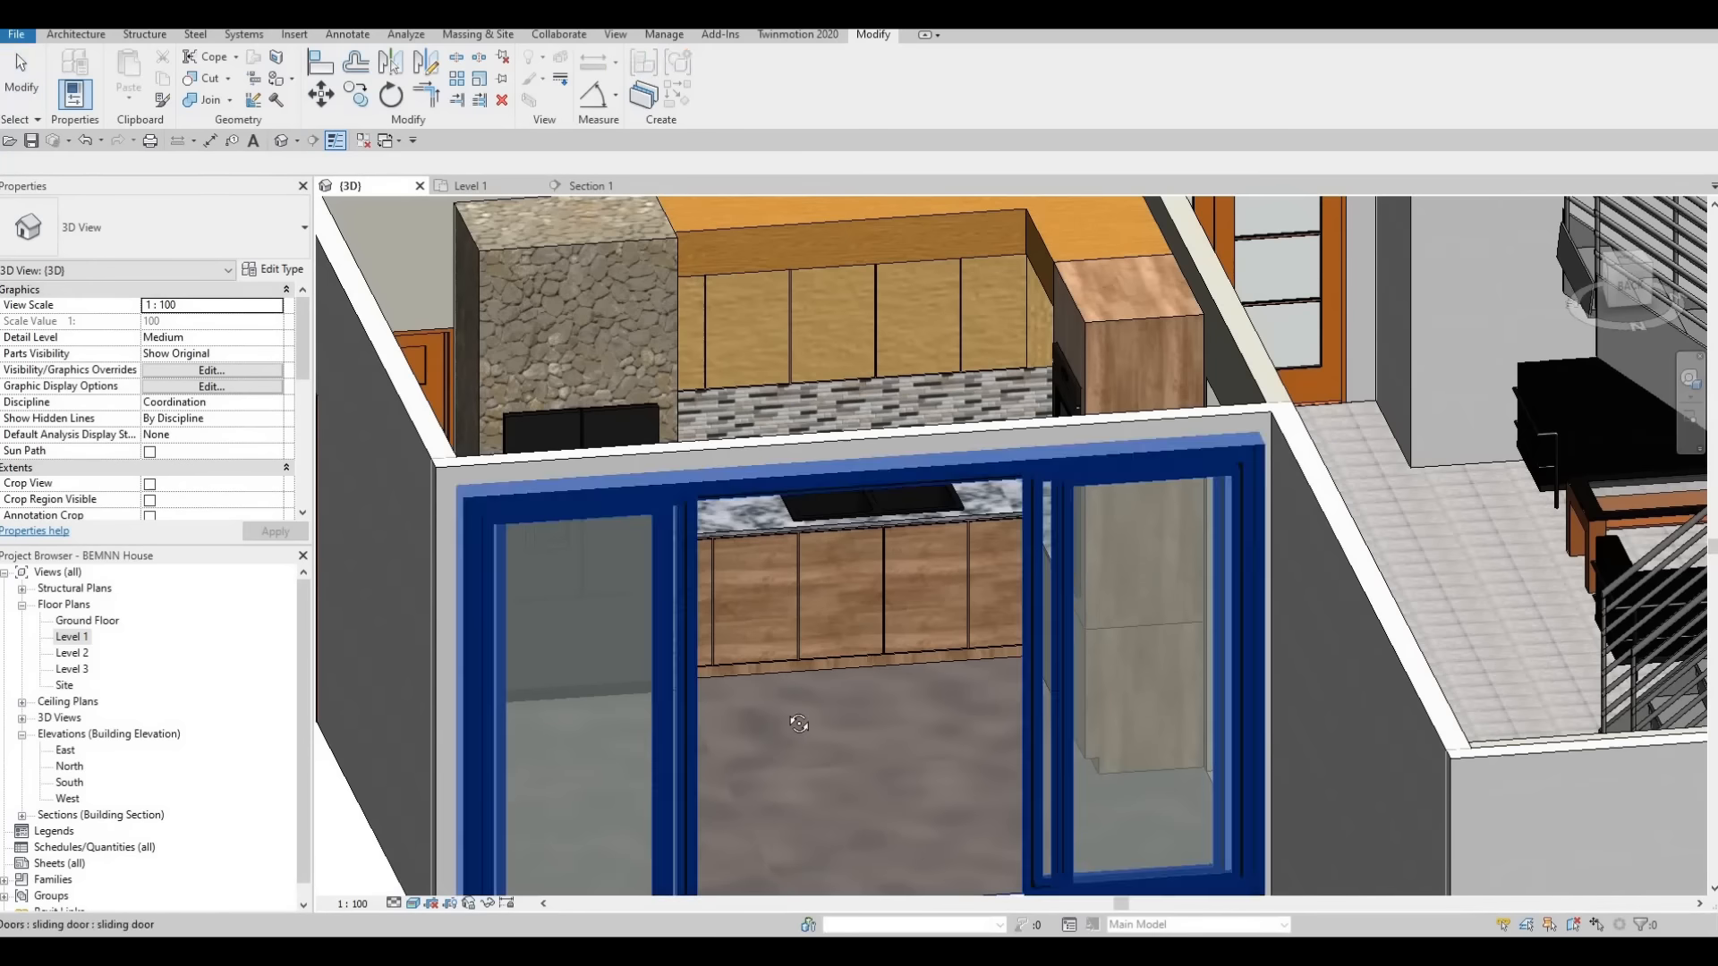
{"action": "middle_click_drag", "start_coordinate": [803, 646], "coordinate": [807, 611], "text": "shift"}
{"action": "scroll", "coordinate": [881, 724], "scroll_direction": "up", "scroll_amount": 2}
{"action": "scroll", "coordinate": [866, 662], "scroll_direction": "down", "scroll_amount": 2}
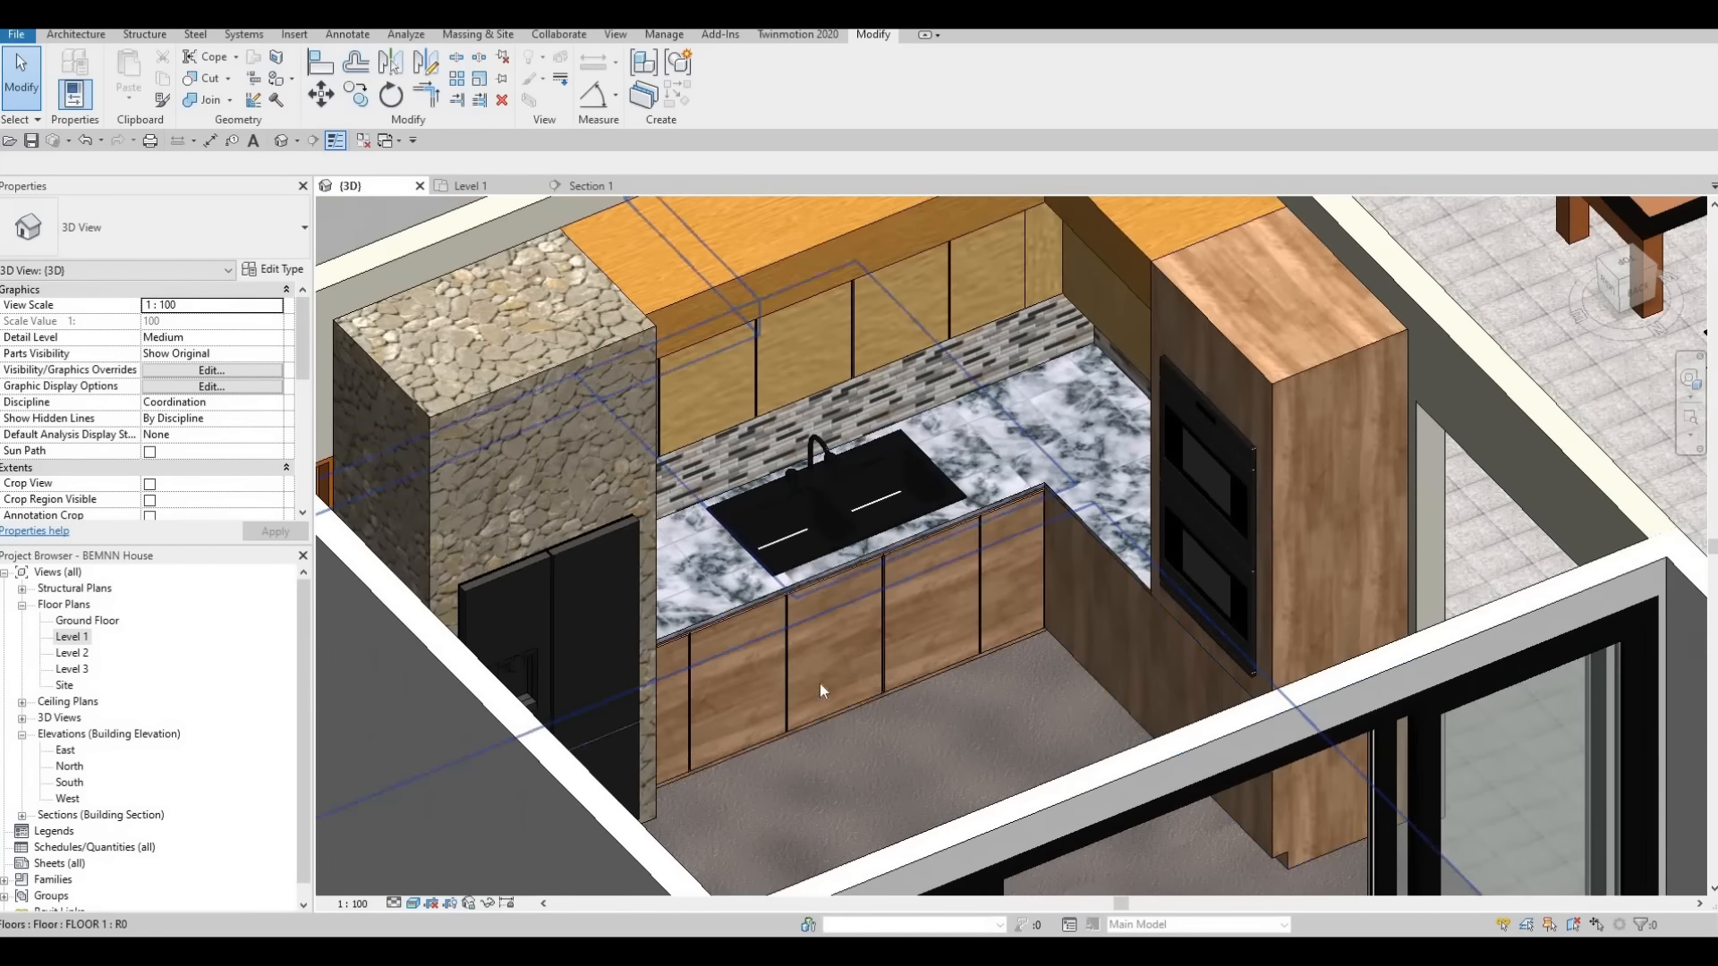
{"action": "scroll", "coordinate": [786, 734], "scroll_direction": "up", "scroll_amount": 4}
{"action": "scroll", "coordinate": [994, 760], "scroll_direction": "down", "scroll_amount": 3}
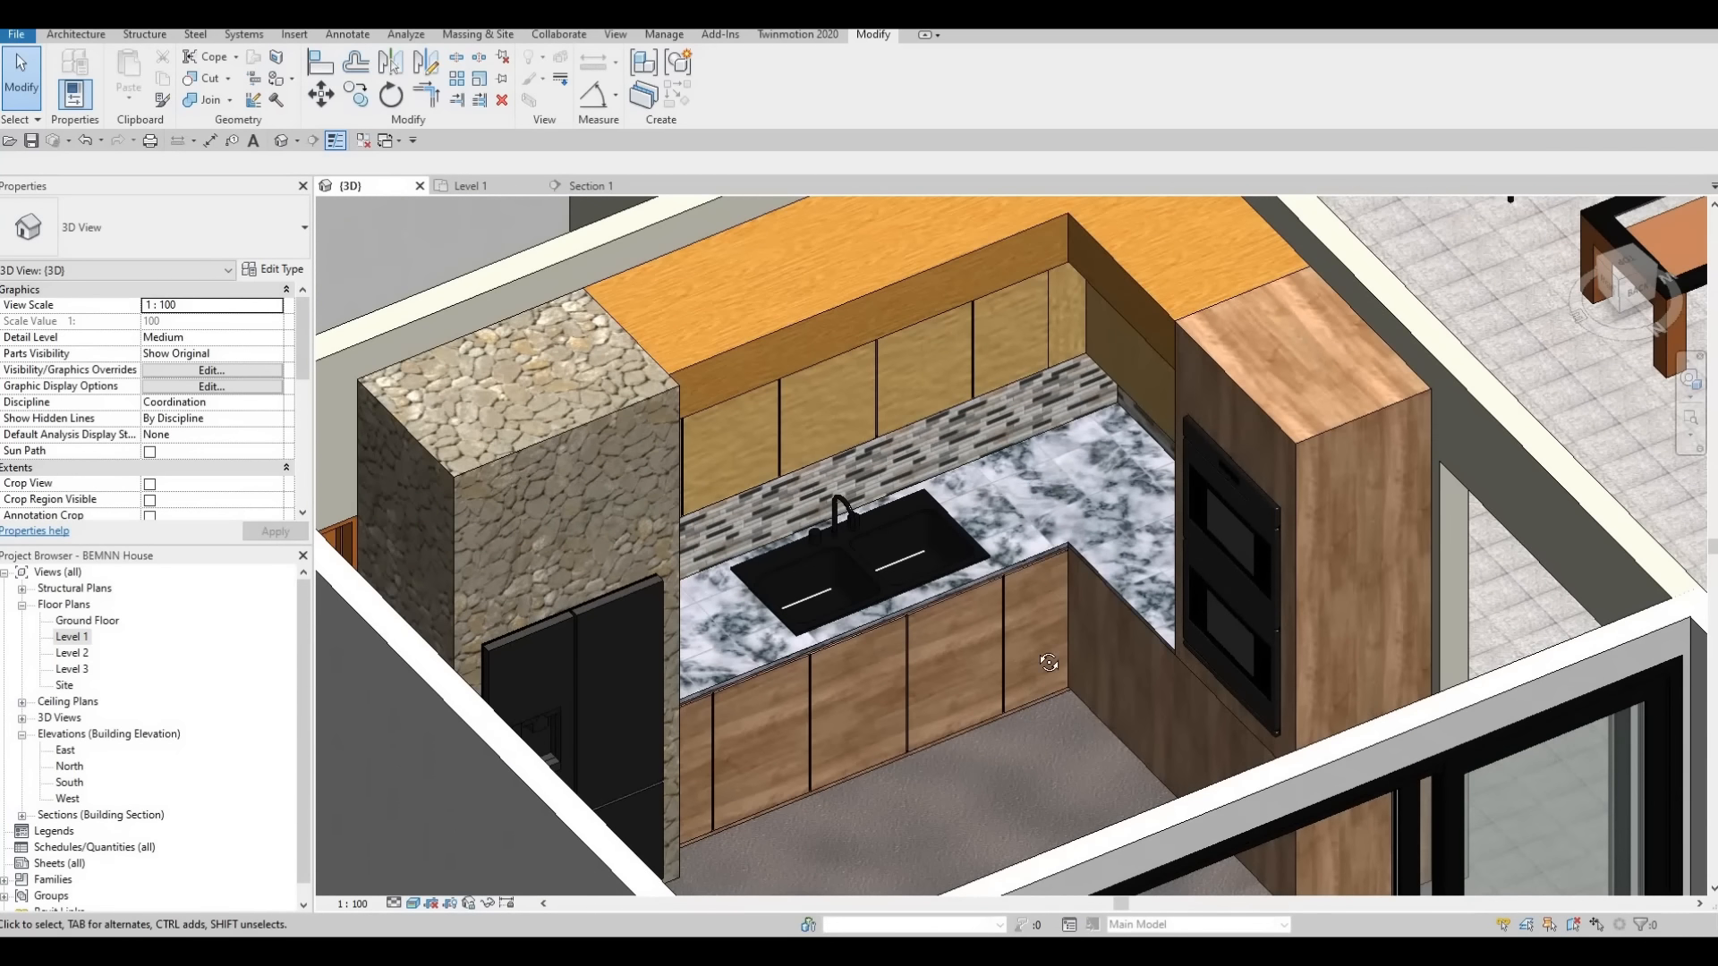
{"action": "scroll", "coordinate": [1038, 639], "scroll_direction": "up", "scroll_amount": 5}
{"action": "scroll", "coordinate": [1035, 780], "scroll_direction": "down", "scroll_amount": 4}
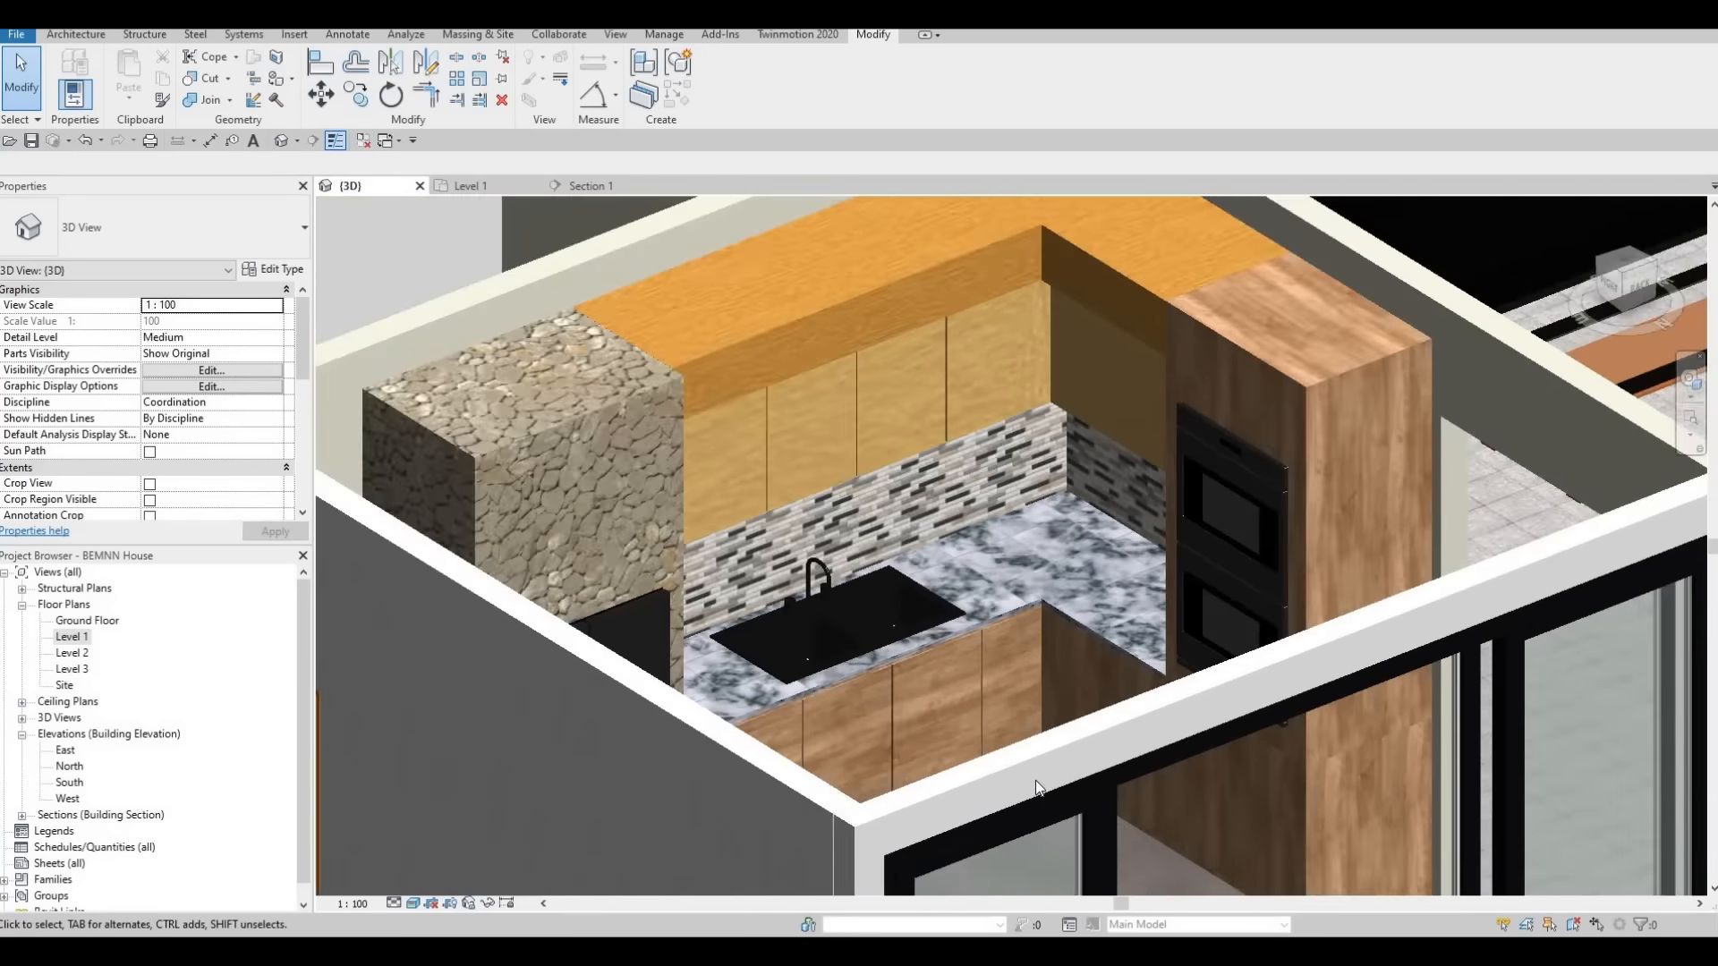
{"action": "scroll", "coordinate": [1034, 781], "scroll_direction": "up", "scroll_amount": 2}
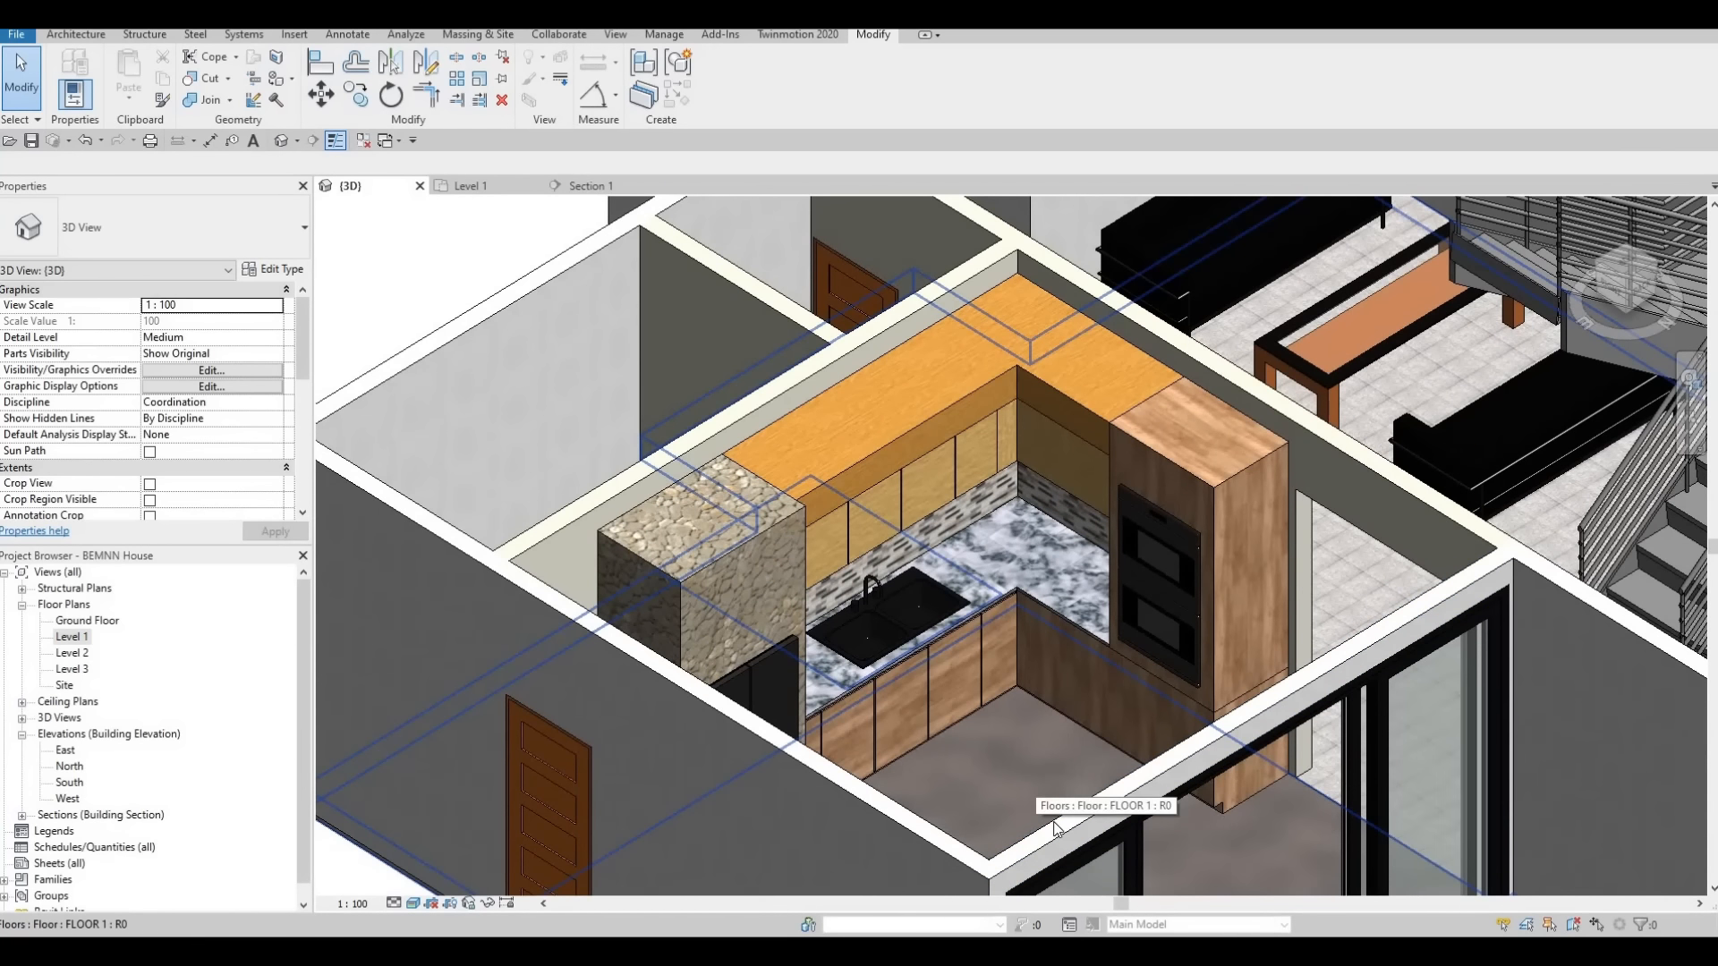